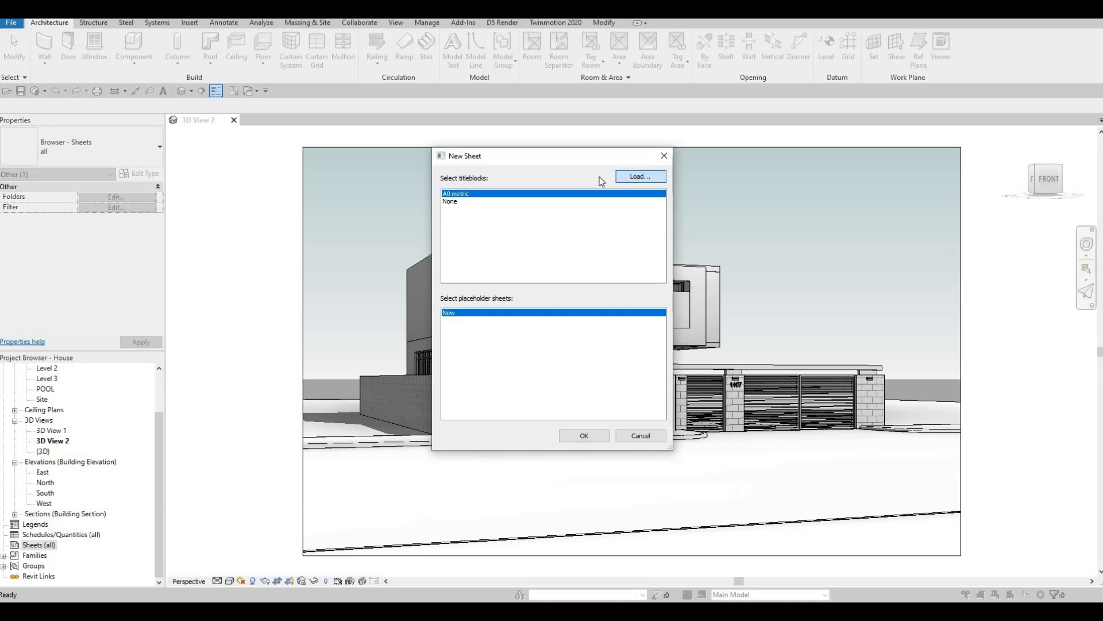
Browse the Titleblocks family folder and create a new sheet with the A0 metric titleblock
scroll(330, 200, down, 4)
scroll(330, 200, down, 5)
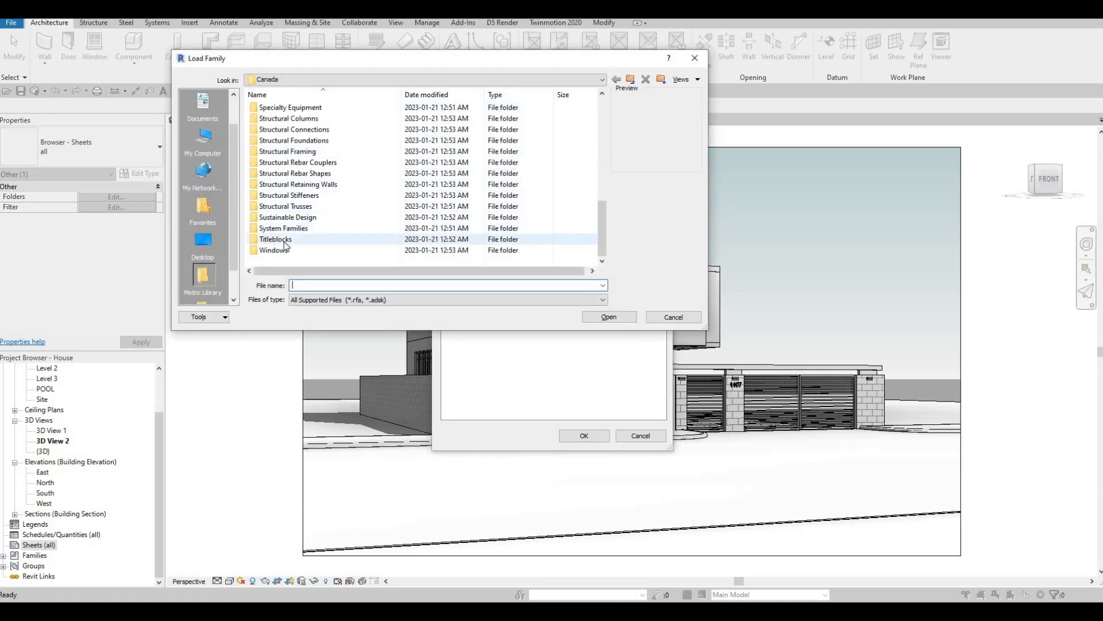
double_click(284, 240)
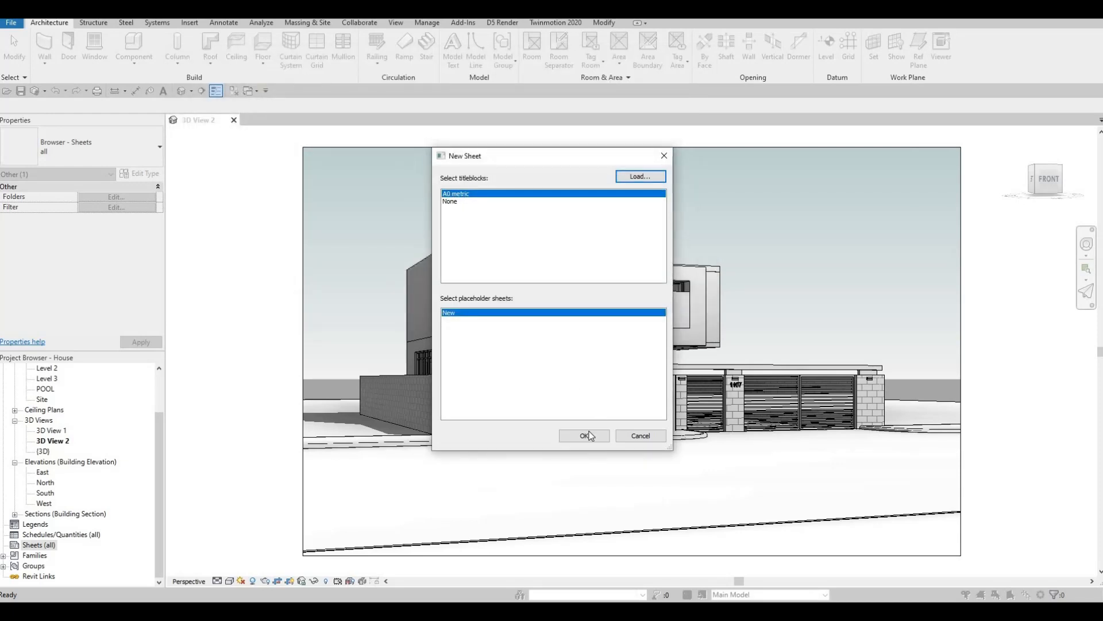
click(584, 436)
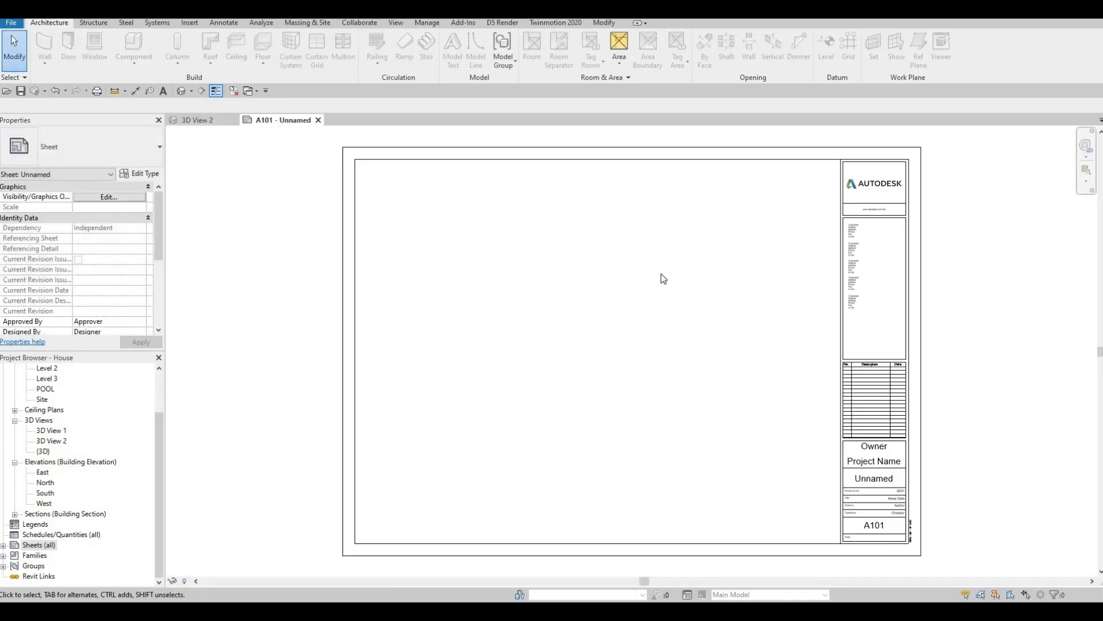
Set the title block's owner to ACD and the project name to HOUSE
middle_drag(664, 279, 609, 276)
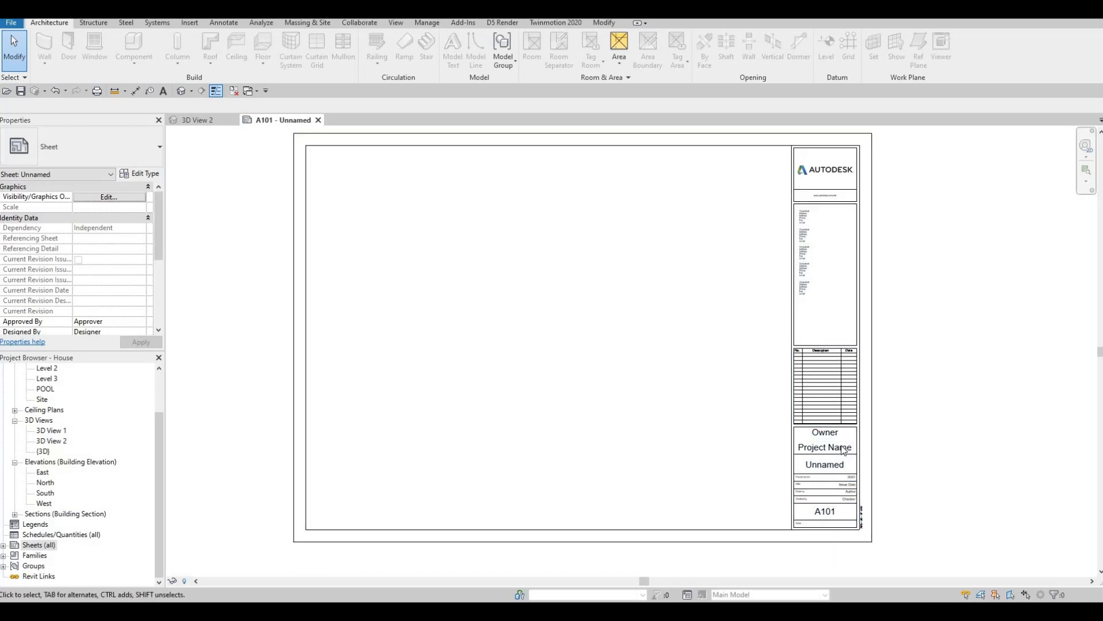
scroll(851, 453, up, 4)
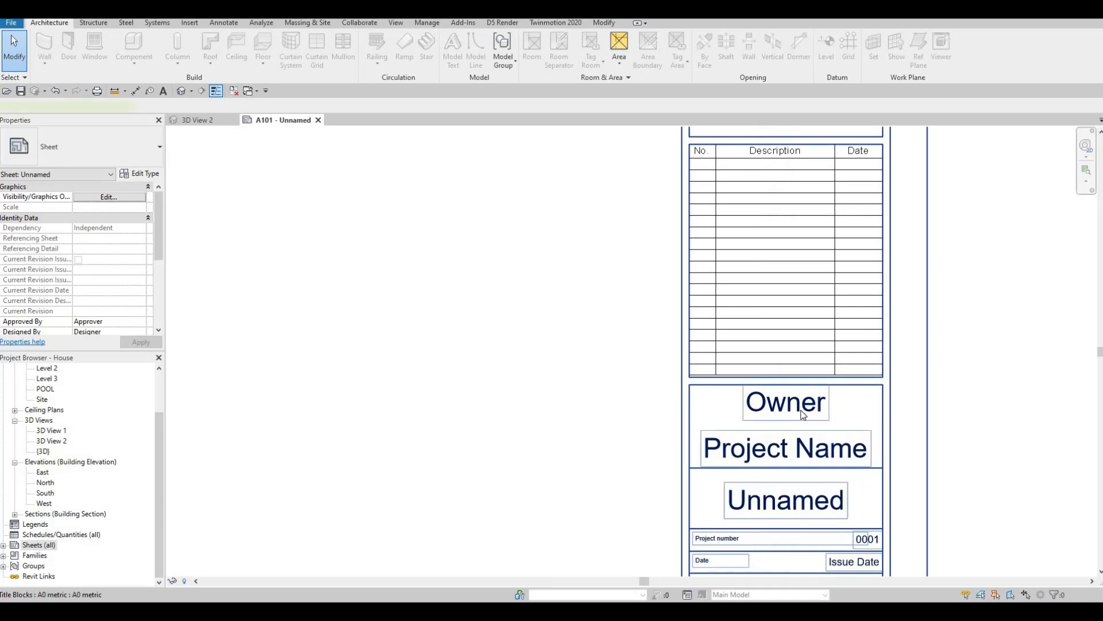
click(803, 414)
click(801, 416)
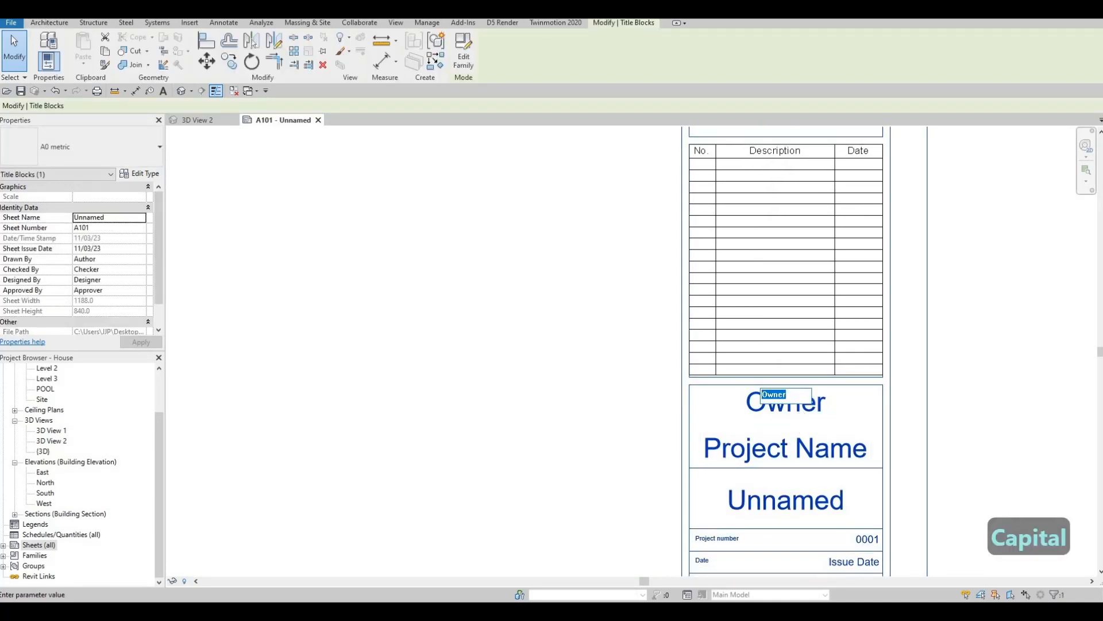
text(ACD)
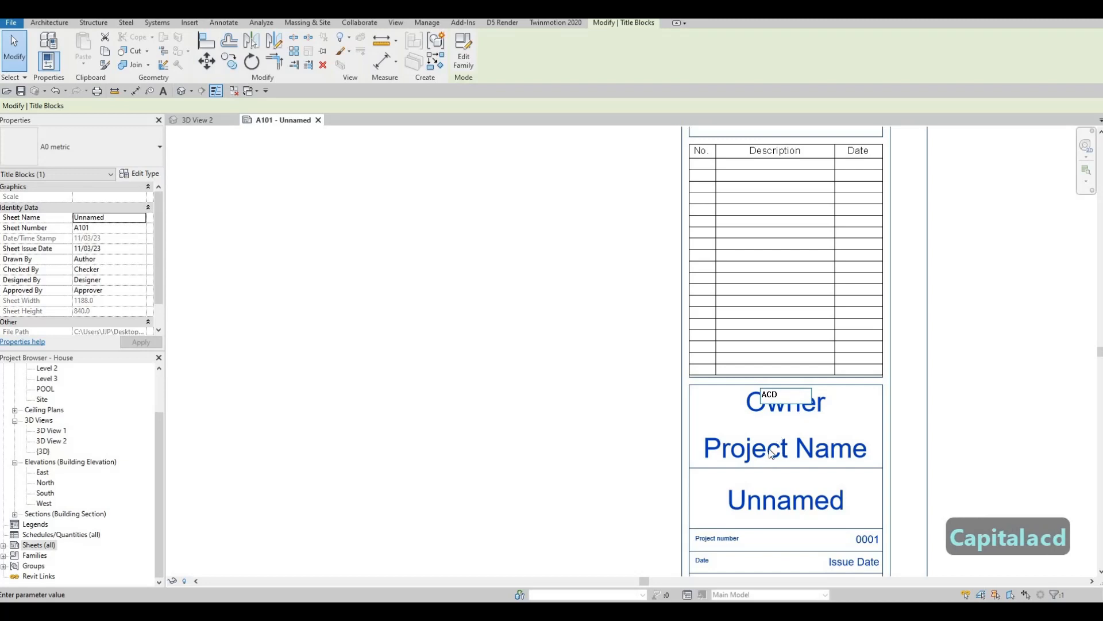
click(771, 453)
click(771, 453)
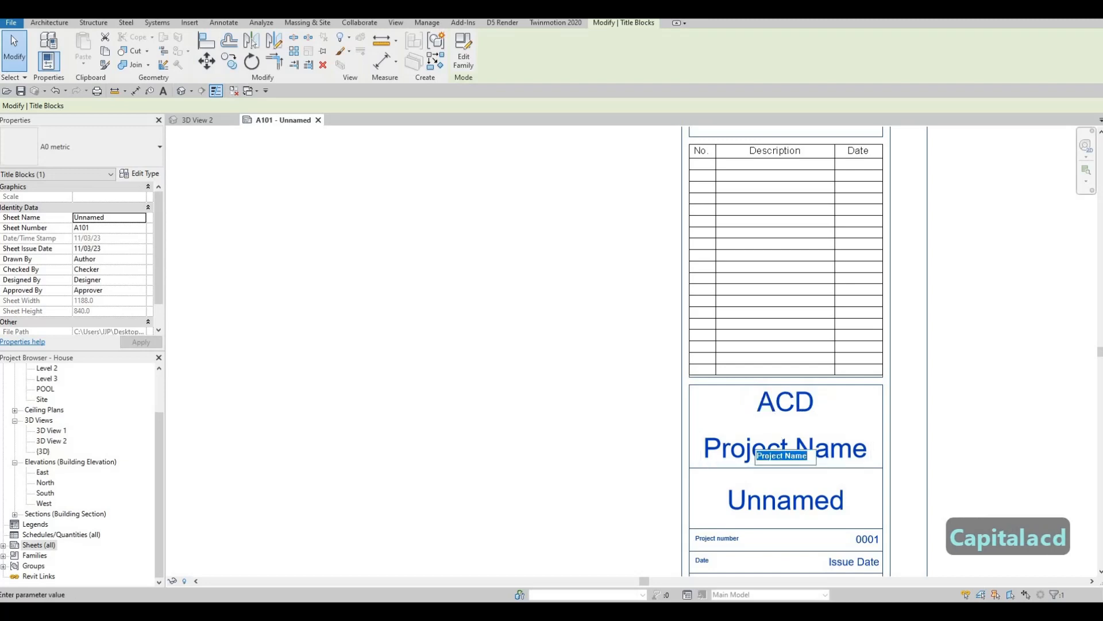
text(HOUSE)
click(777, 512)
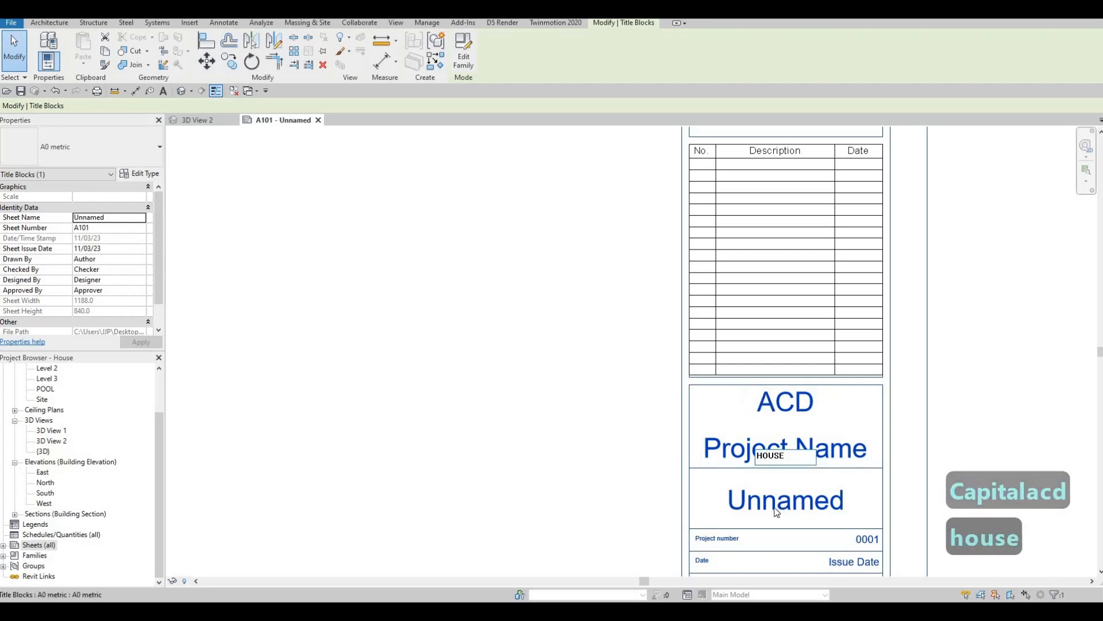
Set the title block's Drawn By and Checked By values to ACD
middle_drag(804, 546, 746, 409)
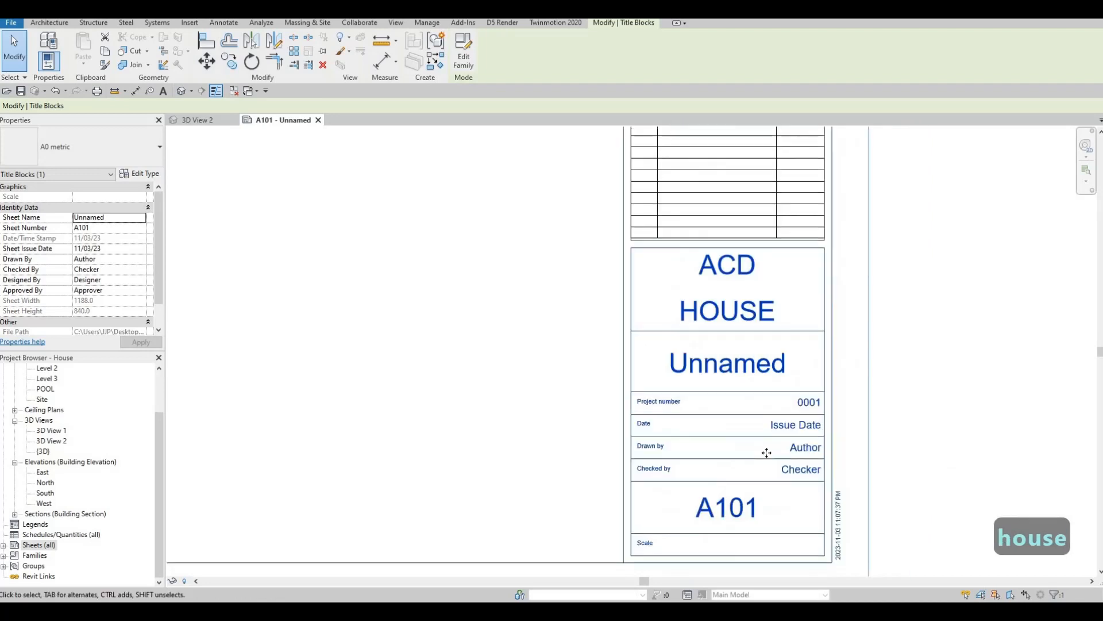
click(804, 450)
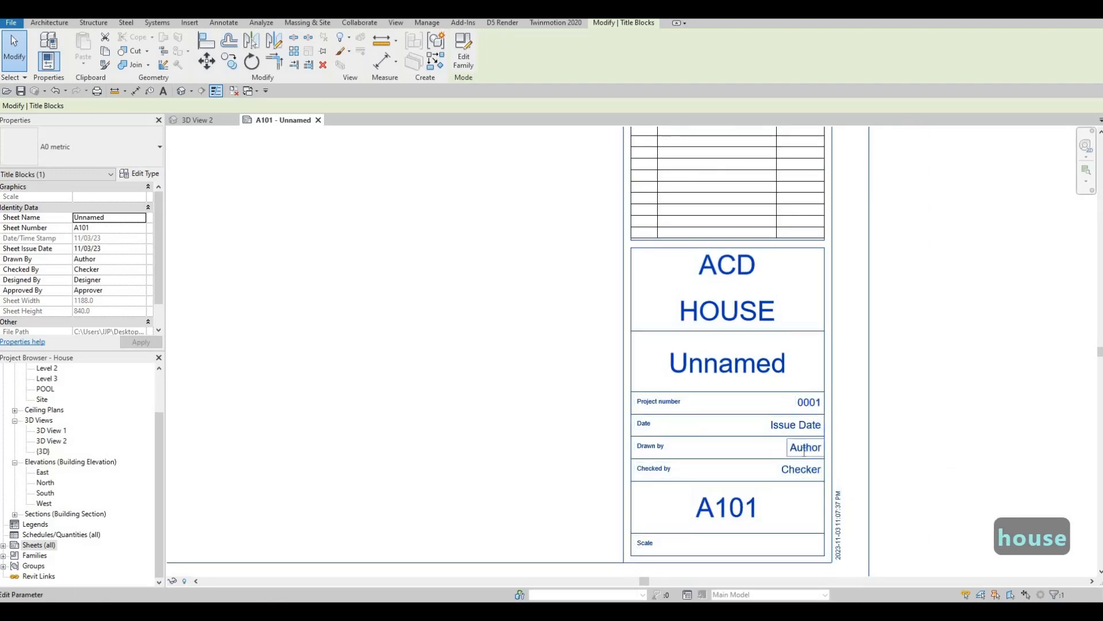
click(139, 264)
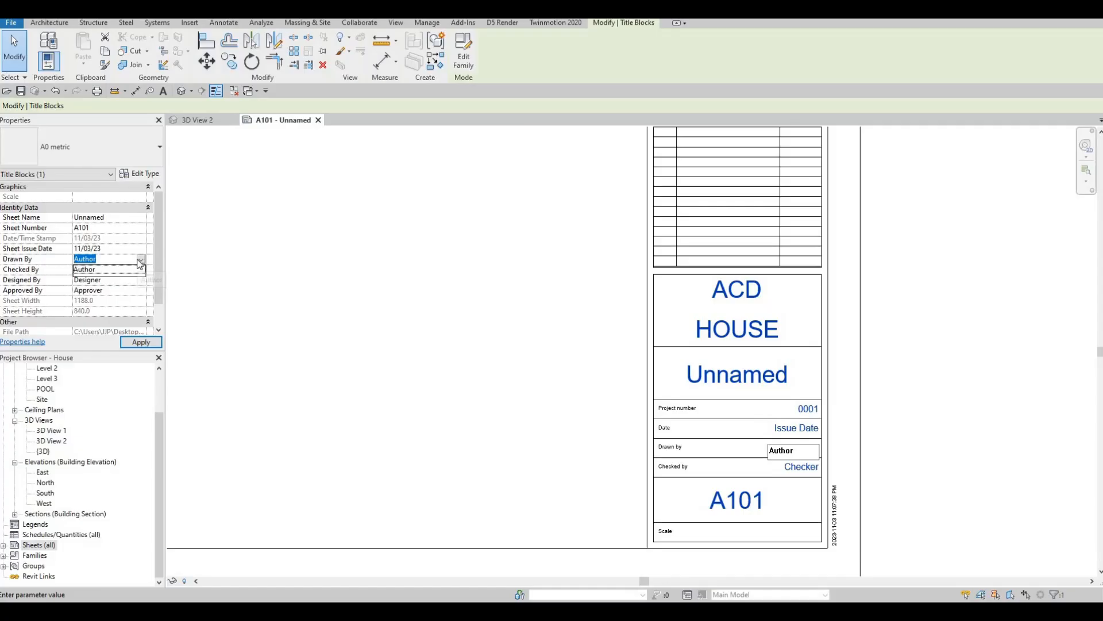
text(ACD)
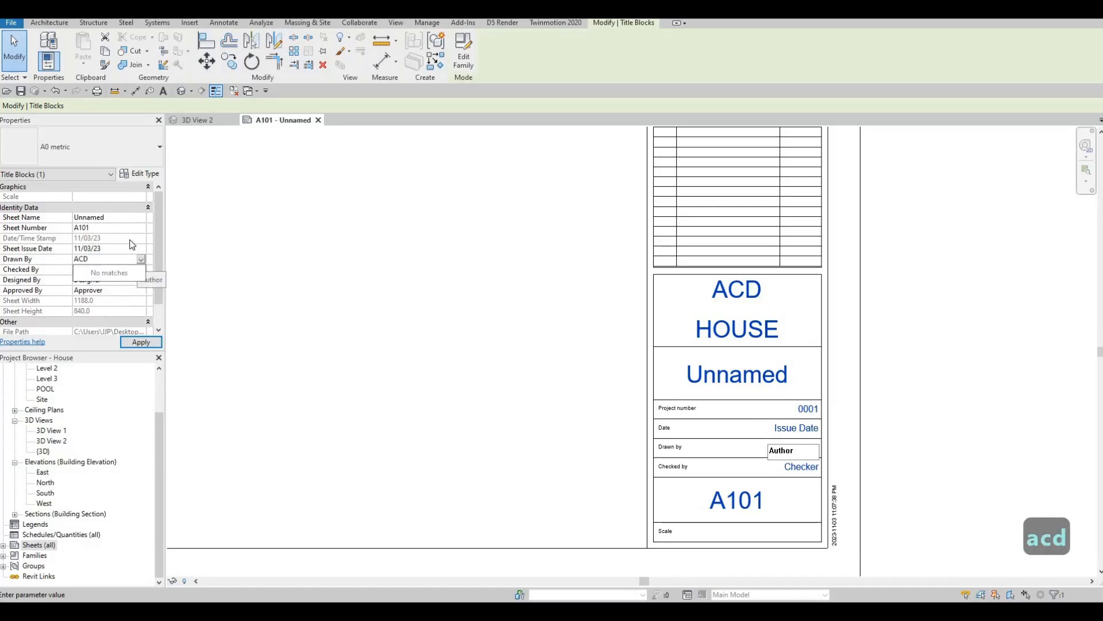
click(118, 269)
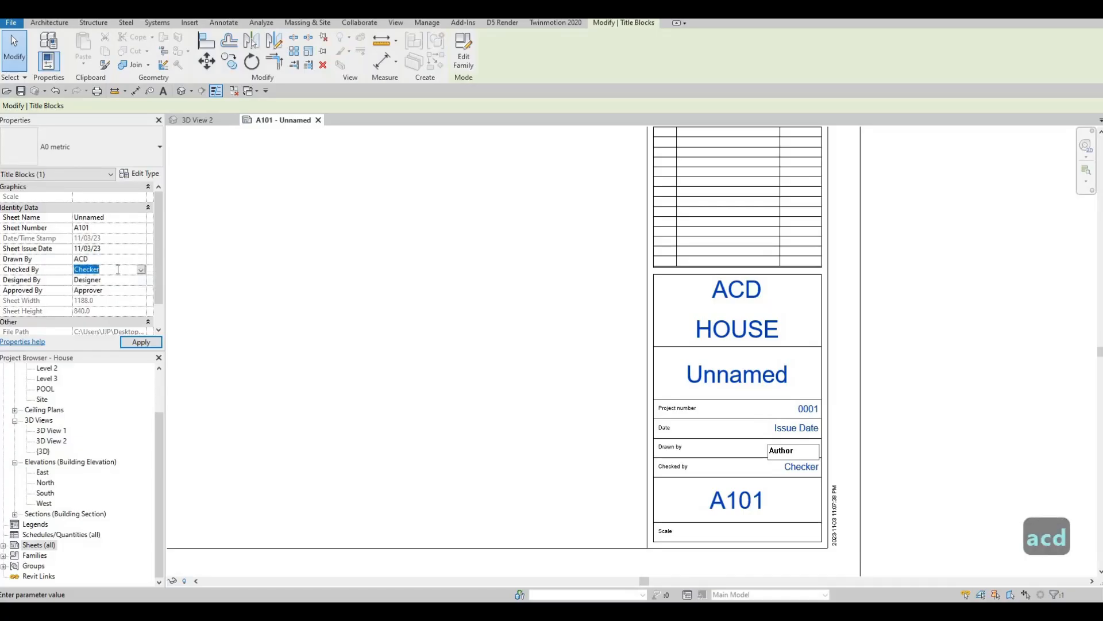
text(ACD)
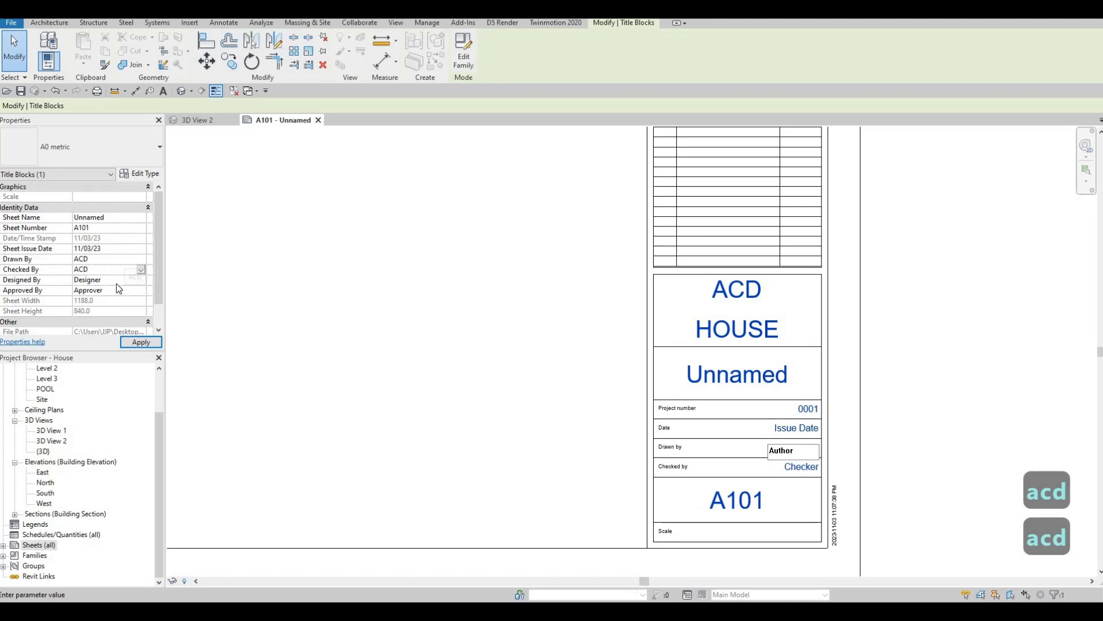
Set the title block's Designed By value to ACD and apply the property changes
click(117, 283)
text(ACD)
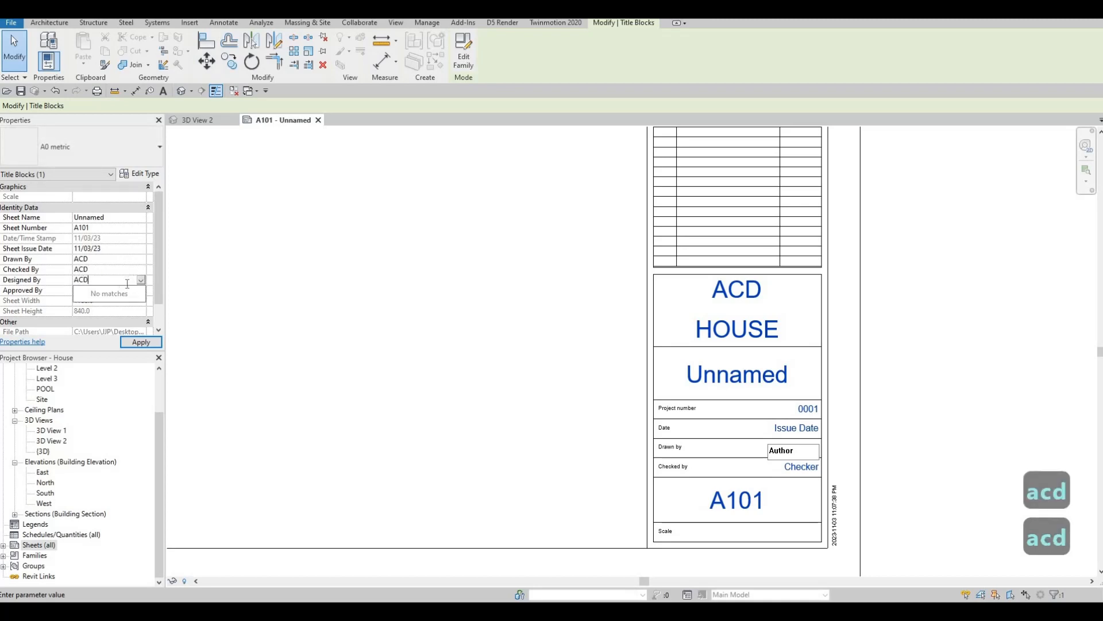
key(Return)
click(124, 291)
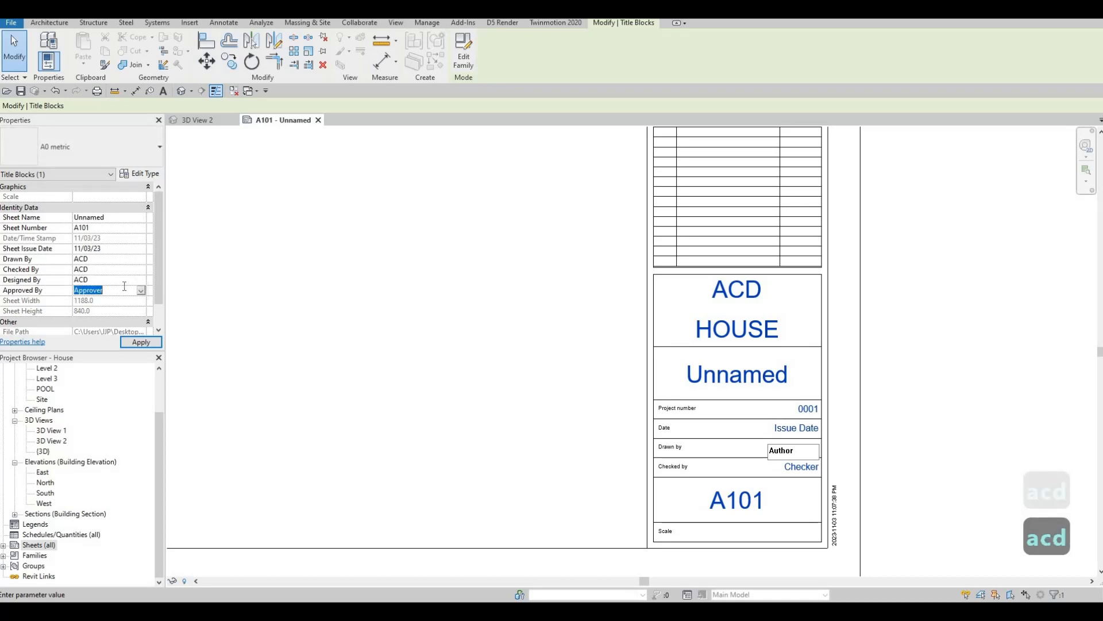
text(ACD)
click(140, 342)
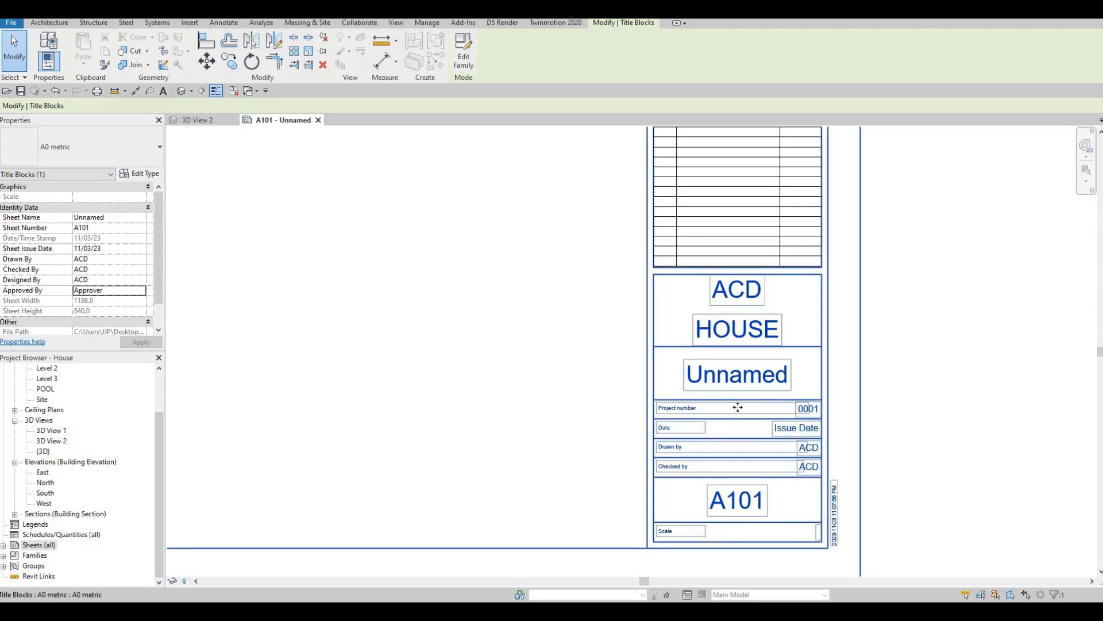
Set the project number in the title block to 2023-1111
click(803, 409)
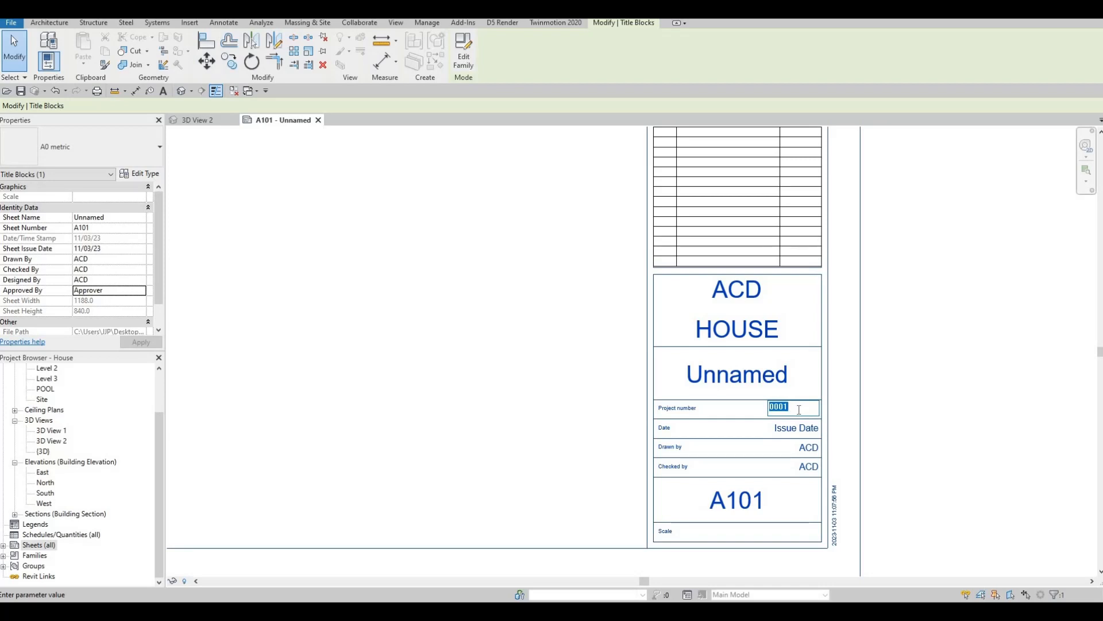
text(223)
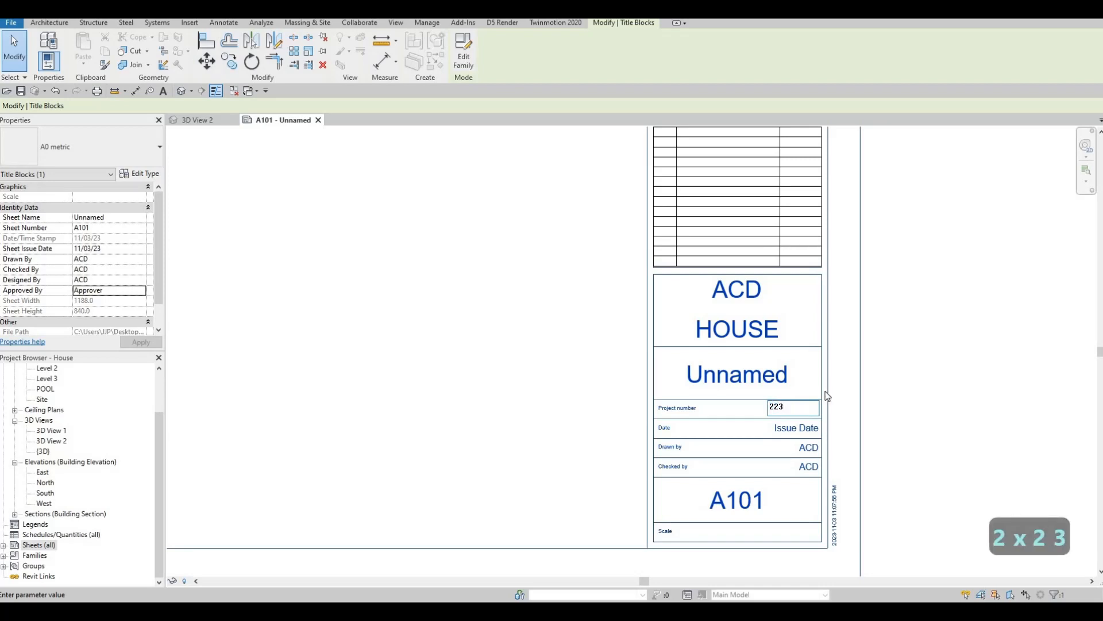
key(BackSpace)
key(BackSpace)
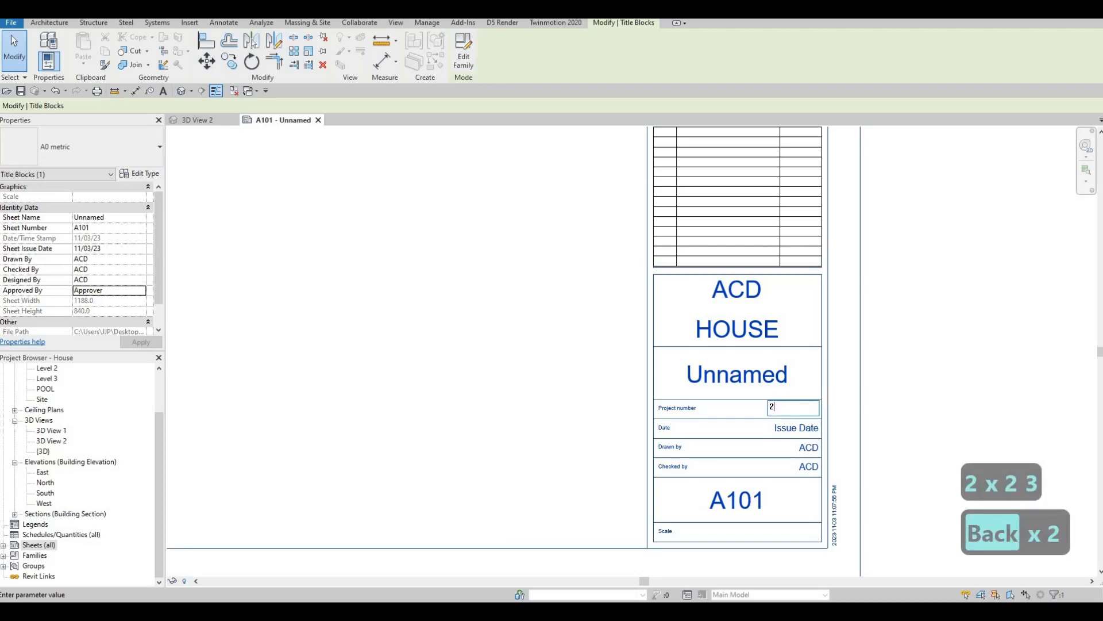
text(023)
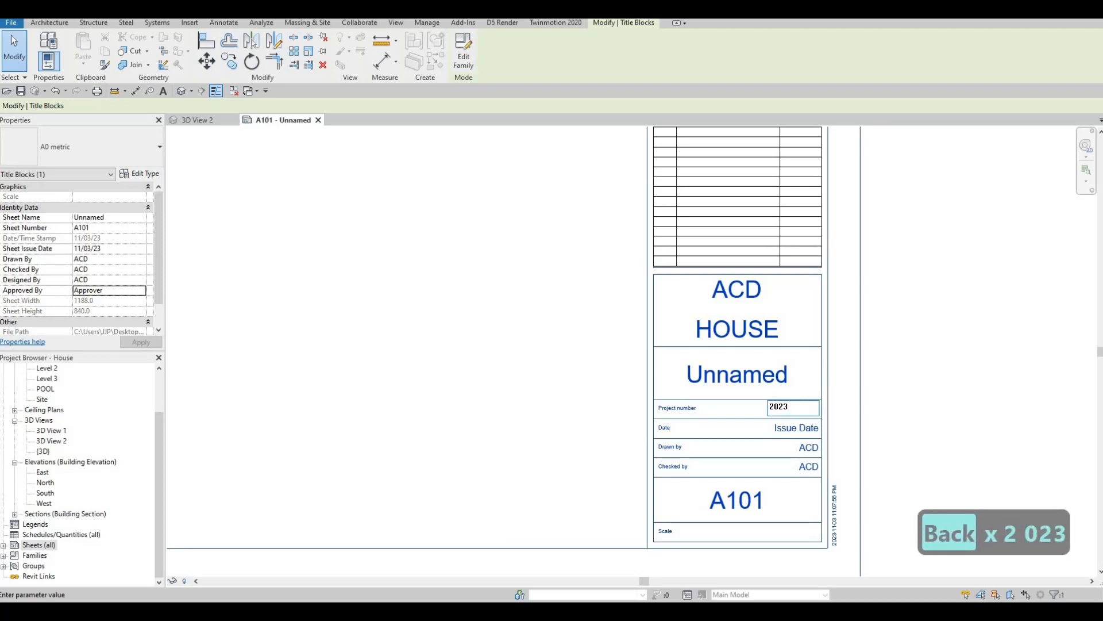
text(-)
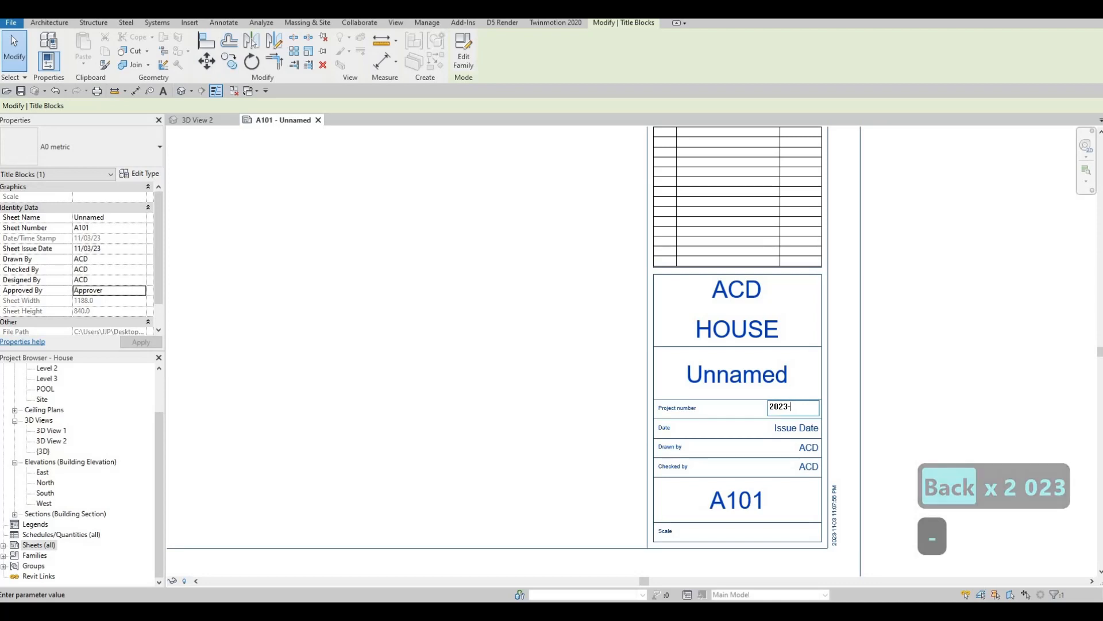
text(1111)
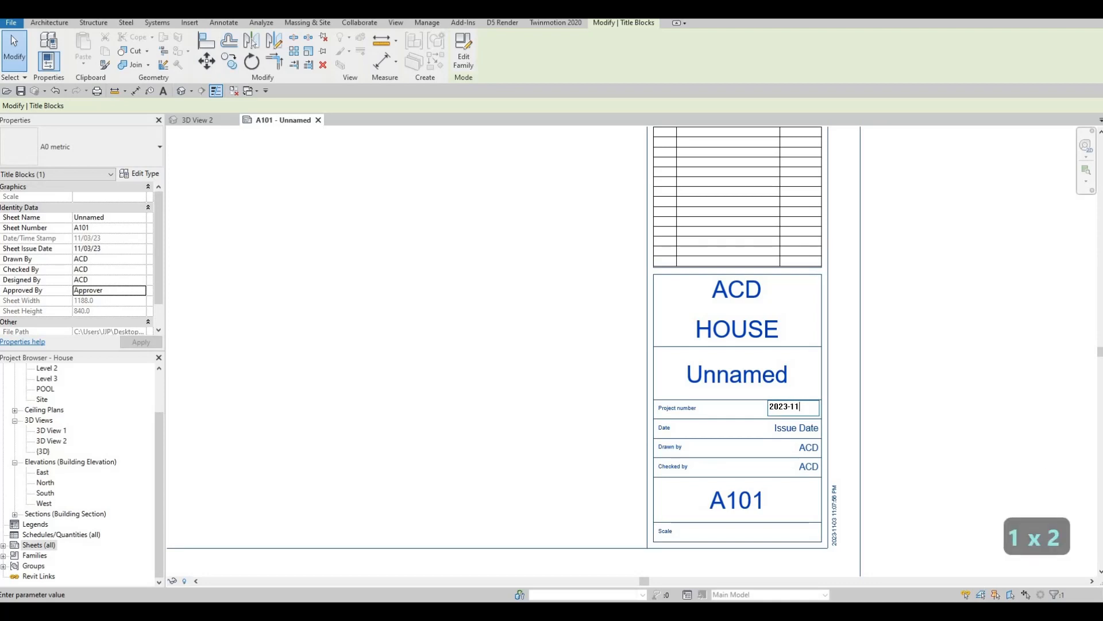
click(574, 415)
mouse_move(646, 382)
middle_down()
mouse_move(730, 373)
mouse_move(646, 379)
middle_up()
scroll(649, 380, down, 1)
middle_drag(780, 399, 785, 407)
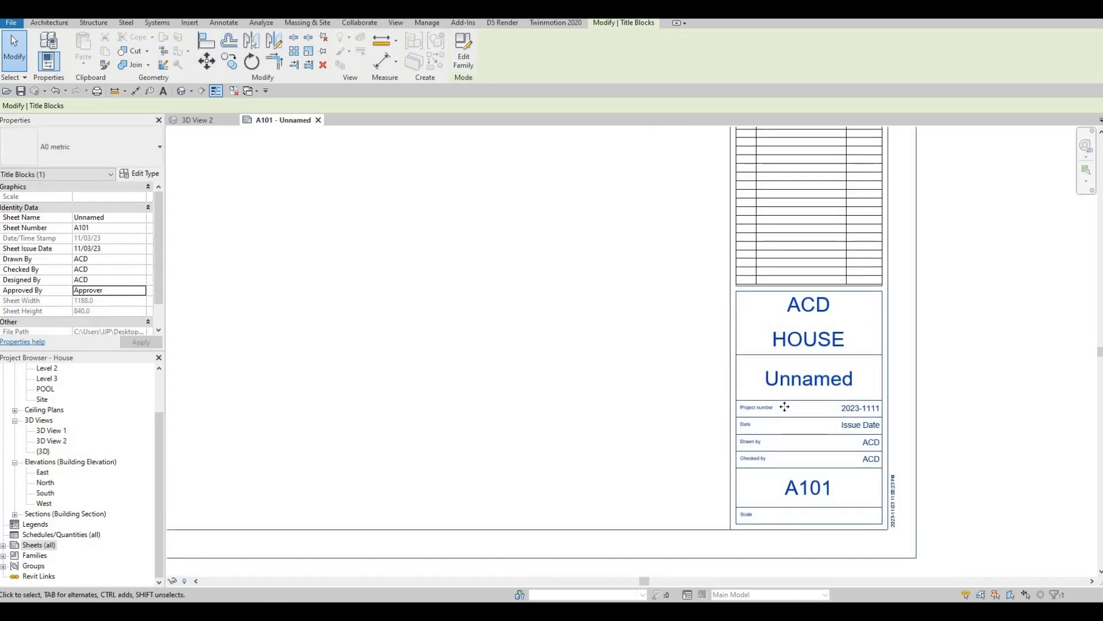
middle_drag(649, 387, 674, 363)
scroll(669, 365, down, 1)
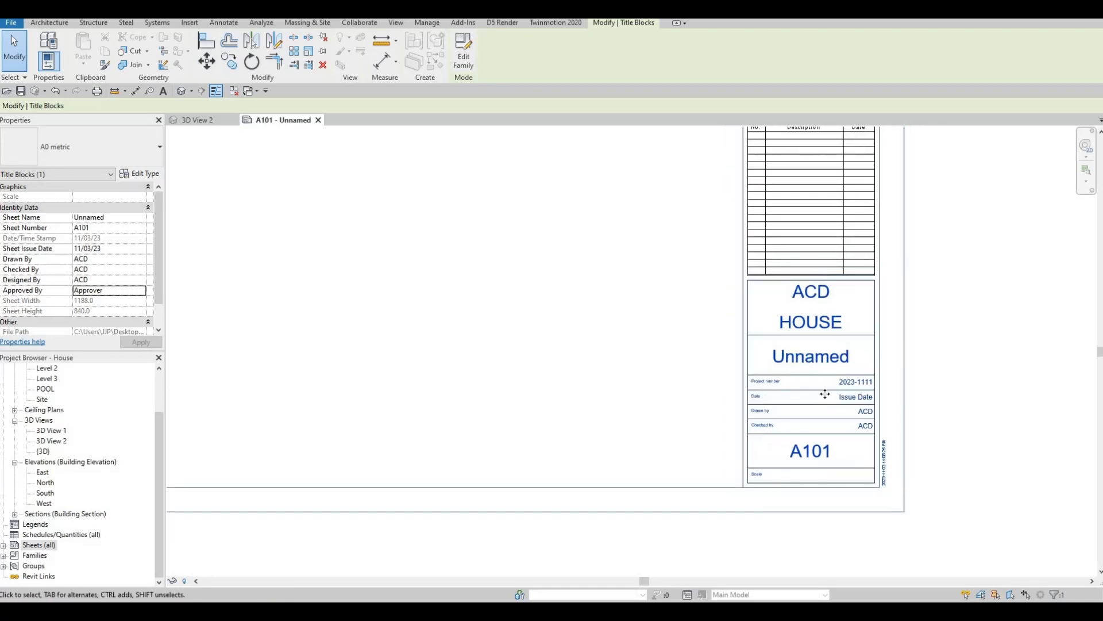
scroll(825, 394, up, 4)
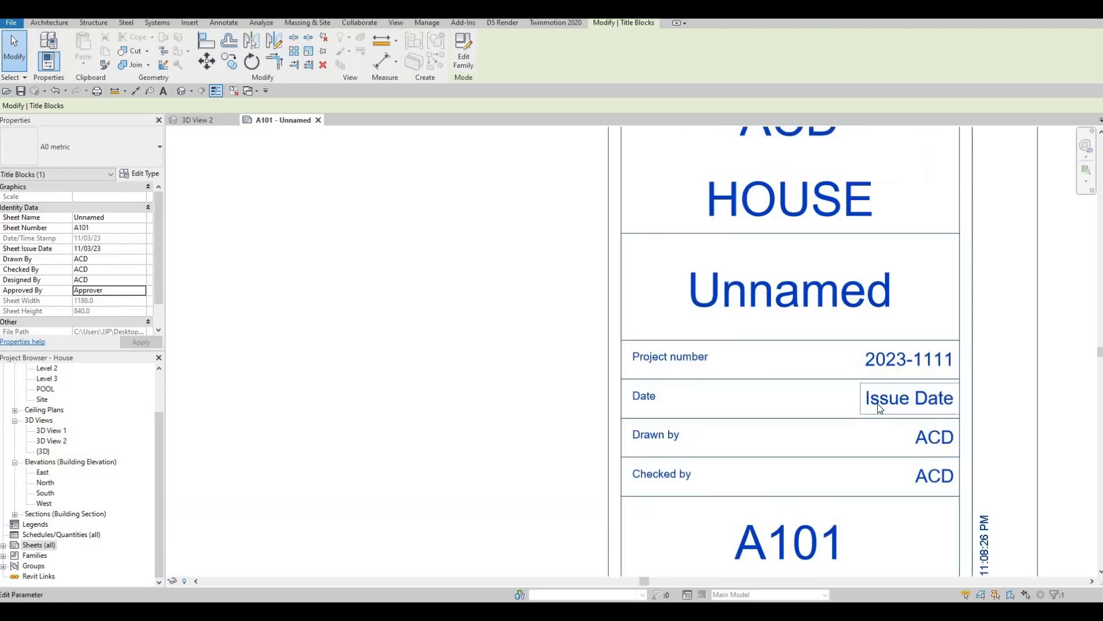
click(878, 404)
click(462, 184)
scroll(385, 138, down, 2)
middle_drag(379, 133, 431, 176)
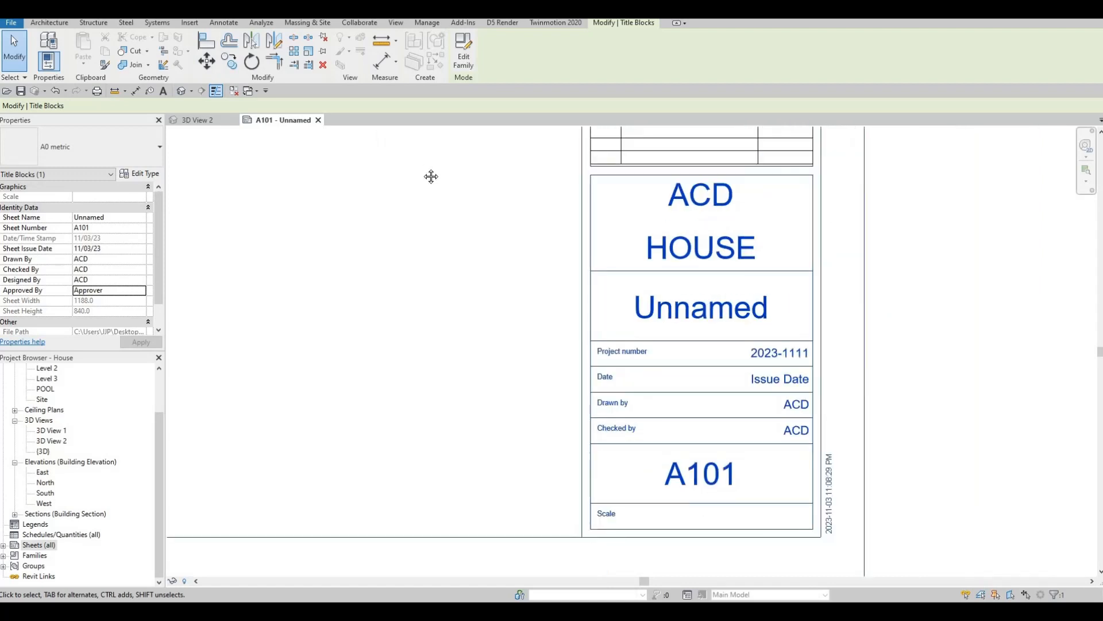
click(393, 23)
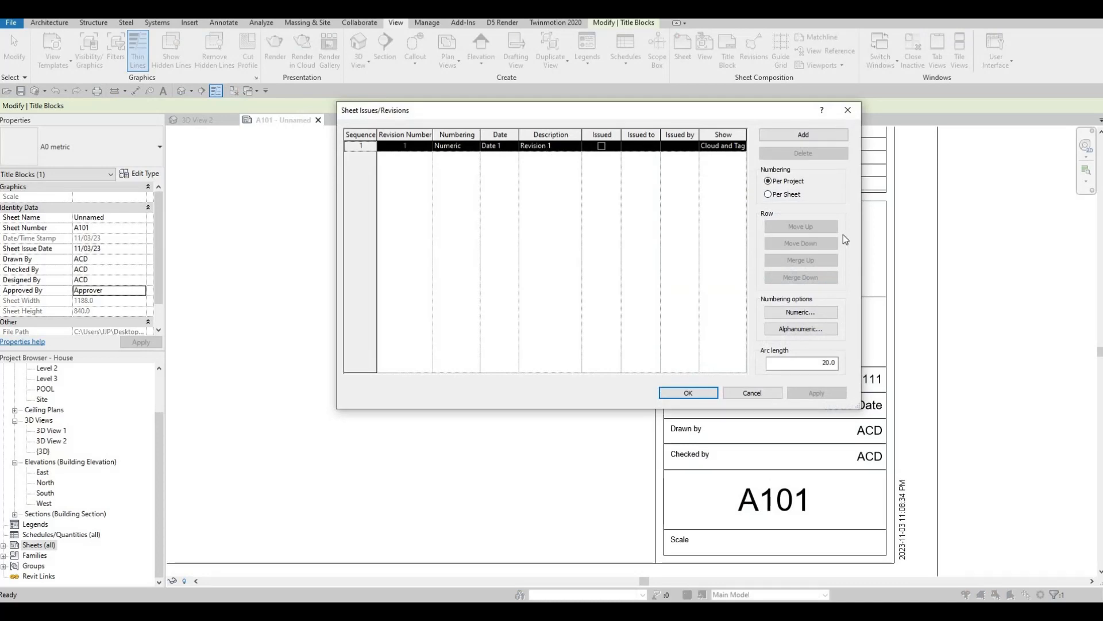
key(Escape)
key(Escape)
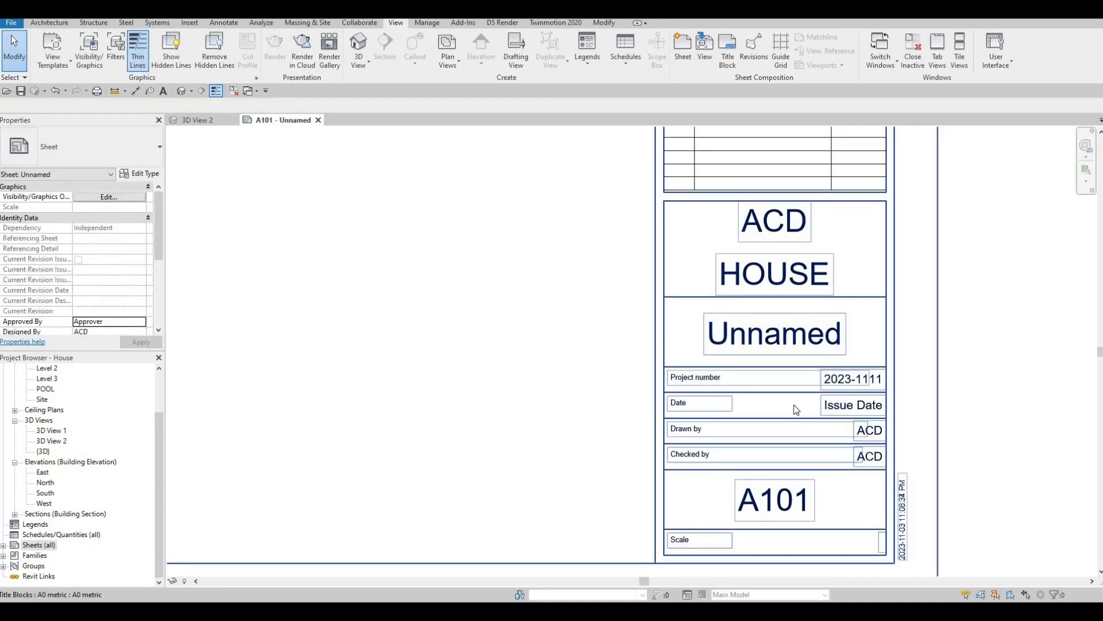
Set the issue date in the title block to 2023-11-03
click(852, 412)
click(852, 411)
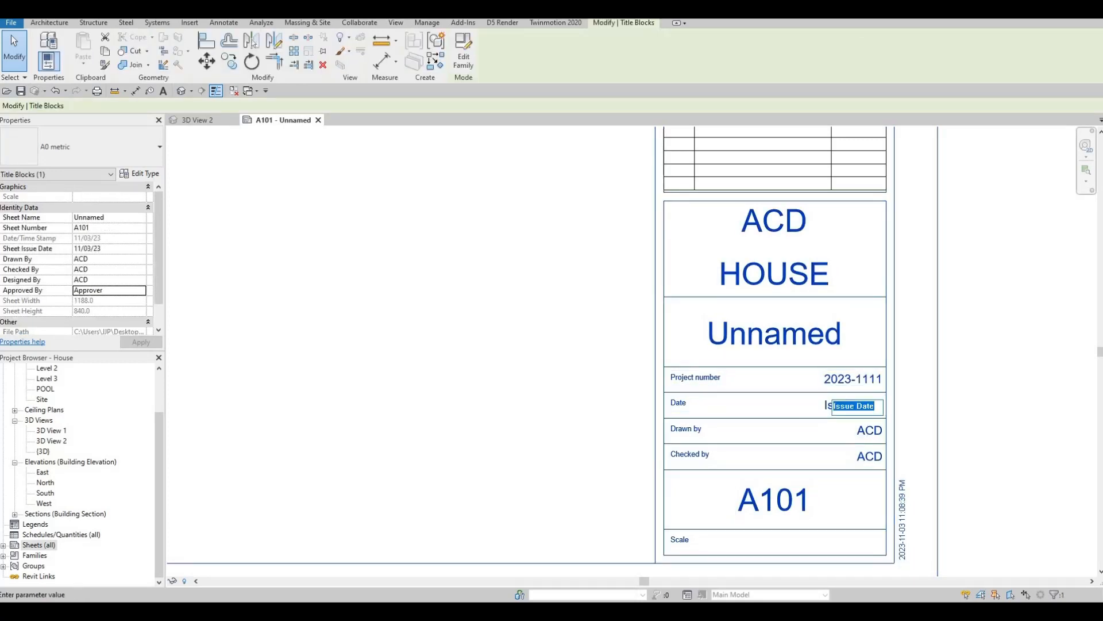
text(2023)
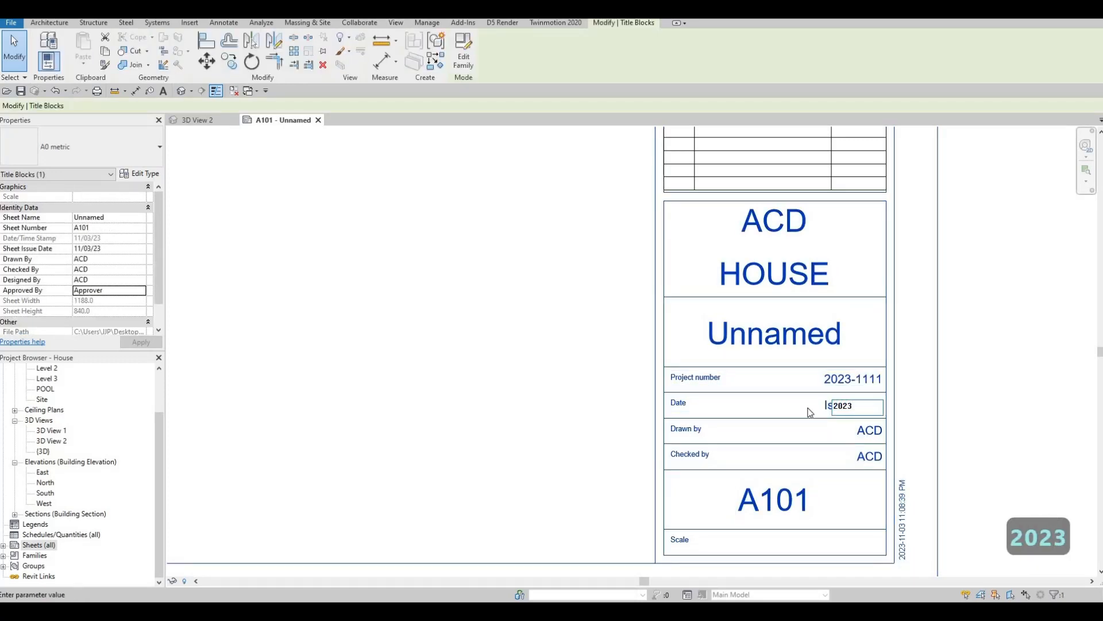
text(-11-)
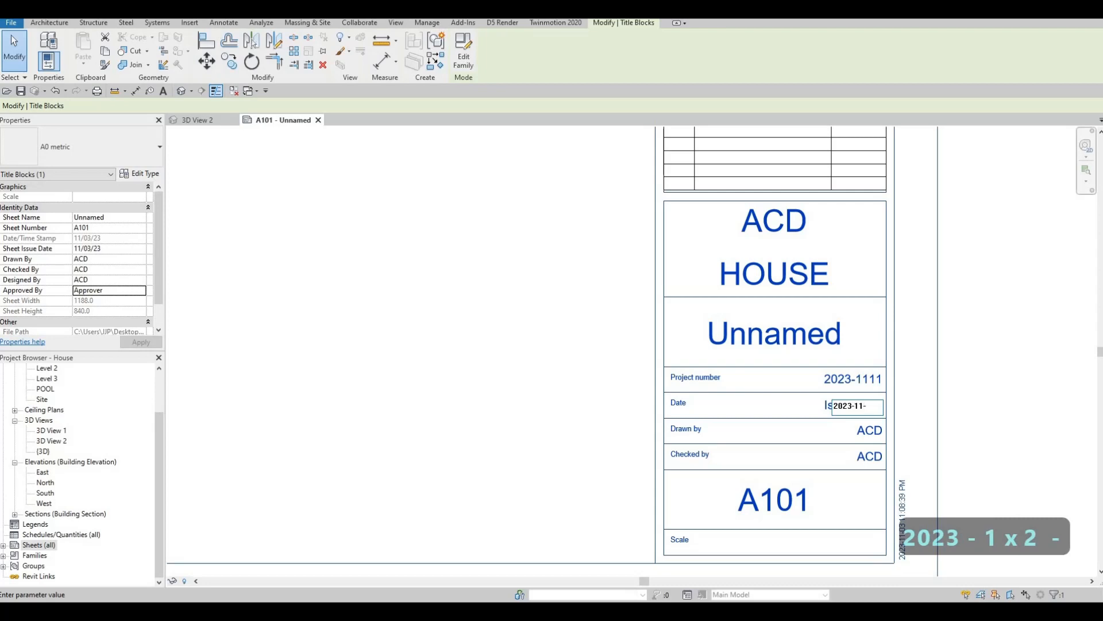
text(03)
click(566, 405)
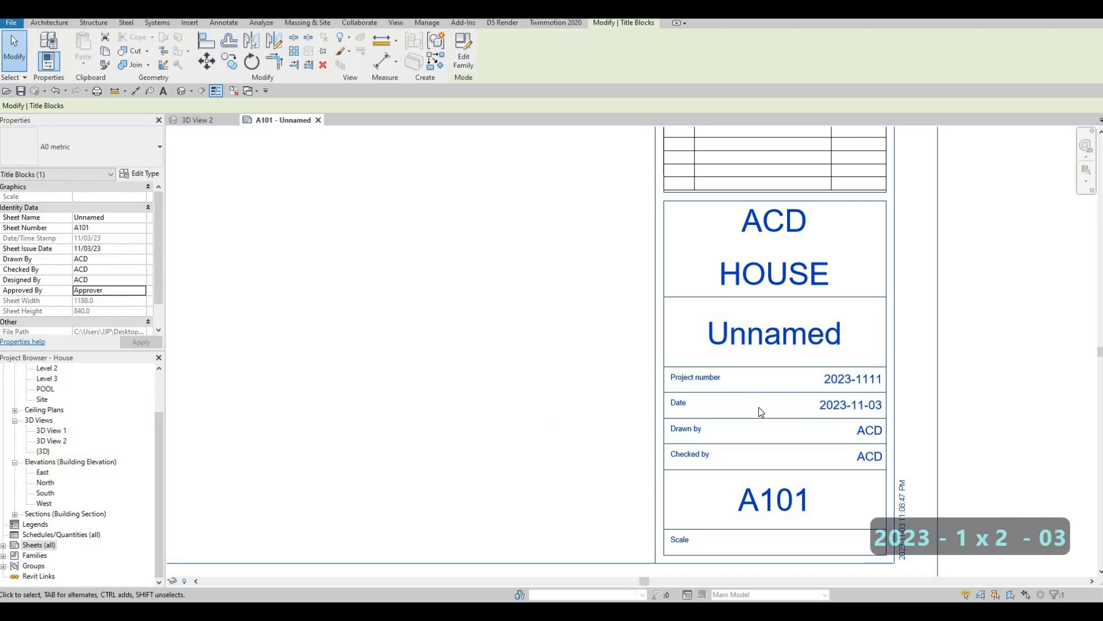
scroll(646, 336, down, 1)
middle_drag(635, 392, 669, 356)
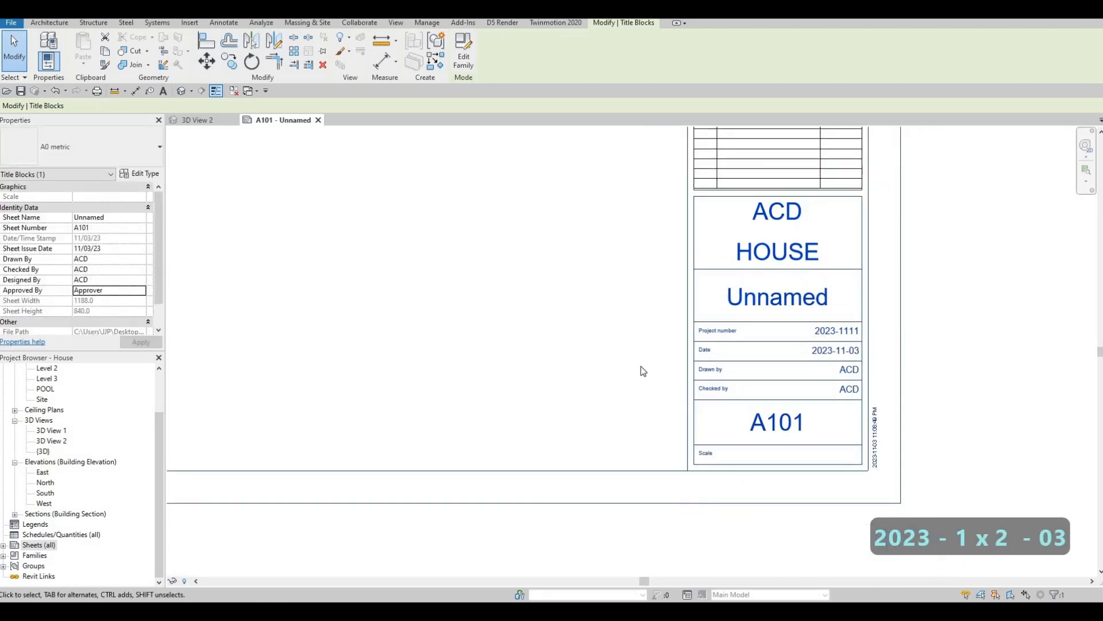
Set the sheet number in the title block to A000
scroll(574, 367, down, 1)
middle_drag(563, 366, 628, 374)
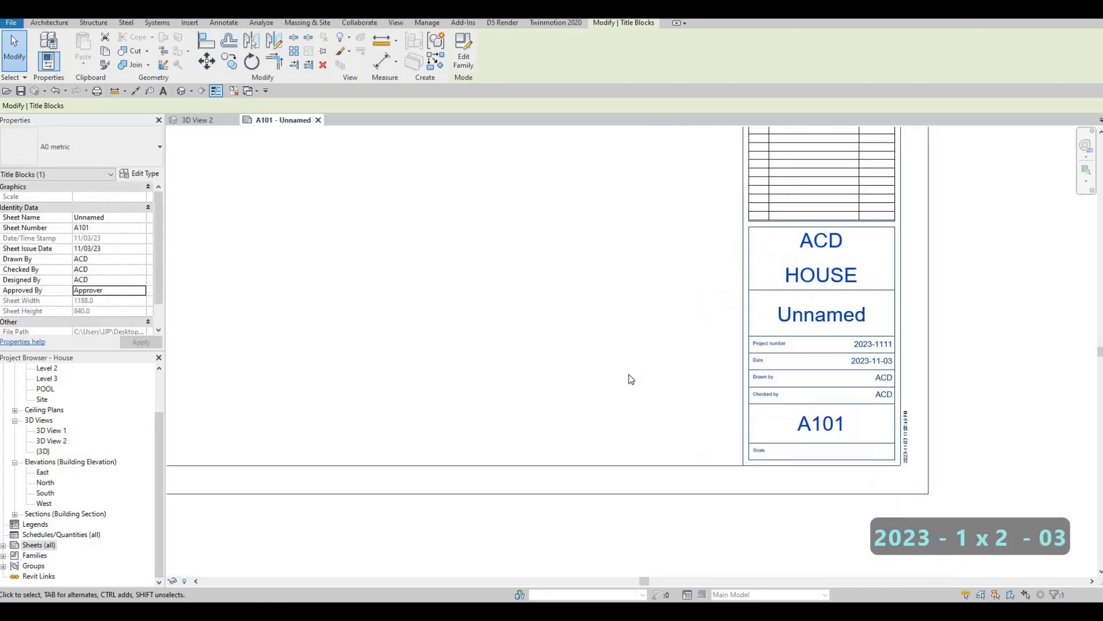
click(826, 421)
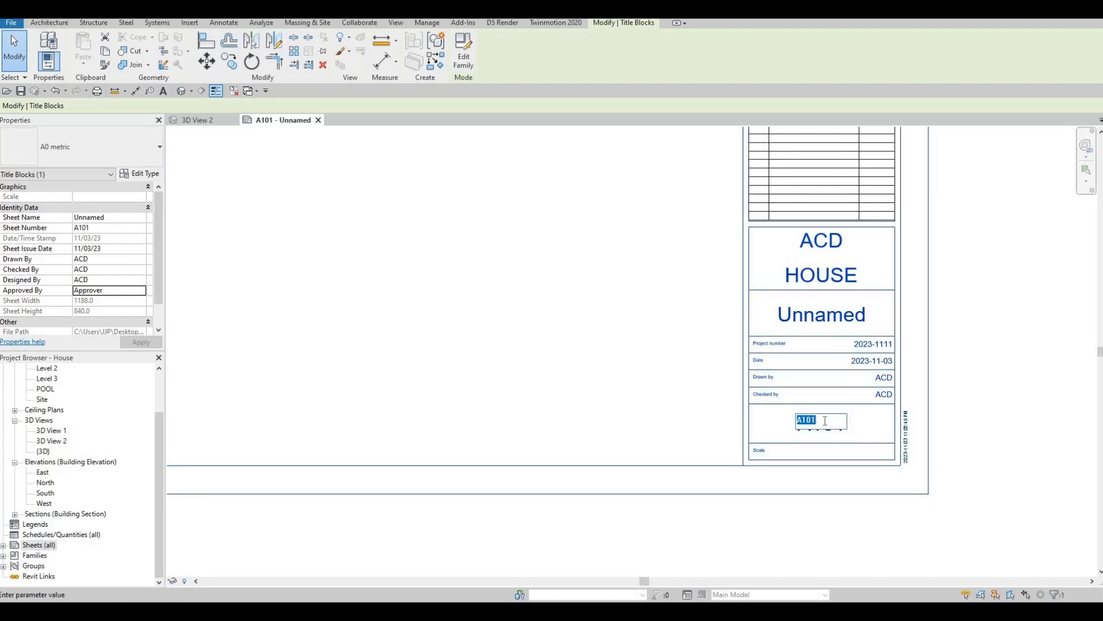
click(824, 420)
key(BackSpace)
key(BackSpace)
key(BackSpace)
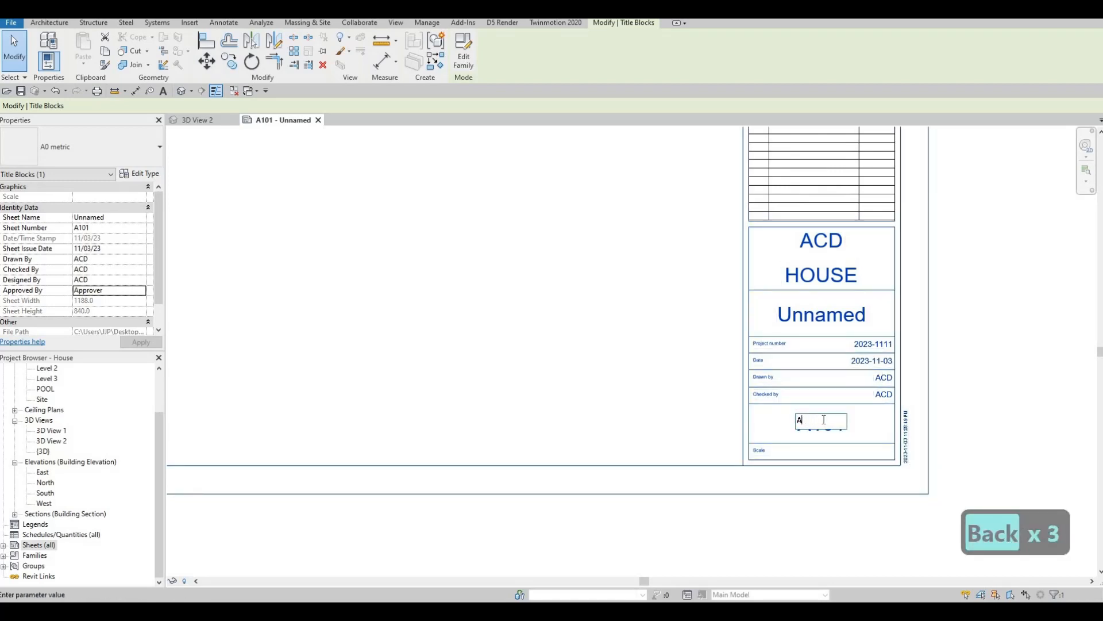
text(000)
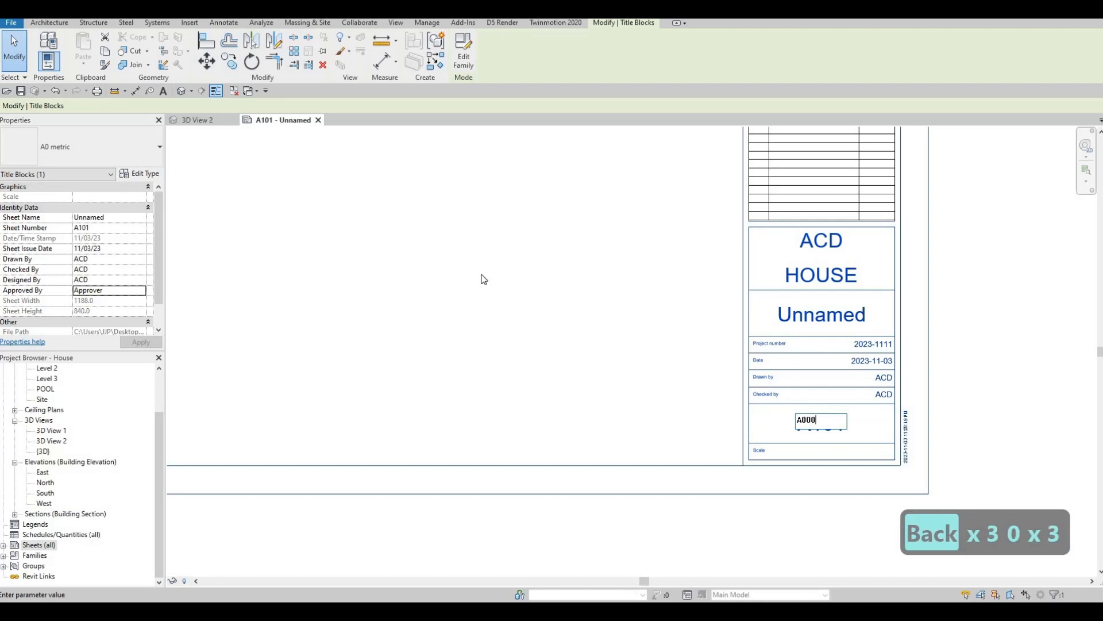
click(569, 286)
Set the sheet name in the title block to POJECT TITLE SHEET
scroll(971, 345, up, 2)
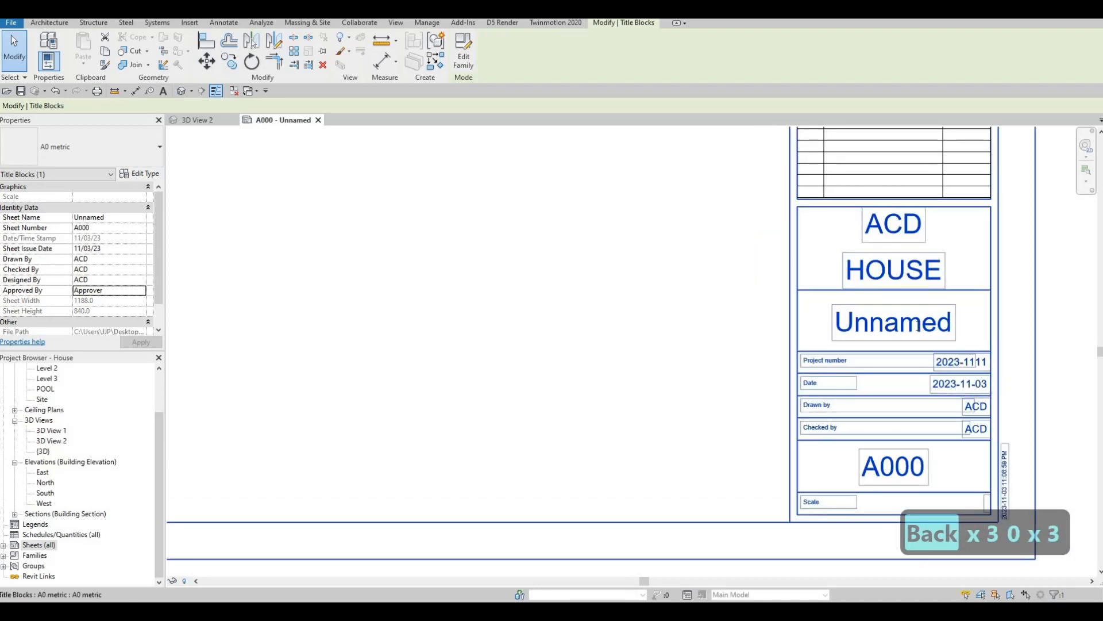
click(918, 325)
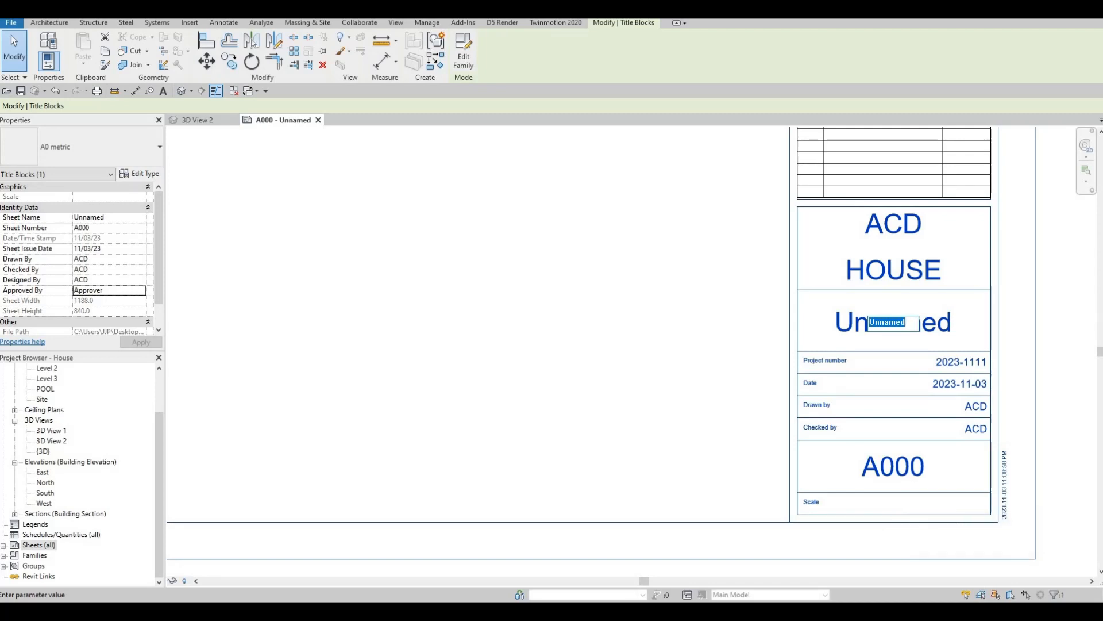
text(POJECT)
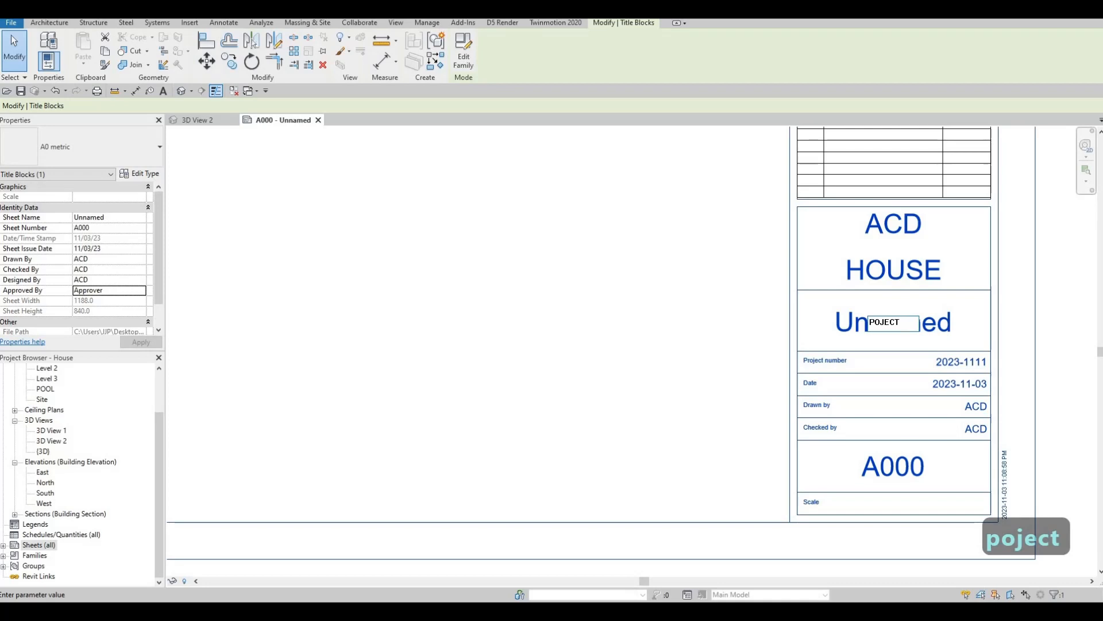
text( TITLE)
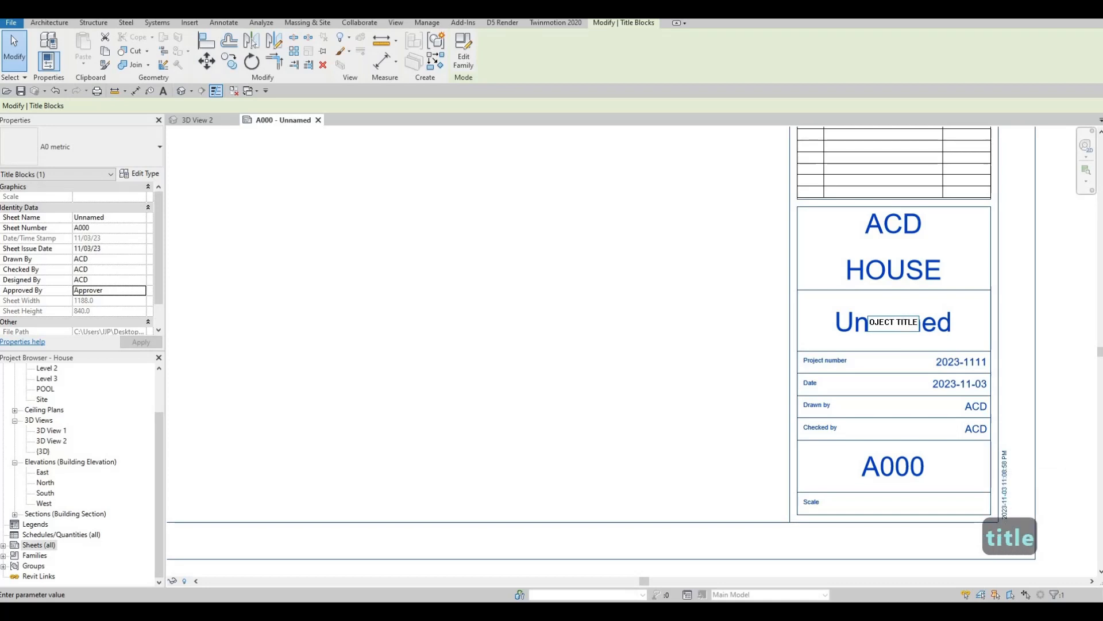
text( SHEET)
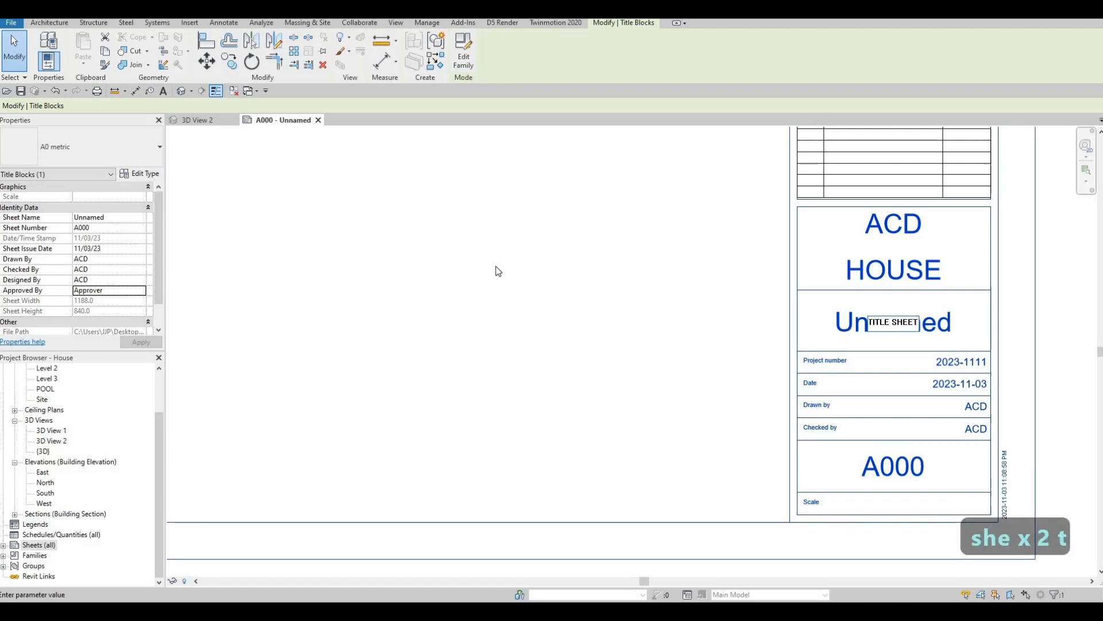
click(553, 278)
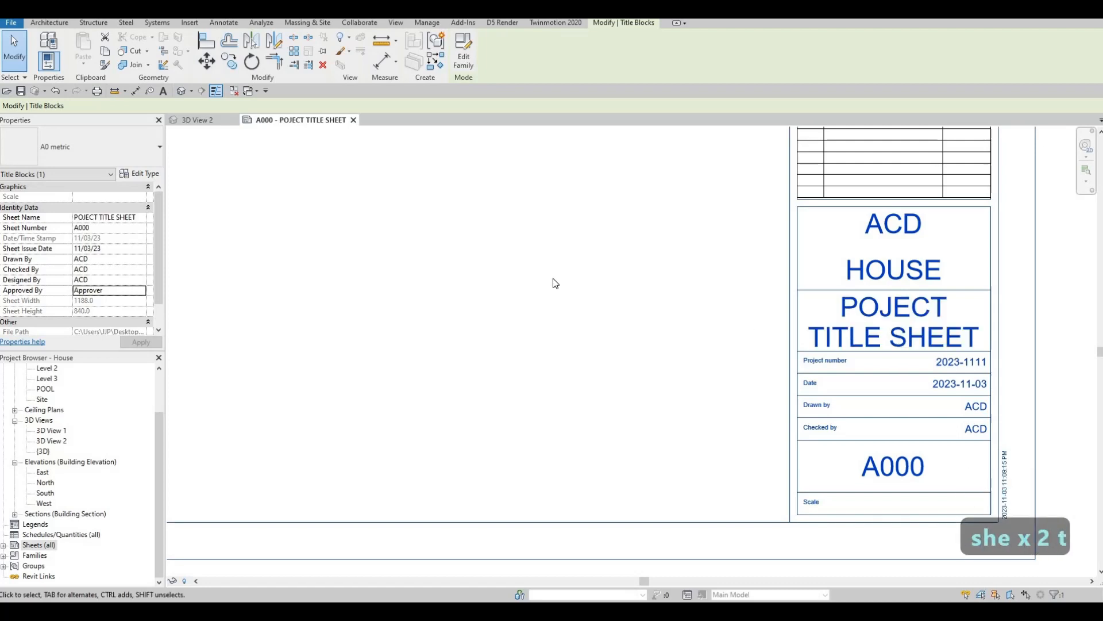
Review the 3D View 1 and 3D View 2 perspectives, and return to the A000 title sheet
scroll(647, 349, down, 5)
middle_drag(650, 297, 682, 365)
middle_drag(703, 325, 659, 305)
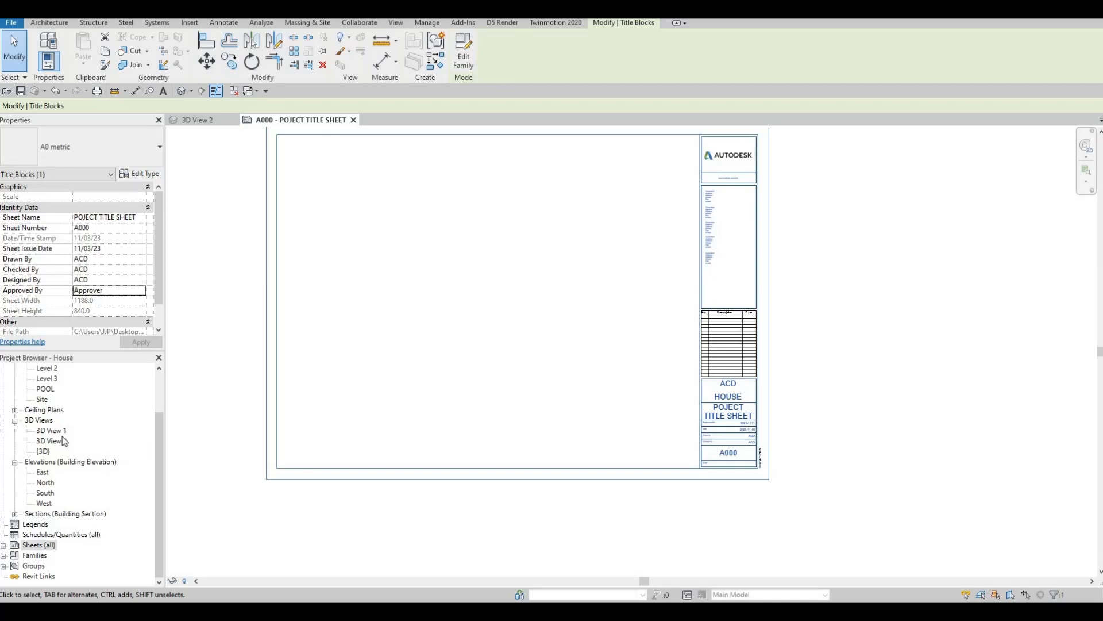
double_click(52, 430)
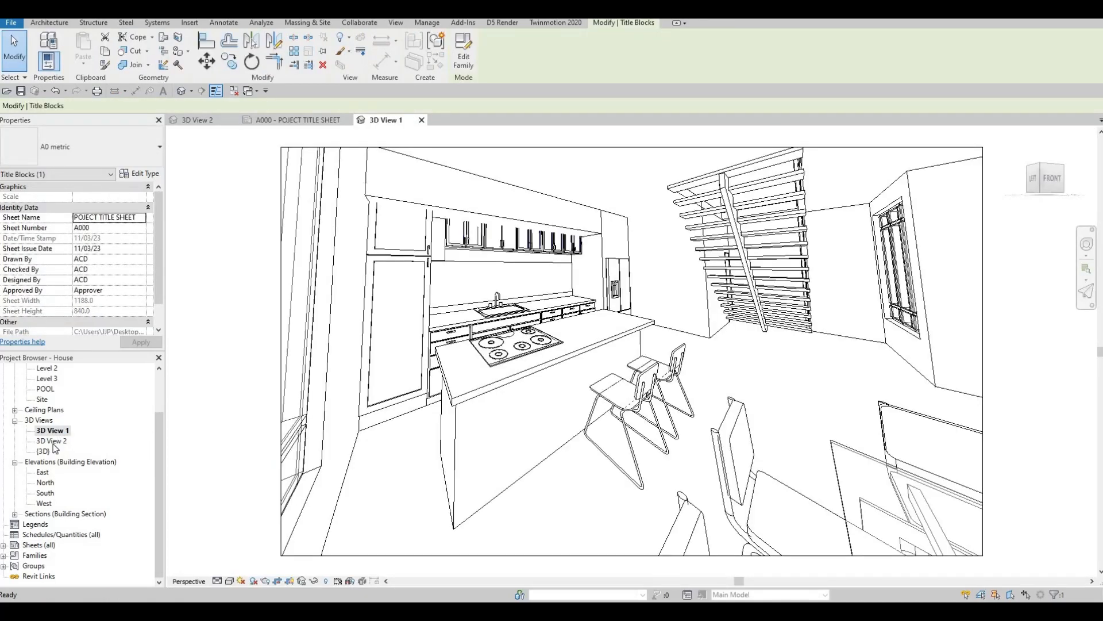
double_click(54, 441)
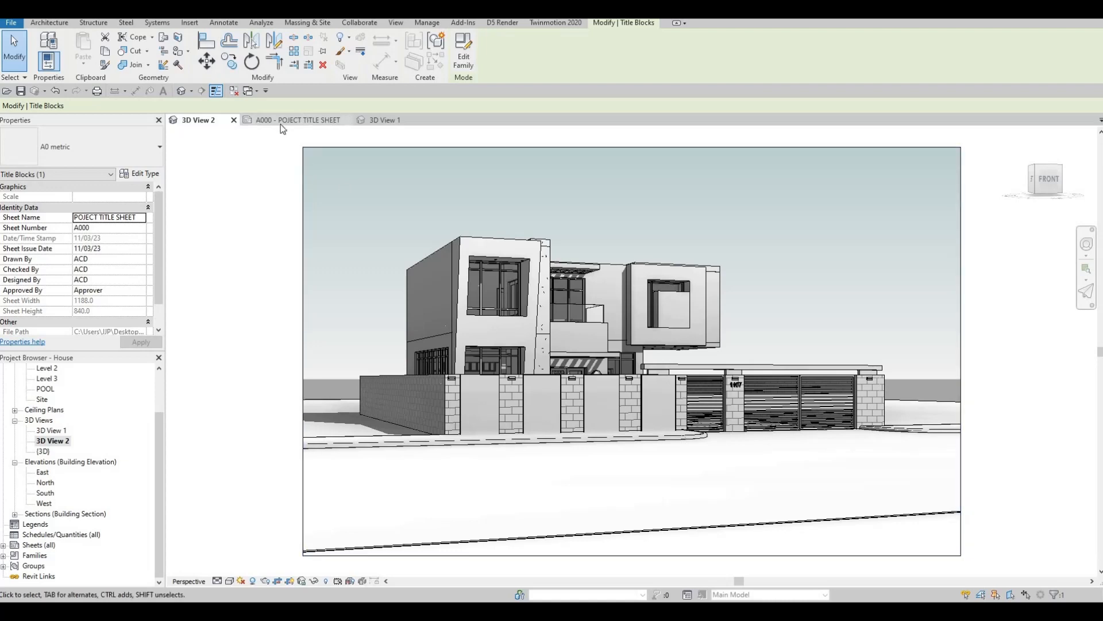
click(302, 121)
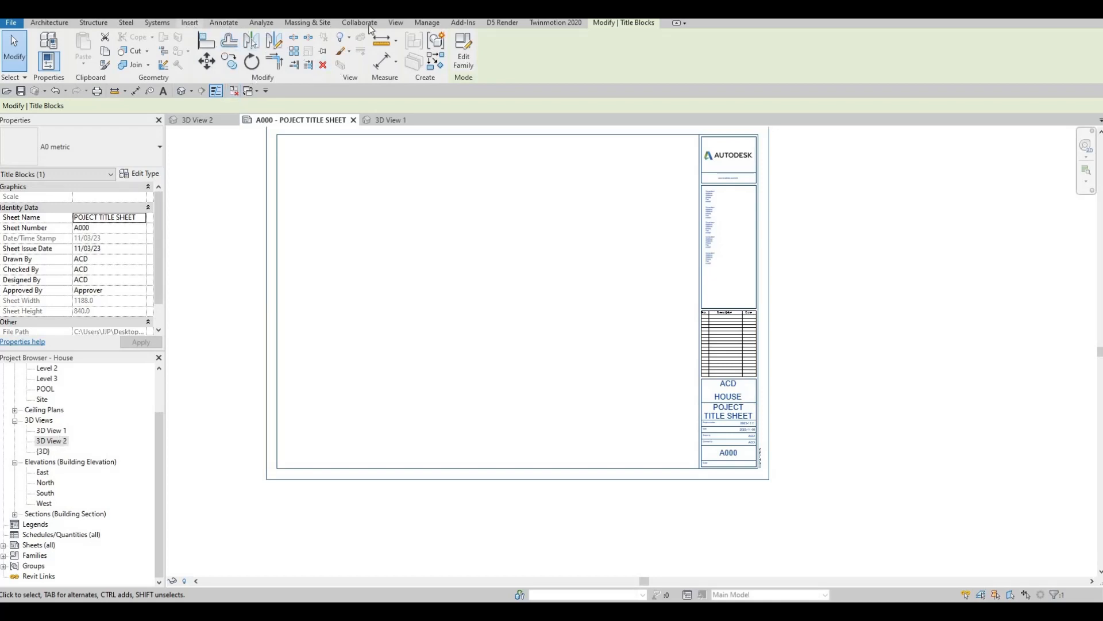
click(392, 25)
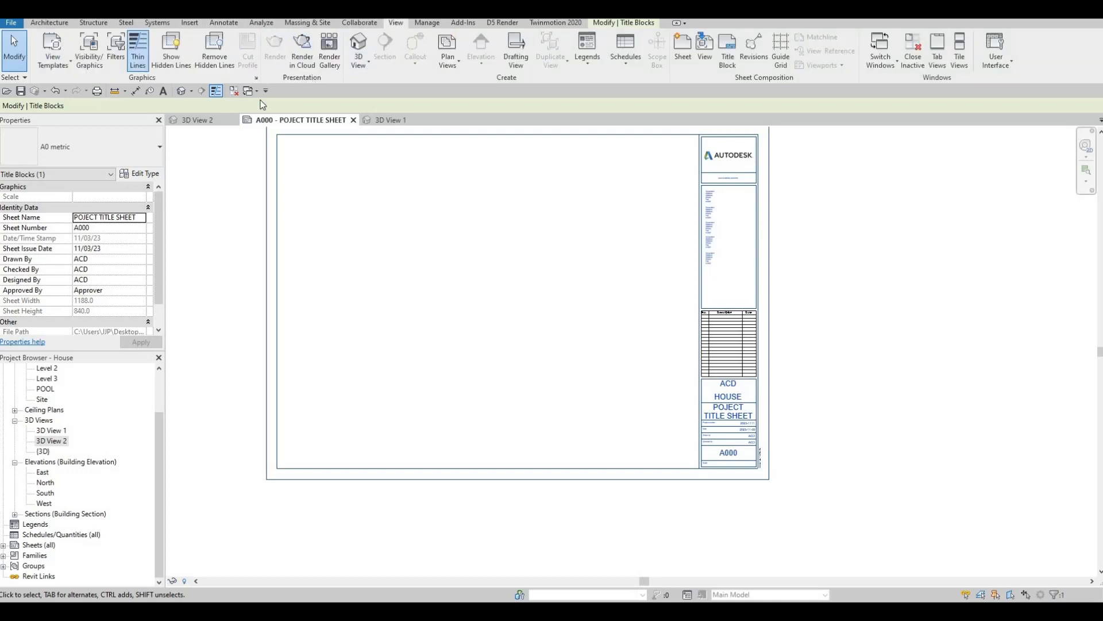
Open 3D View 2 with nothing selected and bring up its Rendering settings
double_click(48, 443)
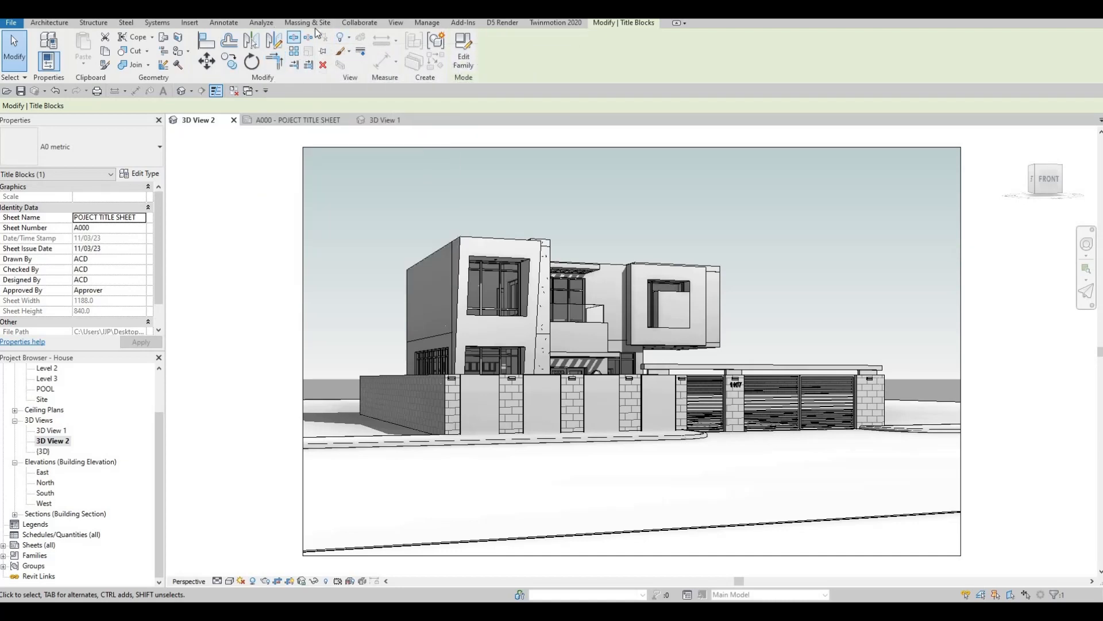
click(397, 23)
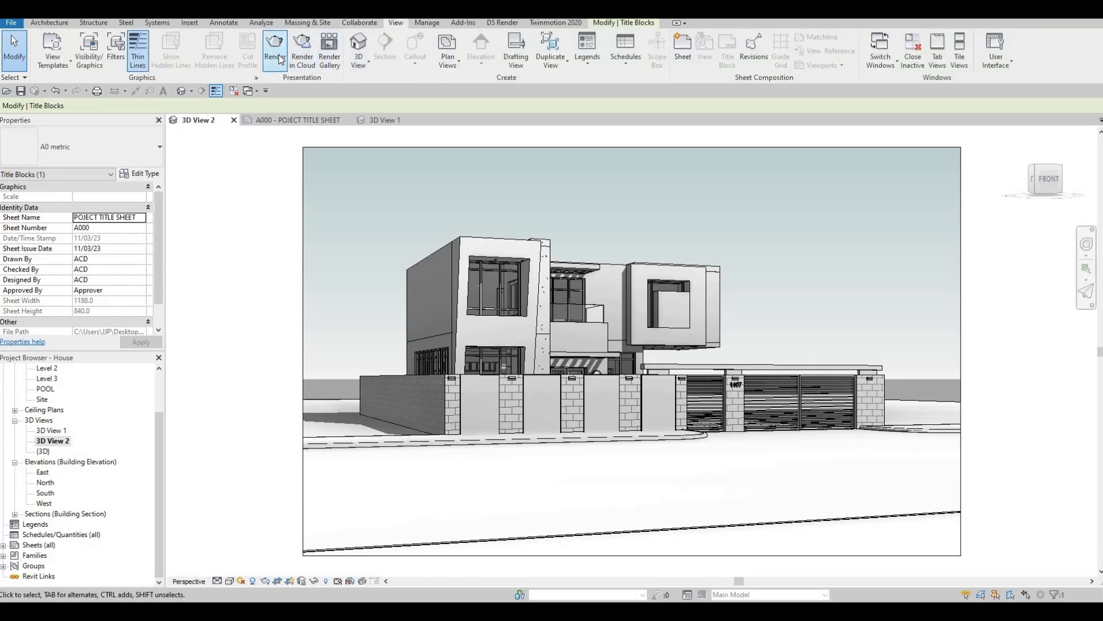
key(Escape)
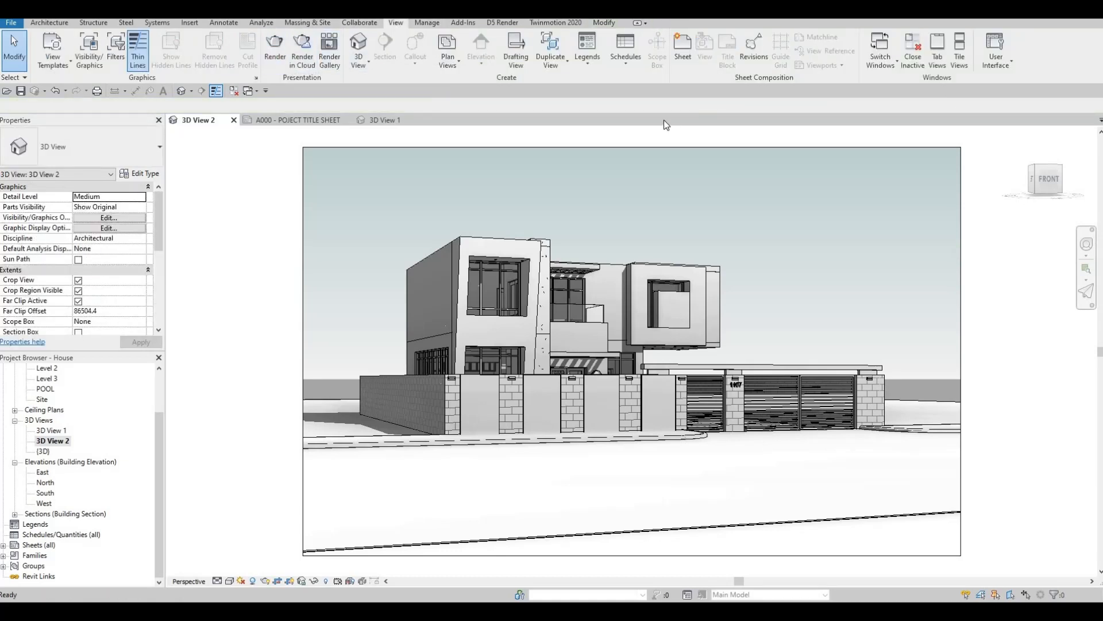
key(r)
key(r)
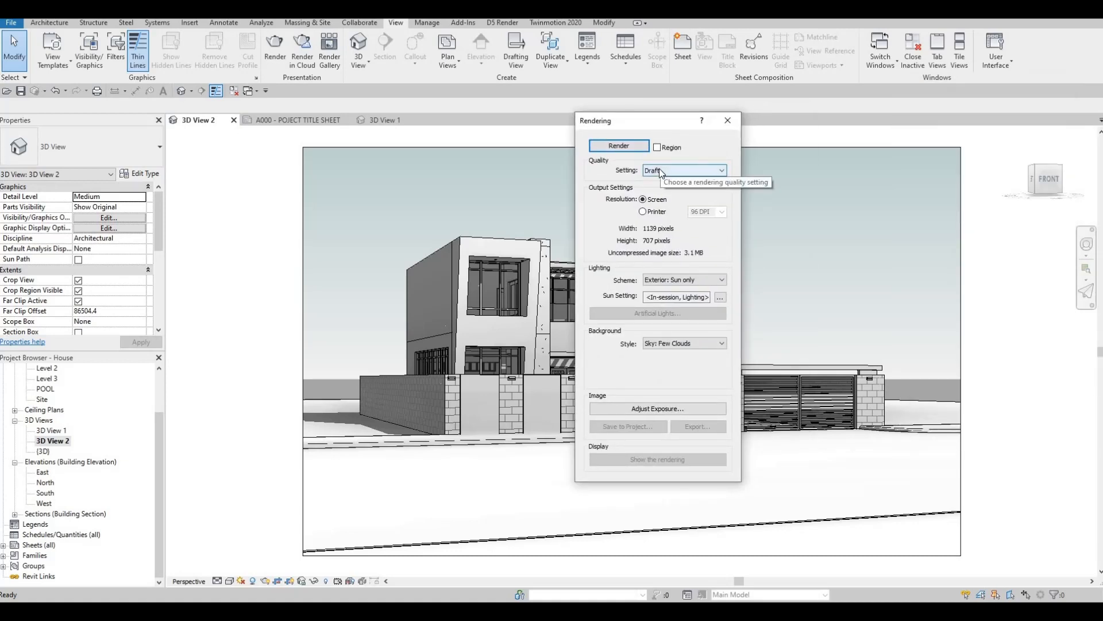
Render 3D View 2 at Draft quality with Exterior: Sun only lighting, and move the Rendering dialog off the house image
click(662, 171)
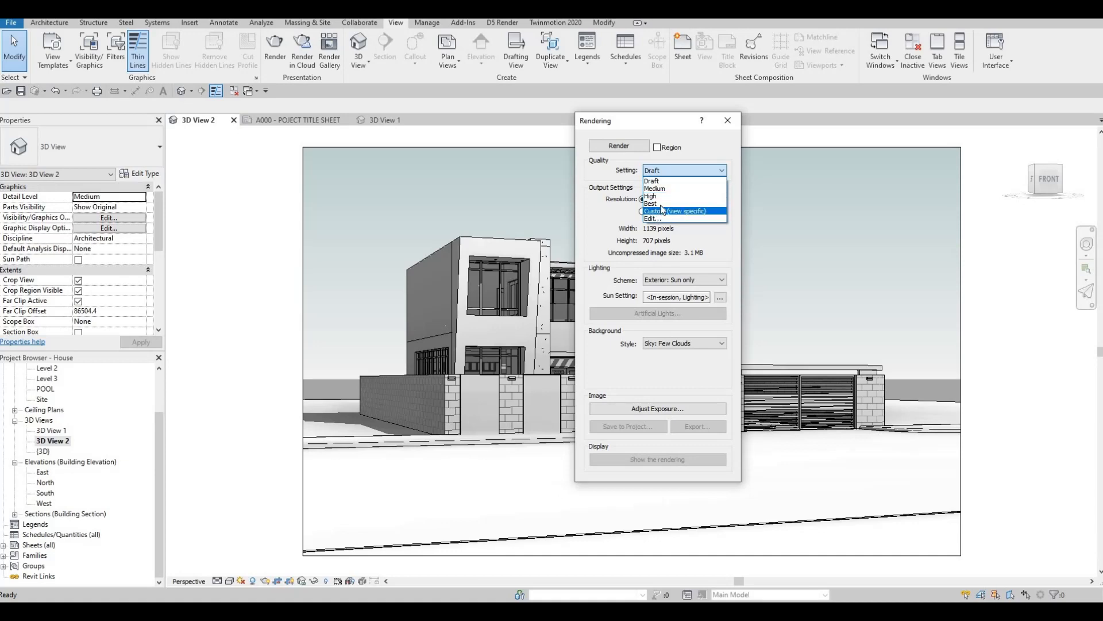
click(657, 182)
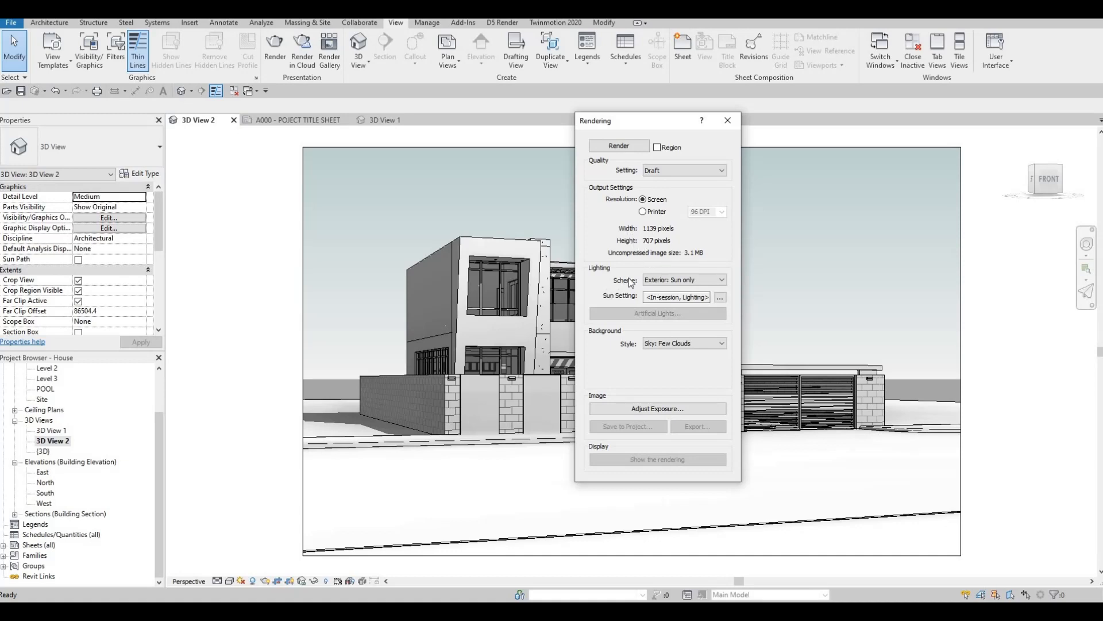
click(674, 281)
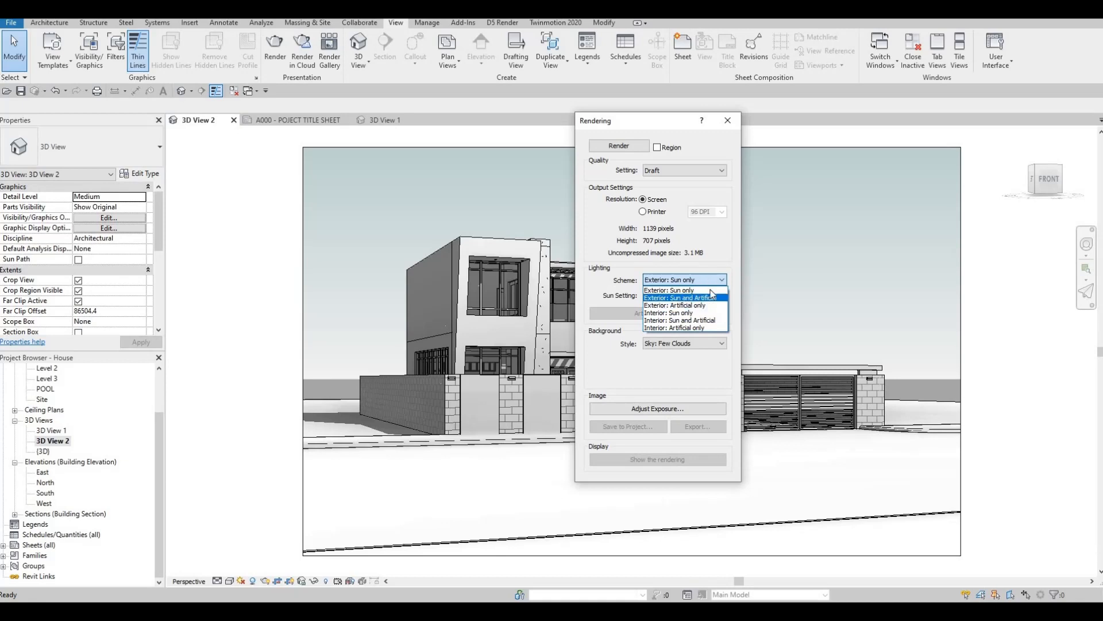
key(Escape)
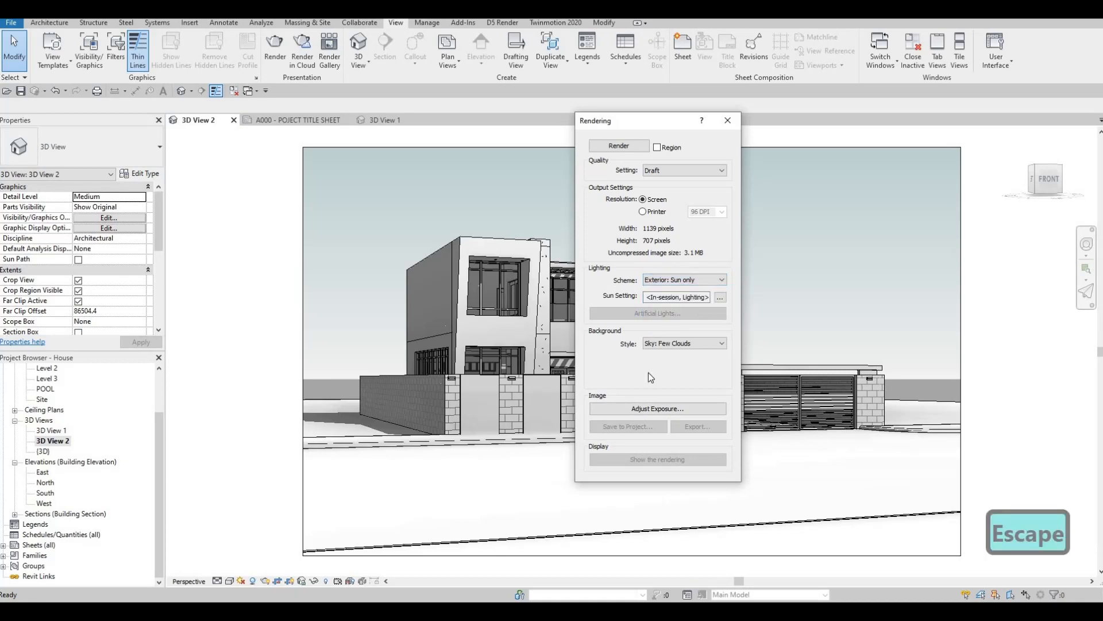
click(657, 408)
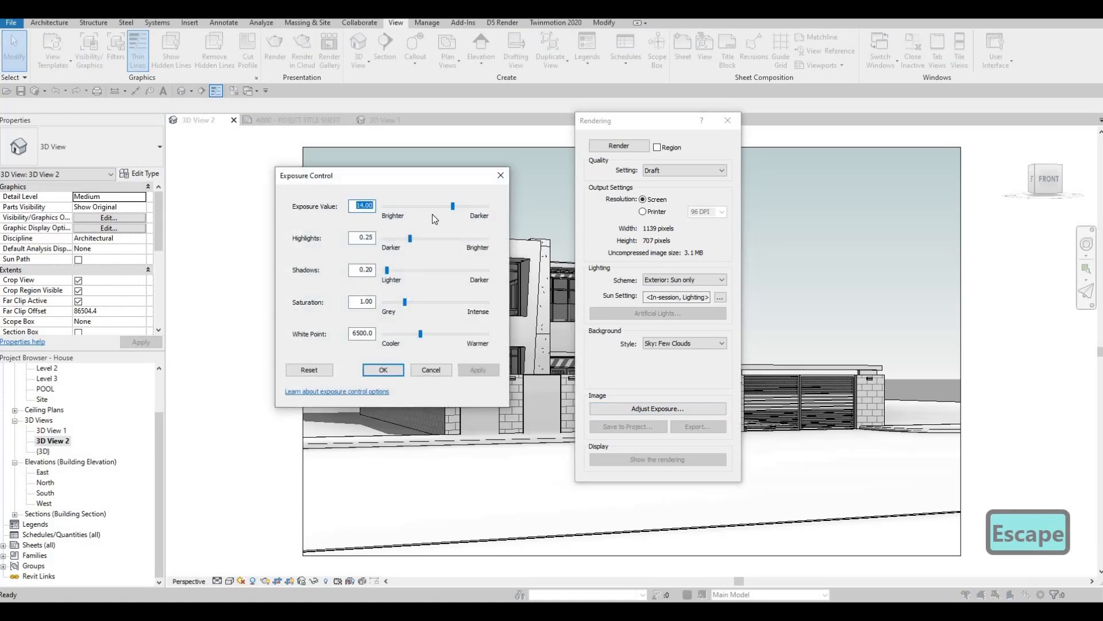
key(Escape)
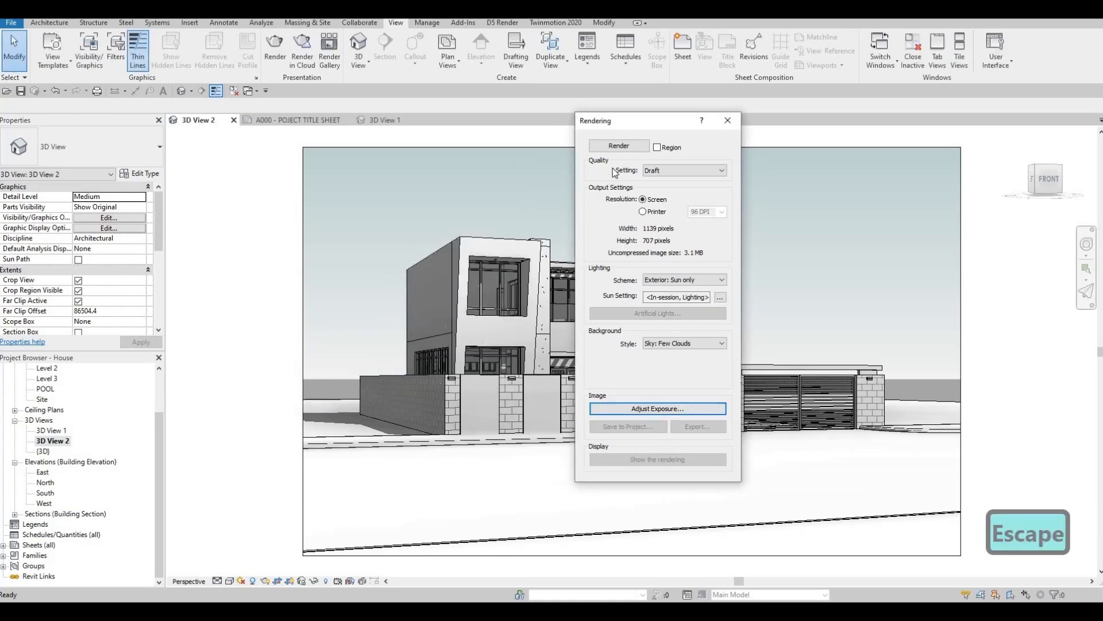
click(618, 146)
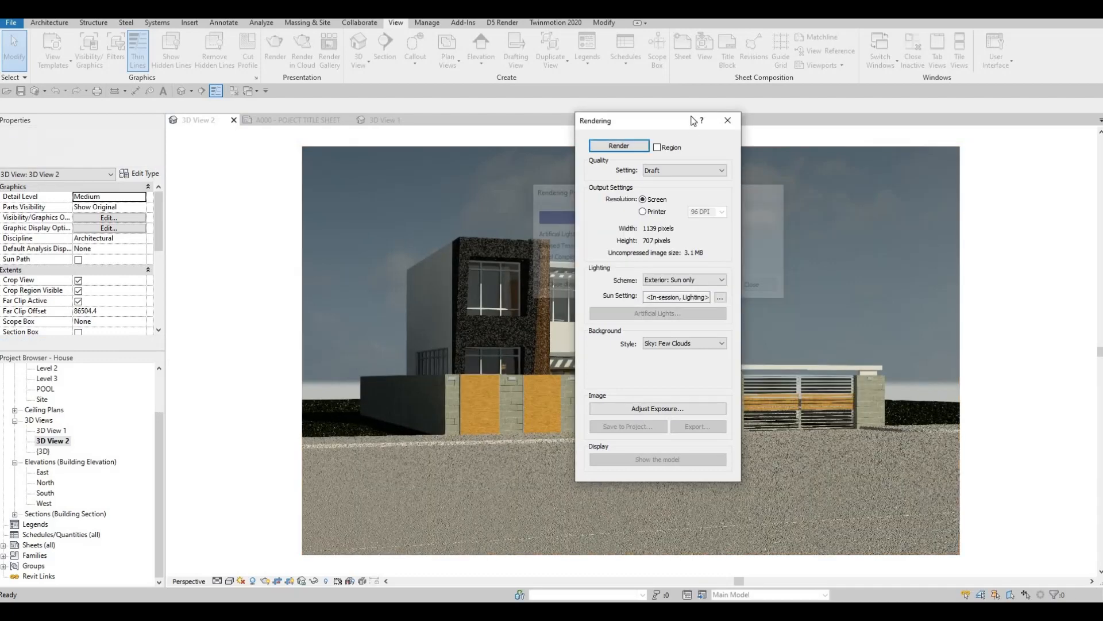
drag(644, 120, 970, 152)
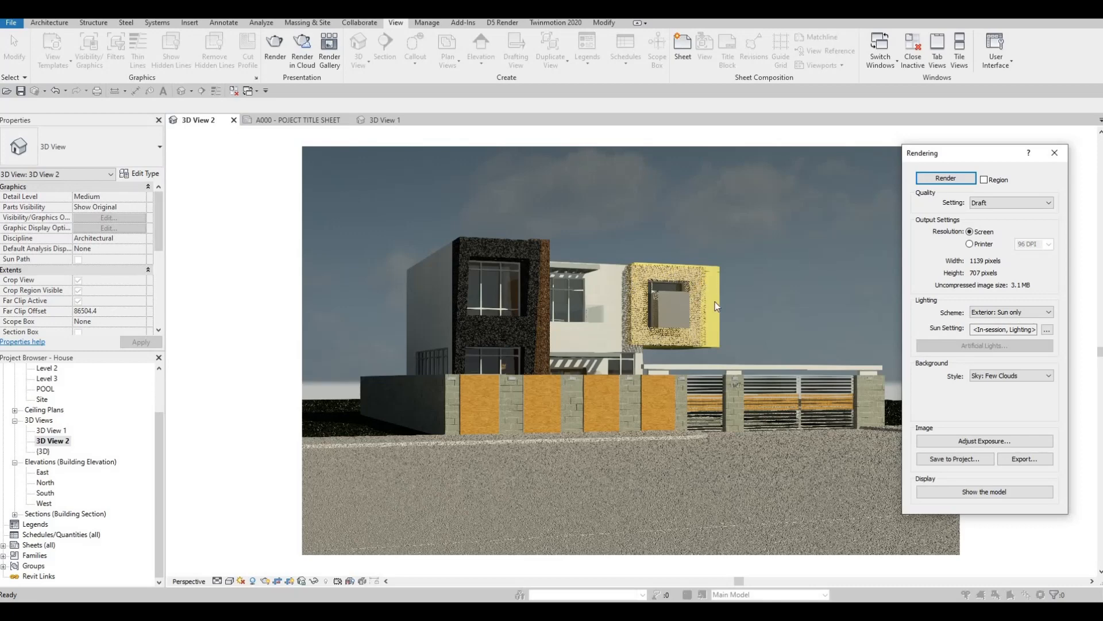
Brighten the rendered image by setting its exposure value to about 13.10 and apply the change
click(969, 440)
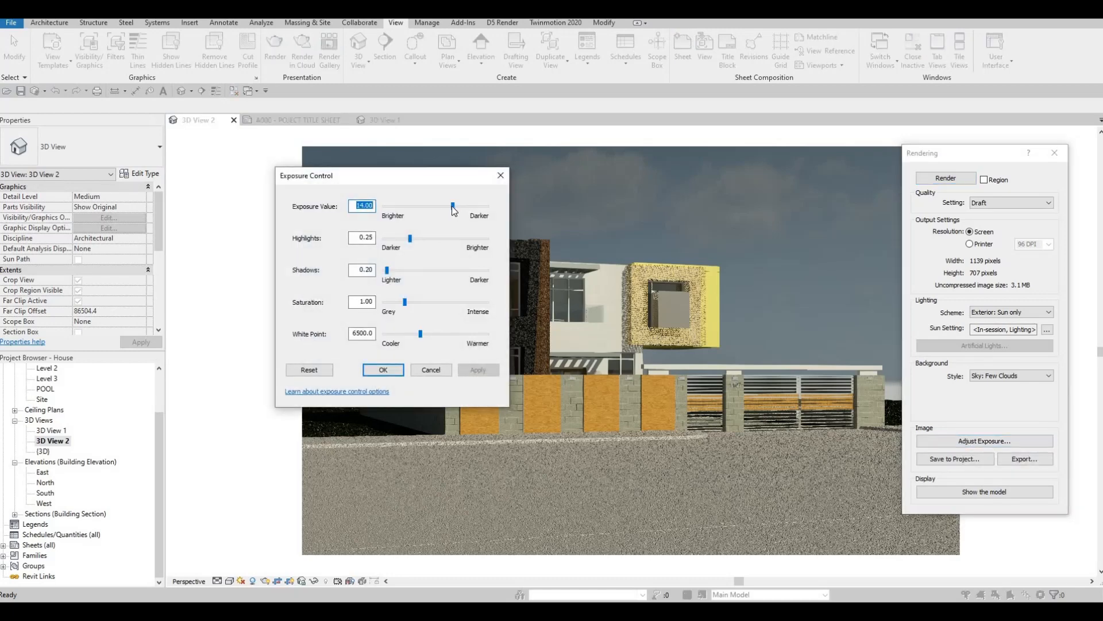
drag(453, 206, 444, 207)
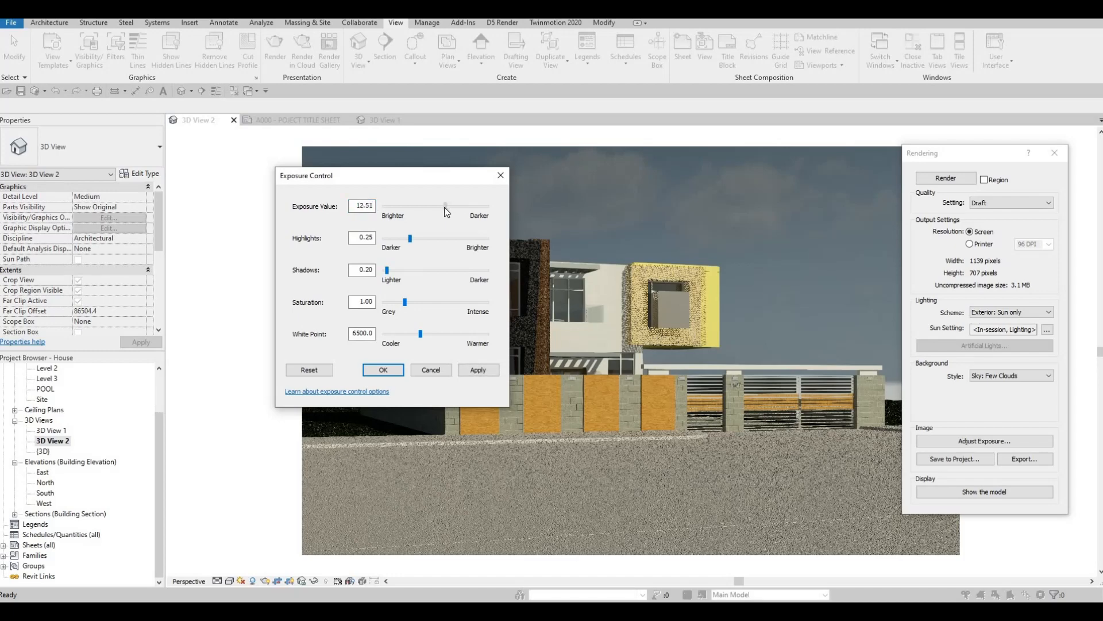
click(478, 370)
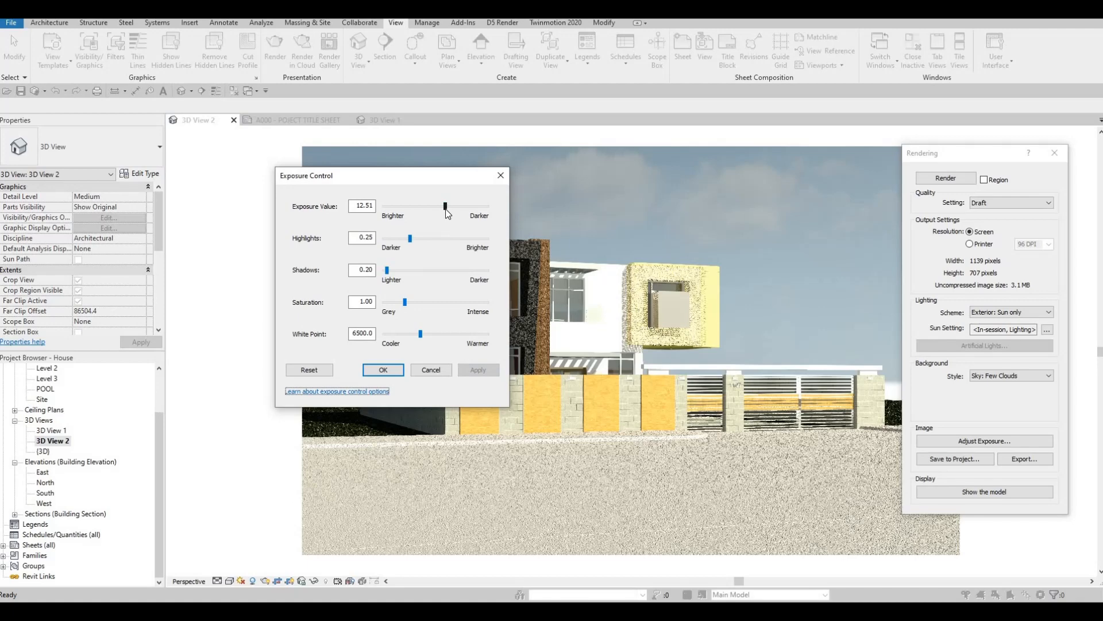
drag(447, 210, 449, 210)
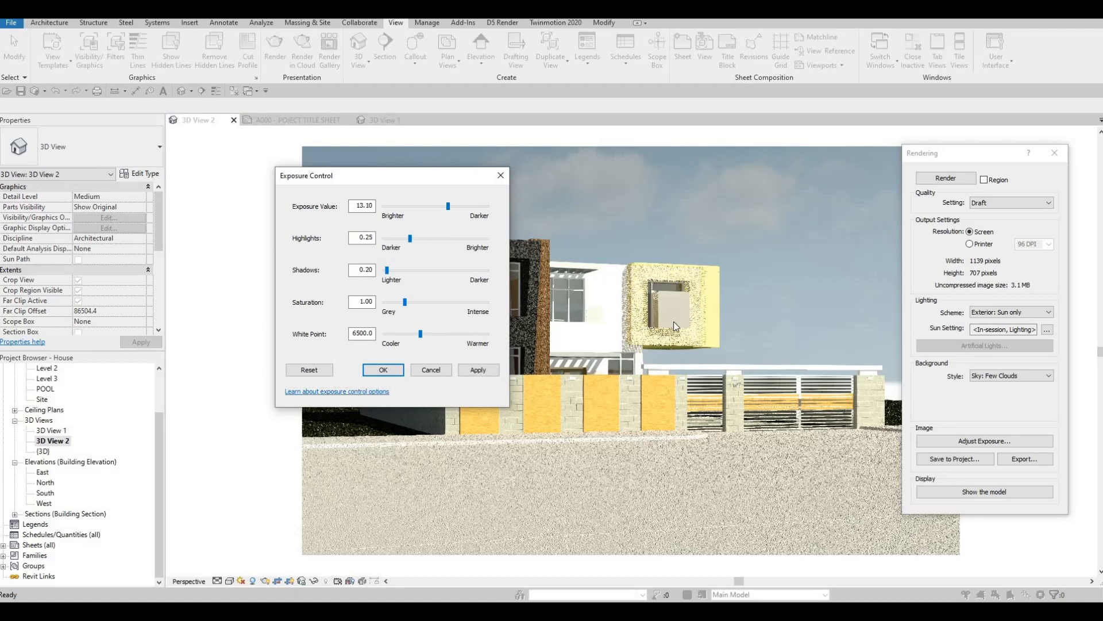
click(478, 370)
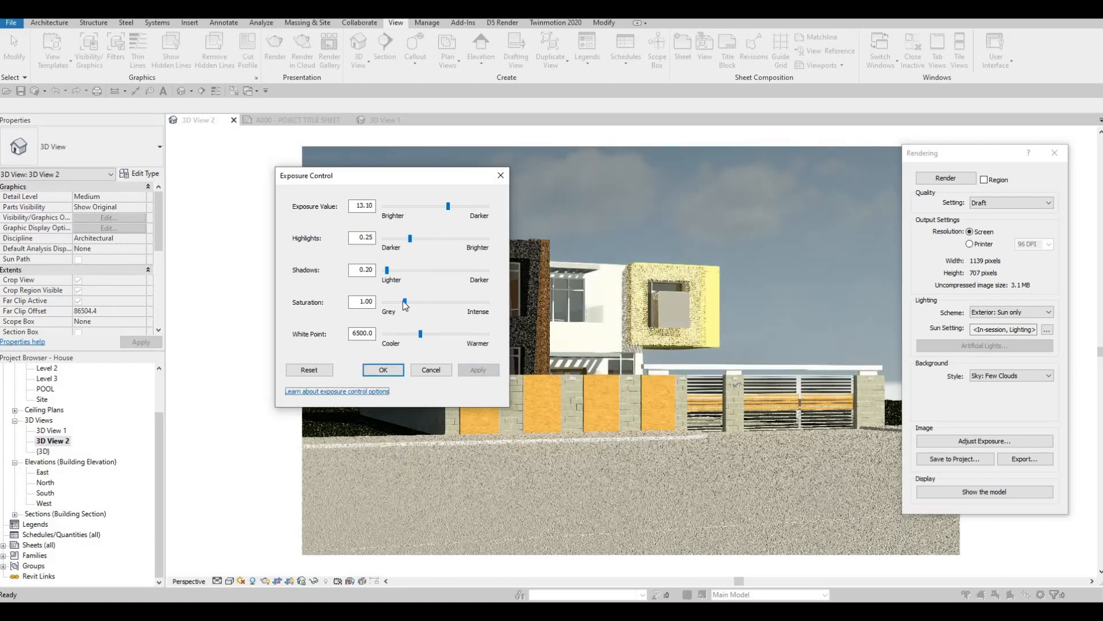
Shift the rendered image's shadows slightly darker and accept the exposure settings
drag(384, 271, 389, 271)
click(491, 372)
click(383, 370)
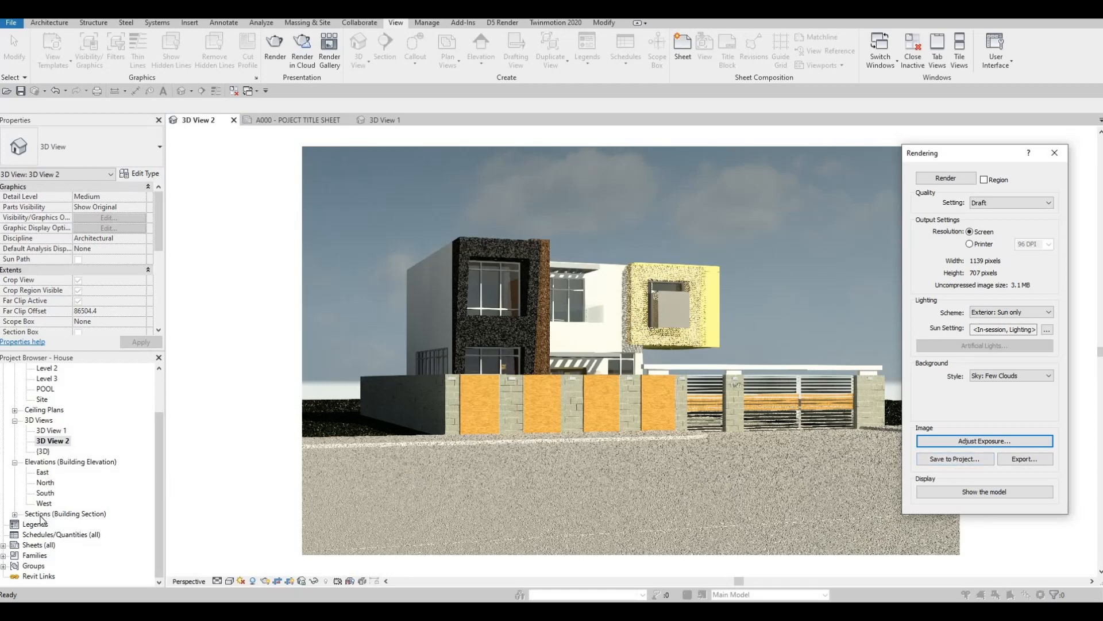
scroll(41, 485, up, 3)
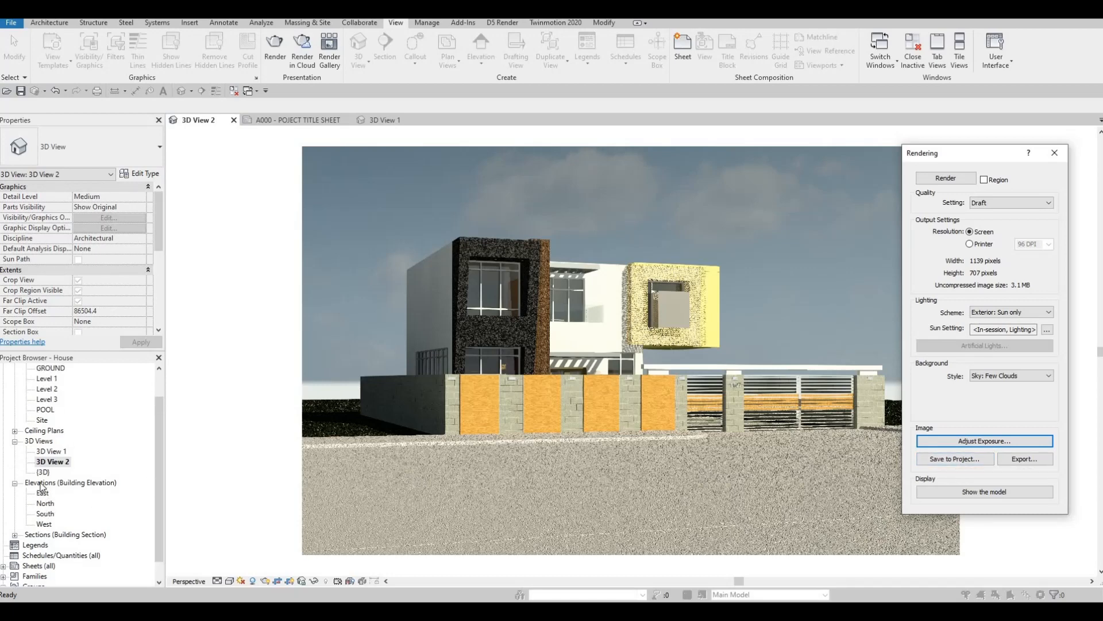
scroll(58, 483, down, 1)
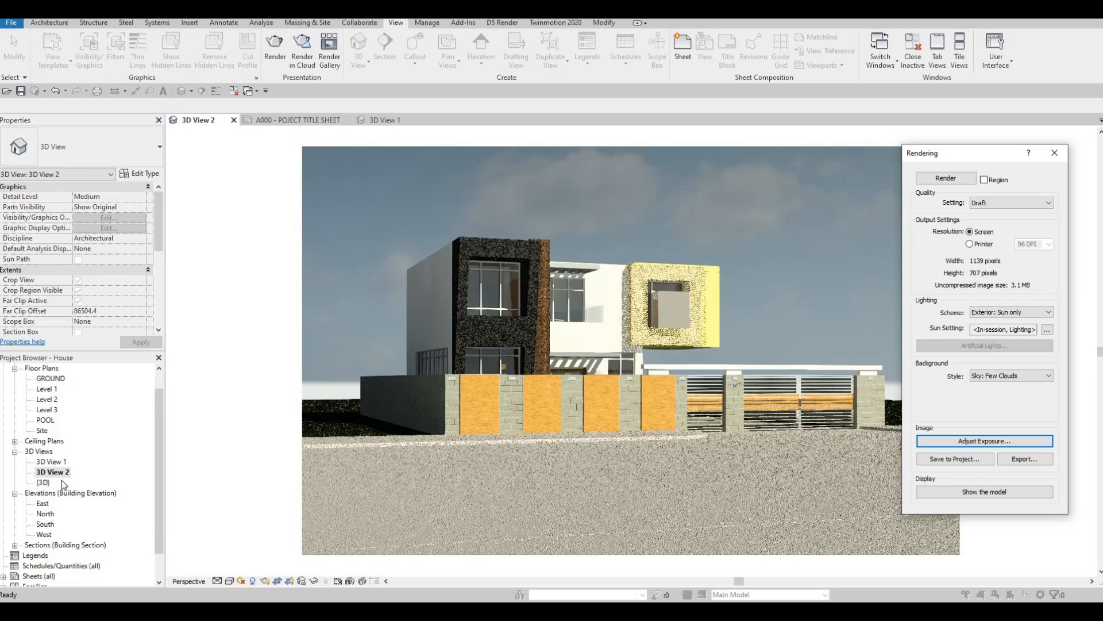
Save the rendered image to the project as 3D View 2_1 and list it under Renderings in the project browser
click(963, 461)
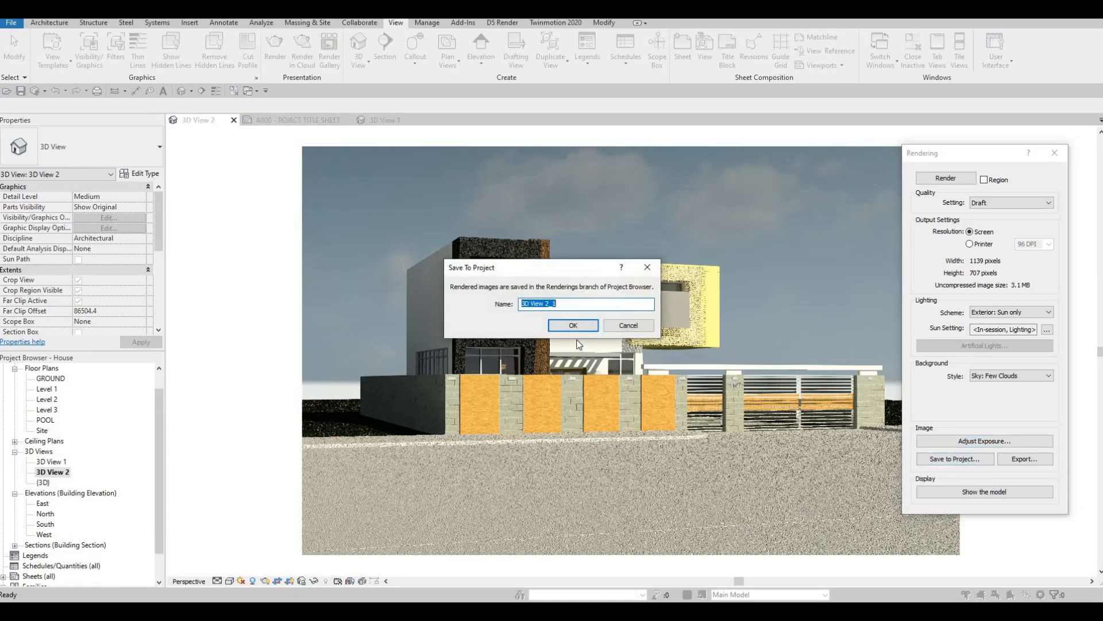
click(573, 326)
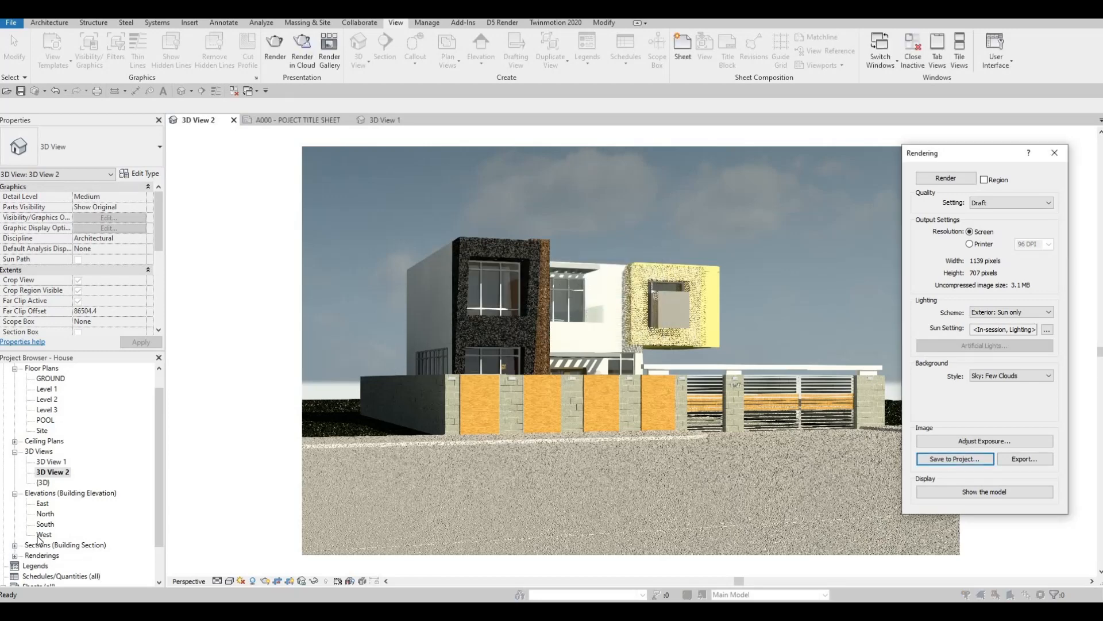
scroll(17, 523, down, 2)
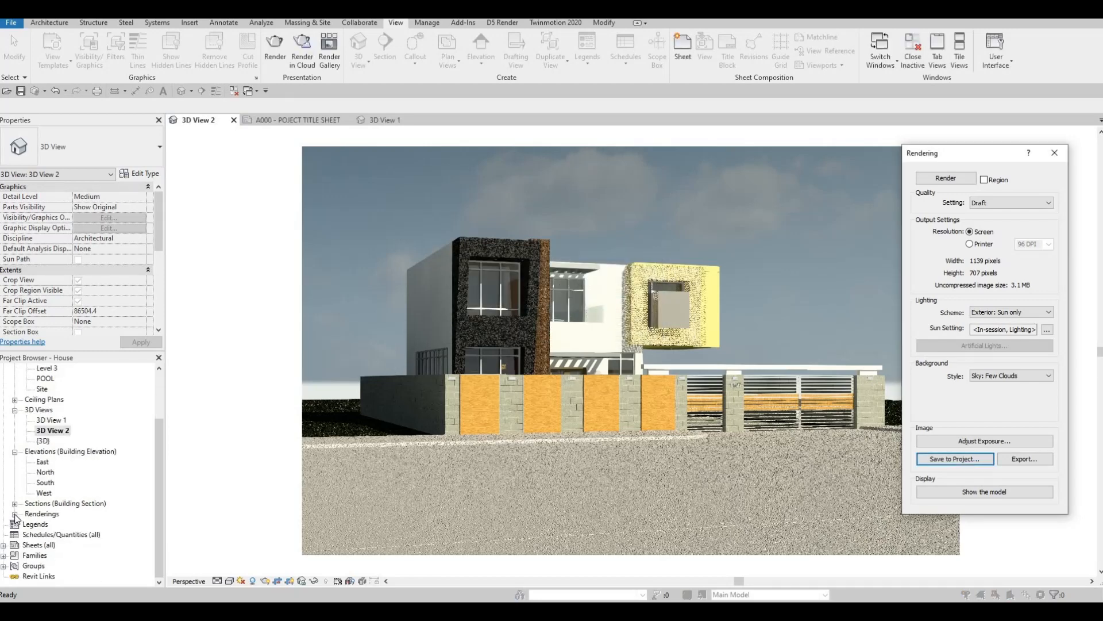
click(15, 513)
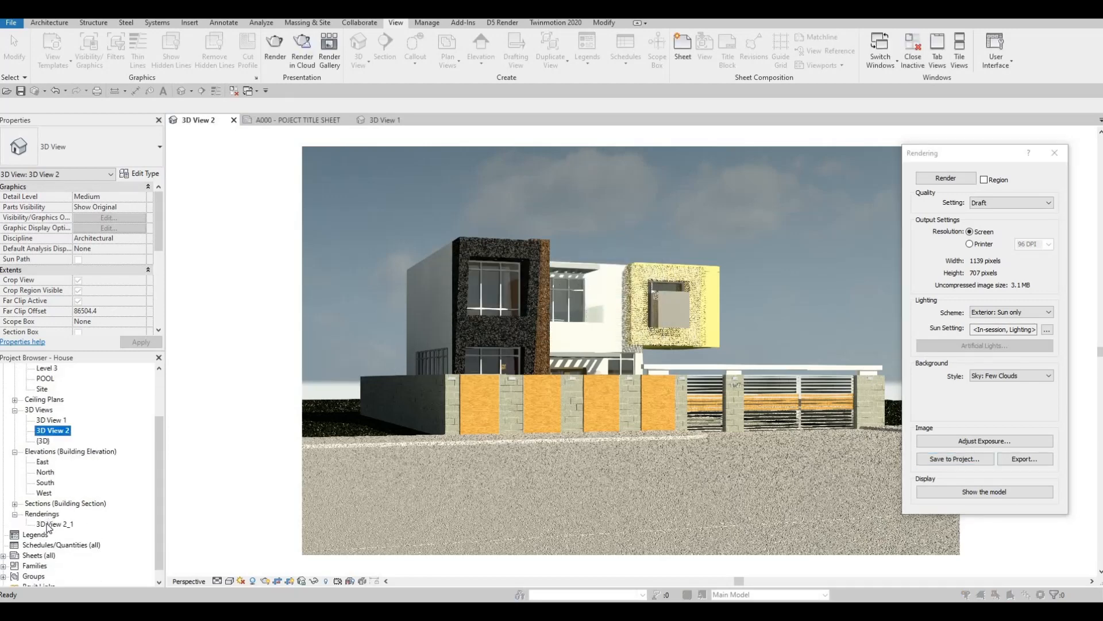
Place the 3D View 2_1 rendering on the A000 title sheet and set its viewport type to No Title
click(304, 119)
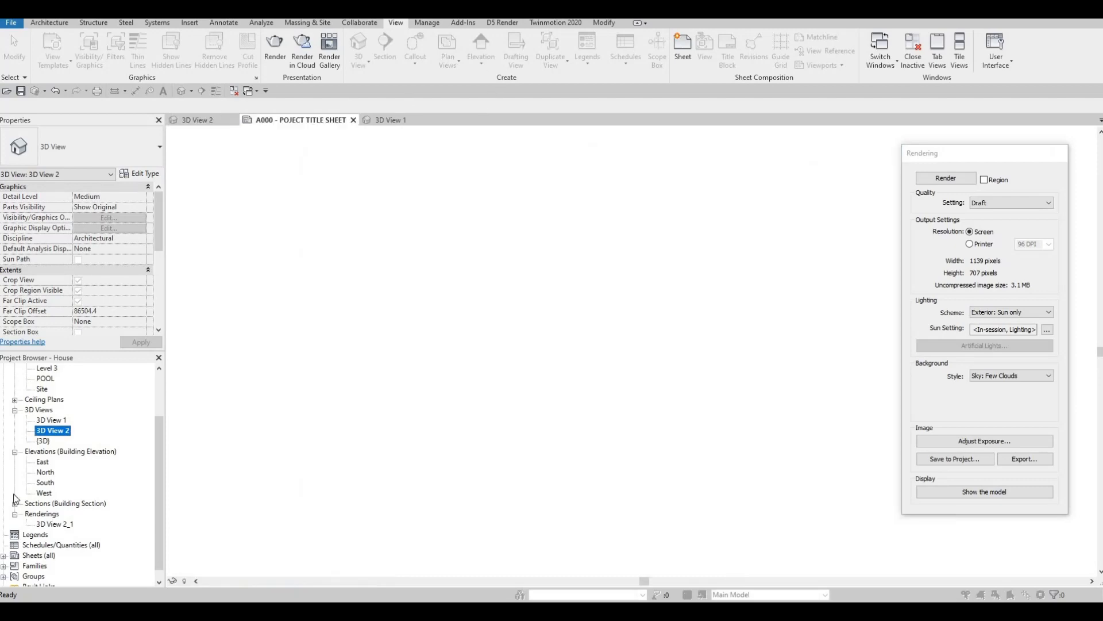
drag(53, 525, 370, 206)
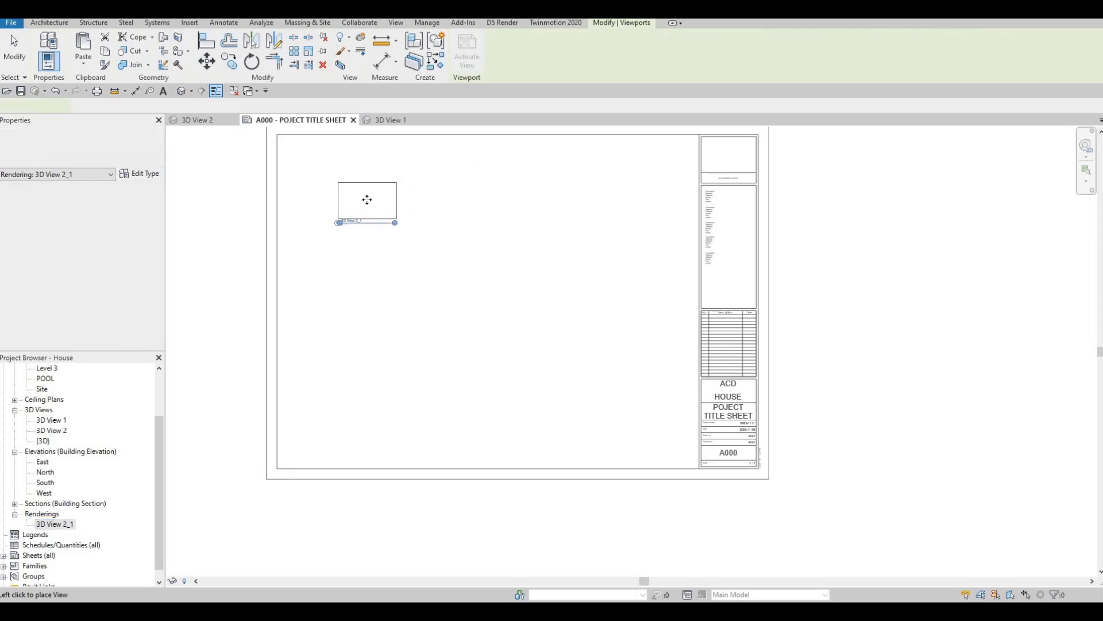
click(365, 198)
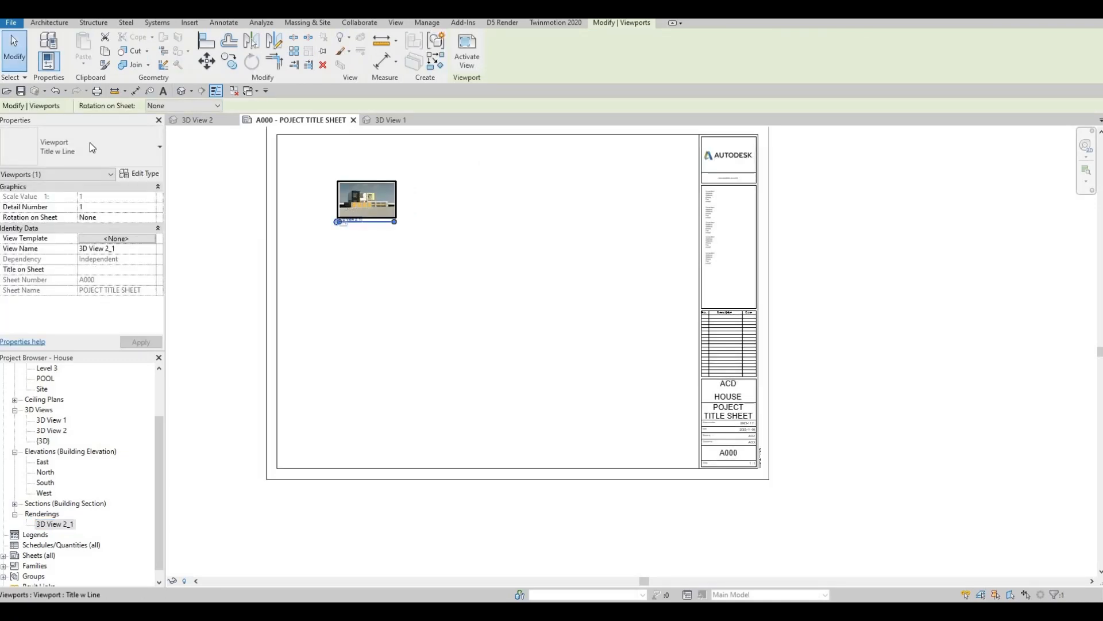
click(88, 145)
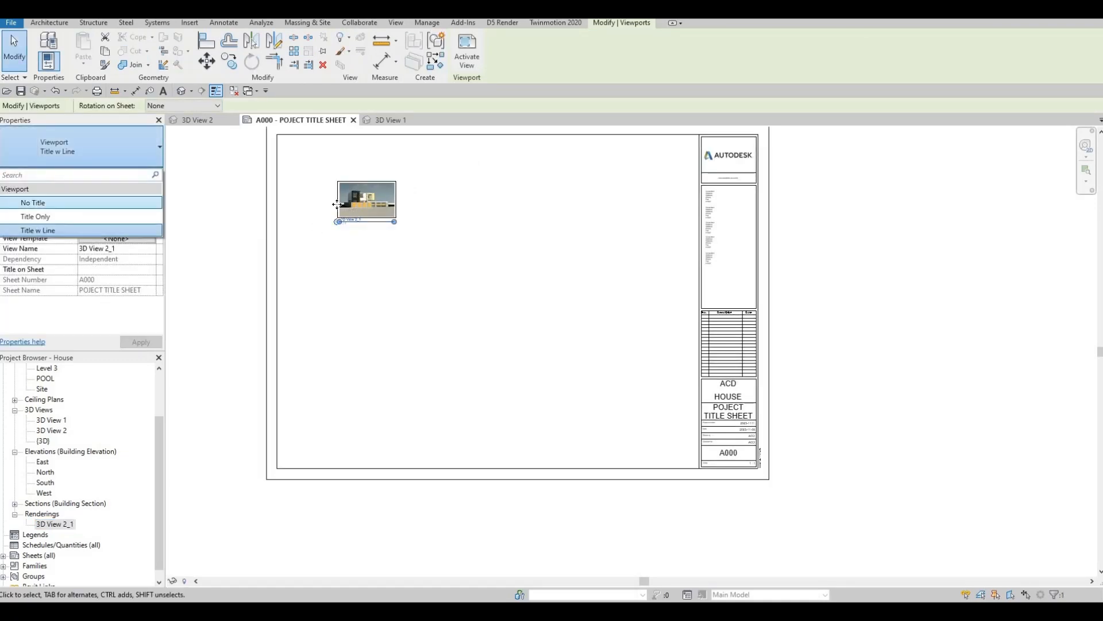
Activate the rendering's viewport, enlarge the image to about 600 wide by 372 high, and move it near the sheet's upper-left corner
double_click(373, 205)
click(371, 213)
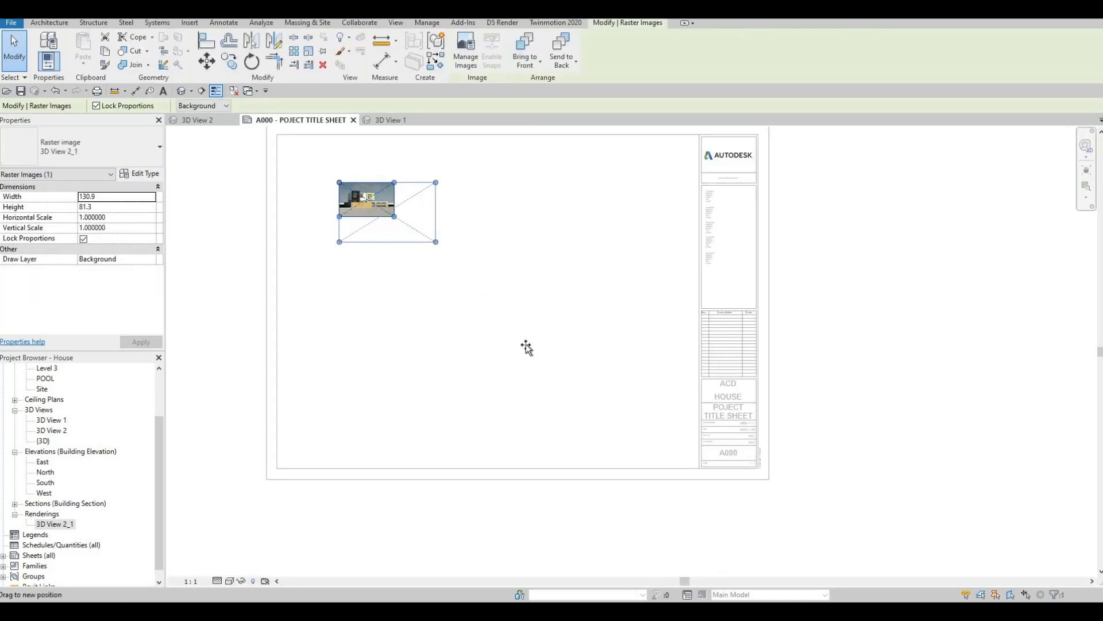
drag(526, 348, 558, 353)
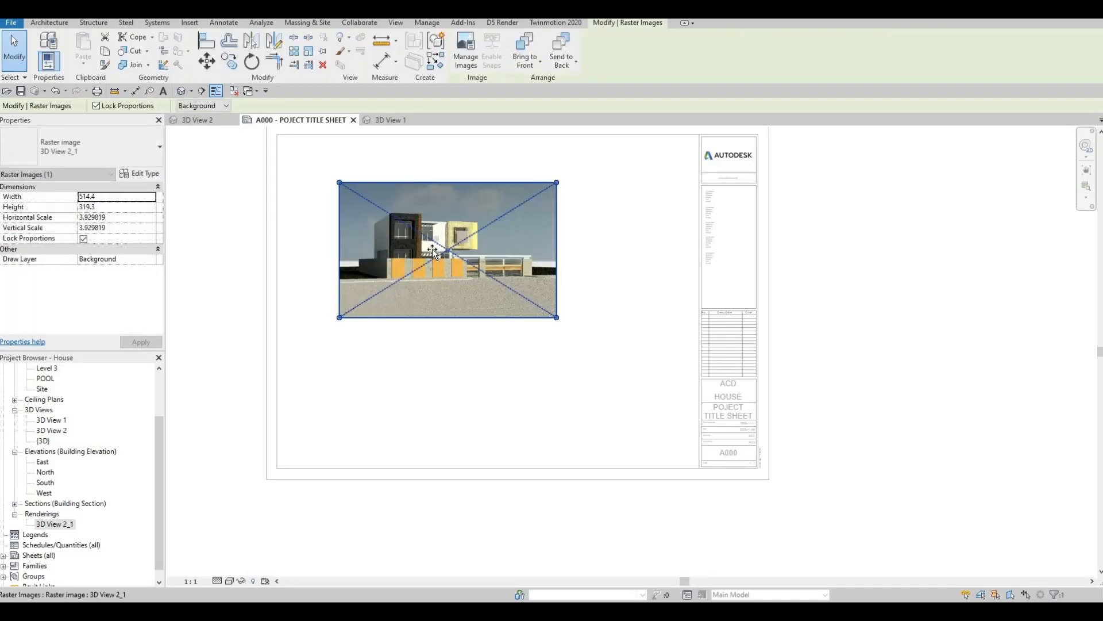
drag(433, 252, 386, 224)
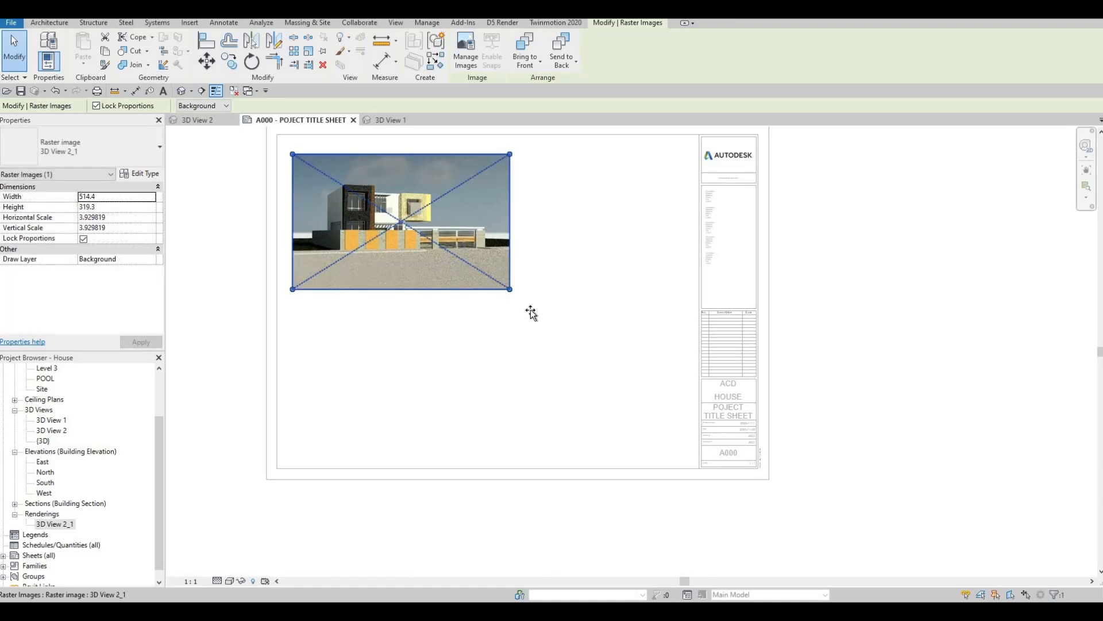
drag(531, 313, 562, 332)
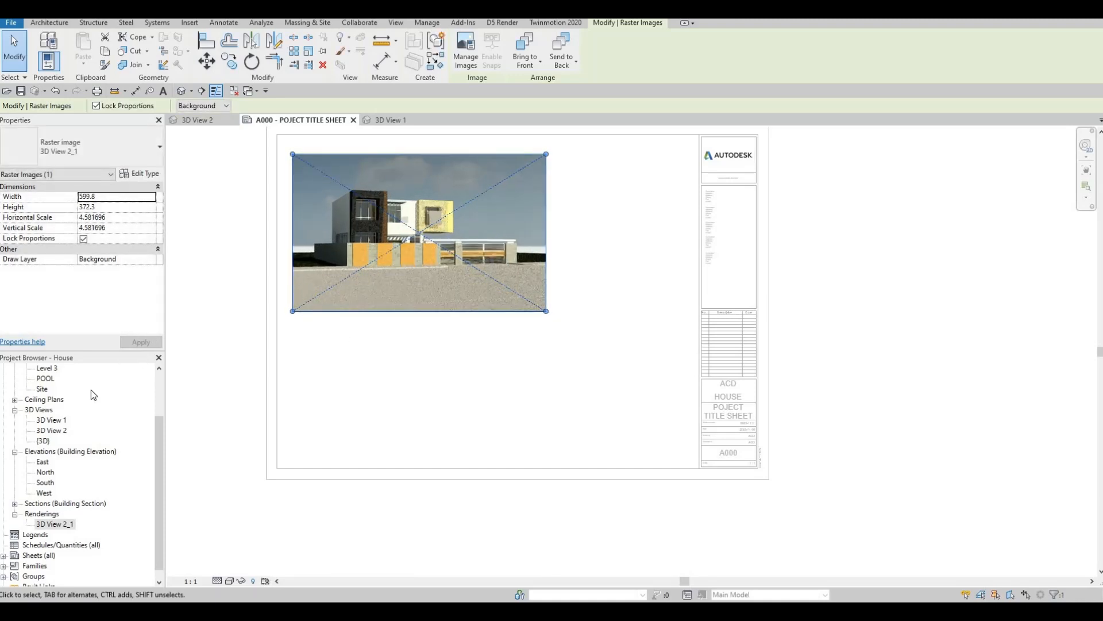
Deactivate the rendering's viewport, place 3D View 2 below the rendering on the sheet, and set its viewport type to No Title
click(51, 430)
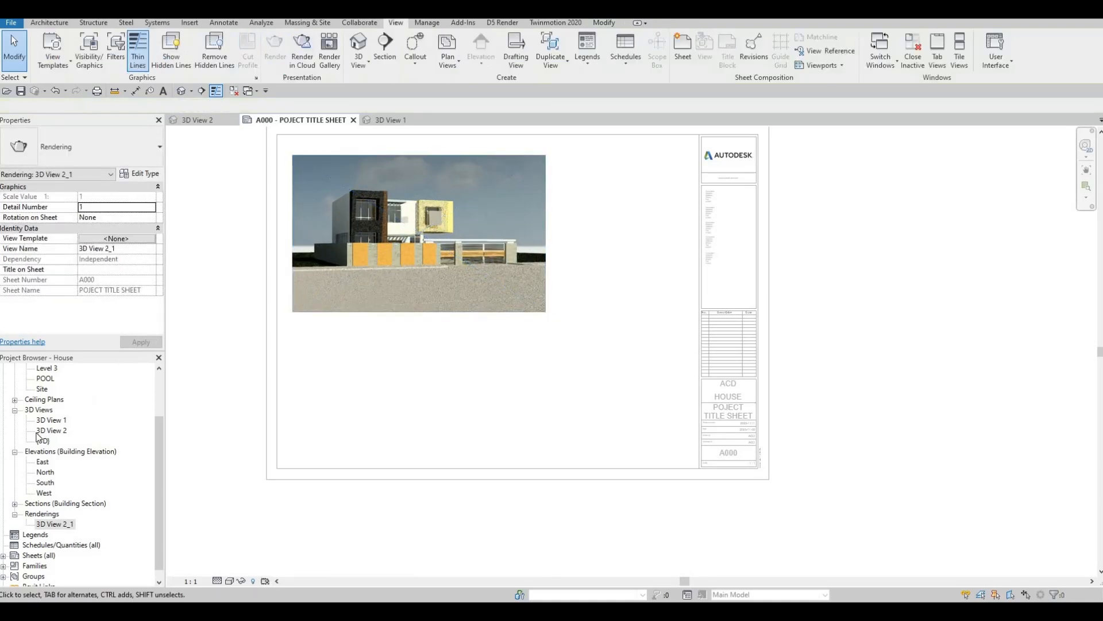
click(263, 348)
drag(84, 429, 388, 374)
click(389, 374)
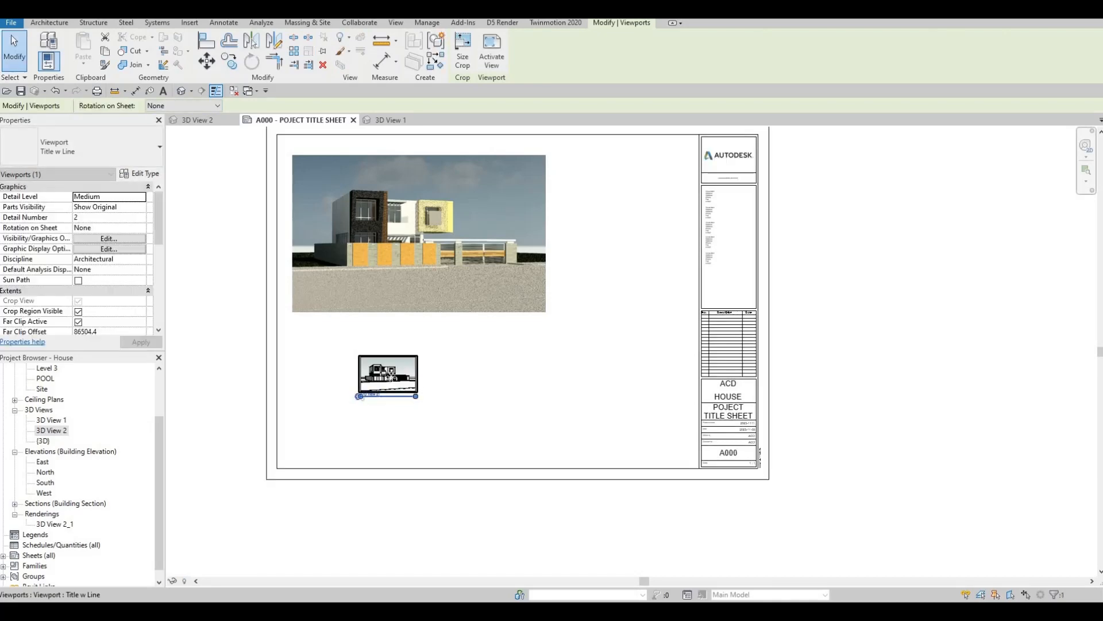
click(80, 147)
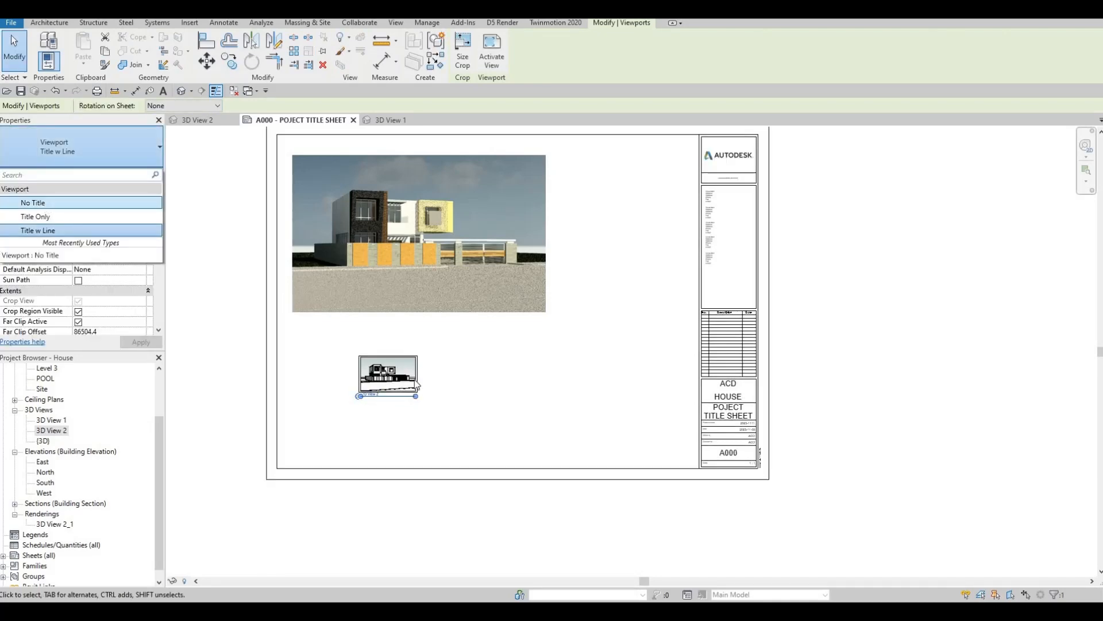
click(63, 201)
Try to widen the placed 3D View 2 by stretching its crop boundary to the right, and undo the stretch
double_click(395, 380)
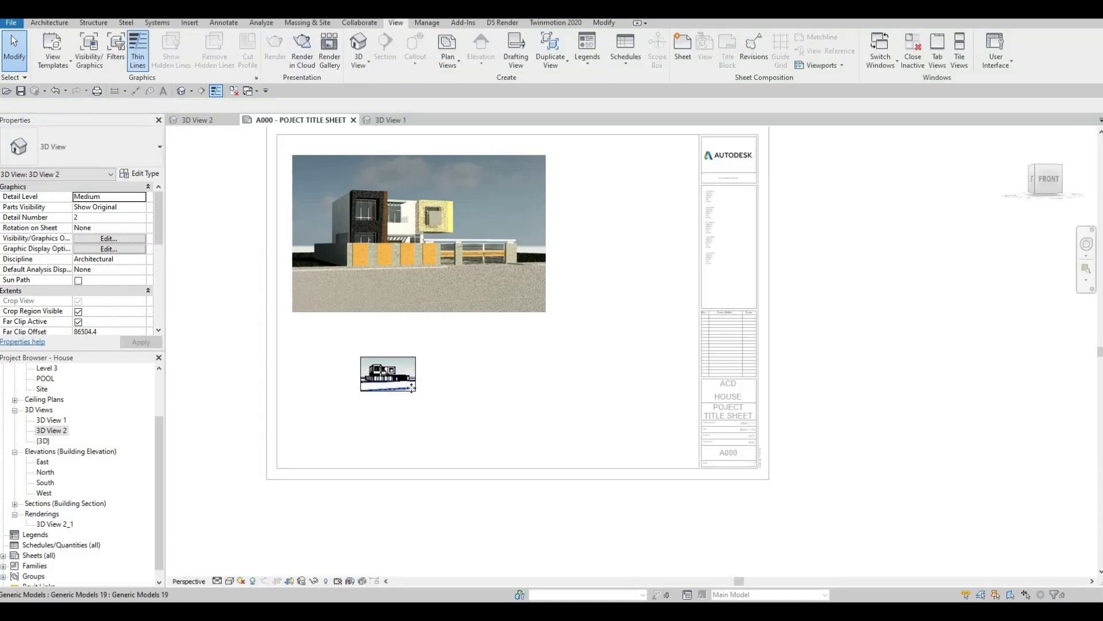
click(417, 394)
click(415, 375)
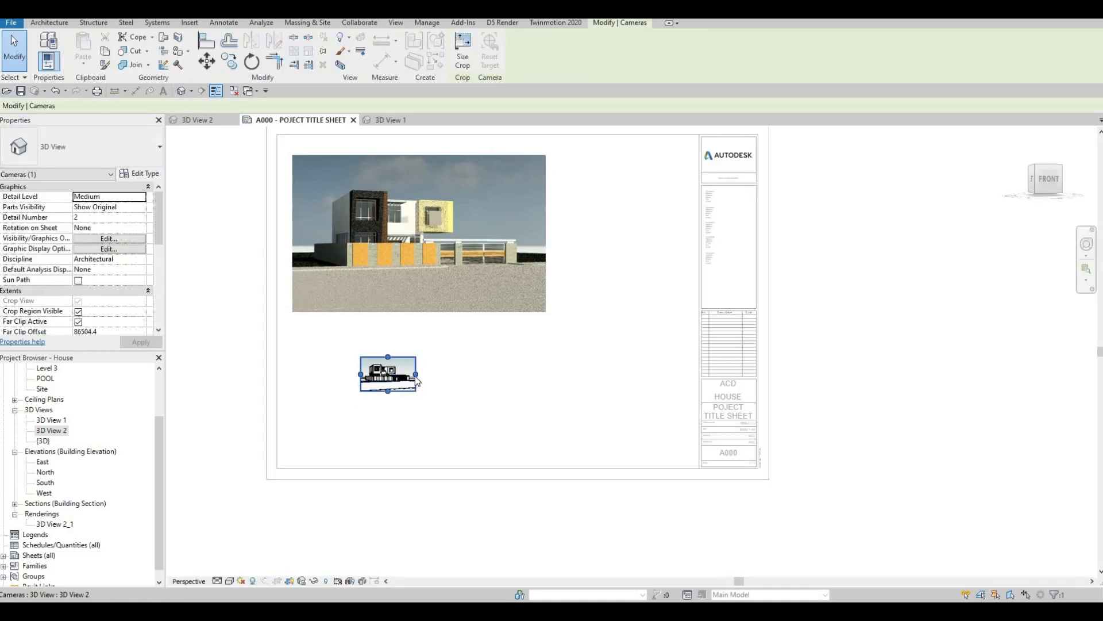
drag(531, 373, 532, 374)
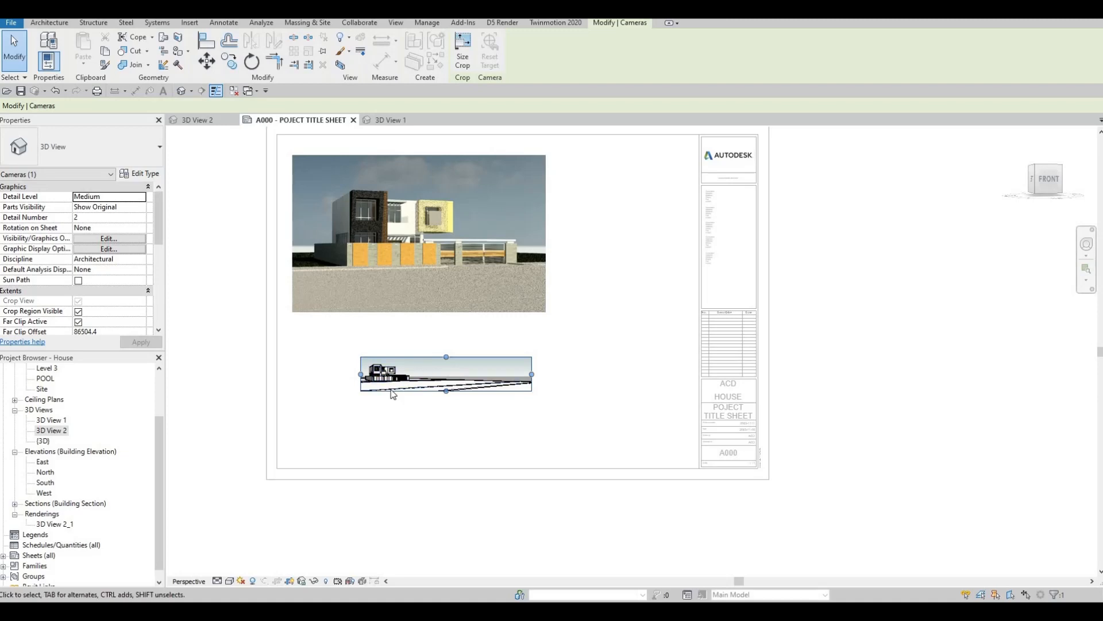
key(ctrl+z)
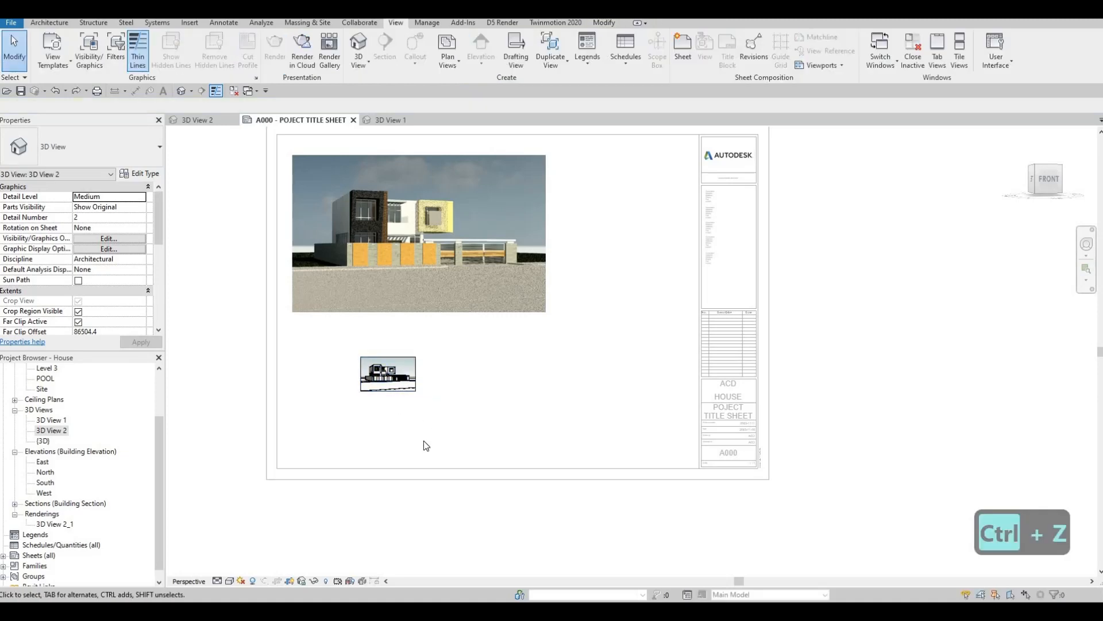
Deactivate the 3D View 2 viewport and delete it from the title sheet
click(422, 412)
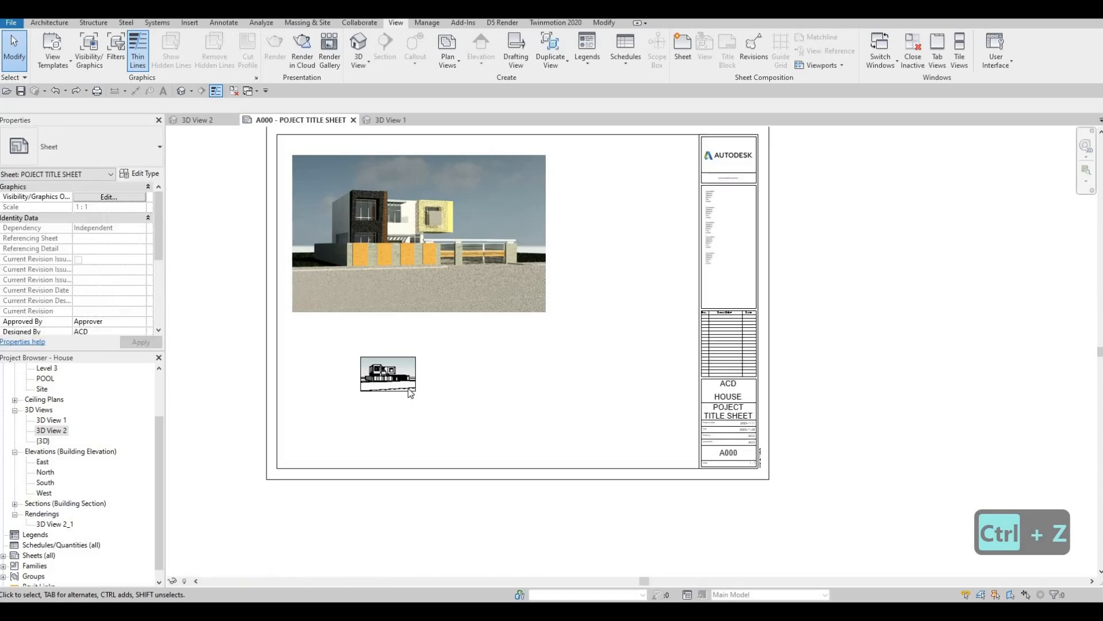
click(409, 389)
key(Delete)
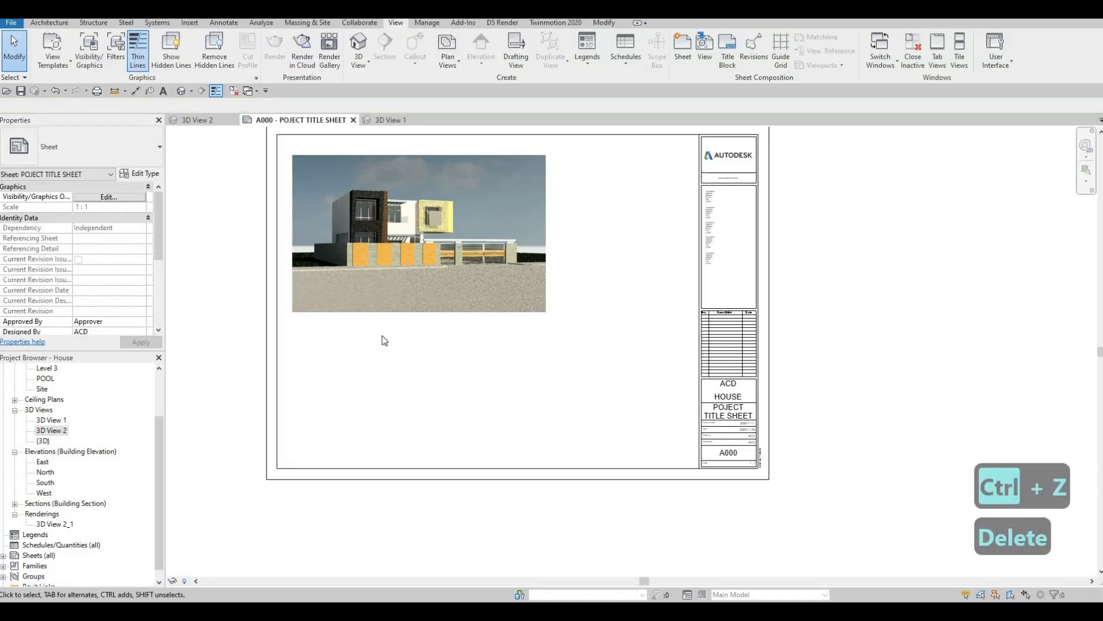
key(Escape)
Nudge the rendering's viewport slightly up and to the left on the title sheet and deselect it
click(353, 242)
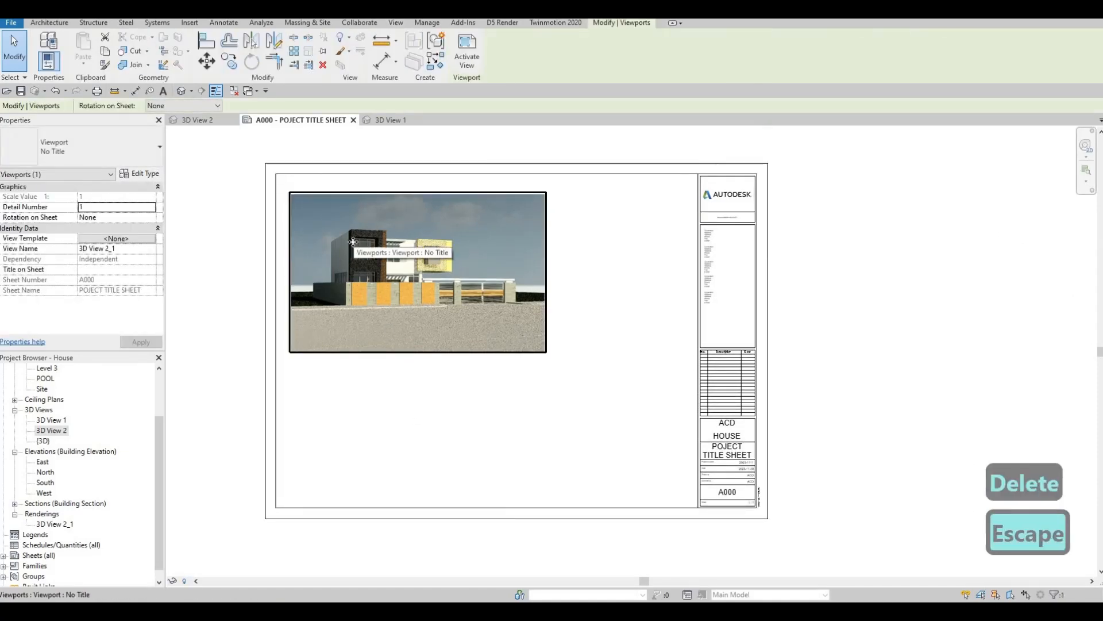
key(Up)
key(Up)
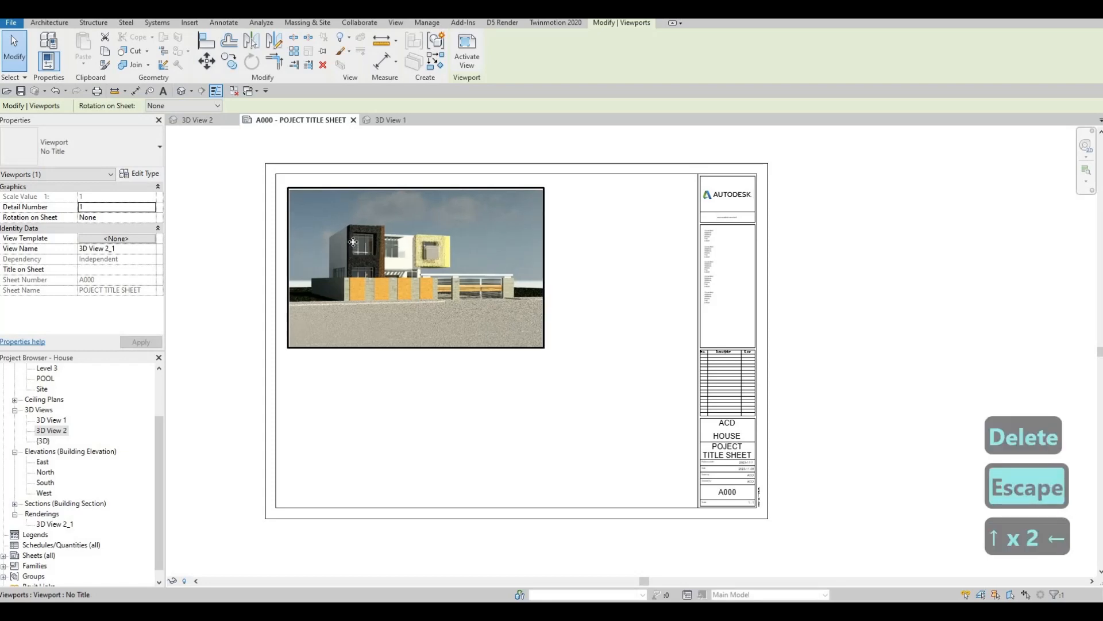
key(Escape)
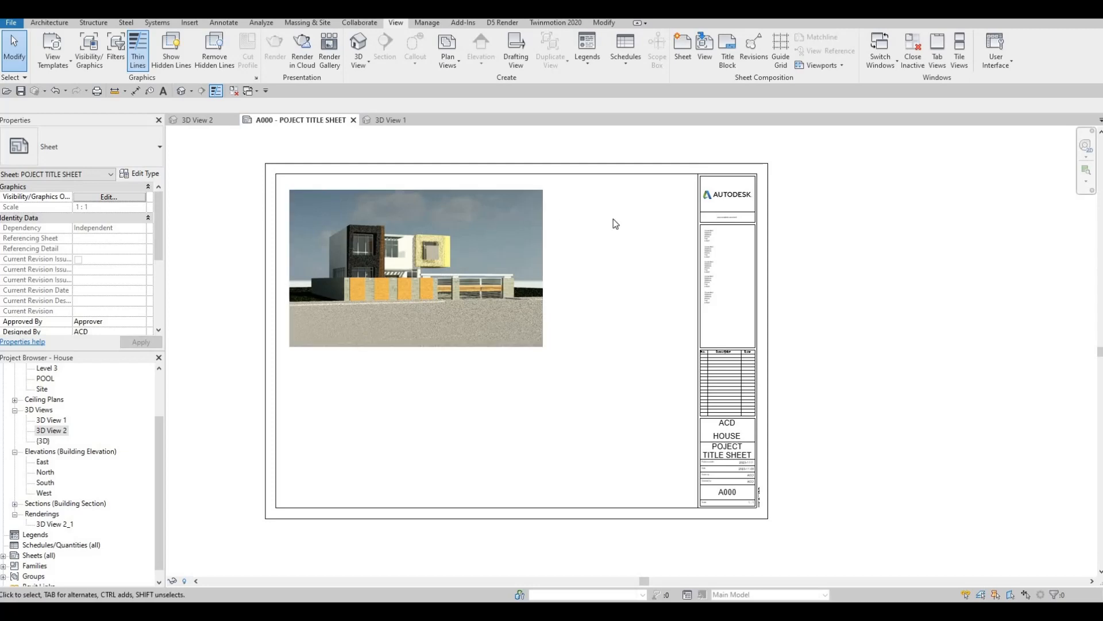
Create a new sheet list with Sheet Number and Sheet Name as its scheduled fields, in that order
scroll(35, 545, down, 1)
click(39, 538)
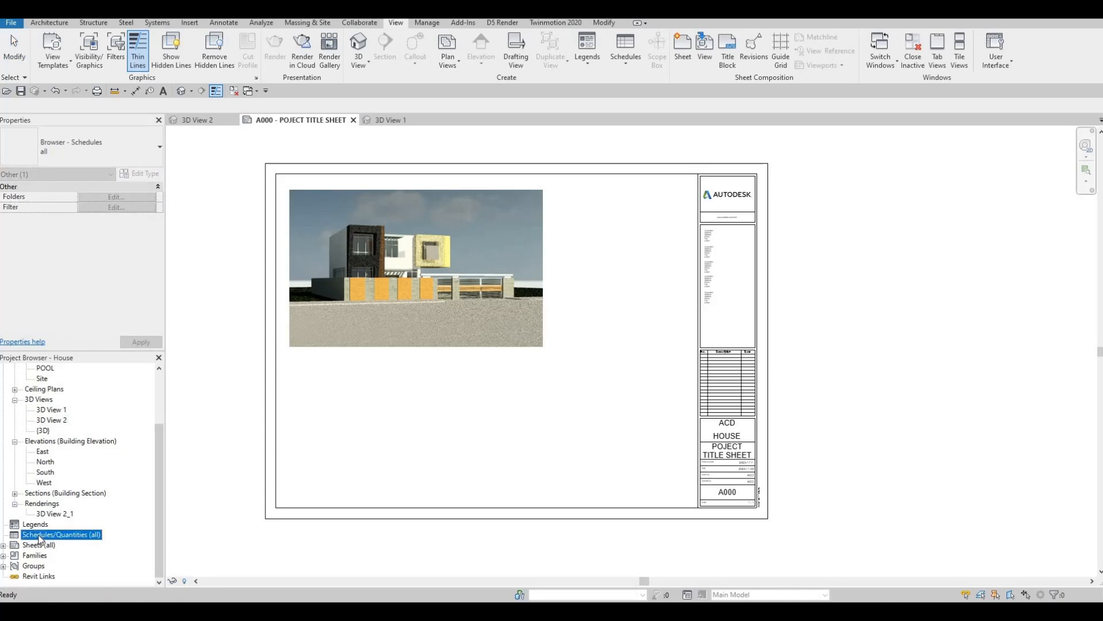
right_click(39, 539)
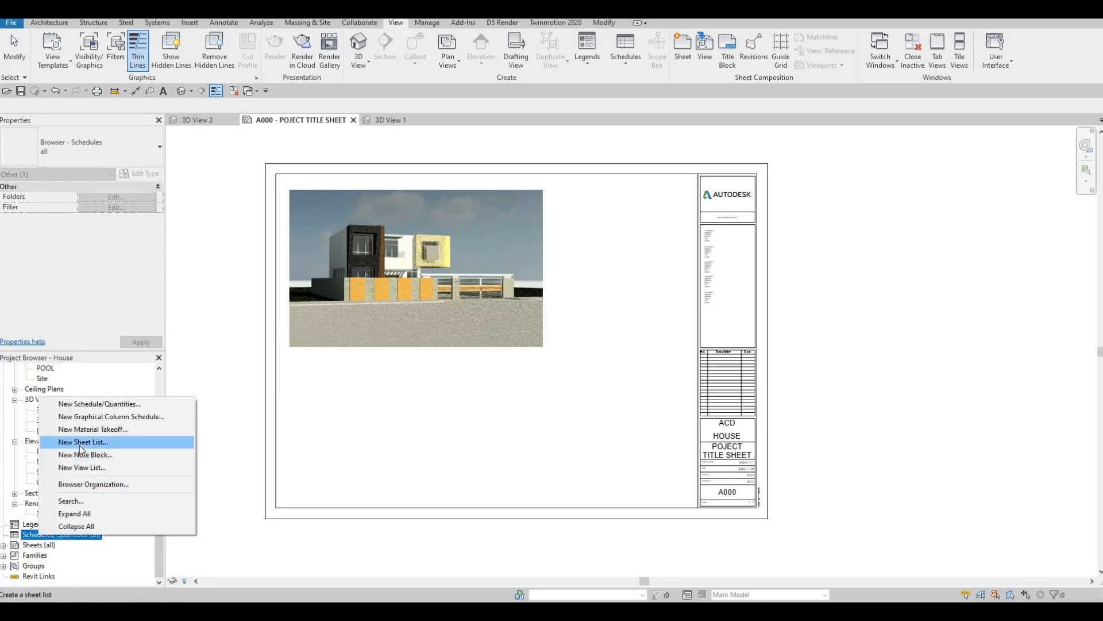
click(80, 446)
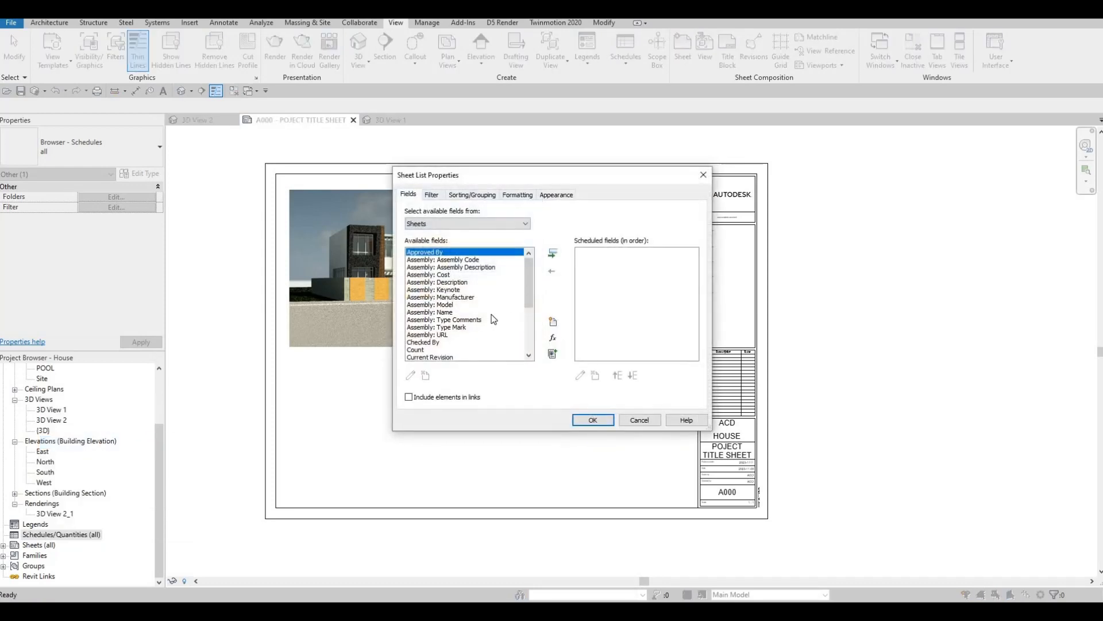
scroll(447, 333, down, 3)
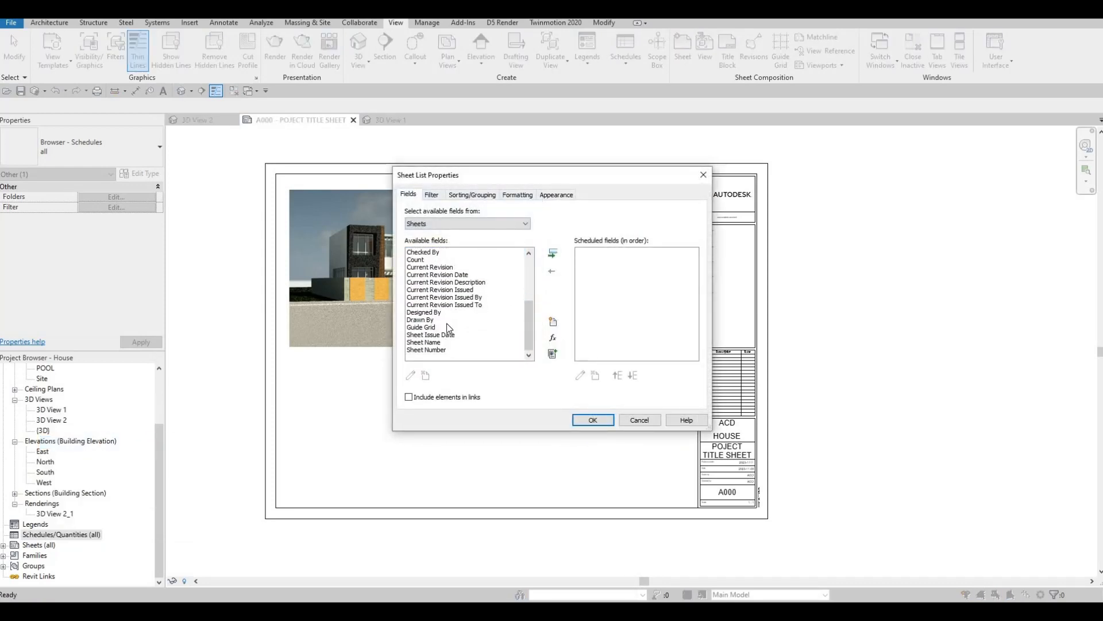
scroll(447, 336, down, 2)
click(437, 351)
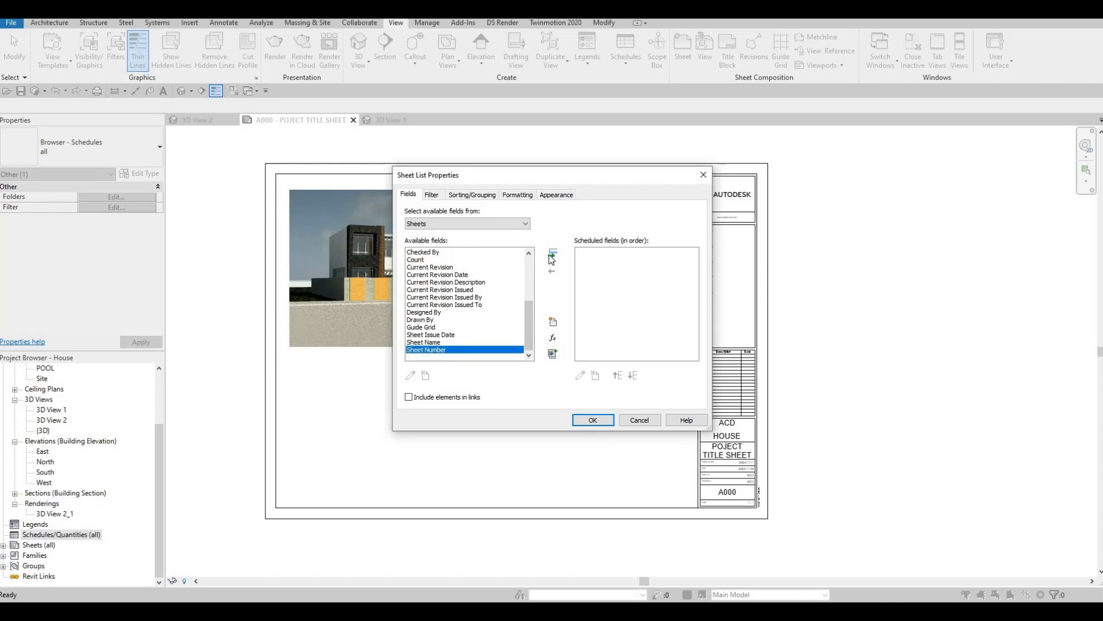
click(552, 257)
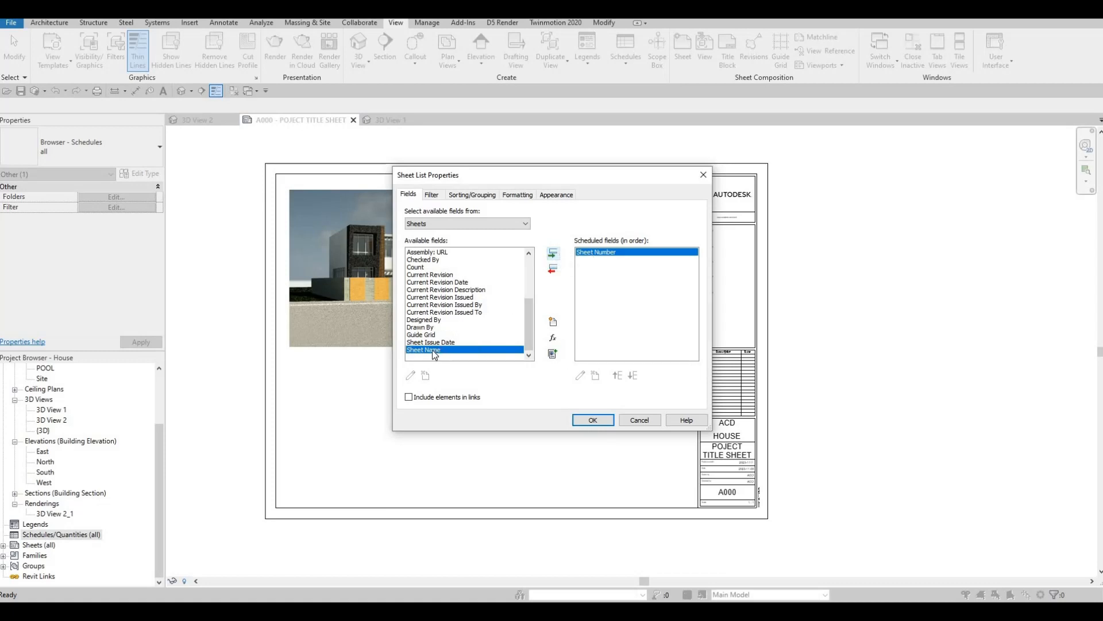
click(555, 257)
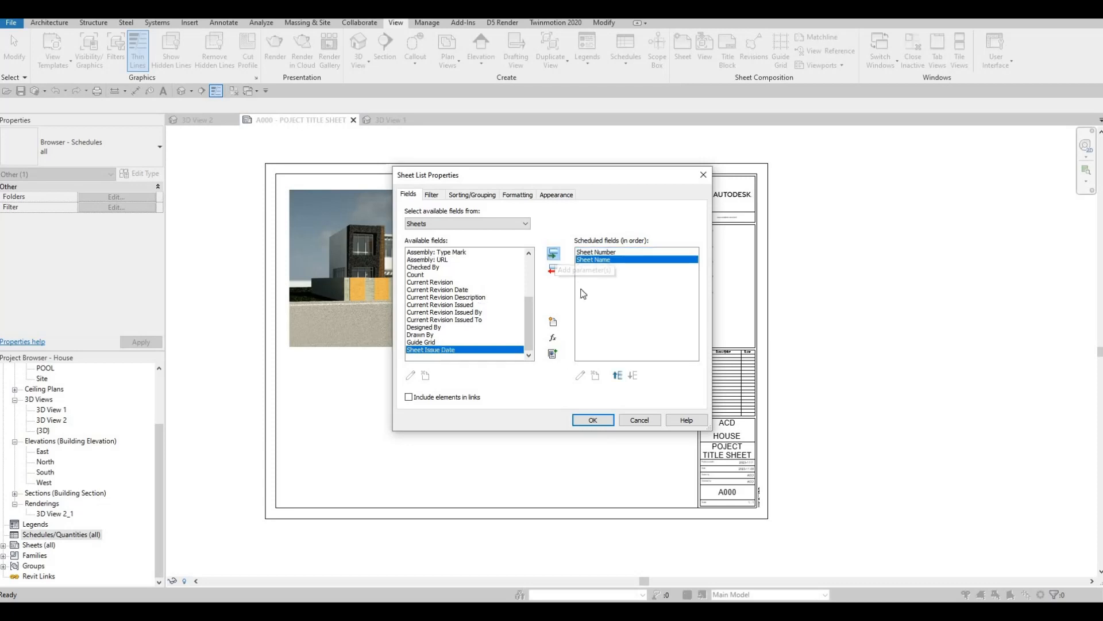
click(593, 420)
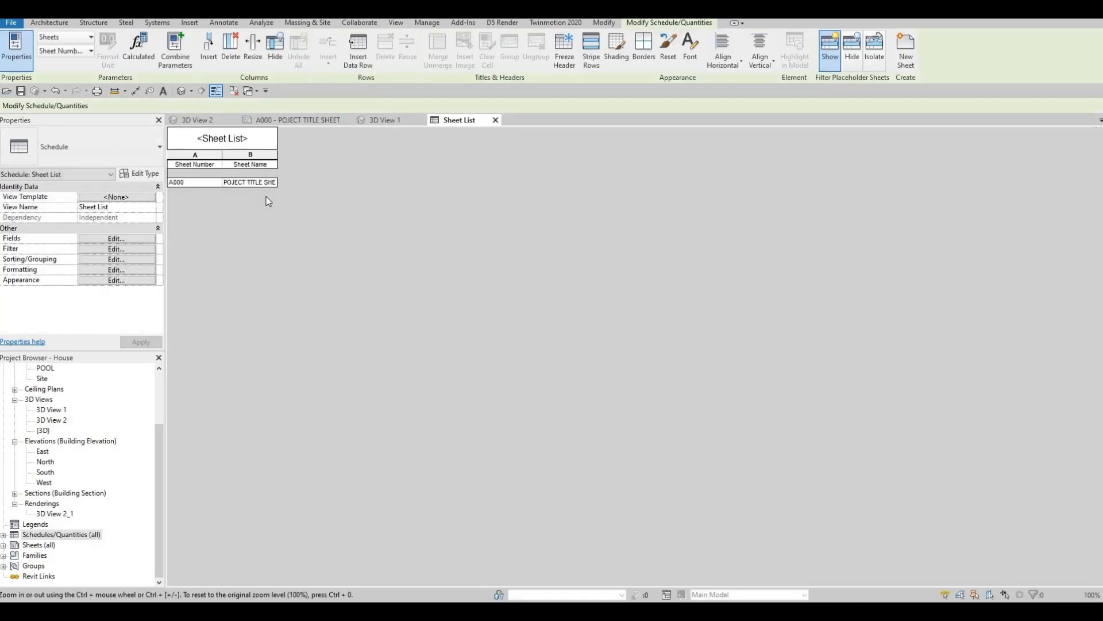
Close the schedule view and place the Sheet List on the title sheet, between the rendering and the title block
click(495, 120)
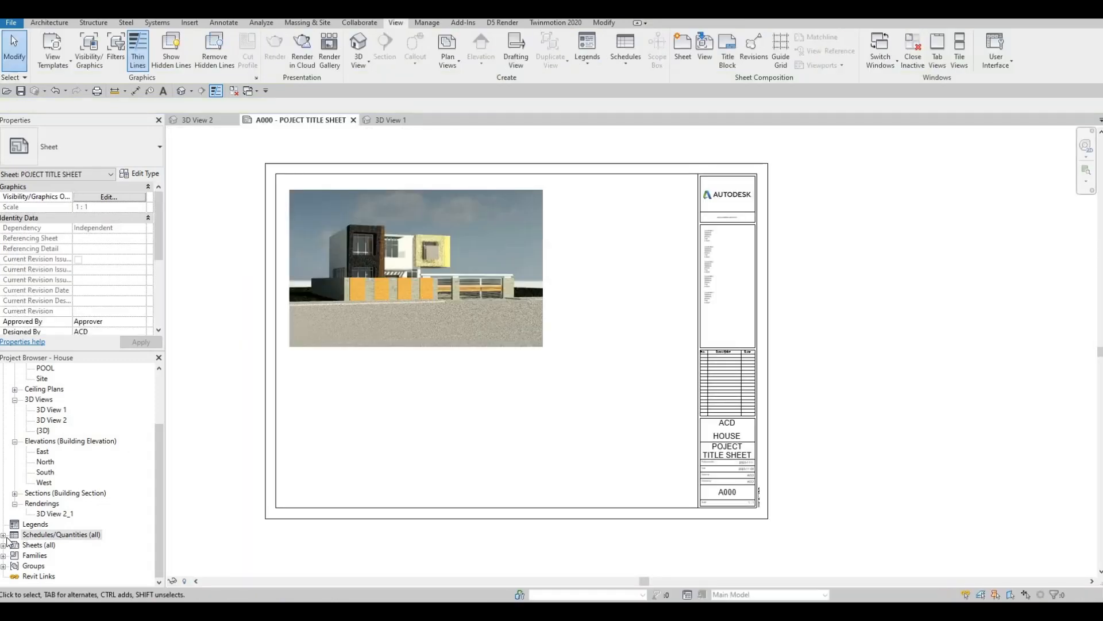
click(5, 536)
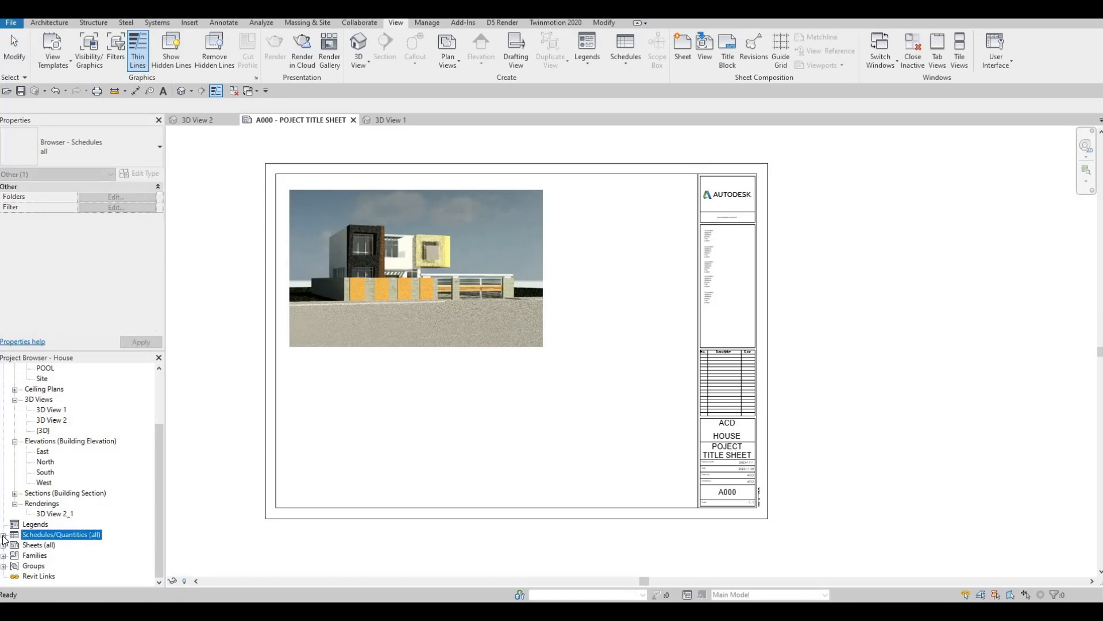
double_click(46, 534)
click(39, 534)
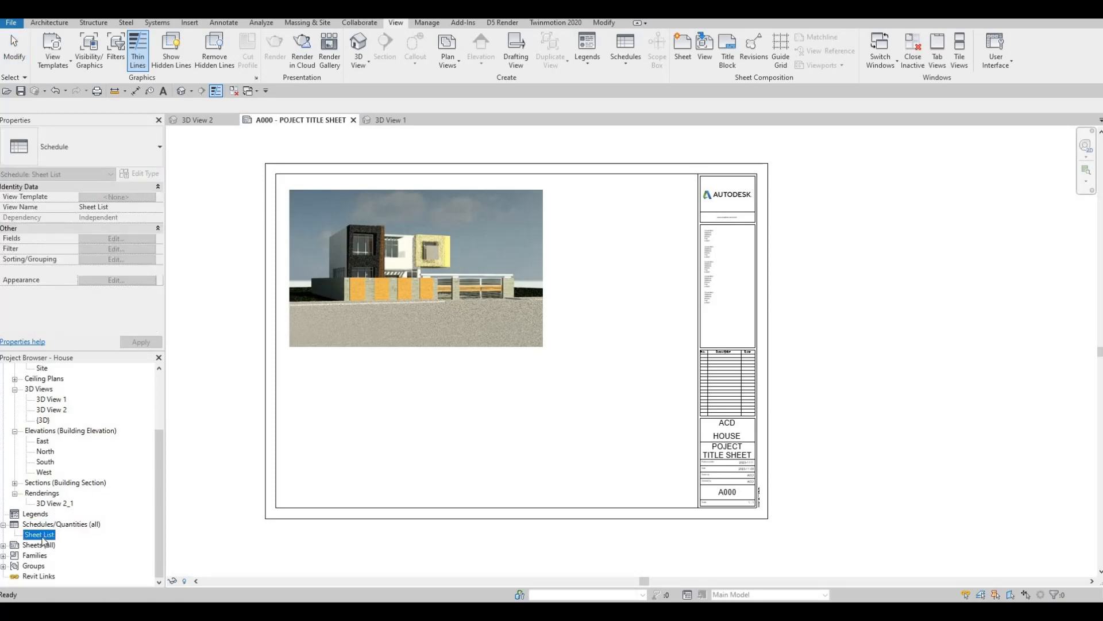
drag(39, 534, 682, 230)
click(630, 194)
Move the placed Sheet List slightly up to align with the rendering's upper edge, and deselect it
scroll(630, 194, up, 4)
scroll(661, 224, down, 2)
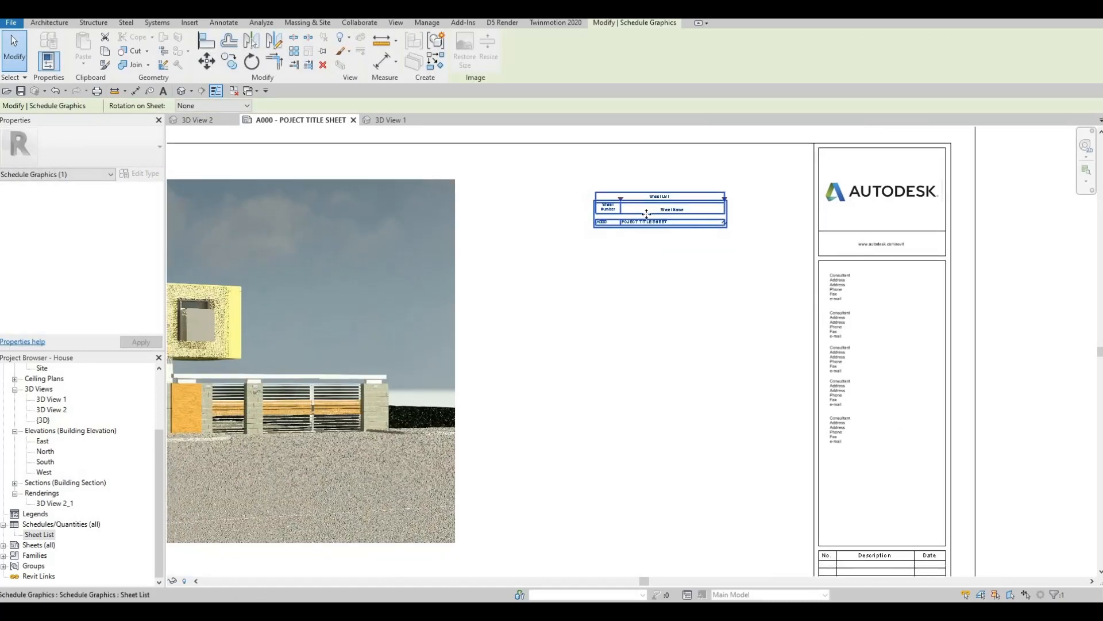
drag(641, 190, 641, 175)
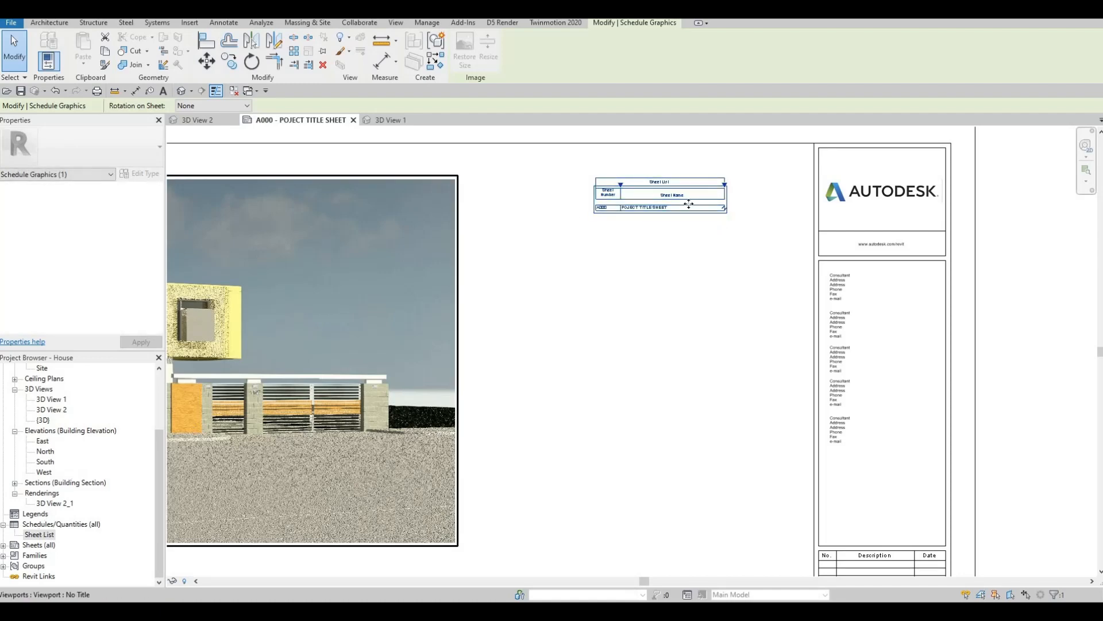
scroll(605, 288, down, 1)
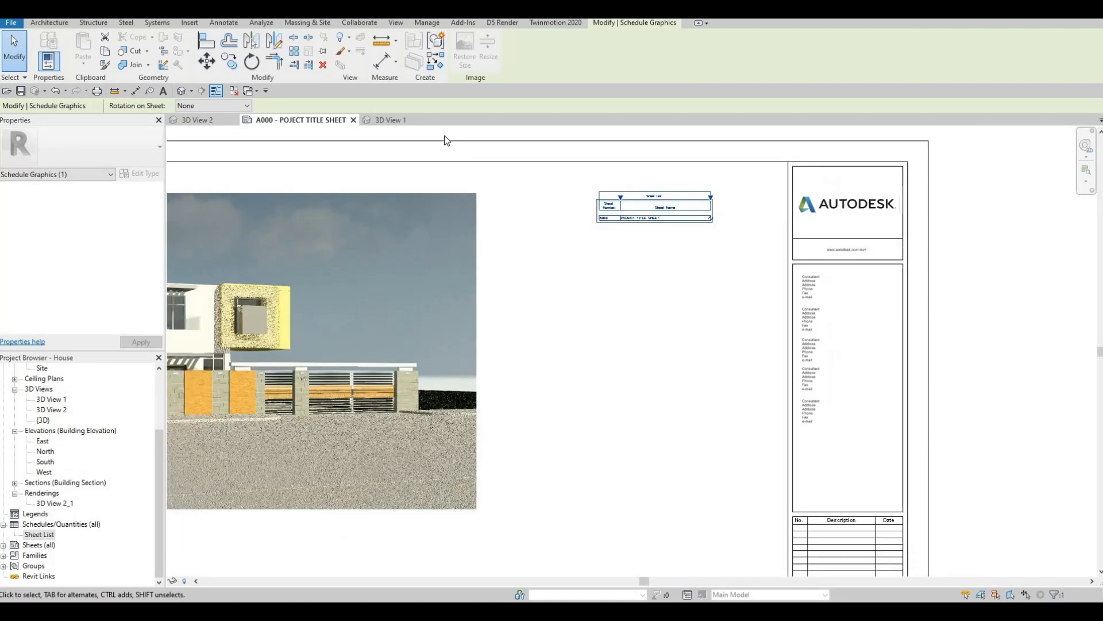
key(Escape)
key(Escape)
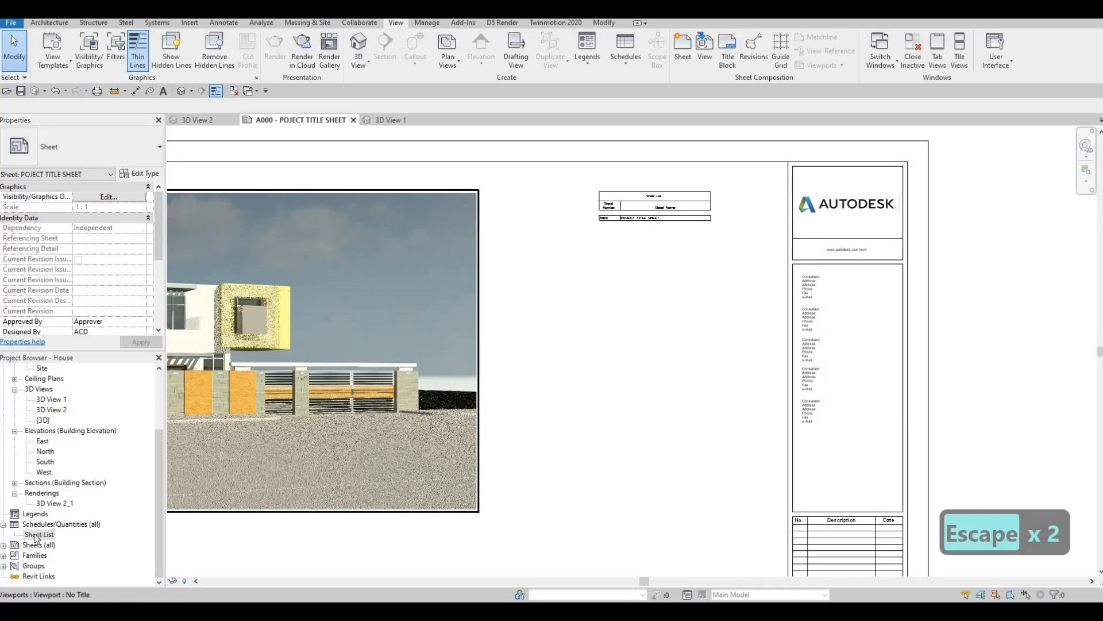
Open the Sheet List schedule and turn off its blank row before data and its title in the appearance properties
double_click(38, 535)
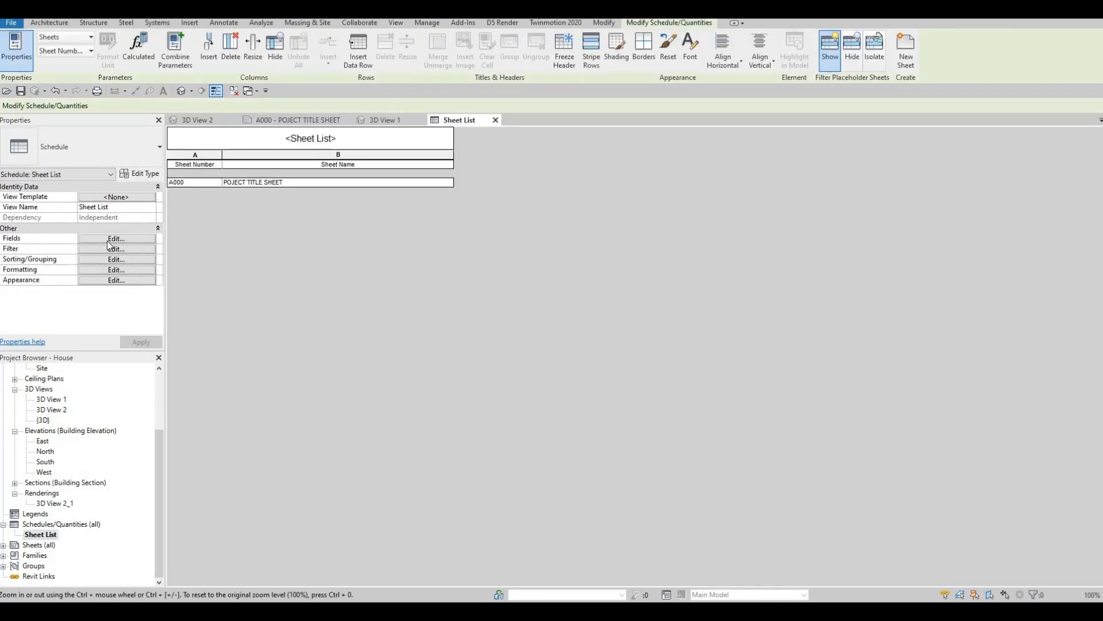
click(109, 239)
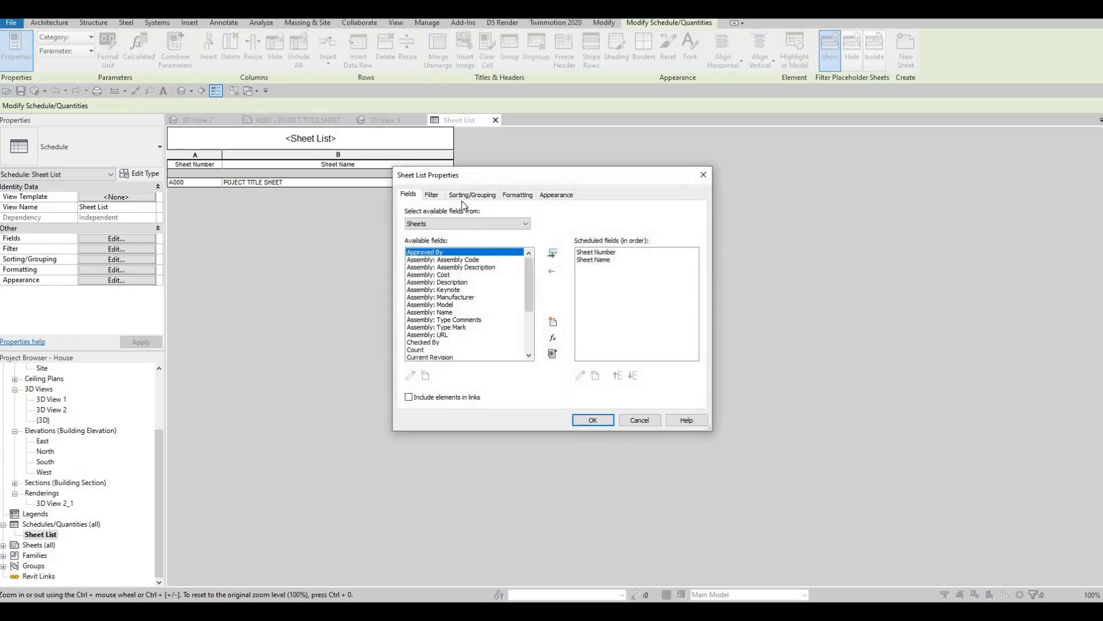
click(467, 197)
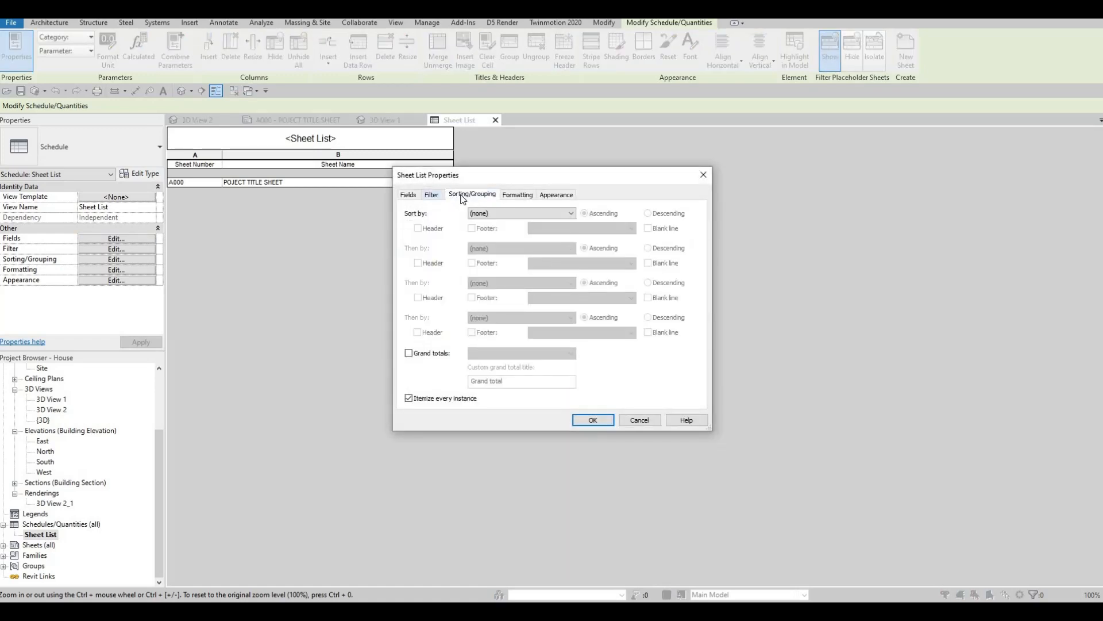
click(431, 195)
click(517, 195)
click(560, 195)
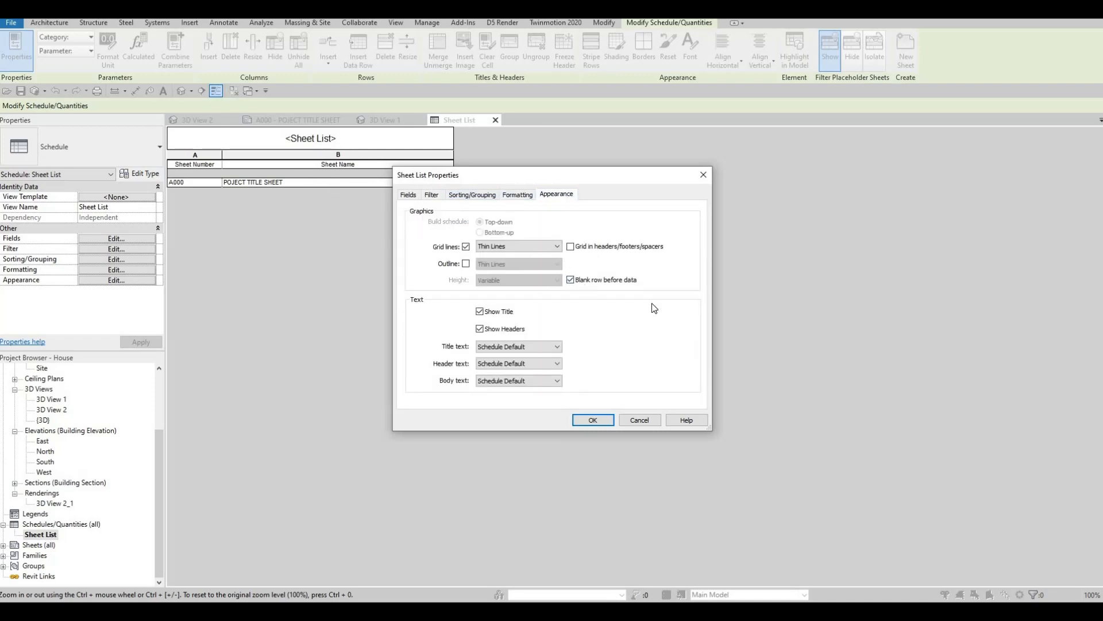
click(571, 280)
click(480, 312)
click(592, 419)
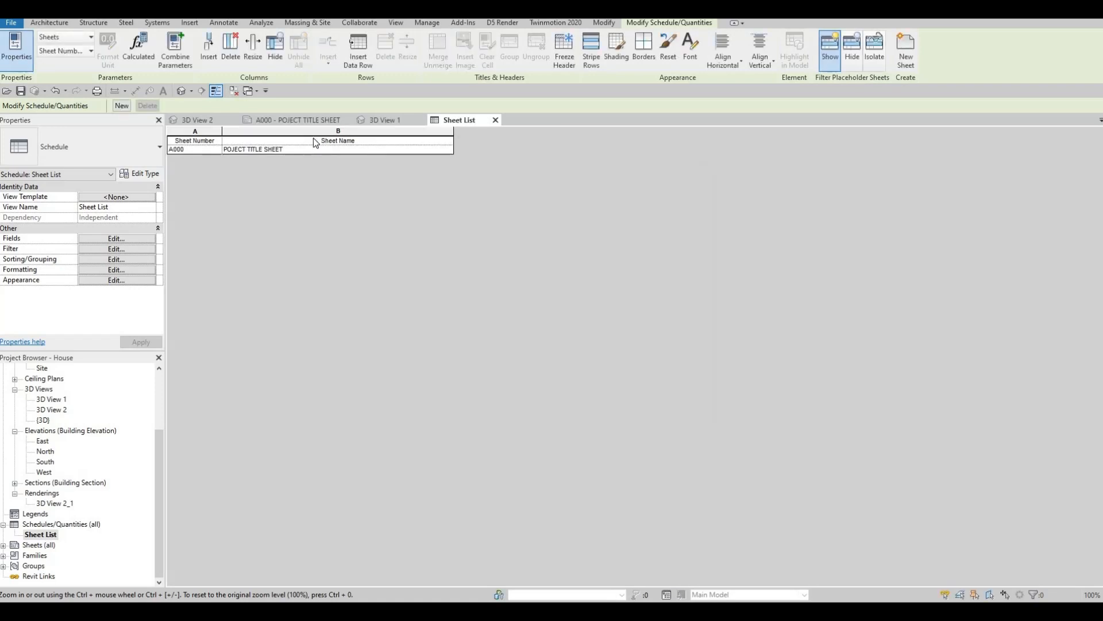
Show the Sheet List's title again and set the title text to 8mm Arial
click(94, 281)
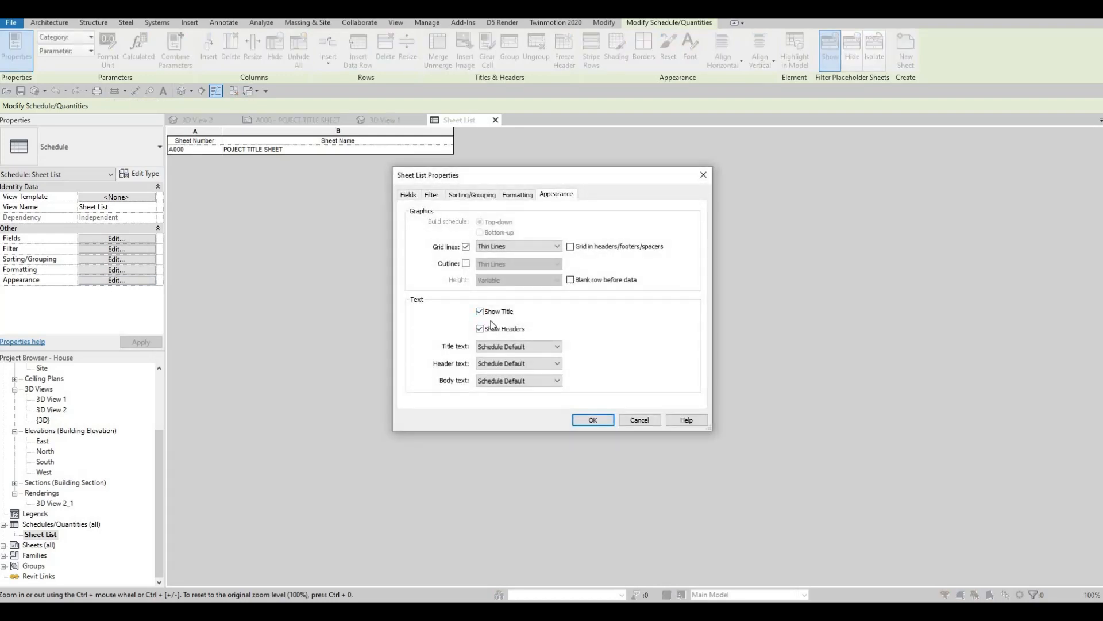
click(555, 346)
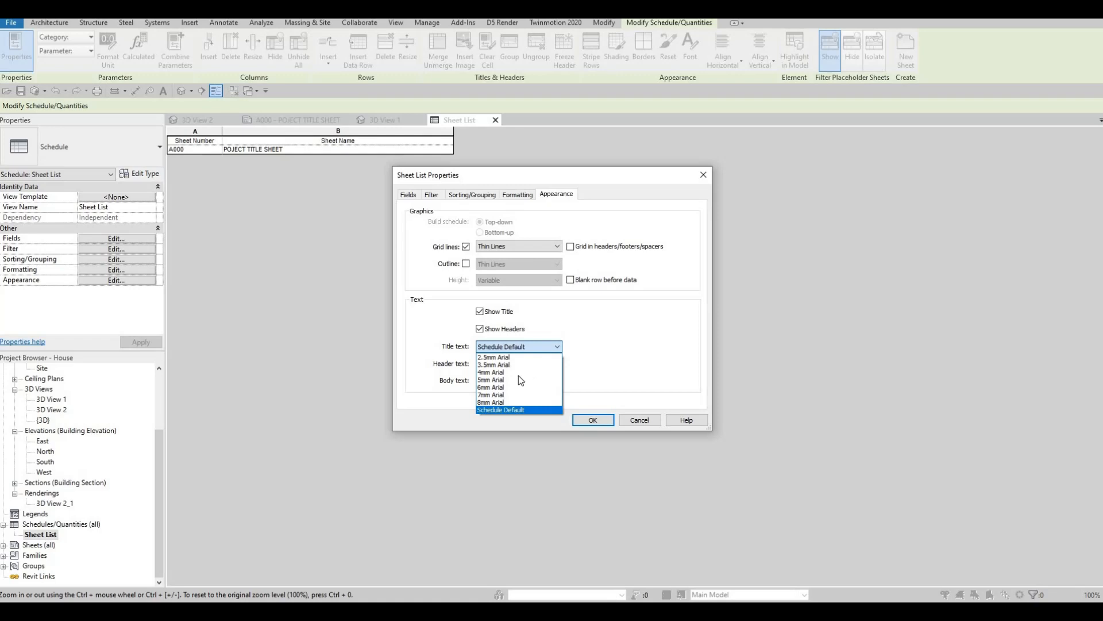
click(606, 422)
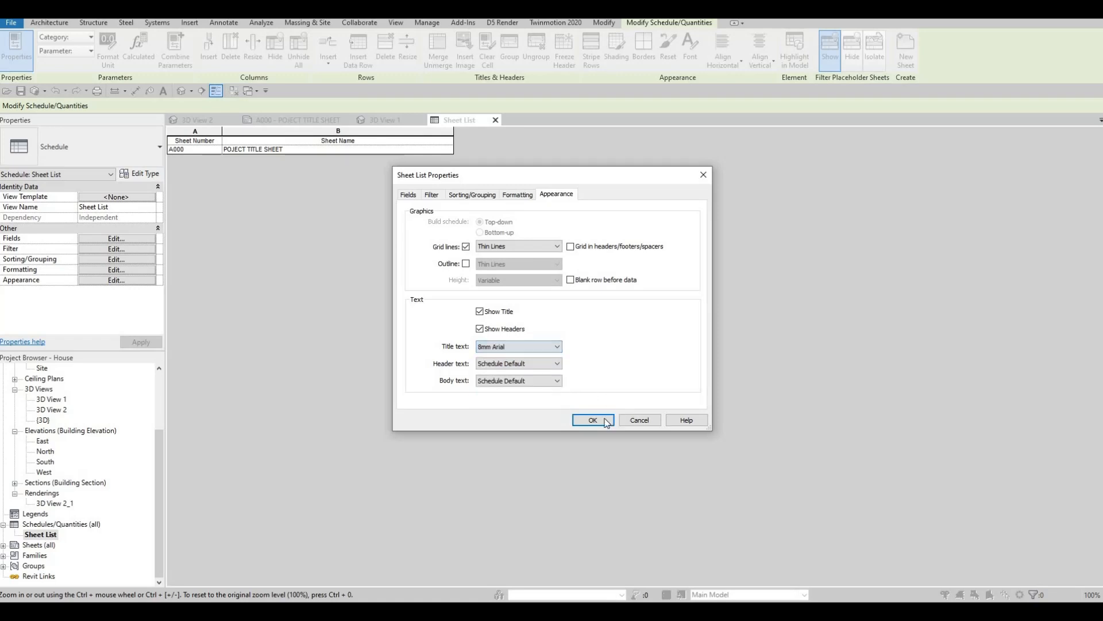
click(592, 419)
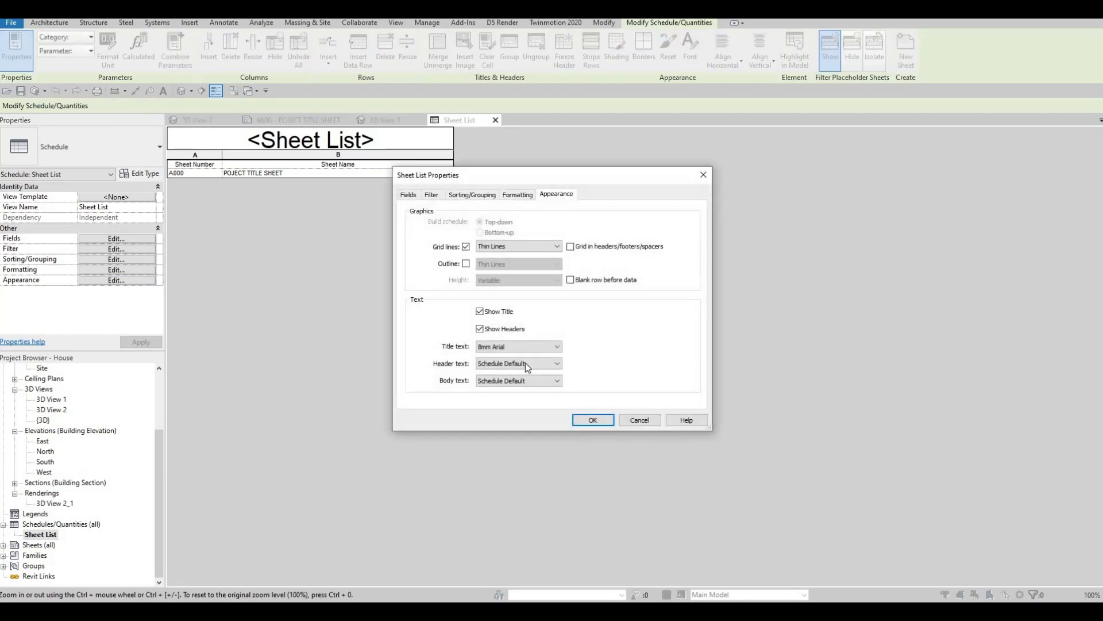
Set the Sheet List's header text to 7mm Arial and choose a larger Arial size for the body text
click(555, 363)
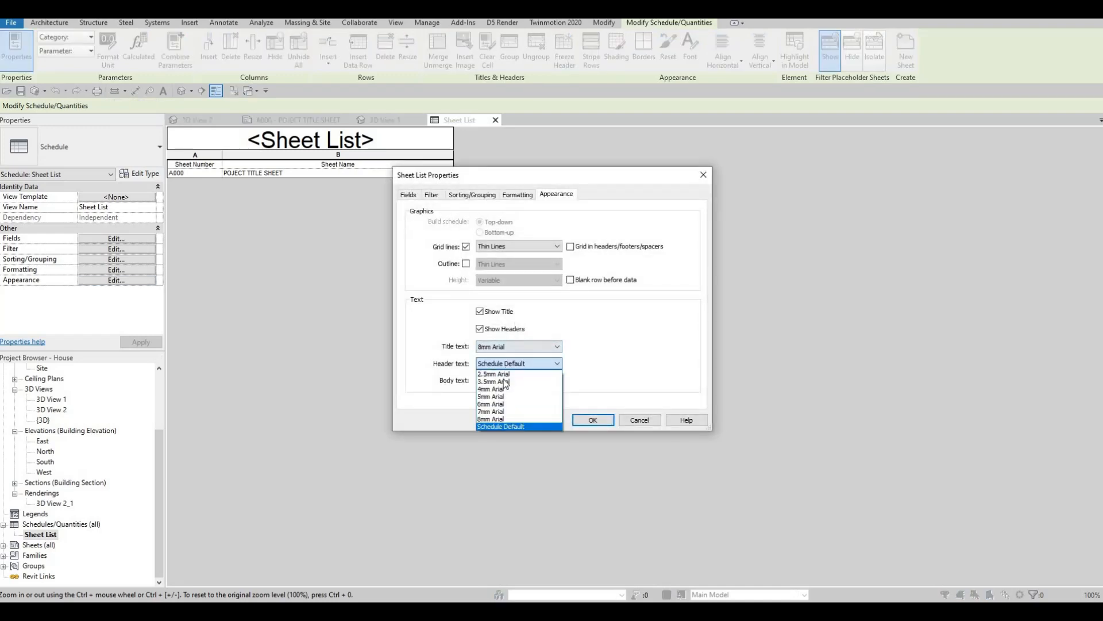
click(493, 411)
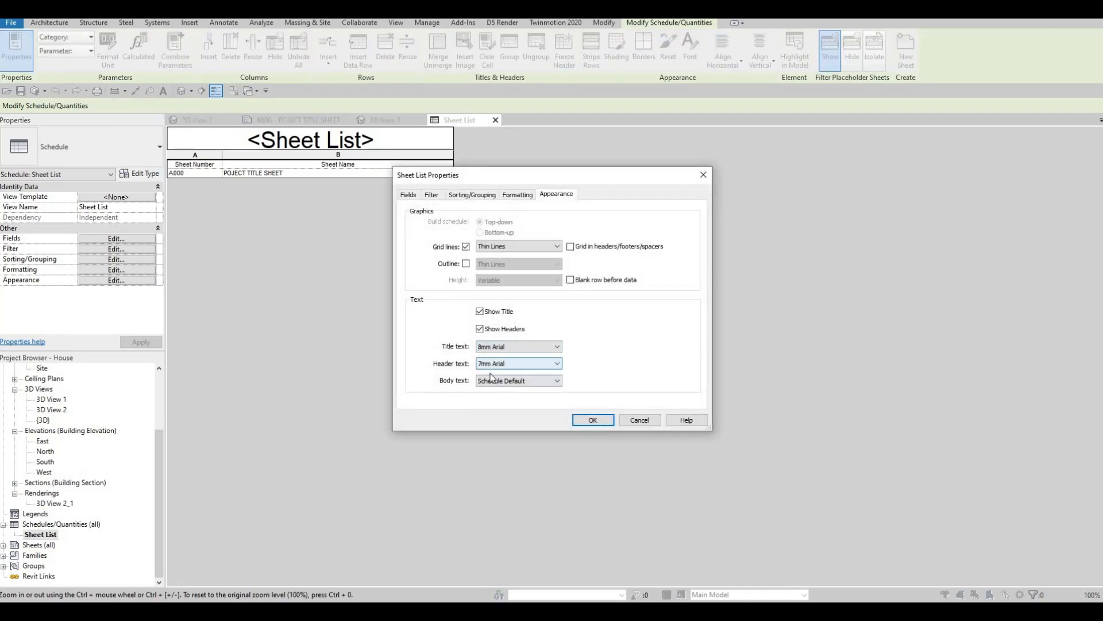
click(504, 381)
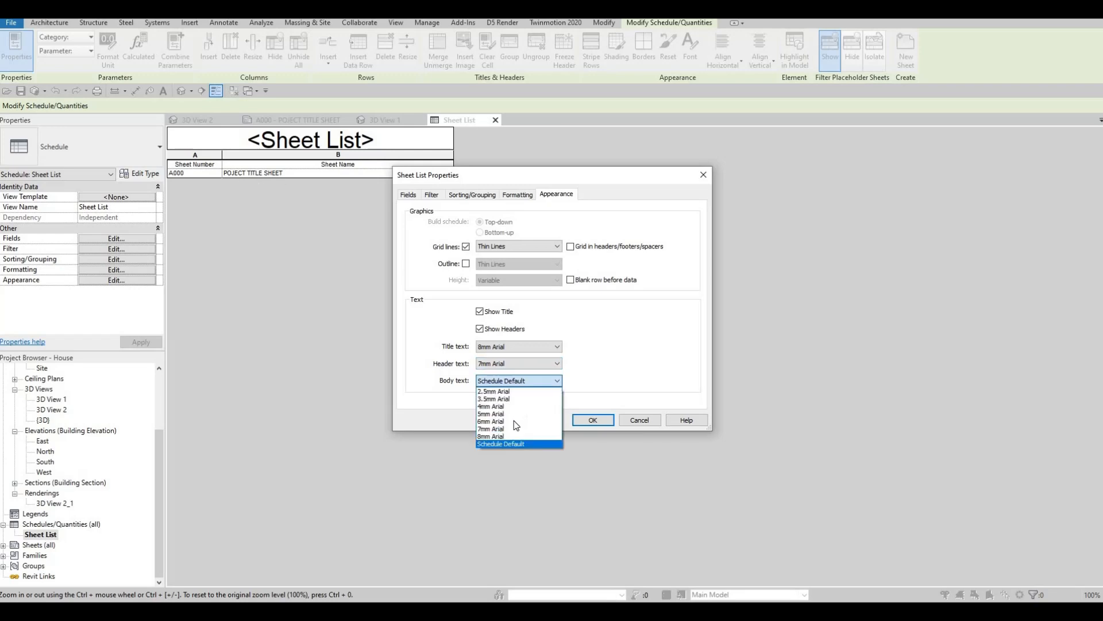
click(596, 420)
click(595, 420)
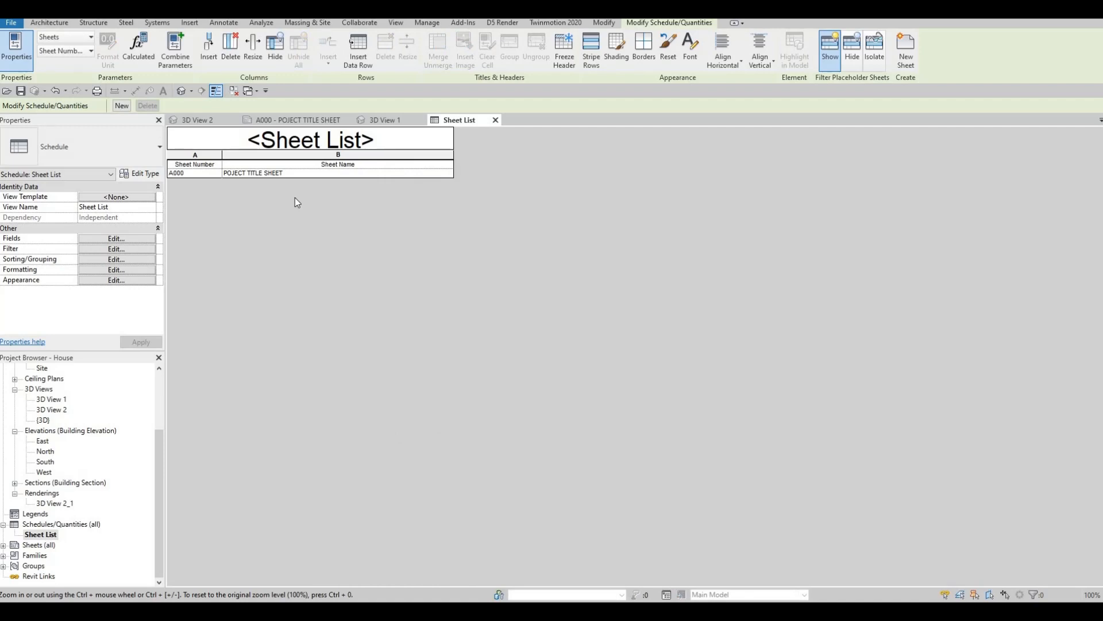
Change the schedule's title to "Drawing Sheet List"
click(320, 145)
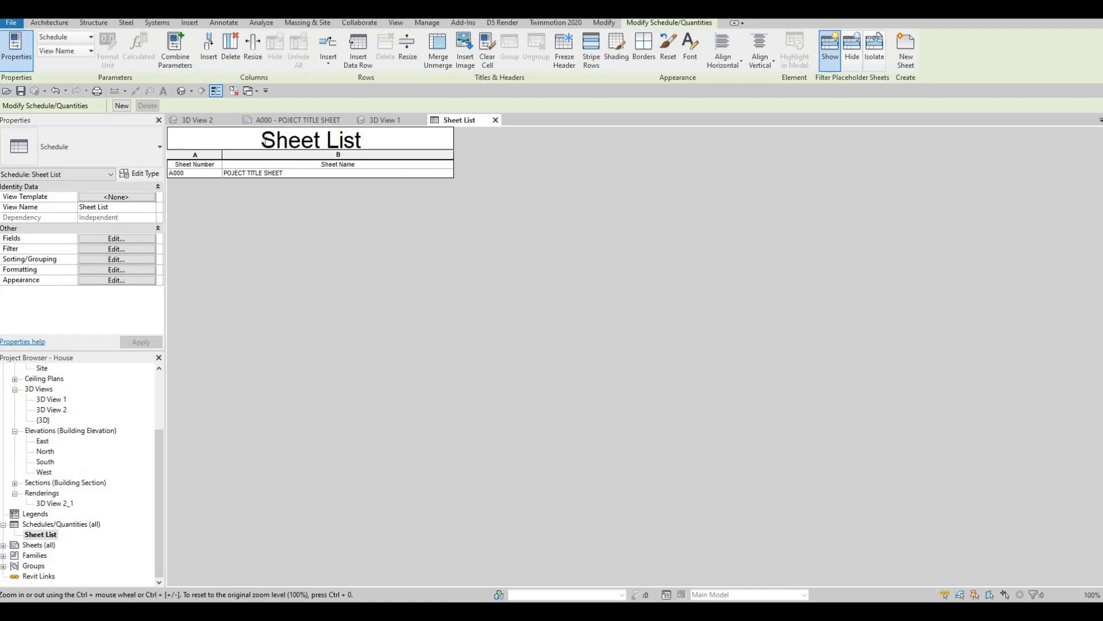
text(dR)
key(BackSpace)
key(BackSpace)
key(Caps_Lock)
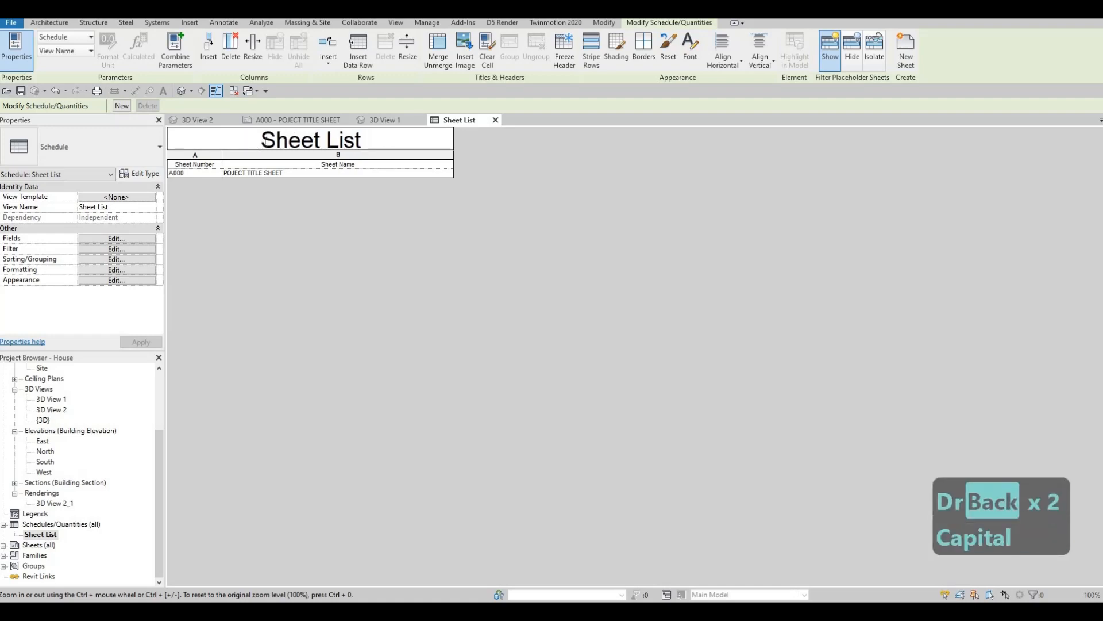
text(Drawing)
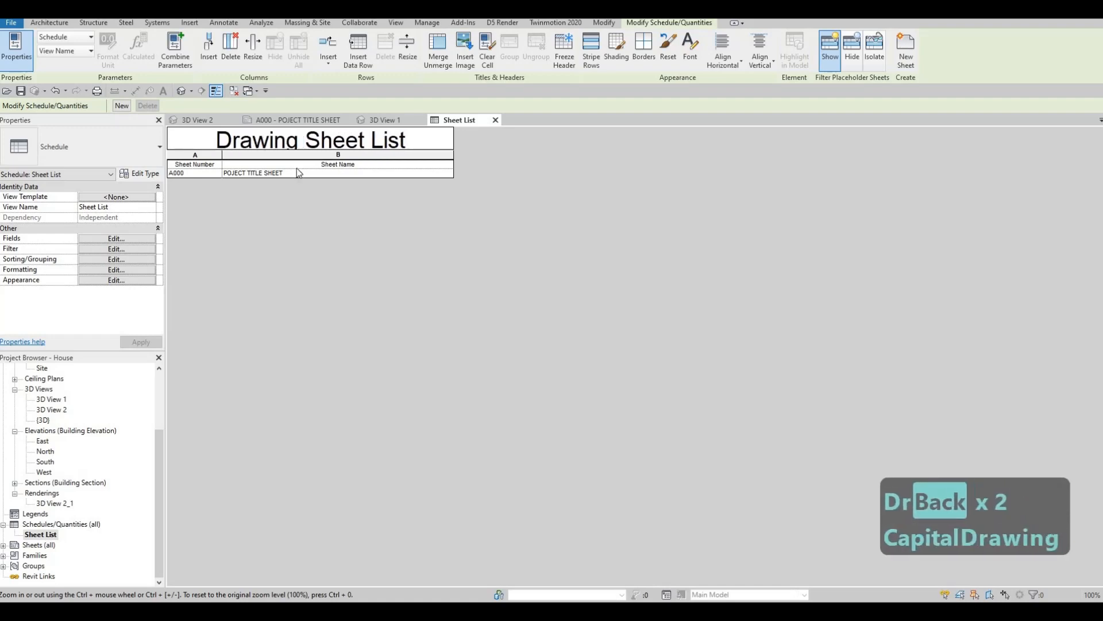
On the title sheet, widen the Sheet Number and Sheet Name columns so each header fits on one line, and deselect the schedule
click(278, 120)
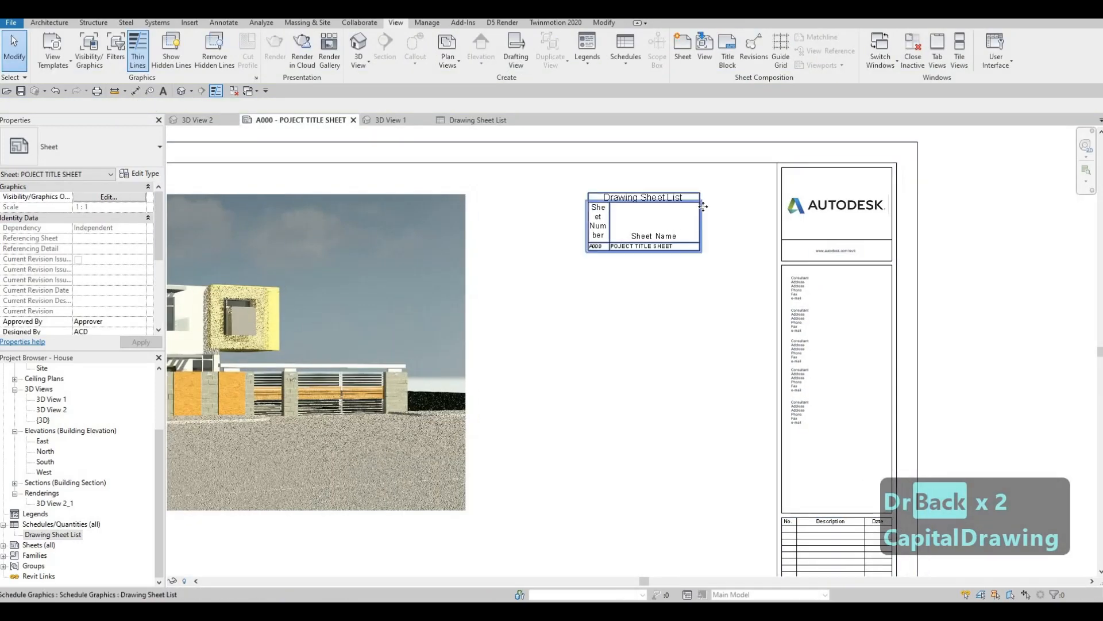
click(703, 207)
drag(701, 199, 724, 201)
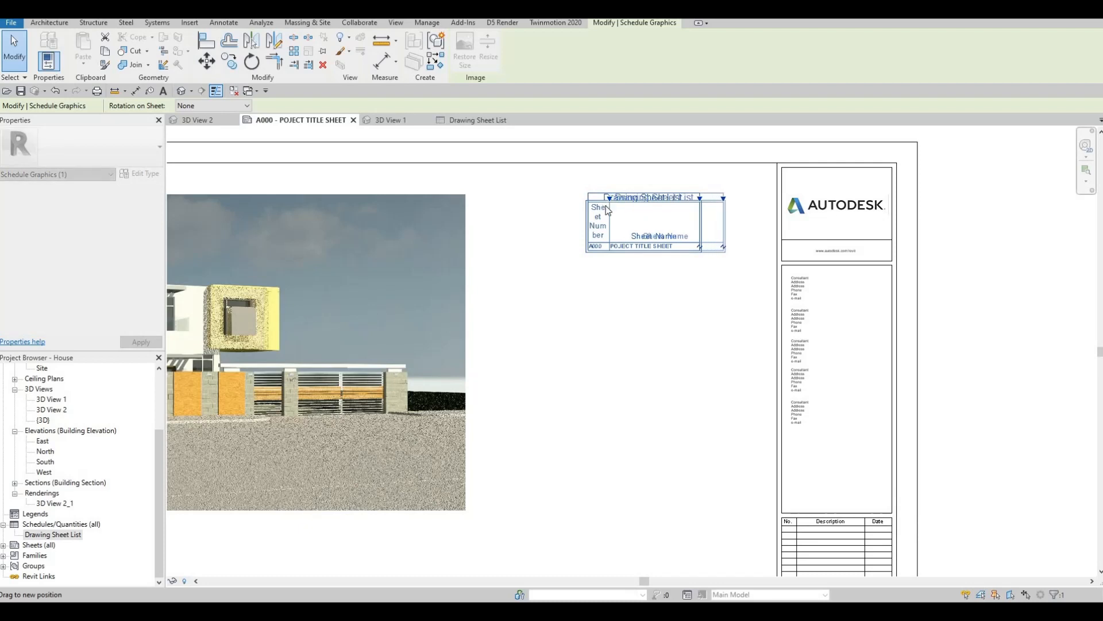
drag(608, 210, 547, 207)
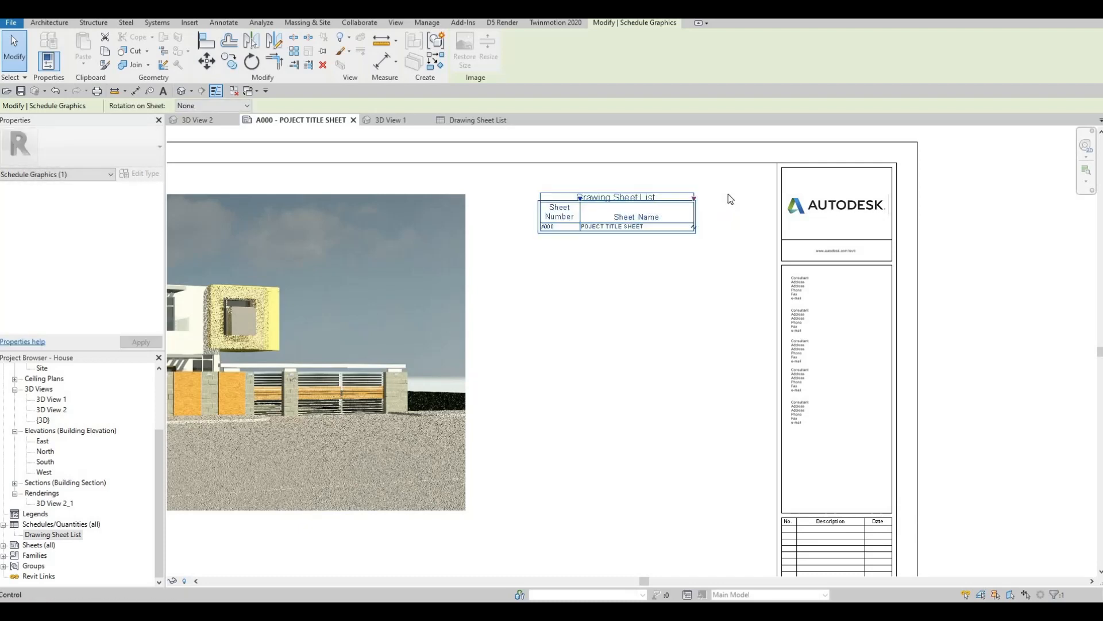
drag(694, 198, 729, 197)
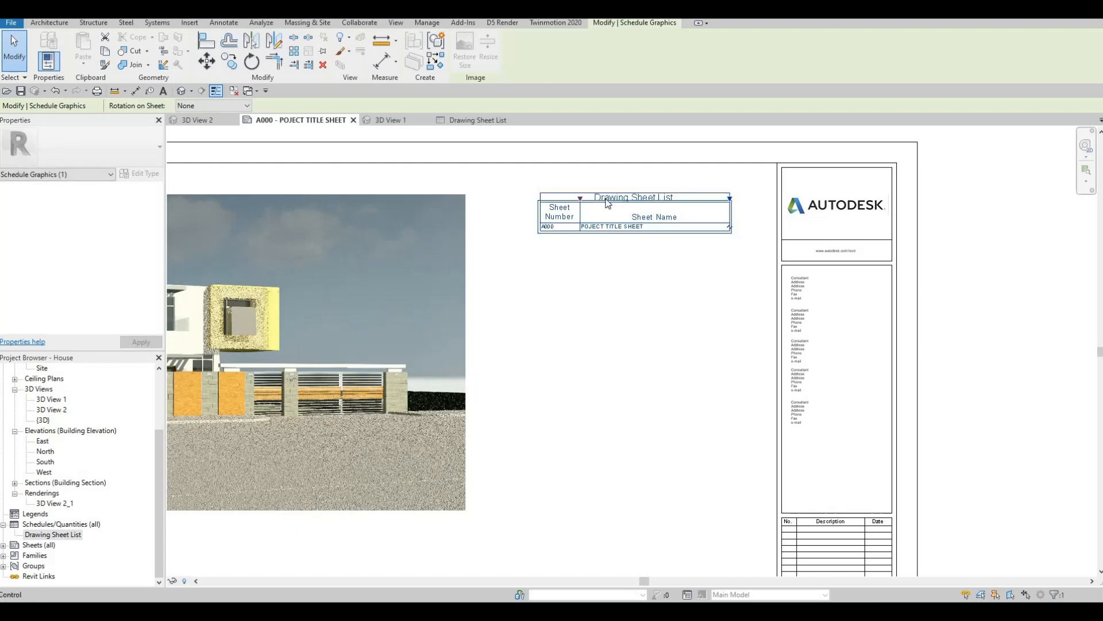
drag(581, 199, 609, 207)
scroll(584, 261, down, 2)
key(Escape)
key(Escape)
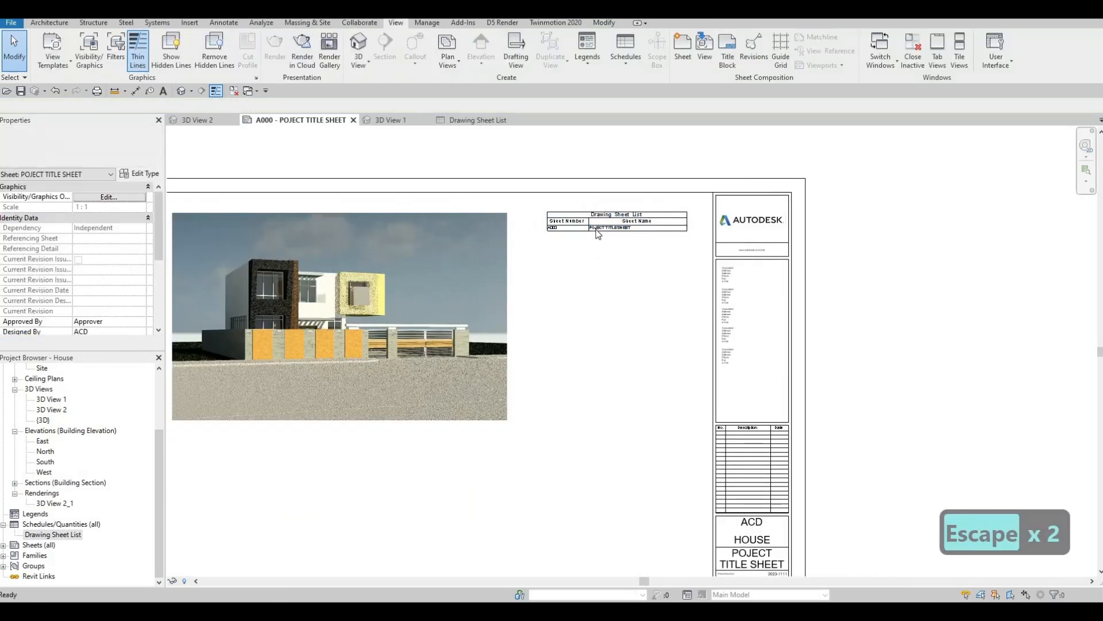
Inspect the resized Drawing Sheet List on the title sheet up close
scroll(597, 233, up, 5)
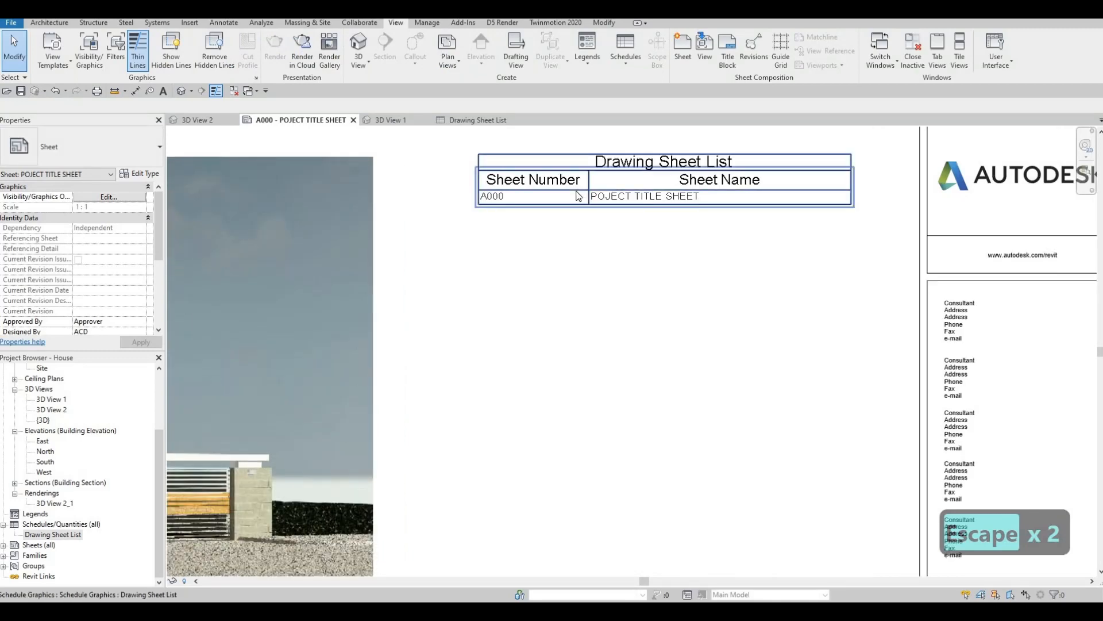
scroll(512, 266, down, 2)
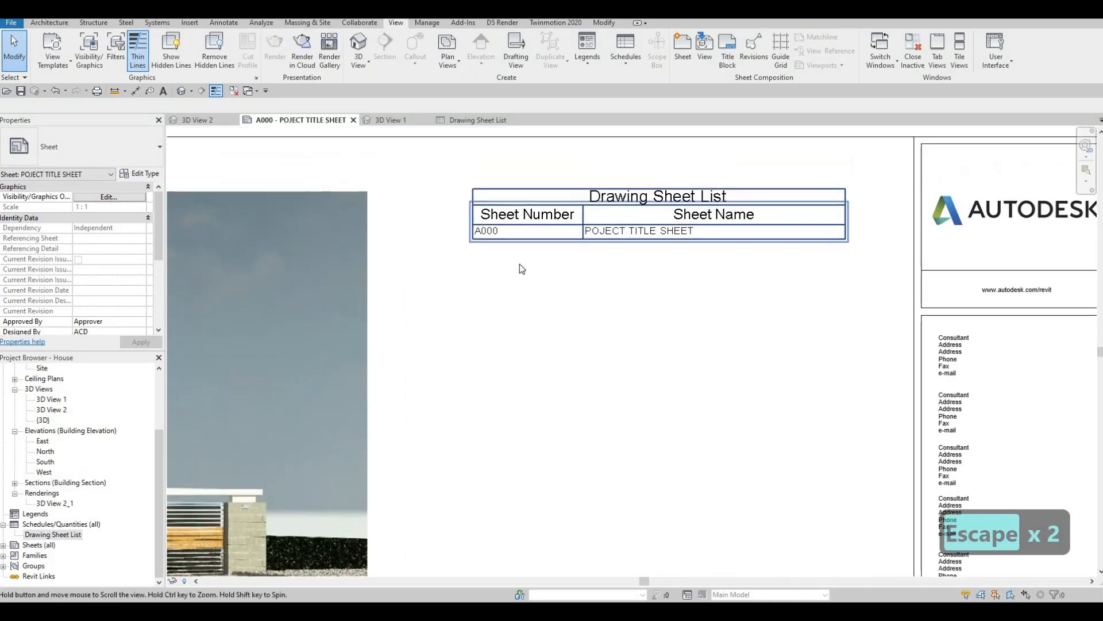
scroll(501, 270, up, 2)
middle_drag(501, 273, 527, 181)
scroll(523, 230, down, 3)
middle_drag(271, 407, 276, 423)
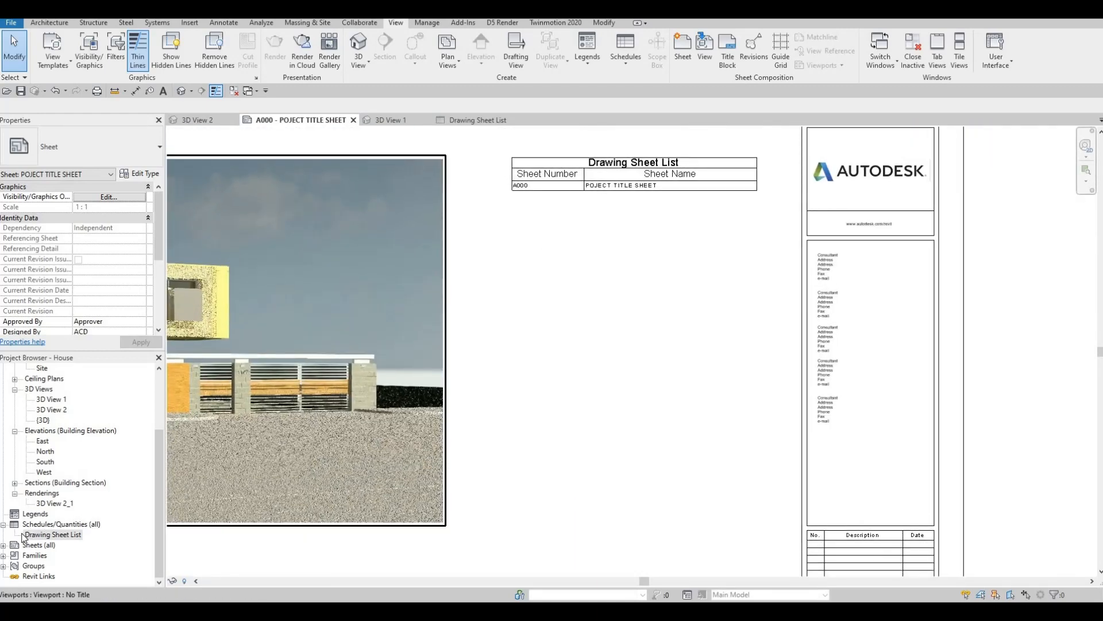
Create a new sheet with the A0 metric title block and return to the A000 title sheet to check its Drawing Sheet List
click(3, 545)
right_click(29, 546)
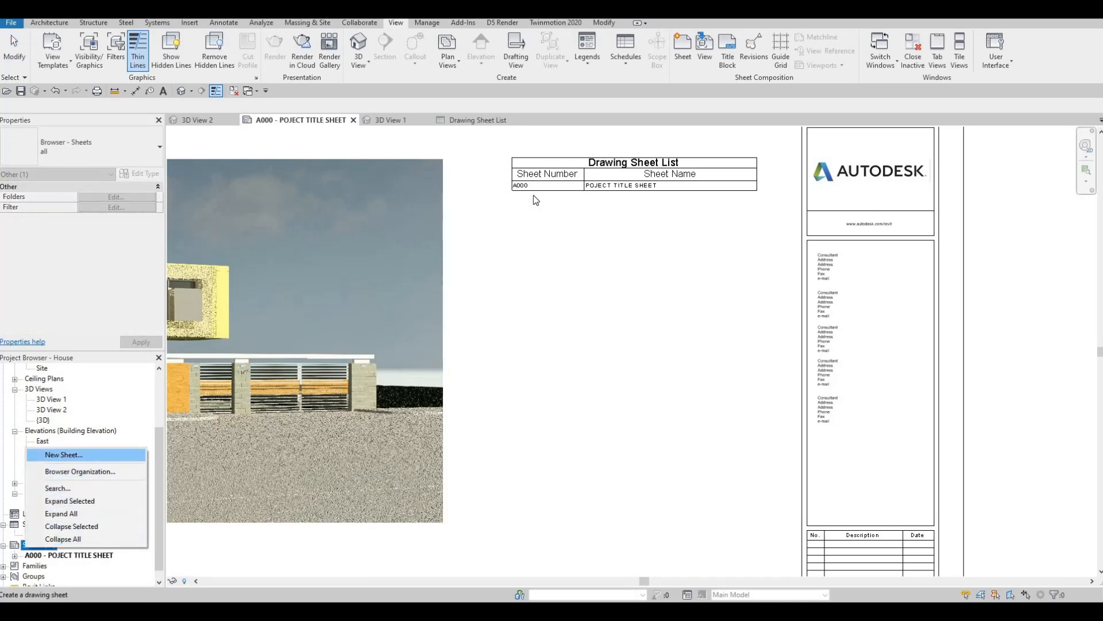
click(64, 455)
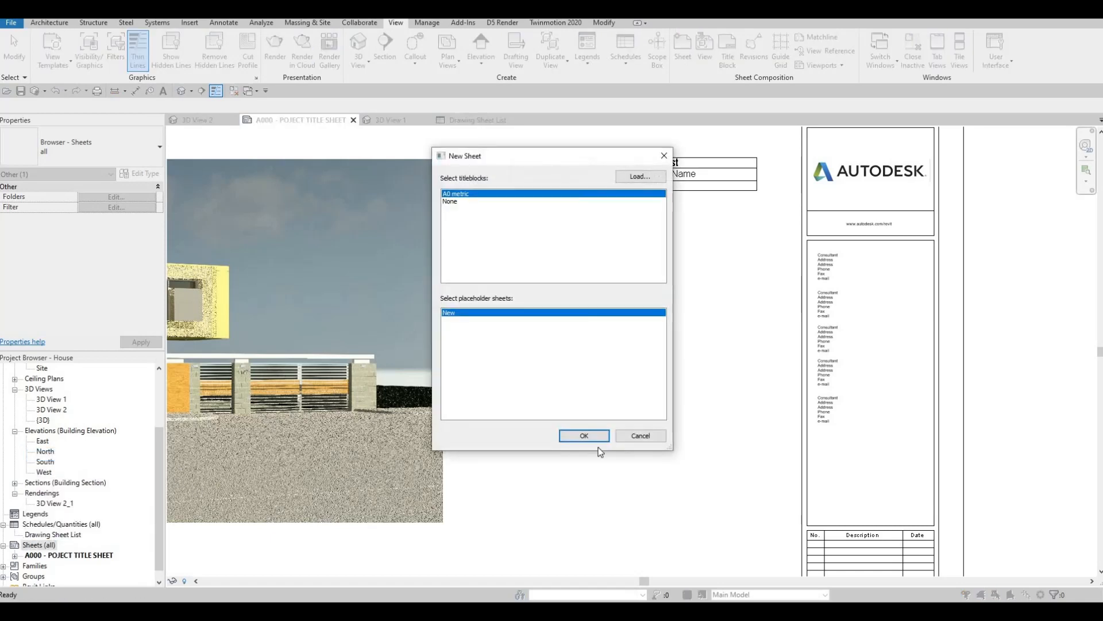
click(584, 436)
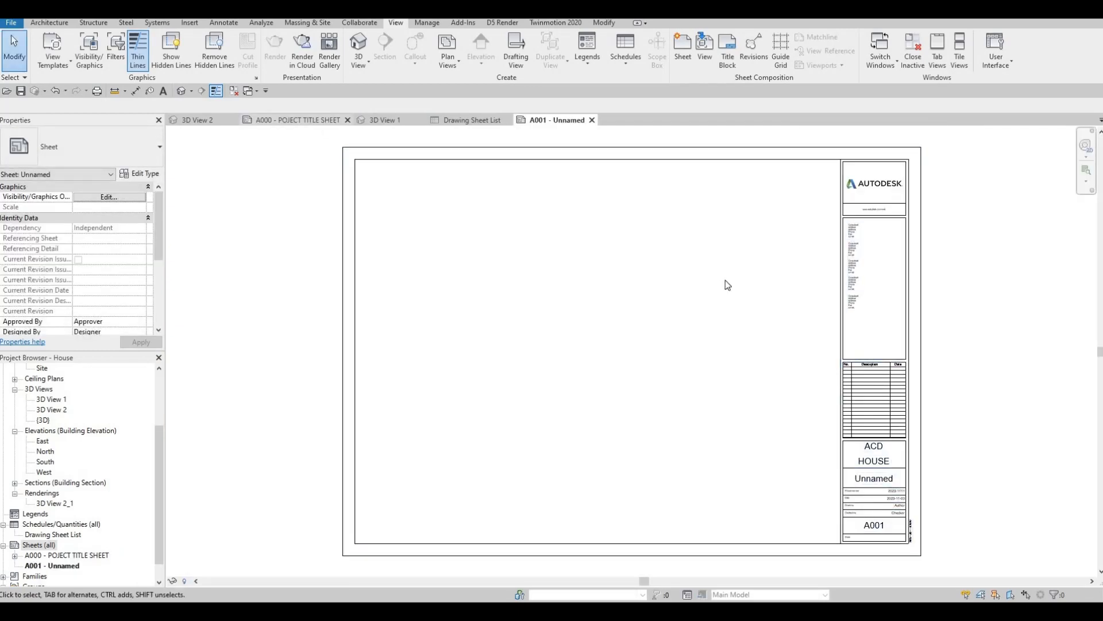
click(315, 120)
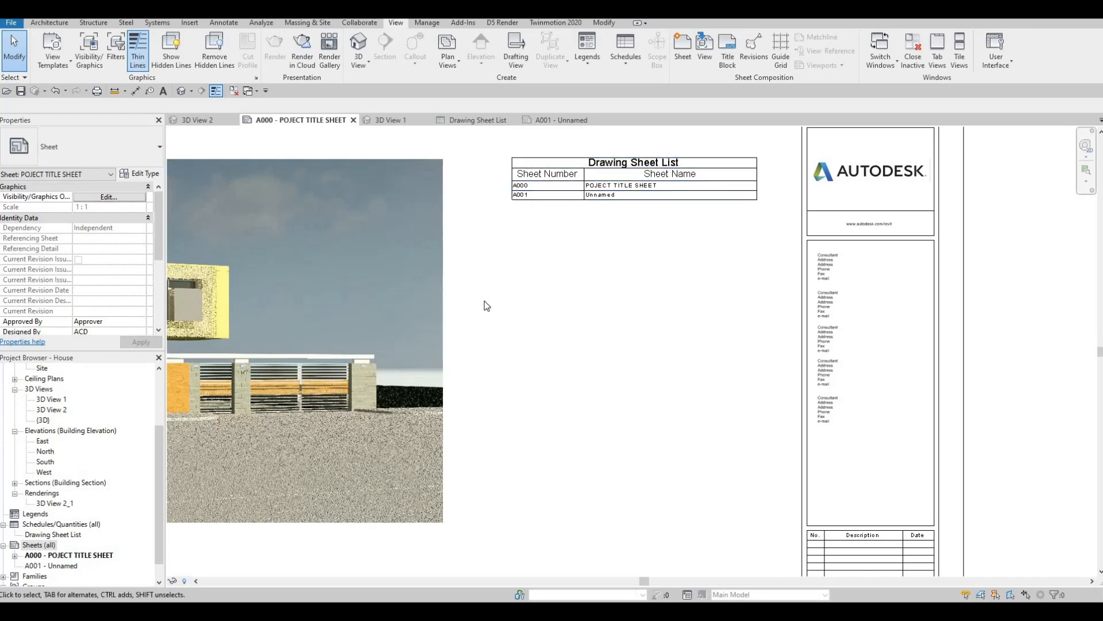
Create another new sheet in the project using the A0 metric title block
scroll(471, 313, down, 1)
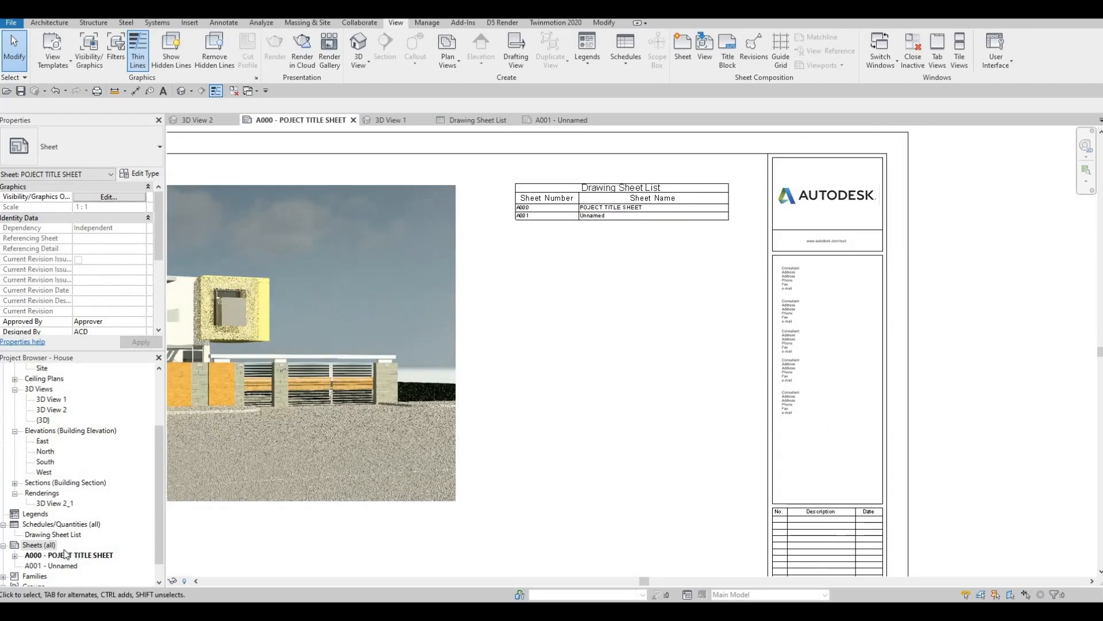
scroll(58, 551, down, 2)
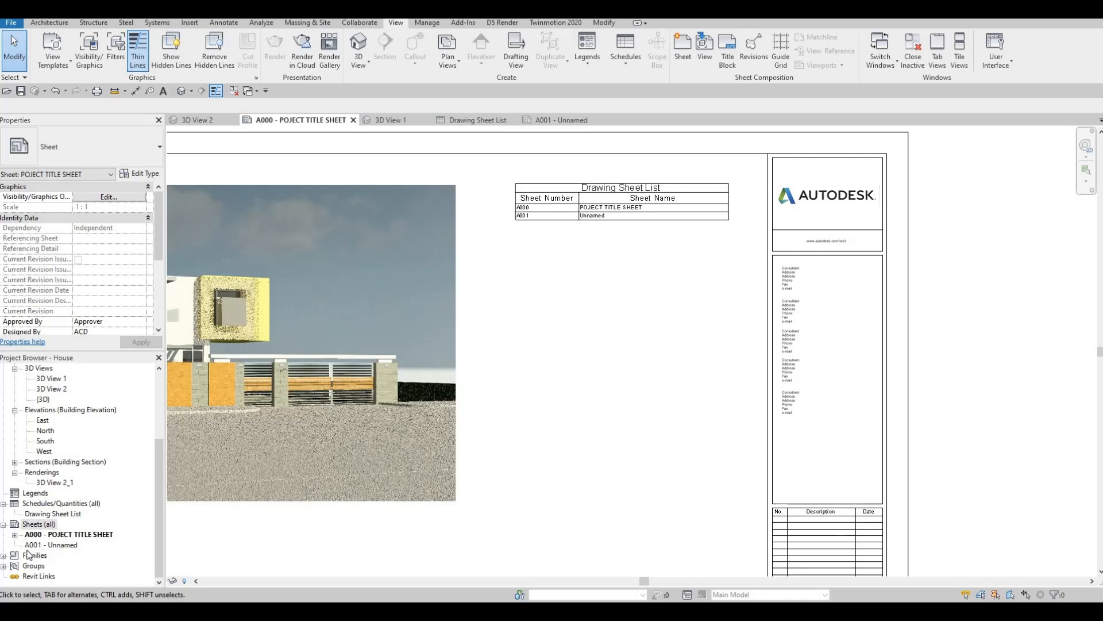
click(60, 546)
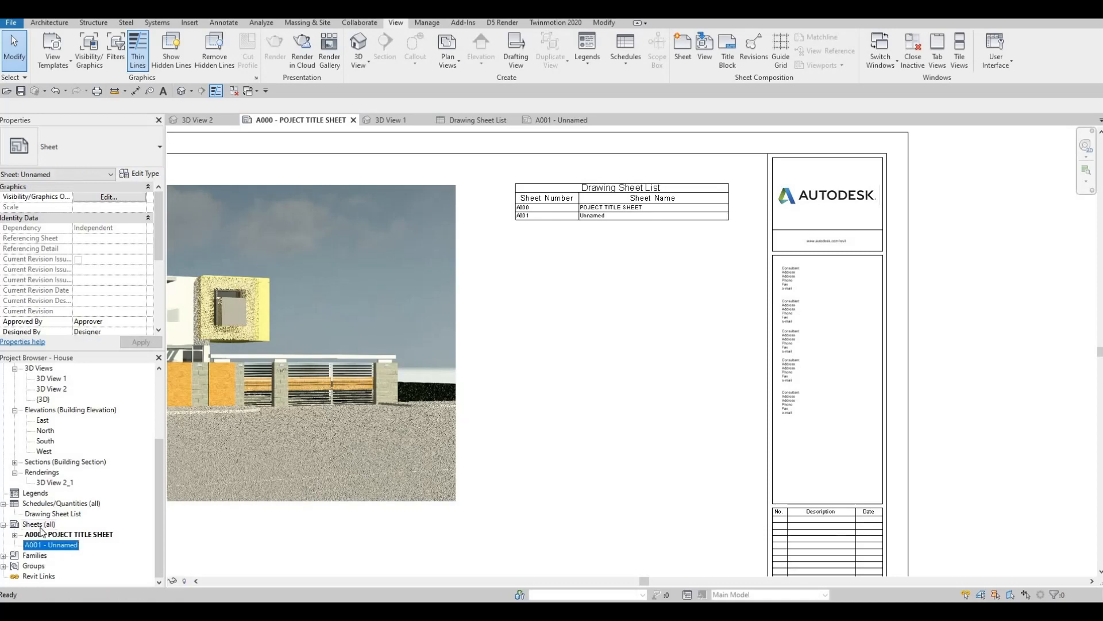
click(39, 525)
right_click(39, 525)
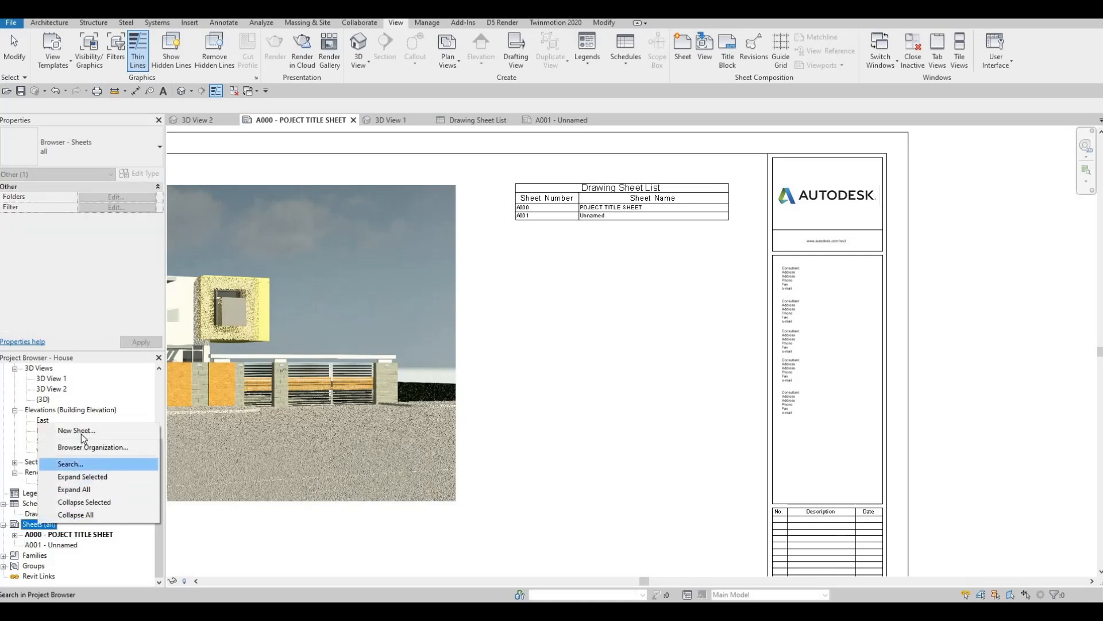
click(81, 431)
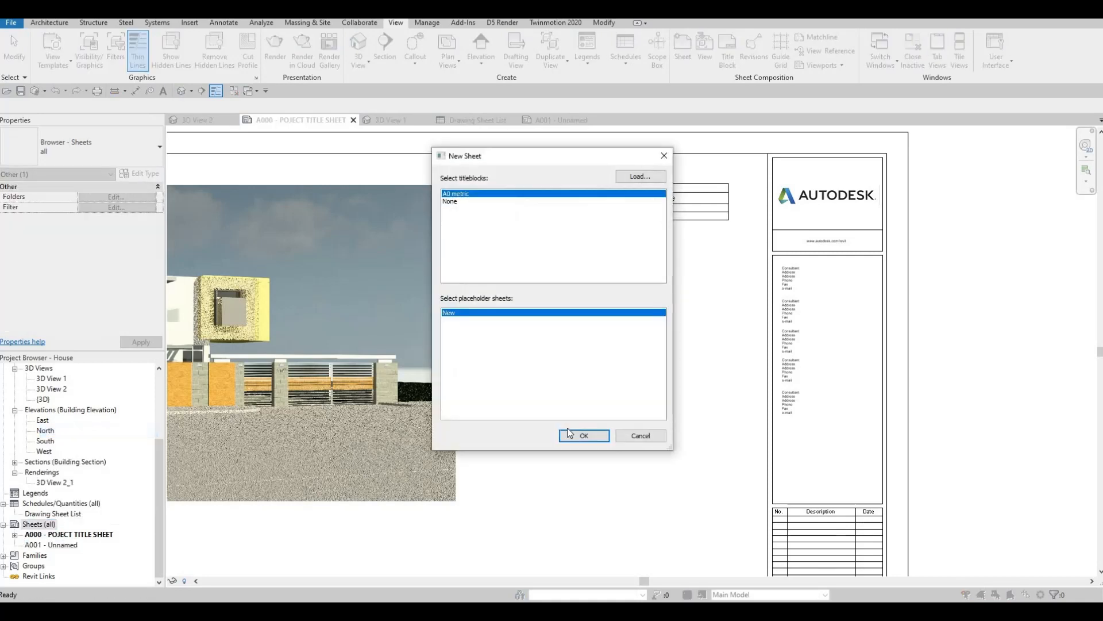
click(584, 436)
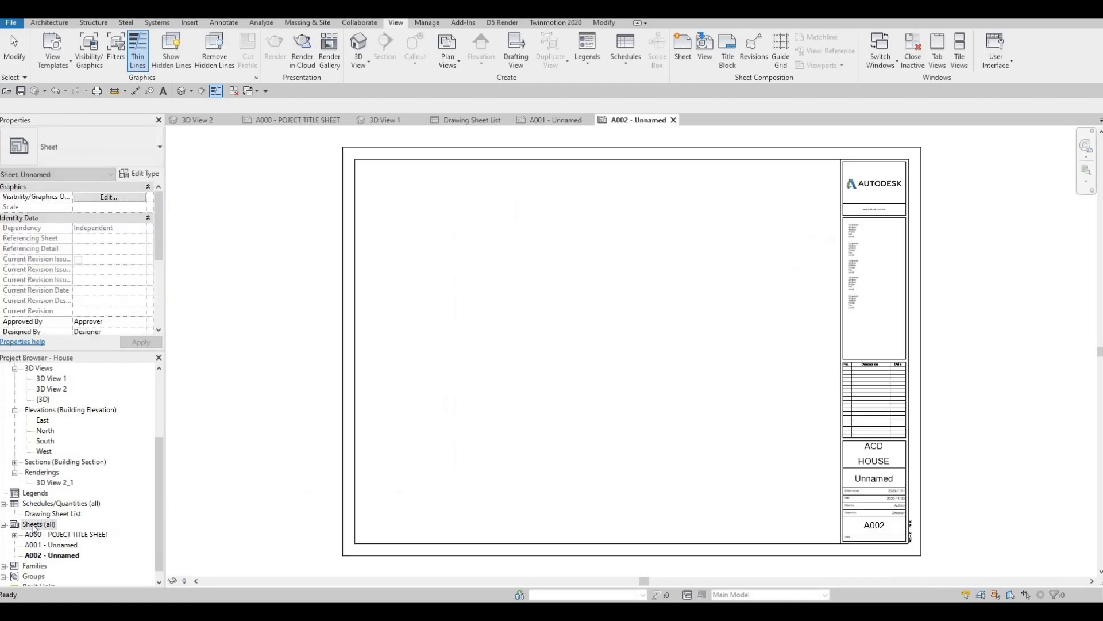
Add two more new sheets, each with the A0 metric title block
right_click(36, 524)
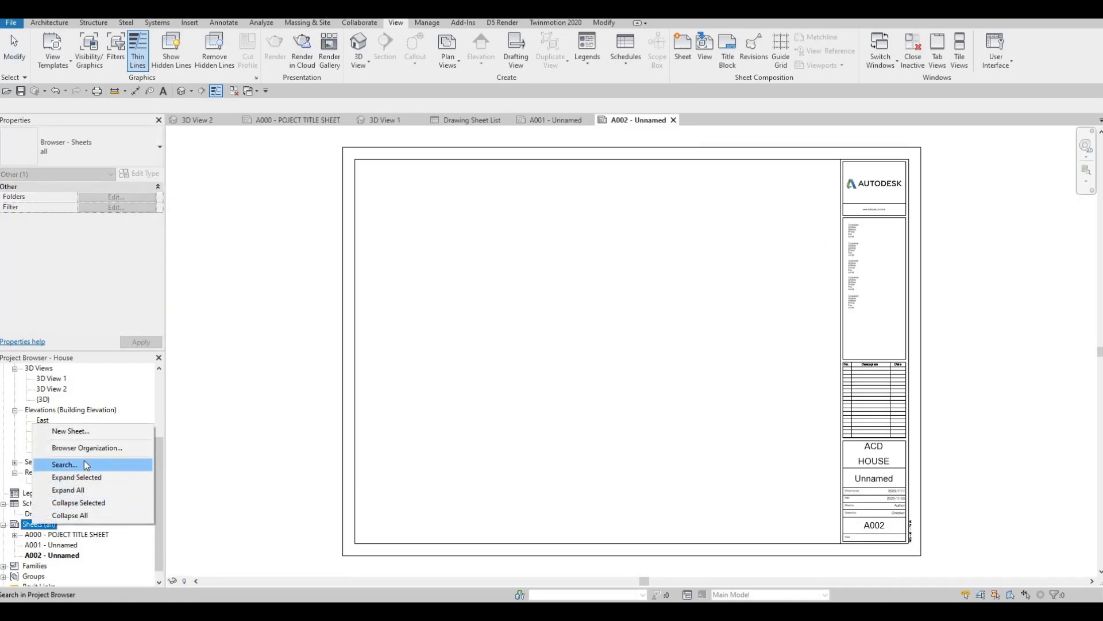
click(72, 431)
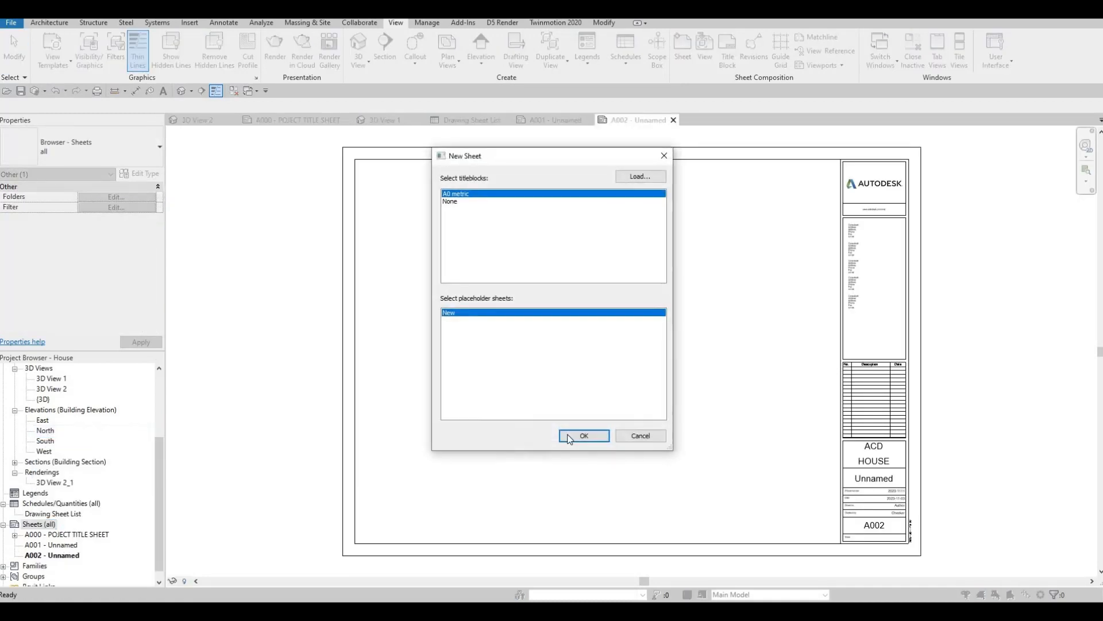
key(Return)
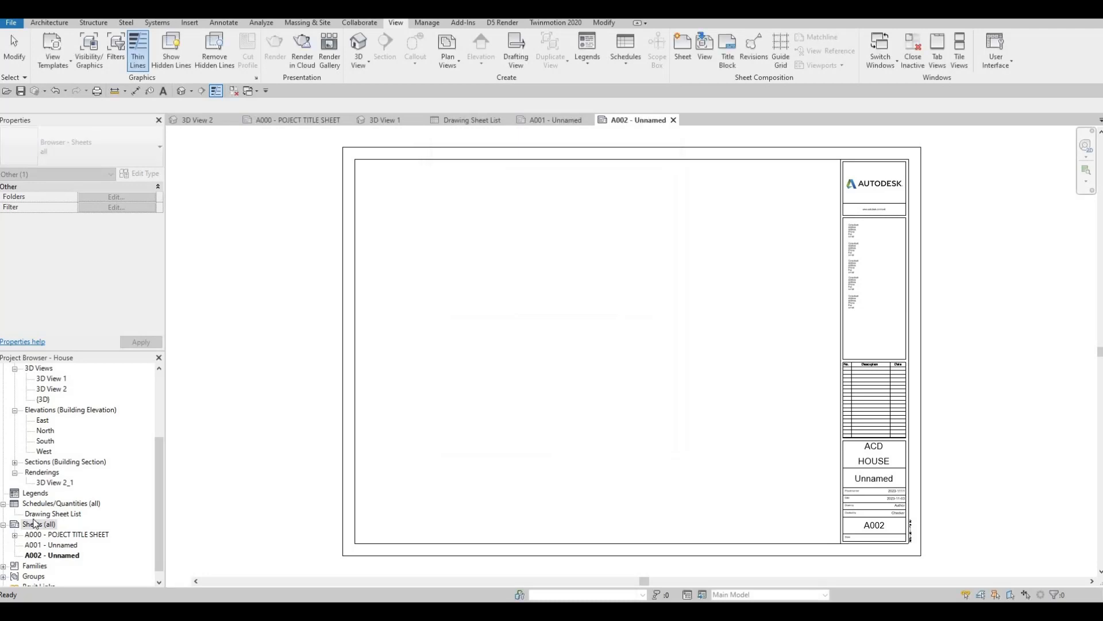
right_click(35, 523)
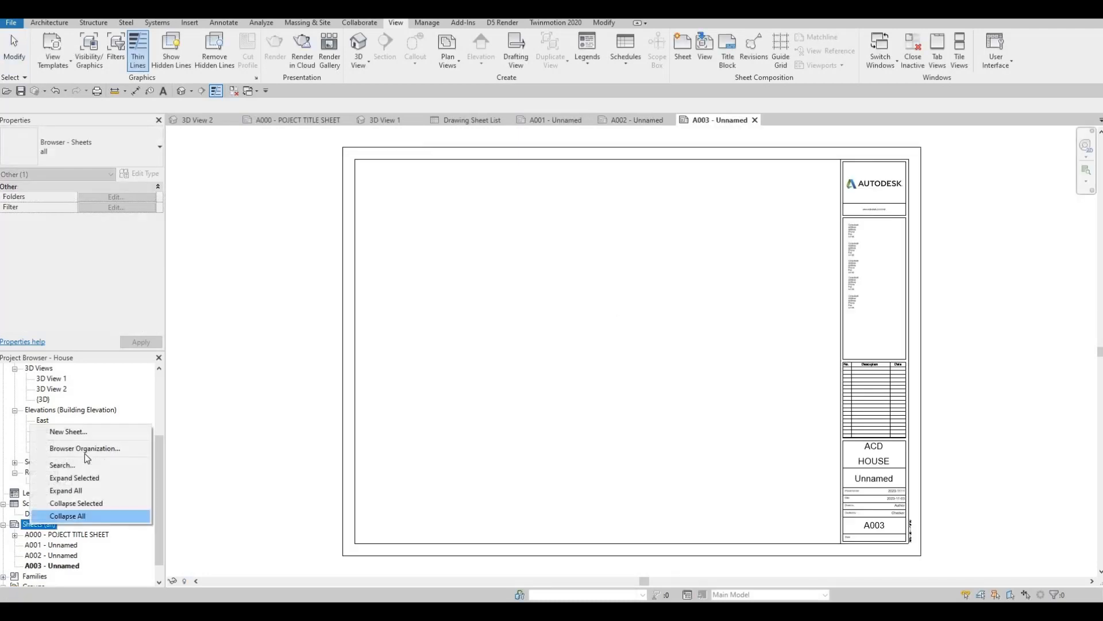
key(Up)
key(Up)
key(Up)
key(Up)
key(Up)
key(Up)
key(Return)
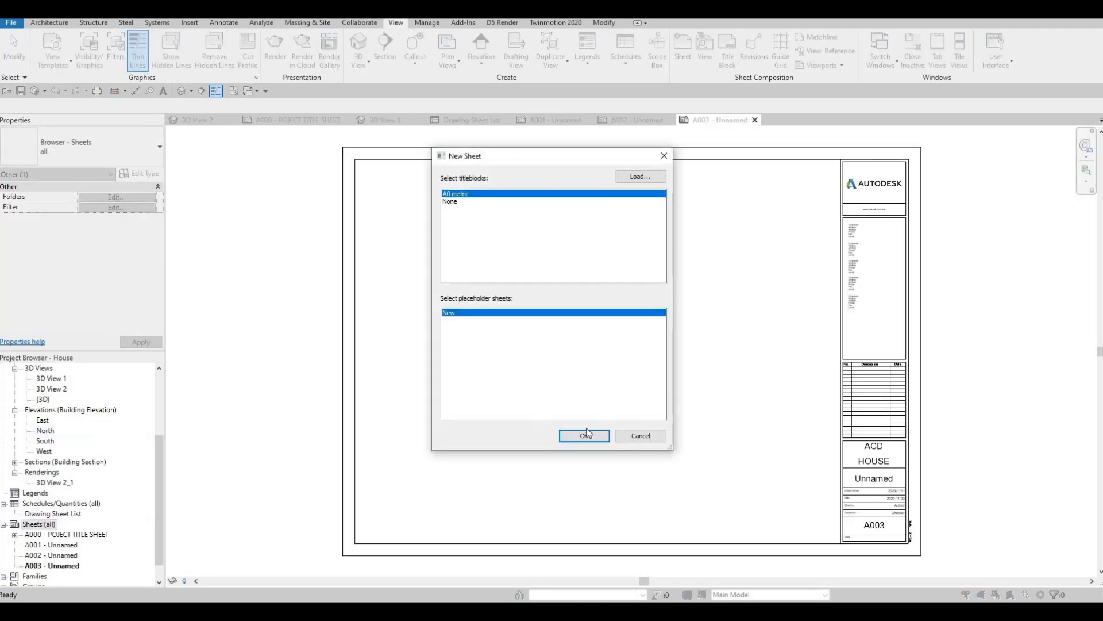
click(583, 436)
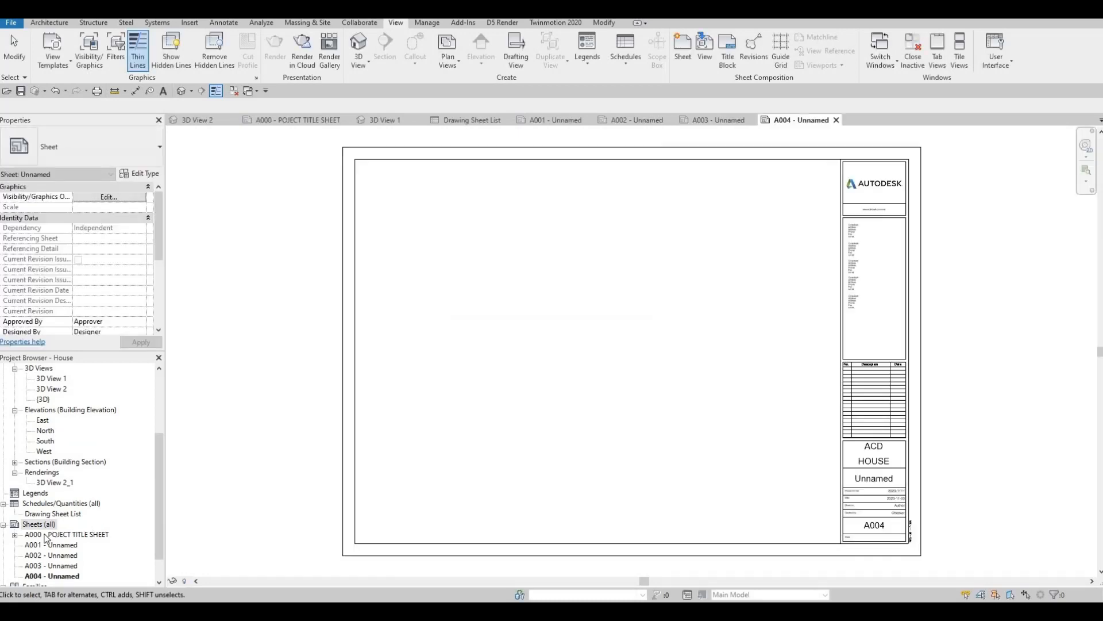
Rename sheet A001 as "FIRST FLOOR", keeping its sheet number
click(72, 515)
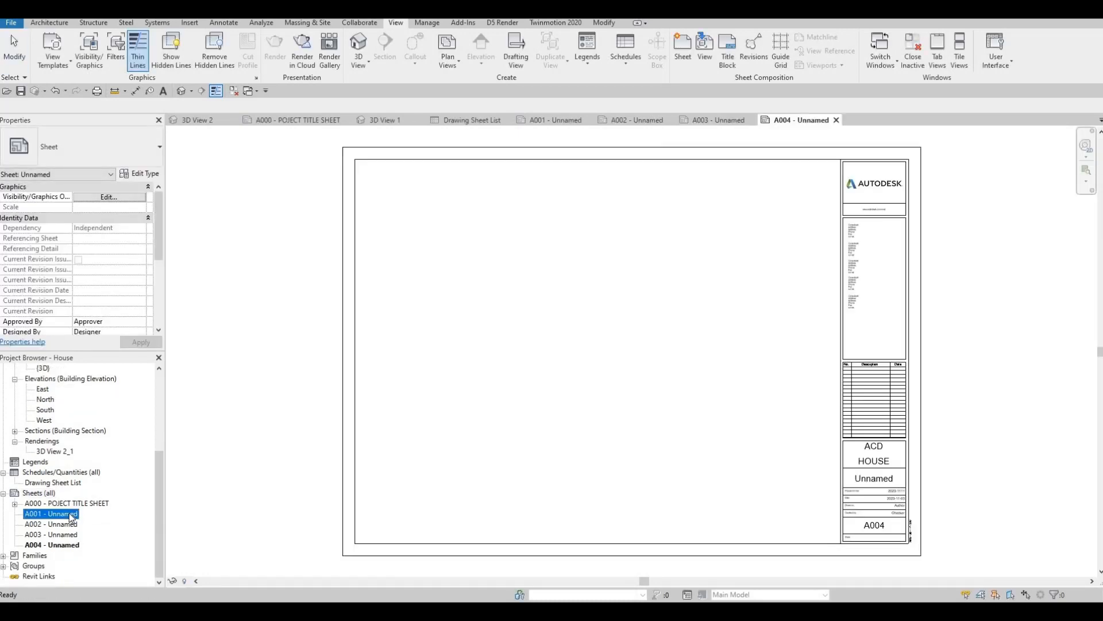
click(72, 515)
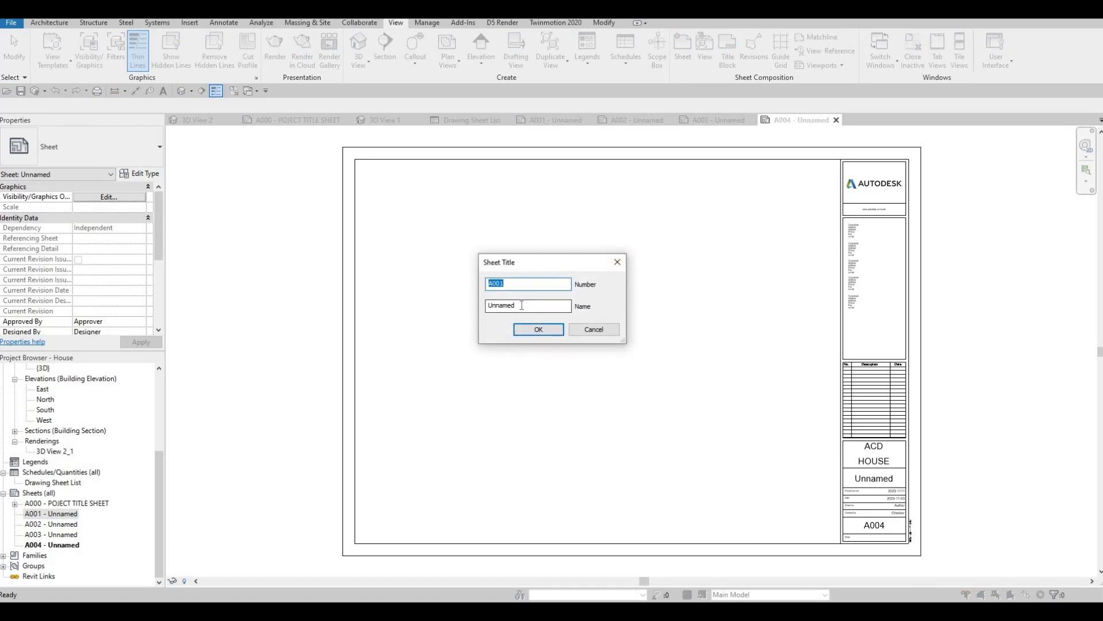
key(Tab)
key(BackSpace)
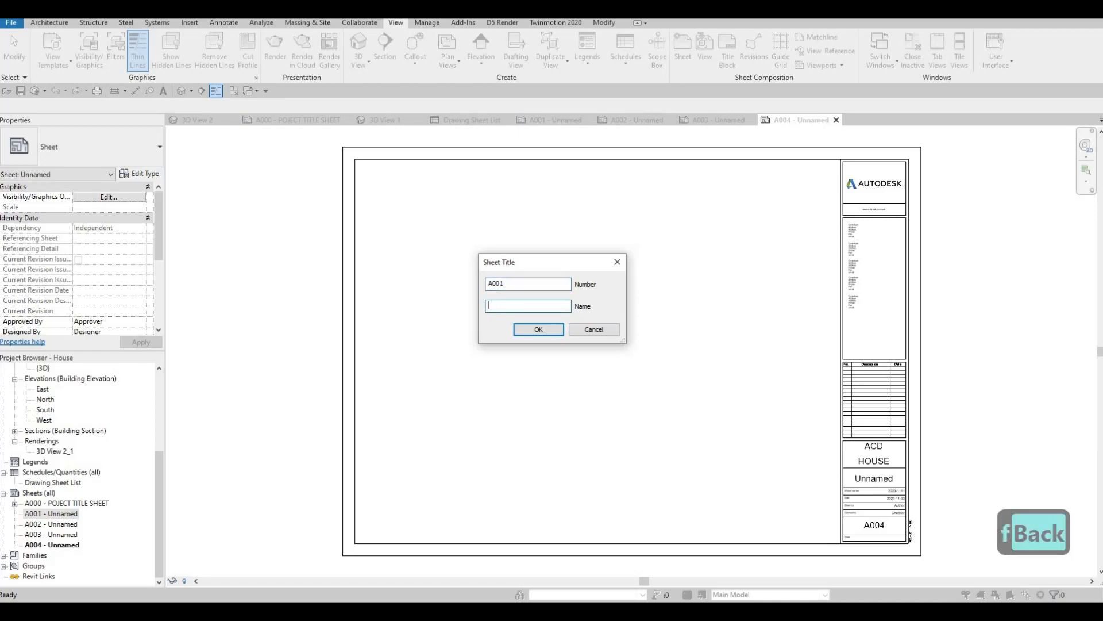
text(FIRST )
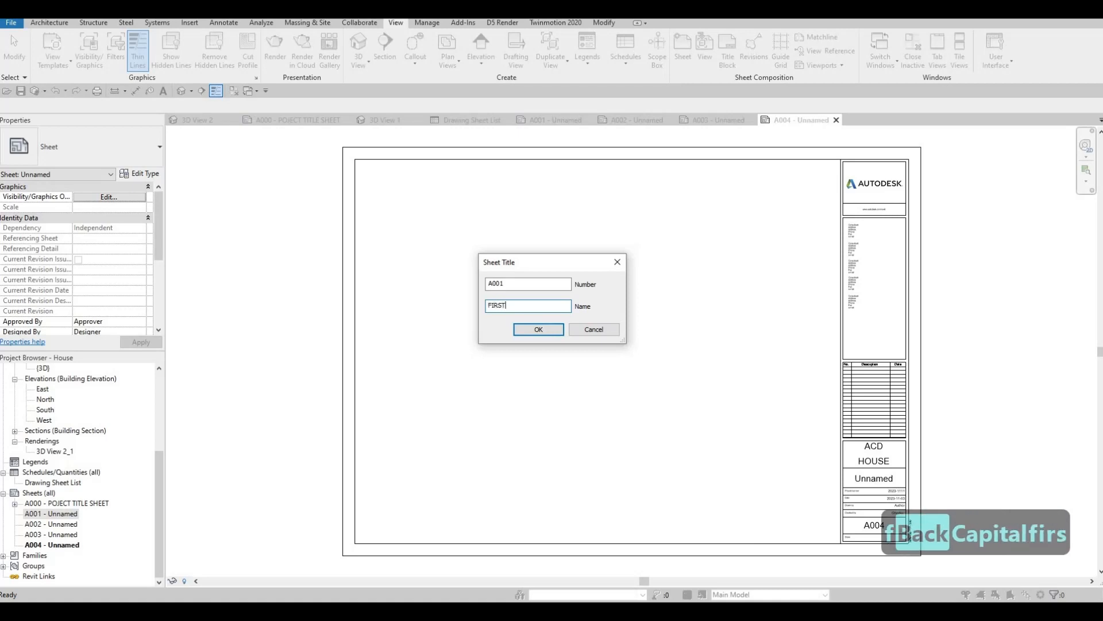
text(FLOOR)
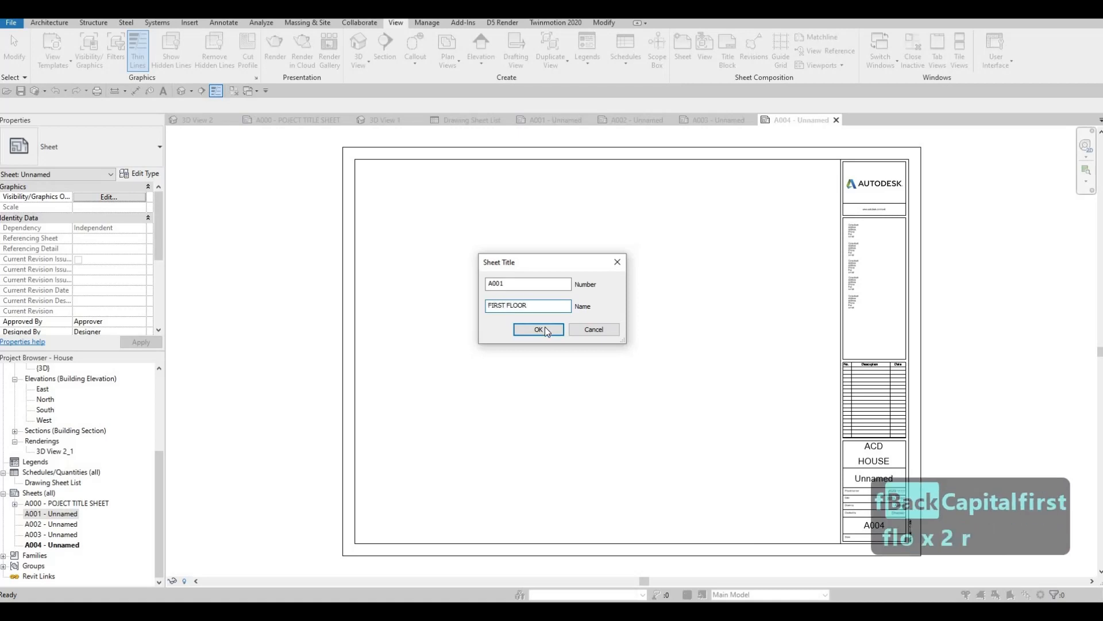
key(Return)
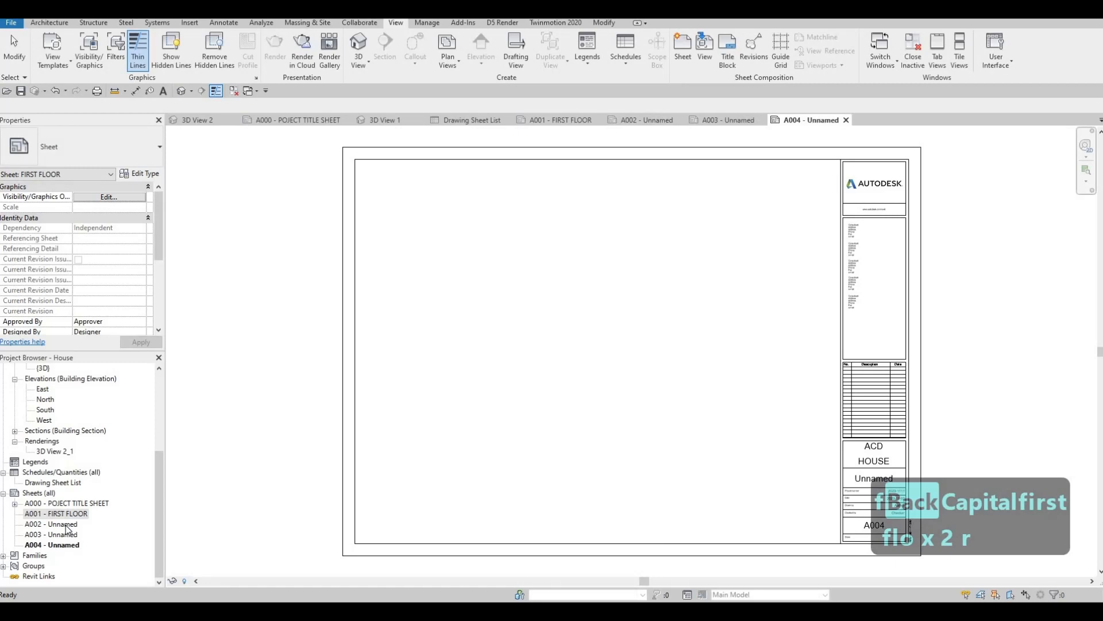
Rename sheet A002 as "SECOND FLOOR", keeping its sheet number
click(67, 525)
key(F2)
key(Tab)
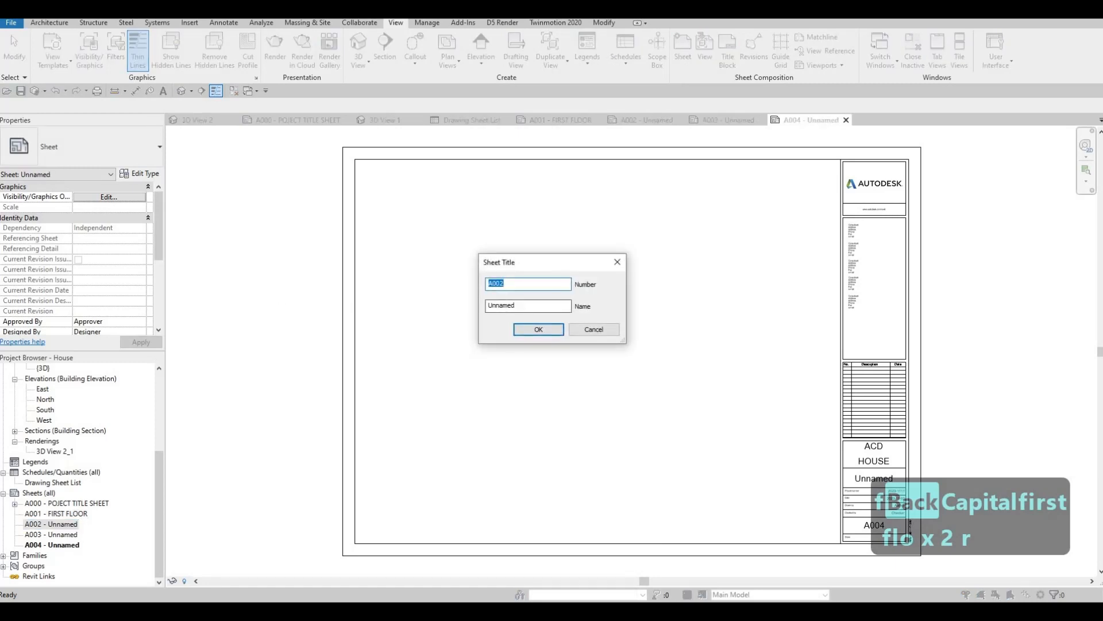
text(SECOND FLOOR)
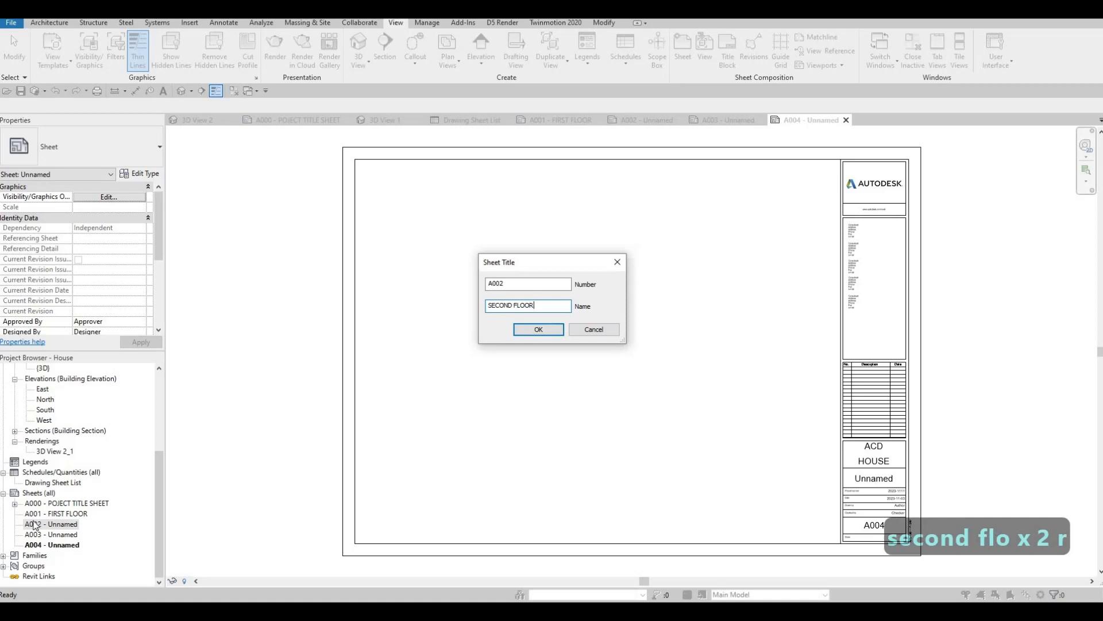
click(529, 330)
Rename sheet A003 as "ELEVATION", keeping its sheet number
click(63, 535)
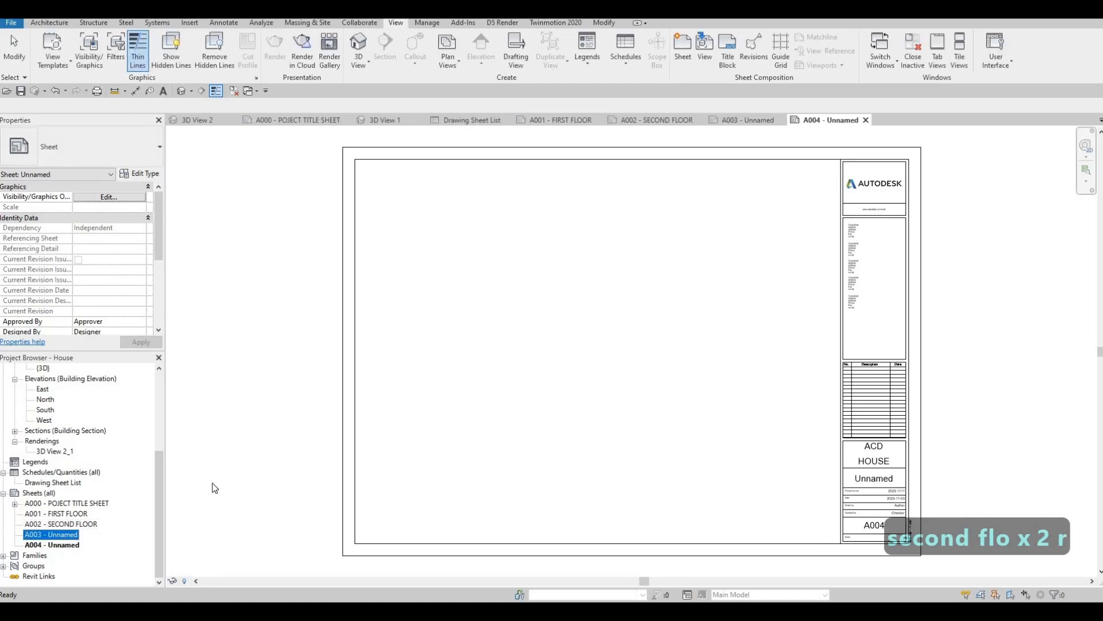
key(F2)
key(Tab)
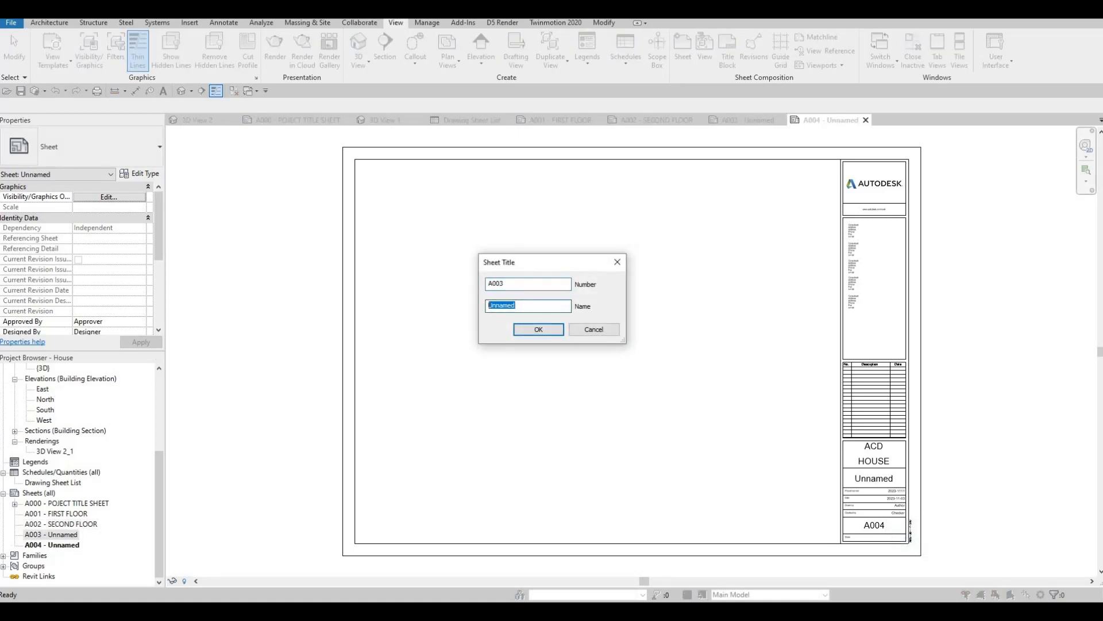
text(ELEVATIO)
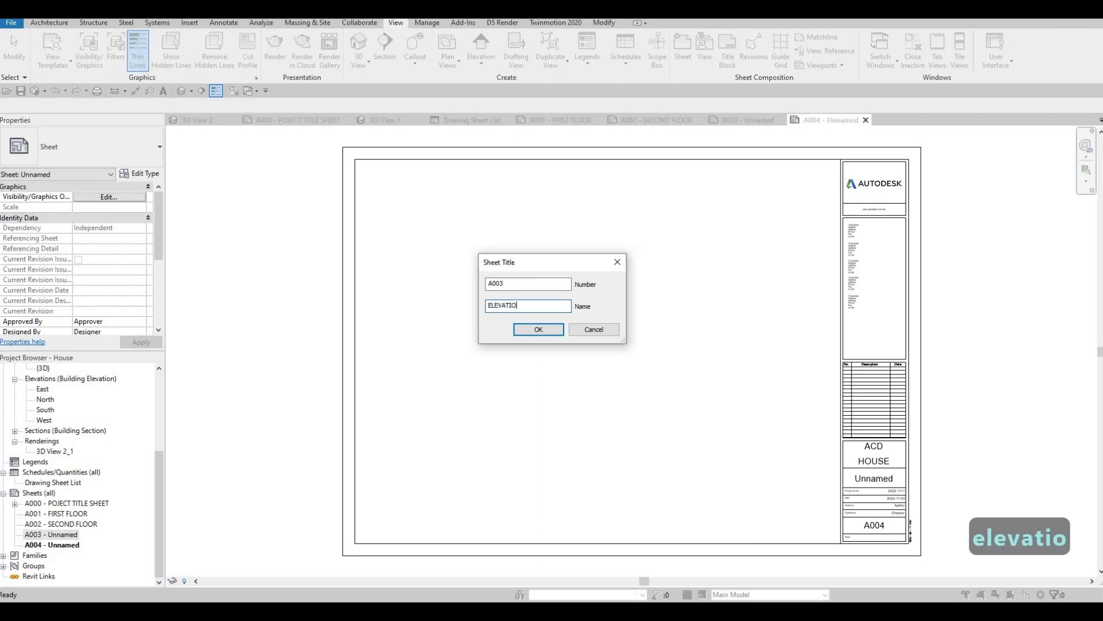
text(N)
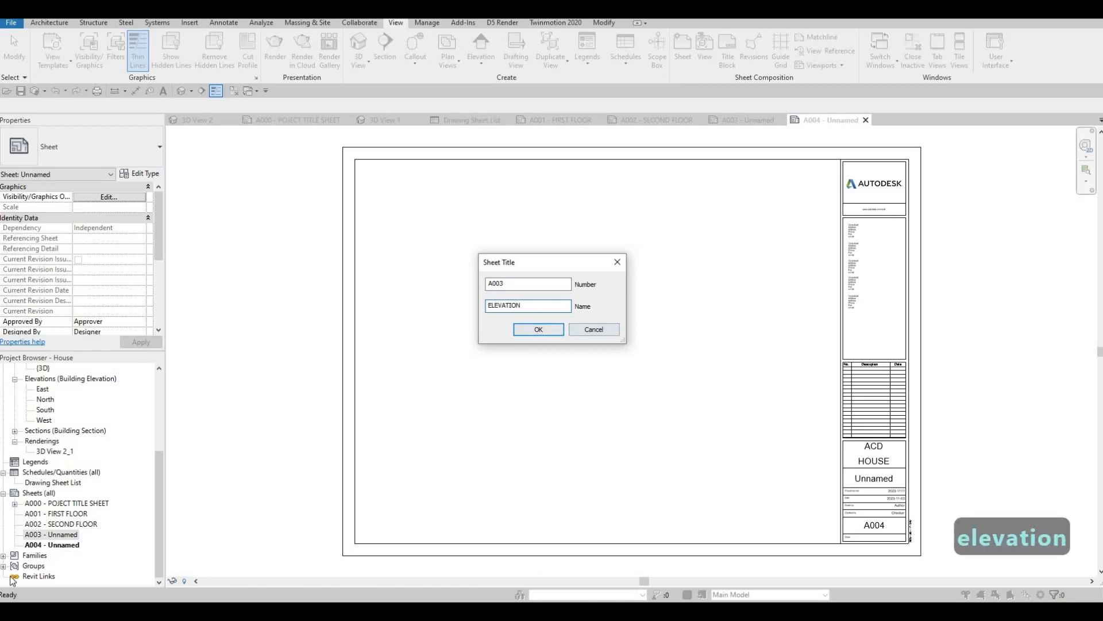
click(539, 329)
Rename sheet A004 as "ELEVATION", keeping its sheet number
click(72, 545)
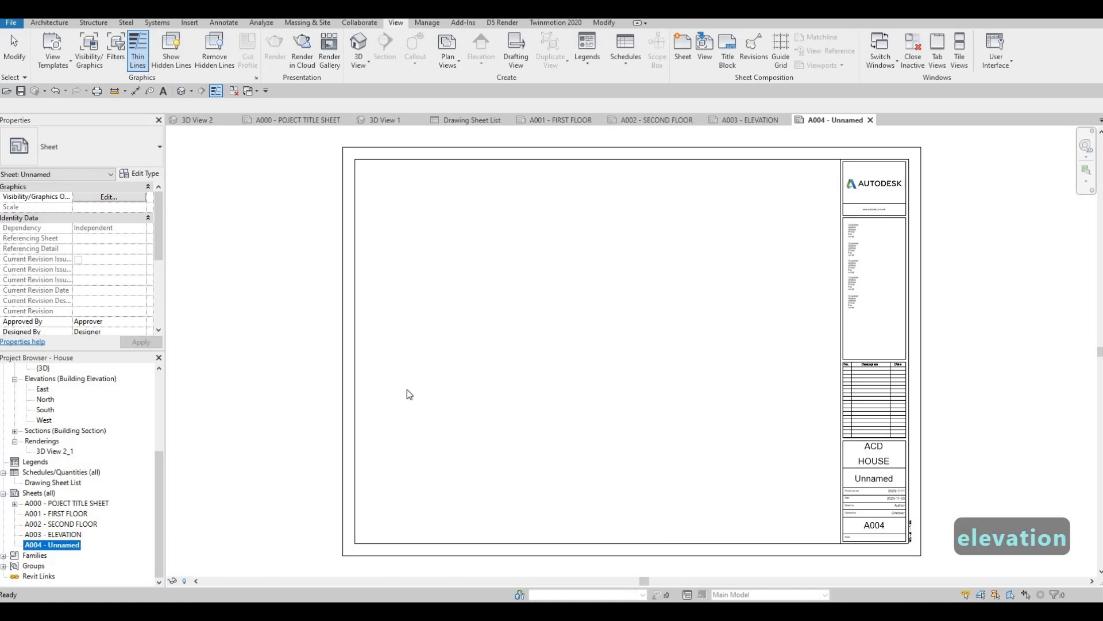
key(F2)
key(Tab)
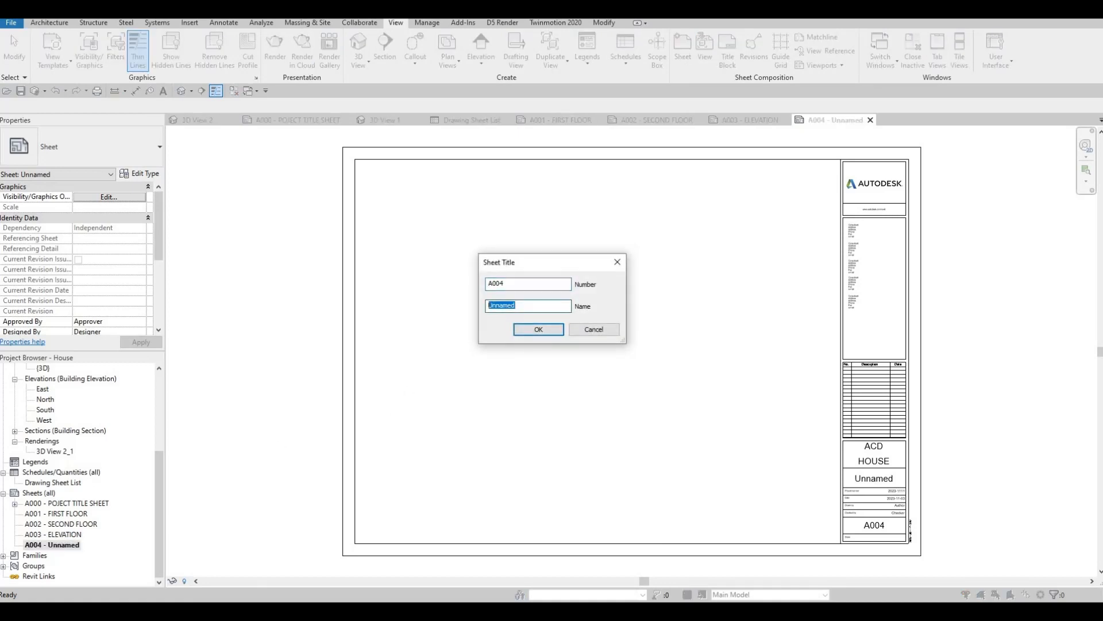
text(ELEVATION)
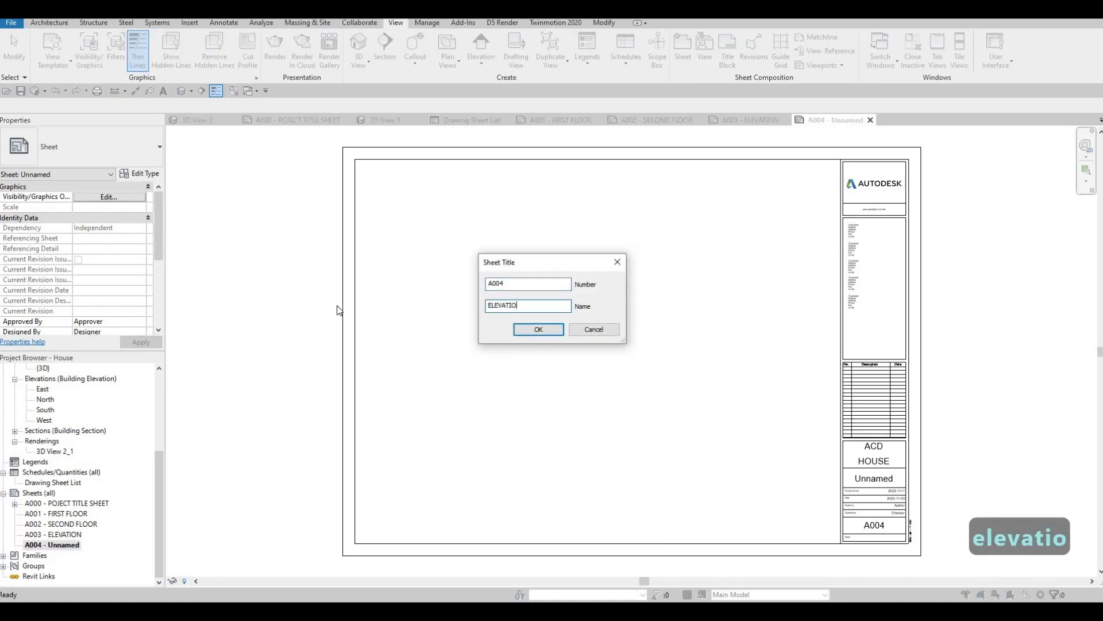
click(537, 329)
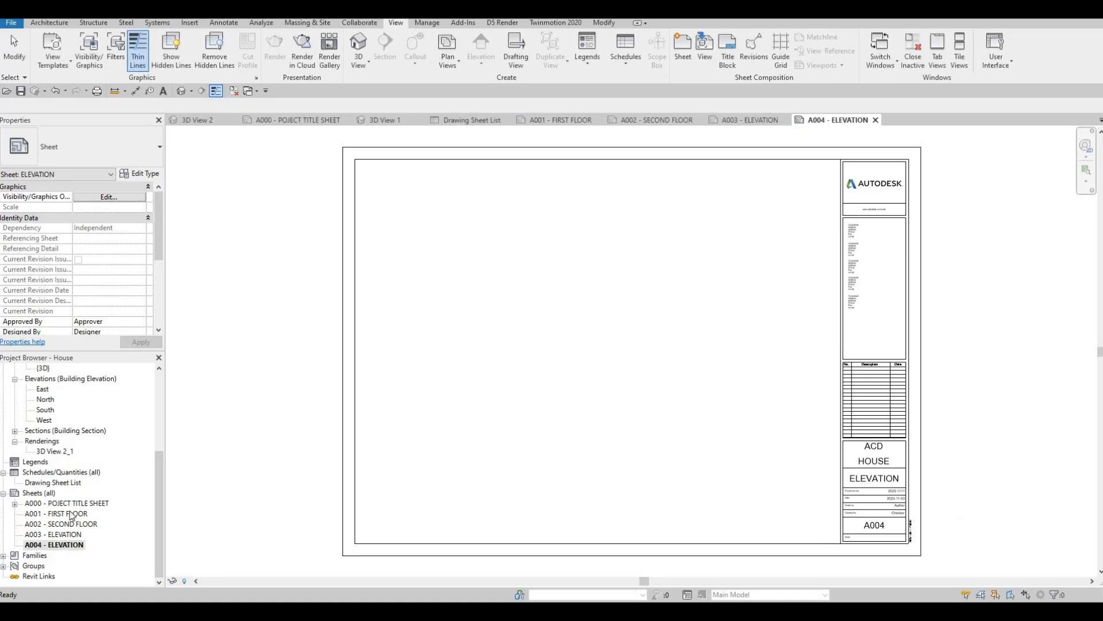
Open the A000 title sheet and check the Drawing Sheet List for the renamed sheets
double_click(71, 504)
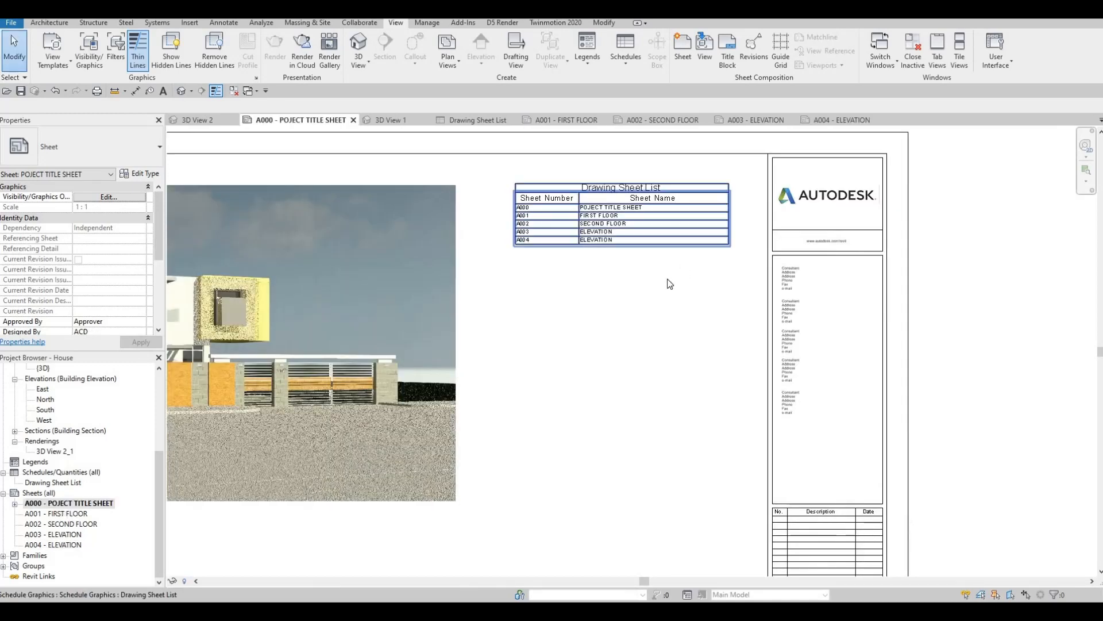
middle_drag(537, 336, 633, 259)
scroll(596, 285, down, 3)
middle_drag(517, 412, 536, 383)
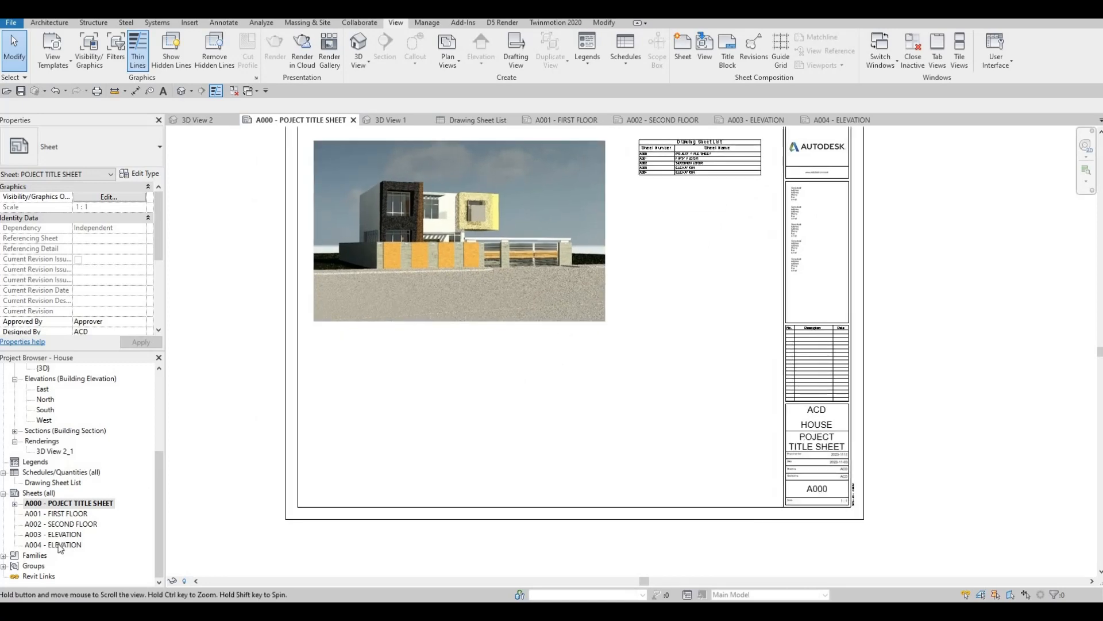
Open the A001 FIRST FLOOR sheet and place the Level 1 floor plan view near the middle of its drawing area
double_click(56, 514)
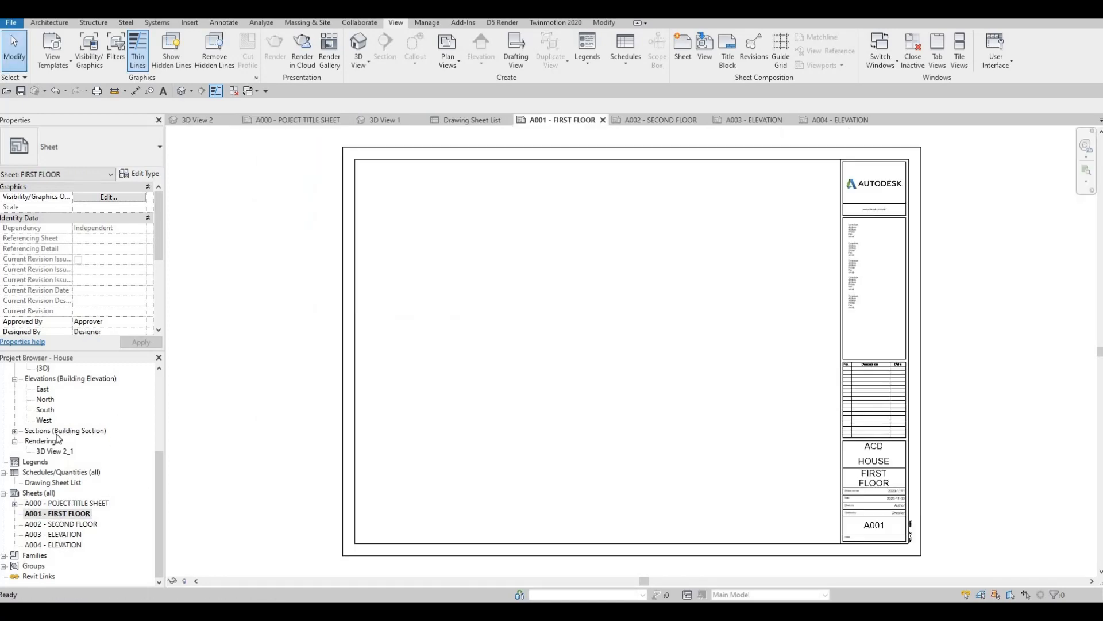
scroll(56, 447, up, 5)
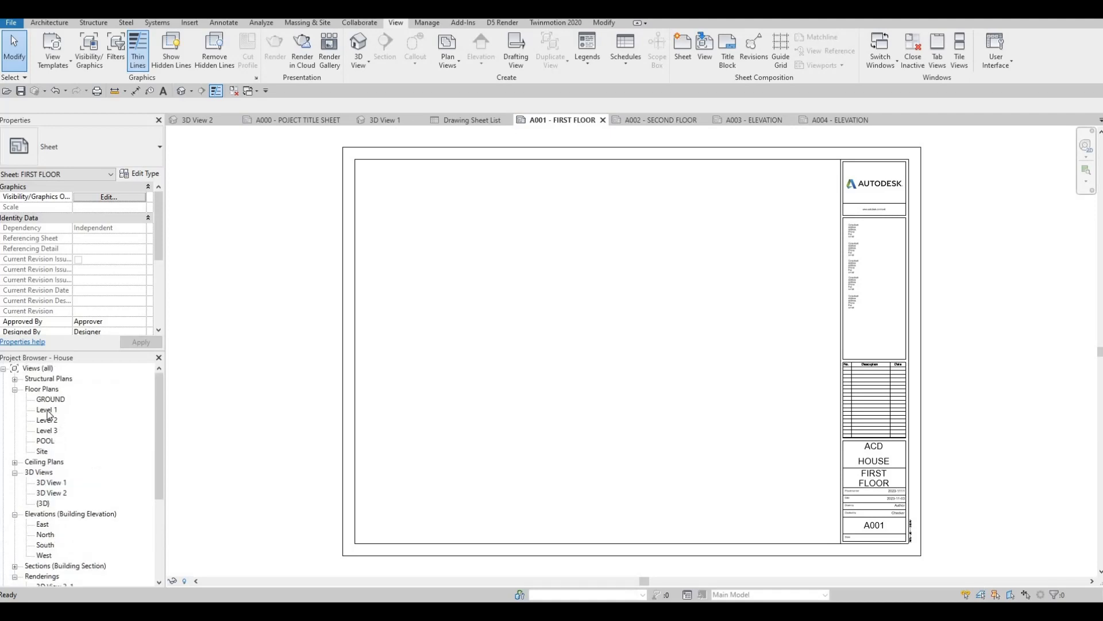
click(48, 410)
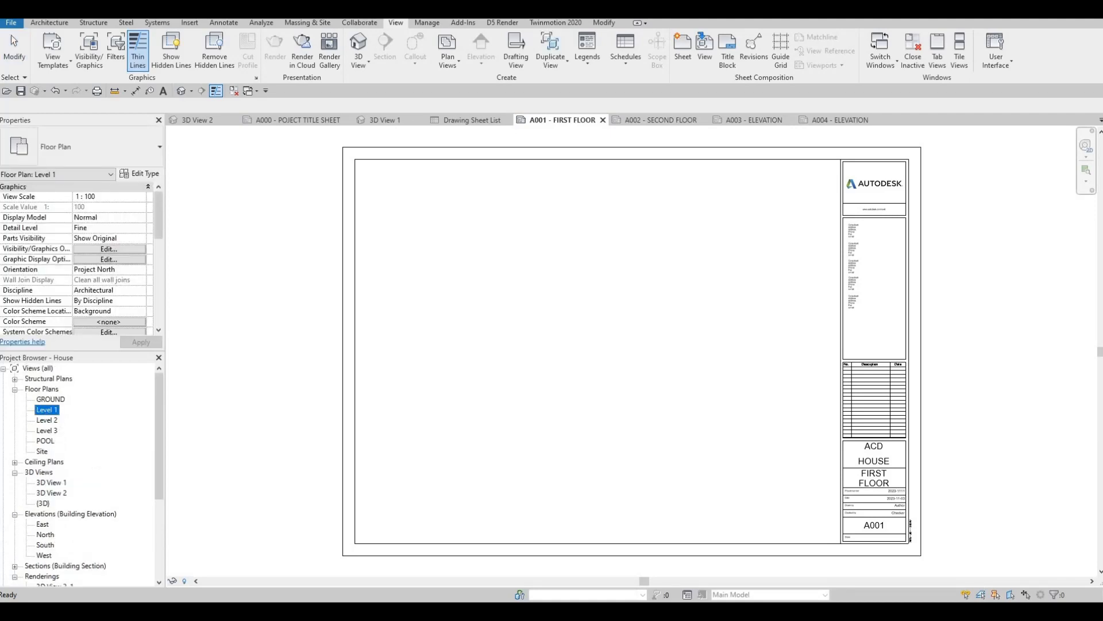
drag(563, 303, 587, 327)
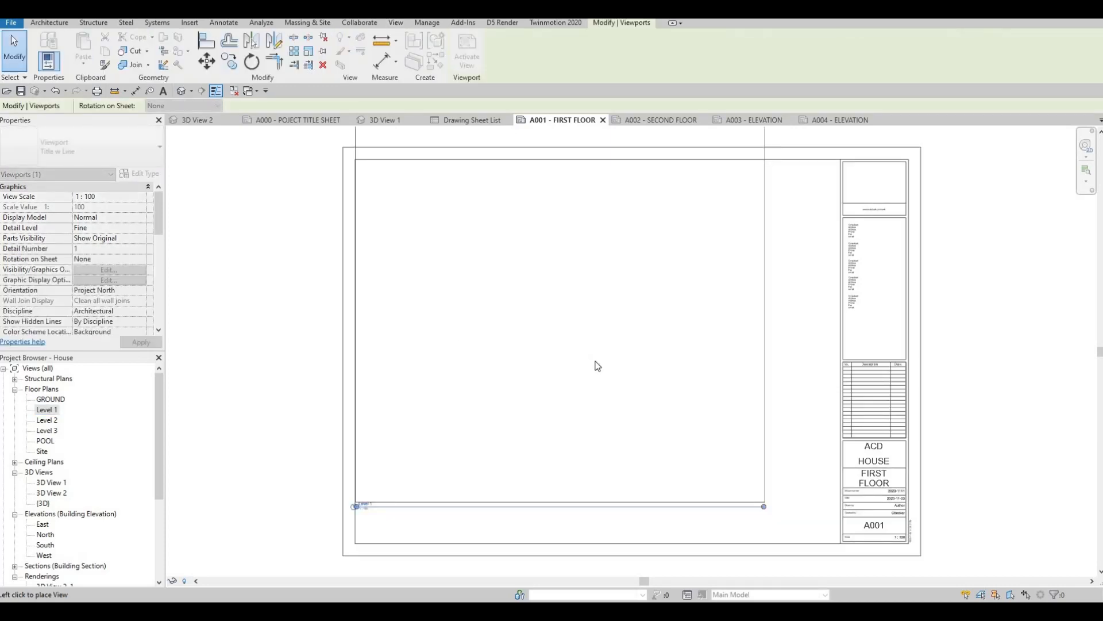
click(597, 369)
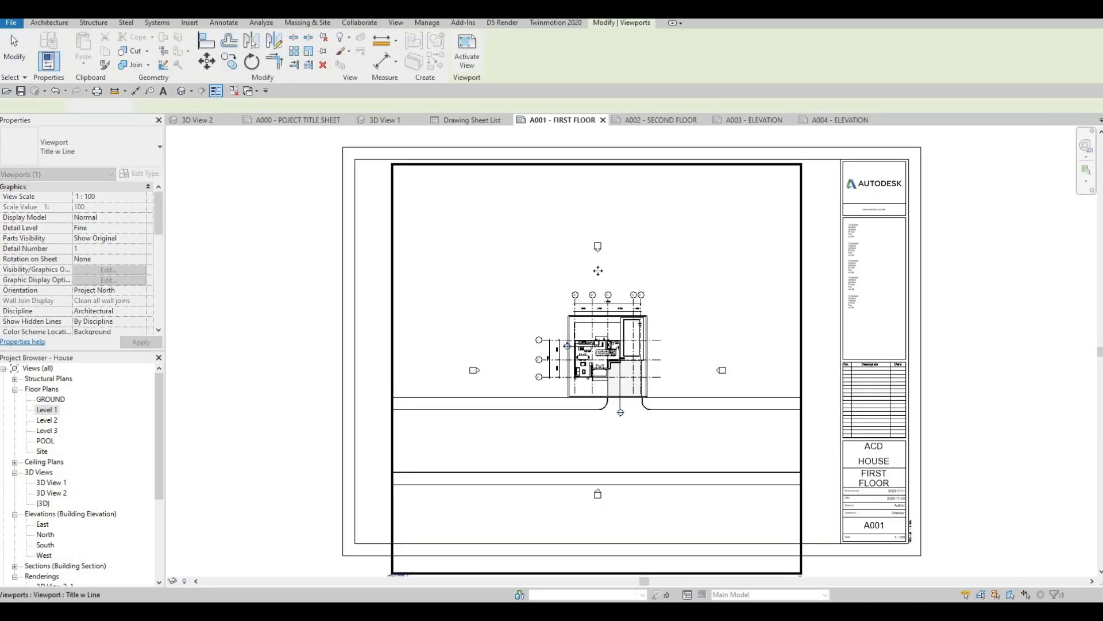
Delete the oversized Level 1 viewport from the A001 FIRST FLOOR sheet
middle_drag(596, 337, 574, 265)
scroll(574, 265, down, 1)
middle_drag(667, 392, 656, 449)
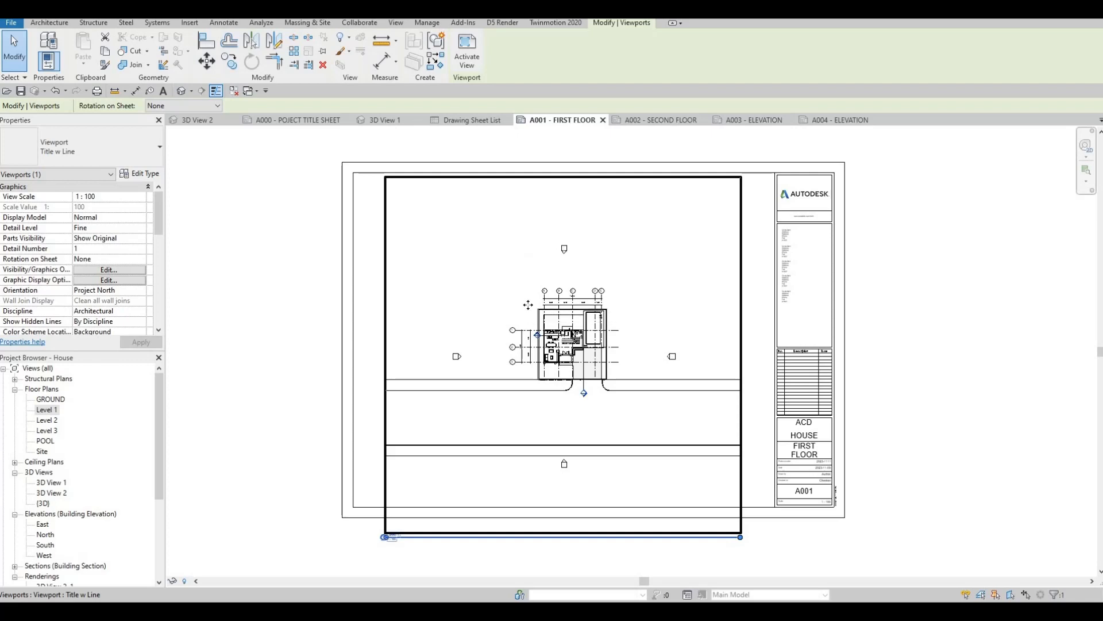
key(Delete)
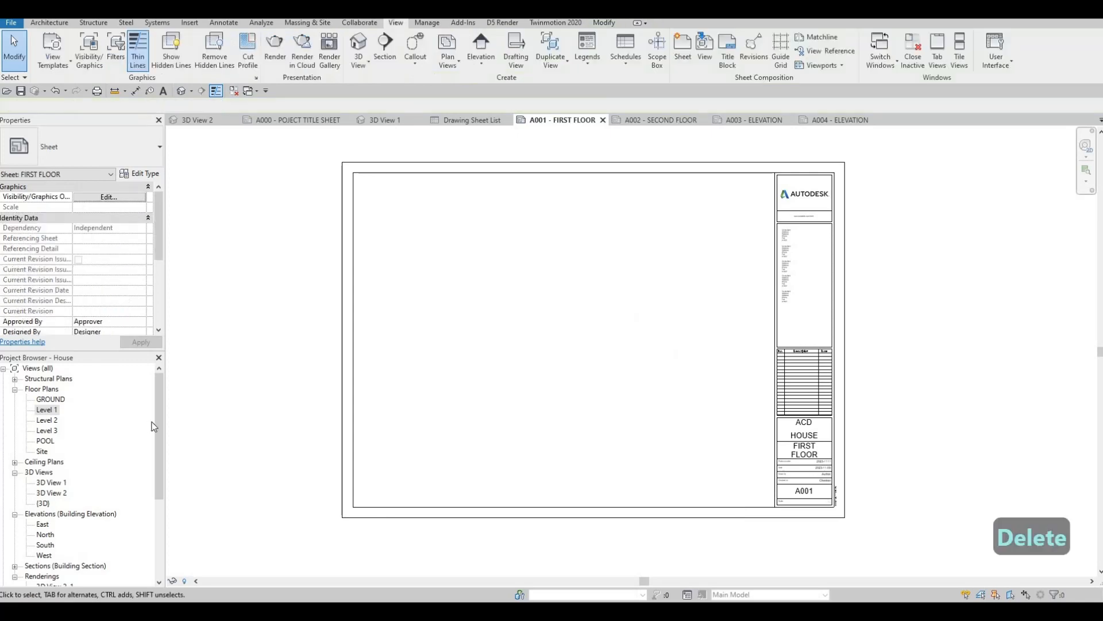
Open the Level 1 floor plan and set its view scale to 1 : 50
double_click(46, 410)
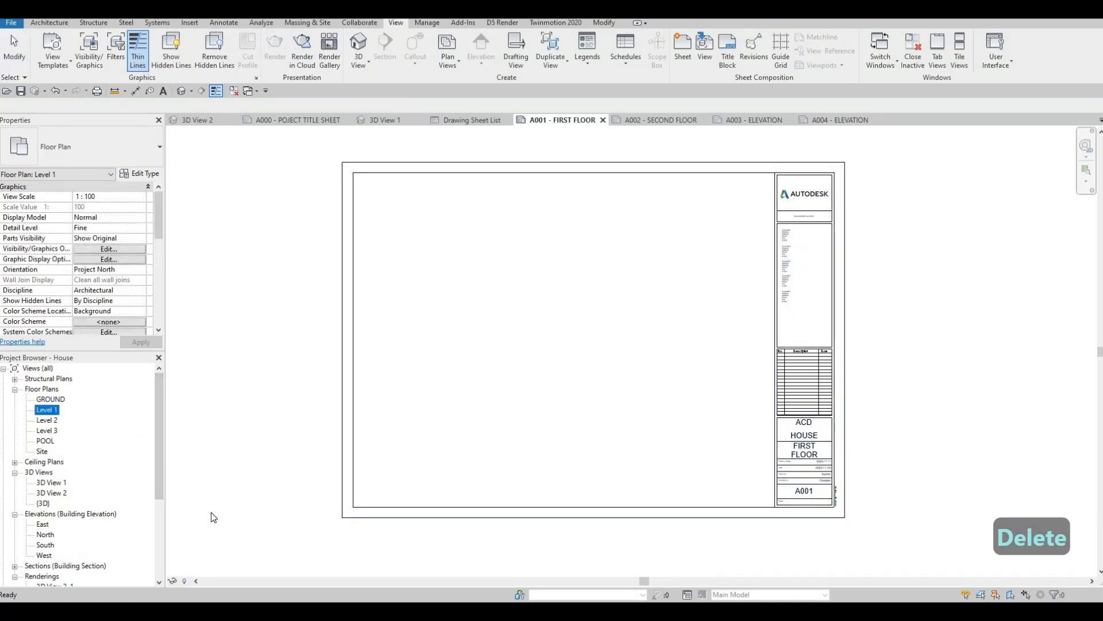
click(190, 581)
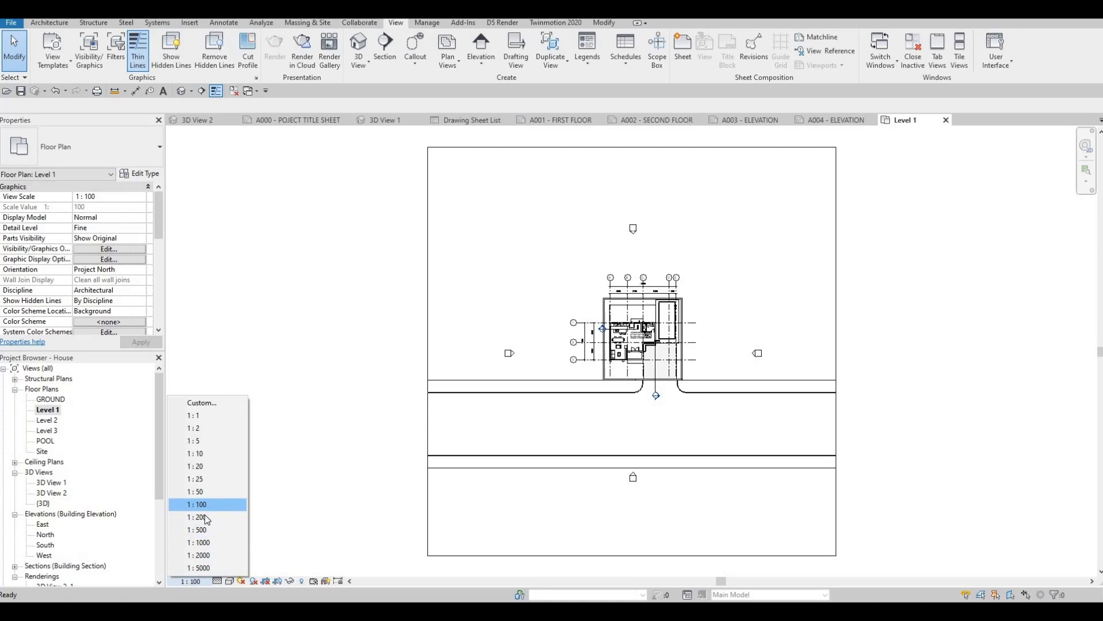
click(205, 492)
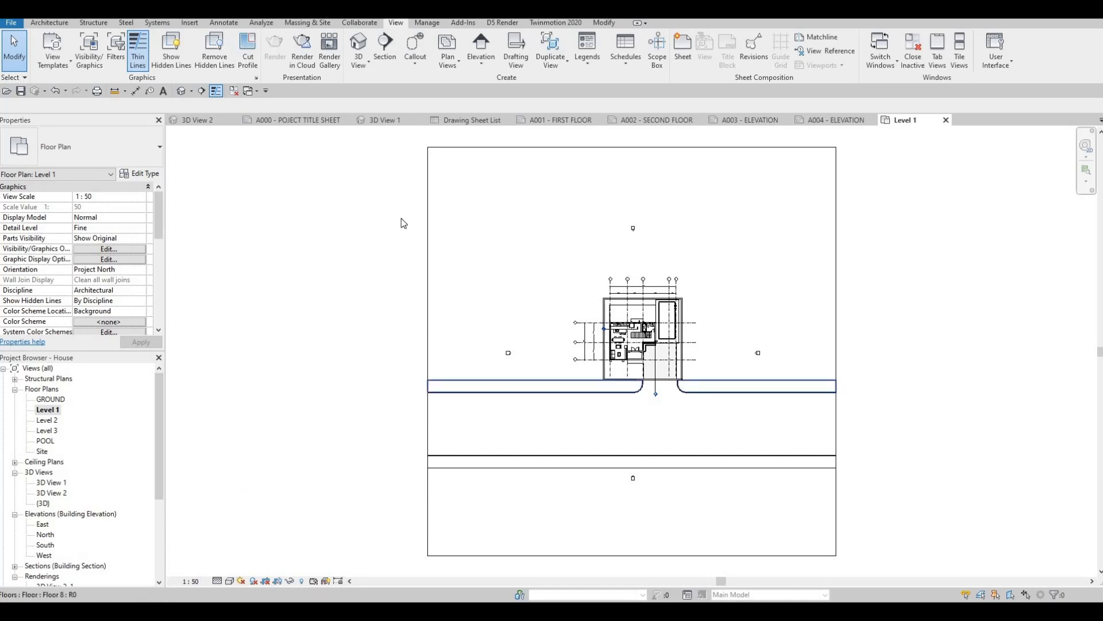
Try the 1 : 50 Level 1 plan on the A001 sheet, compare its extent with the border, and delete the viewport
click(561, 120)
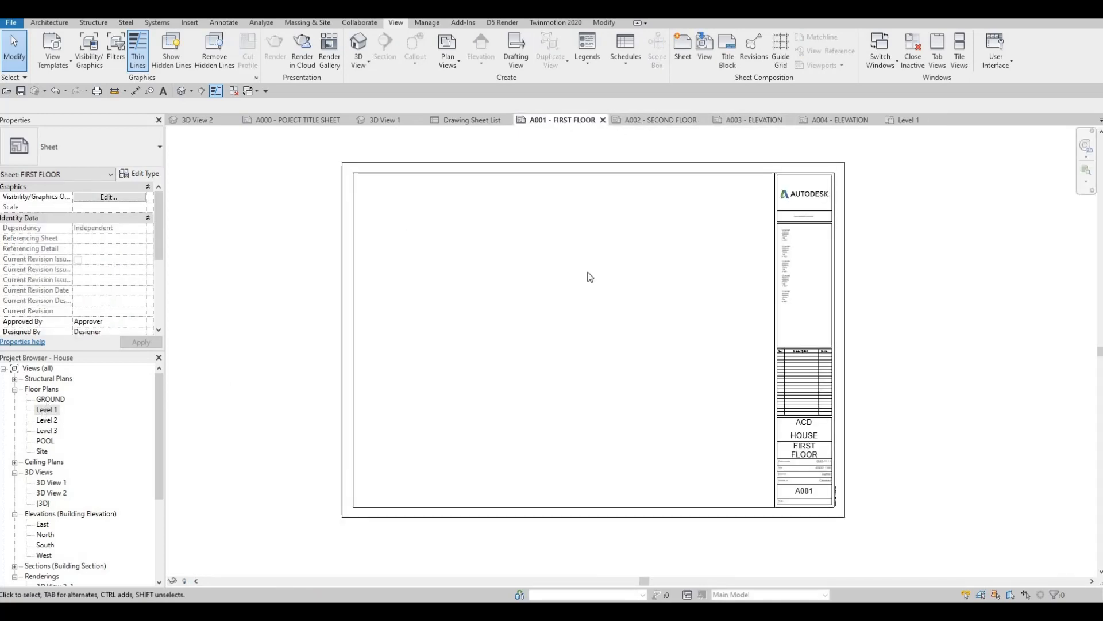
drag(47, 410, 574, 303)
click(574, 290)
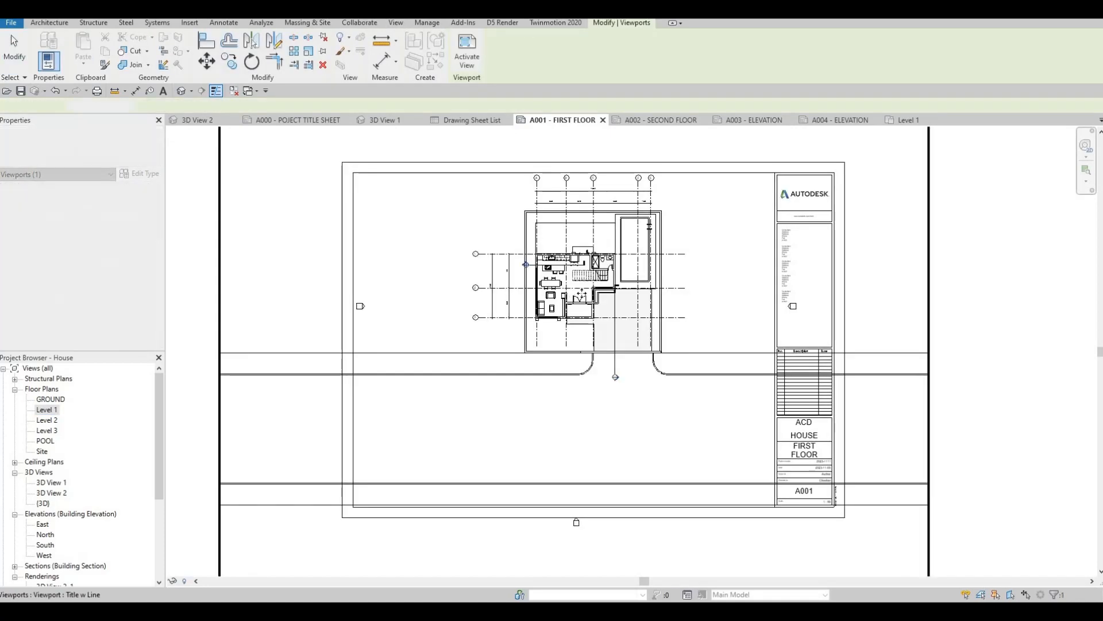
scroll(512, 356, down, 2)
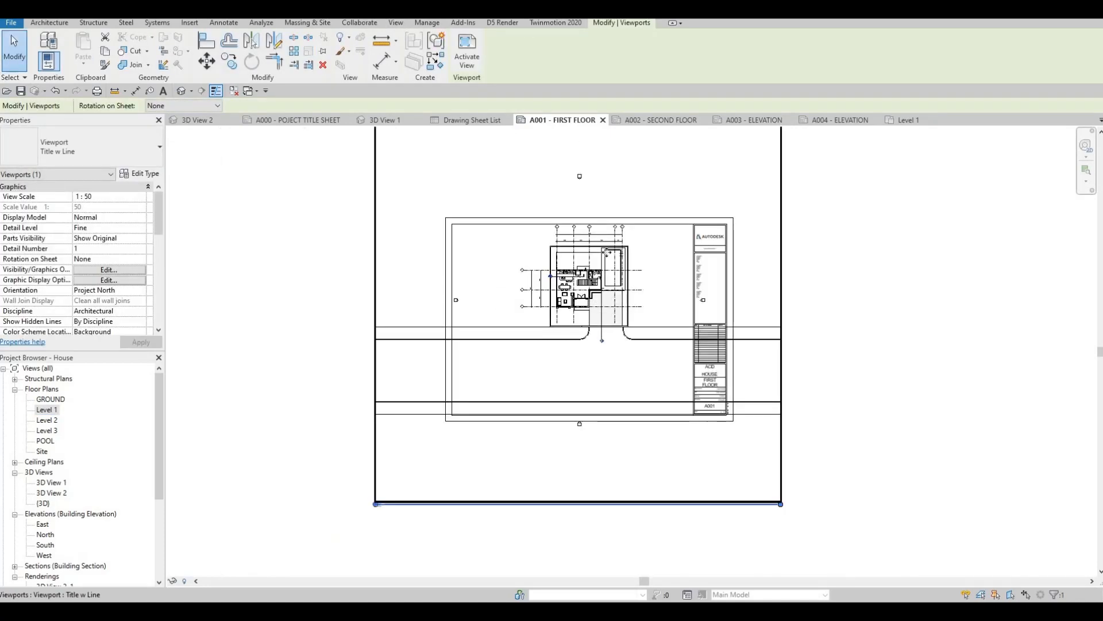
scroll(457, 189, up, 1)
scroll(456, 189, down, 1)
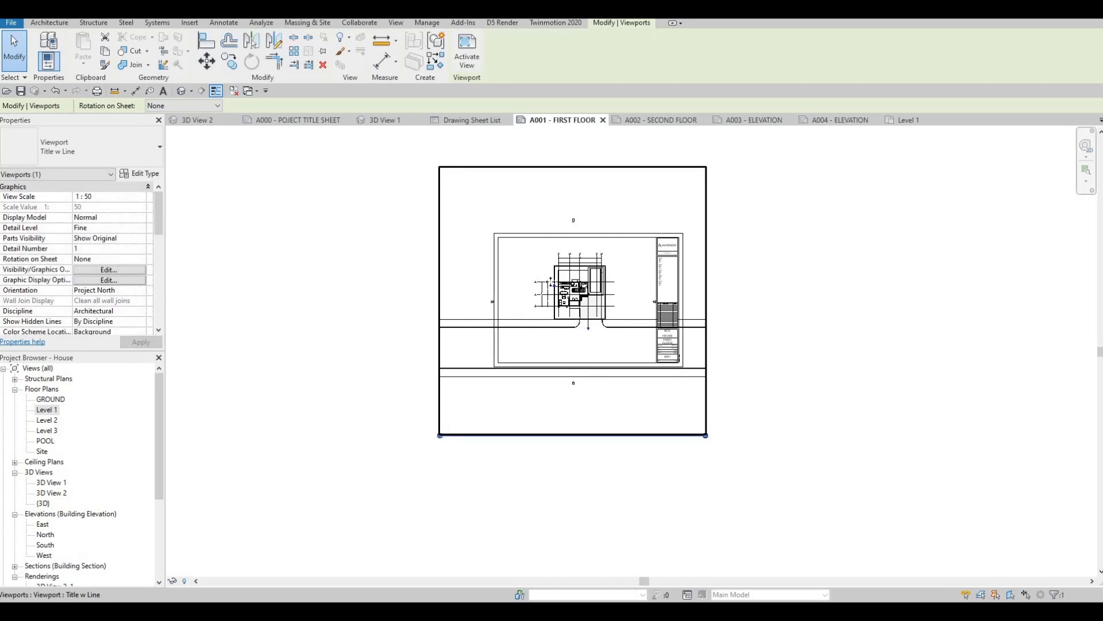
key(Delete)
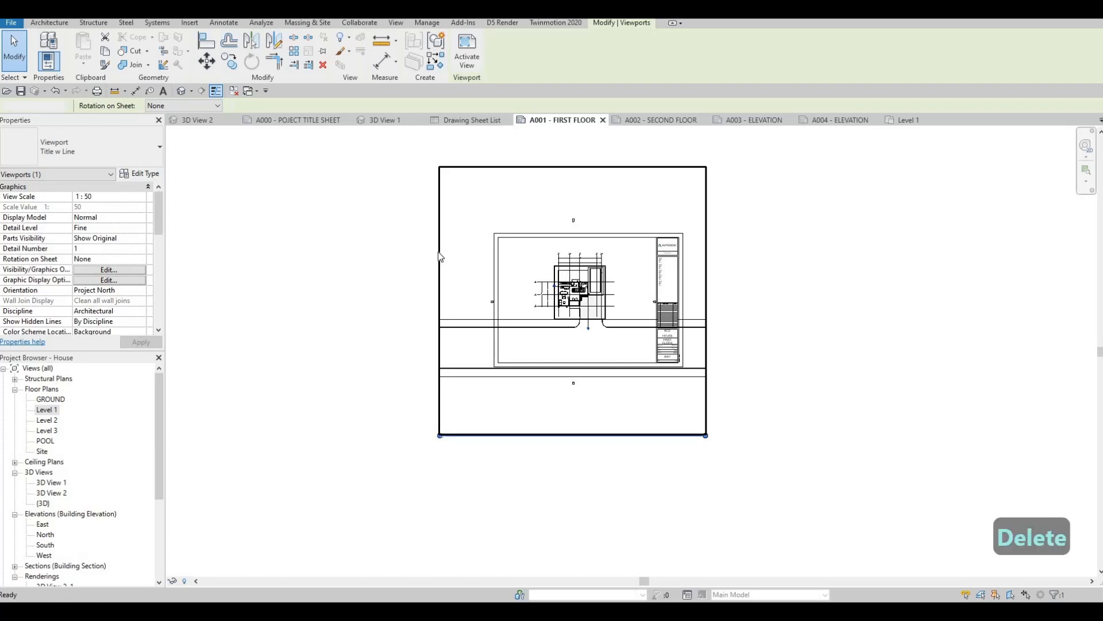
In the Level 1 floor plan, enable Crop View, Crop Region Visible and Annotation Crop
double_click(46, 409)
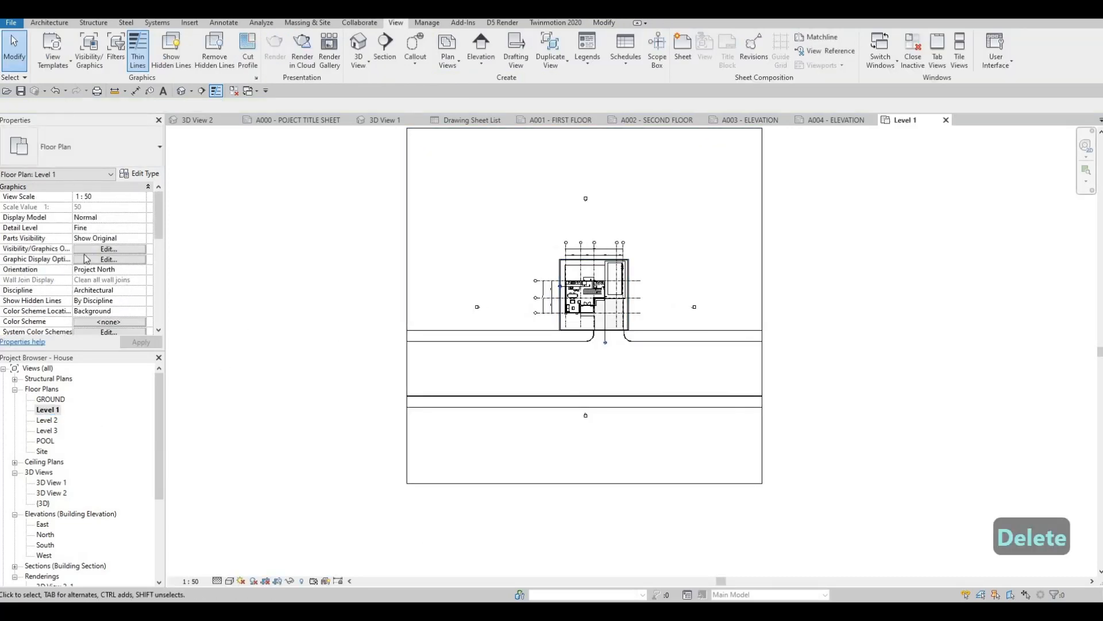
scroll(84, 259, down, 3)
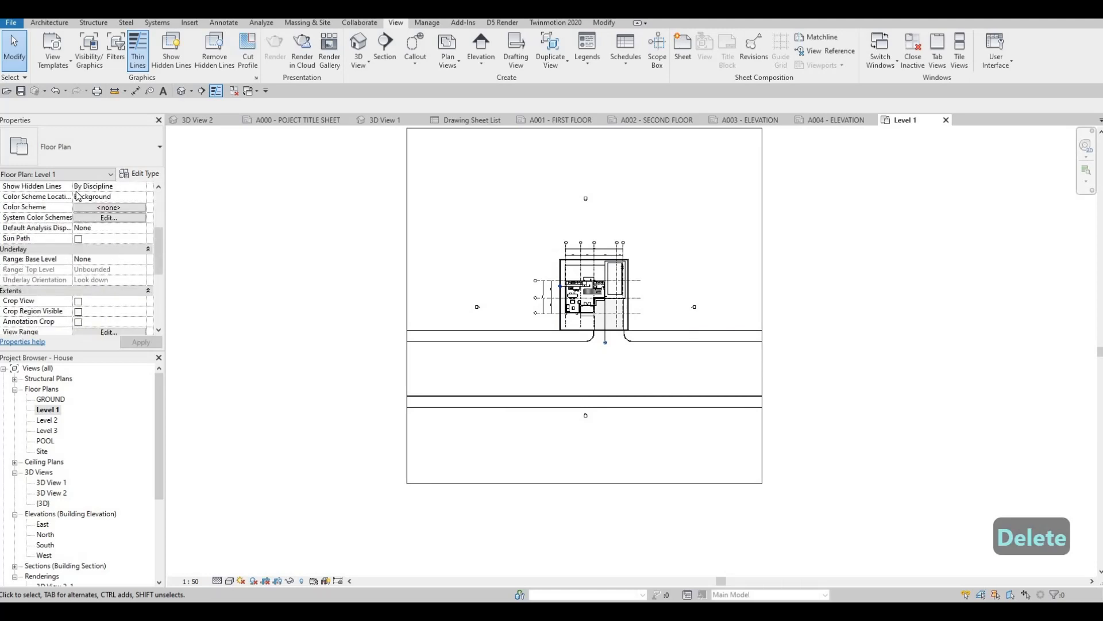
scroll(84, 281, down, 1)
click(78, 270)
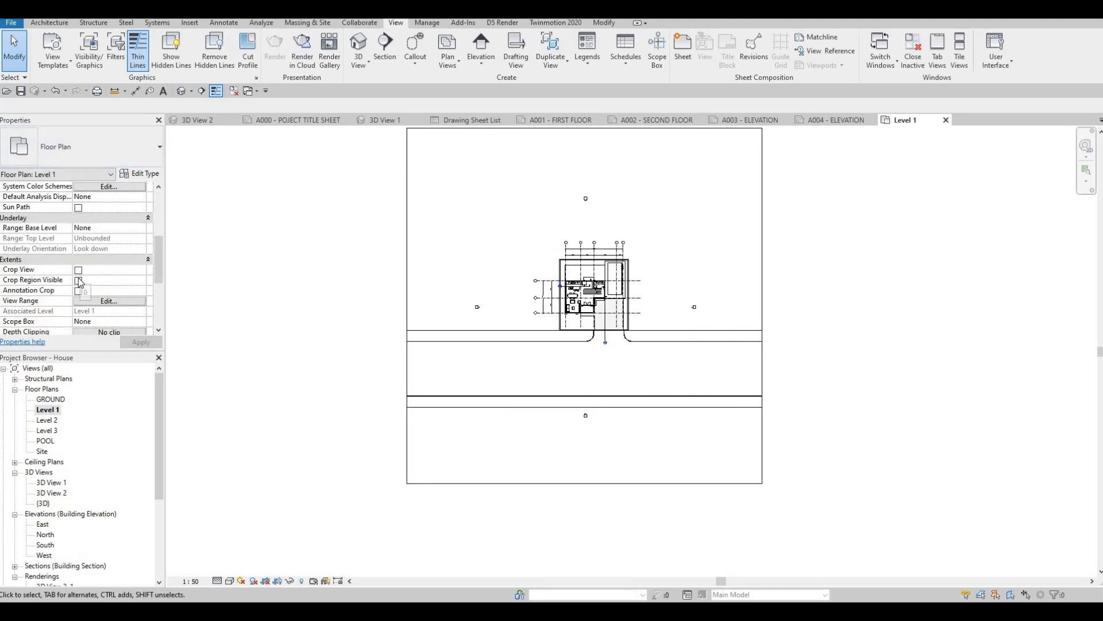
click(21, 284)
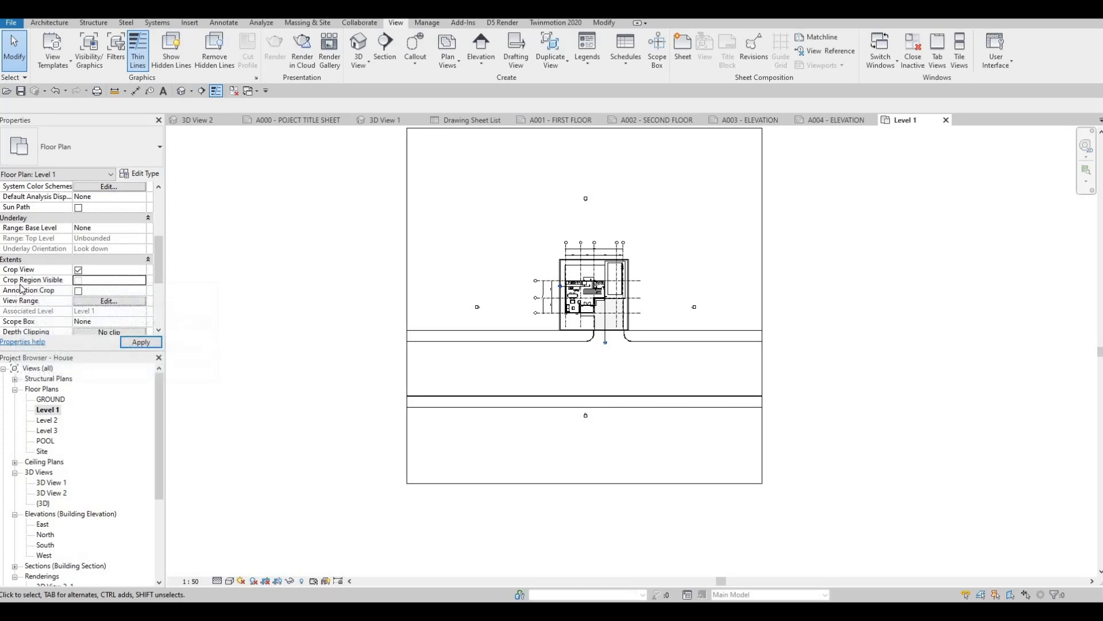
click(78, 281)
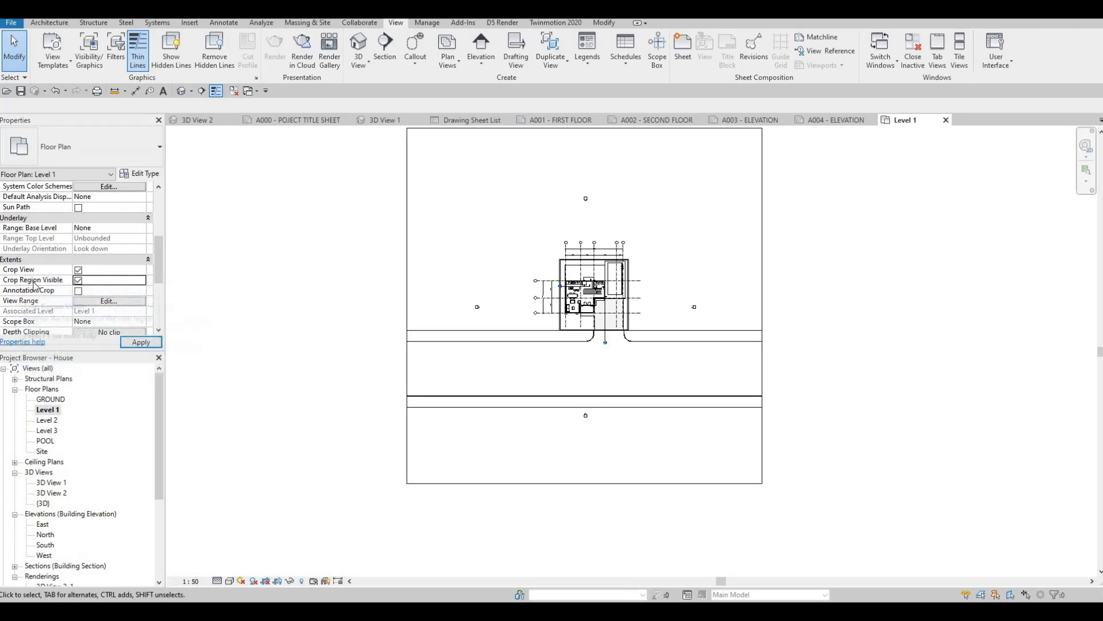
click(78, 291)
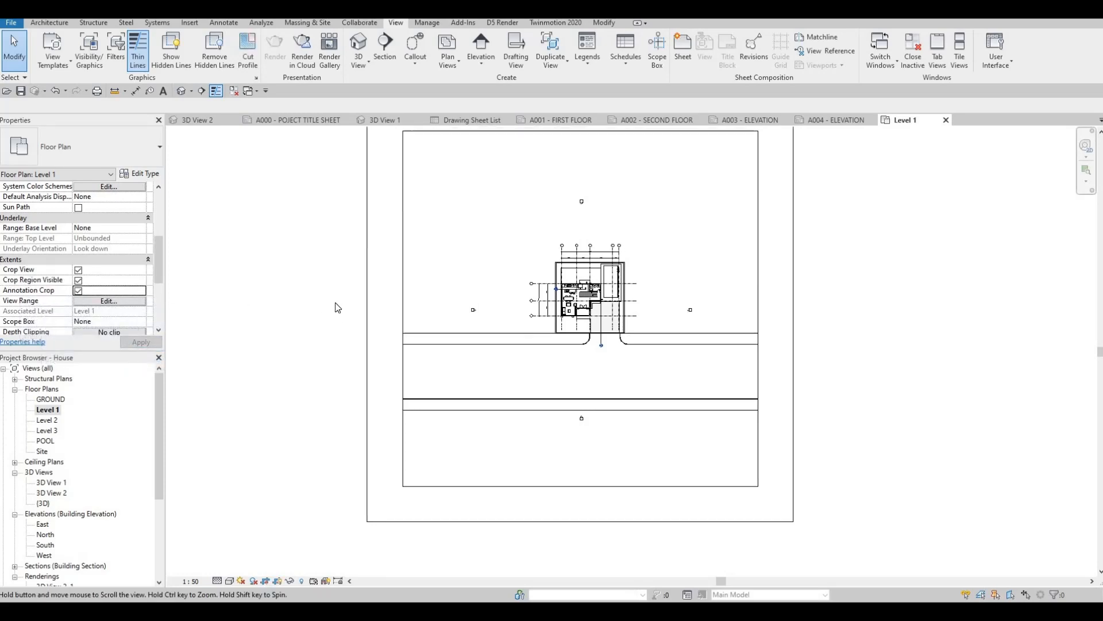
Shrink the Level 1 crop region on all four sides to closely frame the house, its grid bubbles and the driveway entrance
scroll(337, 305, down, 2)
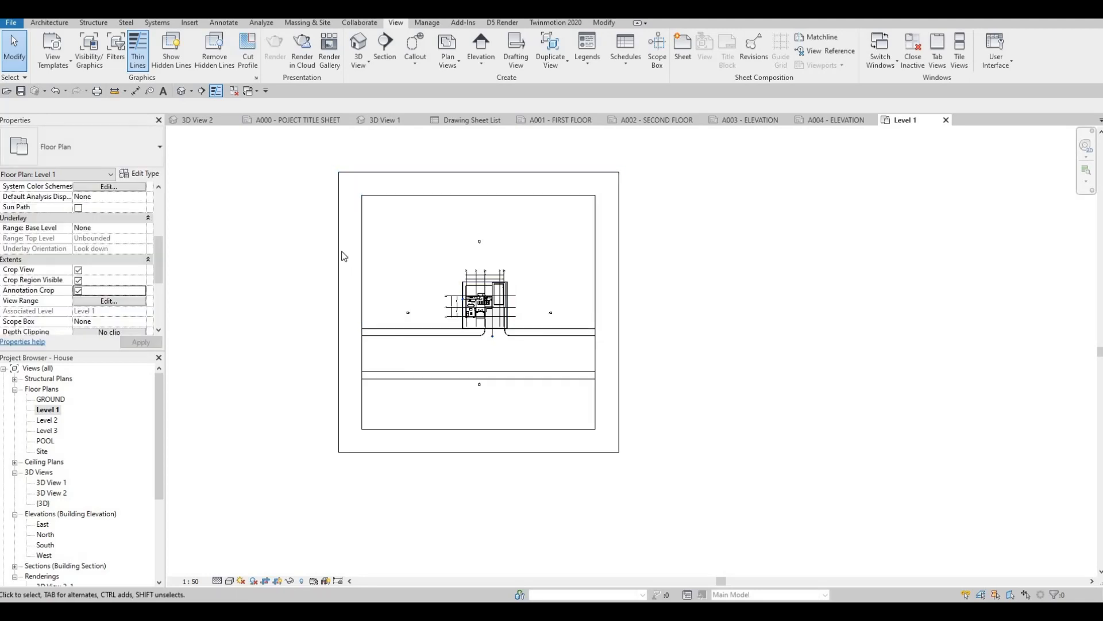
click(474, 172)
drag(481, 179, 344, 365)
drag(436, 317, 442, 314)
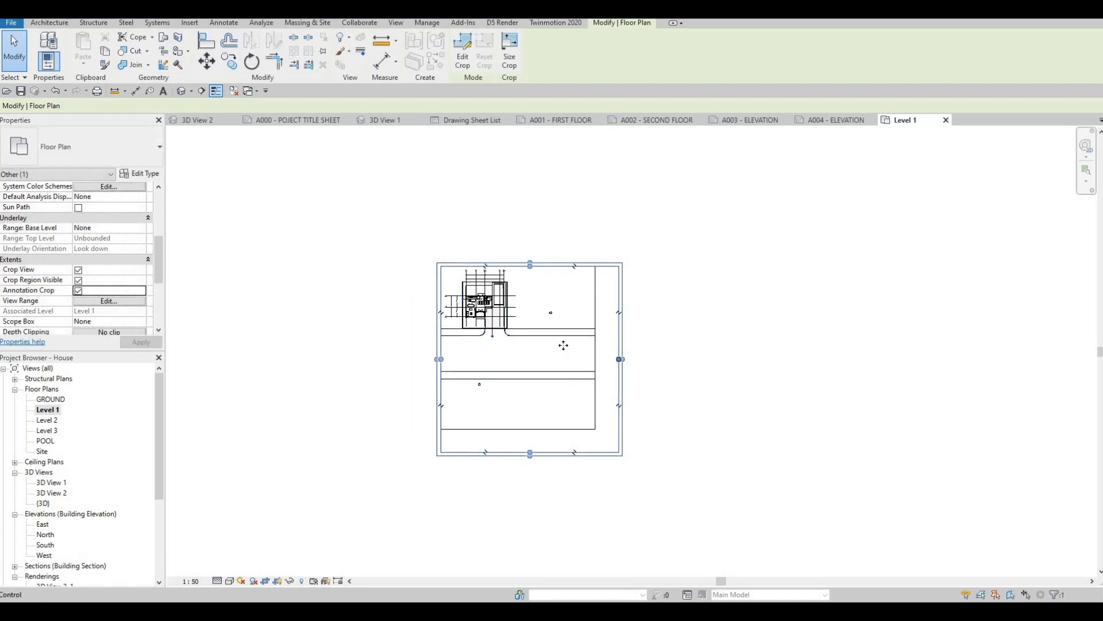
drag(520, 342, 518, 344)
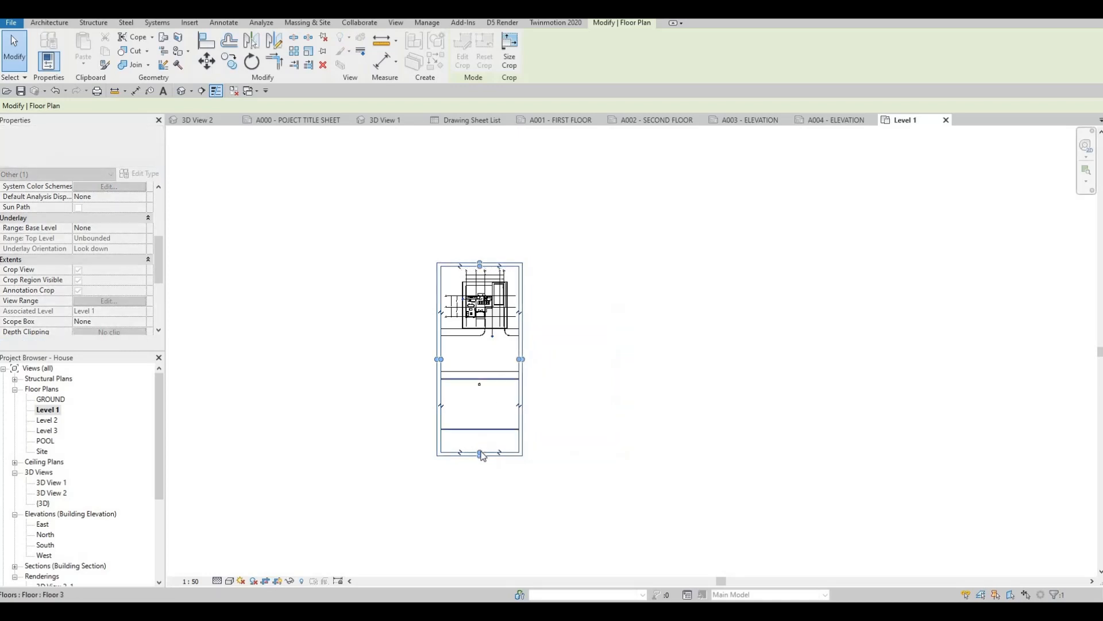
drag(480, 453, 478, 341)
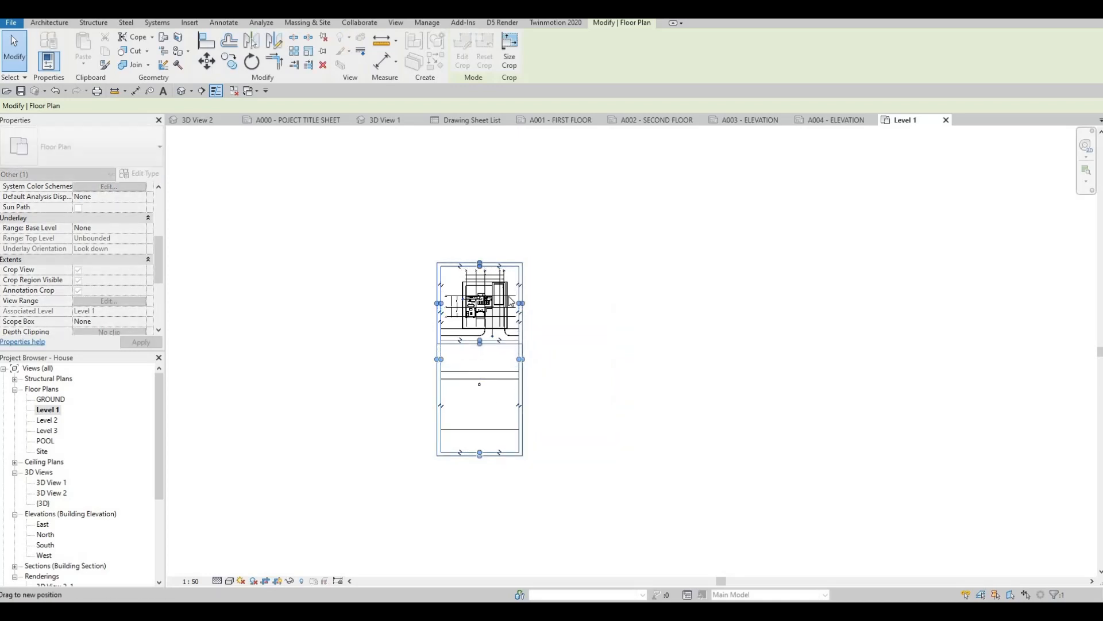
scroll(490, 323, up, 5)
middle_drag(491, 323, 467, 372)
scroll(443, 382, up, 3)
scroll(421, 403, down, 1)
scroll(452, 379, down, 1)
key(Escape)
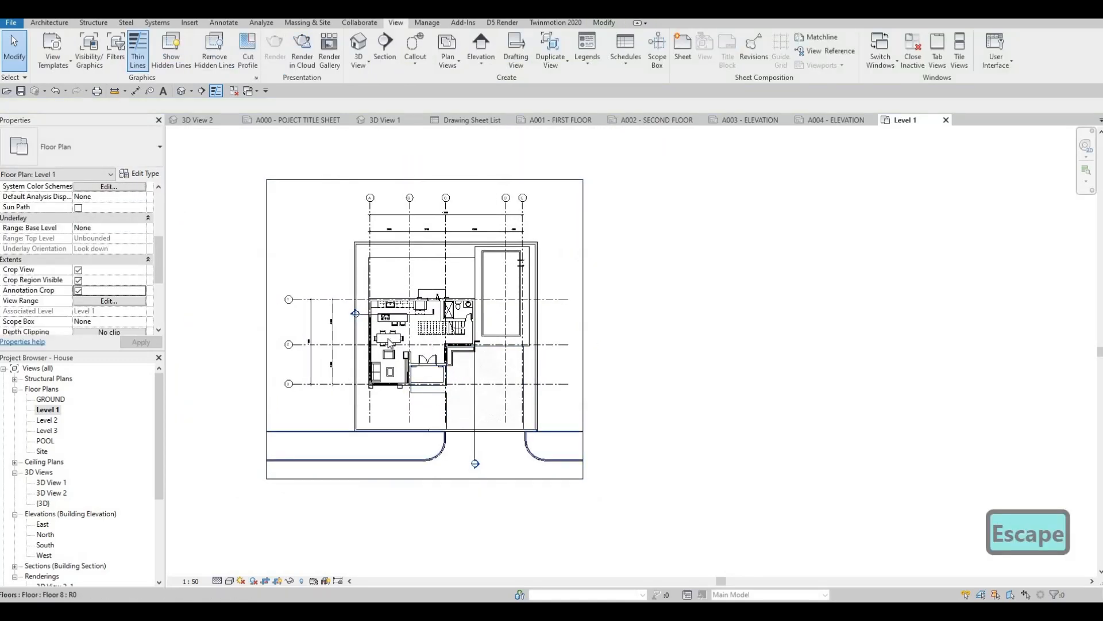
middle_drag(358, 383, 355, 332)
scroll(359, 333, down, 1)
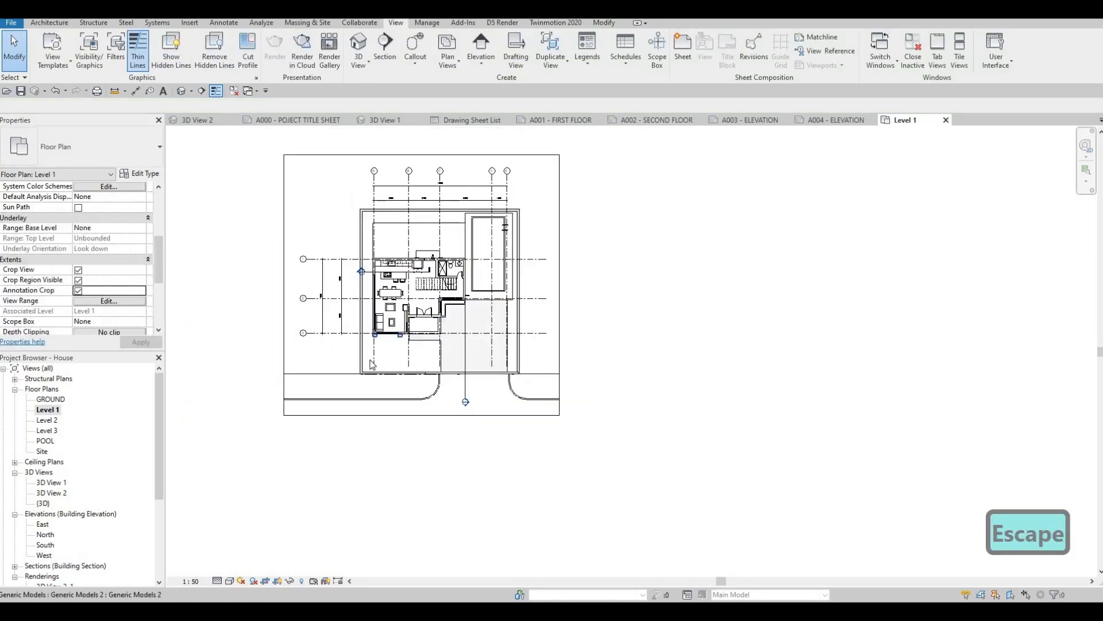
Place the cropped Level 1 floor plan in the upper-left part of the A001 FIRST FLOOR sheet's drawing area
click(559, 122)
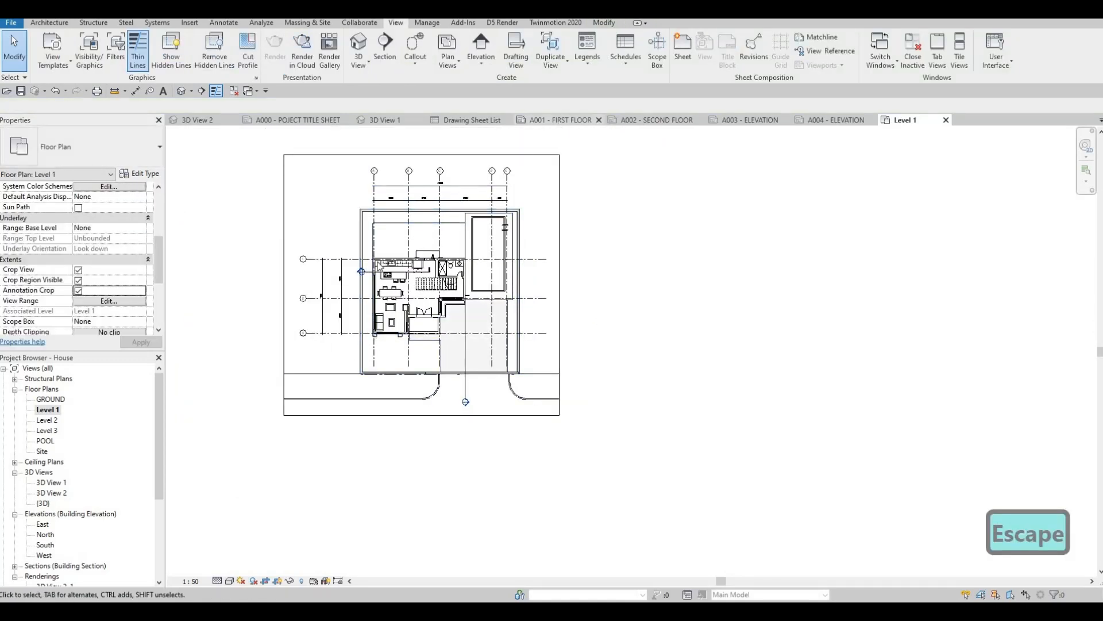
click(46, 411)
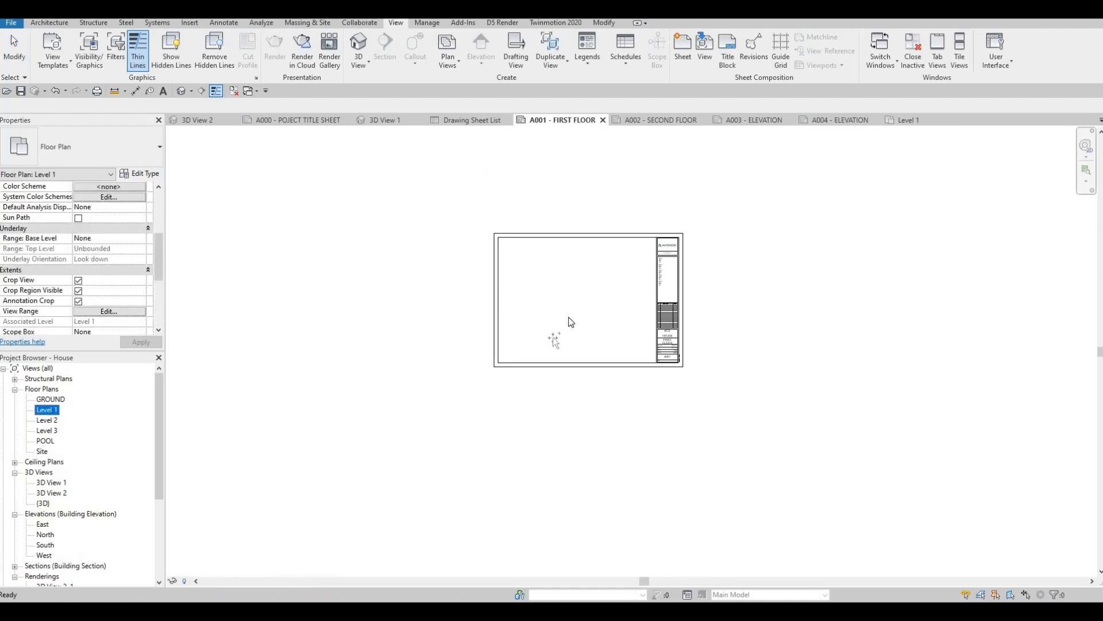
drag(570, 322, 555, 291)
click(583, 296)
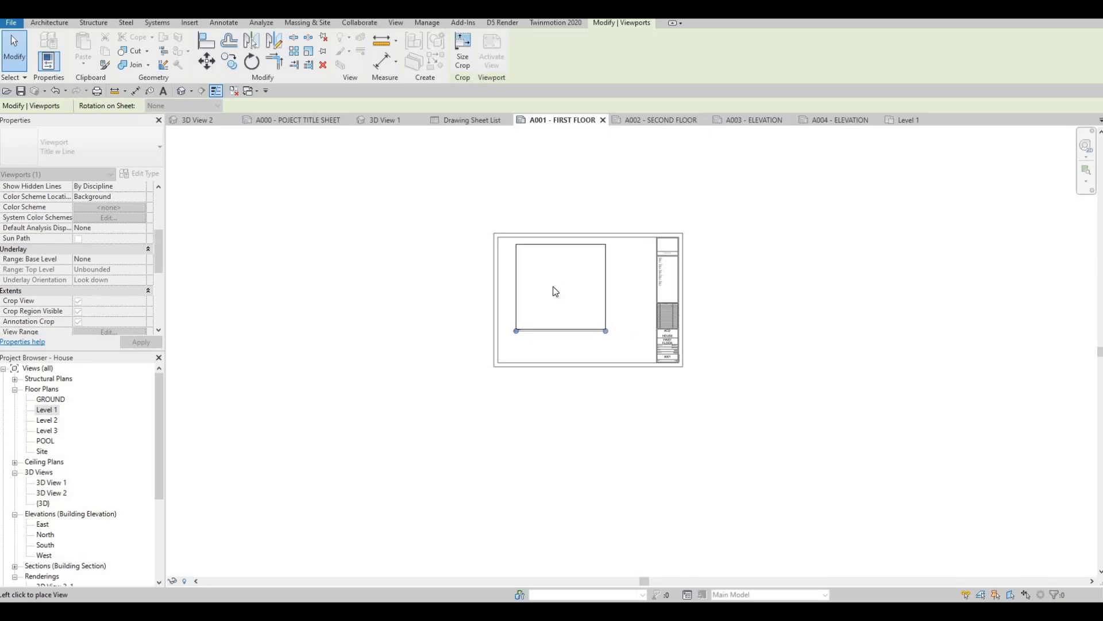
click(554, 287)
scroll(601, 270, up, 4)
key(Escape)
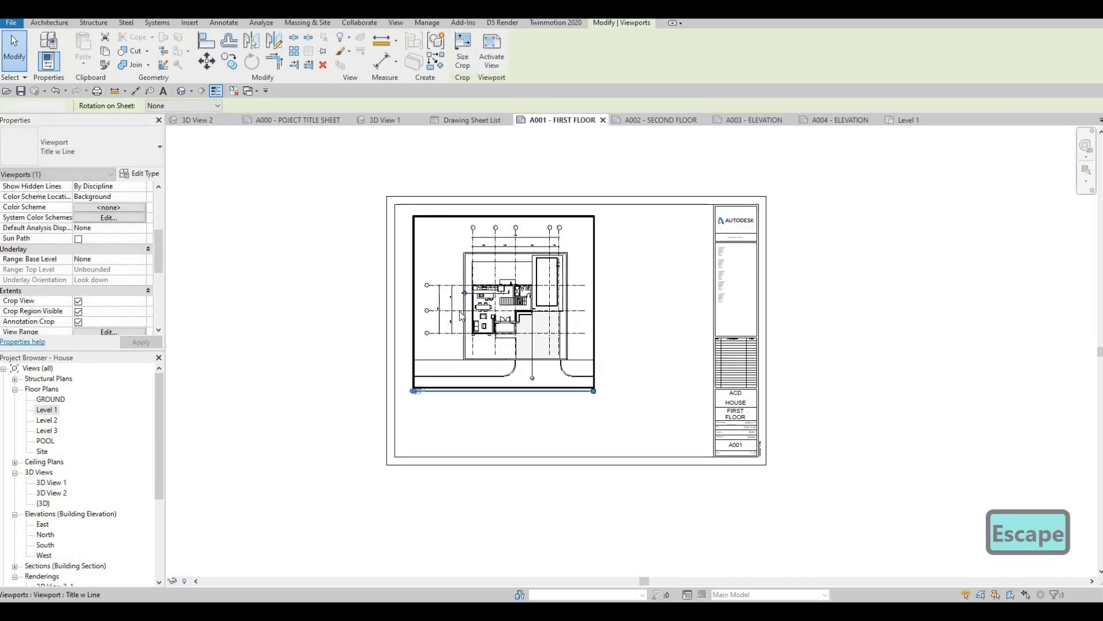
Examine the Level 1 view title on the sheet, the viewport types available for it, and the title block entries
scroll(463, 411, up, 4)
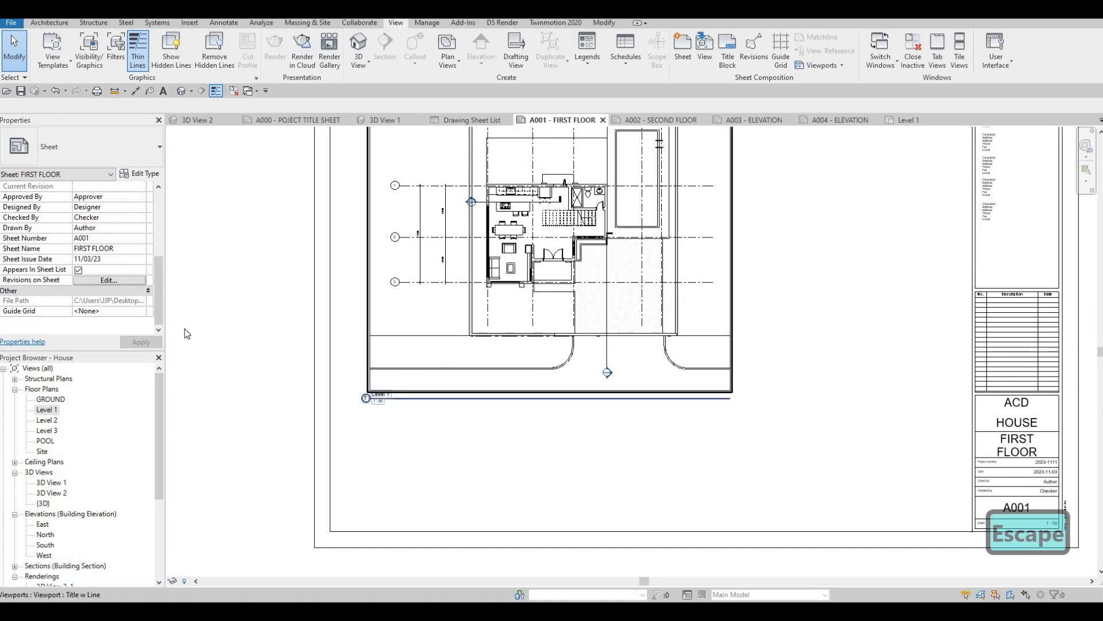
scroll(393, 396, up, 3)
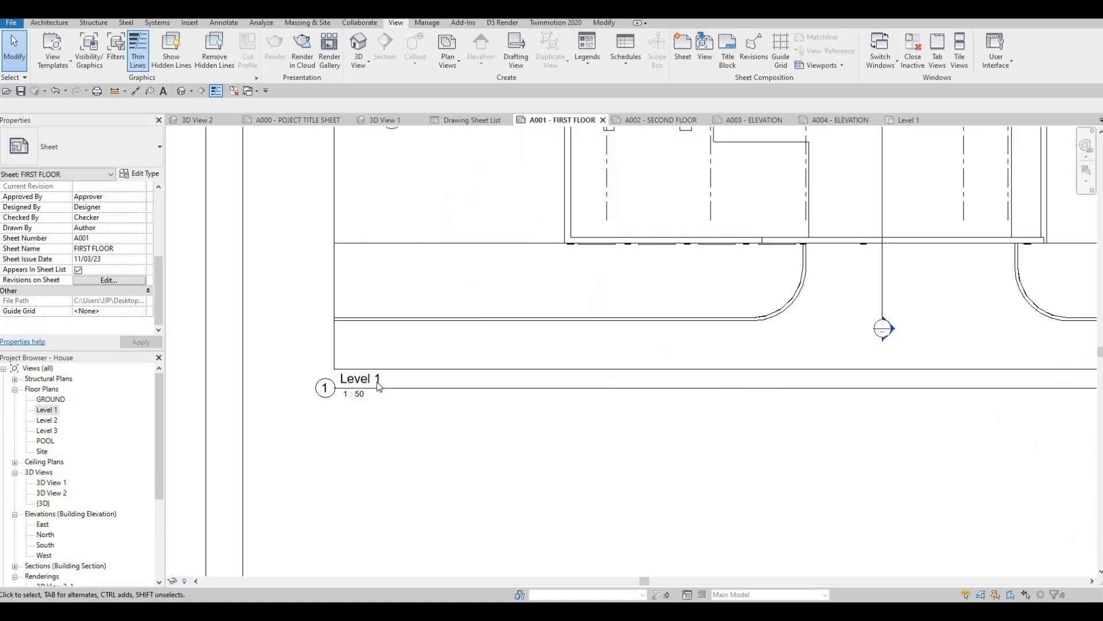
scroll(476, 405, down, 3)
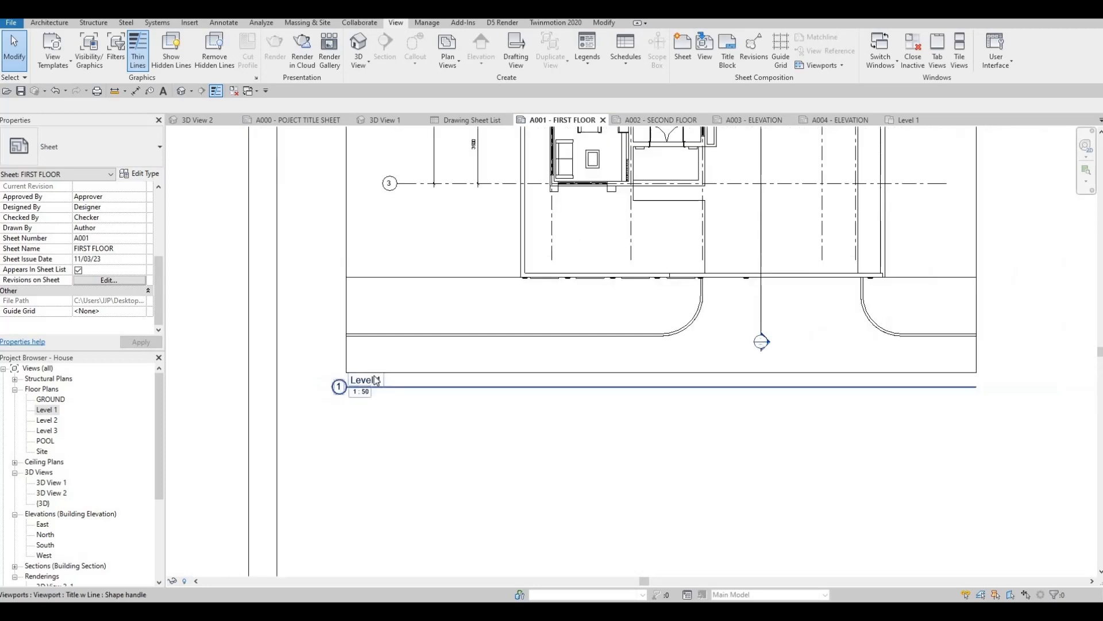
scroll(438, 399, up, 3)
scroll(408, 374, down, 1)
scroll(406, 370, down, 1)
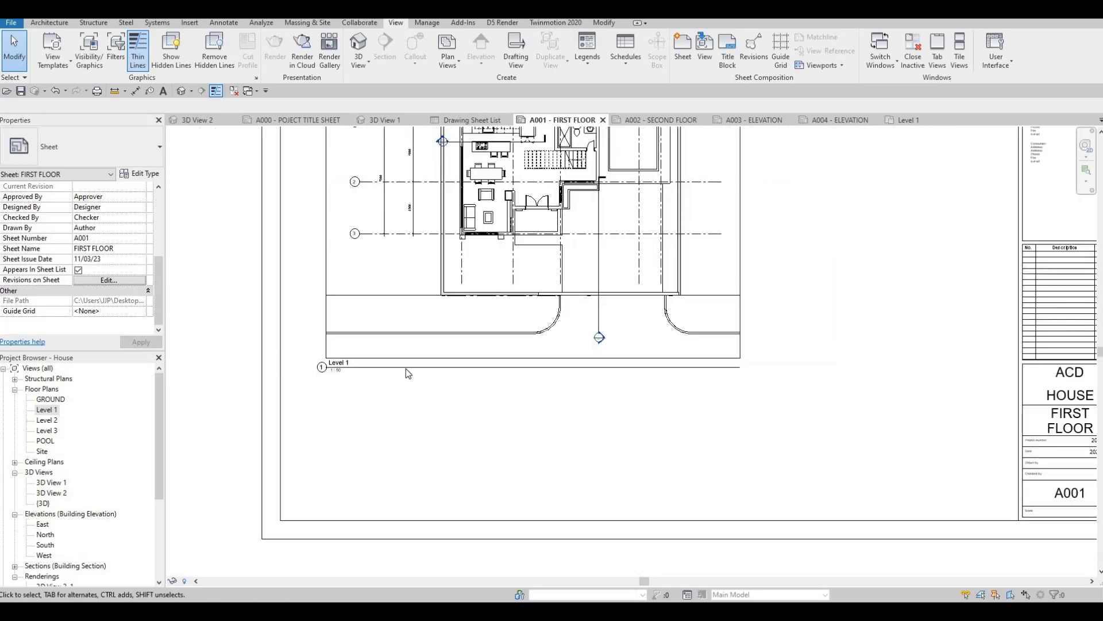
click(406, 367)
click(60, 149)
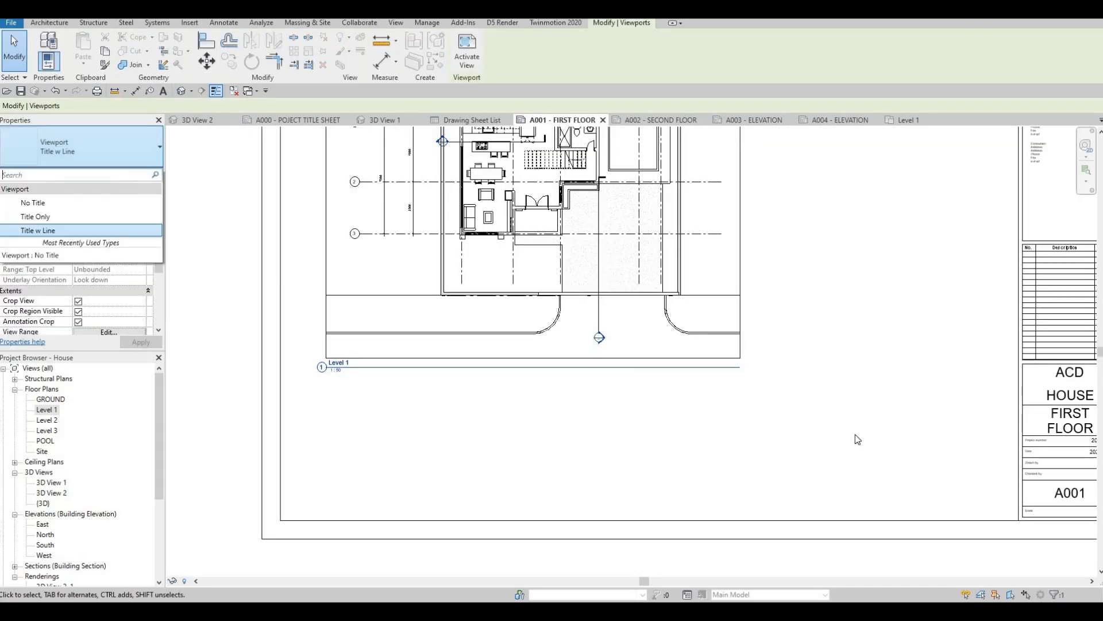
key(Escape)
middle_drag(985, 428, 821, 425)
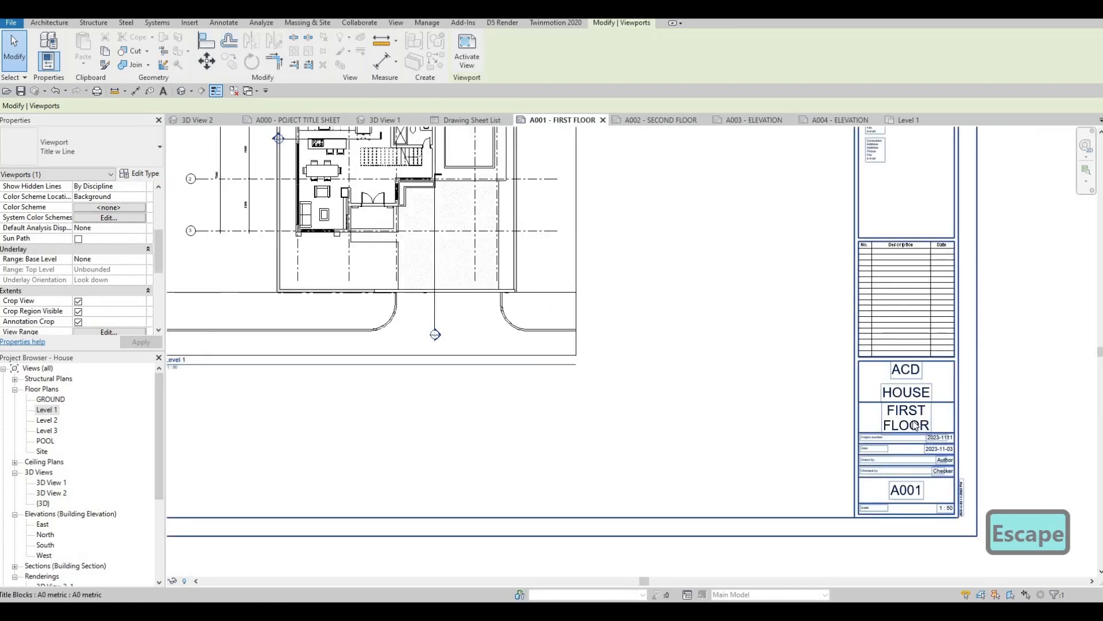
middle_drag(424, 365, 679, 352)
scroll(337, 357, up, 1)
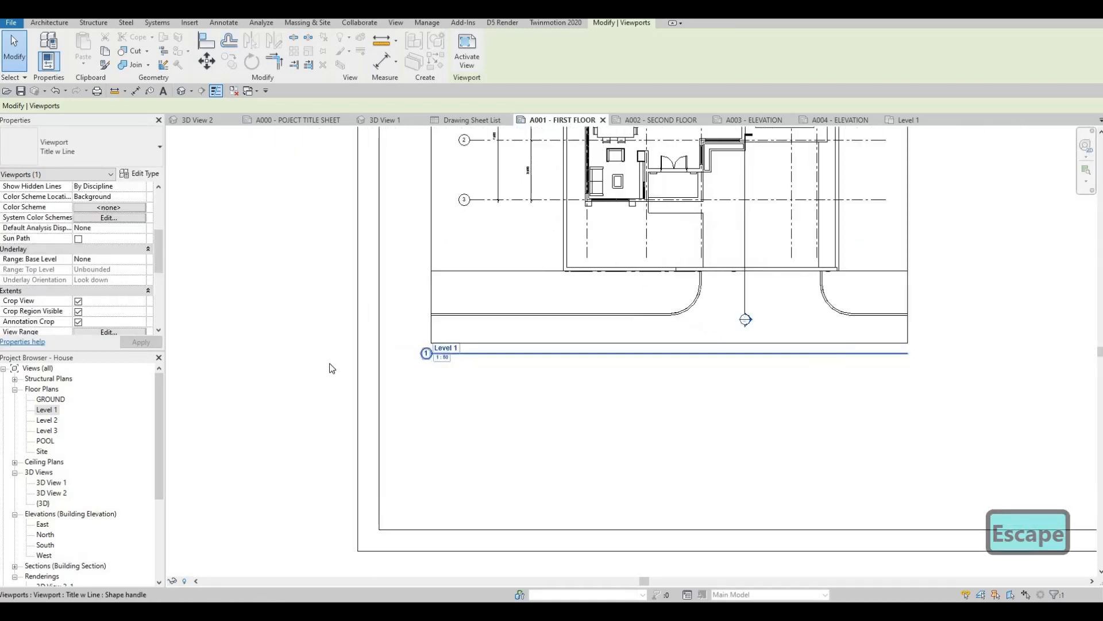
Set the Level 1 floor plan's Title on Sheet to FIRST FLOOR
click(47, 410)
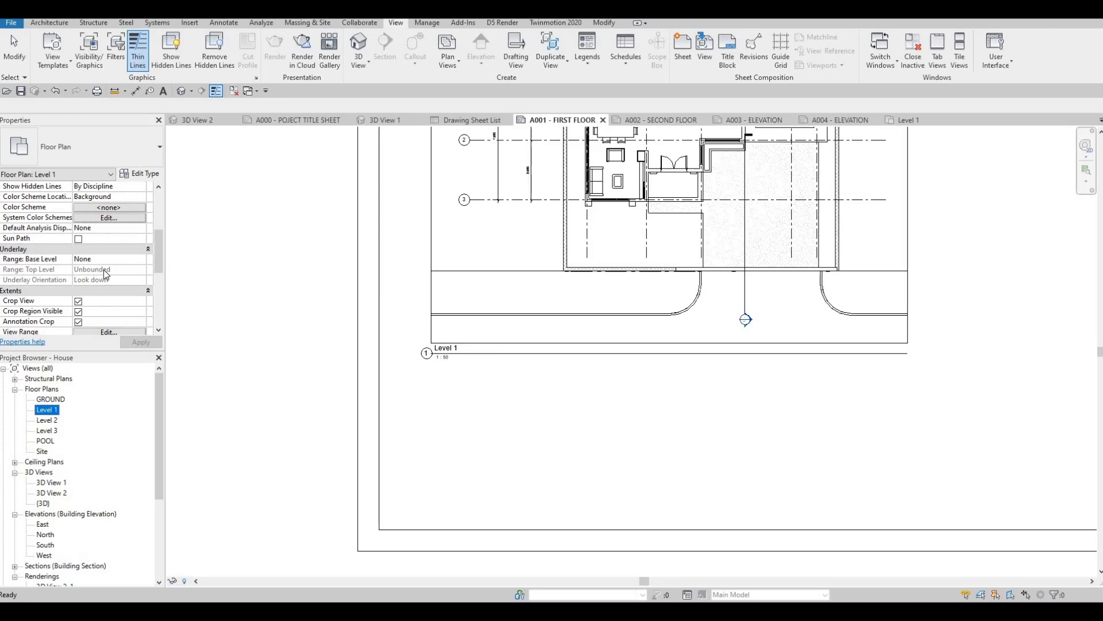
scroll(105, 275, down, 5)
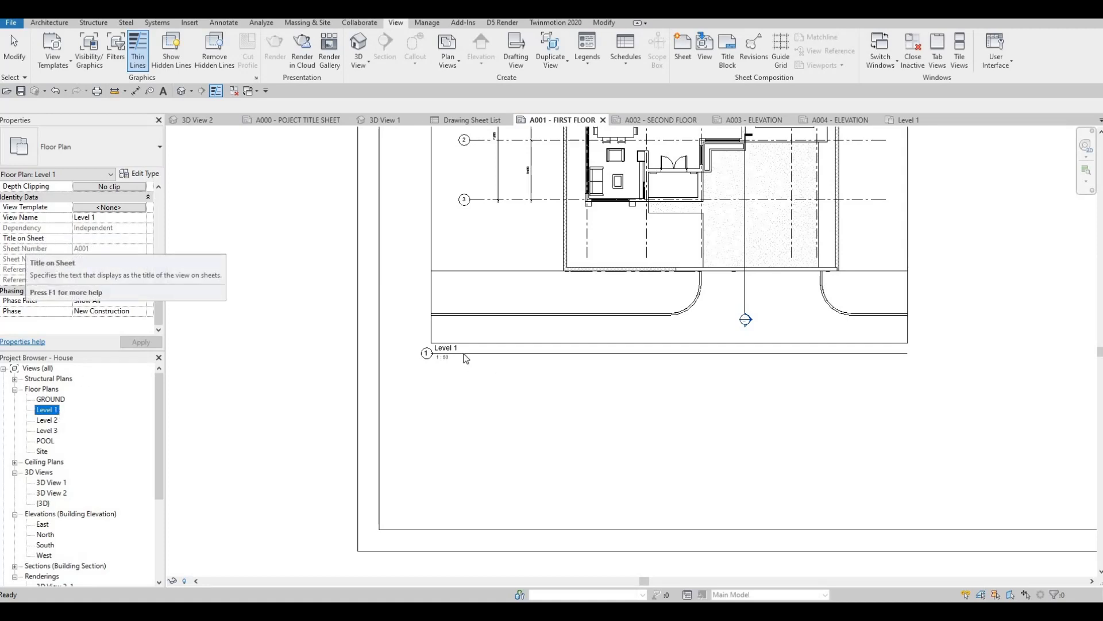
click(78, 238)
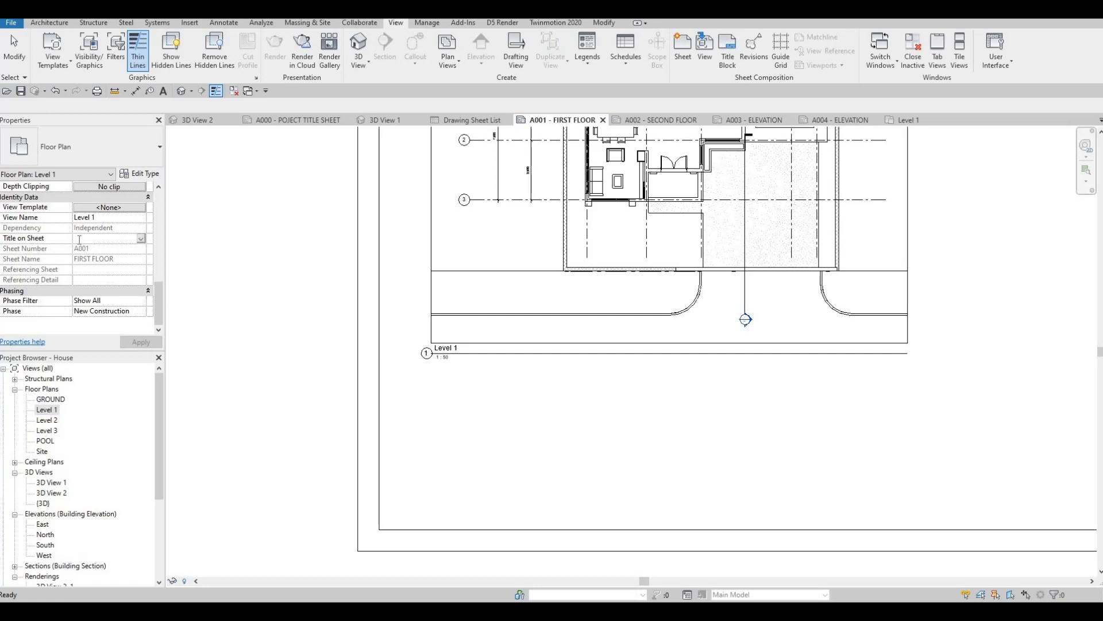
text(FIRST)
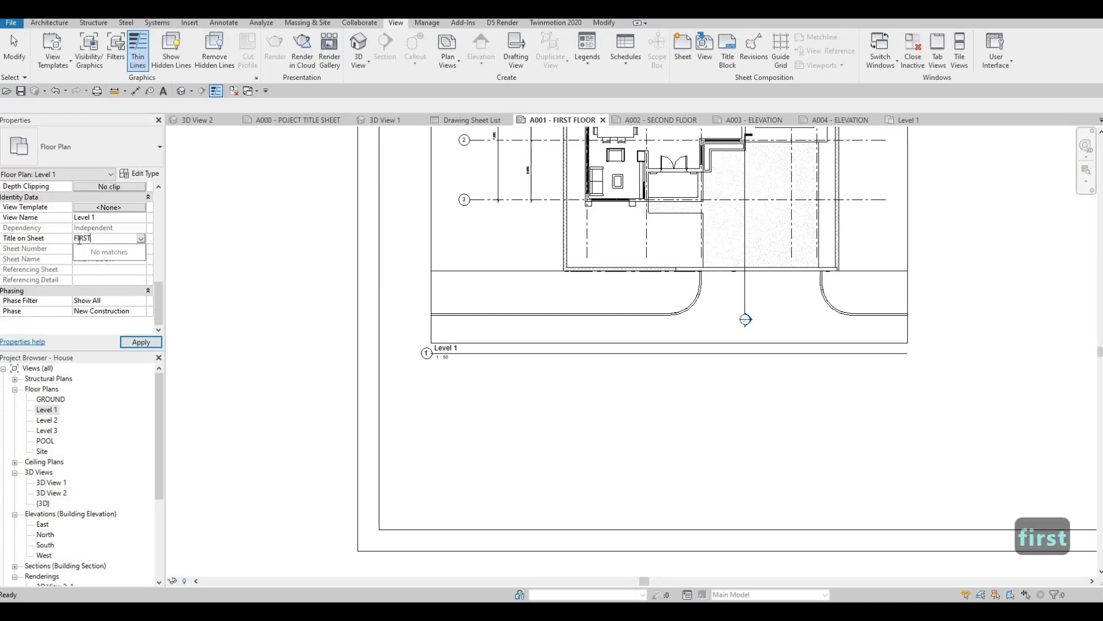
text( FLOOR)
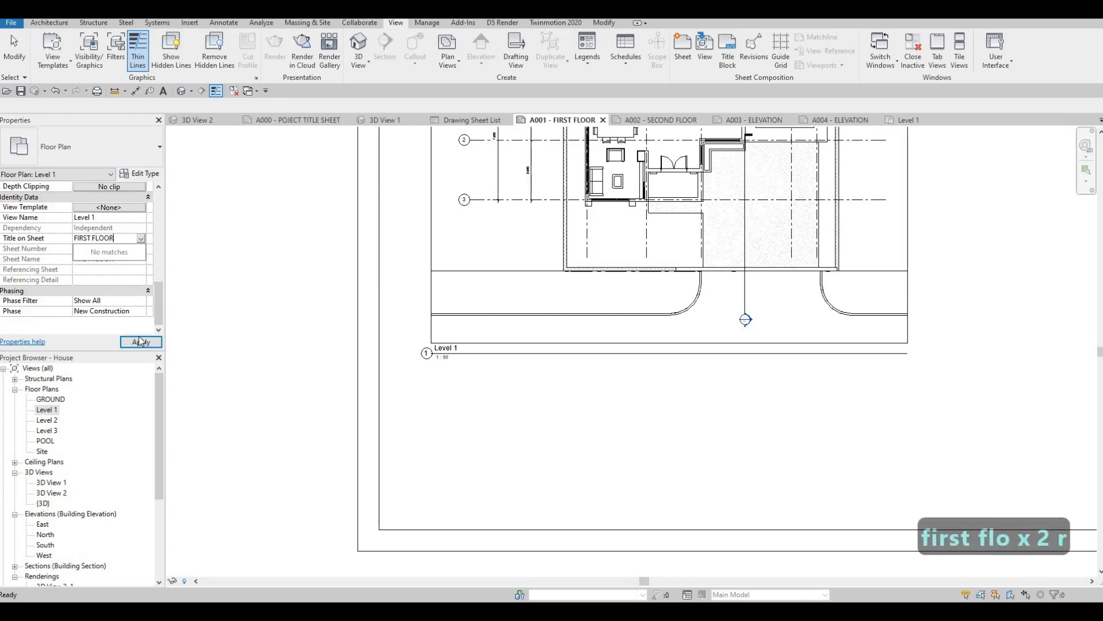
click(140, 342)
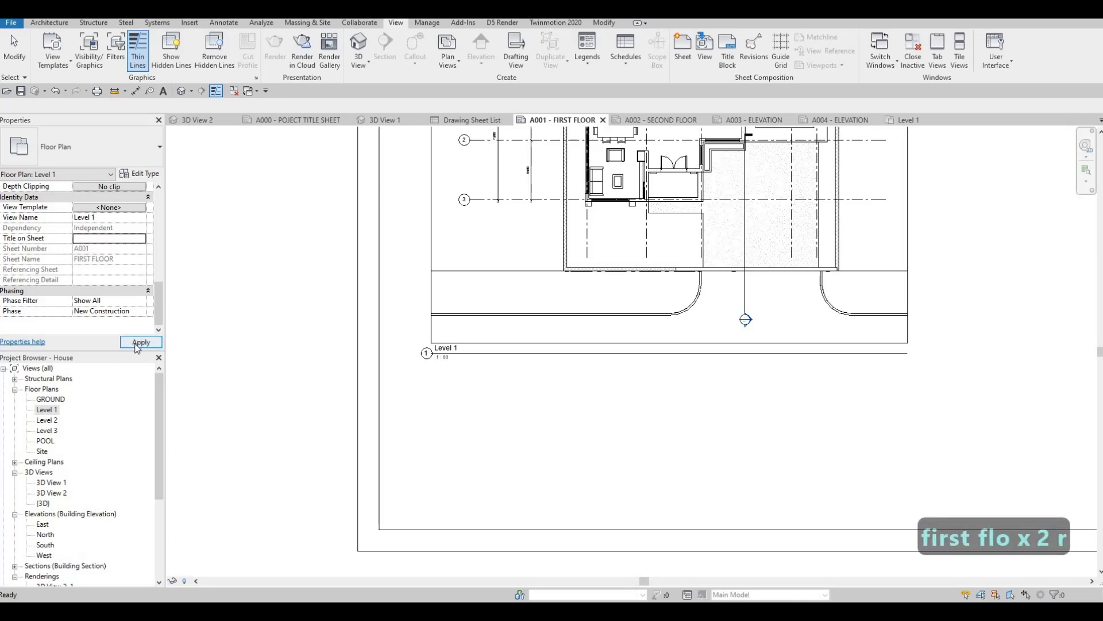
click(122, 239)
click(129, 344)
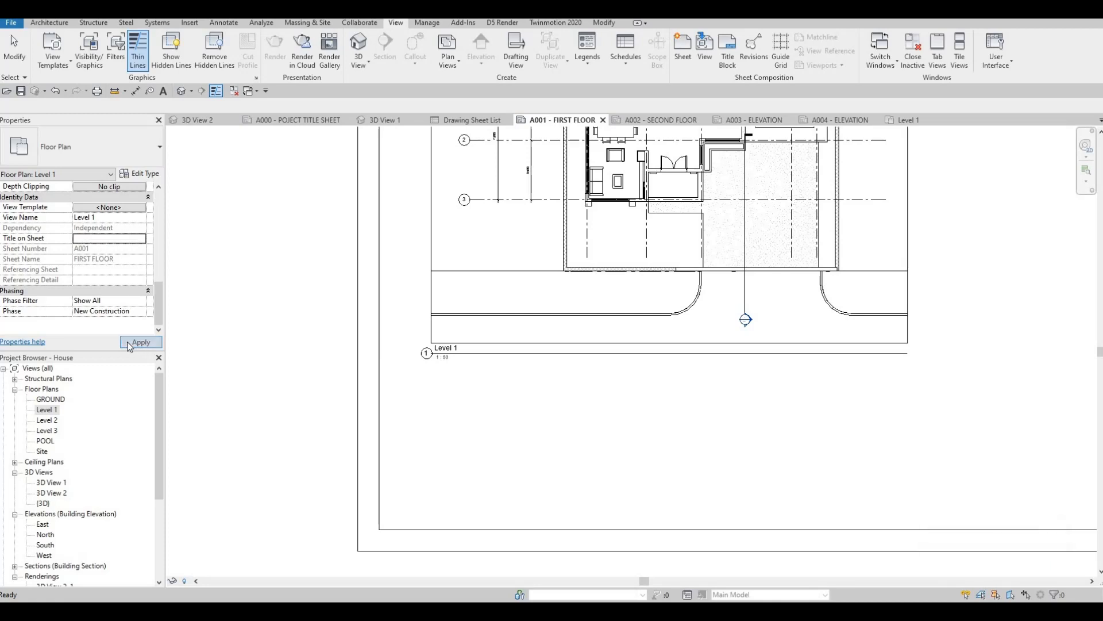
click(112, 237)
text(FIR)
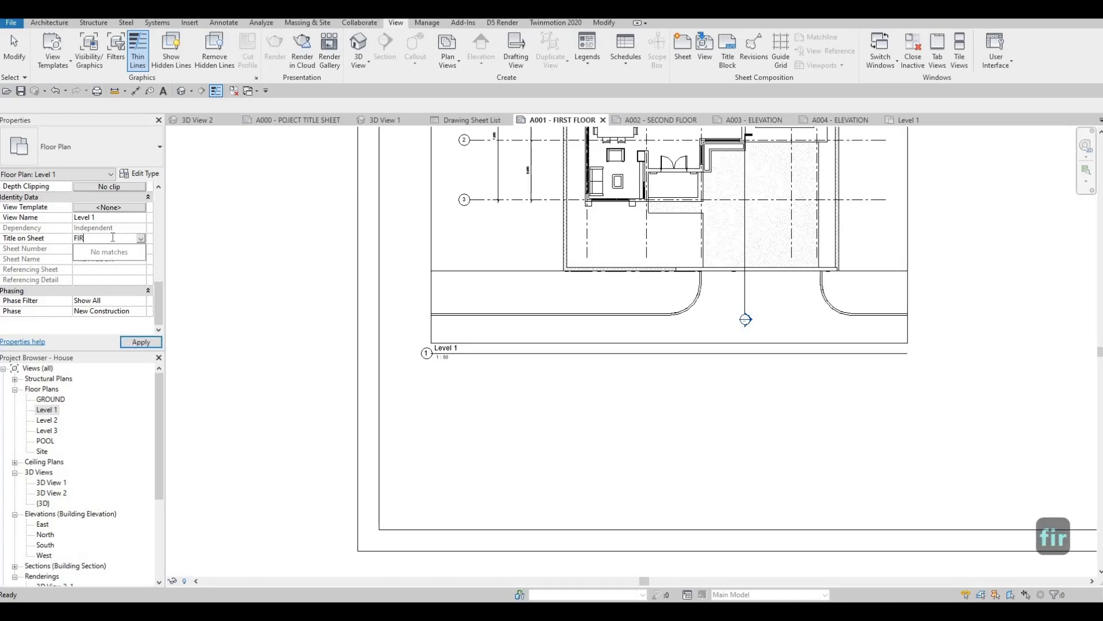
text(ST FLOOR)
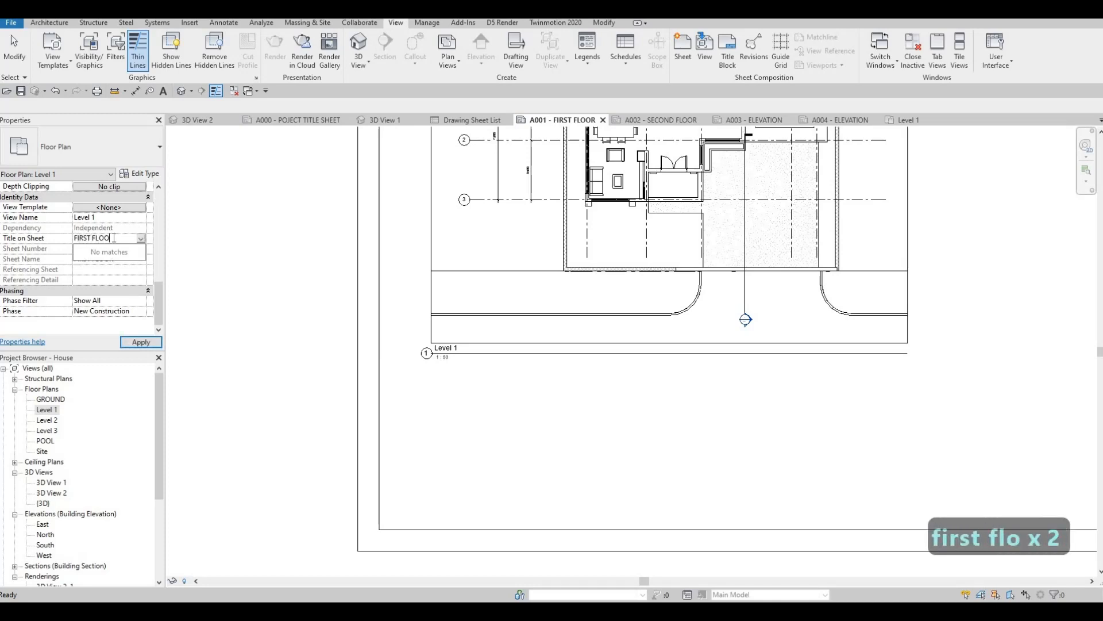
click(123, 339)
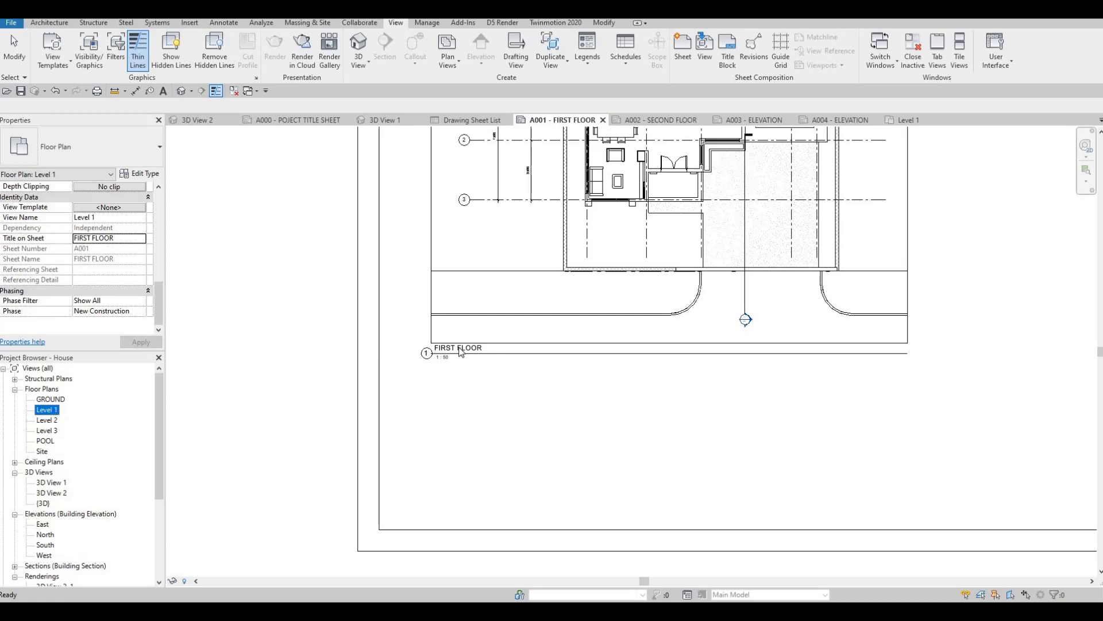
scroll(382, 384, down, 4)
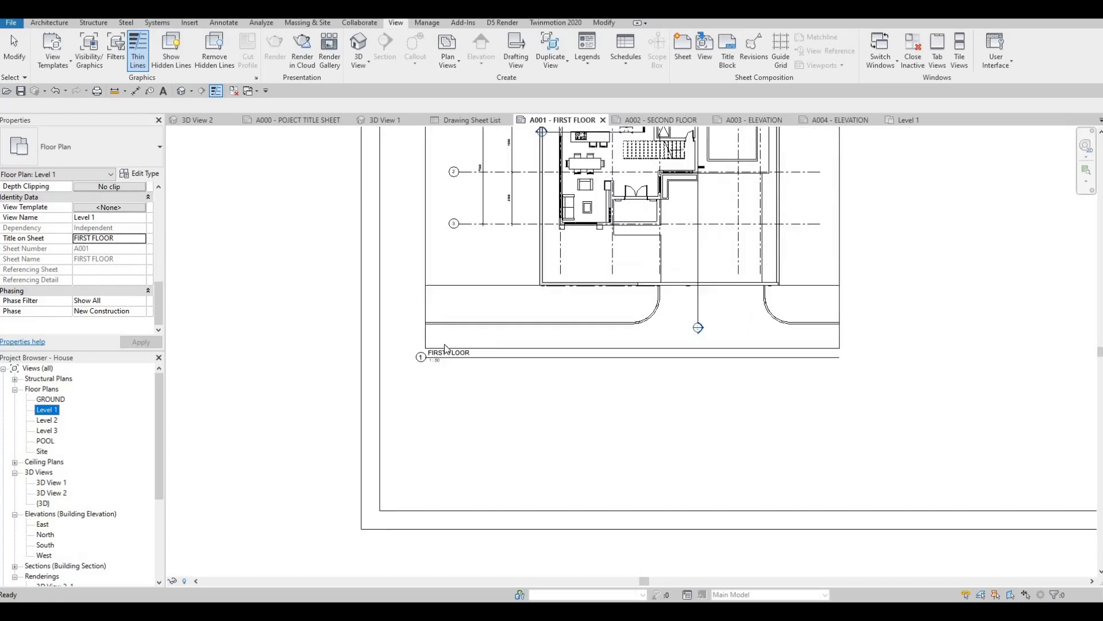
click(345, 386)
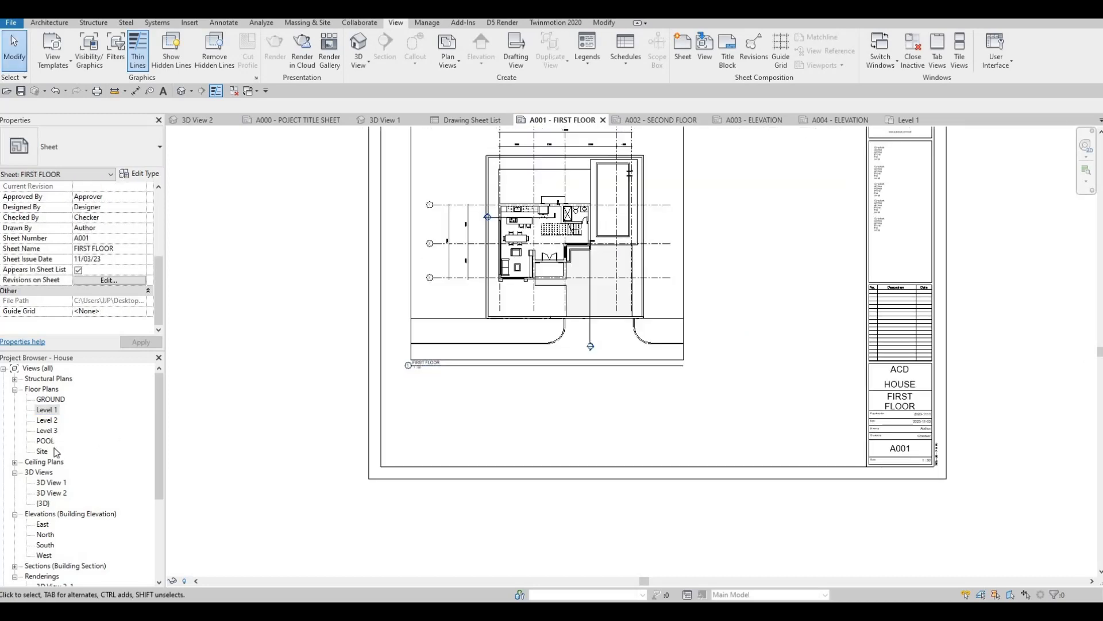
Open the A002 - SECOND FLOOR sheet
scroll(54, 460, down, 3)
scroll(64, 550, down, 2)
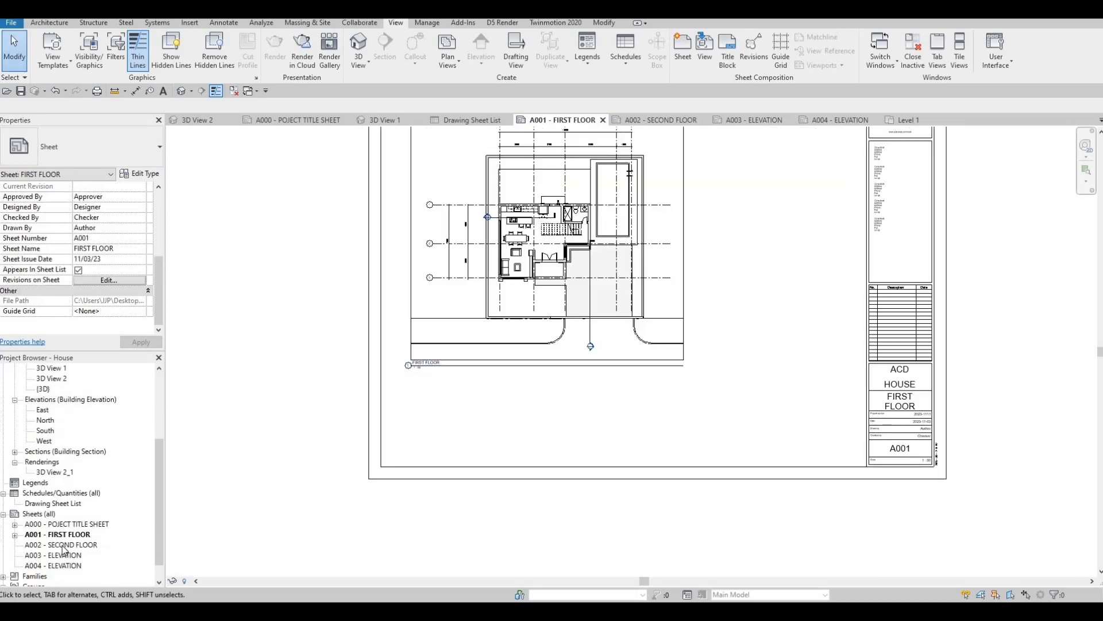
double_click(65, 546)
scroll(110, 434, up, 1)
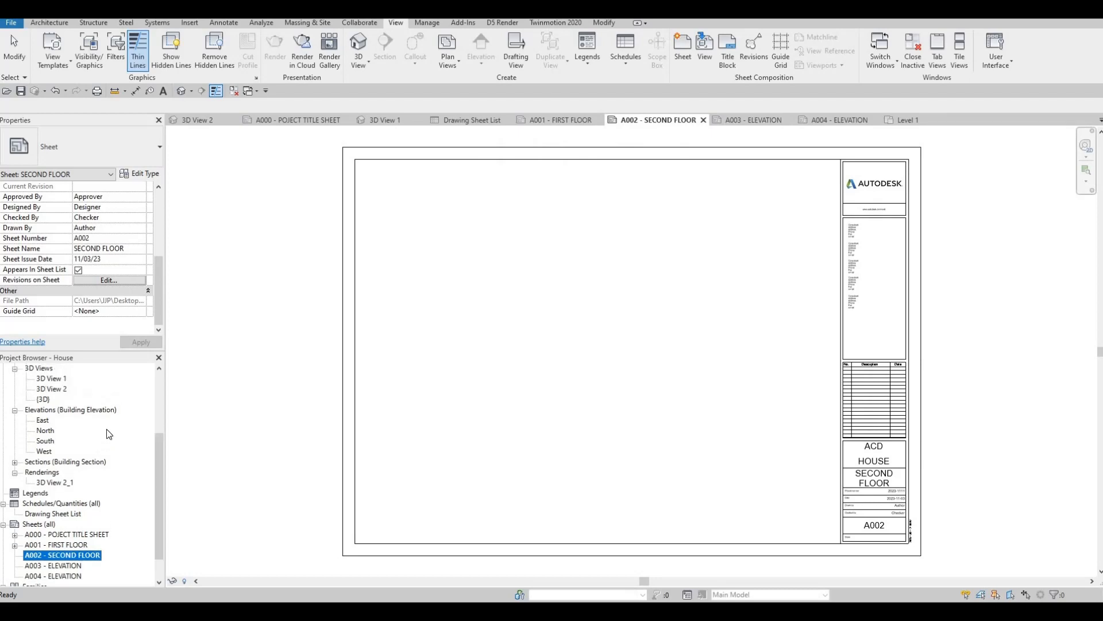
Open the Level 2 floor plan and set its view scale to 1:50
scroll(57, 434, up, 4)
click(51, 422)
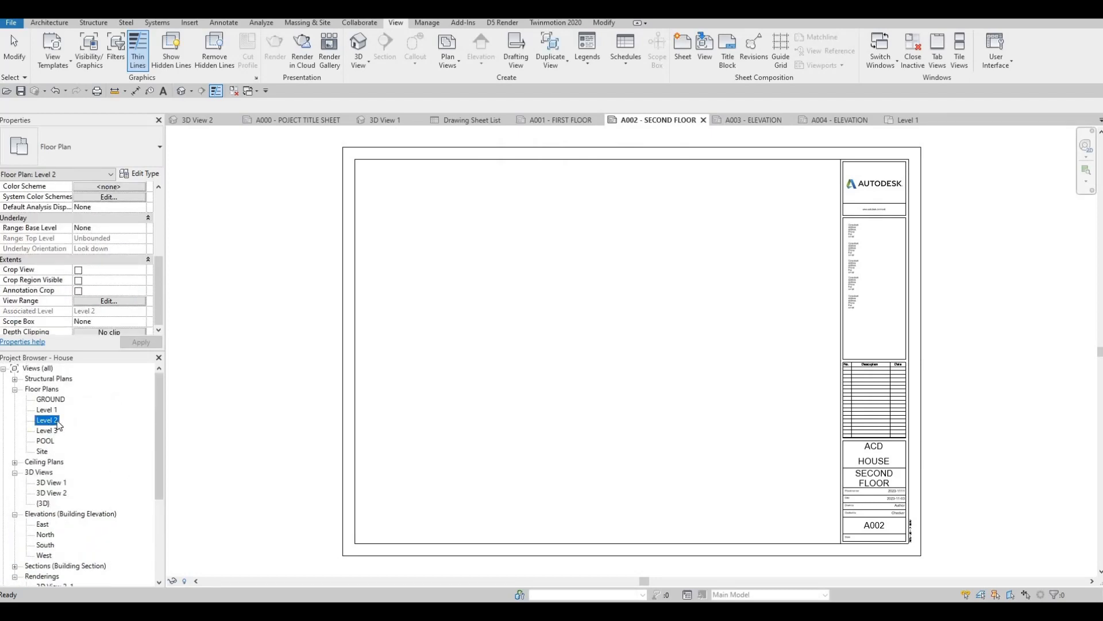
double_click(47, 420)
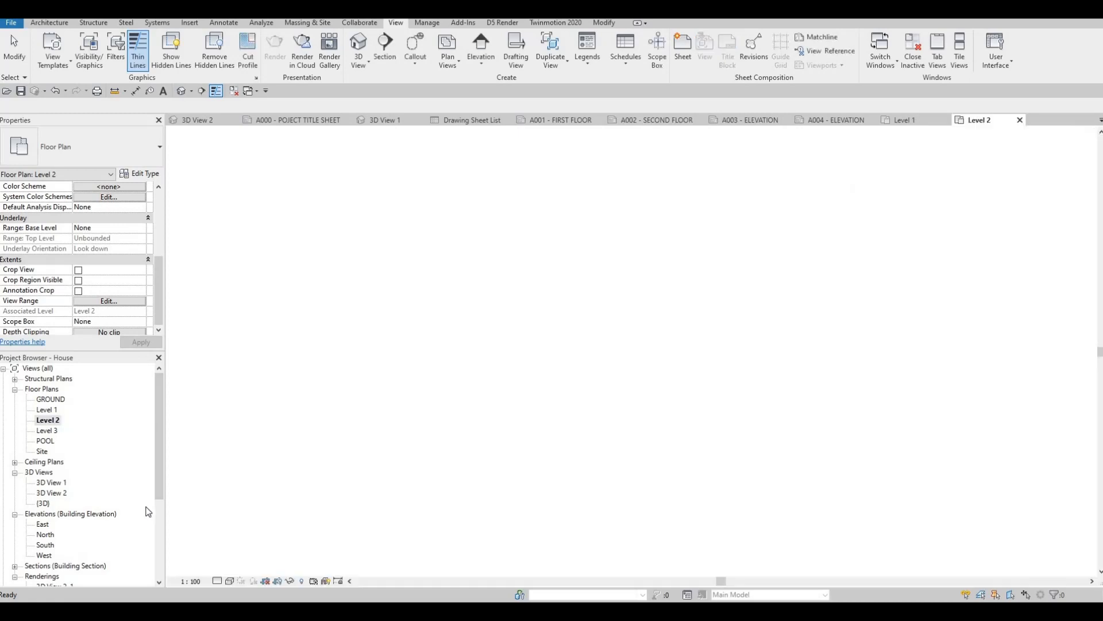
click(191, 579)
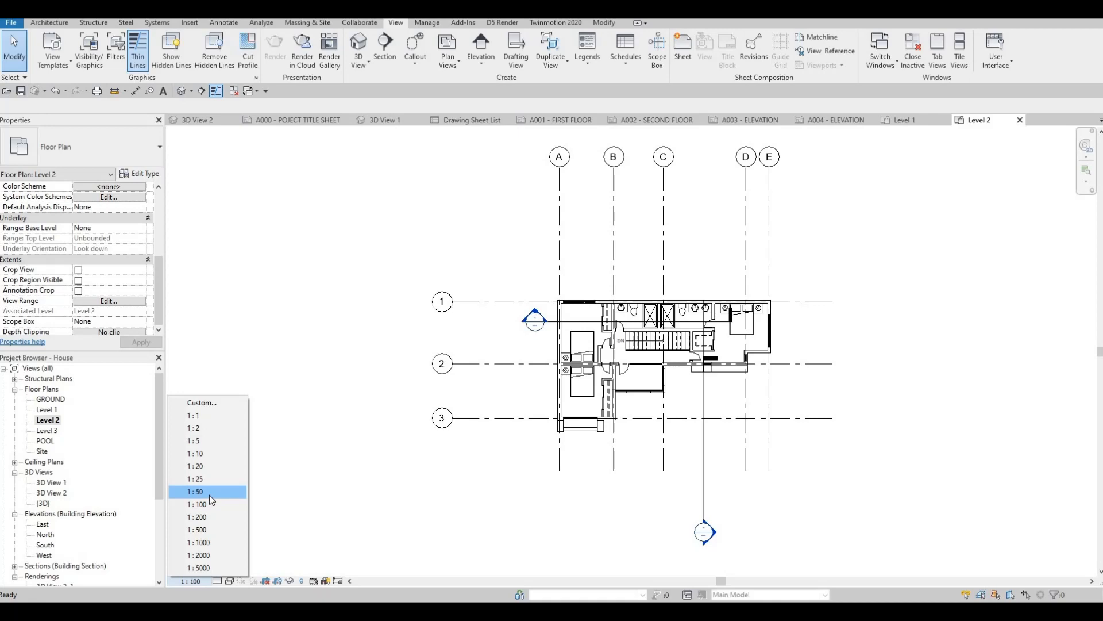
click(208, 493)
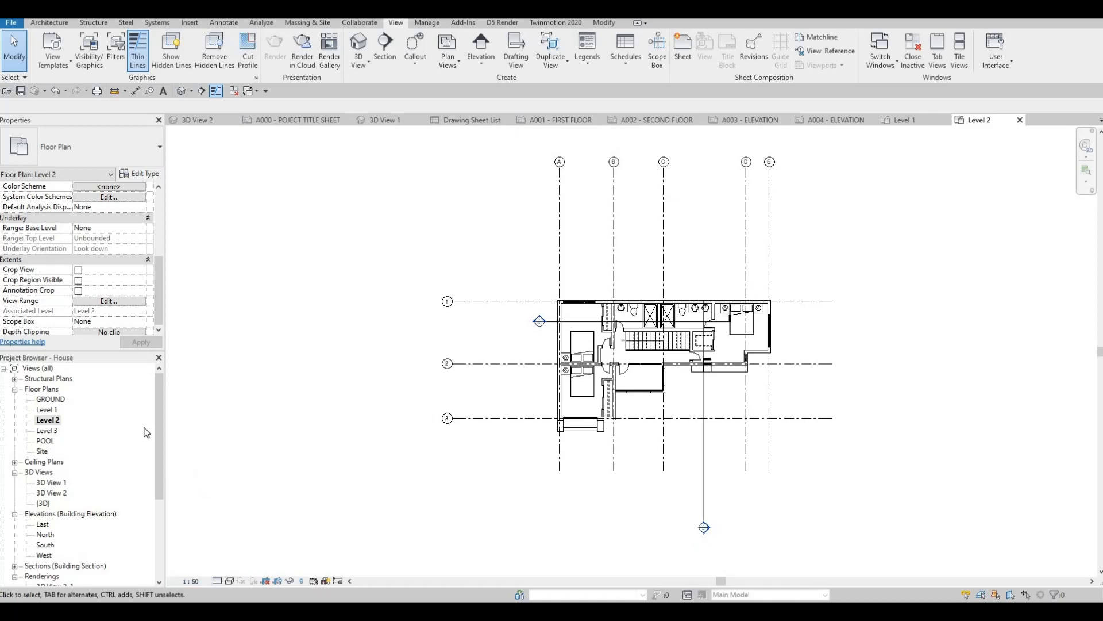
Enable Crop View, Crop Region Visible and Annotation Crop for the Level 2 floor plan
click(78, 269)
click(78, 279)
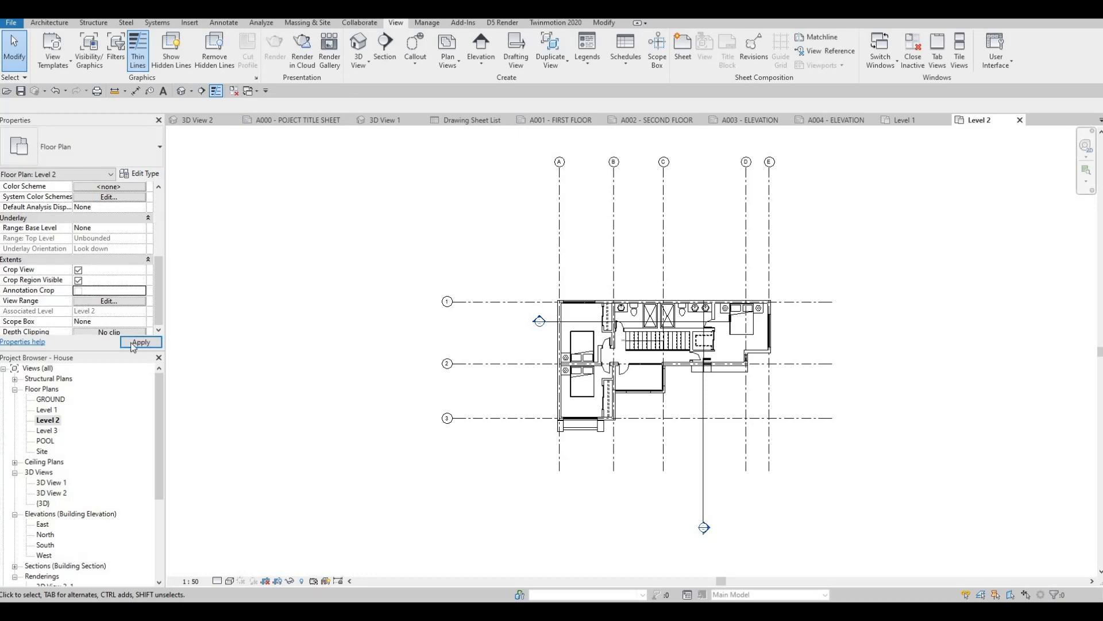
scroll(322, 332, down, 2)
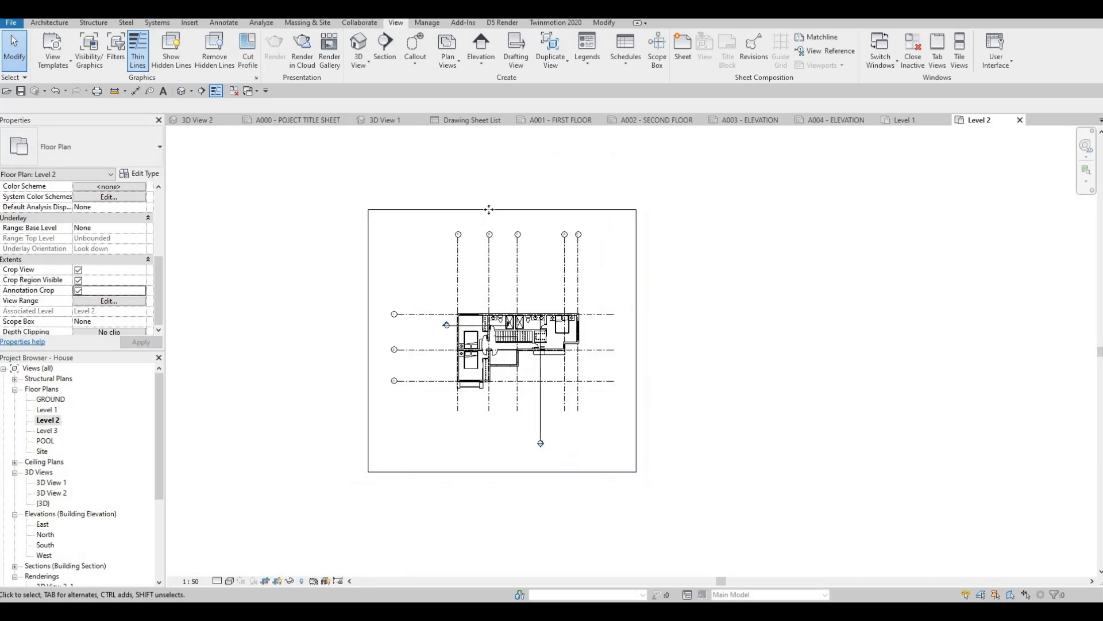
Tighten the Level 2 crop region around the house and its grid bubbles, and turn off Crop Region Visible
click(502, 216)
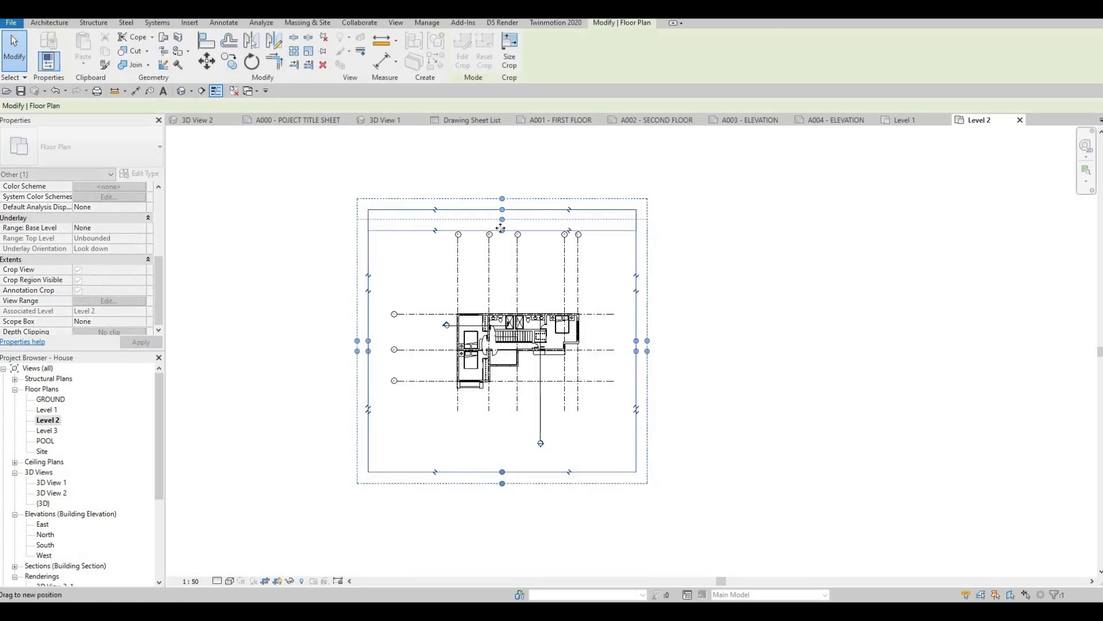
drag(503, 471, 501, 426)
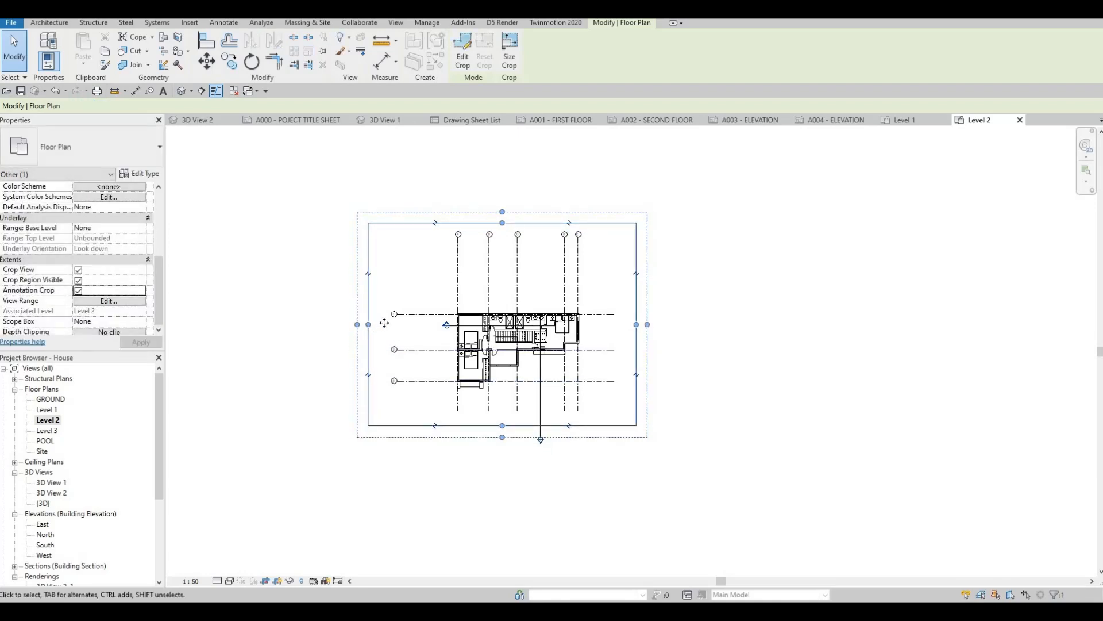
drag(369, 324, 385, 324)
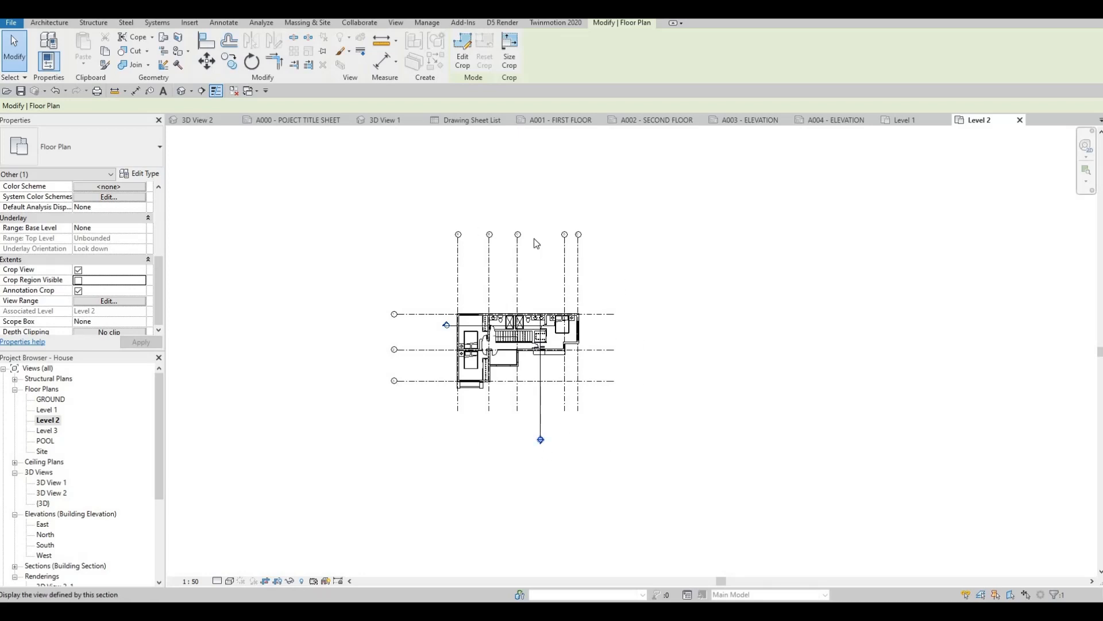
Check the viewport border on the A001 - FIRST FLOOR sheet and turn off Crop Region Visible in the Level 1 floor plan
click(560, 120)
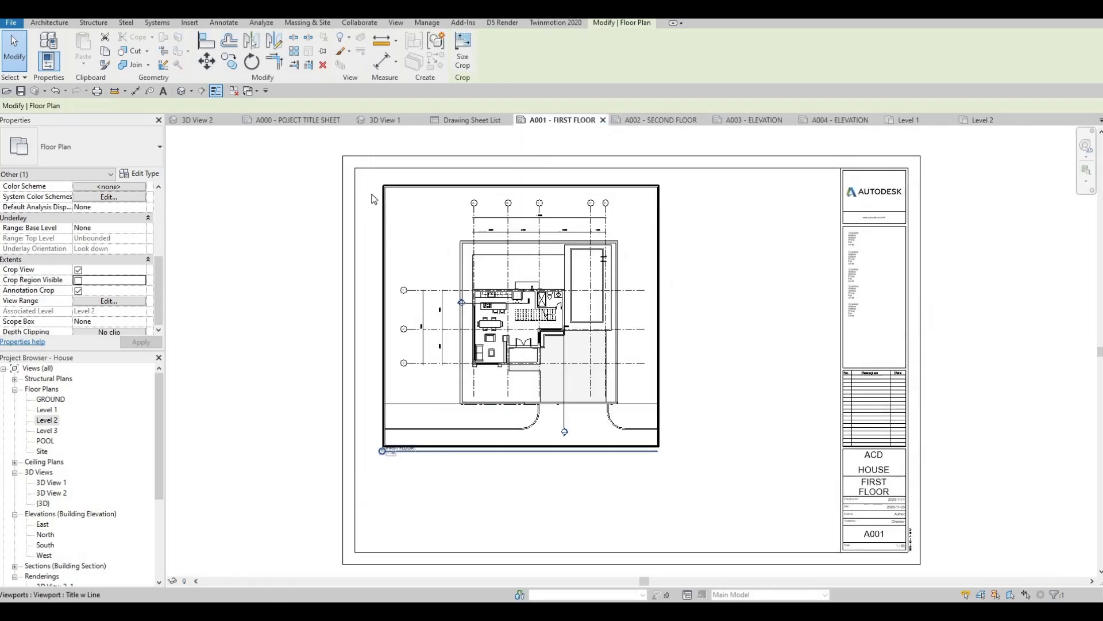
key(Escape)
key(Escape)
scroll(388, 205, up, 3)
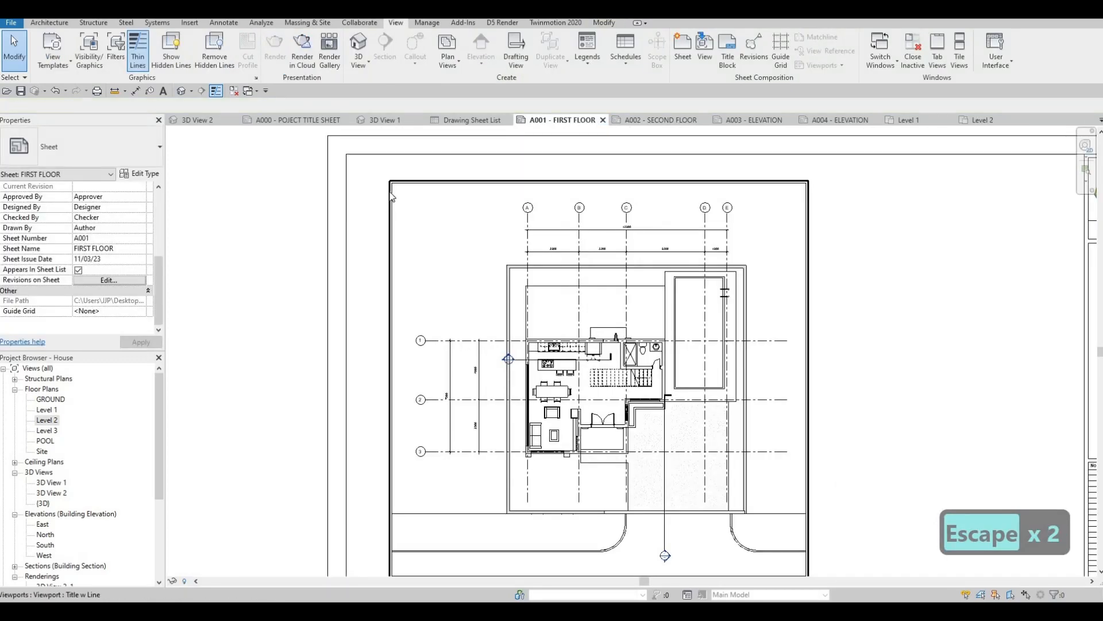
scroll(390, 203, down, 2)
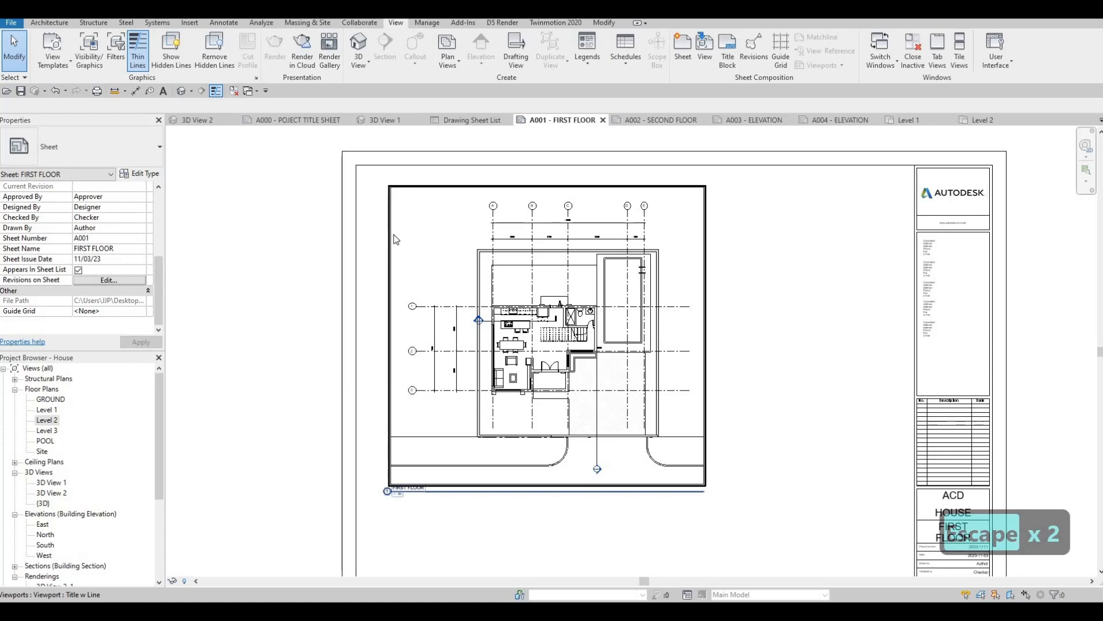
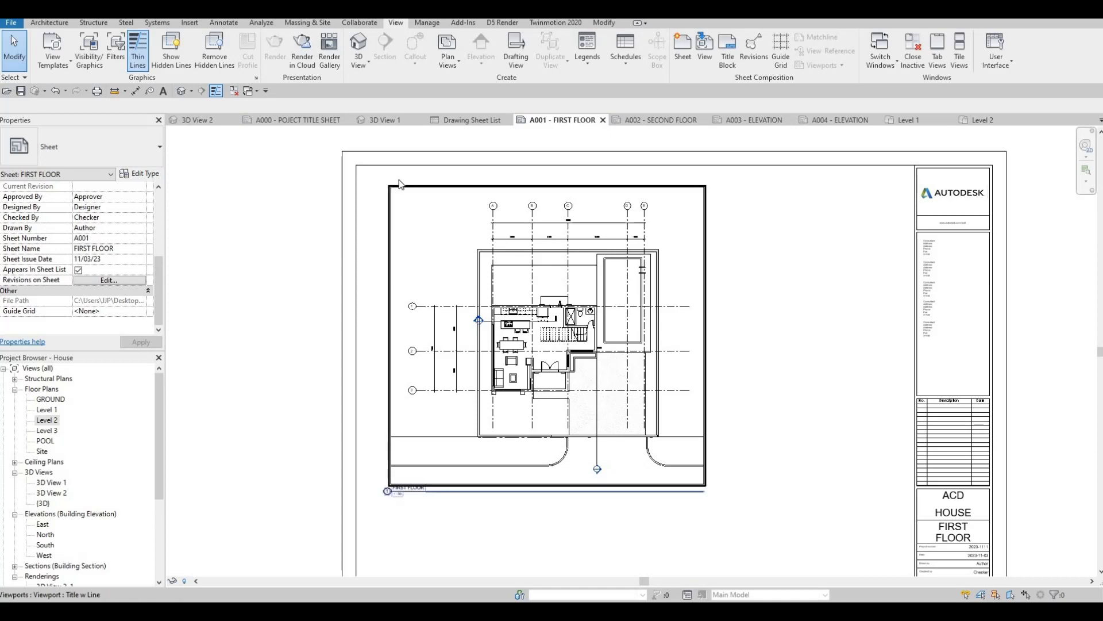
double_click(48, 410)
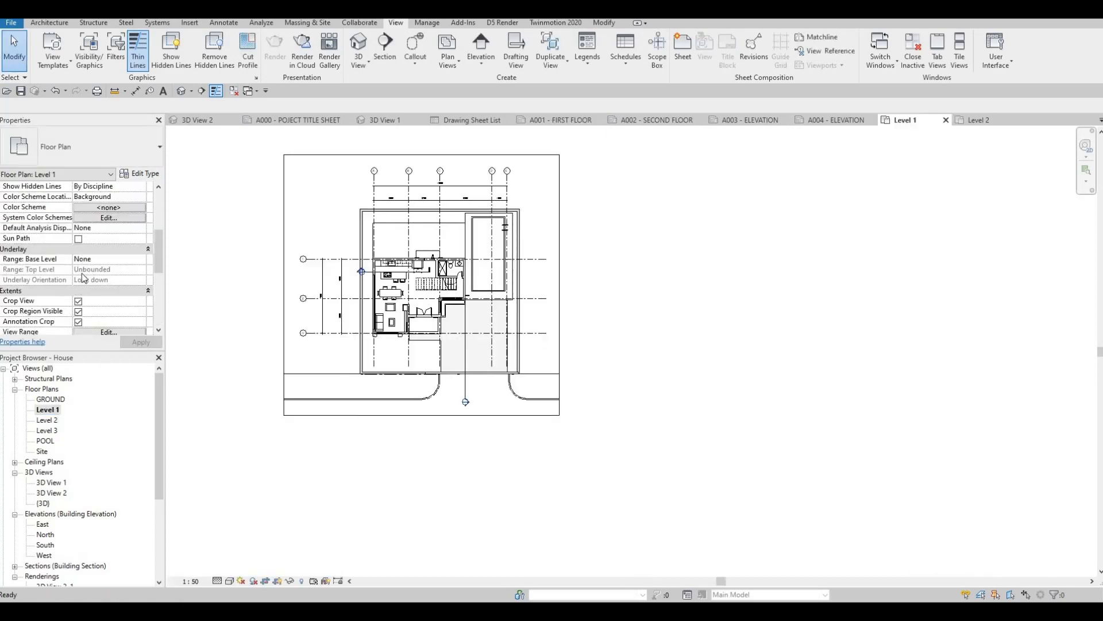
click(78, 311)
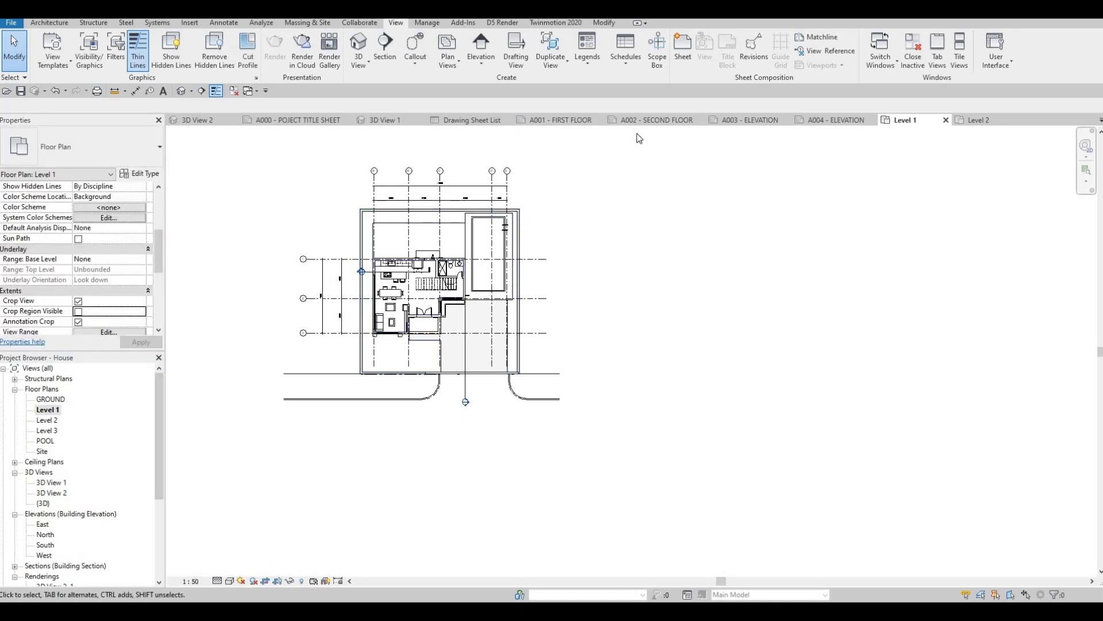
Examine the placed first floor plan on the A001 - FIRST FLOOR sheet, both close up and as a whole
click(560, 120)
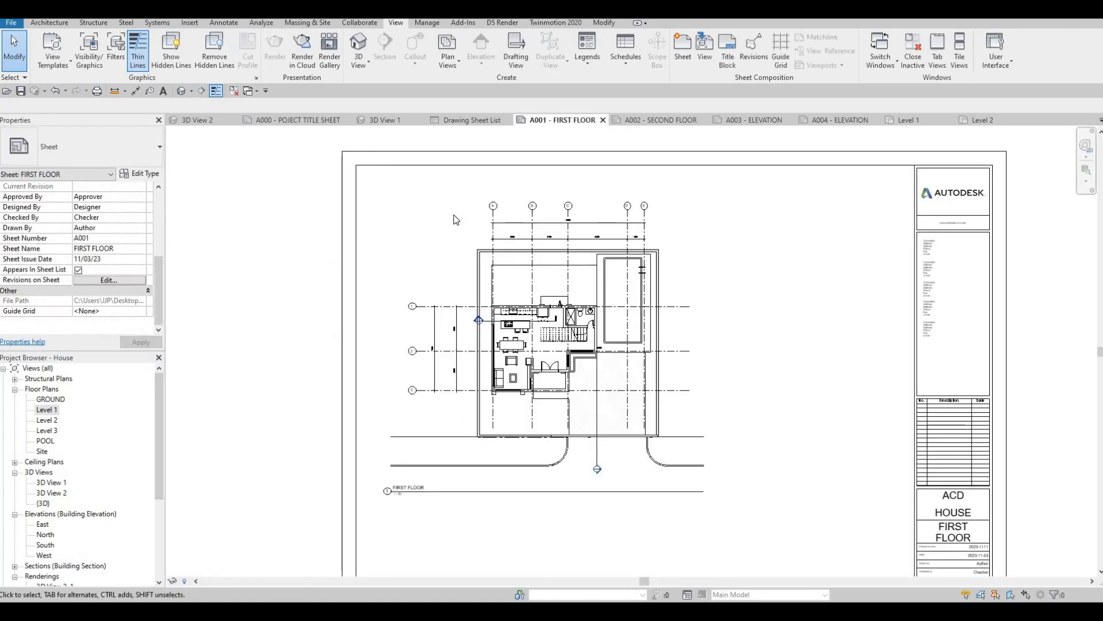
scroll(493, 235, down, 1)
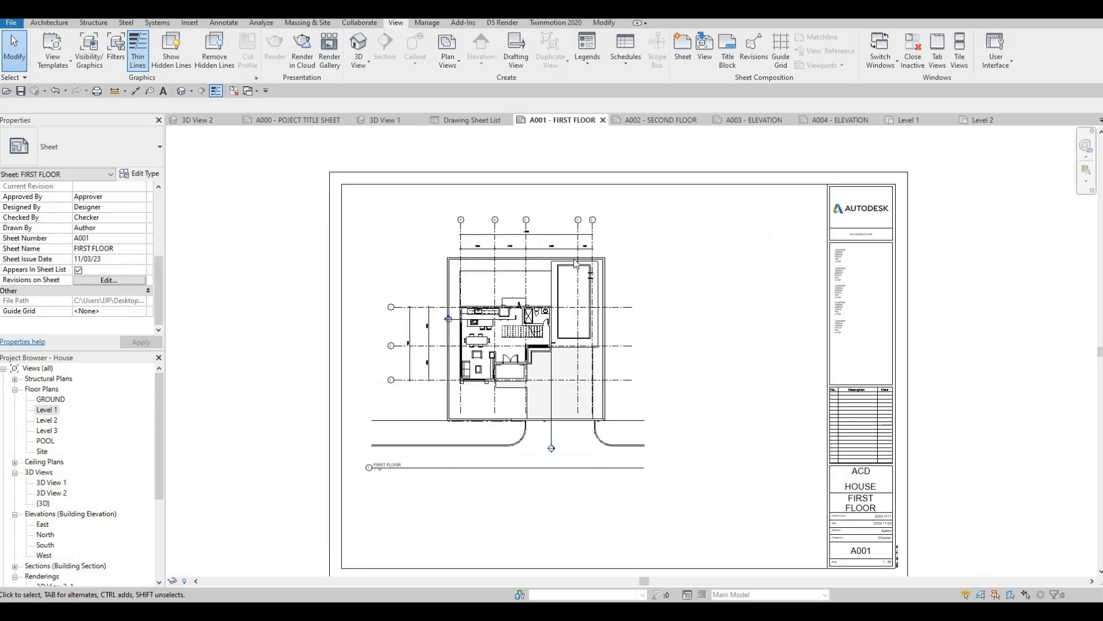
scroll(504, 347, up, 1)
mouse_move(504, 347)
middle_down()
mouse_move(557, 296)
mouse_move(458, 285)
middle_up()
scroll(531, 276, up, 1)
scroll(461, 281, up, 4)
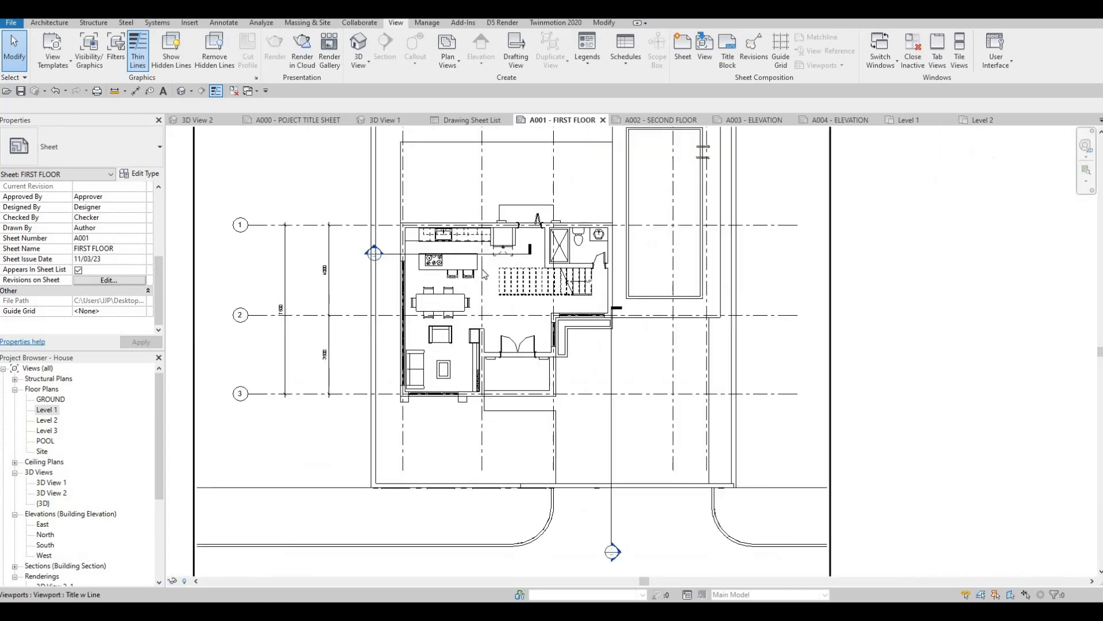
scroll(457, 288, down, 7)
key(Escape)
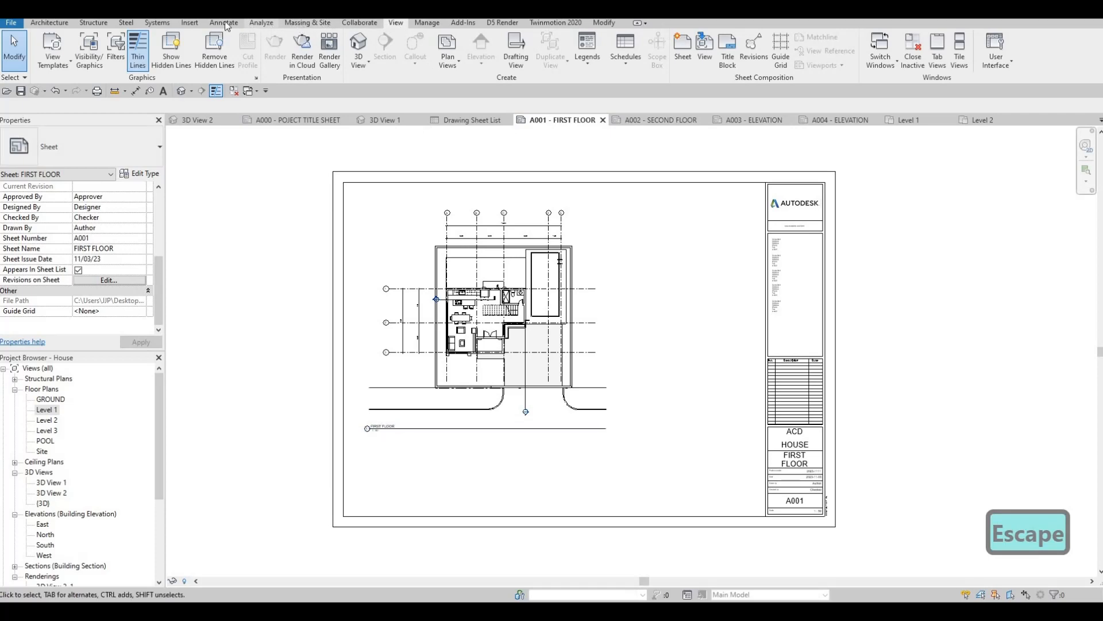
Draw a Thin Lines detail rectangle about 610 by 540 mm around the first floor plan on the A001 sheet
click(297, 56)
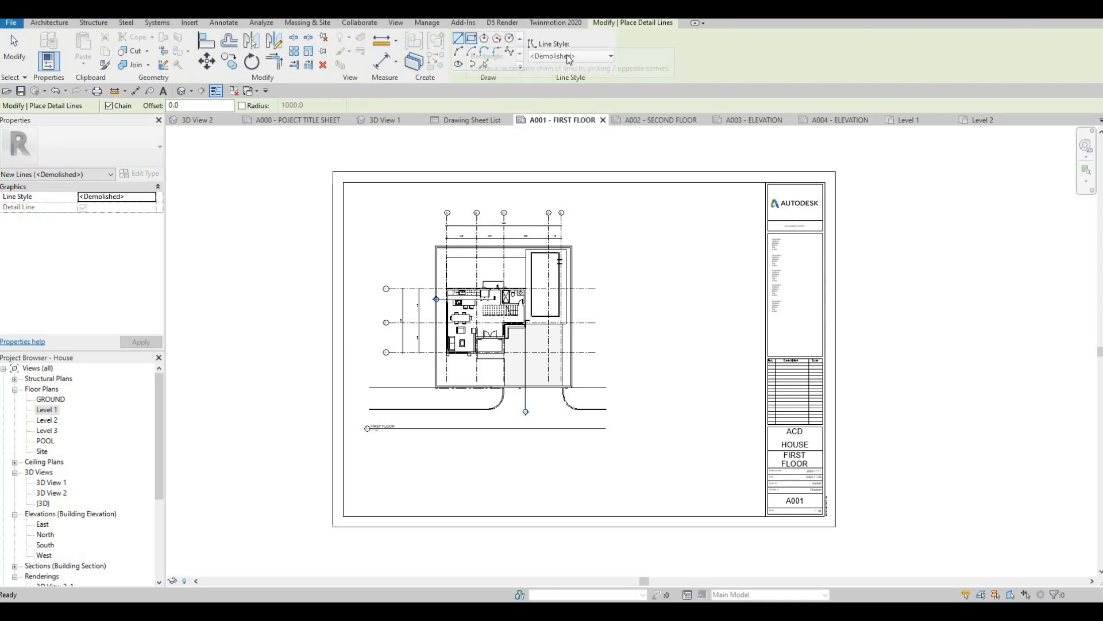
click(569, 56)
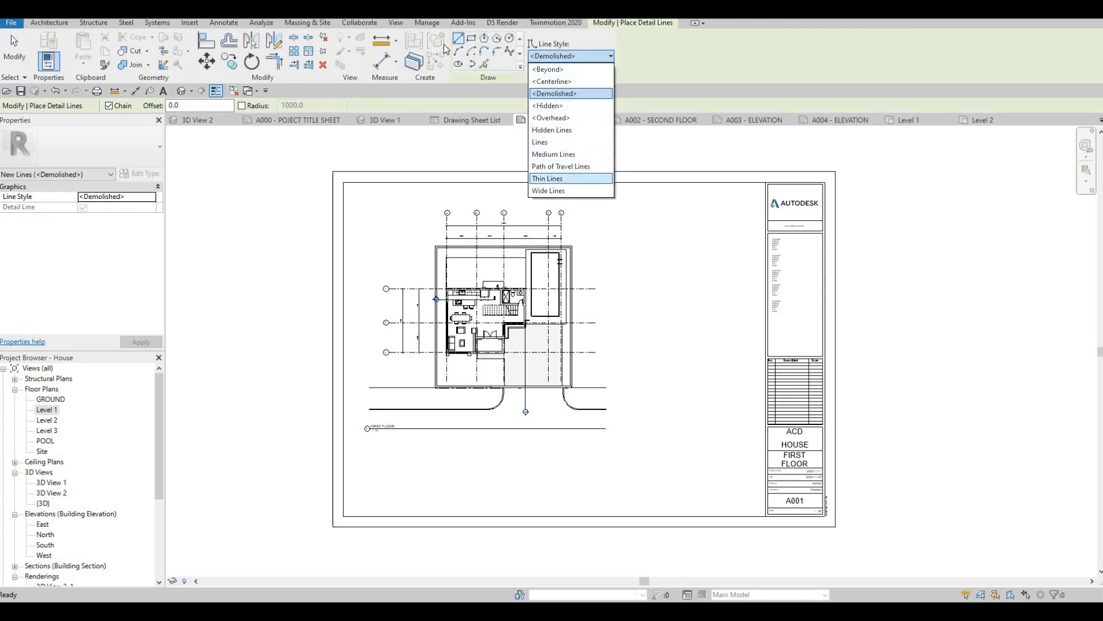
click(560, 178)
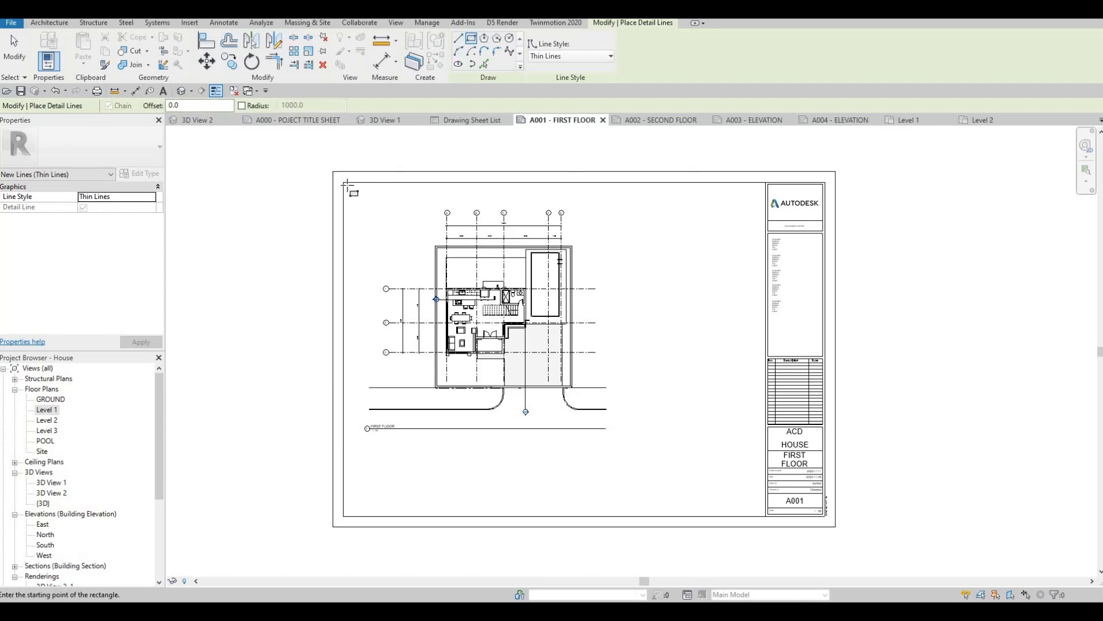
click(357, 194)
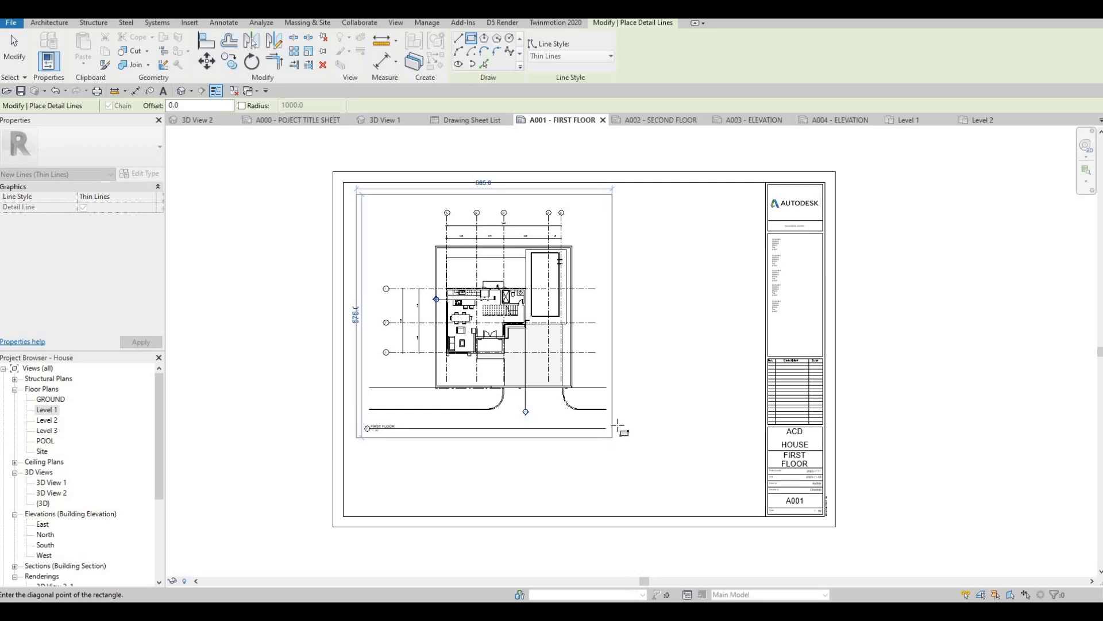
click(614, 422)
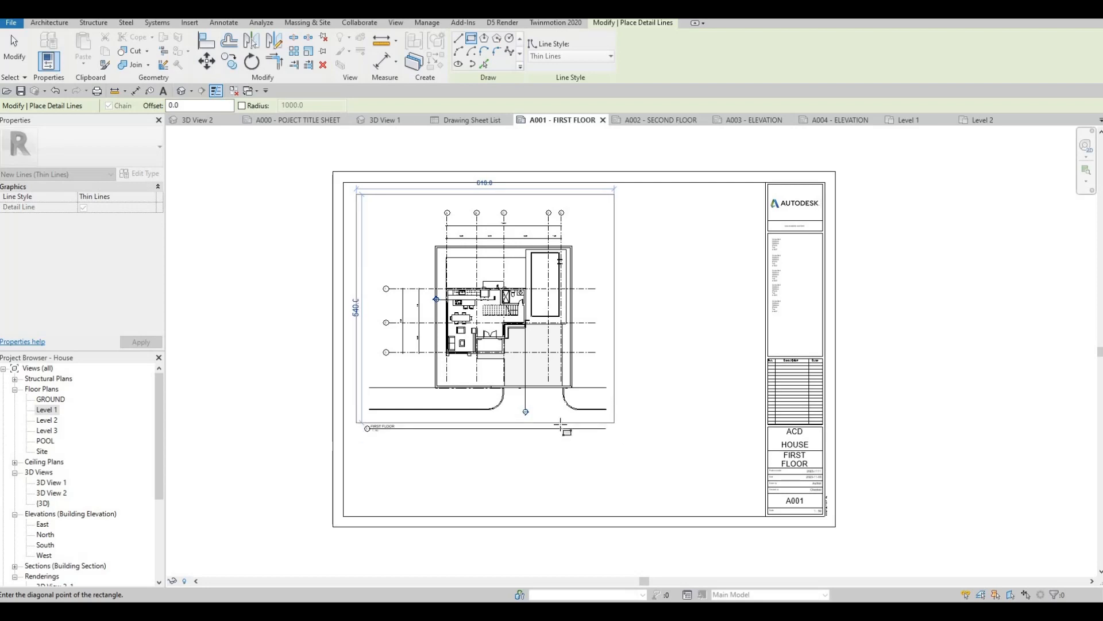
key(Escape)
scroll(340, 411, up, 5)
key(Escape)
key(Escape)
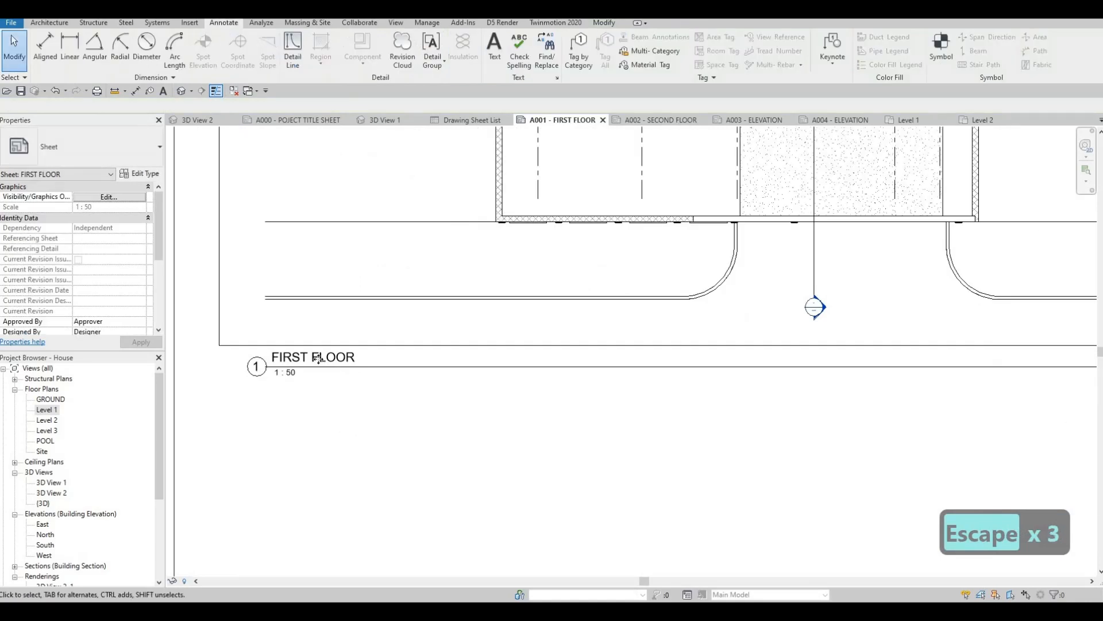
Shorten the line of the FIRST FLOOR view title so it ends just past the title text
drag(276, 376, 298, 359)
scroll(299, 360, down, 5)
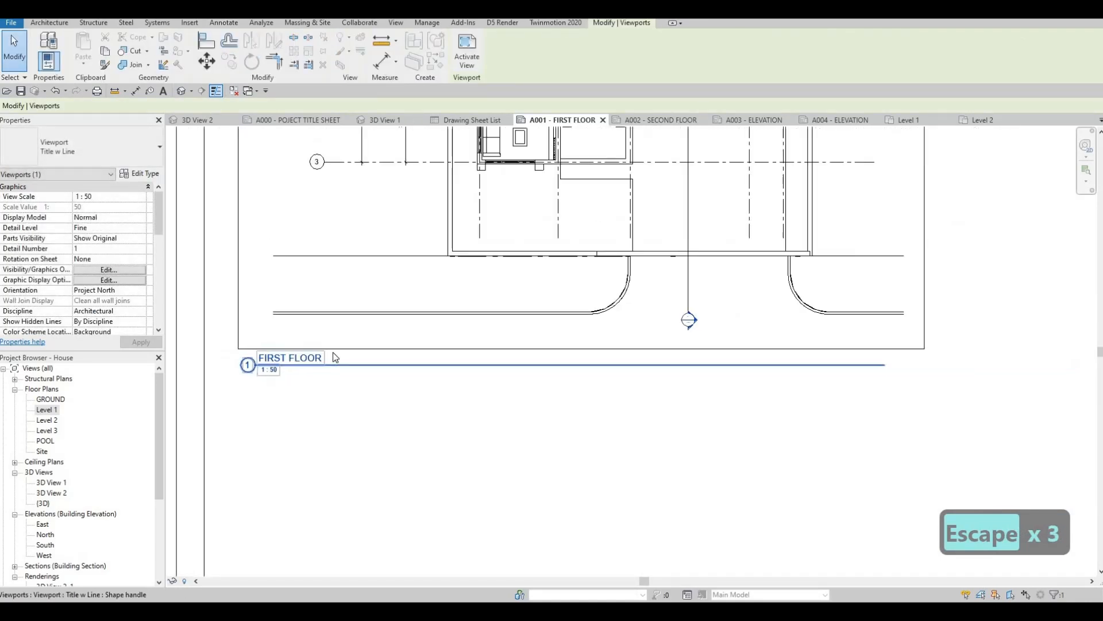
click(560, 357)
drag(552, 362, 310, 396)
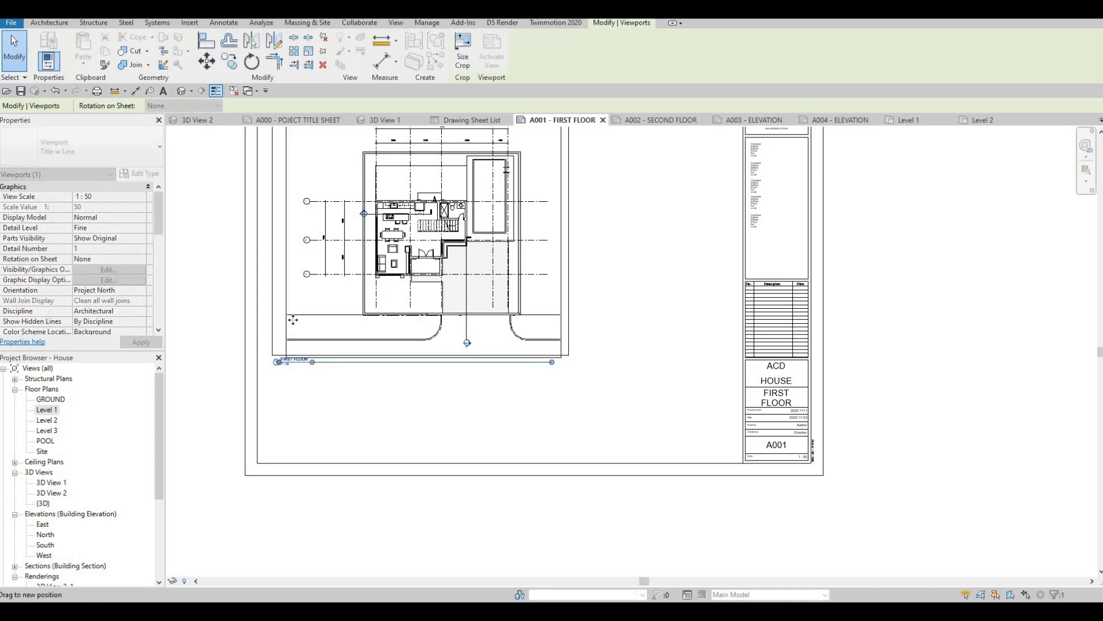
scroll(396, 437, up, 3)
key(Escape)
middle_drag(321, 396, 353, 360)
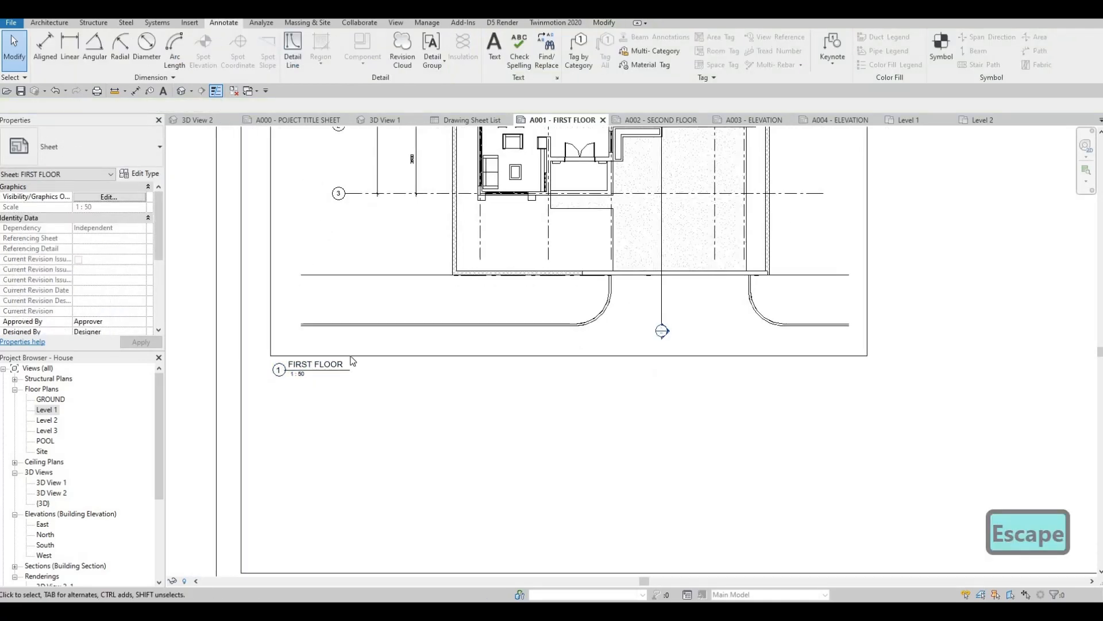
Draw a 10 mm vertical detail line down from the title block frame, 10 mm from the frame's upper-left corner
scroll(312, 233, down, 5)
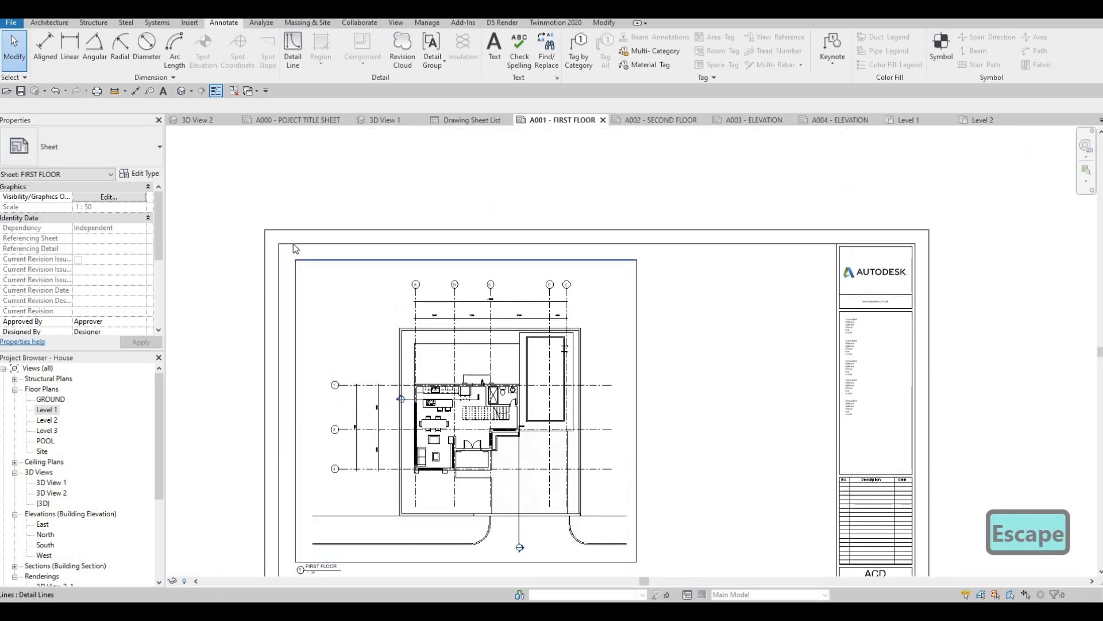
scroll(295, 248, up, 1)
key(Escape)
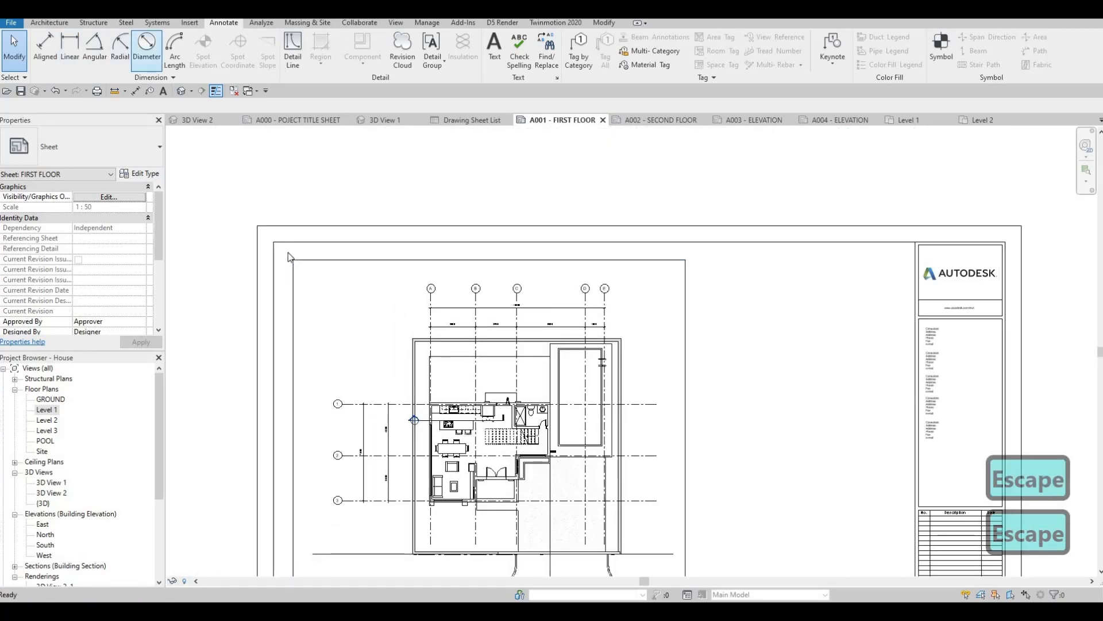
click(309, 259)
key(c)
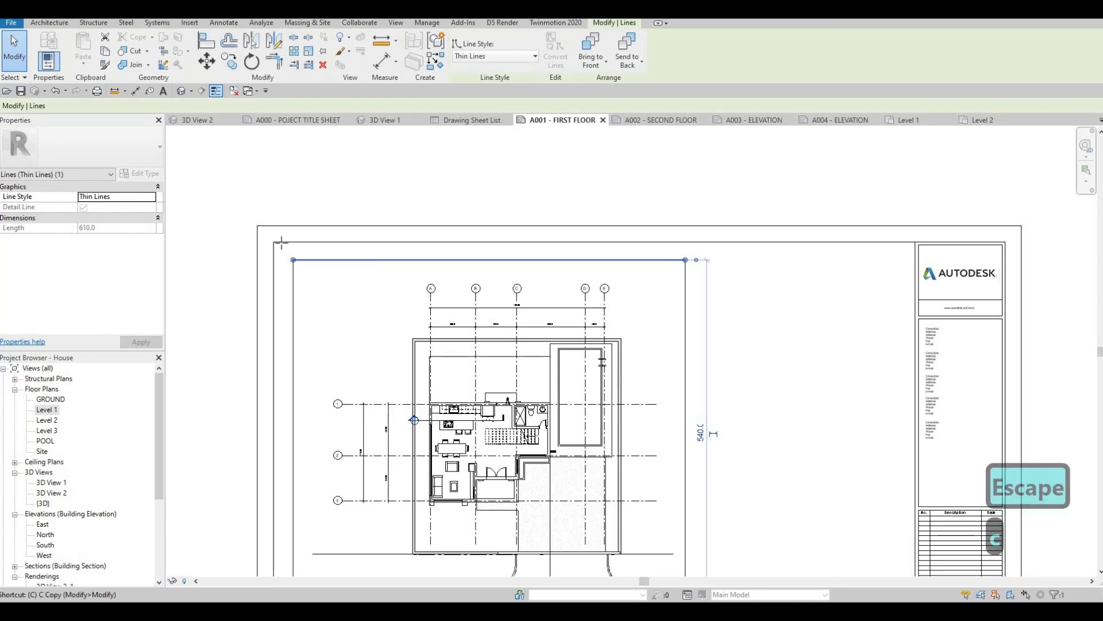
key(s)
scroll(280, 261, up, 2)
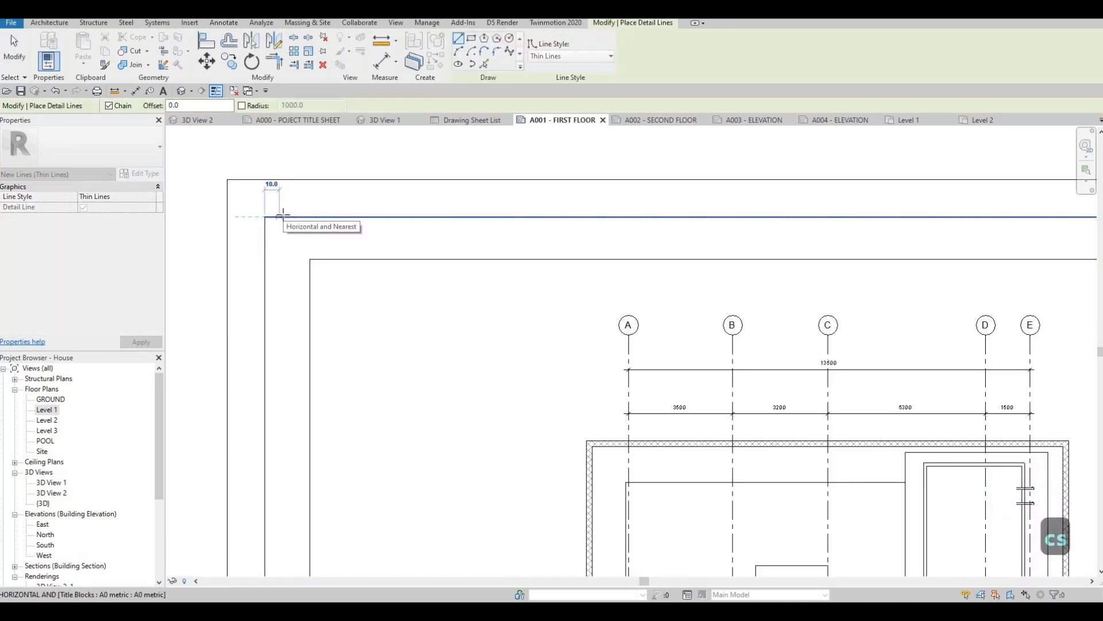
click(280, 216)
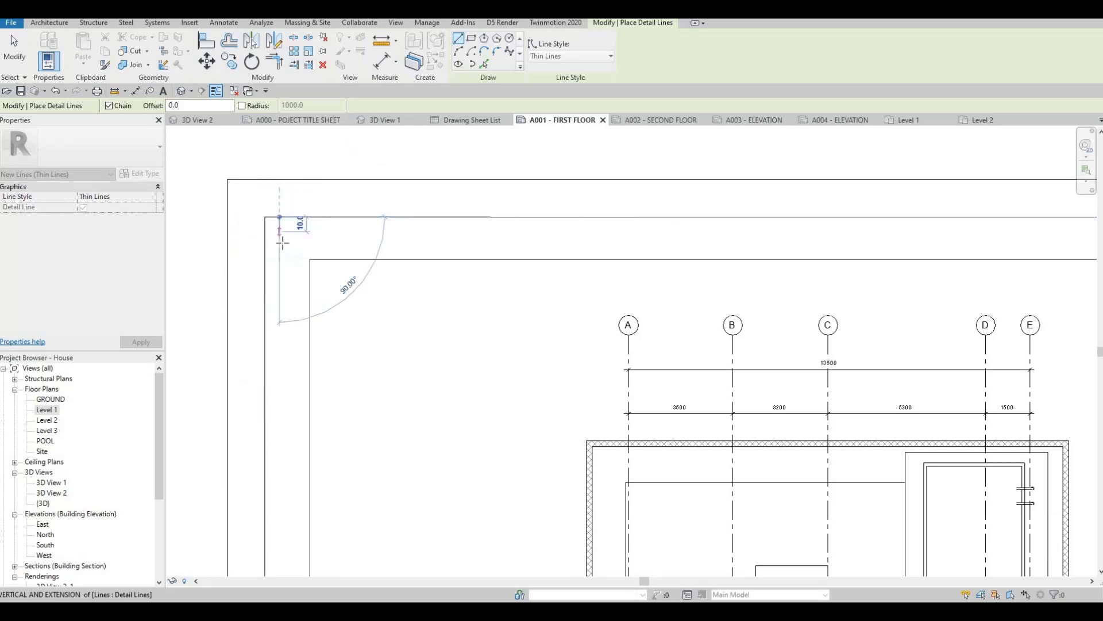
click(281, 232)
key(Escape)
key(Escape)
key(Escape)
Set the distance between the border rectangle's top line and the title block frame to 10 mm
click(337, 256)
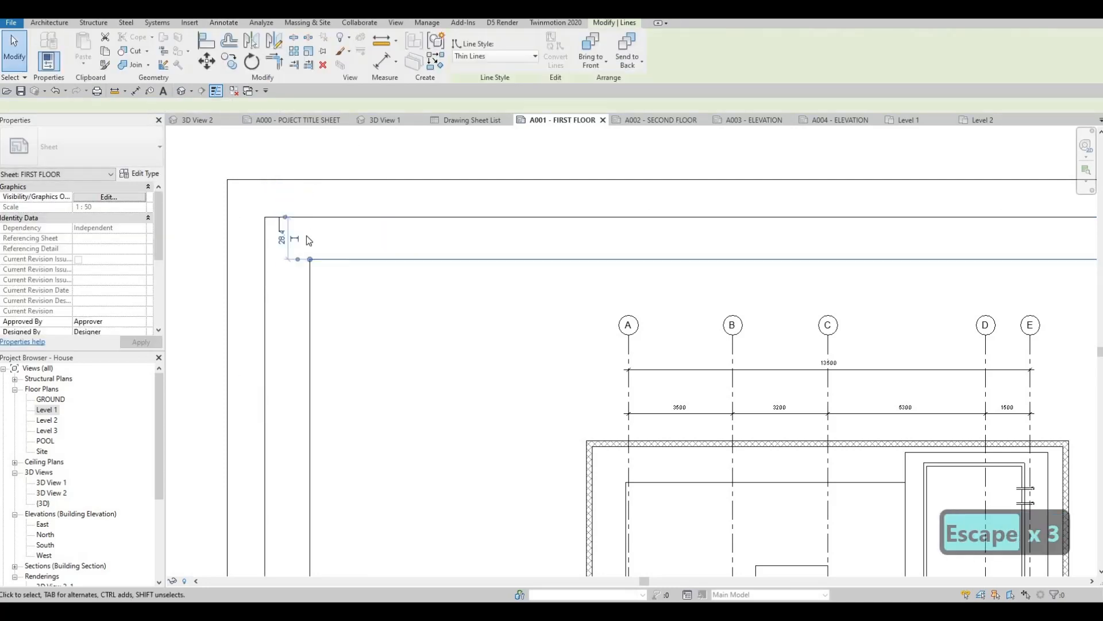
scroll(337, 251, down, 3)
scroll(301, 249, up, 6)
click(301, 252)
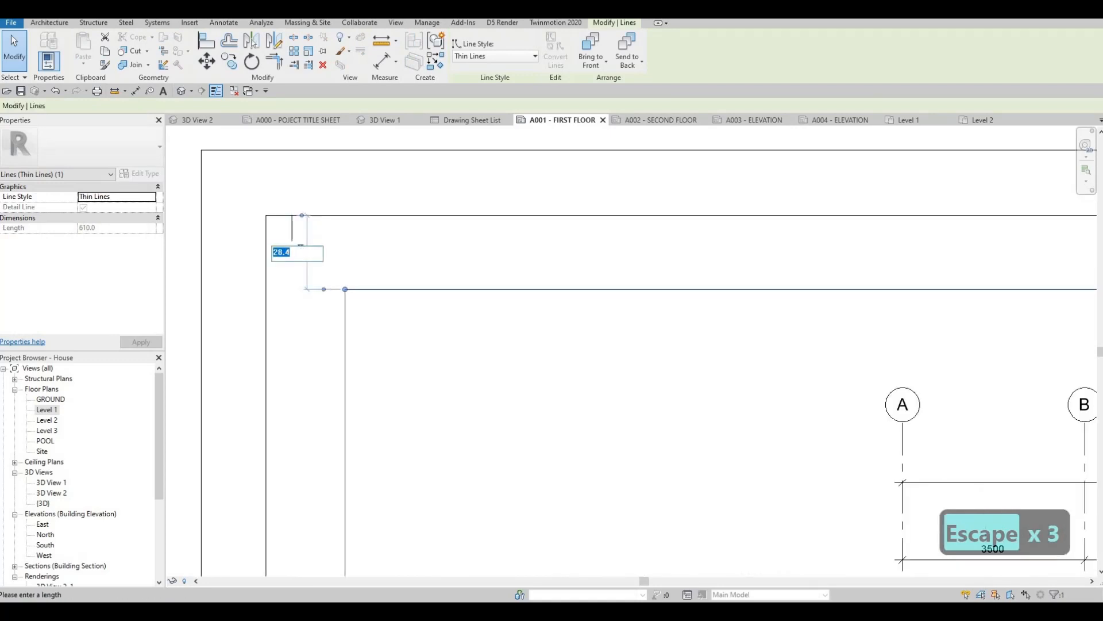
text(10)
key(Return)
key(Escape)
key(Escape)
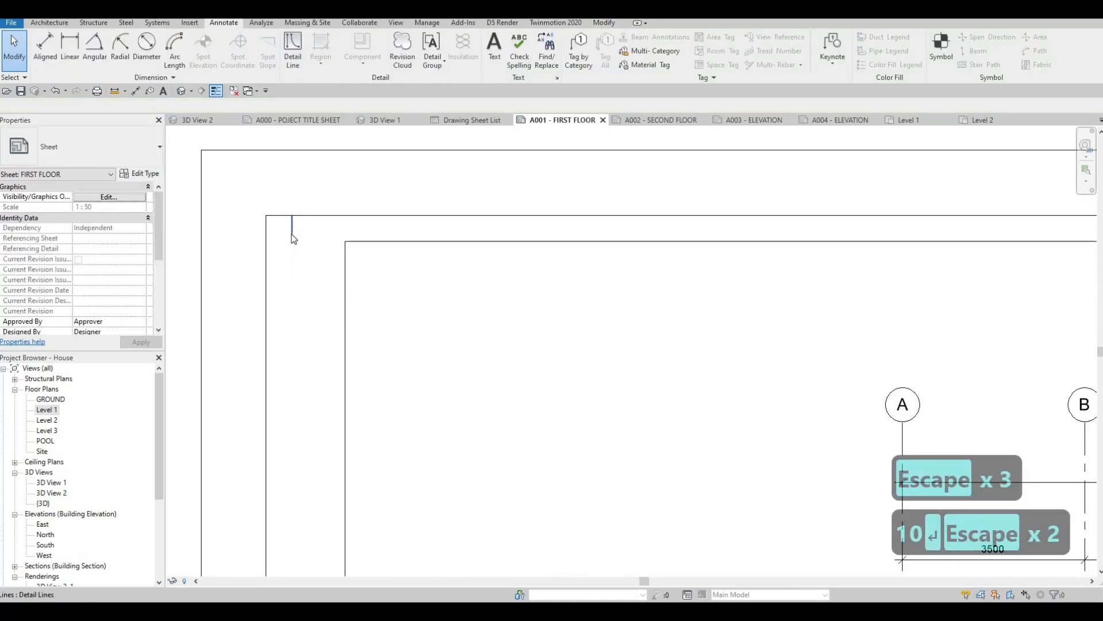
Delete the short vertical reference line near the frame's upper-left corner
key(Tab)
click(291, 233)
key(Delete)
key(Escape)
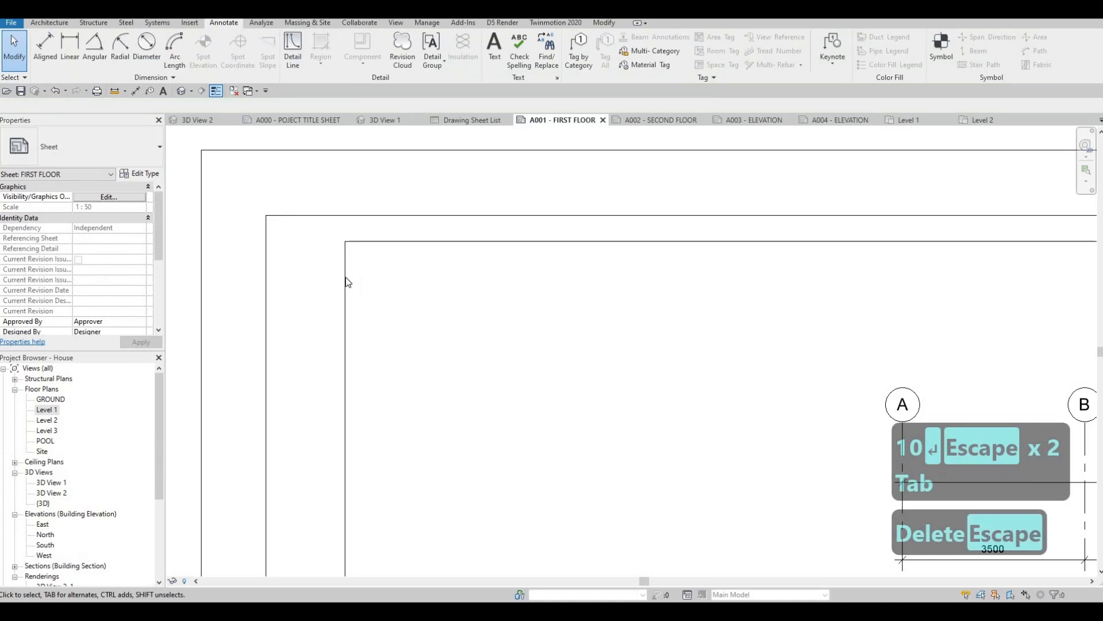
Set the distance between the border rectangle's left line and the title block frame to 10 mm
click(345, 270)
scroll(569, 276, down, 5)
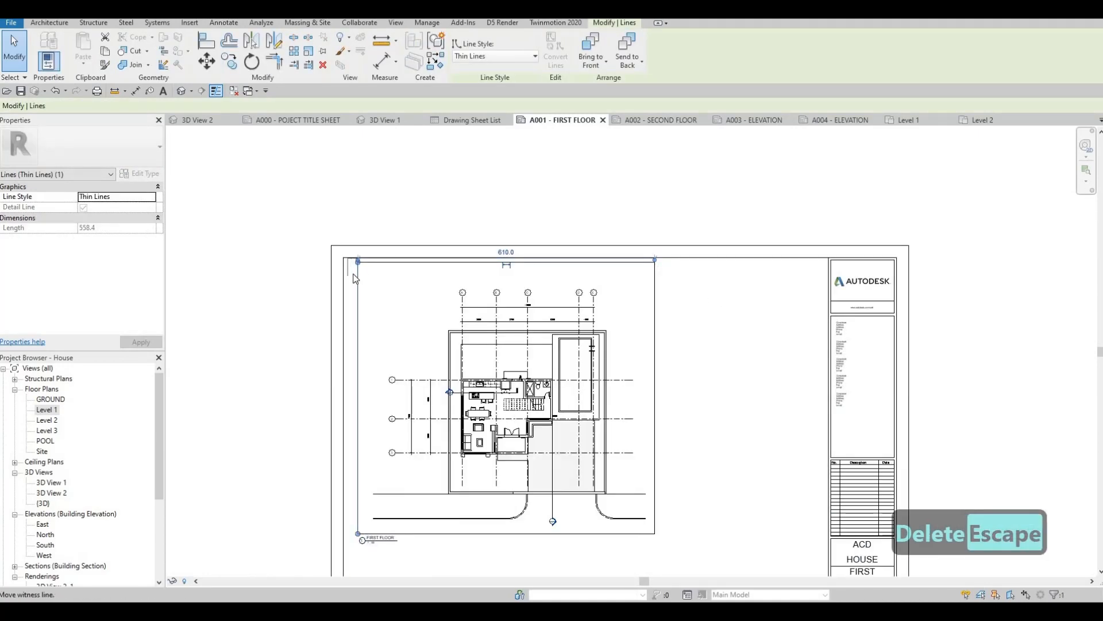
drag(353, 274, 348, 257)
scroll(350, 253, up, 5)
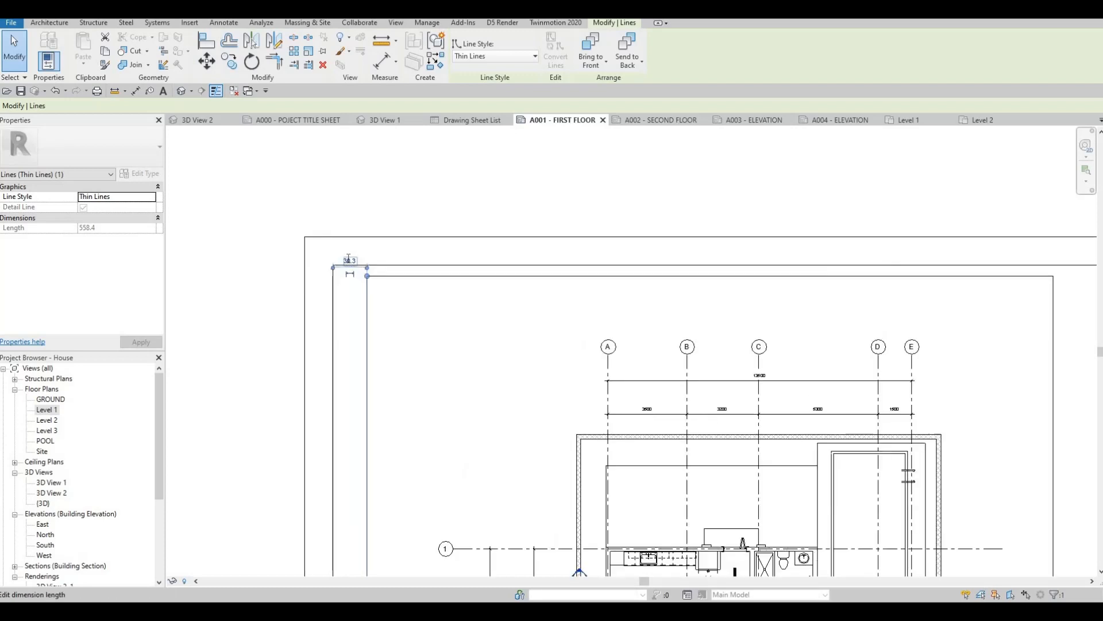
click(348, 259)
text(10)
key(Return)
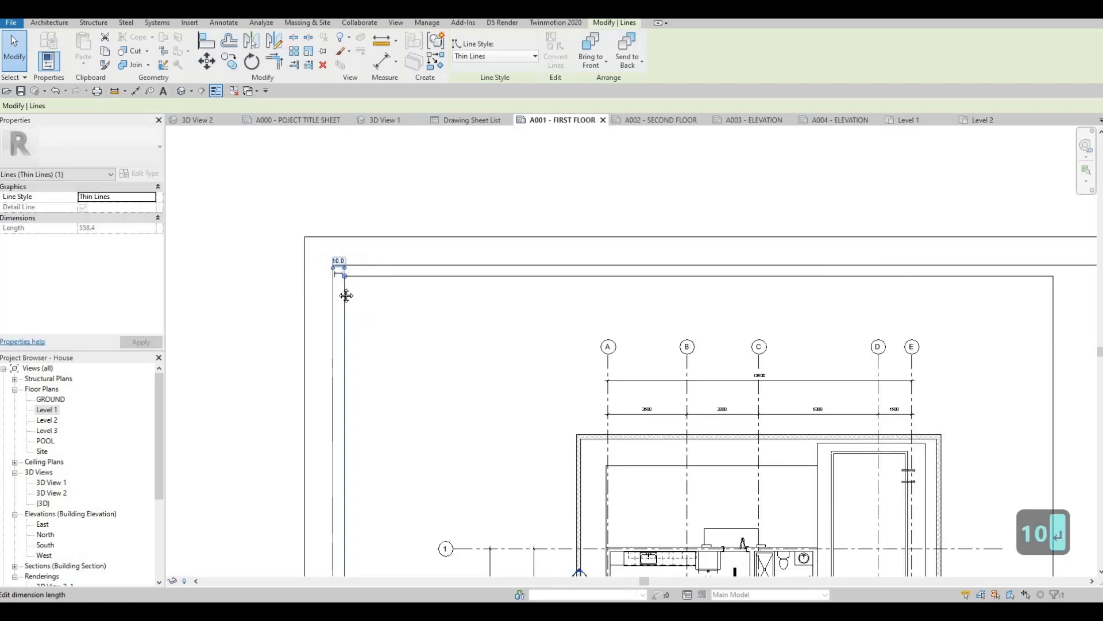
key(Escape)
key(Escape)
Nudge the first floor plan viewport up and to the left so it sits centred inside the border rectangle
scroll(381, 322, down, 6)
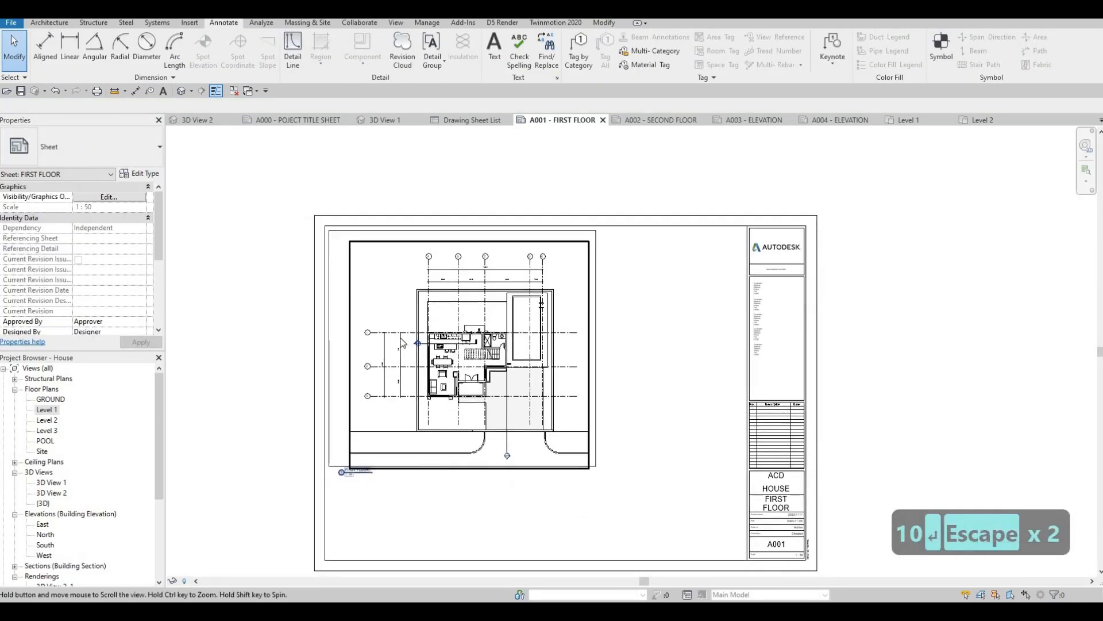
key(Escape)
click(400, 340)
key(Left)
key(Left)
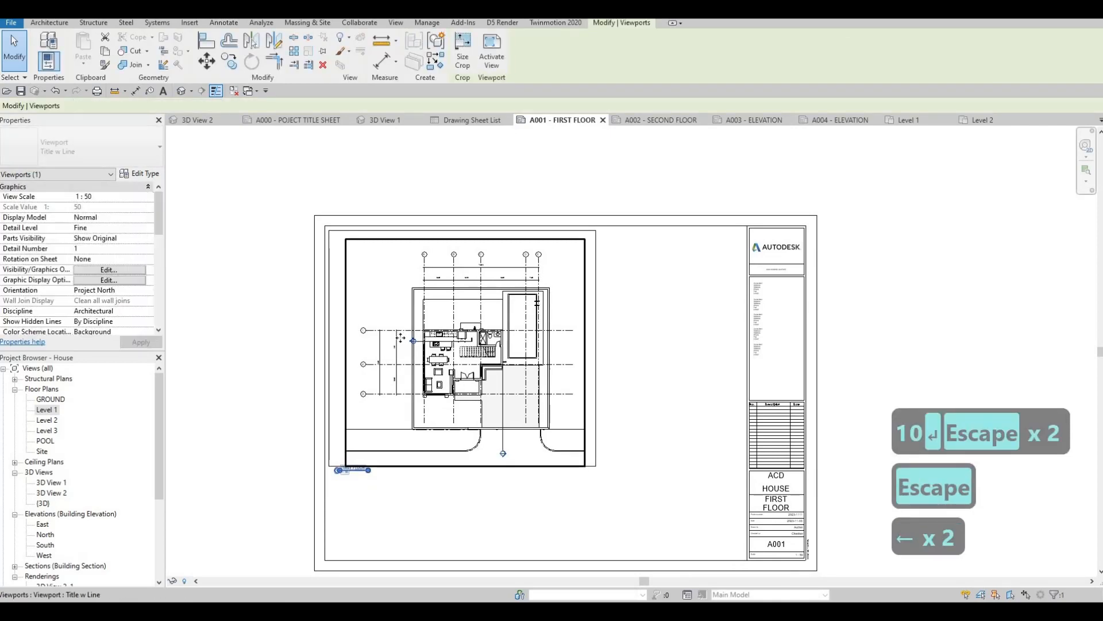
key(Up)
key(Up)
key(Up)
key(Up)
key(Left)
key(Left)
key(Down)
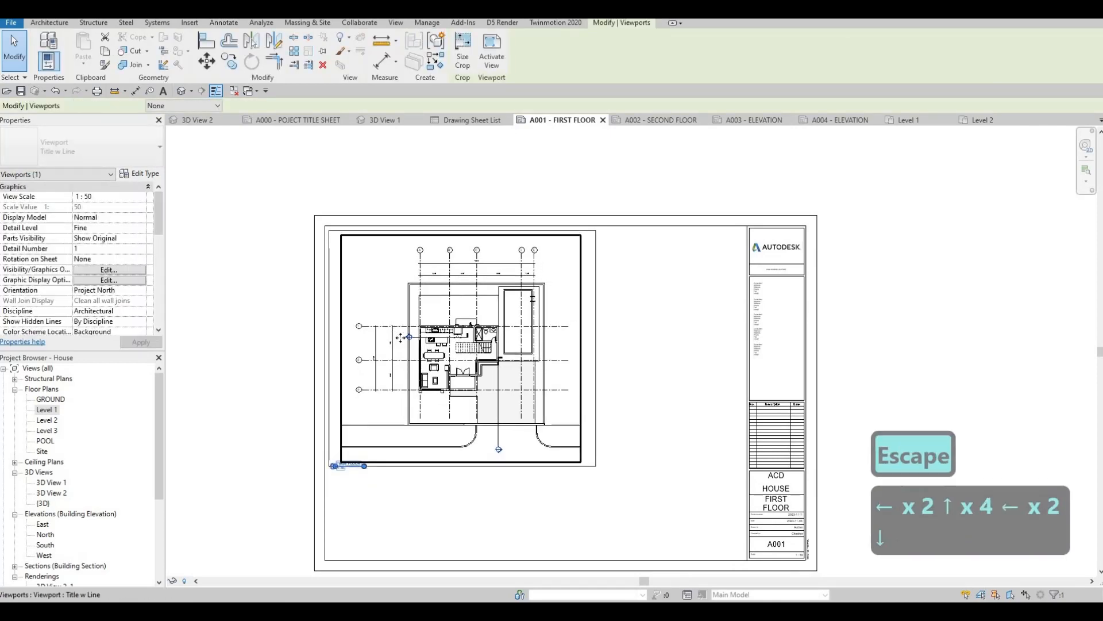
key(Left)
key(Right)
key(Escape)
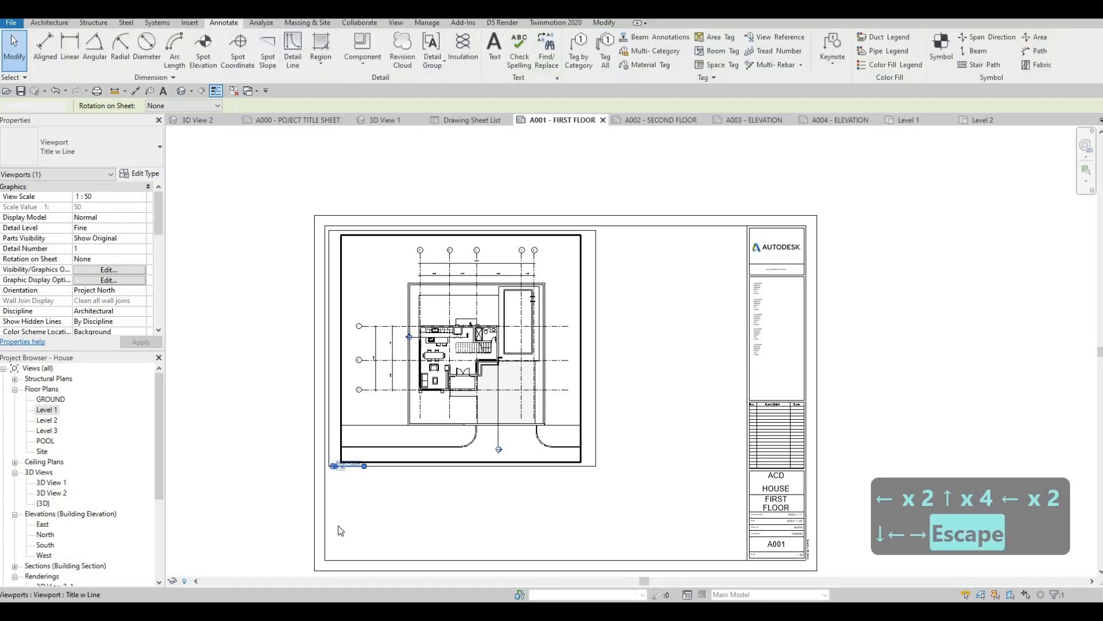
Move the FIRST FLOOR view title just below the bottom line of the border rectangle
scroll(342, 478, up, 3)
click(340, 478)
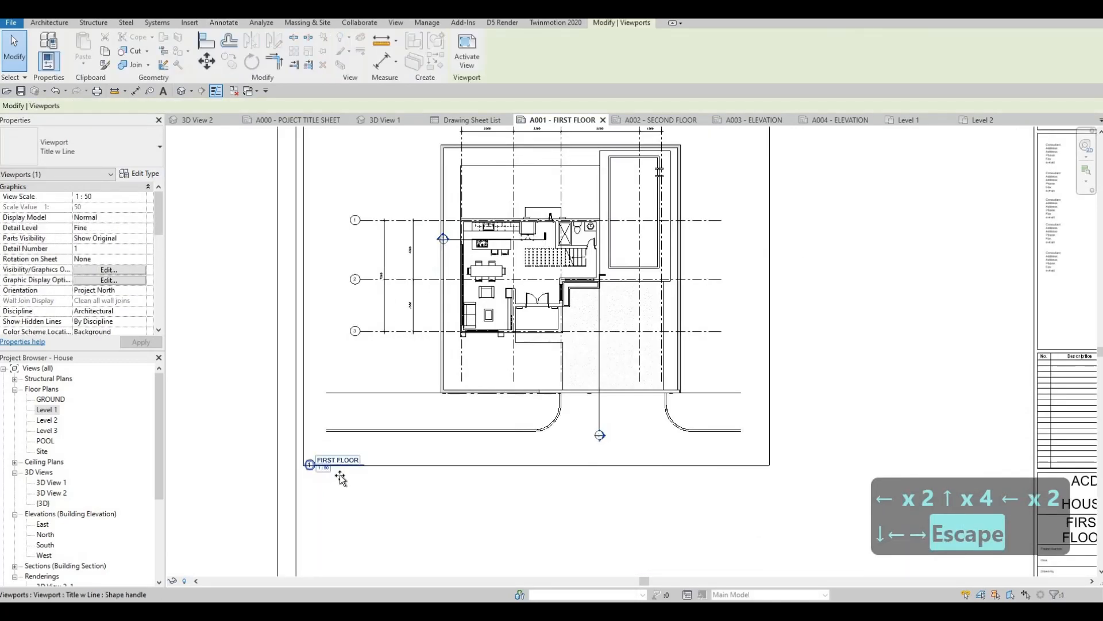
drag(340, 475, 337, 468)
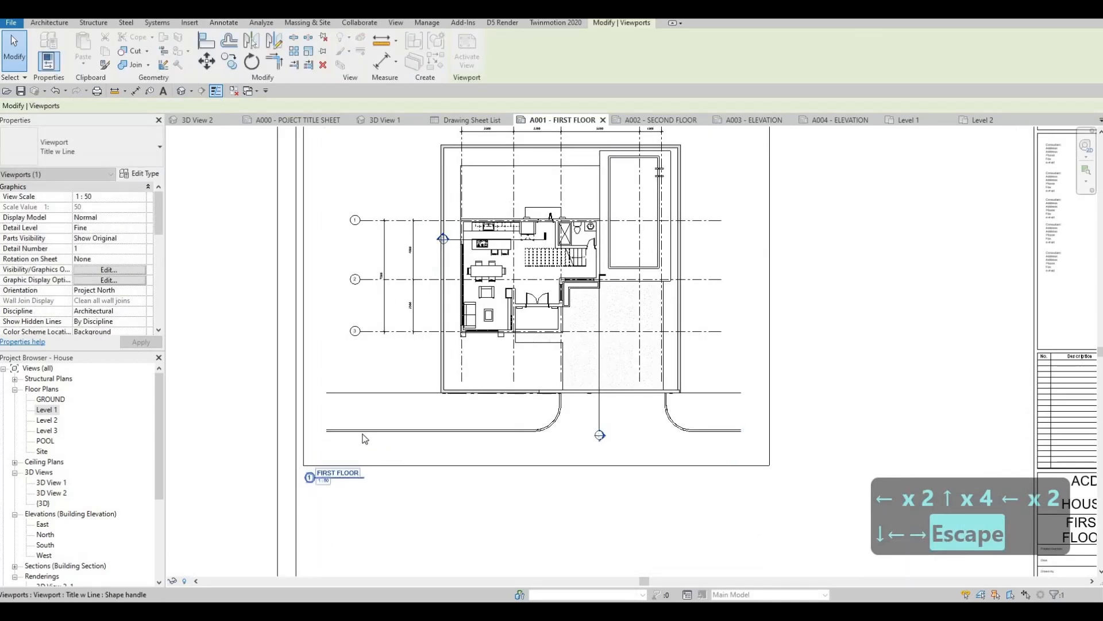
key(Escape)
scroll(463, 510, down, 3)
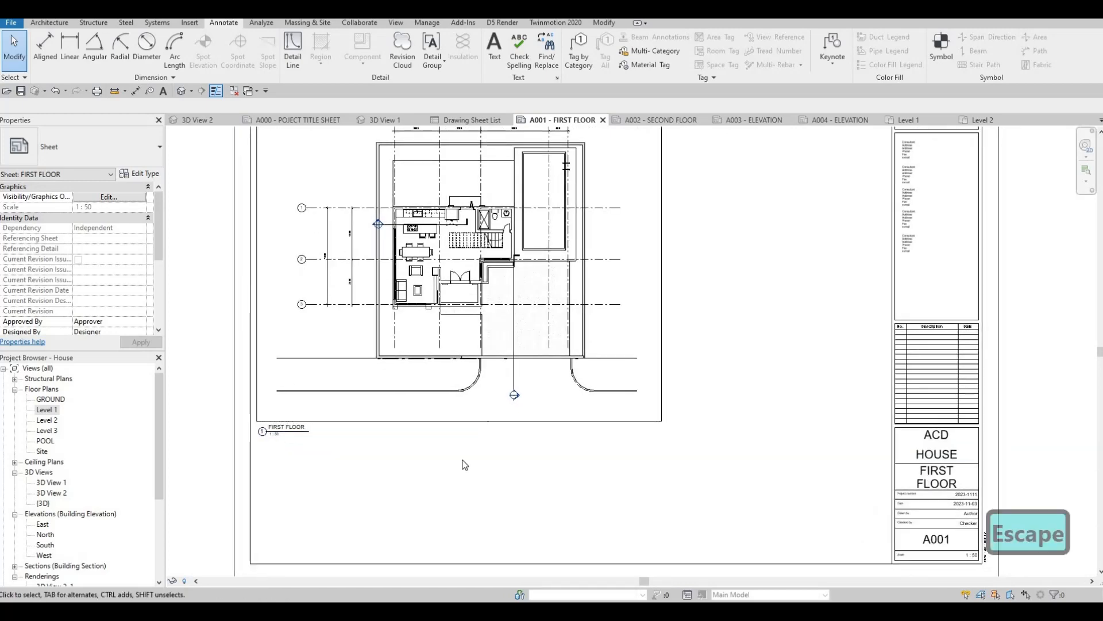
scroll(516, 437, down, 1)
key(Escape)
middle_drag(532, 403, 518, 421)
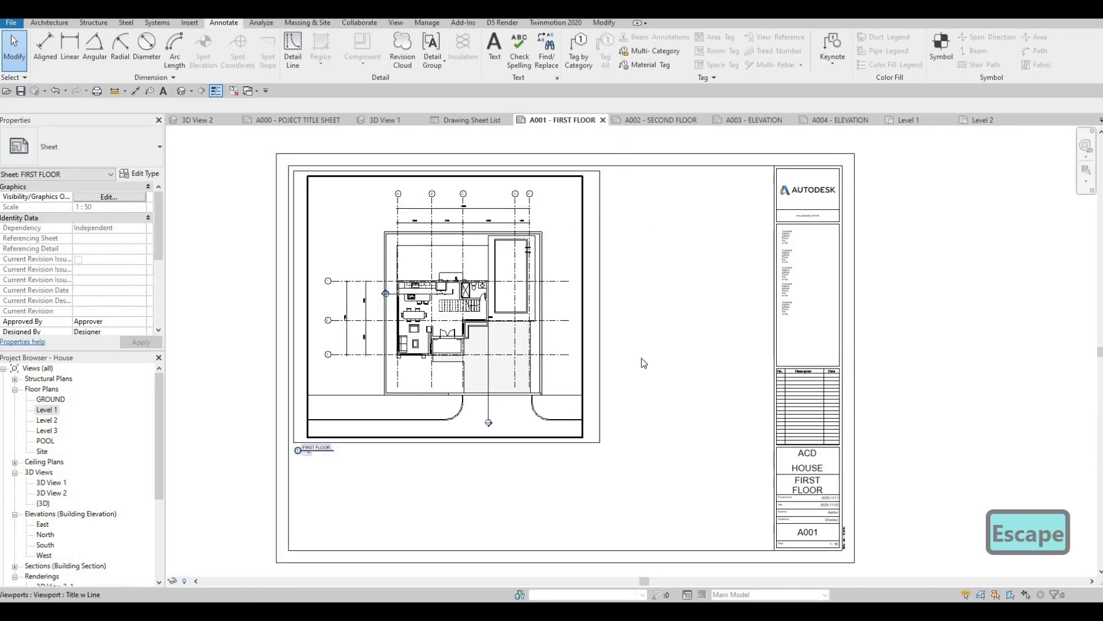
Place the Level 2 floor plan in the upper-left area of the A002 - SECOND FLOOR sheet
click(654, 121)
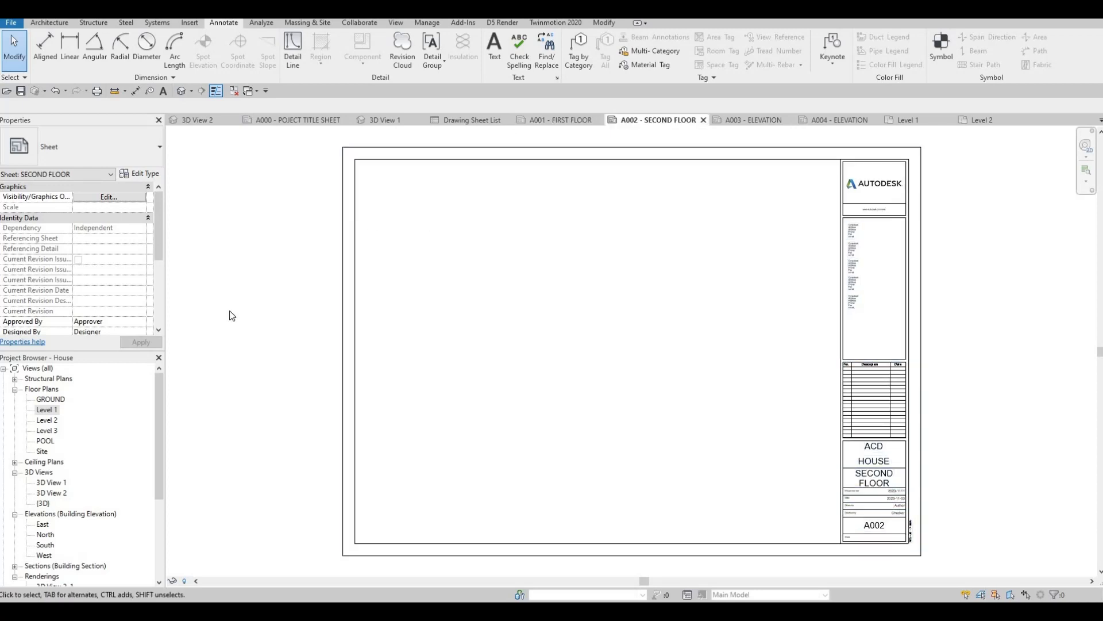
click(48, 421)
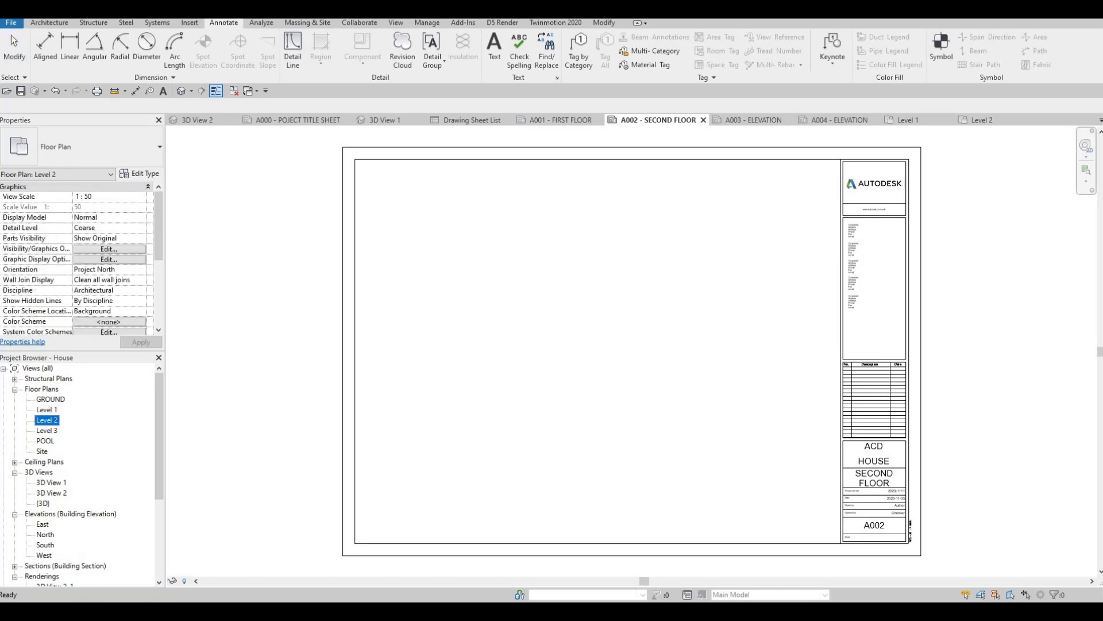
drag(516, 300, 503, 297)
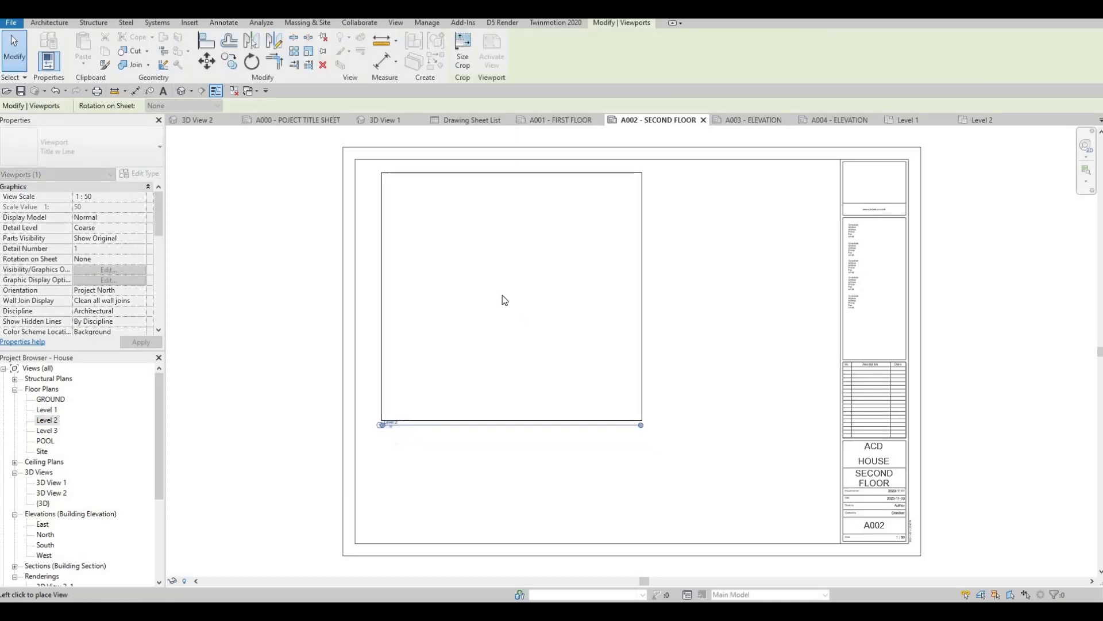
click(501, 297)
key(Escape)
key(Escape)
key(Escape)
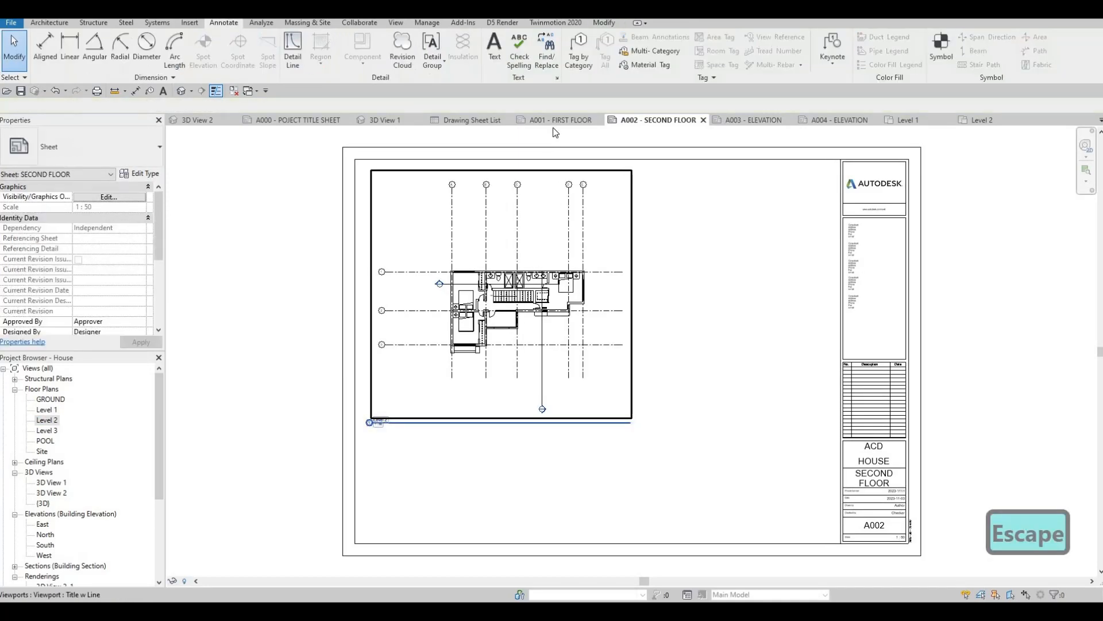
Copy the four detail lines of the border rectangle from the A001 - FIRST FLOOR sheet
click(548, 120)
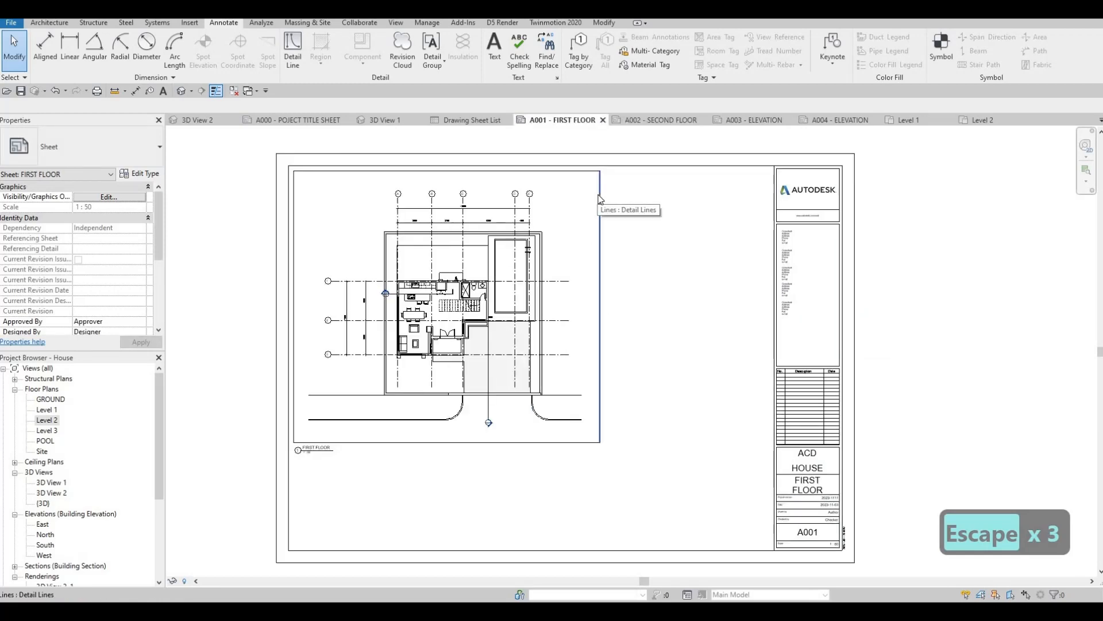
key(Tab)
click(600, 199)
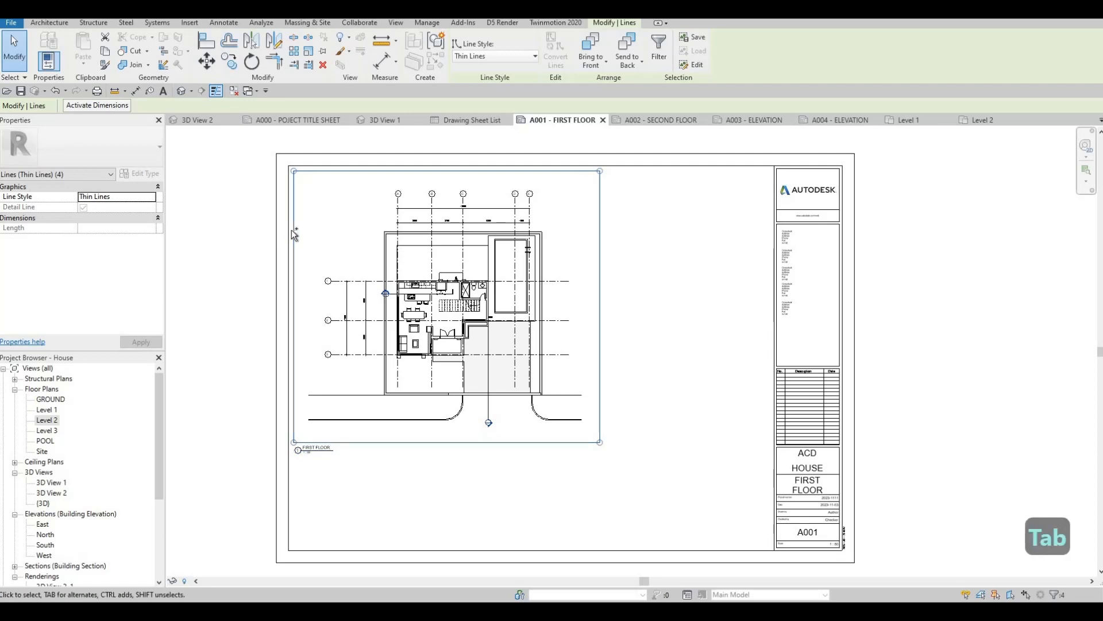
key(ctrl+c)
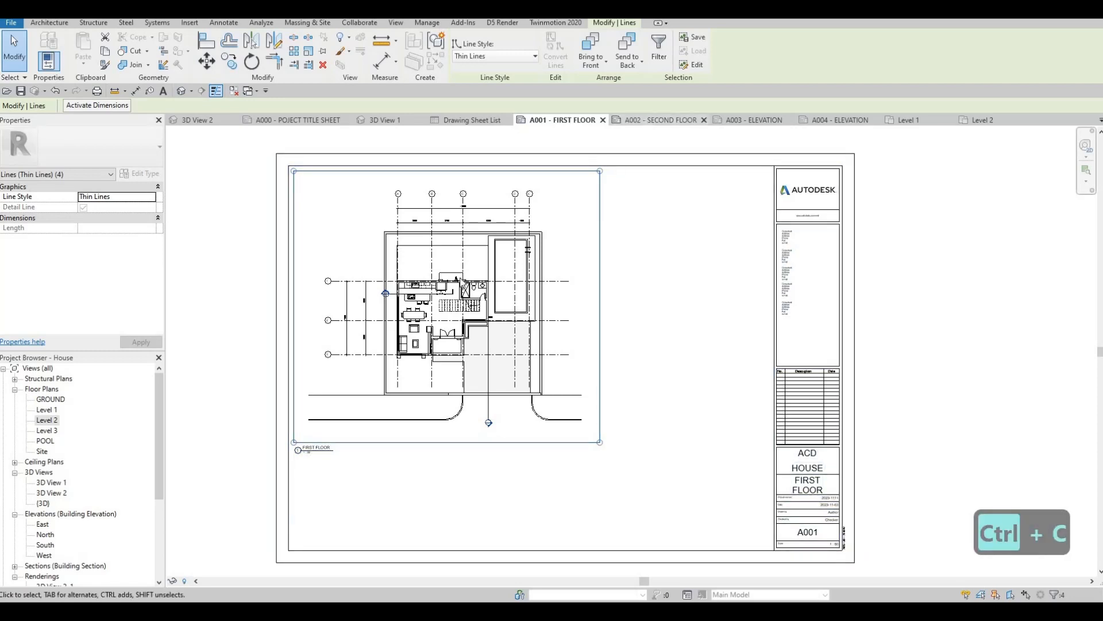
Paste the copied border rectangle around the Level 2 plan on the A002 - SECOND FLOOR sheet, inside the title block frame
click(661, 120)
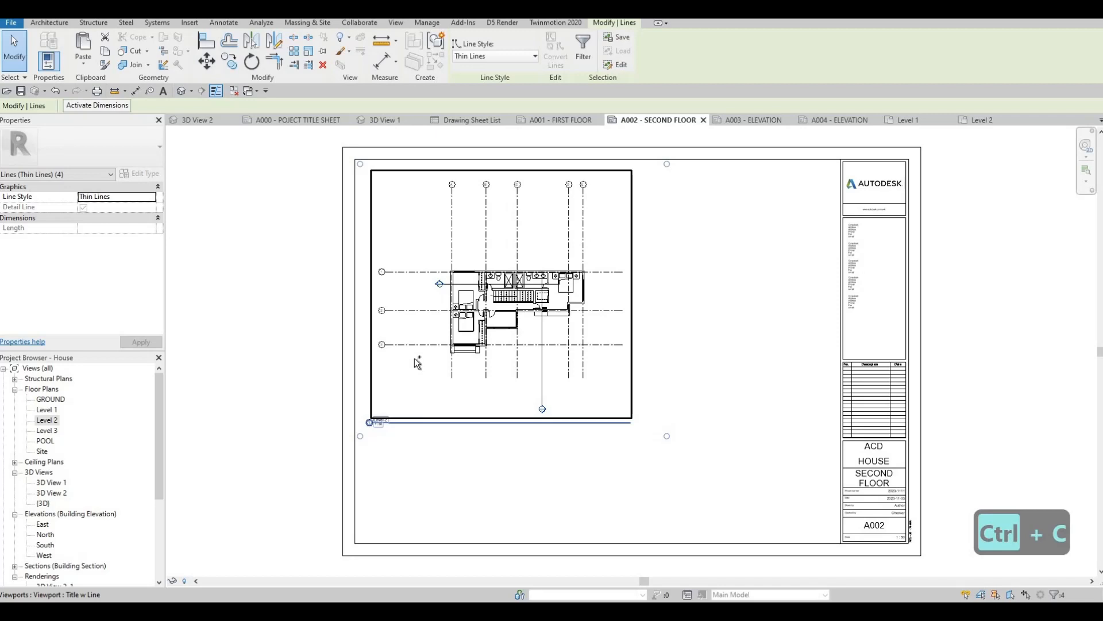
key(ctrl+v)
scroll(379, 408, up, 5)
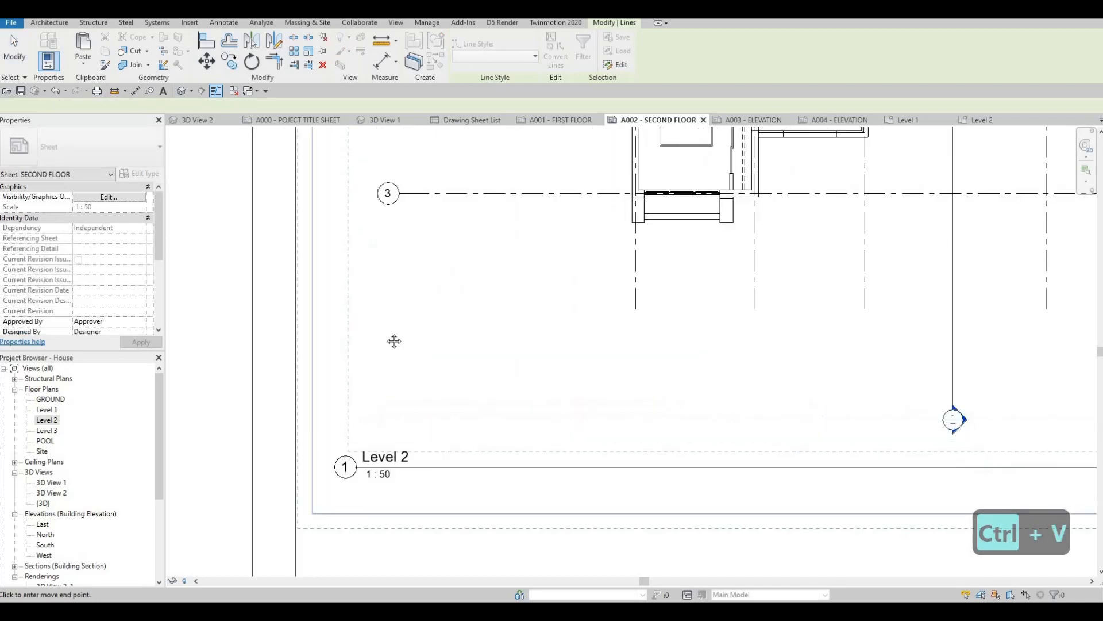
scroll(320, 418, up, 2)
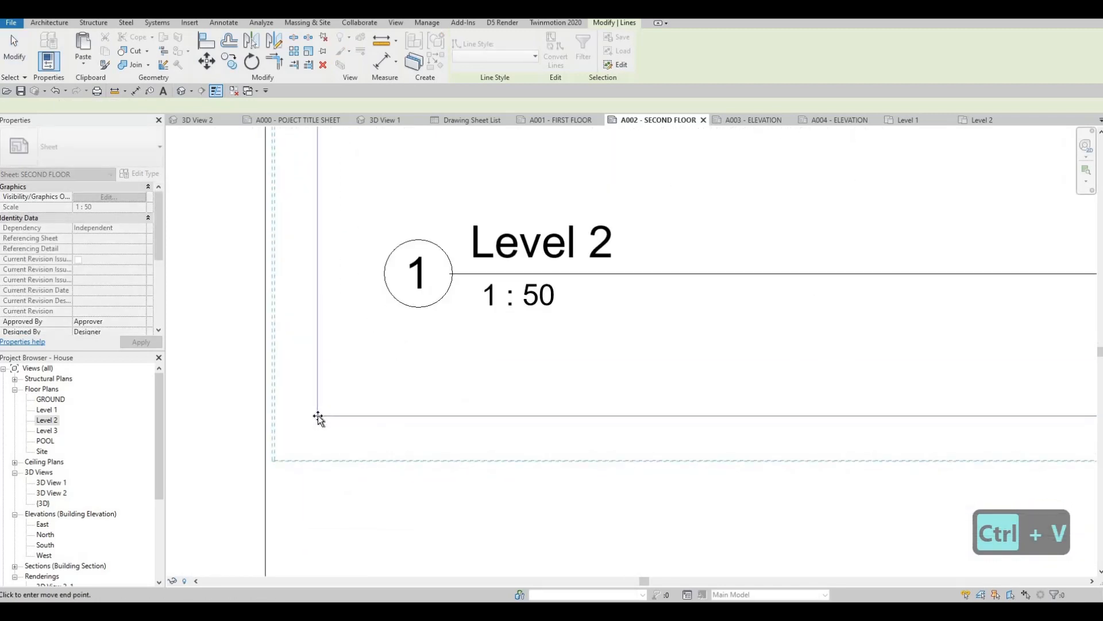
scroll(317, 418, up, 2)
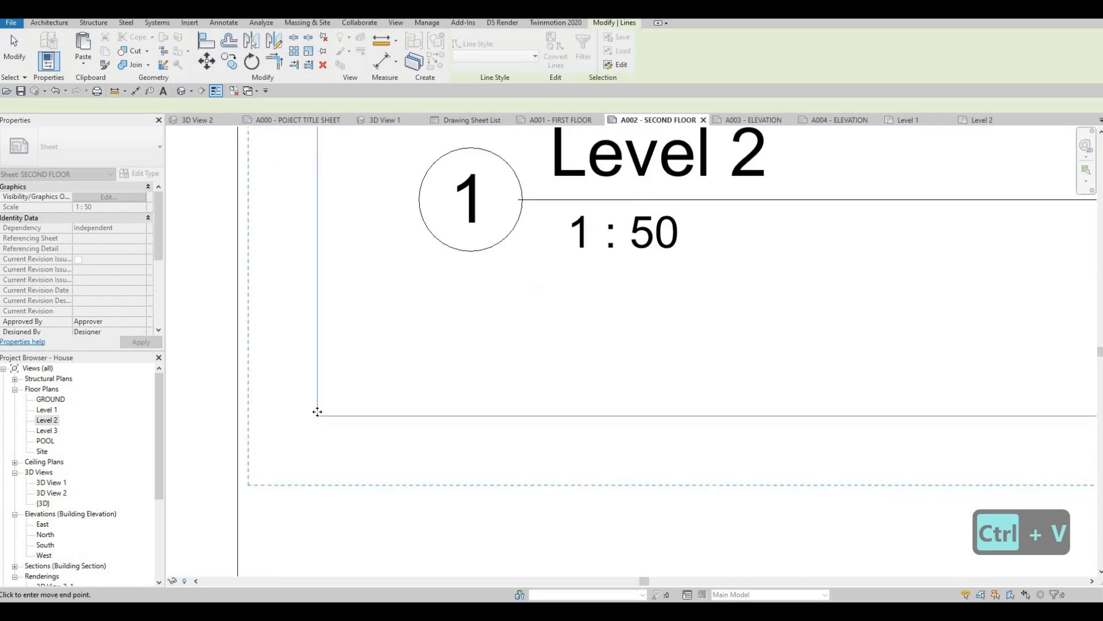
scroll(317, 412, down, 5)
click(385, 338)
key(Escape)
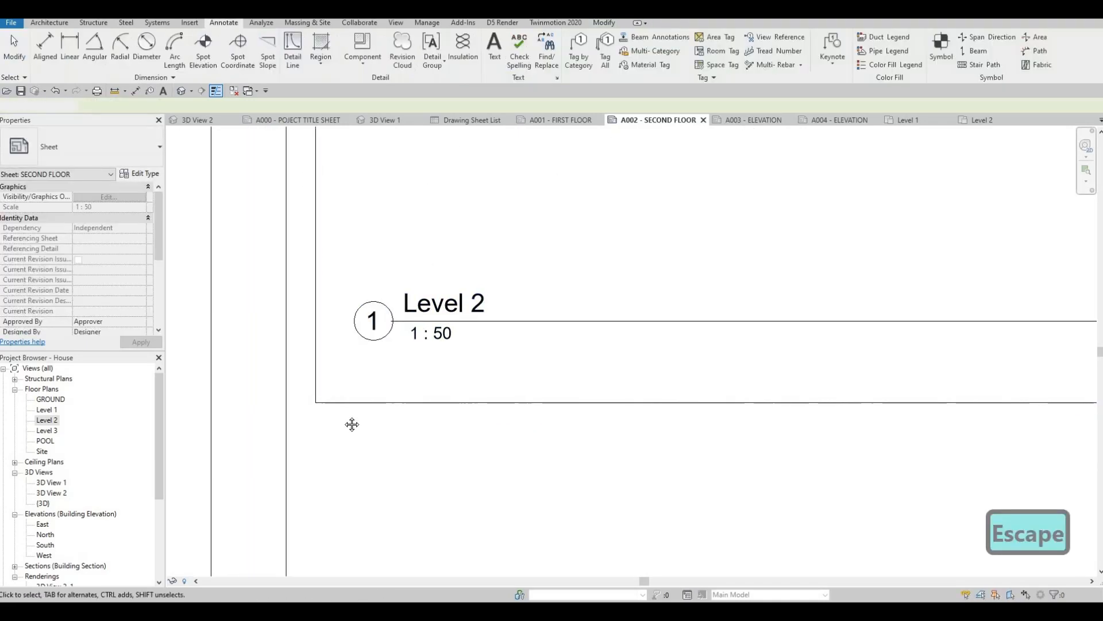
scroll(352, 424, down, 6)
key(Escape)
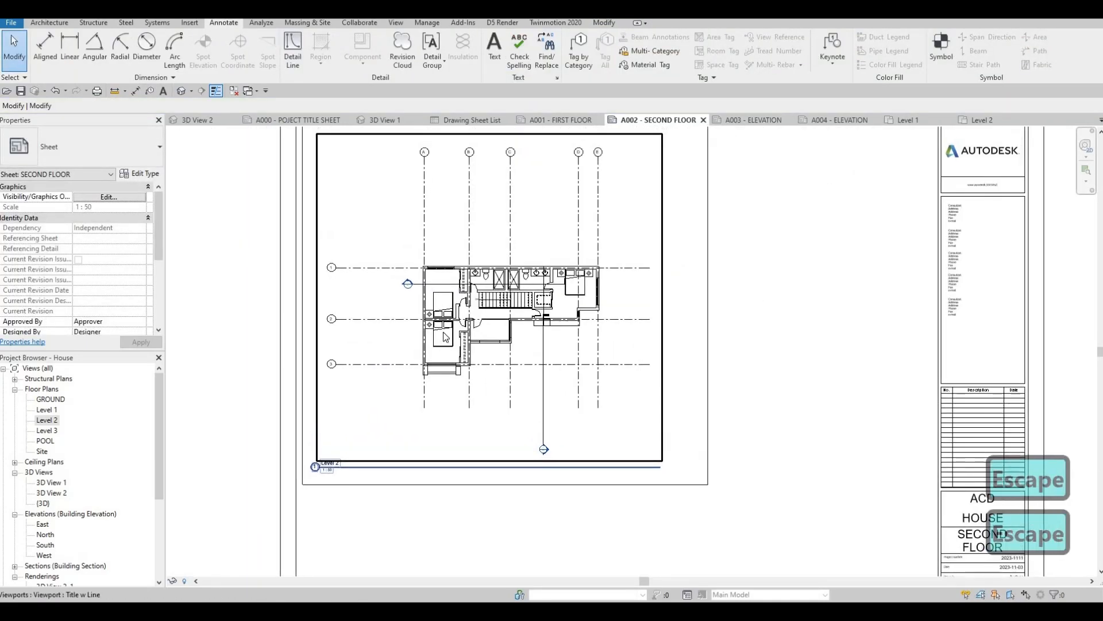
Nudge the Level 2 viewport slightly left and pull the border rectangle's right line inward to a width of about 570 mm
scroll(445, 337, down, 2)
click(438, 317)
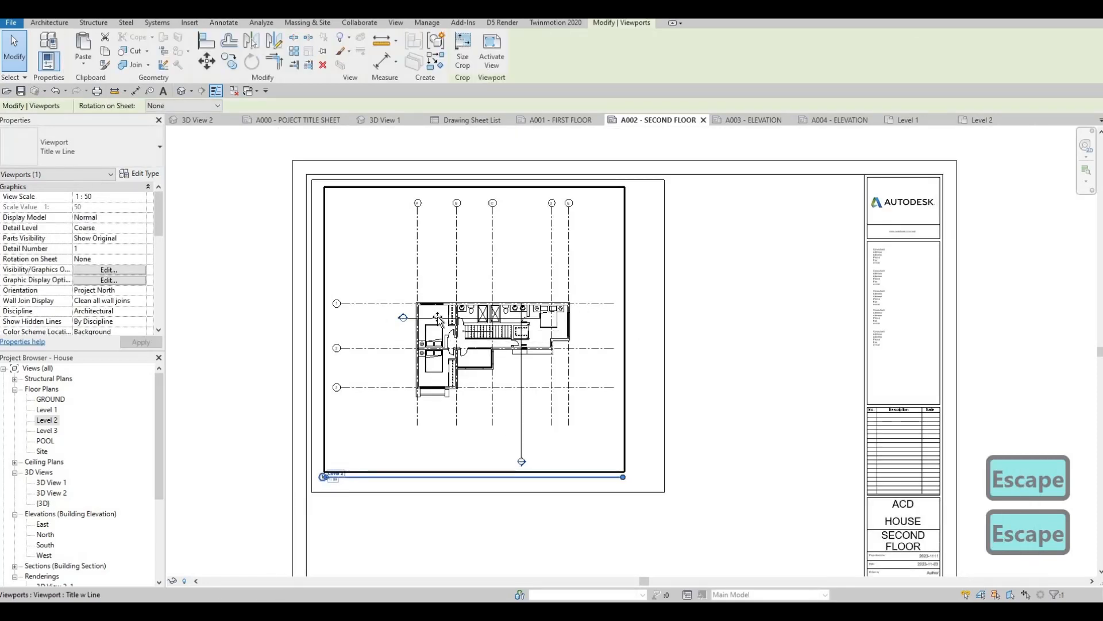
mouse_move(438, 317)
mouse_down()
mouse_move(670, 283)
mouse_move(638, 281)
mouse_up()
key(Escape)
key(Escape)
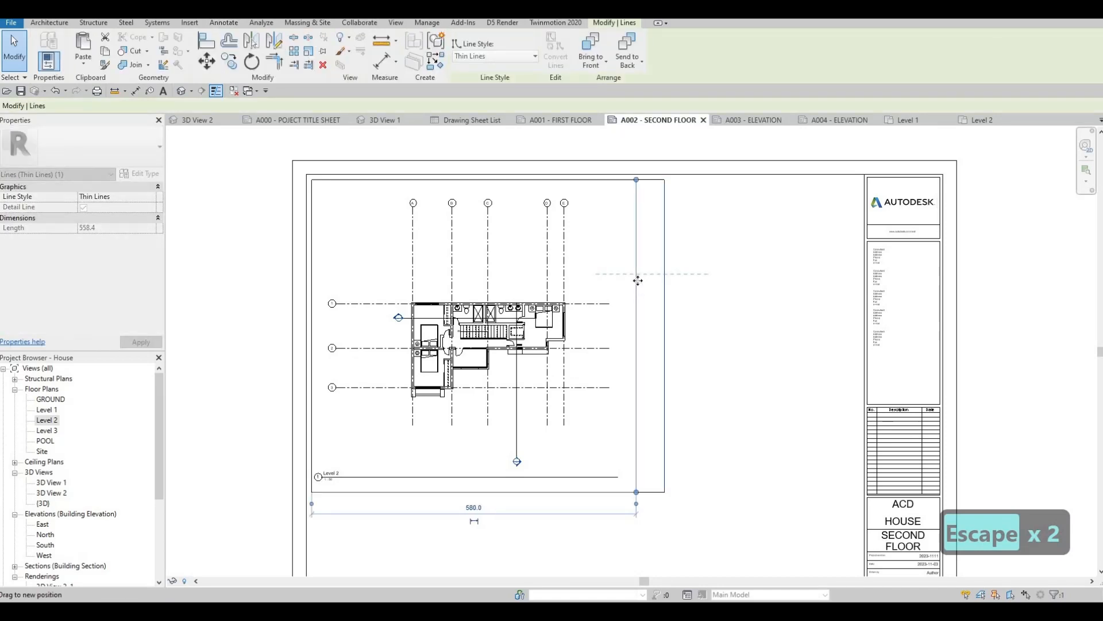
key(Escape)
middle_drag(637, 374, 639, 232)
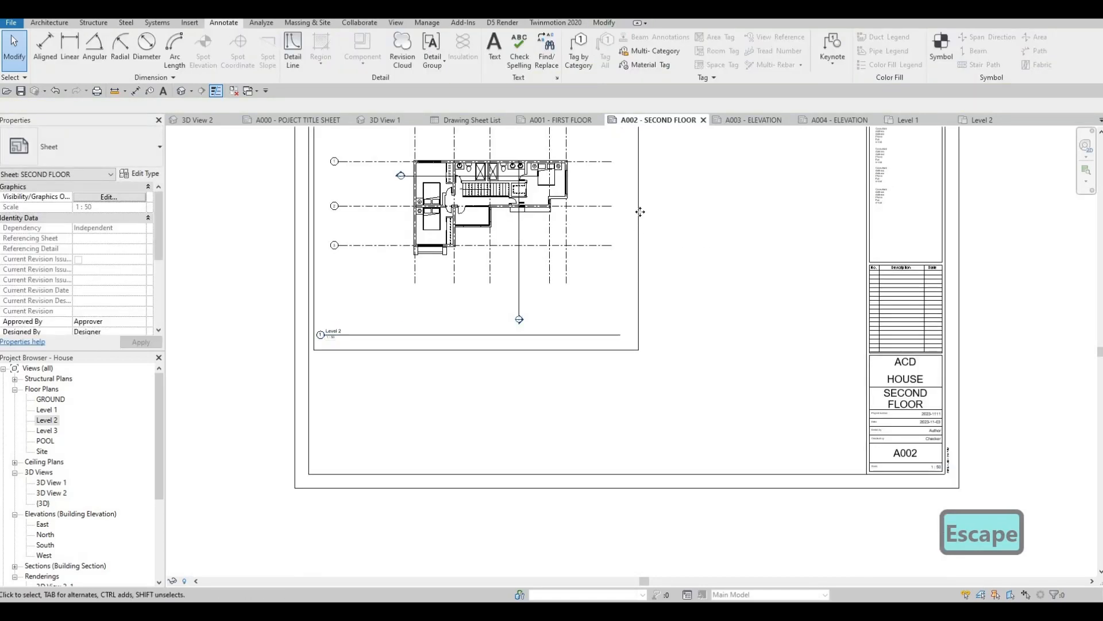
mouse_move(639, 212)
mouse_down()
mouse_move(628, 211)
mouse_move(633, 203)
mouse_up()
key(Escape)
key(Escape)
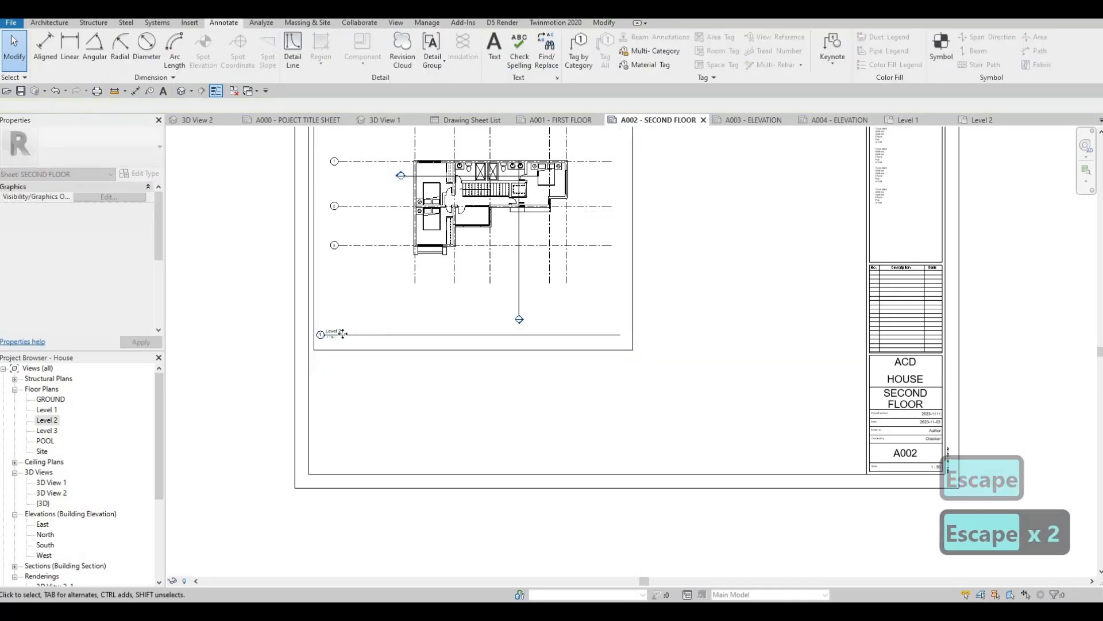
Move the Level 2 view title below the border rectangle and raise the rectangle's bottom line closer to the plan
click(337, 333)
drag(337, 333, 381, 359)
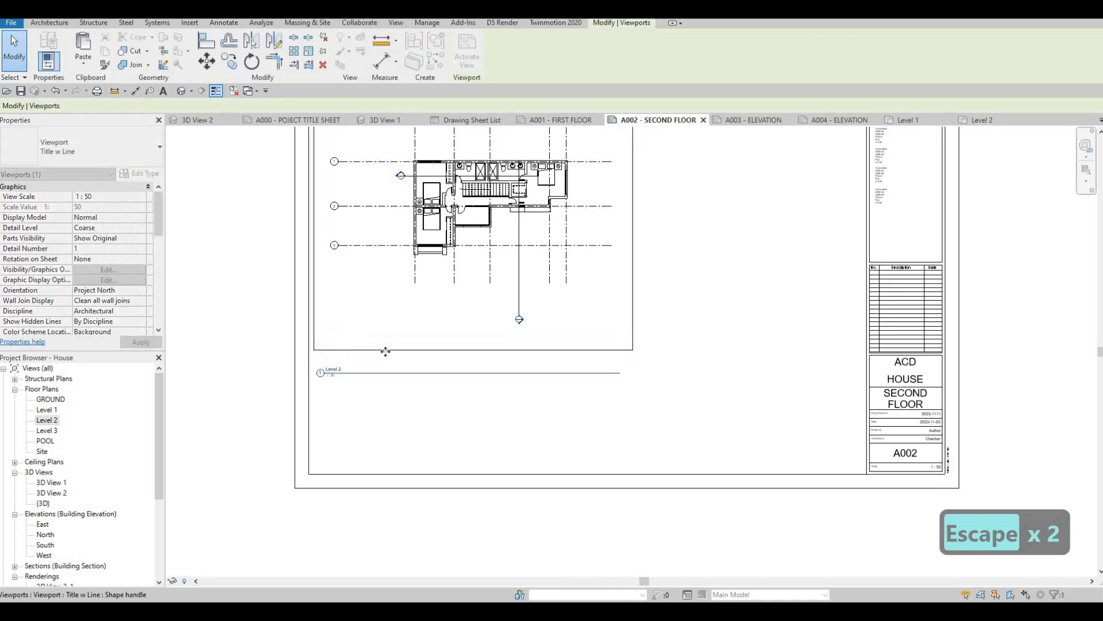
key(Escape)
click(381, 328)
key(Escape)
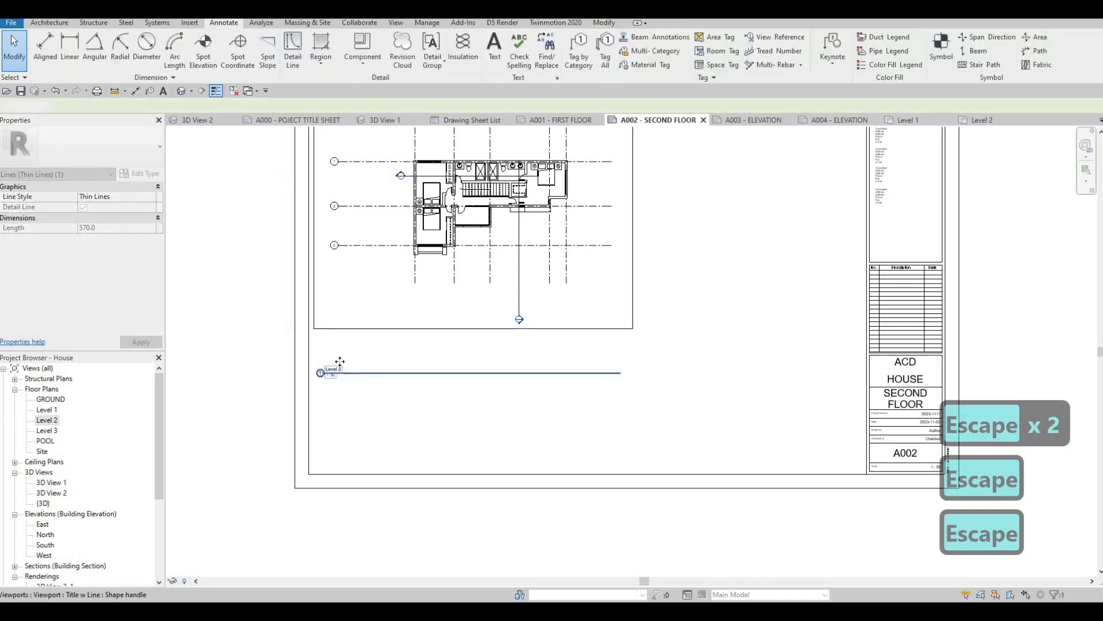
Move the Level 2 view title up so it sits just below the border rectangle's bottom line at its left end
click(349, 376)
scroll(341, 363, up, 4)
drag(357, 378, 354, 299)
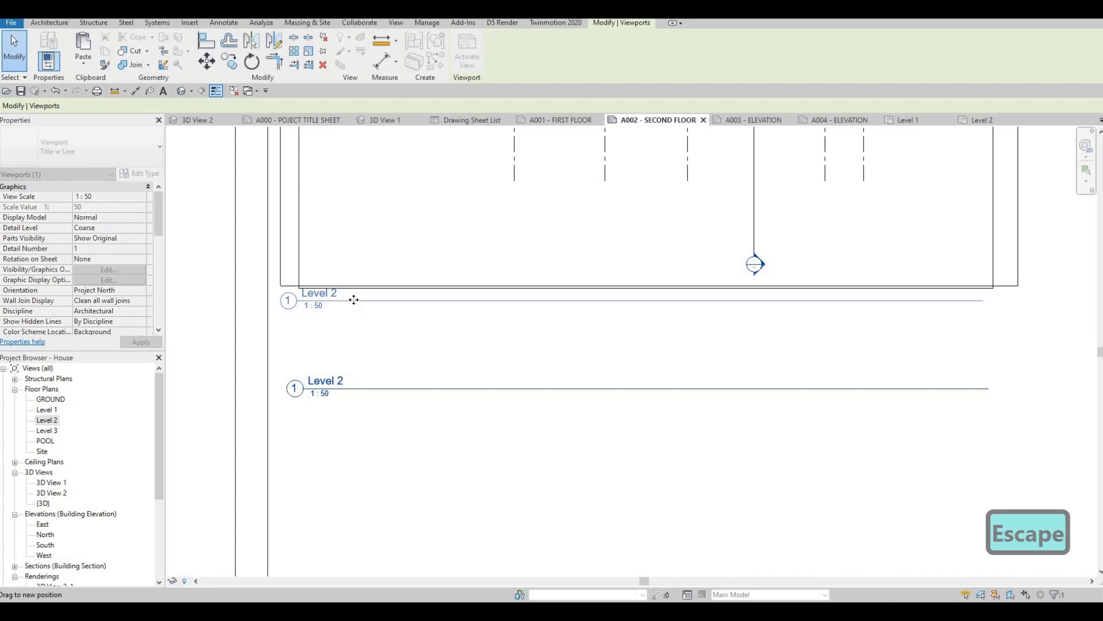
drag(340, 359, 342, 339)
scroll(337, 339, down, 4)
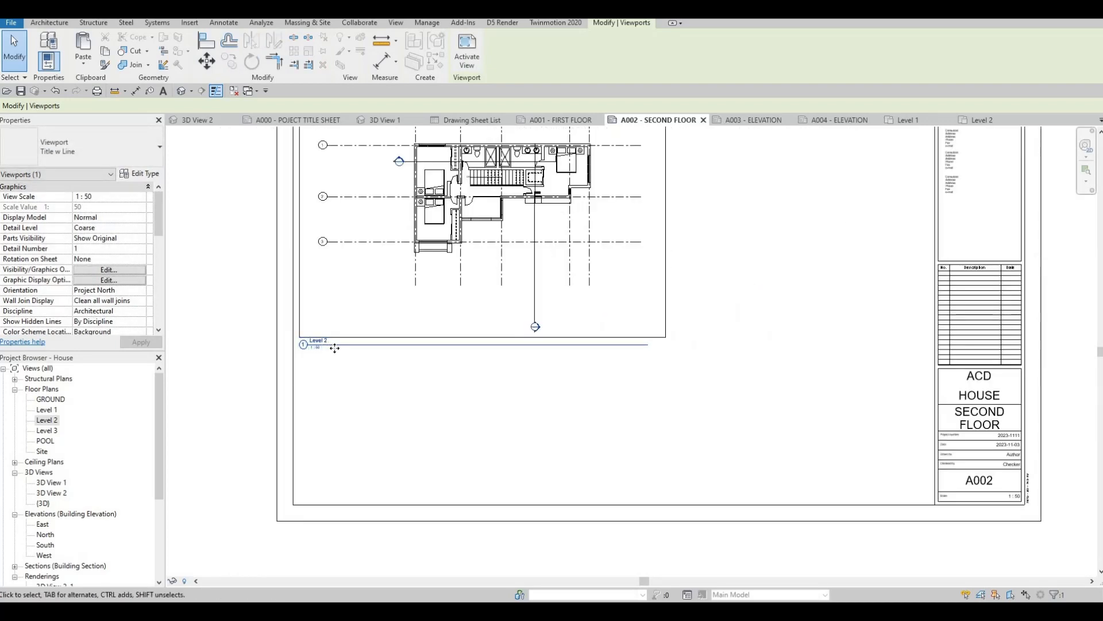
scroll(335, 348, up, 6)
key(Down)
key(Down)
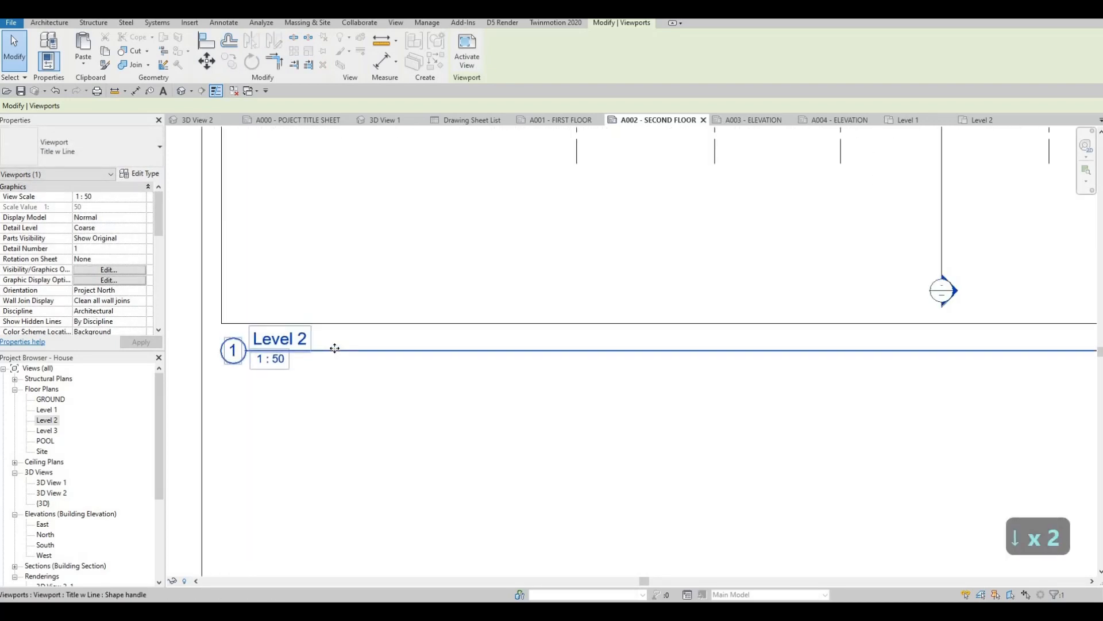
key(Escape)
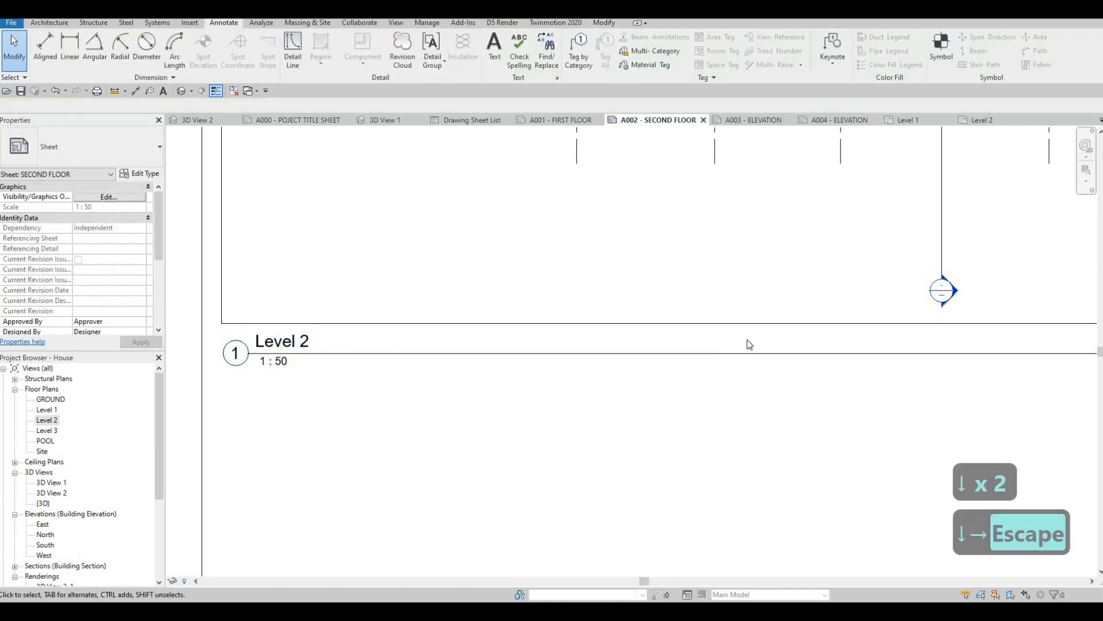
Set the Level 2 viewport's Title on Sheet to SECOND FLOOR
scroll(747, 345, down, 3)
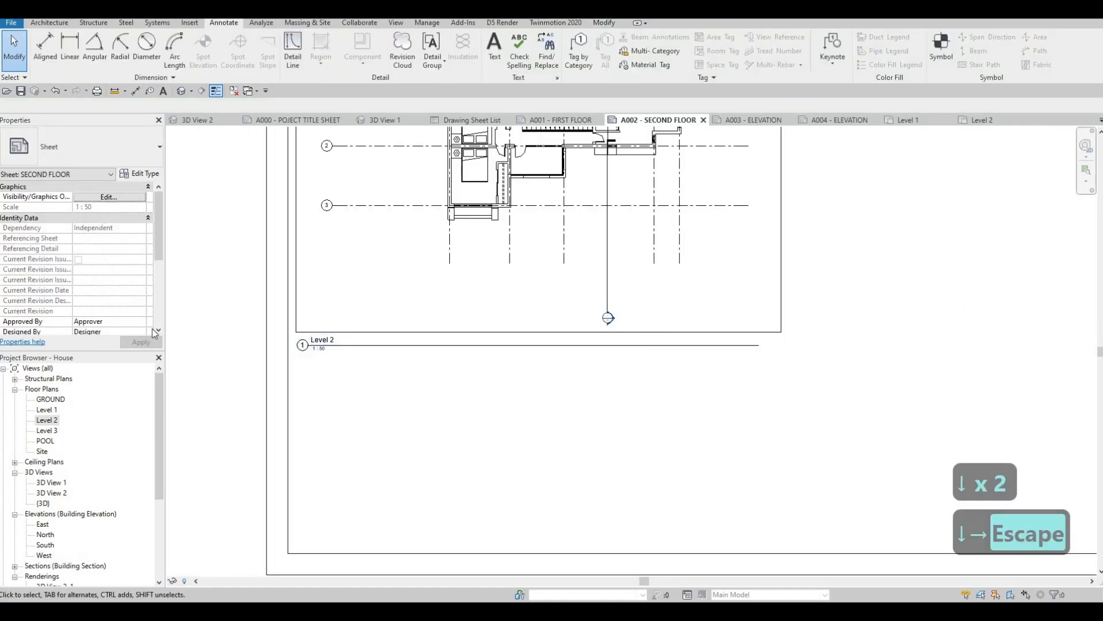
scroll(687, 457, down, 1)
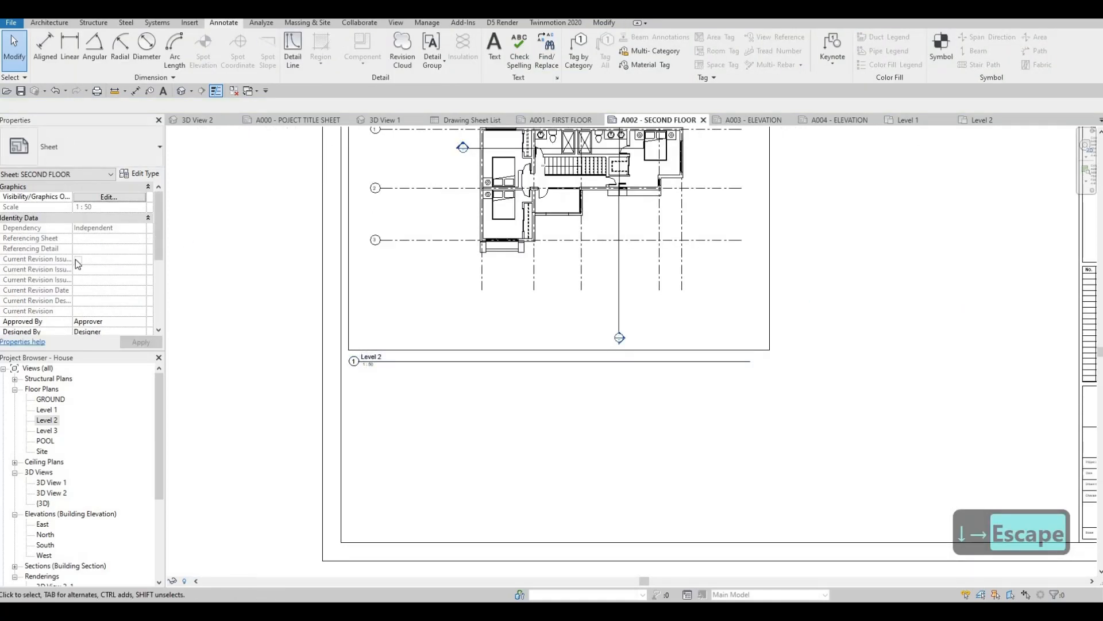
scroll(84, 268, down, 1)
scroll(92, 275, down, 4)
key(Escape)
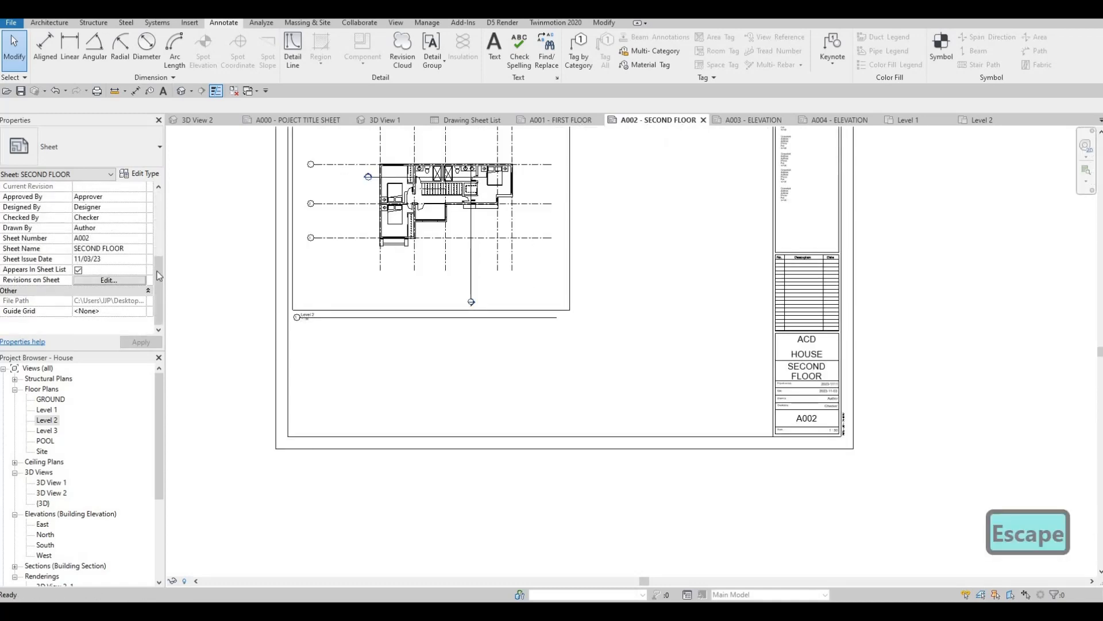
click(394, 248)
scroll(113, 279, down, 4)
scroll(108, 281, up, 6)
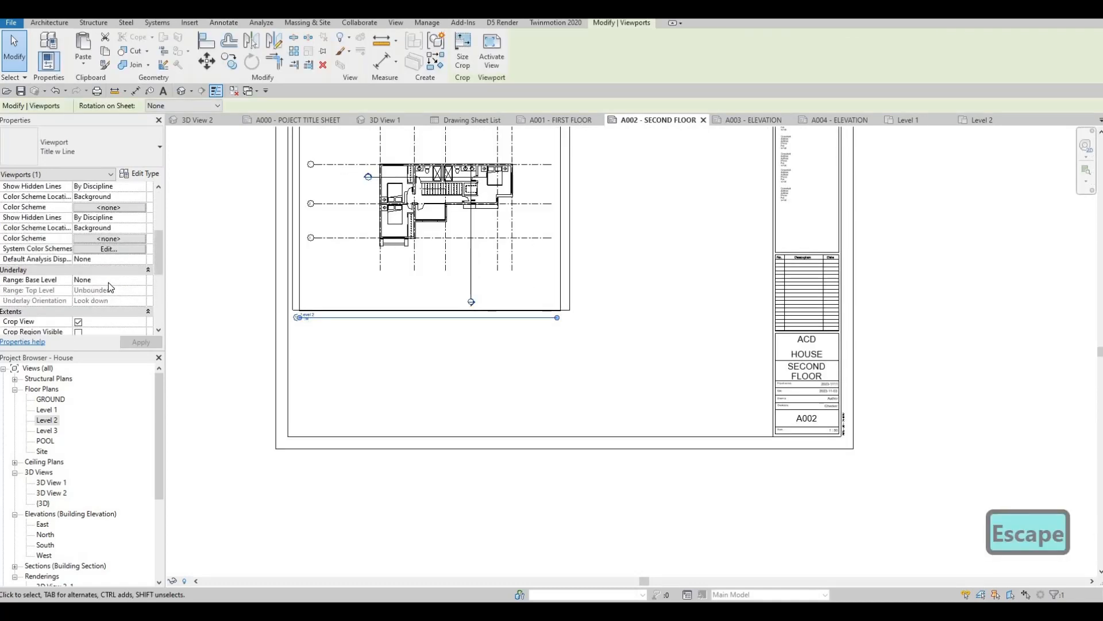
scroll(100, 291, down, 2)
scroll(97, 300, down, 1)
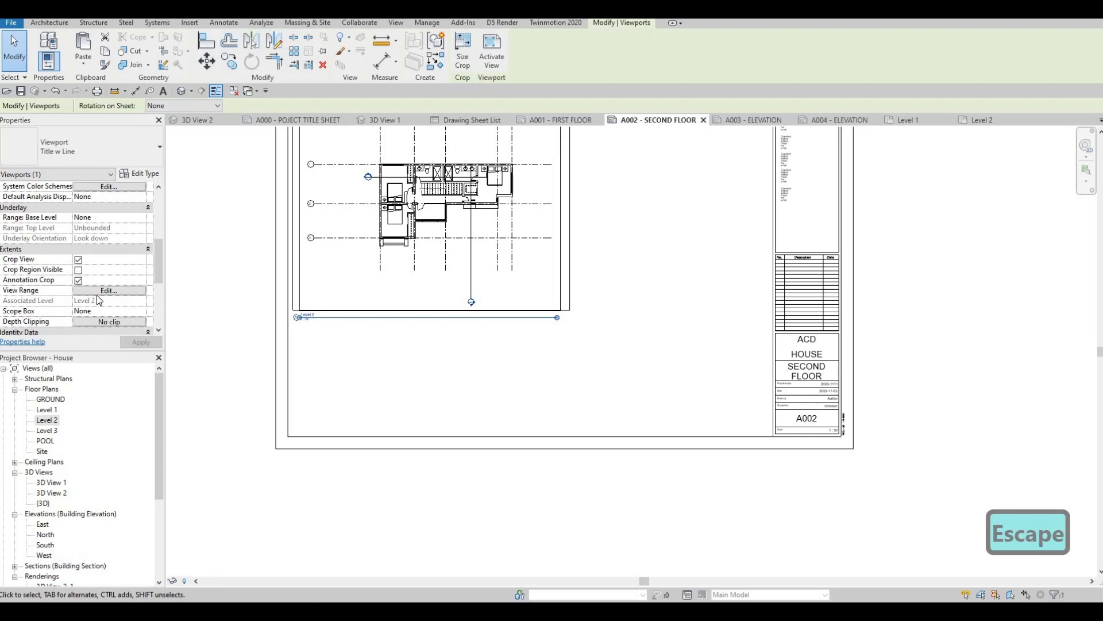
scroll(104, 299, down, 3)
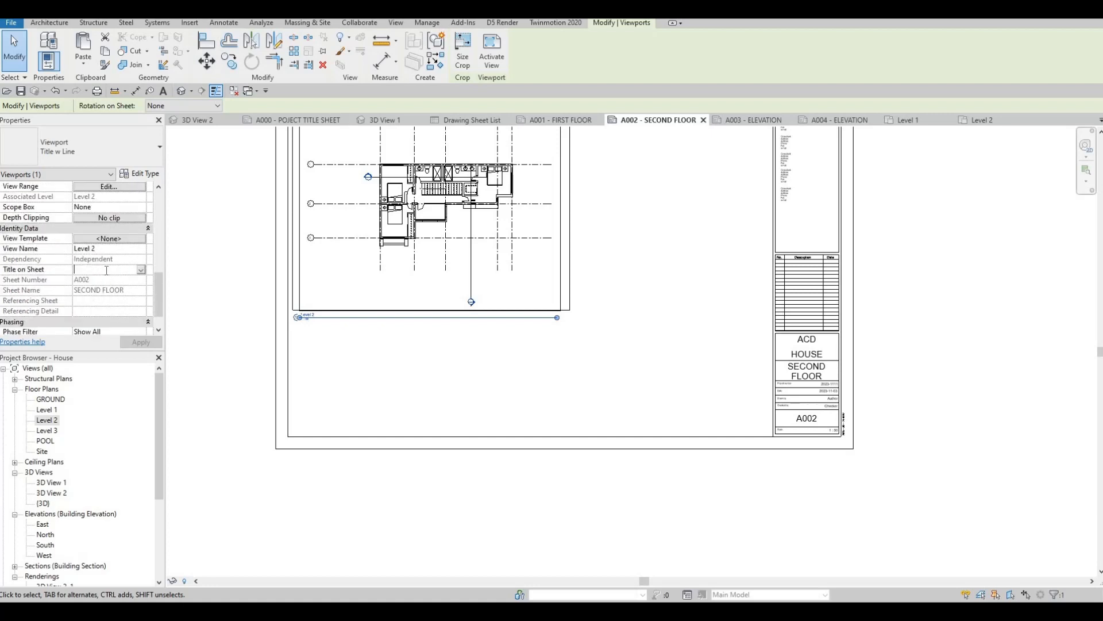
text(SECOND )
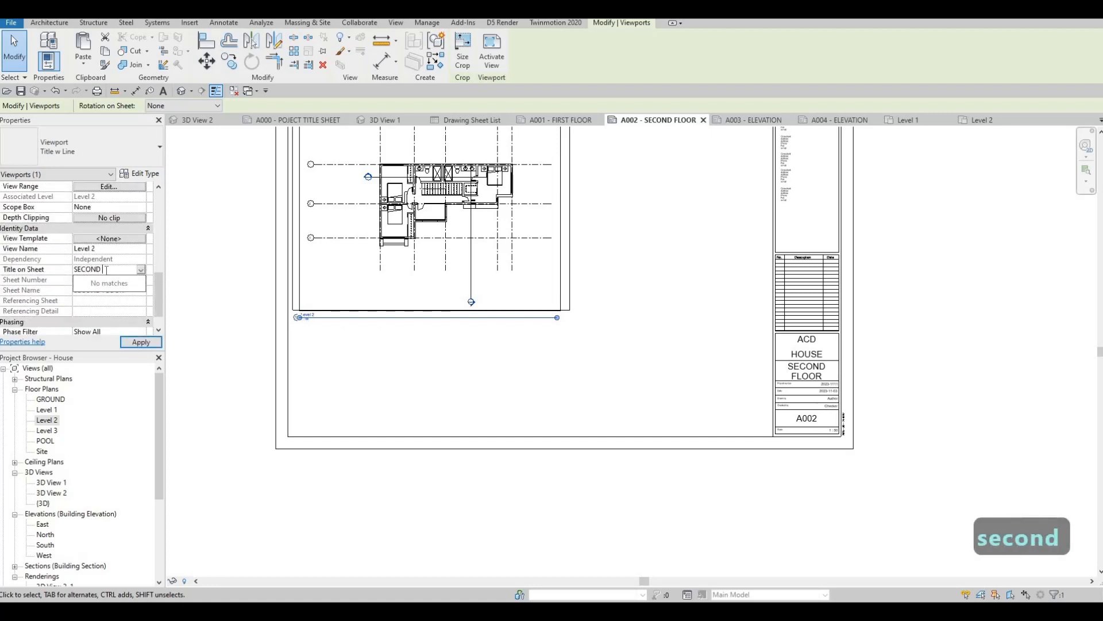
text(FLOOR)
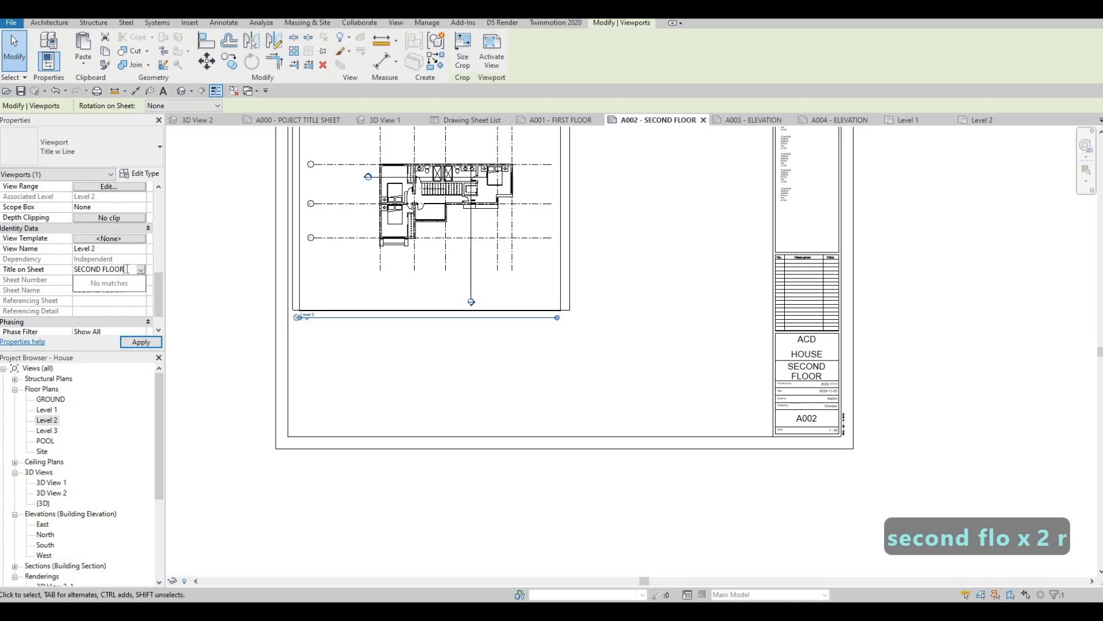
click(140, 342)
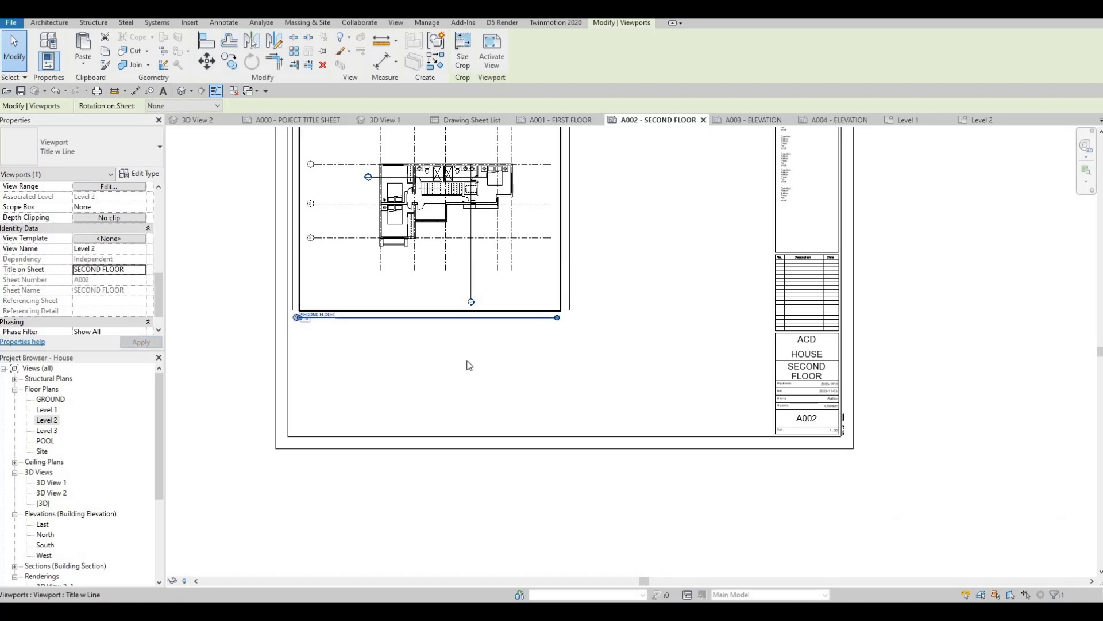
key(Escape)
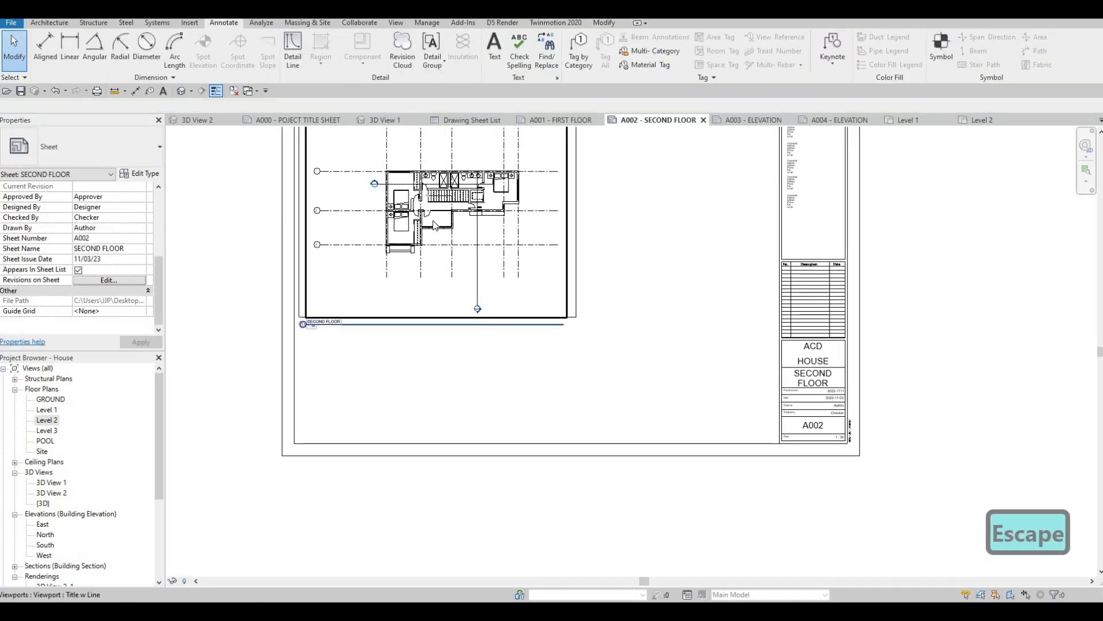
key(Escape)
key(Escape)
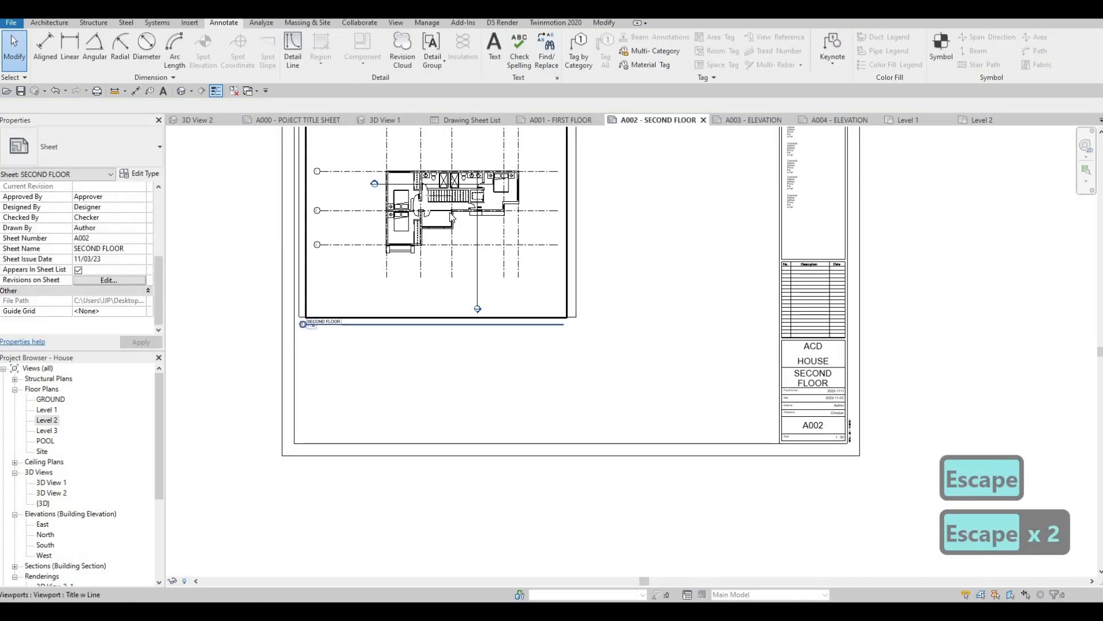
Shorten the SECOND FLOOR view title line to about the width of its text
click(452, 218)
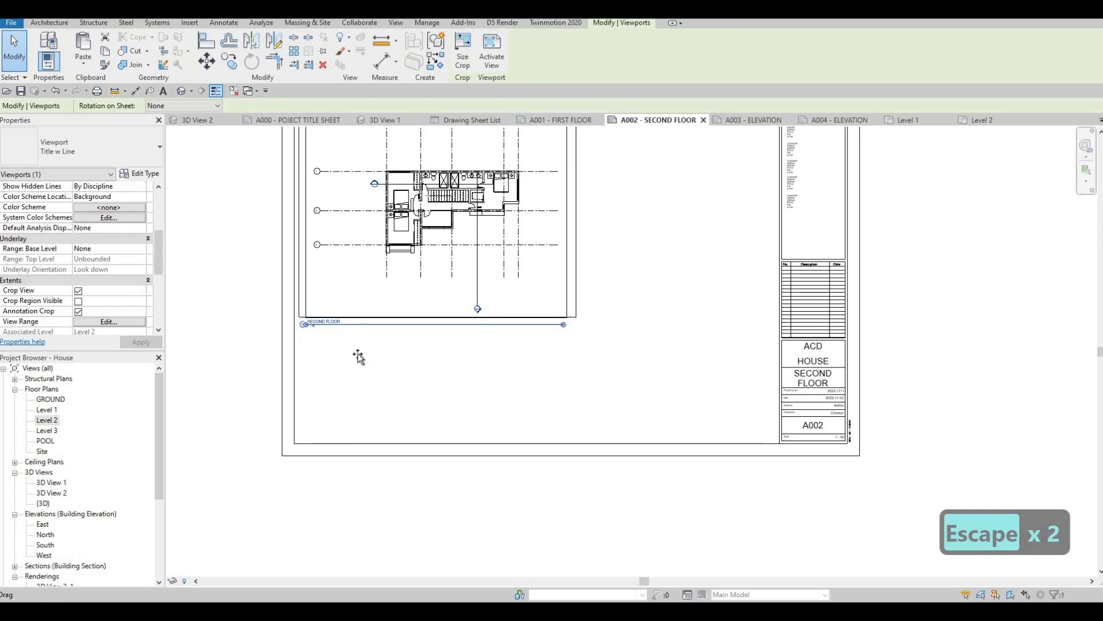
mouse_move(358, 356)
mouse_down()
mouse_move(346, 360)
mouse_move(368, 356)
mouse_up()
scroll(356, 325, up, 3)
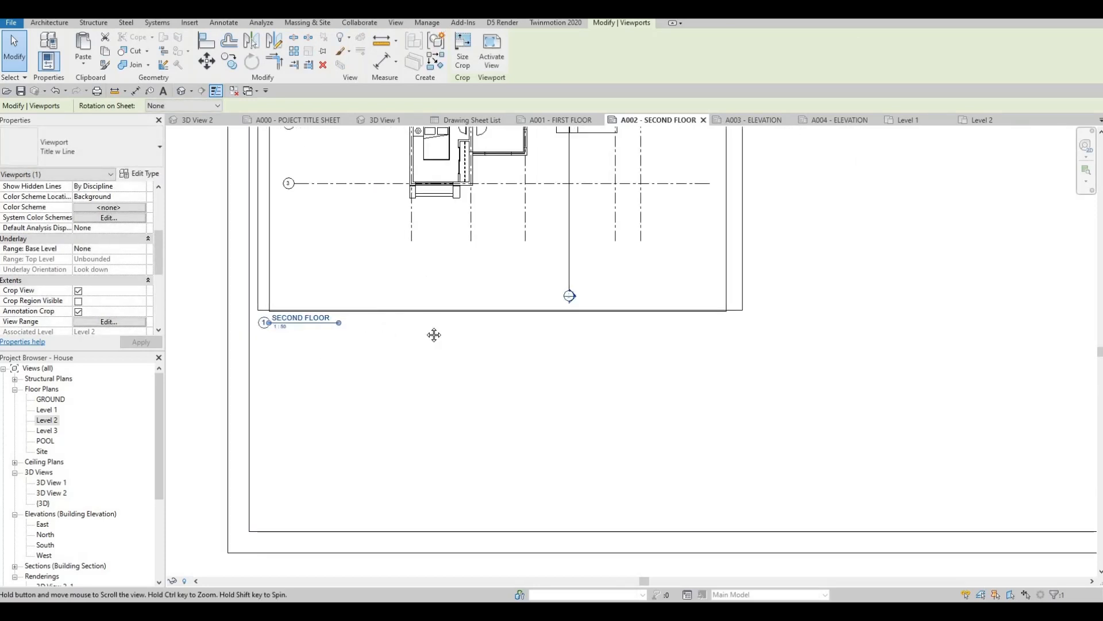
scroll(425, 345, down, 5)
key(Escape)
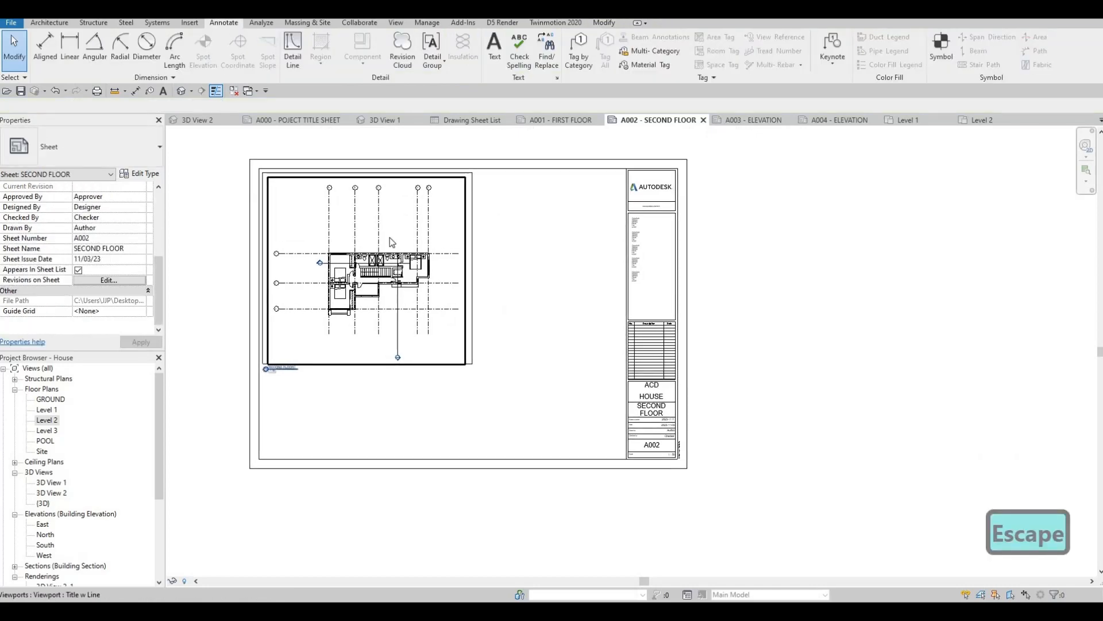
middle_drag(390, 237, 401, 233)
scroll(394, 236, up, 1)
scroll(398, 236, down, 1)
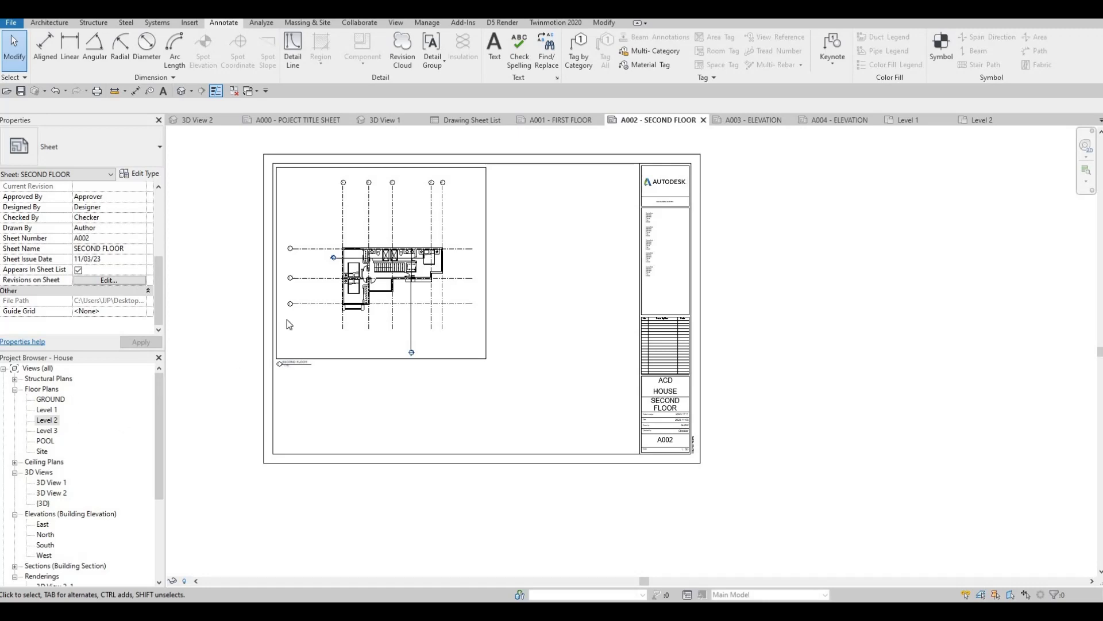
click(764, 120)
scroll(80, 409, down, 2)
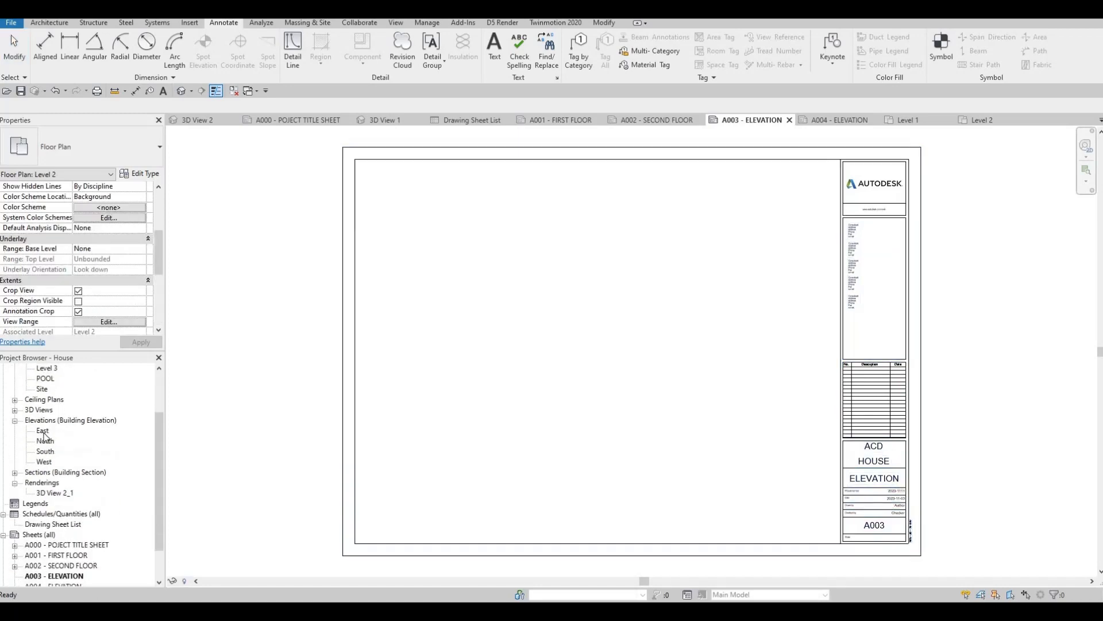
click(42, 431)
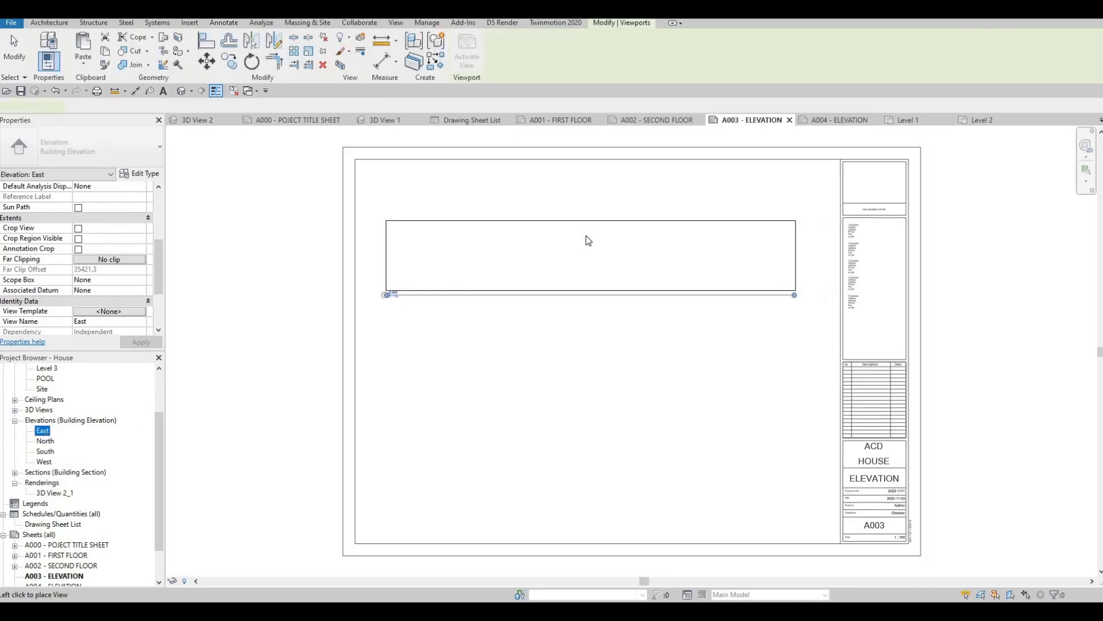
click(578, 284)
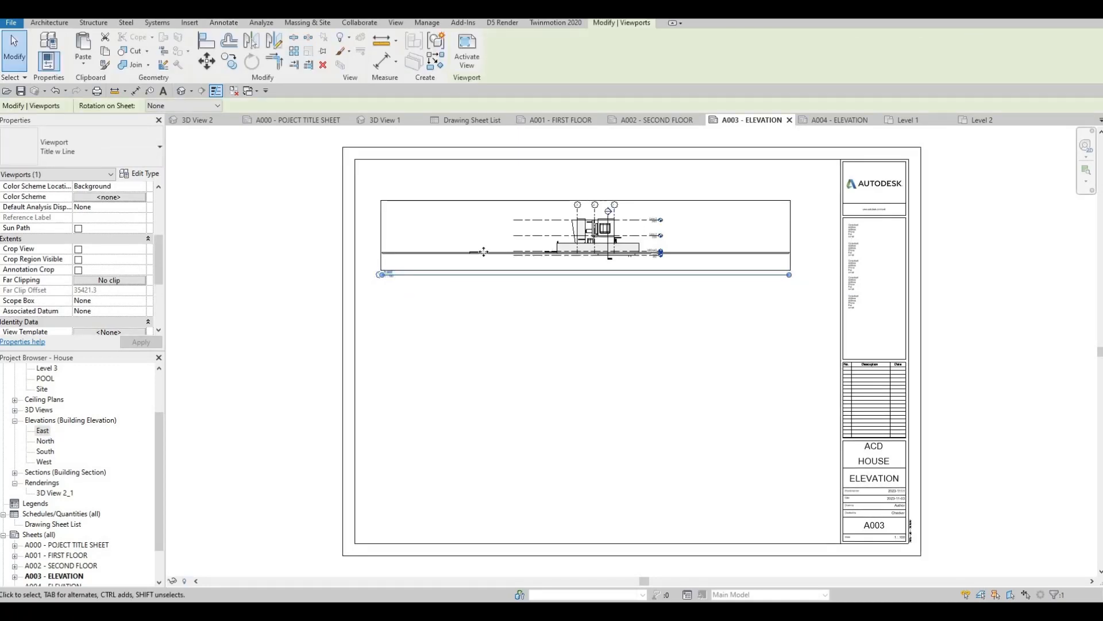
key(Escape)
click(528, 264)
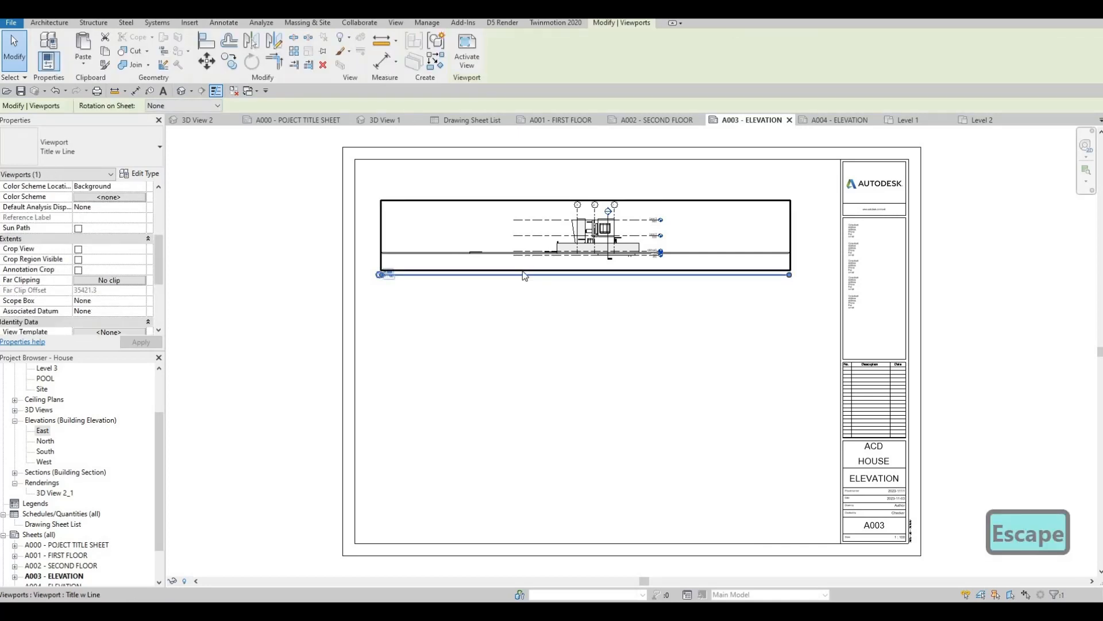
key(Delete)
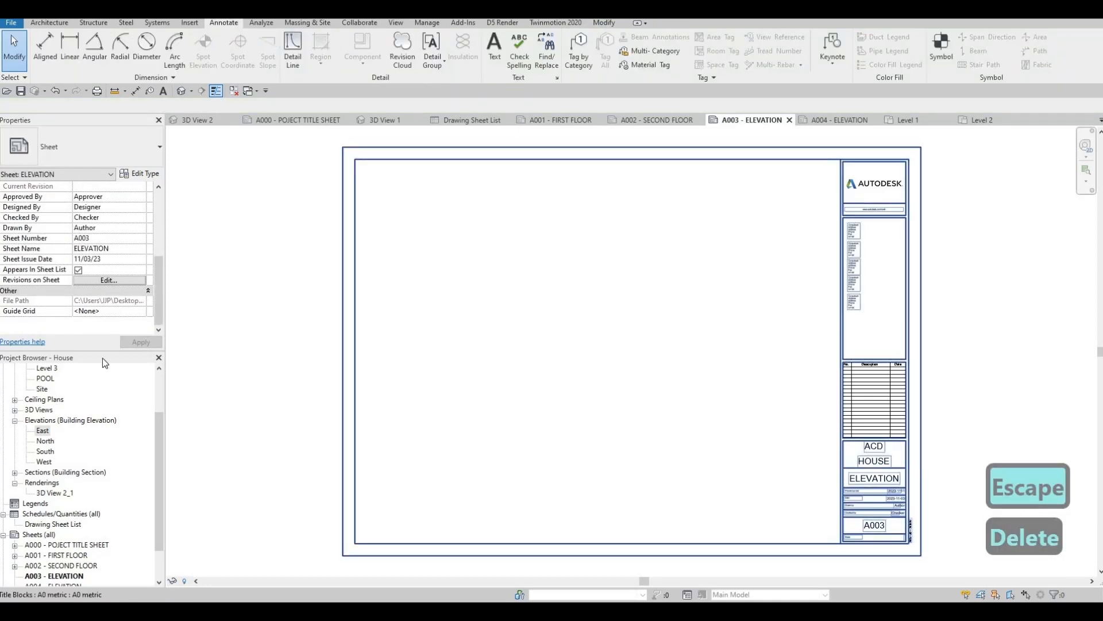
Open the East elevation view and set its view scale to 1:50
scroll(67, 432, down, 1)
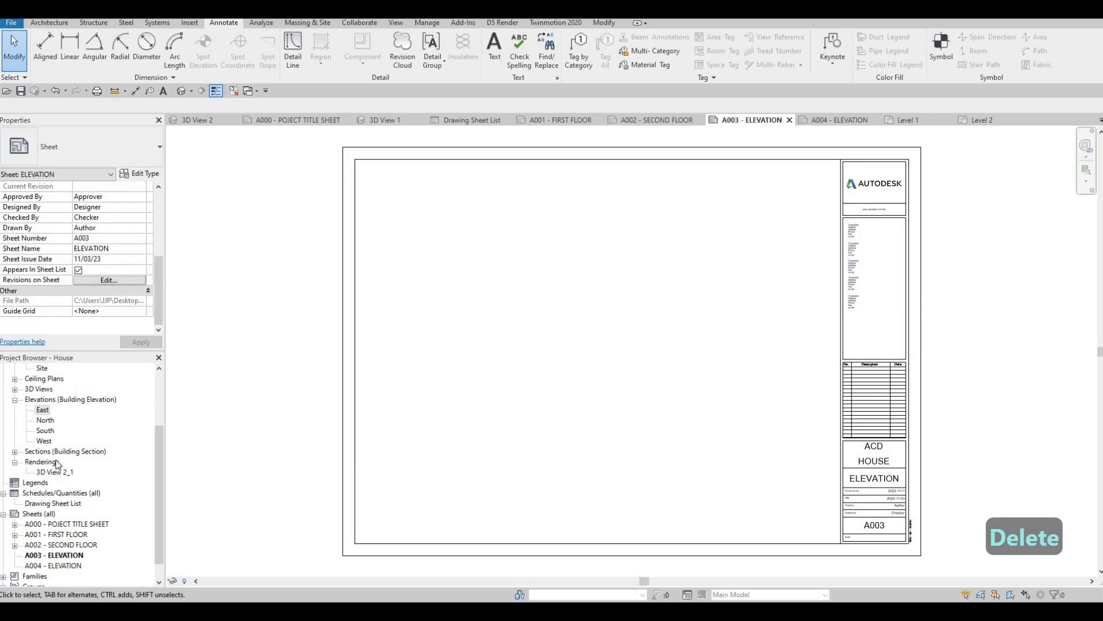
scroll(56, 458, down, 2)
scroll(50, 439, up, 3)
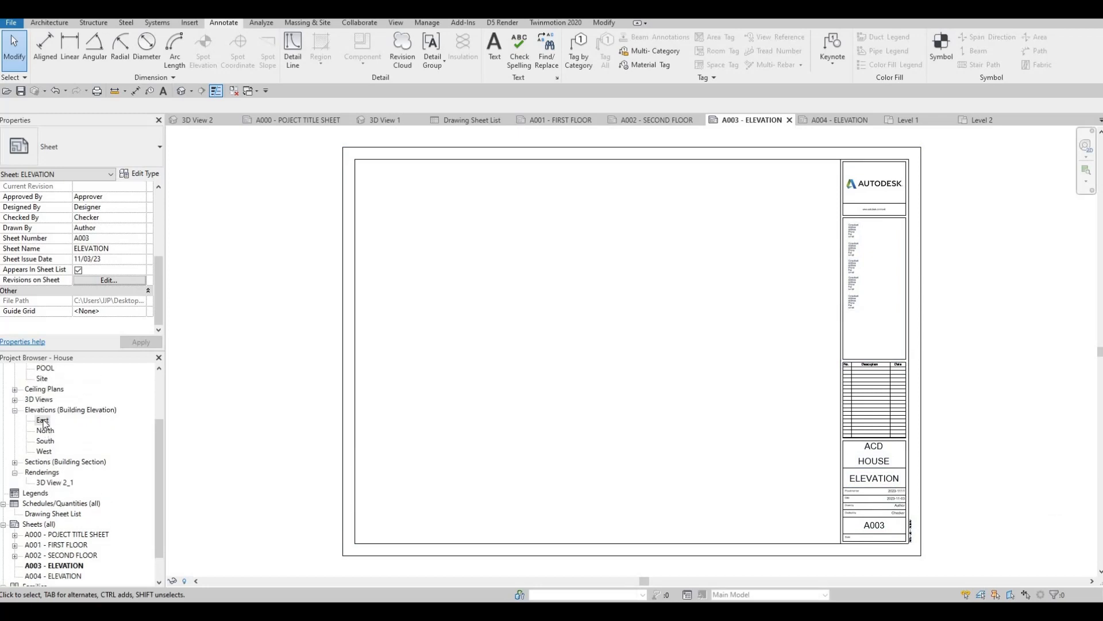
double_click(43, 421)
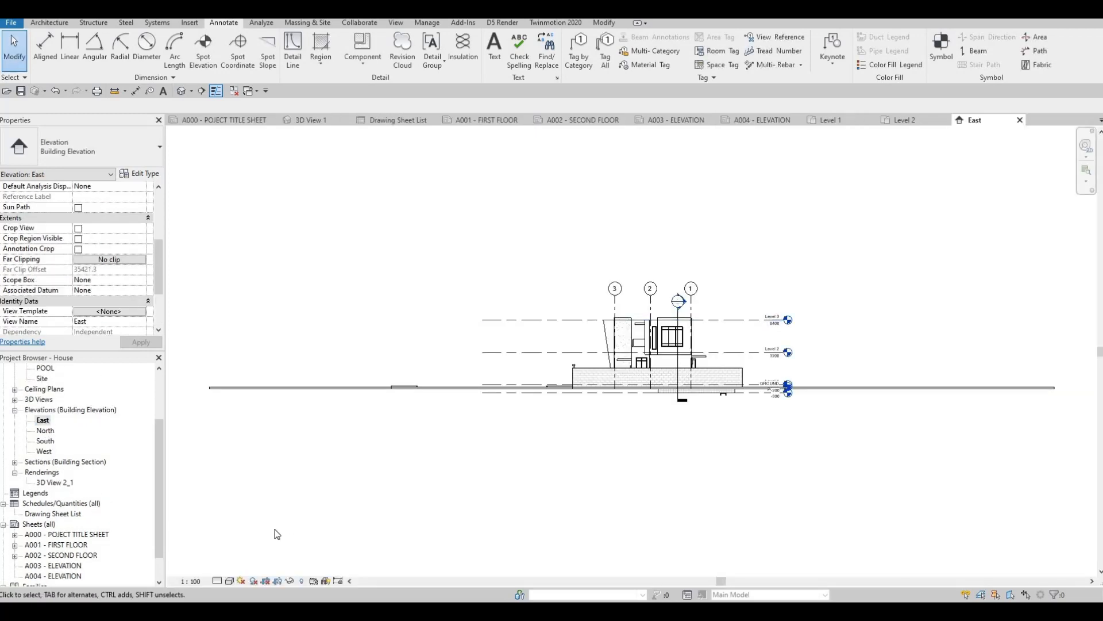
click(196, 577)
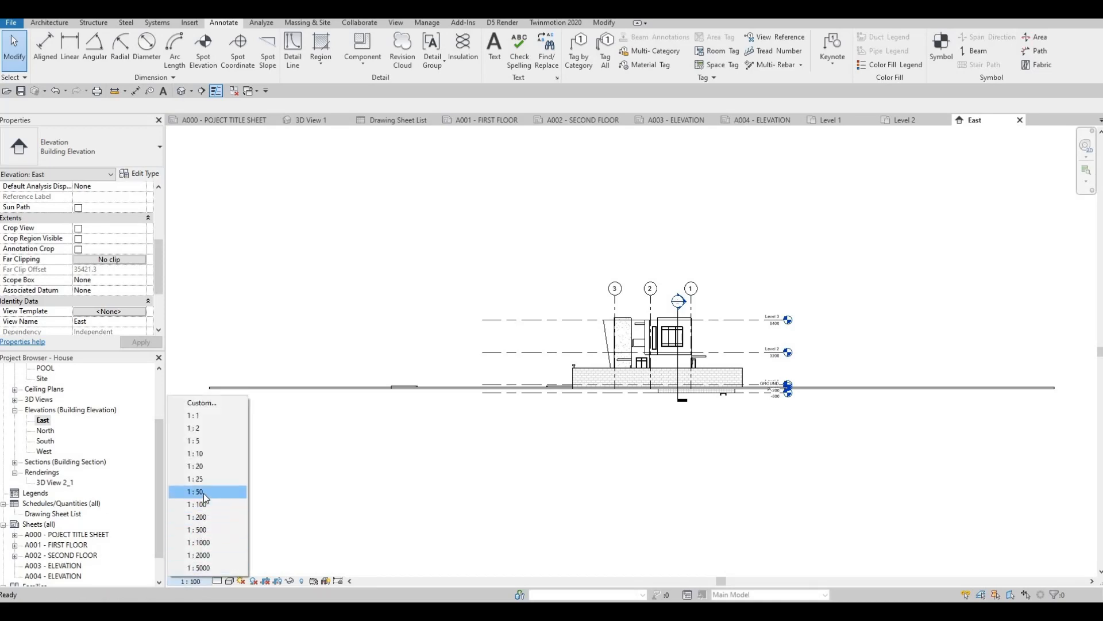
click(203, 492)
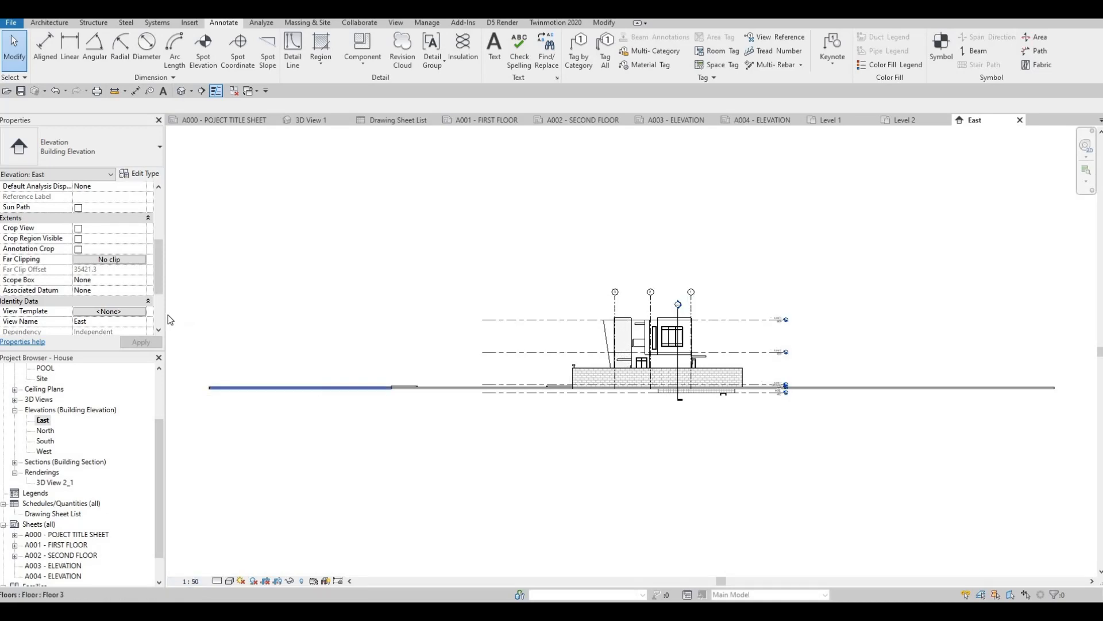
Turn on Crop View, Crop Region Visible and Annotation Crop for the East elevation
click(79, 229)
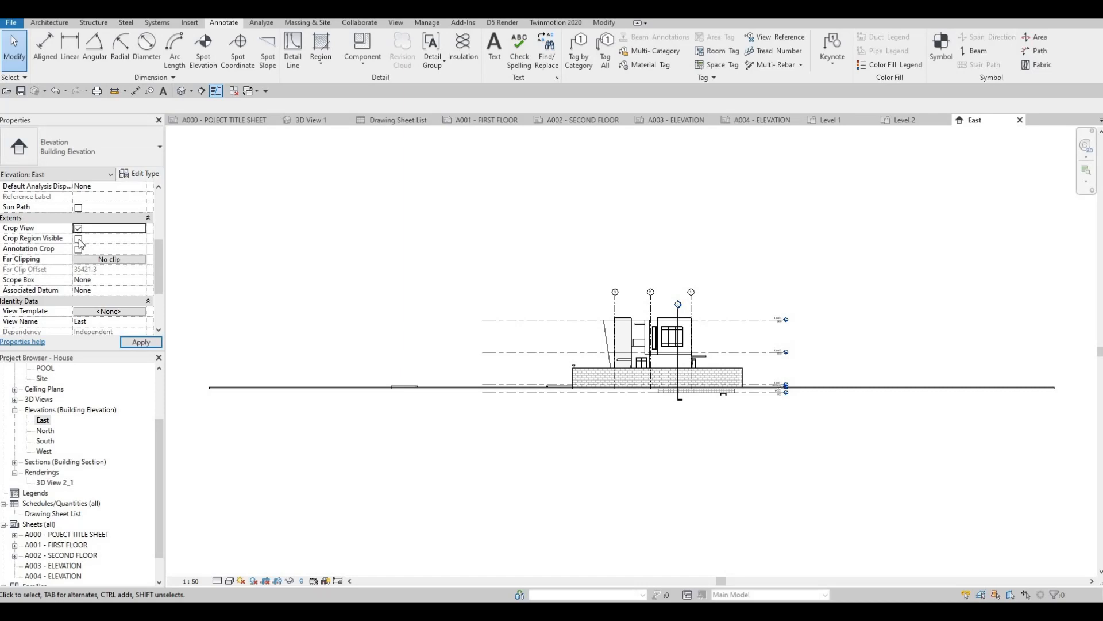
click(79, 240)
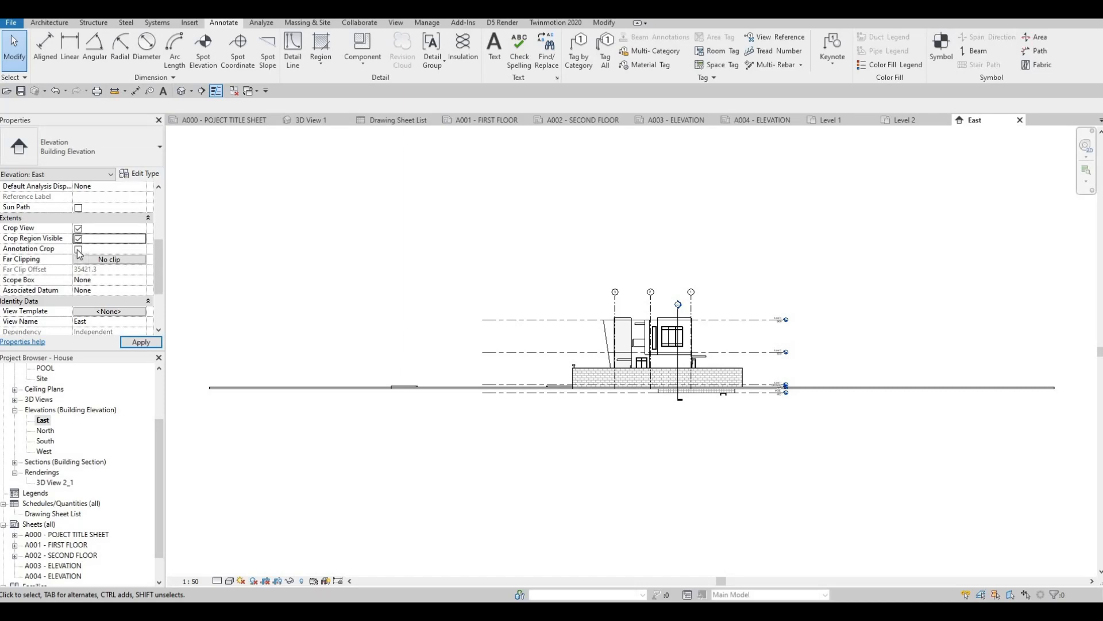
click(79, 250)
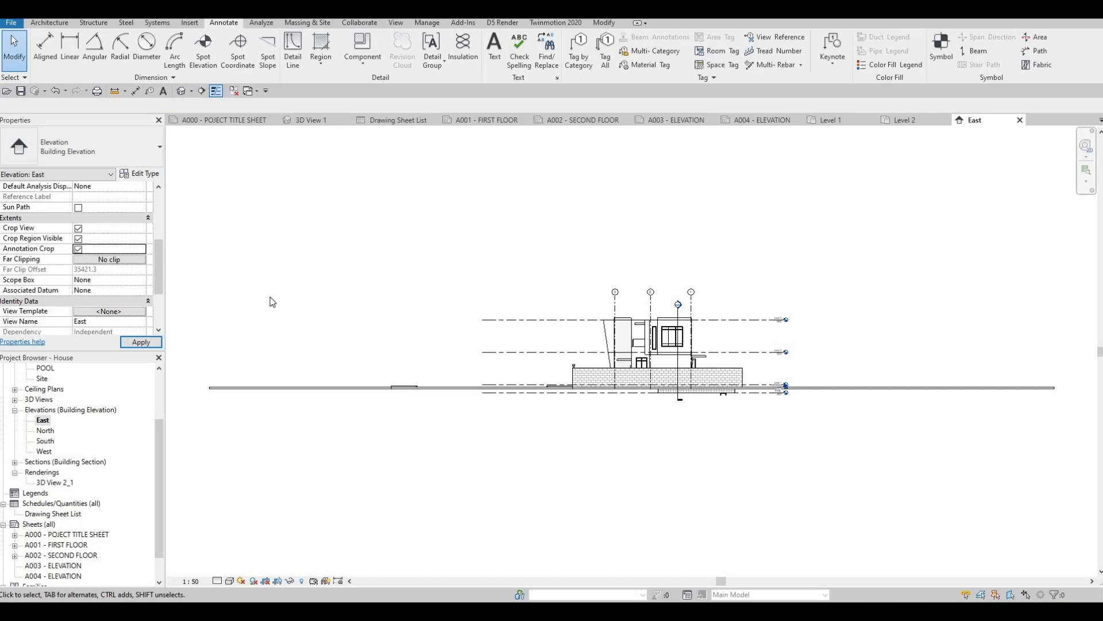
Narrow the East elevation's crop region from both ends to fit closely around the house, then hide the crop region
scroll(270, 302, down, 2)
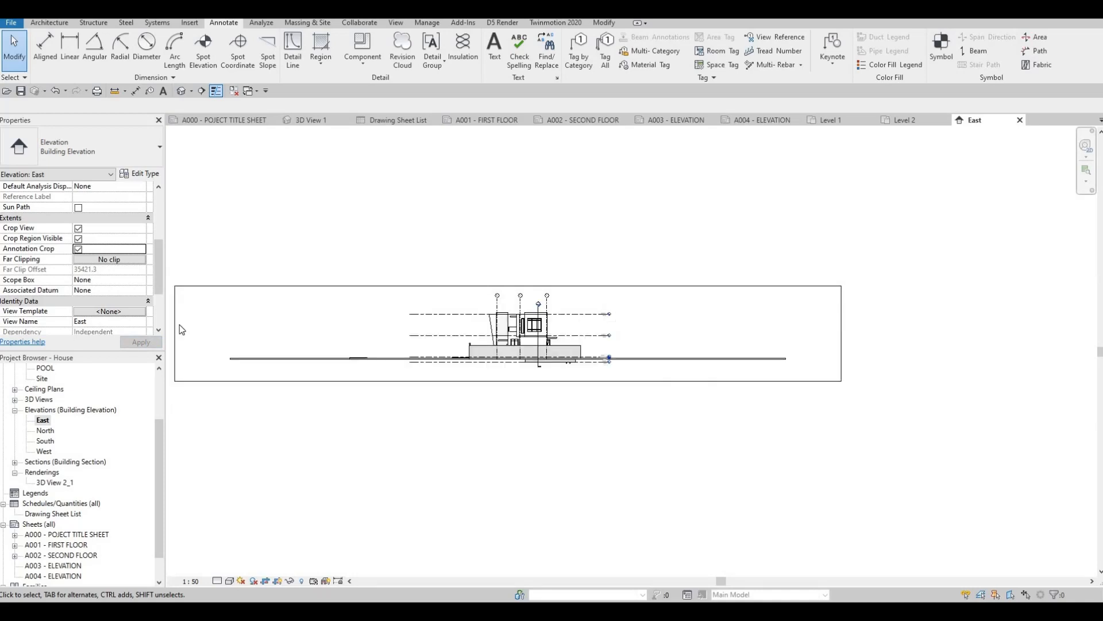
click(175, 326)
middle_drag(175, 333, 216, 321)
drag(216, 322, 457, 309)
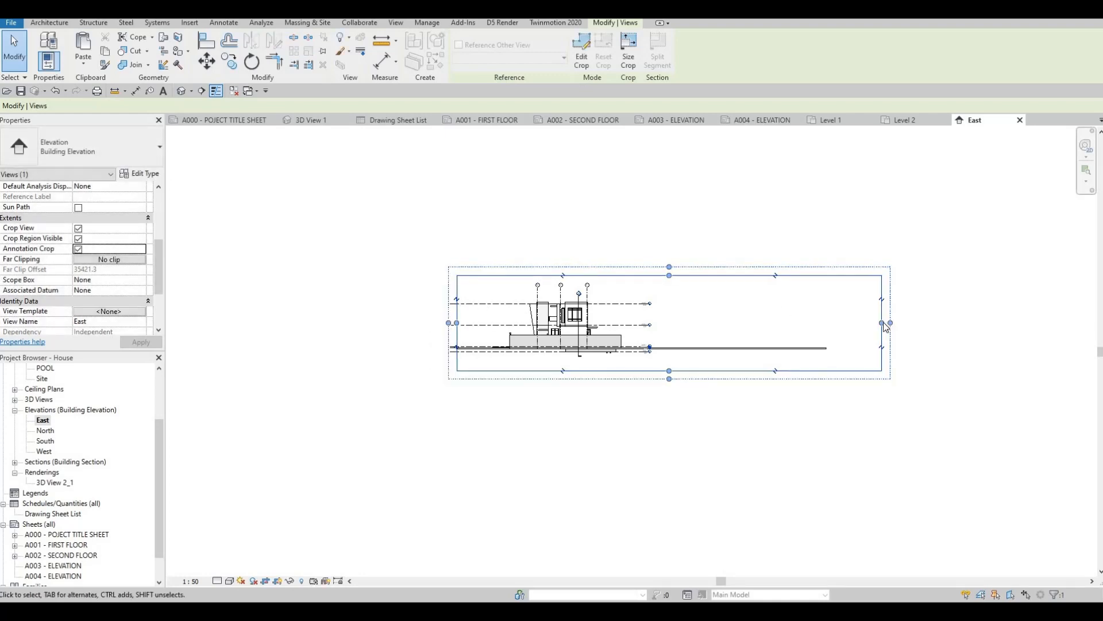
drag(886, 326, 664, 322)
scroll(599, 294, up, 1)
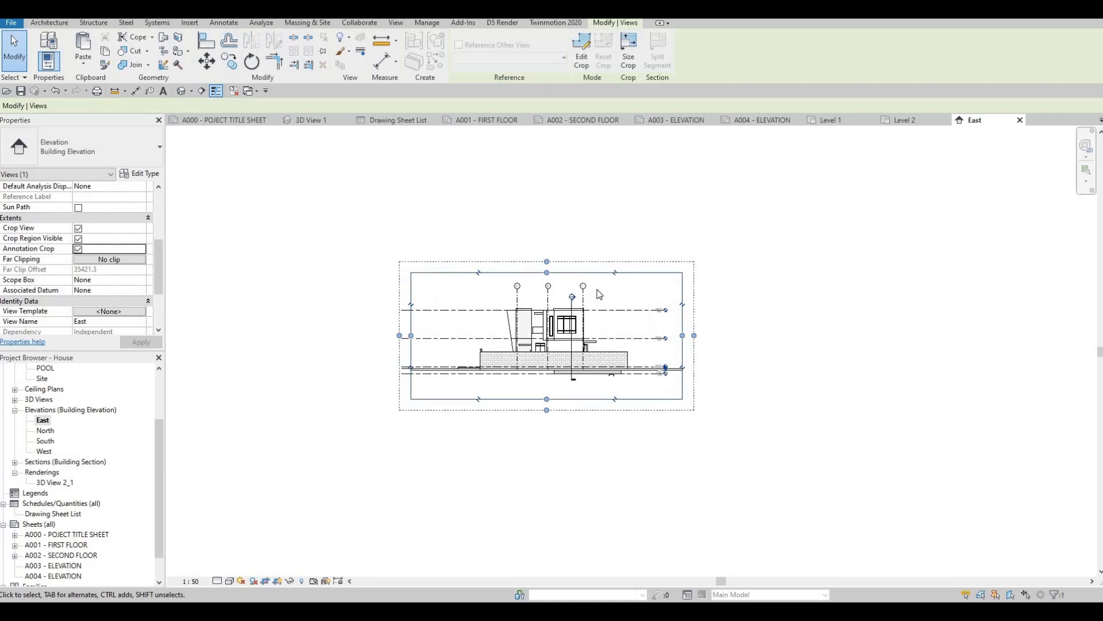
click(78, 239)
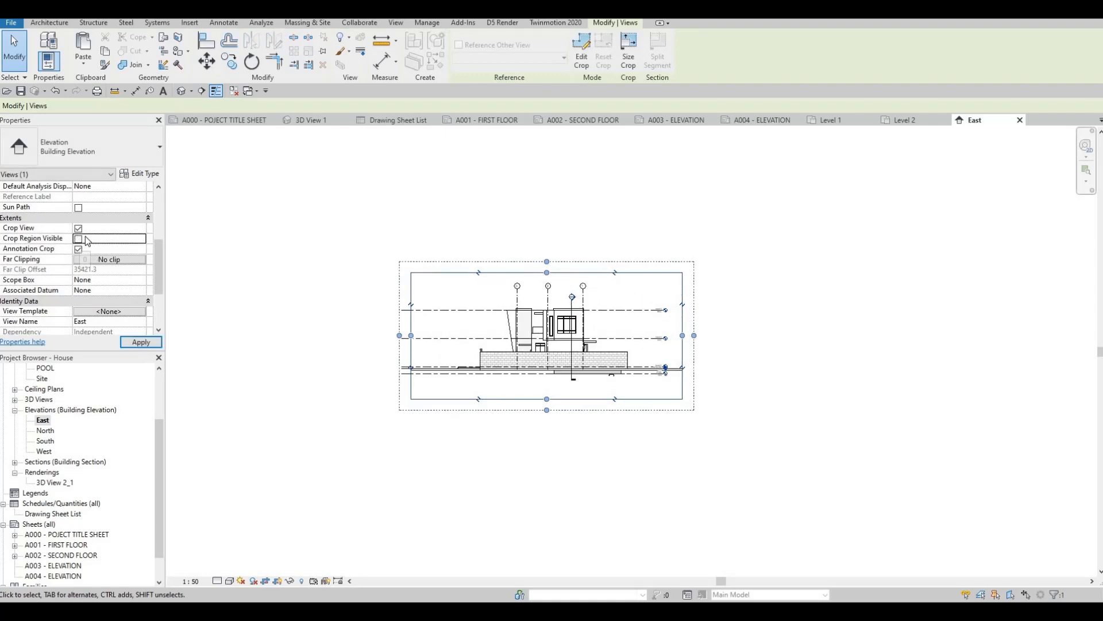
Place the East elevation view in the upper half of sheet A003 - ELEVATION
click(677, 121)
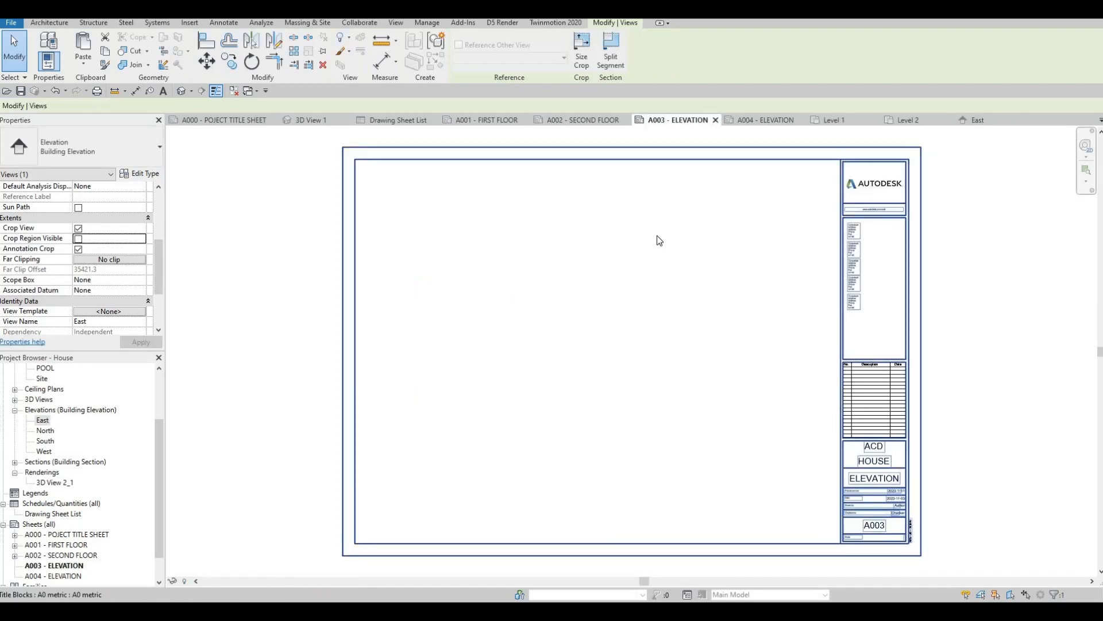
drag(43, 420, 660, 241)
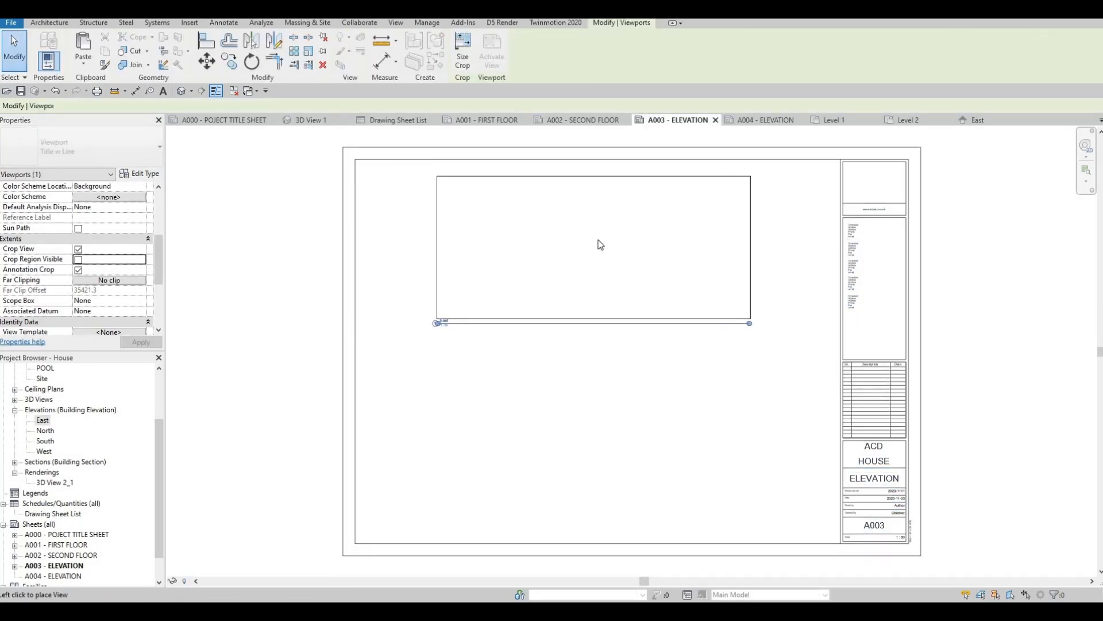
click(604, 236)
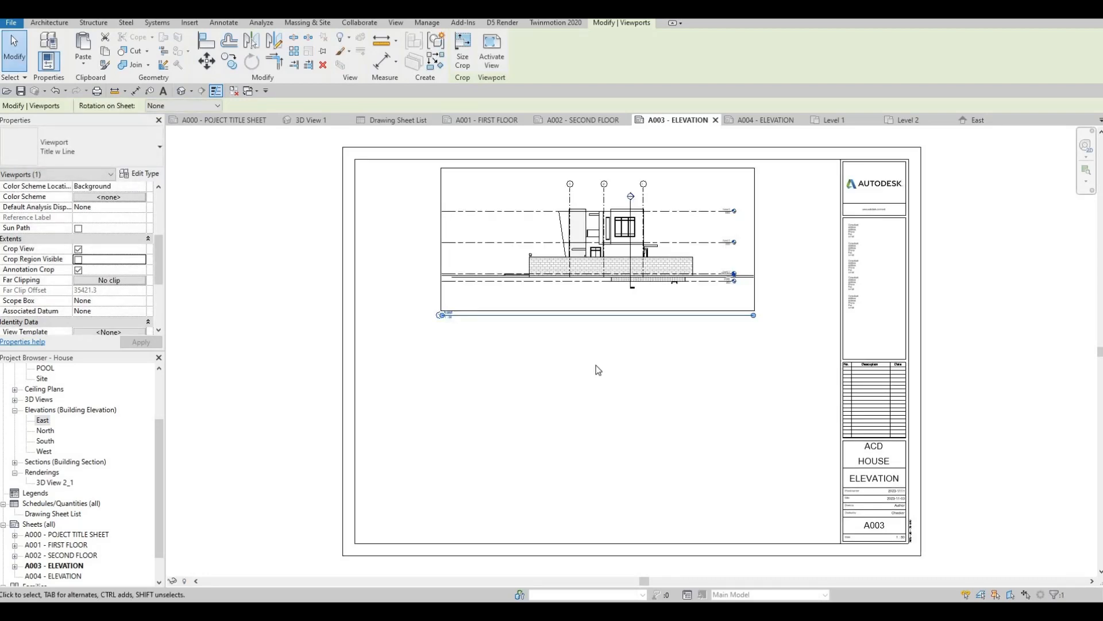
key(Escape)
key(Escape)
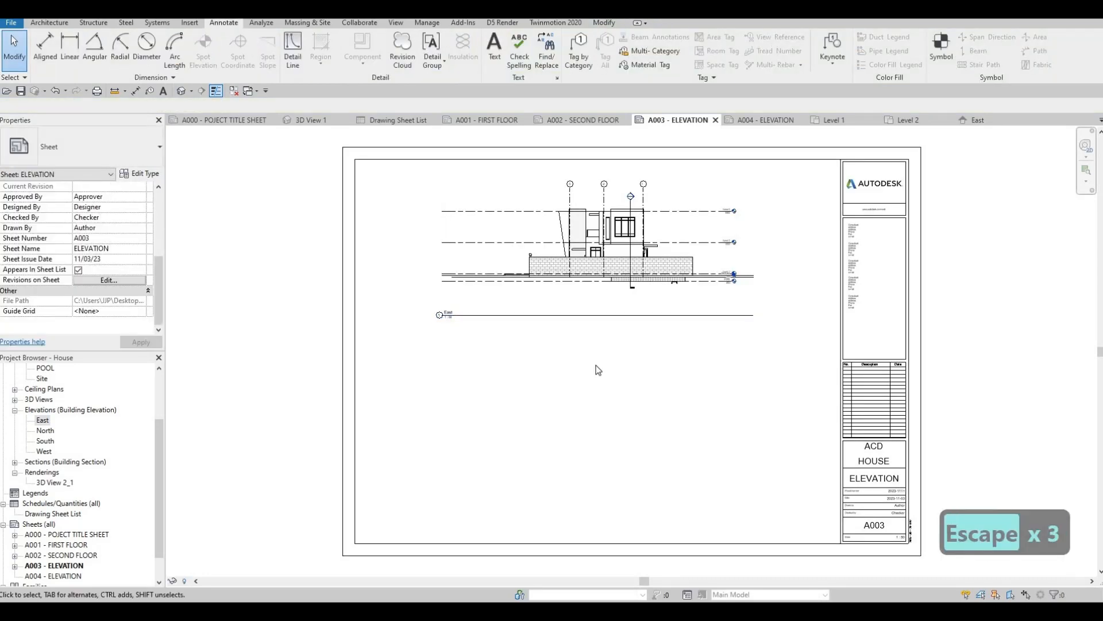
Open the North elevation, set its scale to 1:50 and enable Crop View, Crop Region Visible and Annotation Crop
double_click(44, 431)
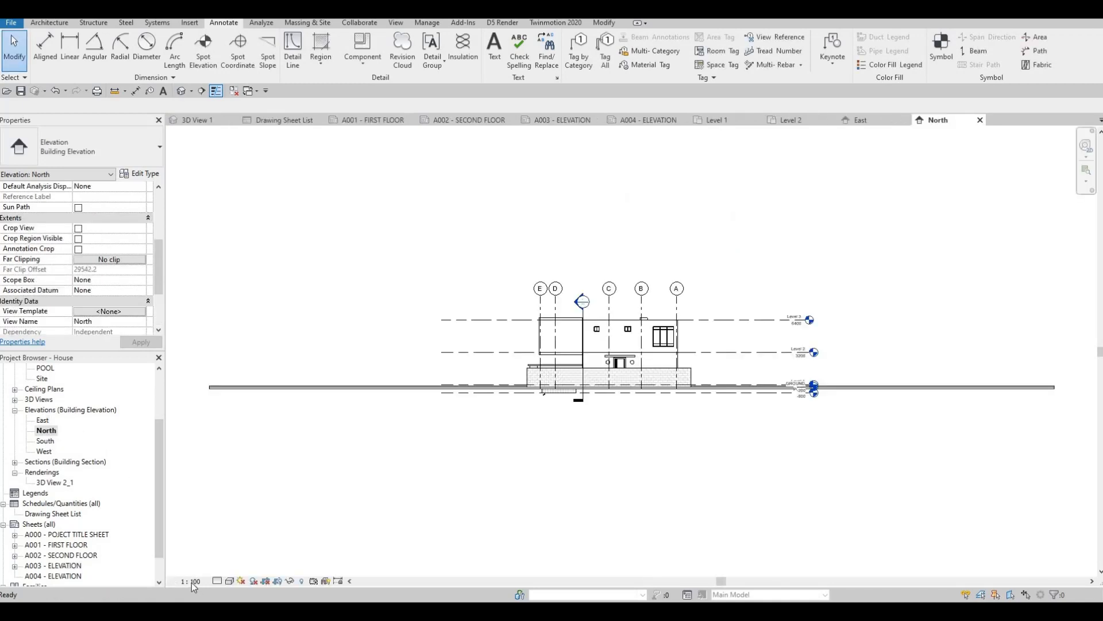
click(192, 581)
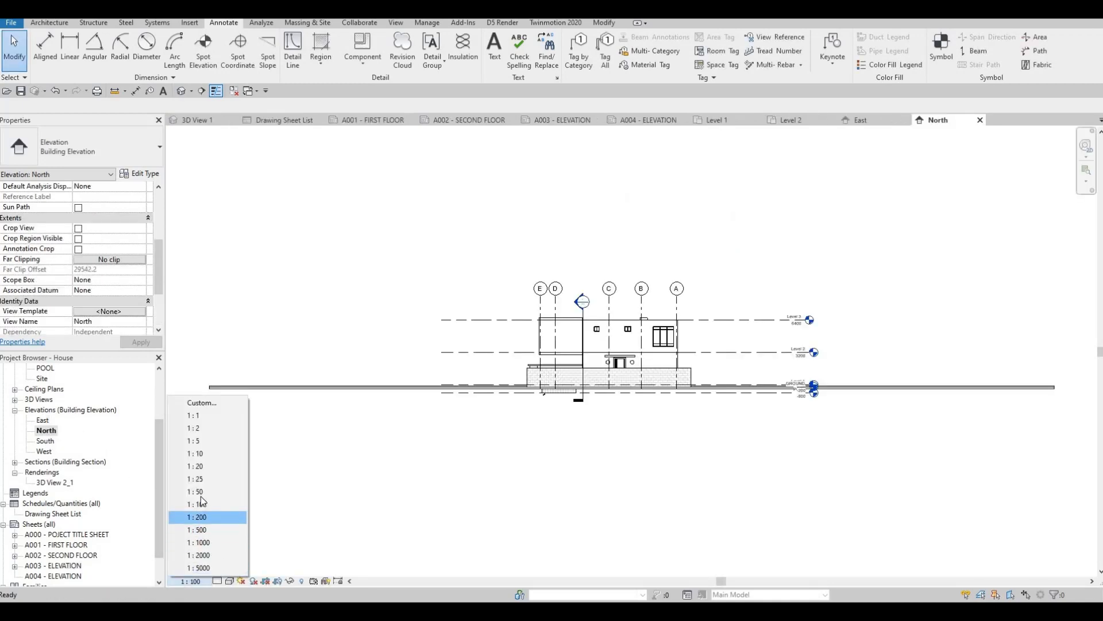
click(201, 493)
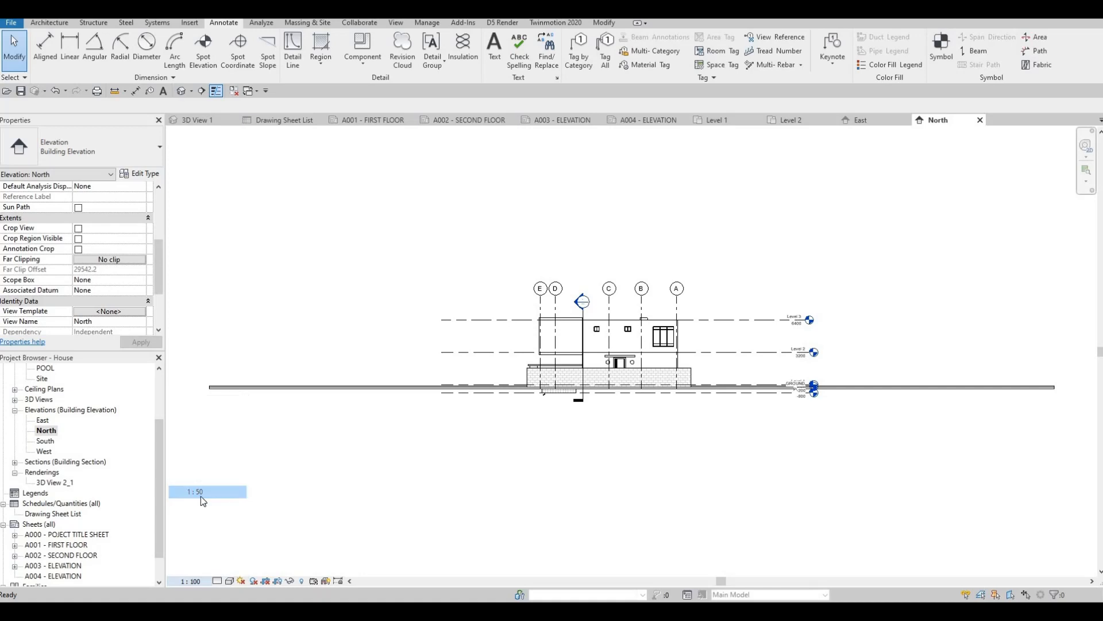
click(78, 228)
click(78, 239)
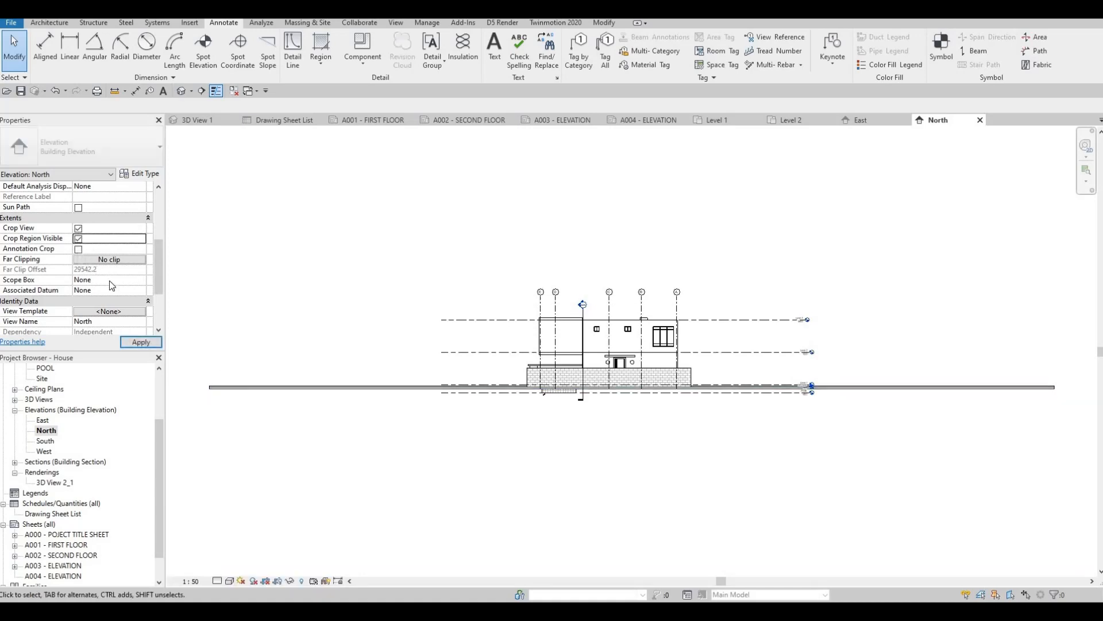
click(78, 248)
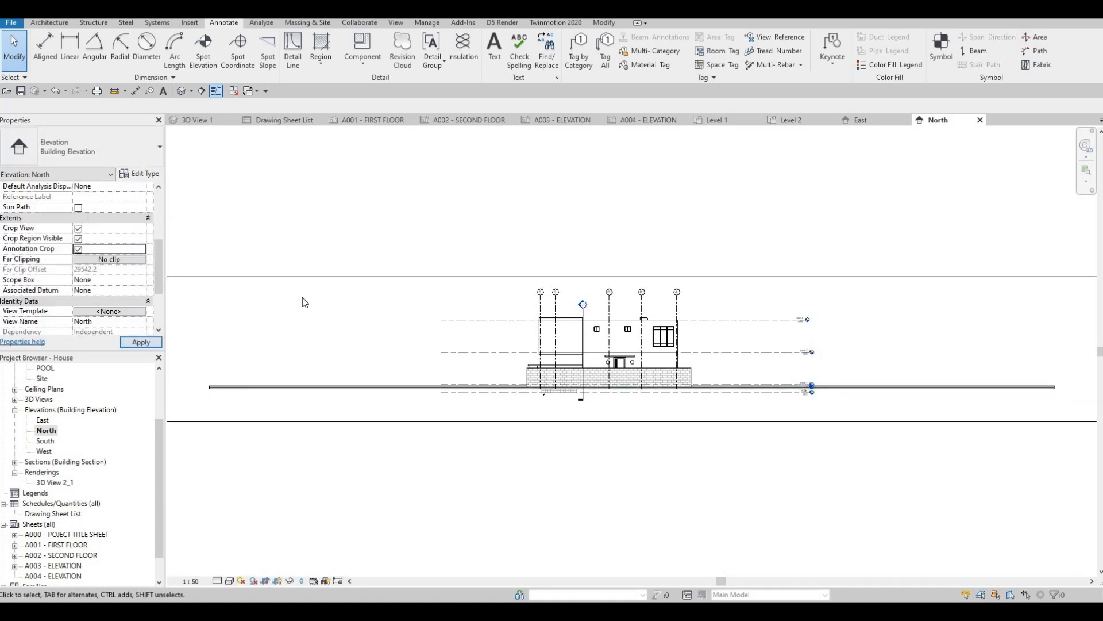
Narrow the North elevation's crop region from both ends to just outside the level lines and hide the crop region
scroll(302, 297, down, 2)
click(257, 306)
drag(319, 307, 409, 307)
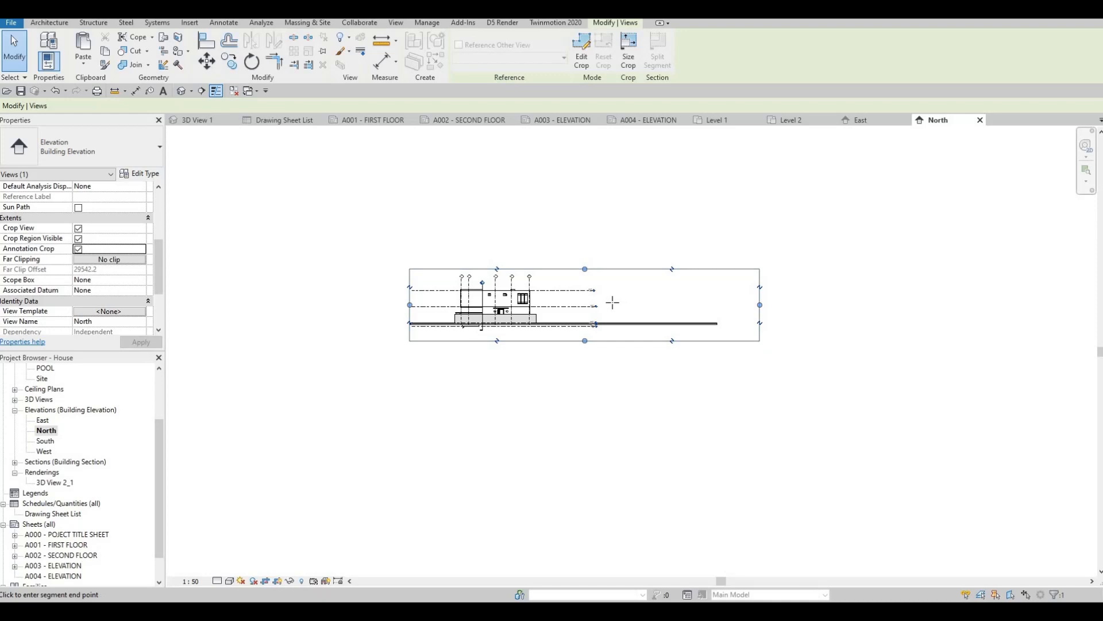
drag(612, 303, 607, 302)
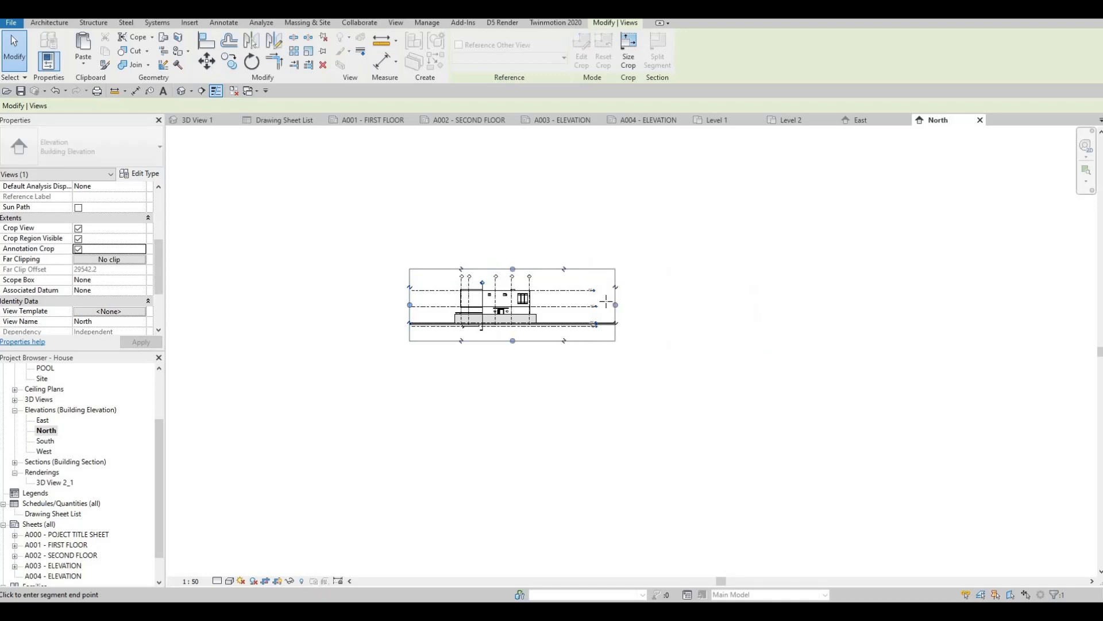
click(79, 239)
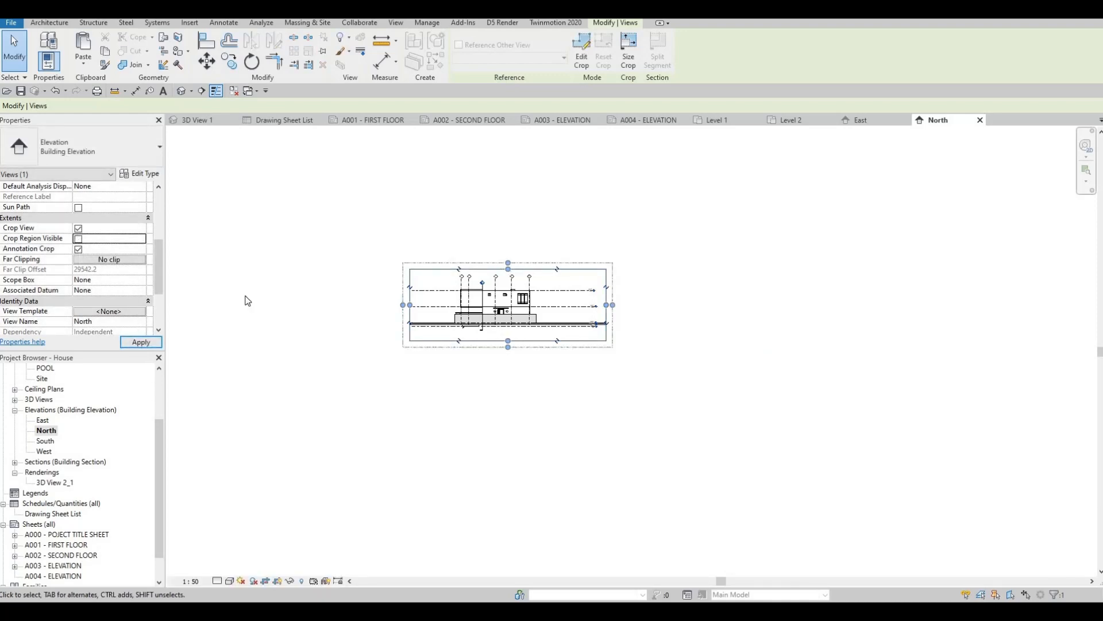
Place the North elevation view on sheet A003 - ELEVATION, below the East elevation
click(572, 121)
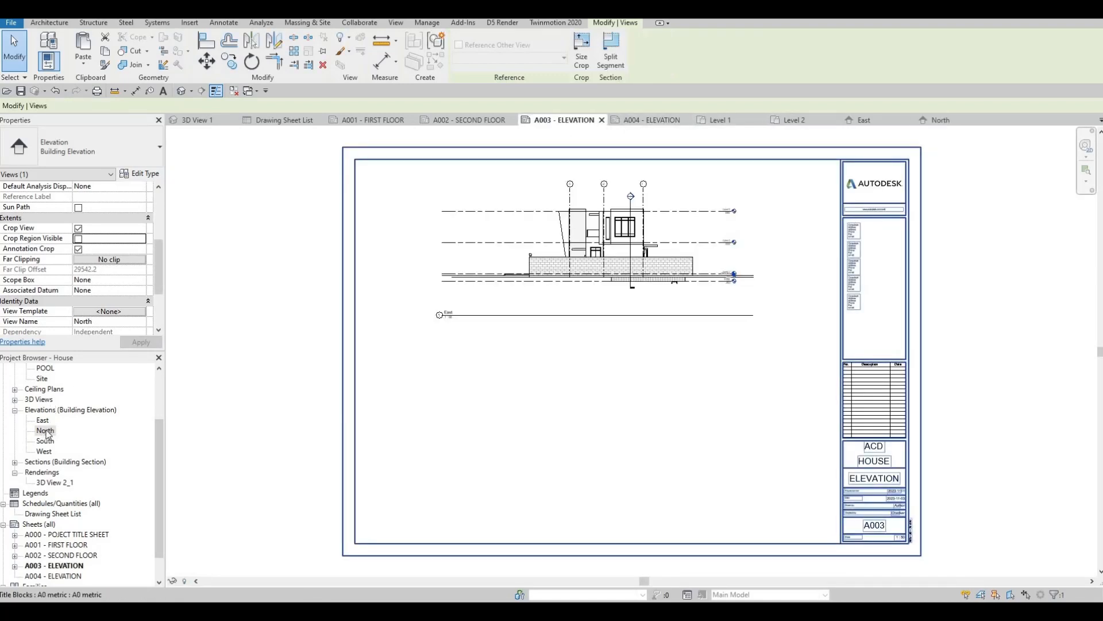
click(46, 431)
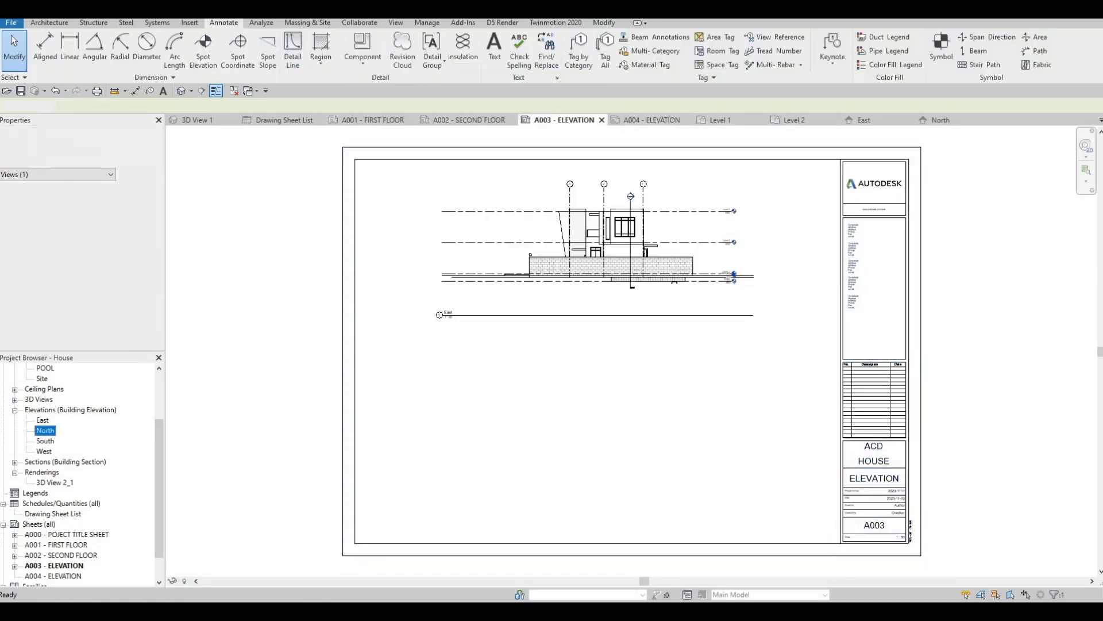
click(606, 426)
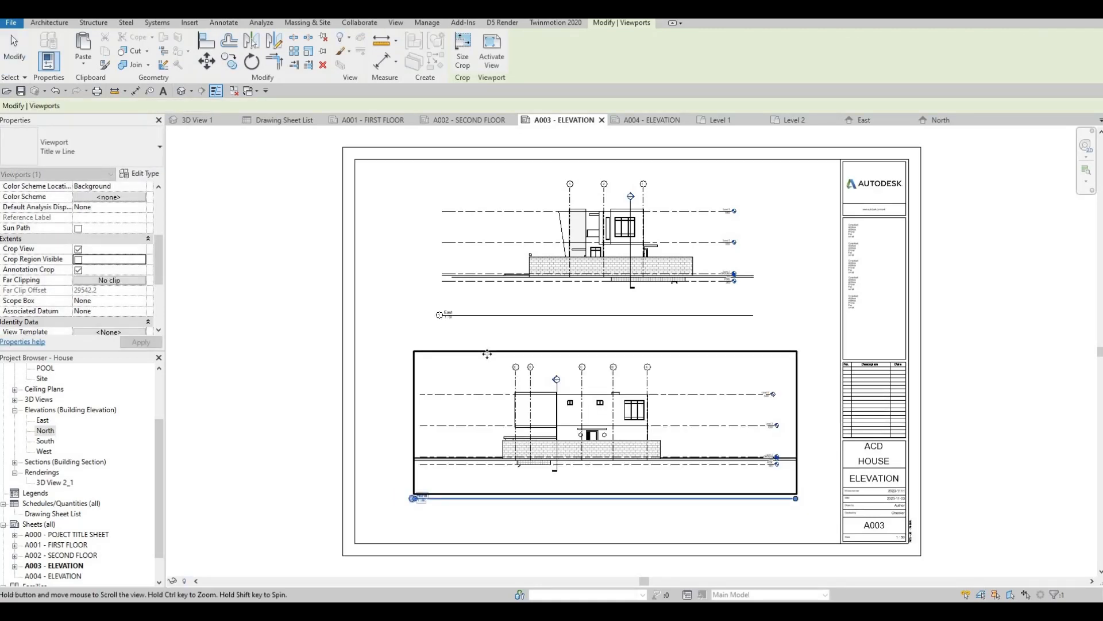
key(Escape)
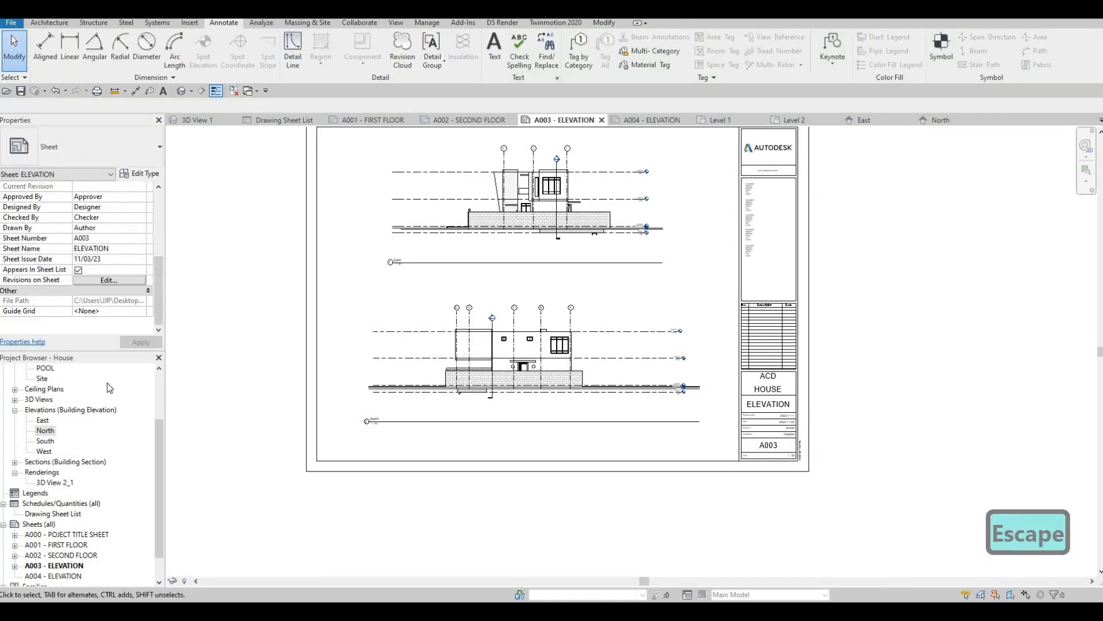
Open the South elevation, enable its view crop, visible crop region and annotation crop, and set the scale to 1:50
double_click(45, 441)
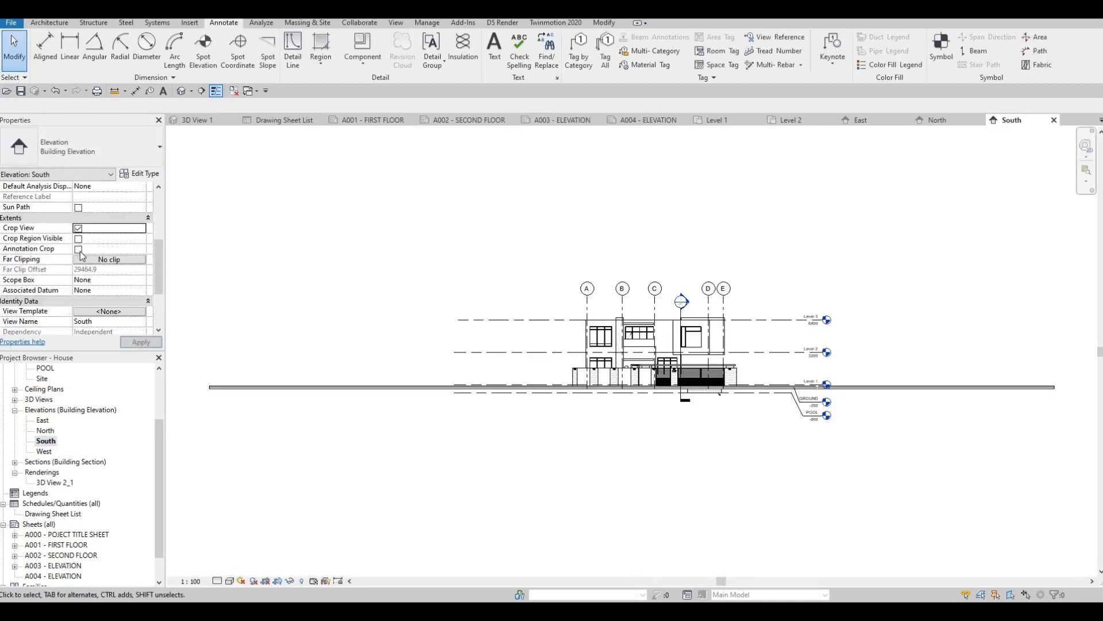
click(199, 580)
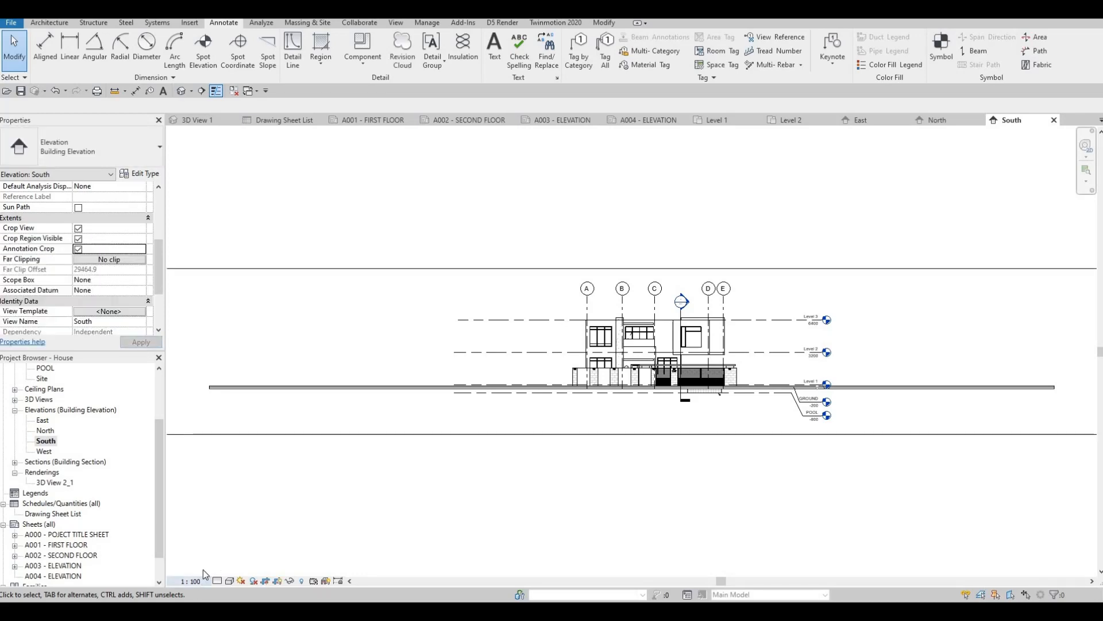
click(198, 492)
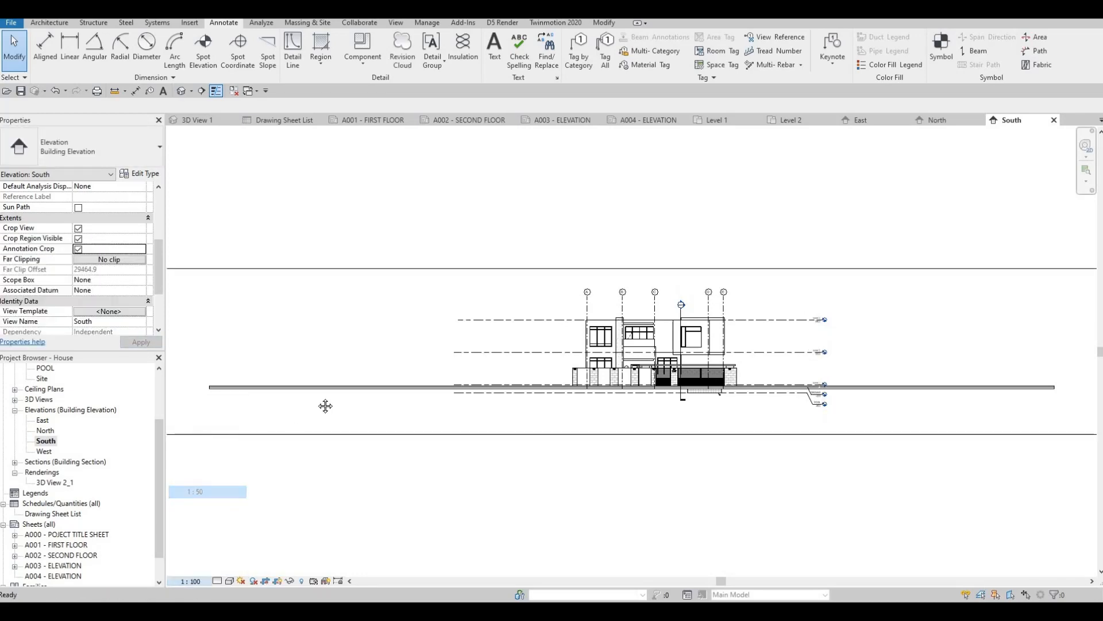
key(Escape)
Narrow the South elevation's crop region from both ends to just beyond the level lines and hide the crop region
click(253, 348)
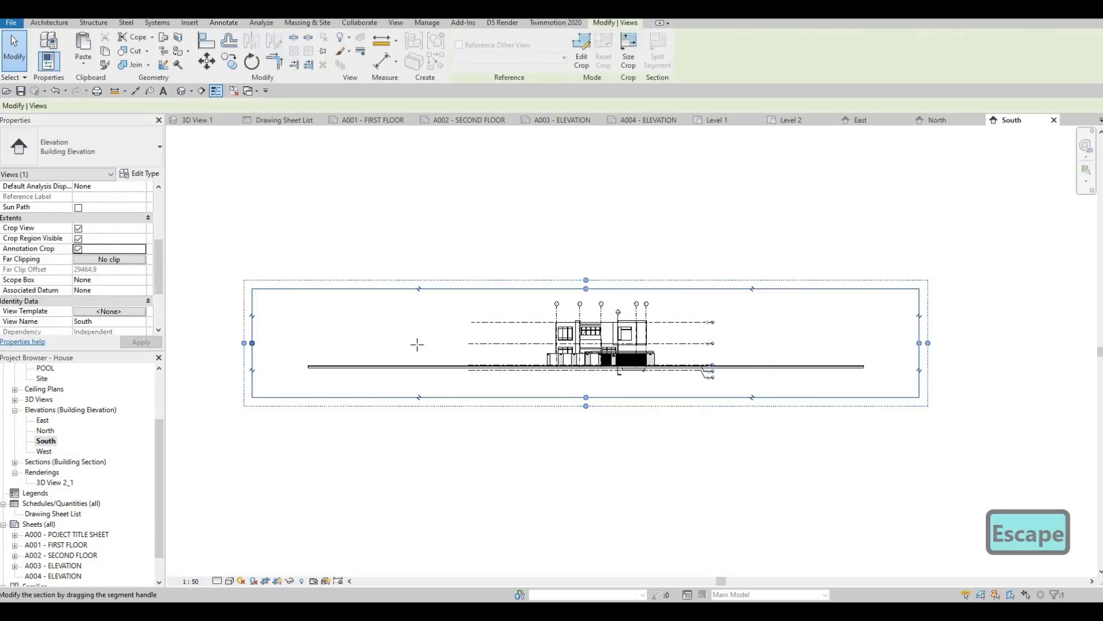
drag(252, 344, 458, 348)
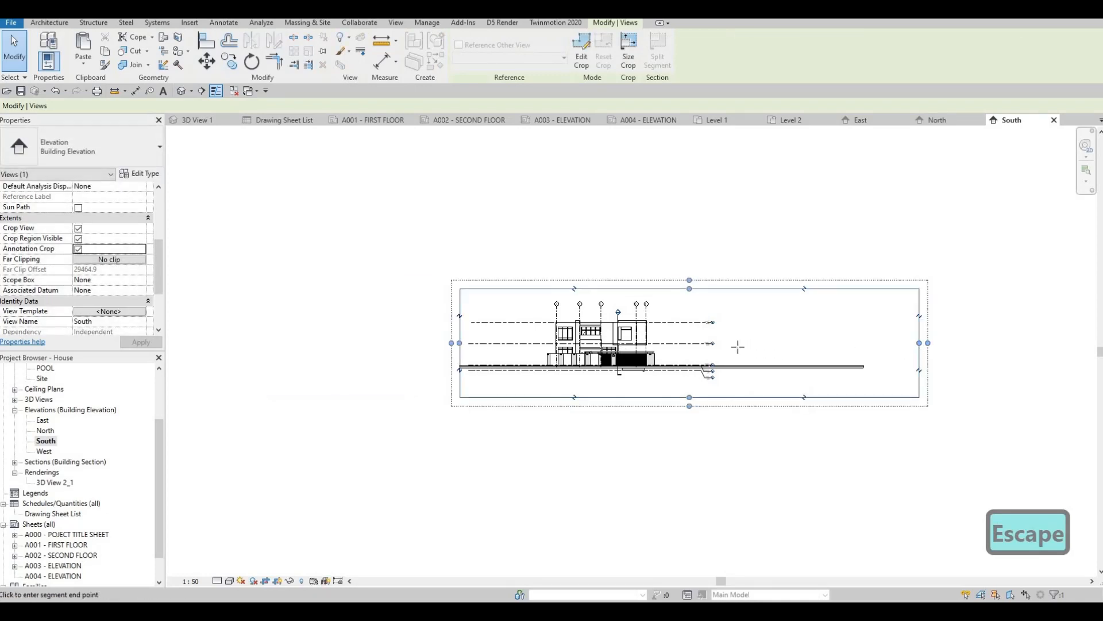
drag(738, 346, 726, 344)
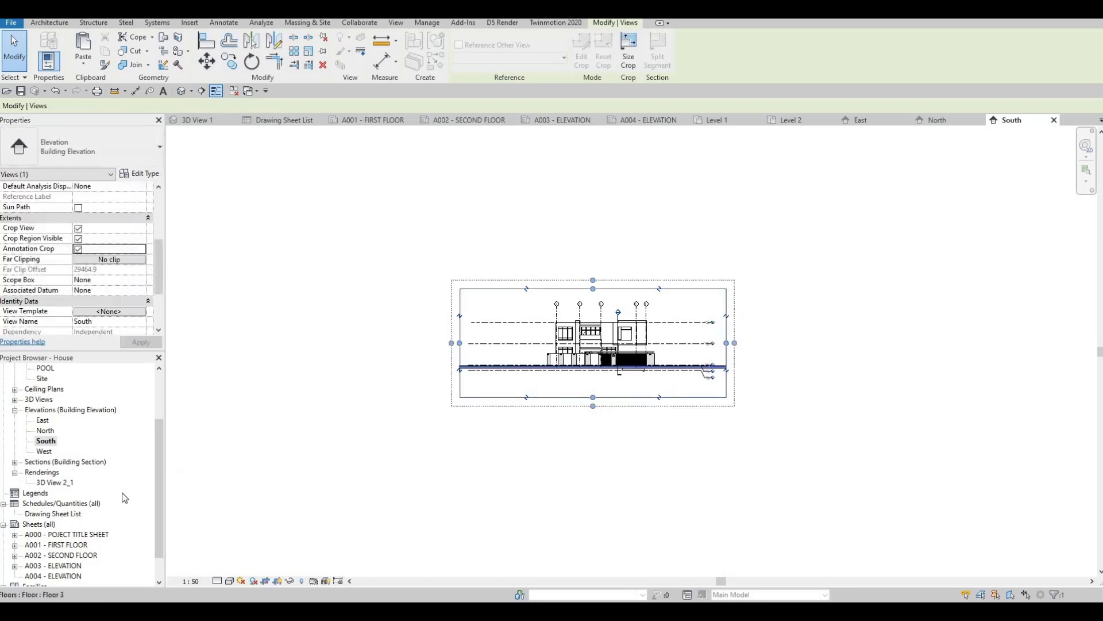
key(Escape)
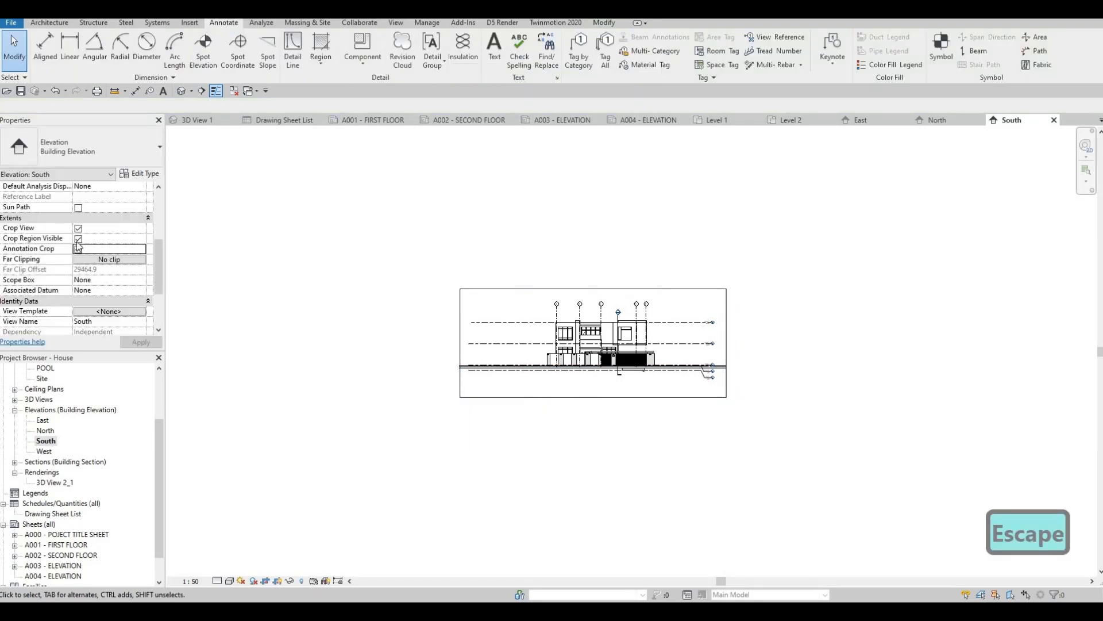
Open the West elevation, set its scale to 1:50 and enable the view crop, visible crop region and annotation crop
double_click(45, 452)
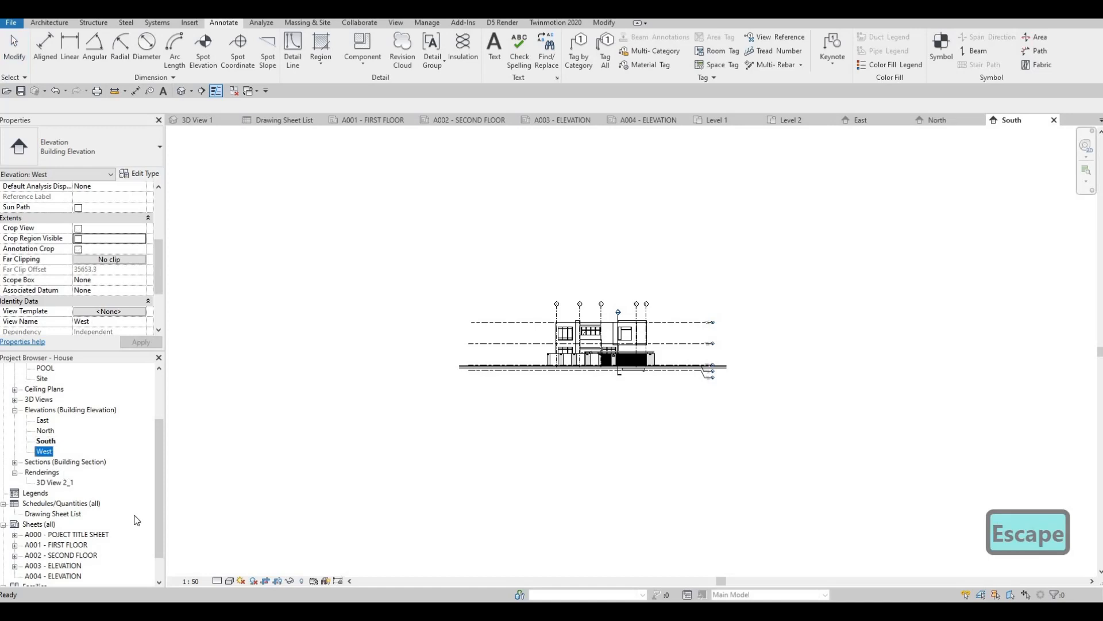
click(190, 582)
click(195, 491)
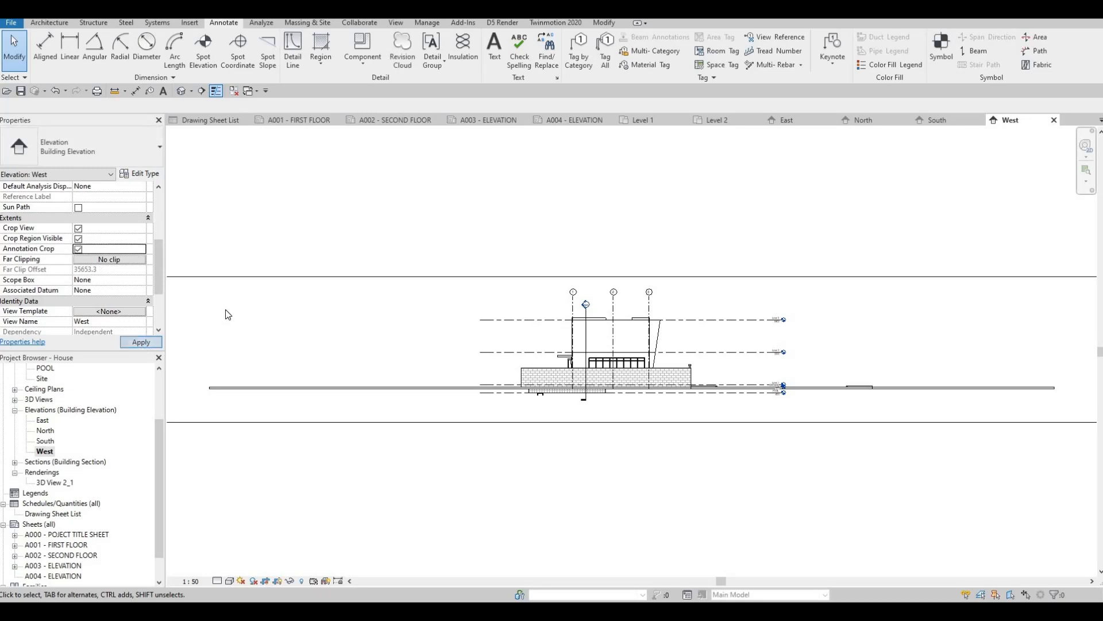
Narrow the West elevation's crop region from both ends to fit around the house and level lines, and hide the crop region
scroll(238, 310, down, 1)
scroll(219, 314, up, 9)
middle_drag(219, 315, 345, 302)
scroll(267, 306, down, 1)
scroll(268, 311, down, 3)
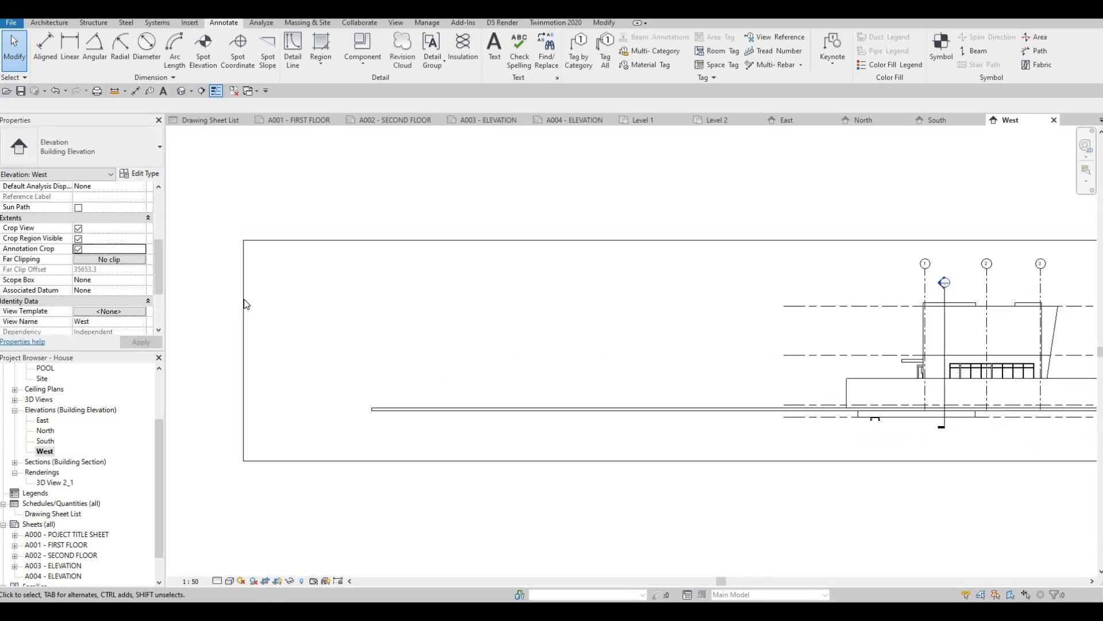
click(244, 350)
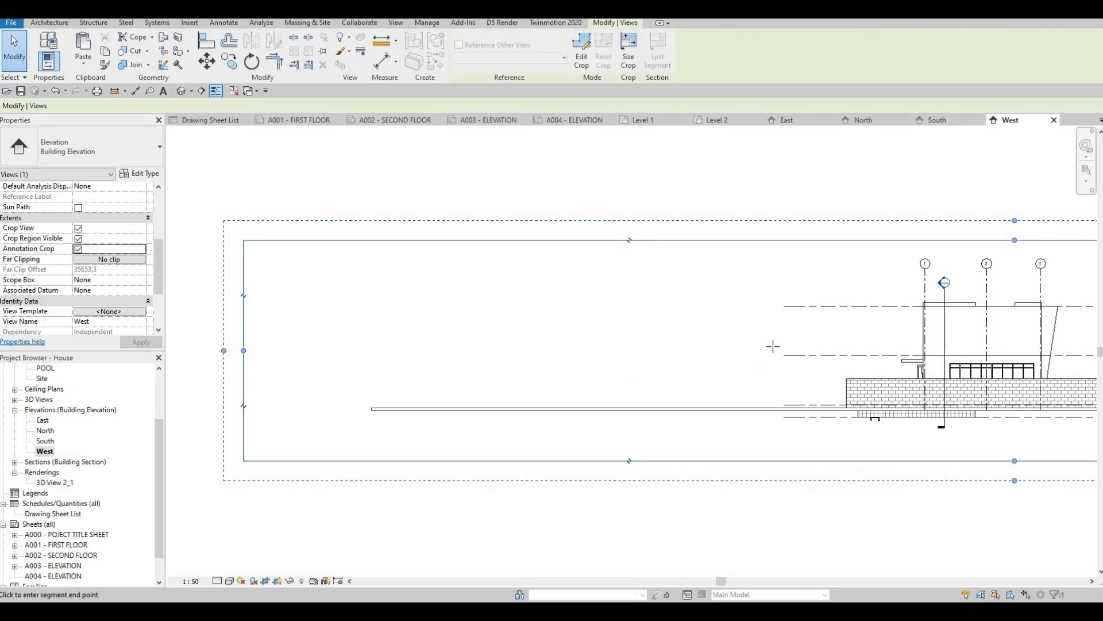
drag(774, 347, 774, 348)
middle_drag(774, 348, 328, 363)
scroll(624, 343, down, 4)
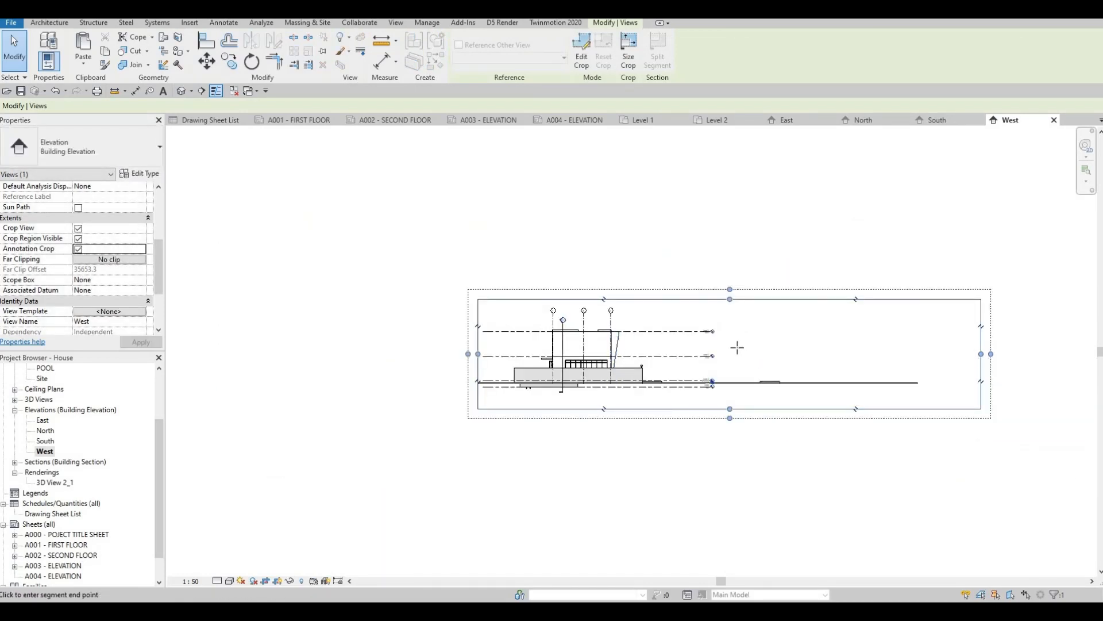
drag(732, 346, 717, 349)
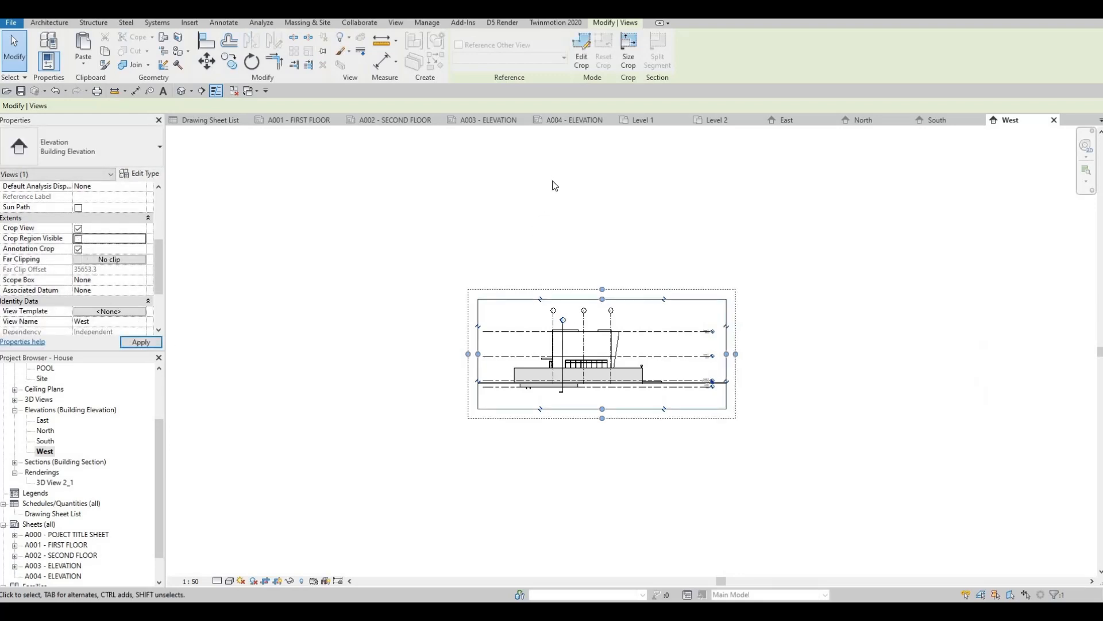
Place the South elevation in the upper half of sheet A004 and the West elevation below it
click(566, 145)
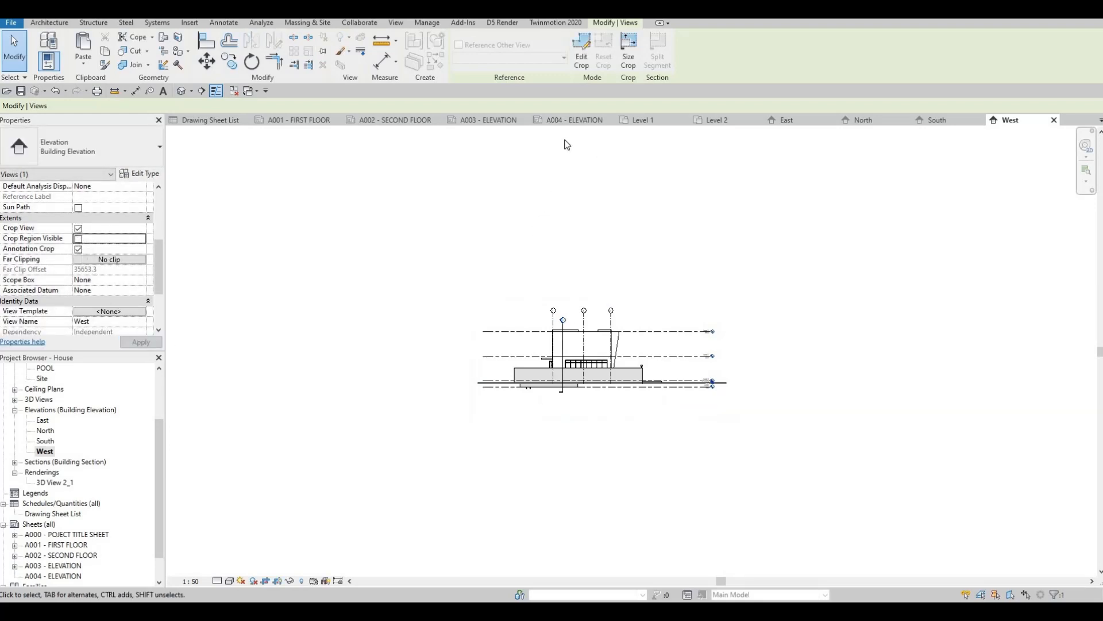
click(41, 441)
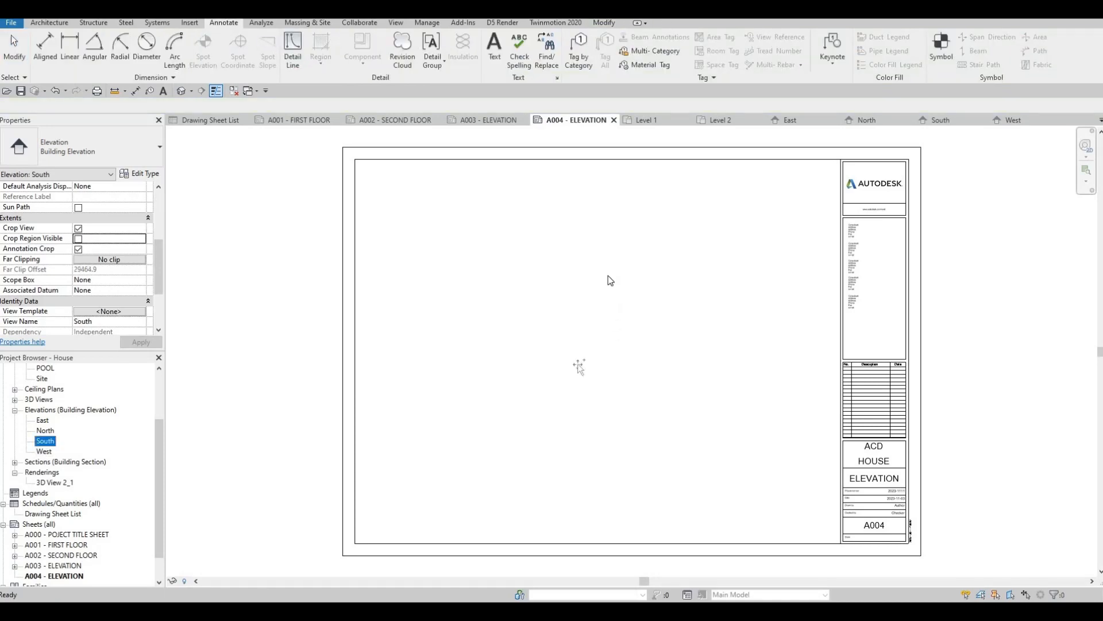
drag(609, 280, 602, 259)
click(602, 256)
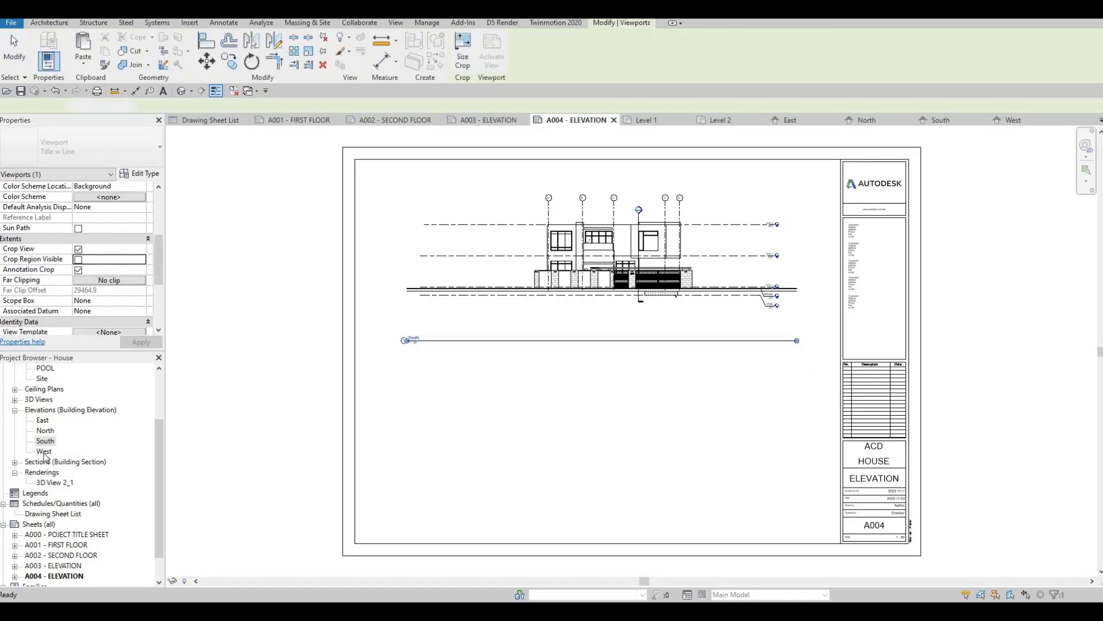
click(44, 452)
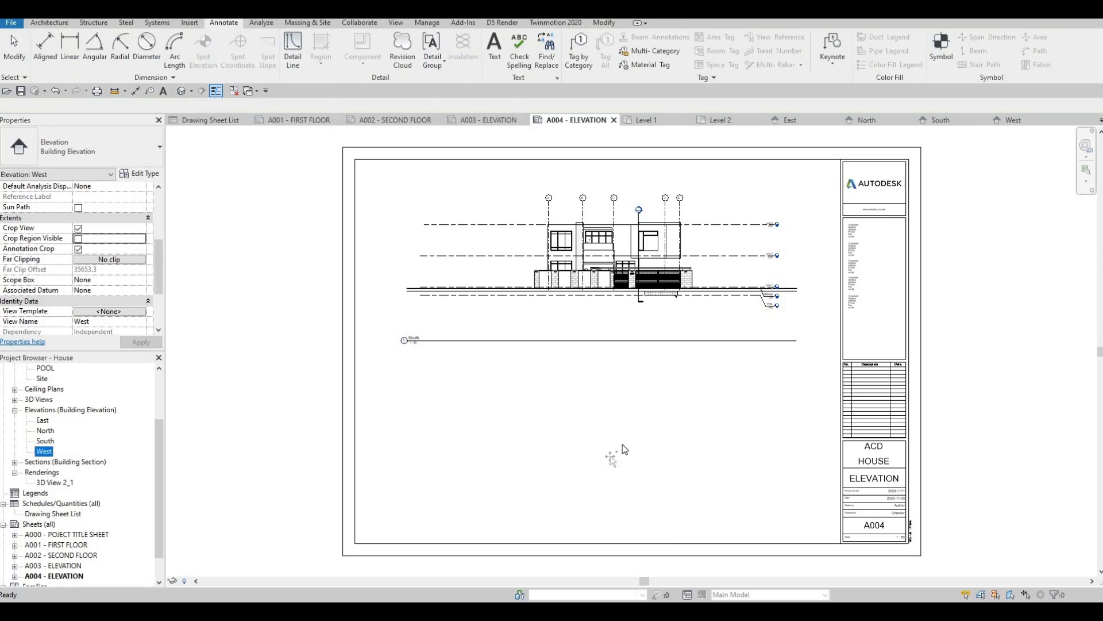
drag(622, 443, 552, 461)
click(551, 460)
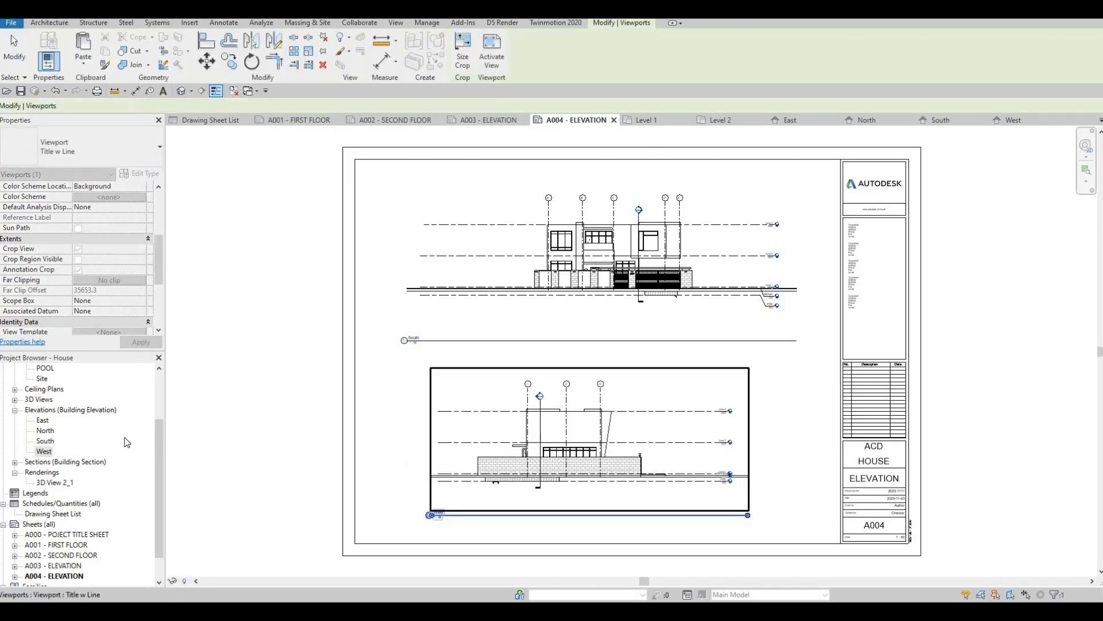
key(Escape)
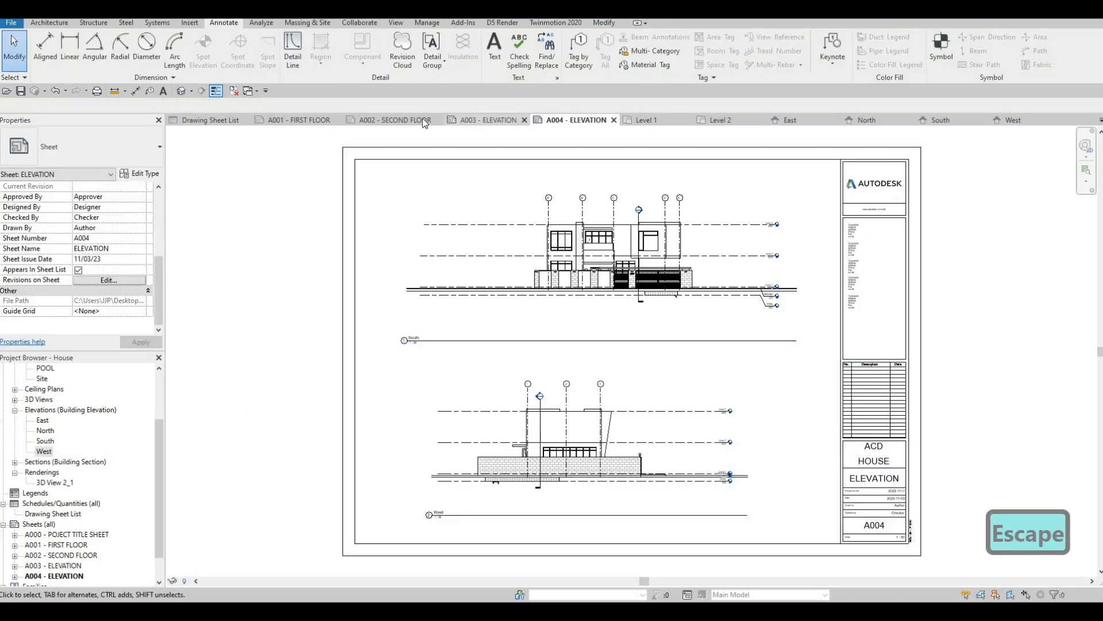
Copy the rectangular frame of thin detail lines around the plan on sheet A002 to the clipboard
click(403, 122)
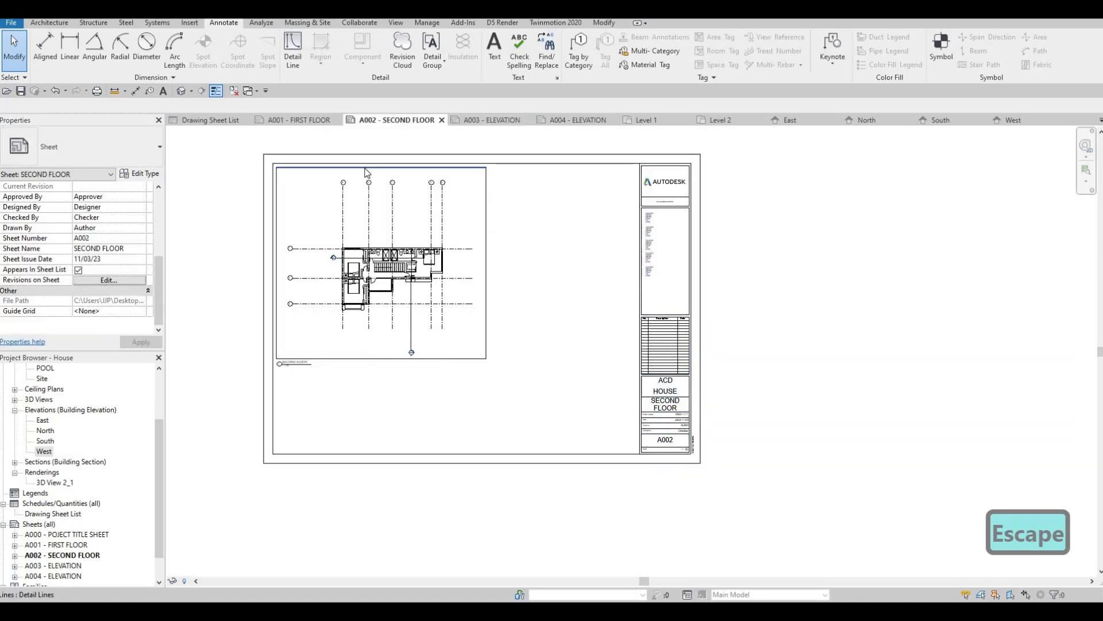
key(Tab)
click(366, 172)
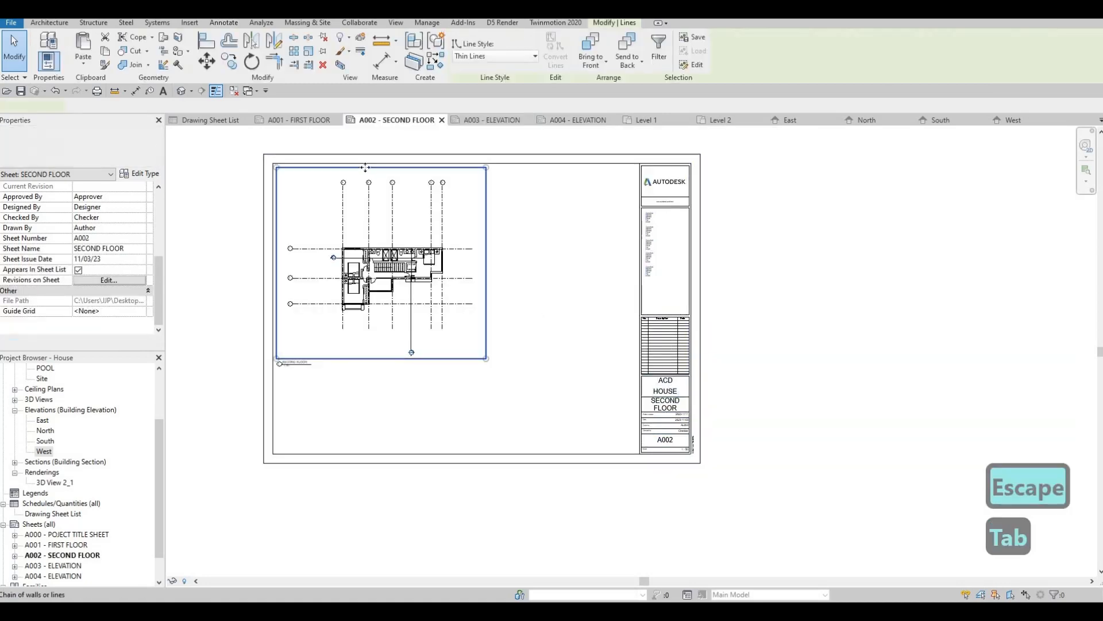
key(ctrl+c)
Paste the copied frame onto sheet A003 just inside the upper-left corner of the border and finish the paste
click(489, 120)
scroll(309, 283, up, 3)
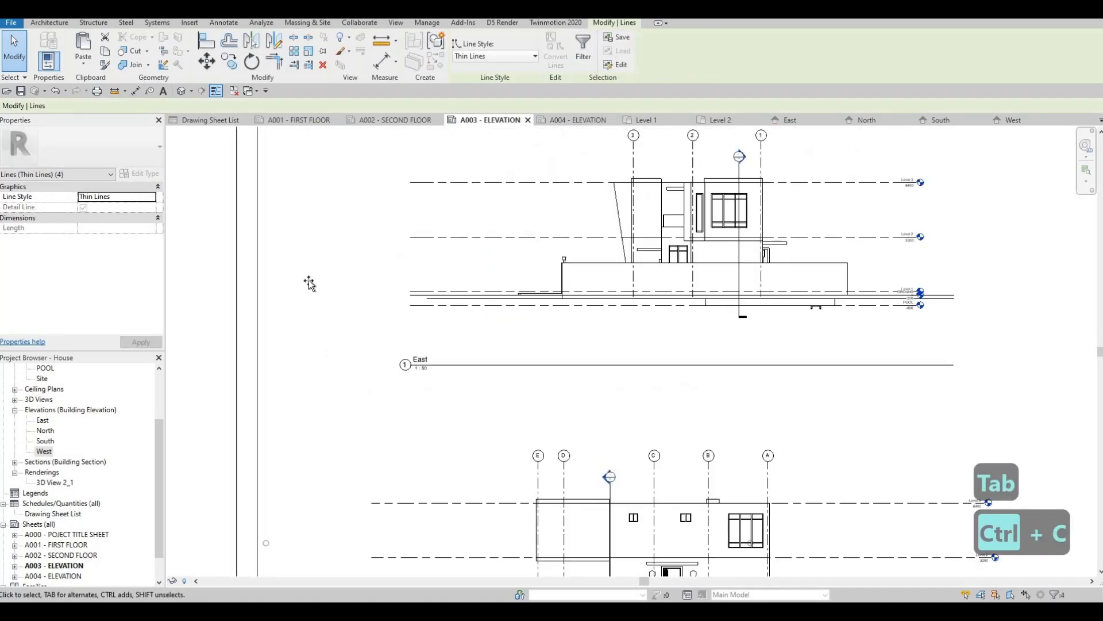
key(ctrl+v)
scroll(270, 411, down, 3)
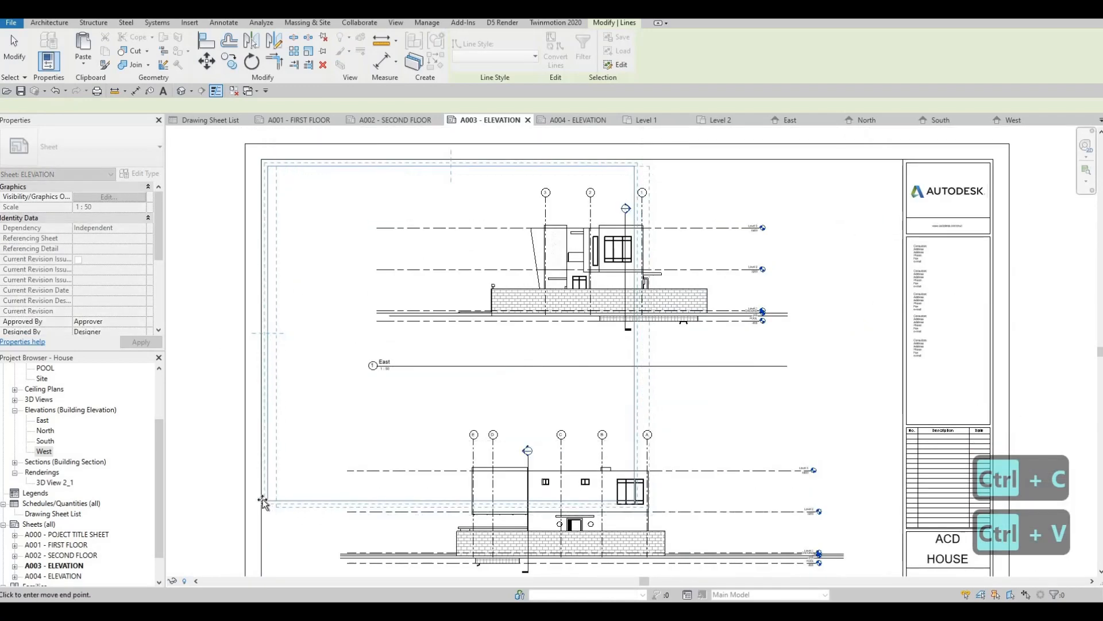
scroll(263, 502, up, 5)
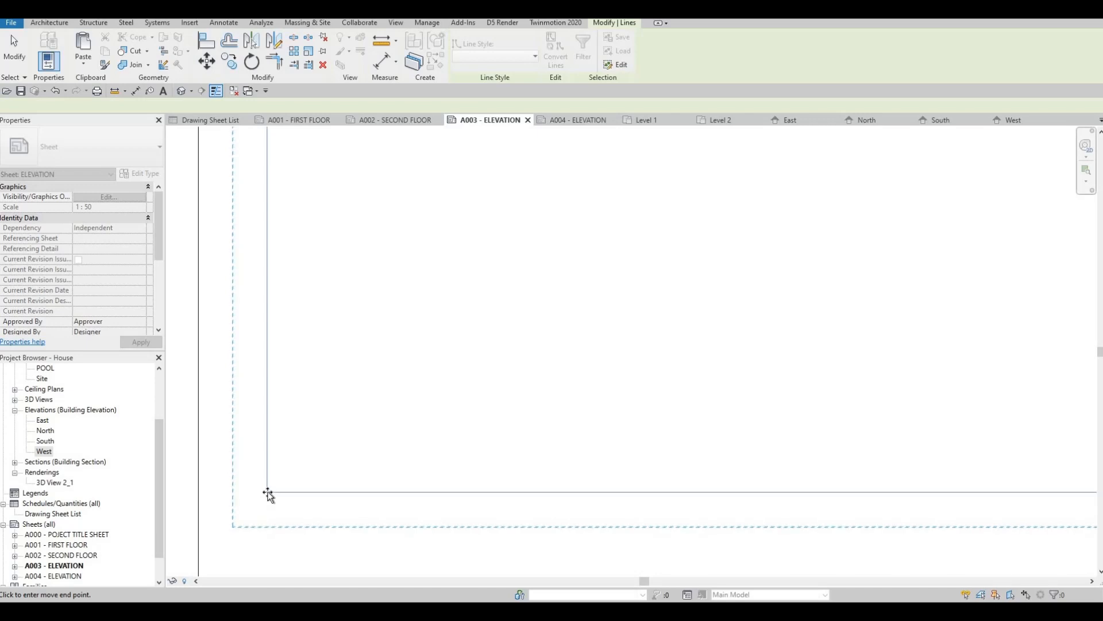
click(293, 328)
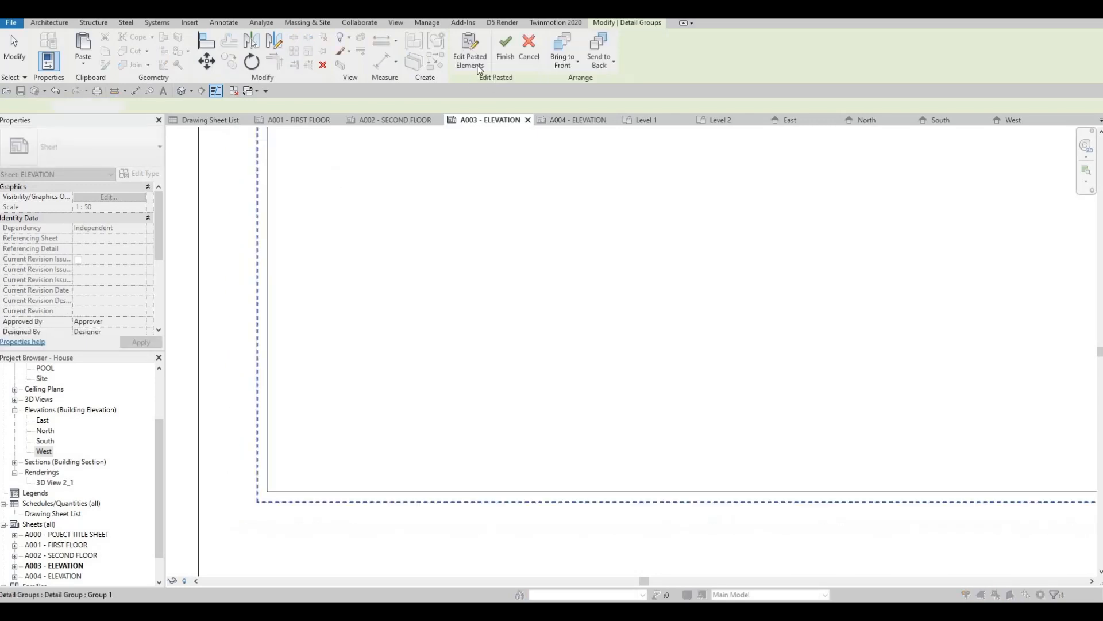
click(505, 51)
scroll(422, 323, down, 6)
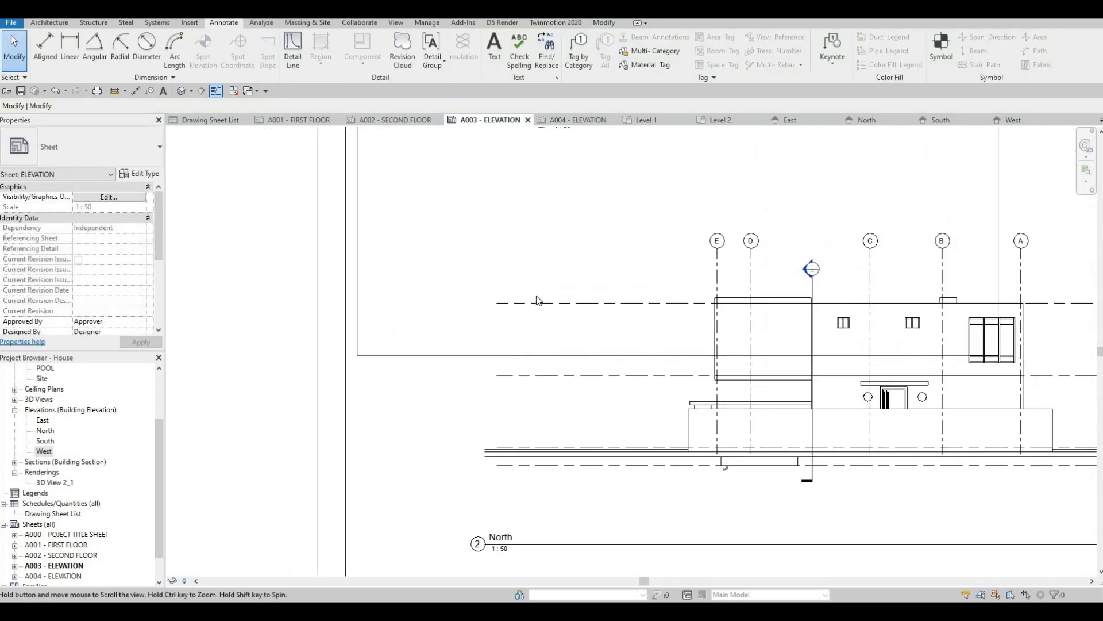
key(Escape)
key(Escape)
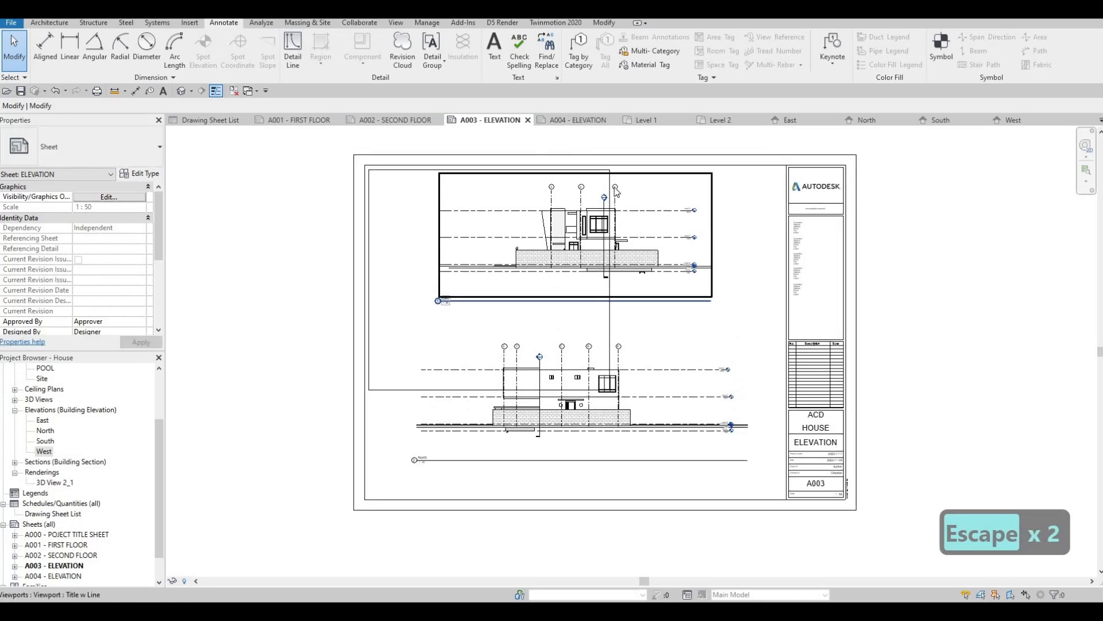
Widen the pasted frame to about 805 mm and move the East elevation left to the frame's left side
click(718, 188)
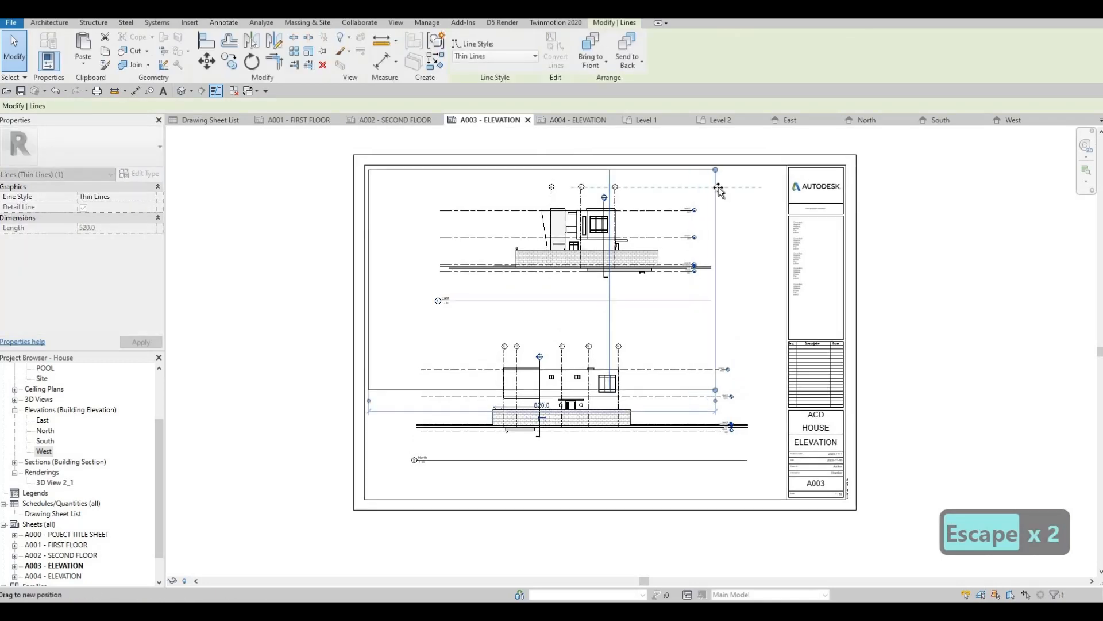
click(545, 220)
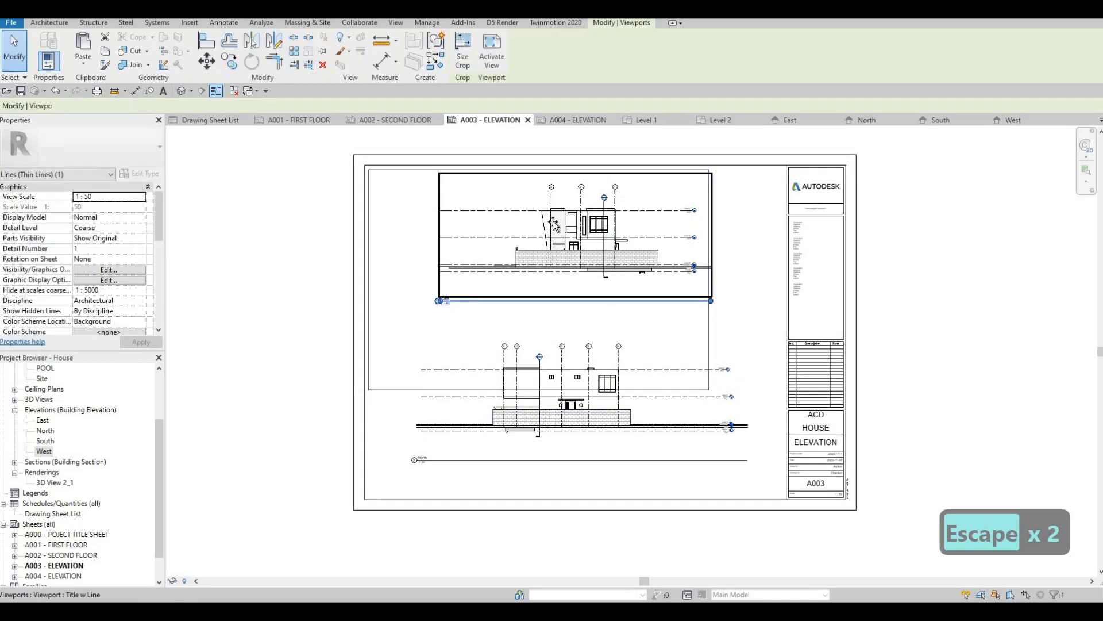
drag(545, 220, 543, 221)
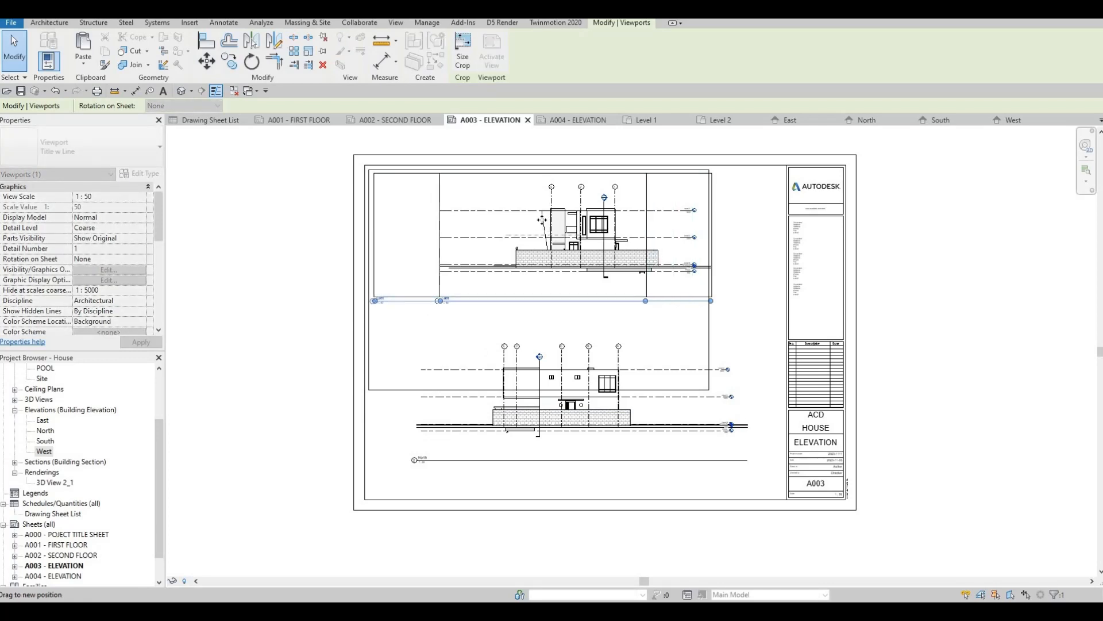
key(Escape)
Resize the frame around the East elevation to about 715 mm wide and 285 mm high
drag(710, 227, 671, 227)
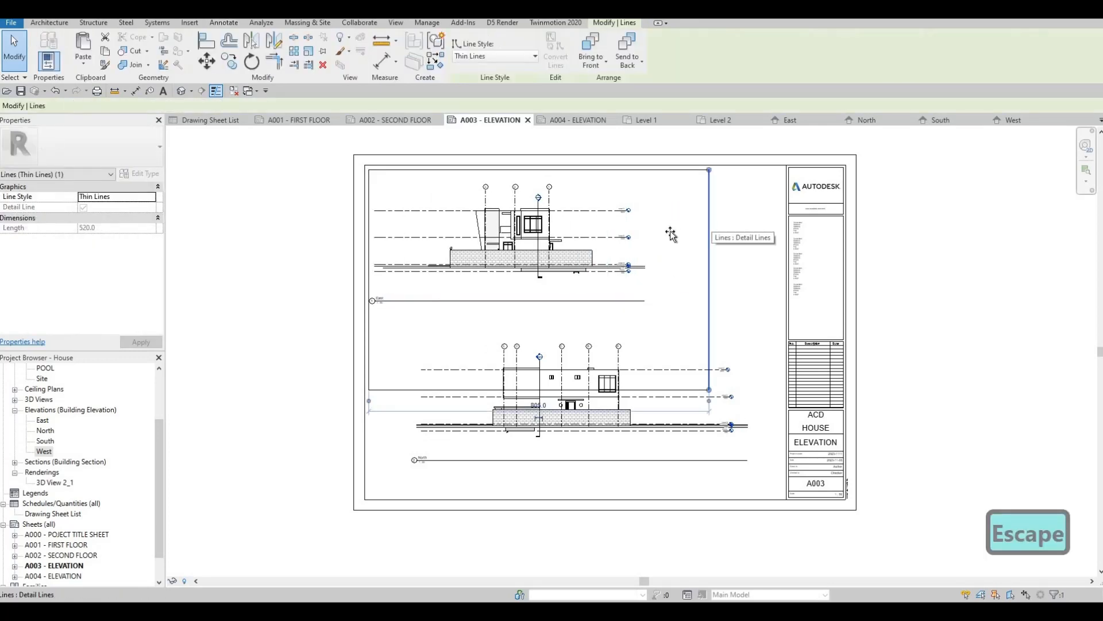
key(Escape)
drag(469, 389, 470, 285)
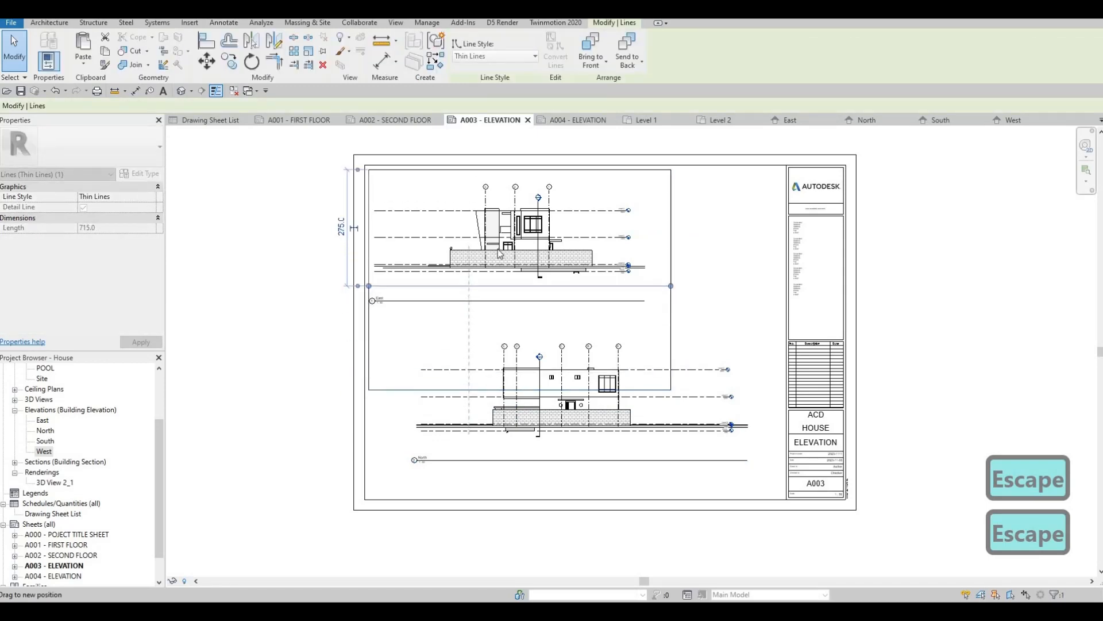
key(Escape)
scroll(486, 286, up, 5)
click(361, 286)
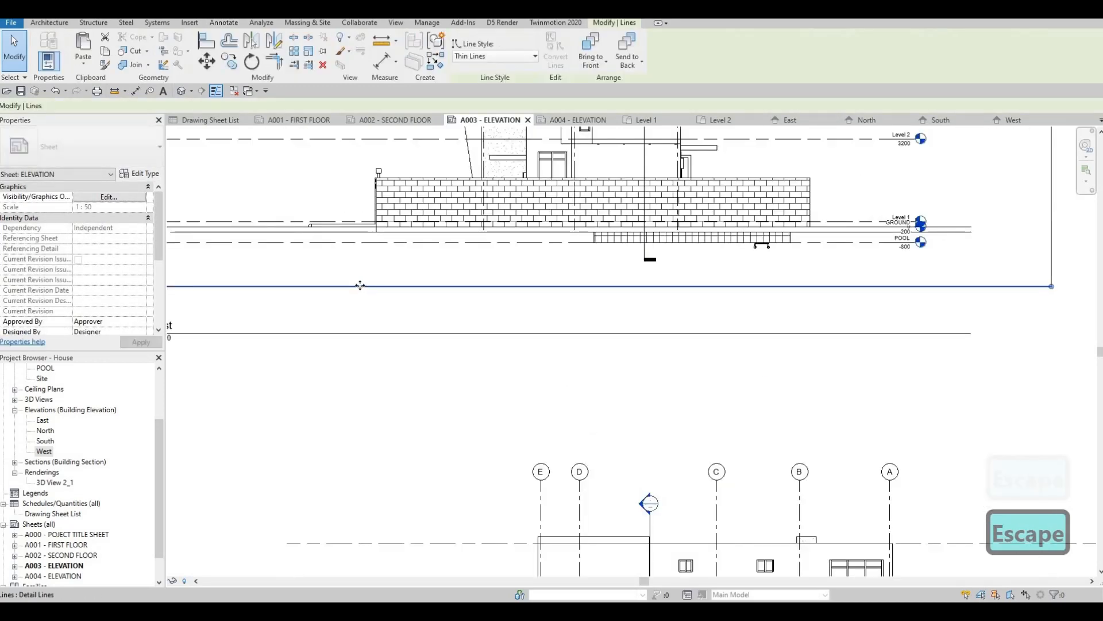
scroll(411, 294, down, 1)
middle_drag(401, 295, 453, 305)
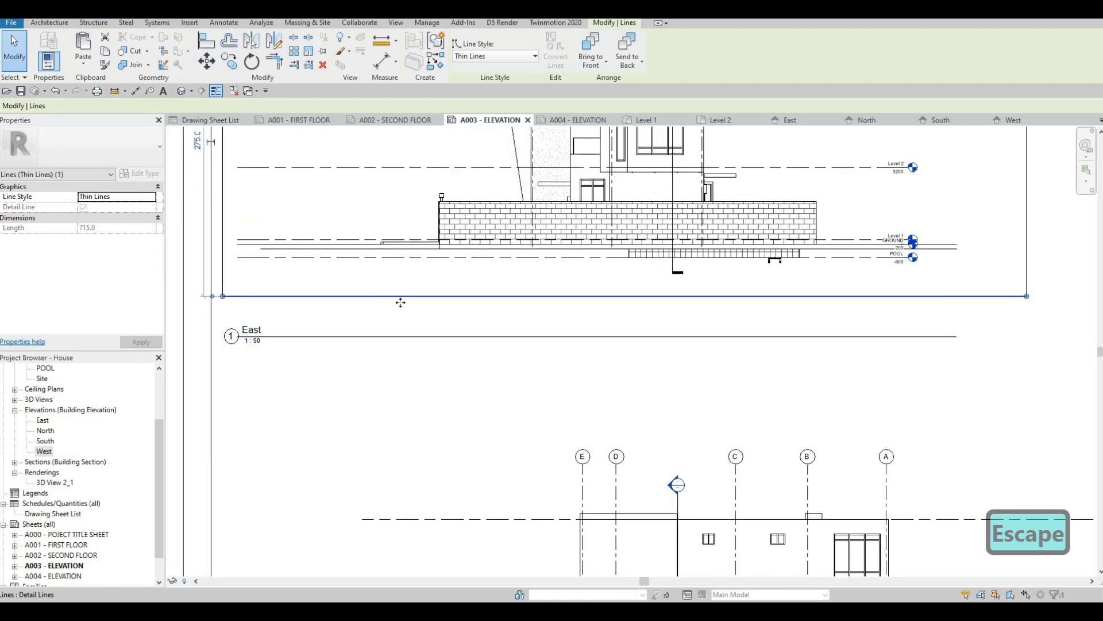
drag(398, 306, 387, 307)
key(Escape)
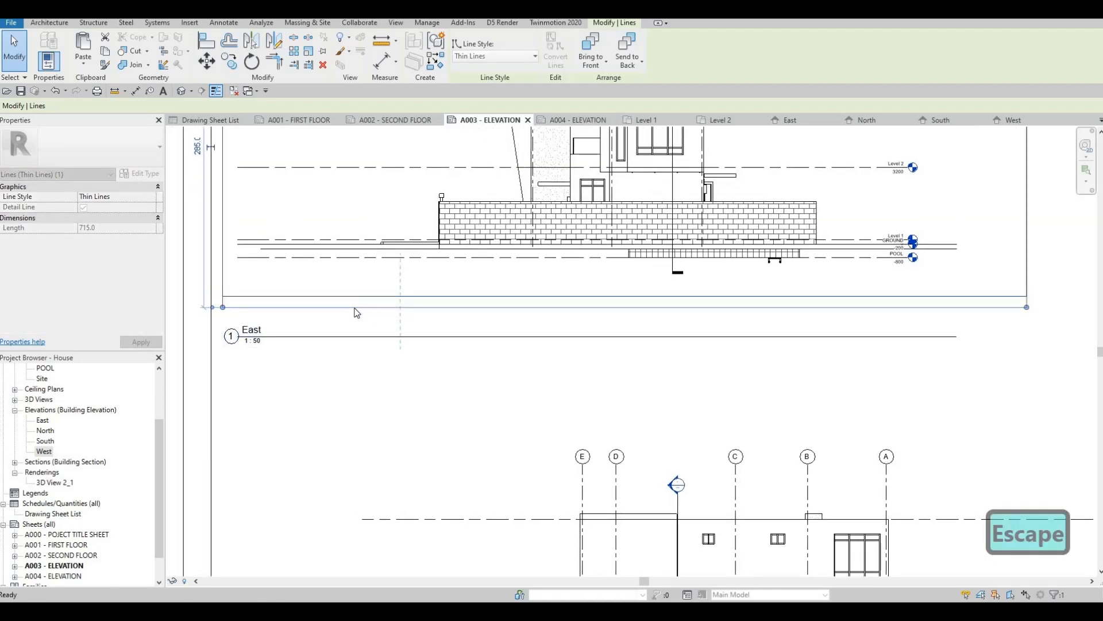
key(Escape)
key(Escape)
Copy the complete East elevation frame straight down to just below the East view title
scroll(350, 309, down, 3)
scroll(349, 307, up, 1)
key(Tab)
click(349, 309)
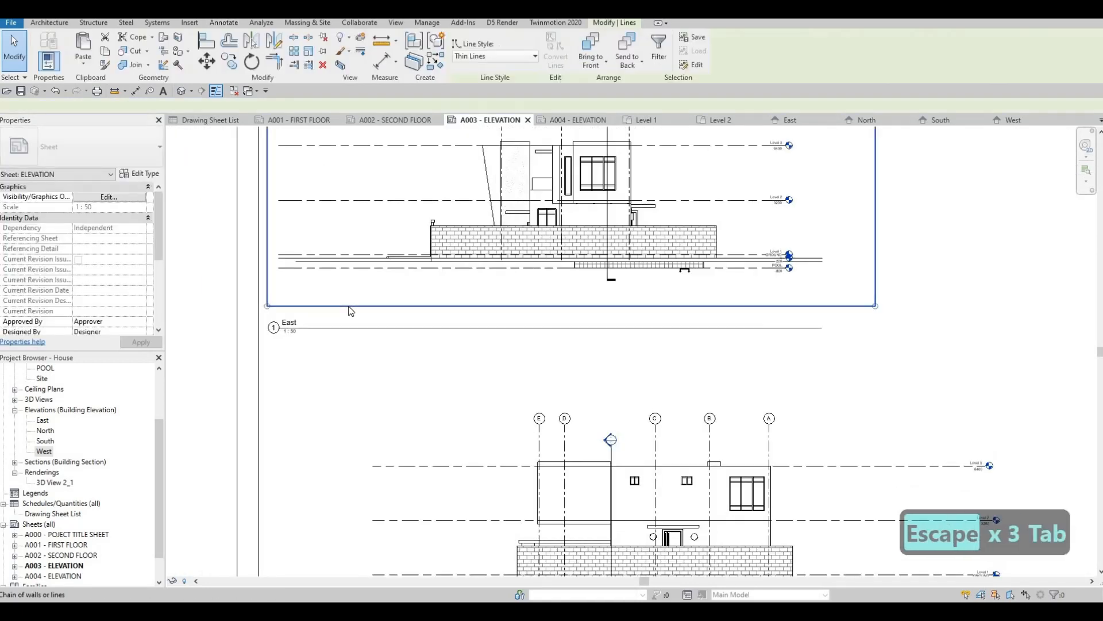
key(c)
key(o)
click(297, 248)
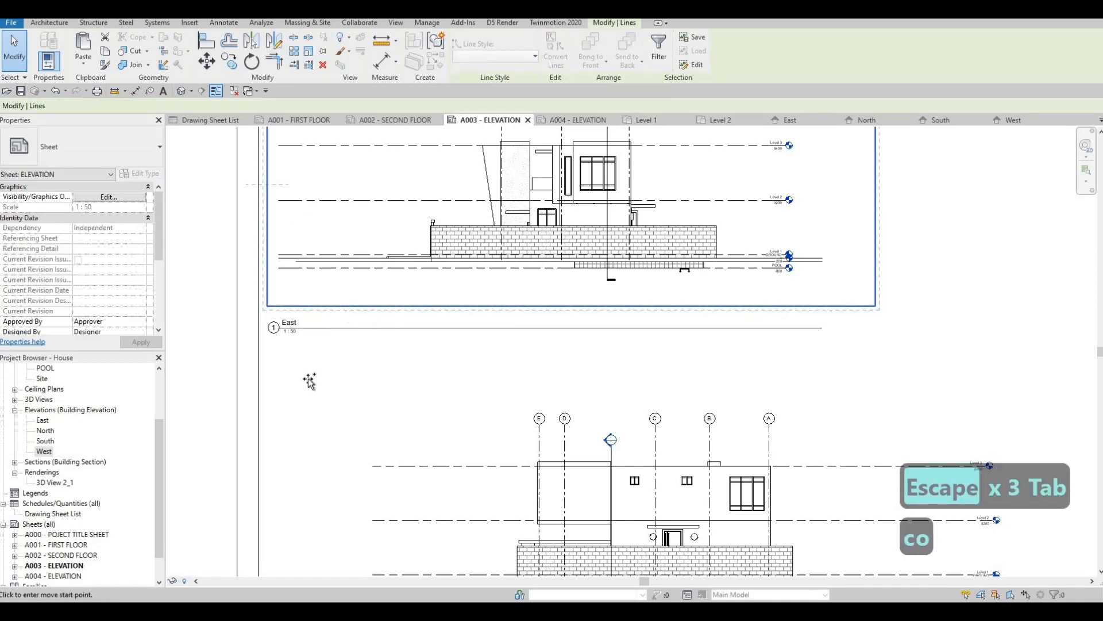
click(299, 485)
middle_drag(430, 453, 412, 322)
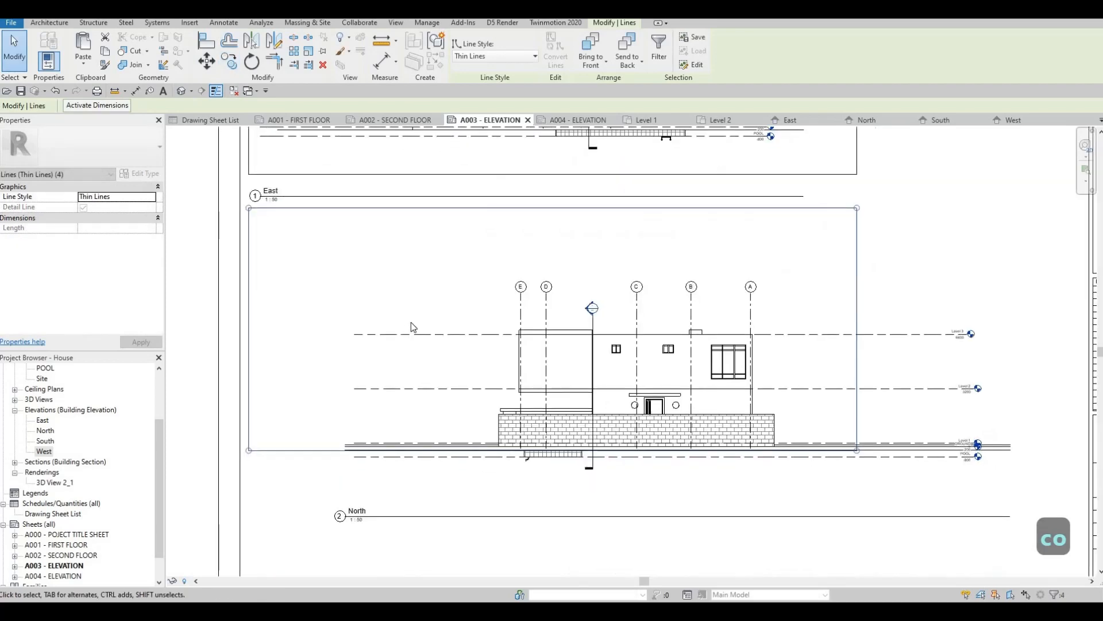
key(Escape)
Move the North elevation left and up so it fits against the left side of the lower frame
scroll(412, 322, down, 2)
drag(499, 327, 377, 270)
middle_drag(672, 261, 605, 281)
key(Escape)
Move the right sides of both frames outward past the North elevation, aligned at a width of about 805 mm
click(655, 274)
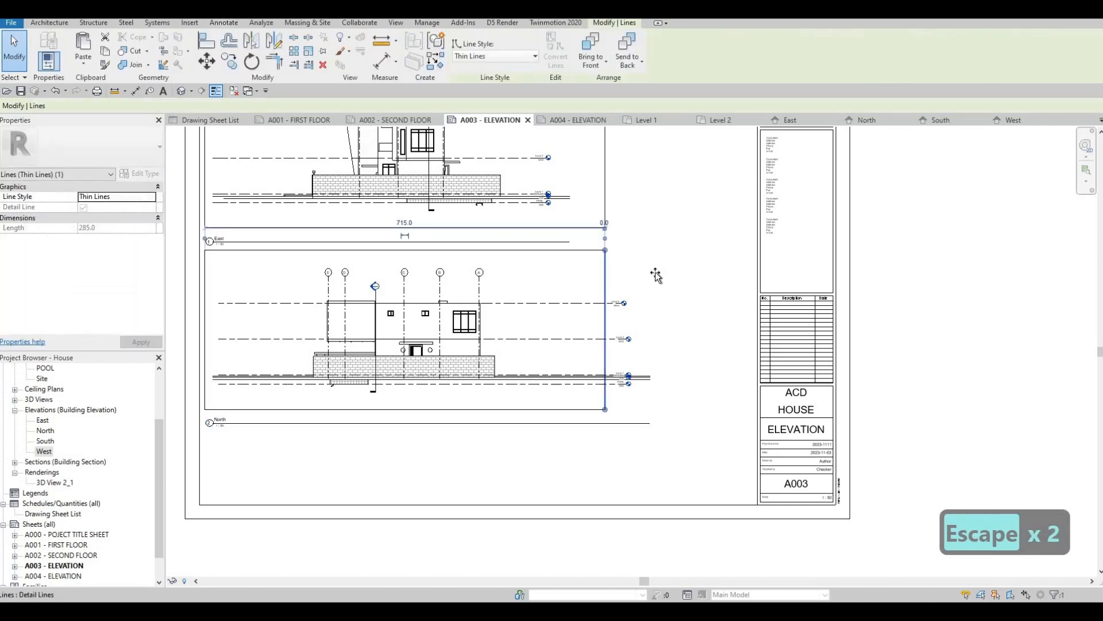
middle_drag(616, 228, 579, 353)
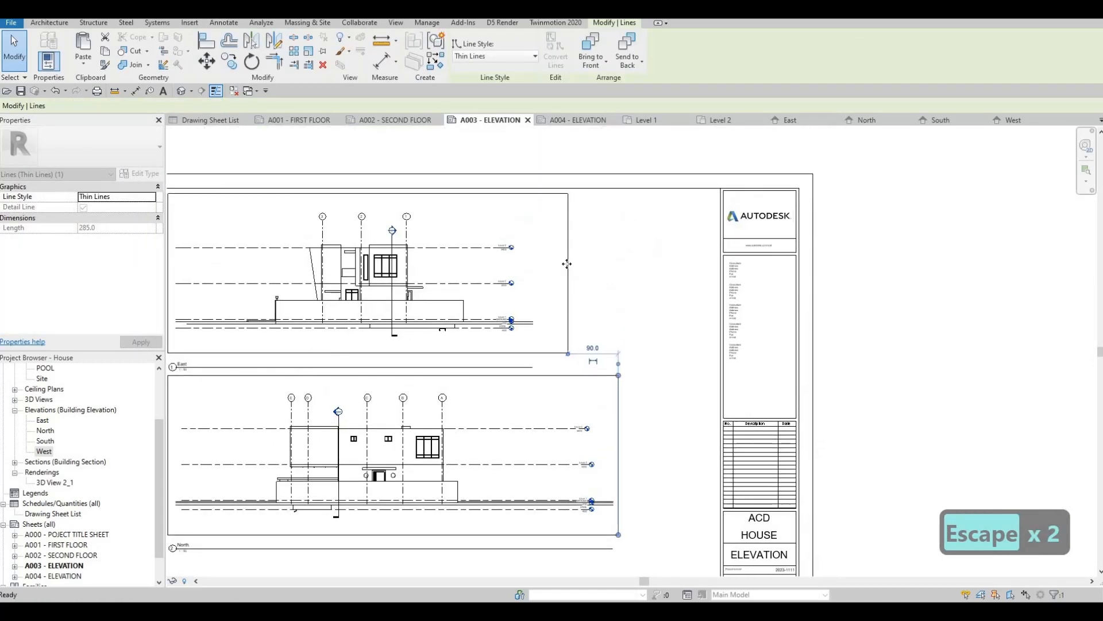
drag(568, 263, 617, 259)
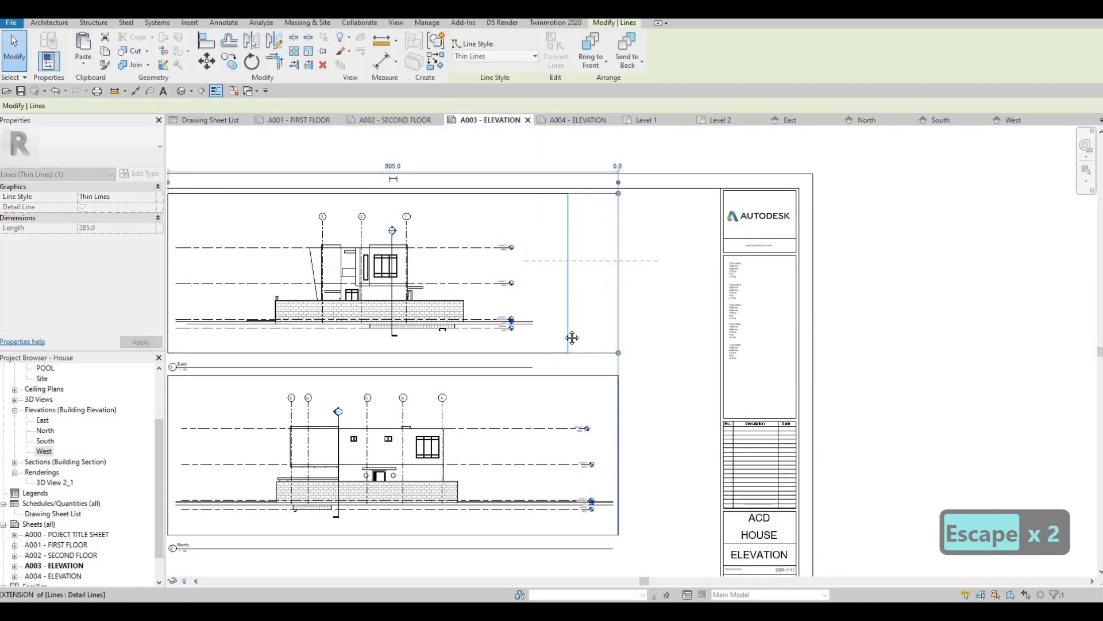
key(Escape)
Nudge the East view title up three increments, closer to the bottom of the upper frame
middle_drag(204, 377, 298, 273)
scroll(288, 271, up, 2)
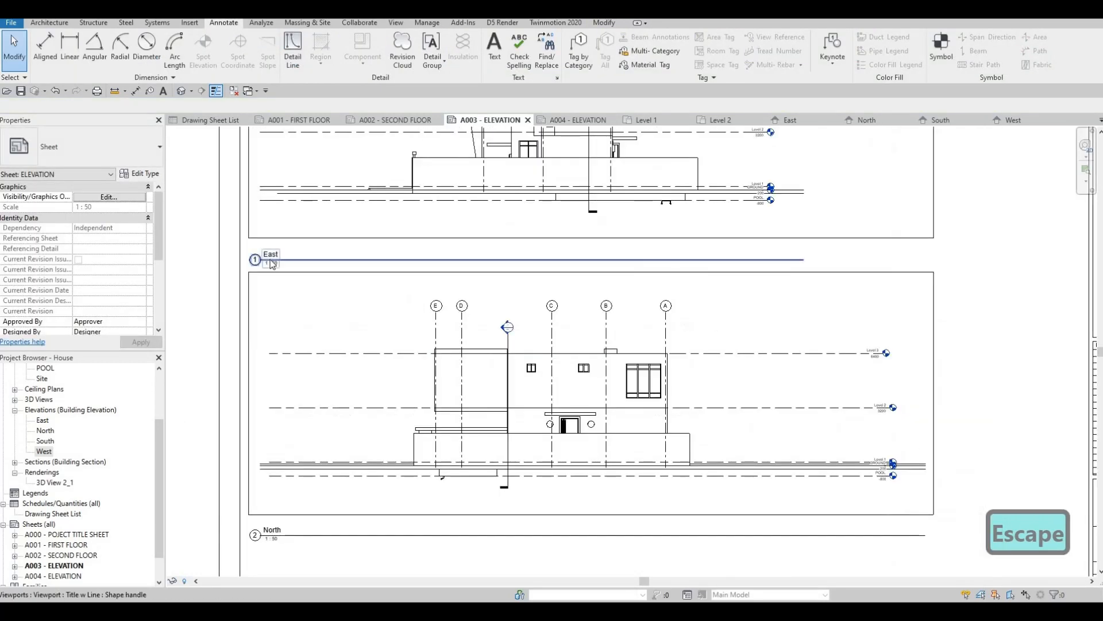
key(Escape)
click(276, 263)
key(Up)
key(Up)
key(Up)
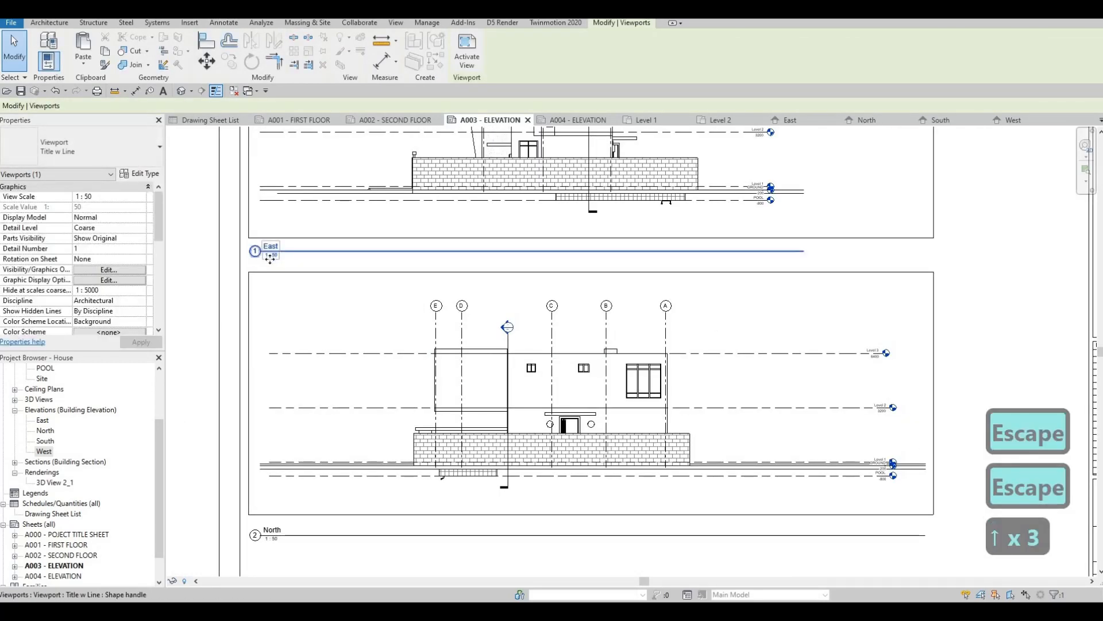
key(Escape)
scroll(427, 401, down, 3)
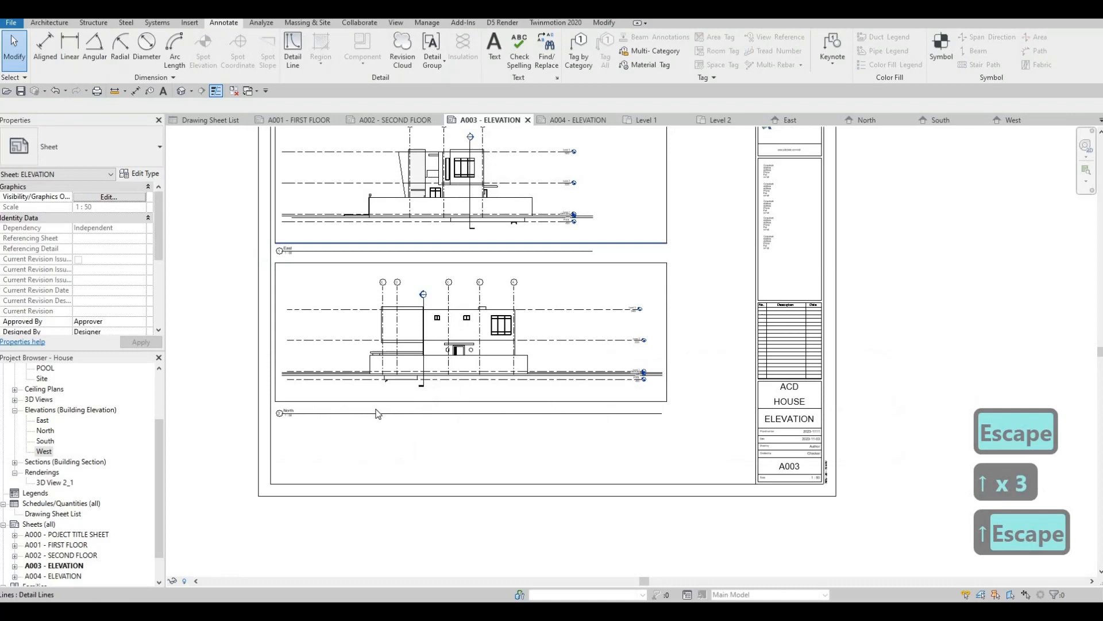
Move the North view title up closer to the bottom of the lower frame
scroll(280, 424, up, 2)
click(290, 413)
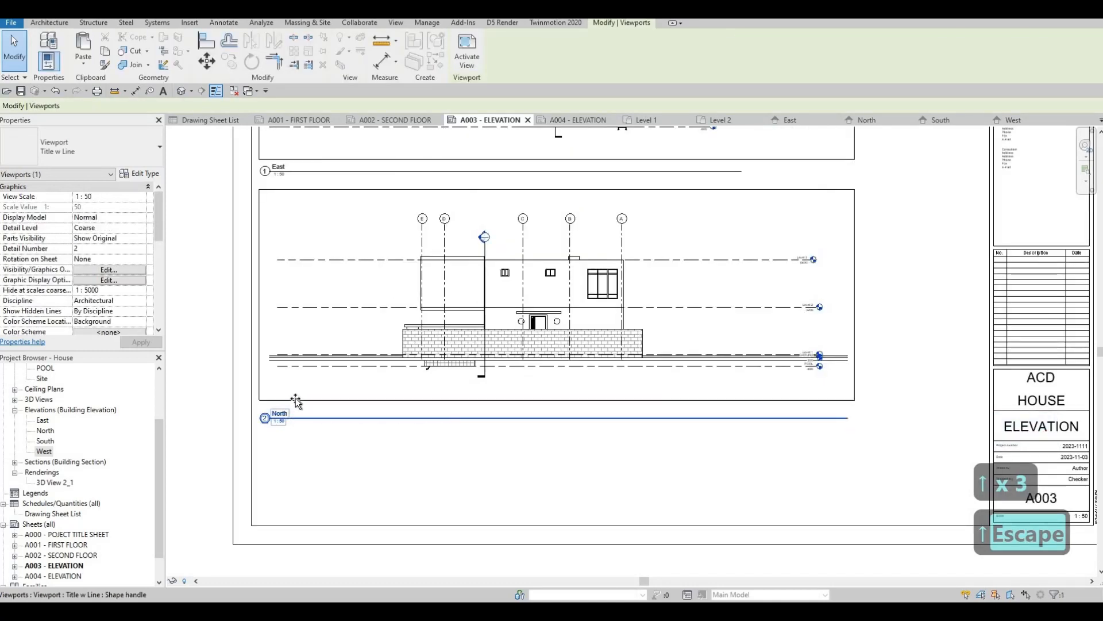
drag(295, 409, 294, 415)
key(Escape)
scroll(419, 517, down, 2)
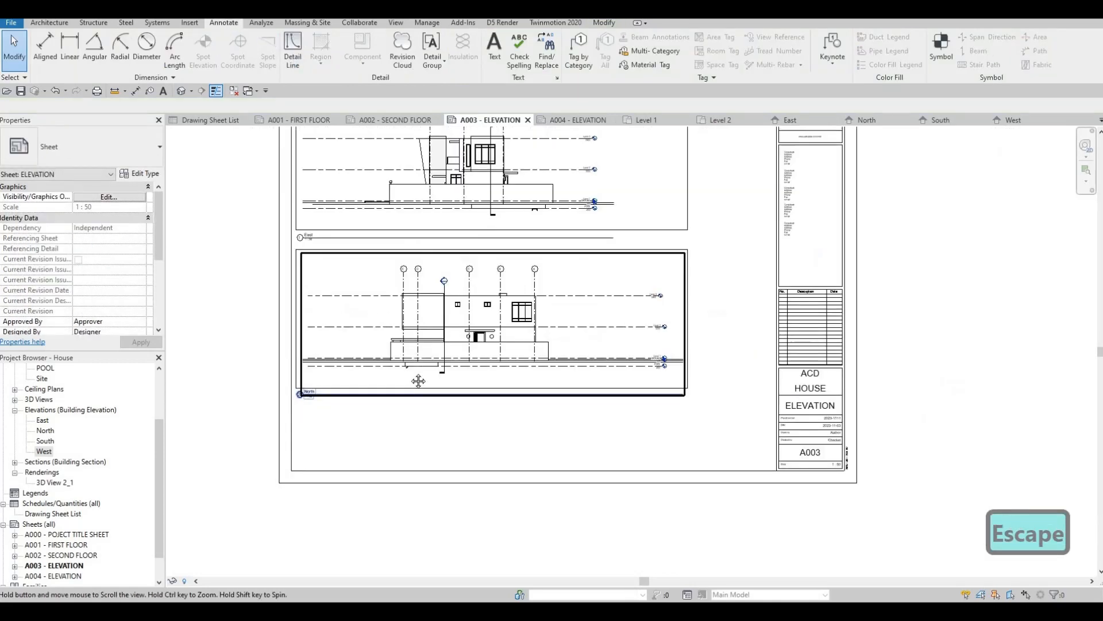
key(Escape)
Shorten the title lines of the East and North views so they end just past their title text
scroll(468, 264, down, 2)
click(521, 325)
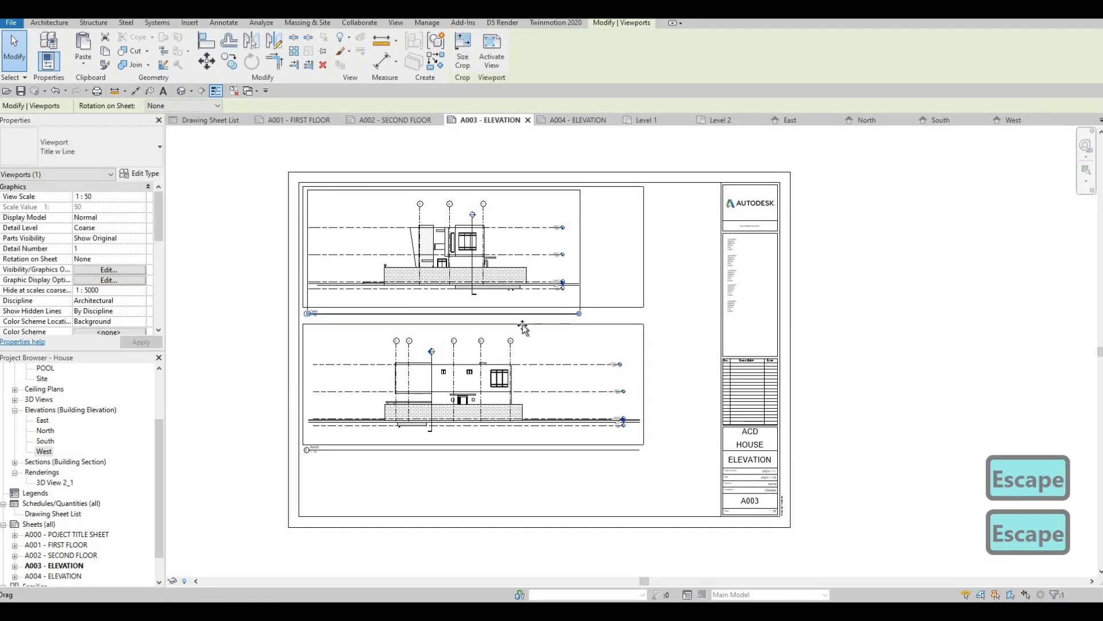
drag(332, 336, 324, 336)
key(Escape)
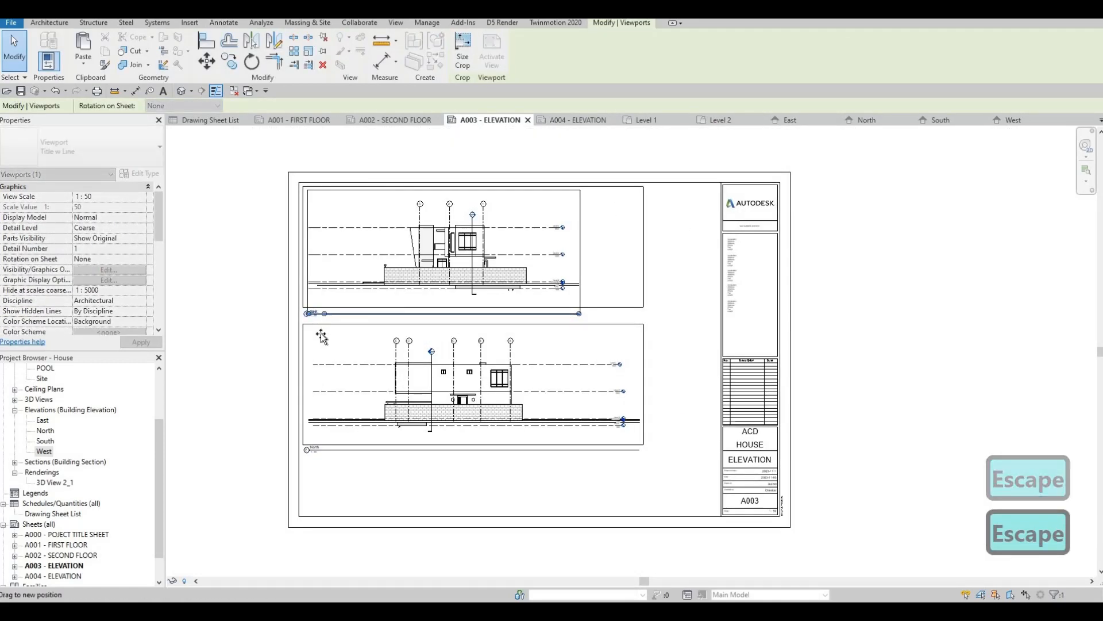
key(Escape)
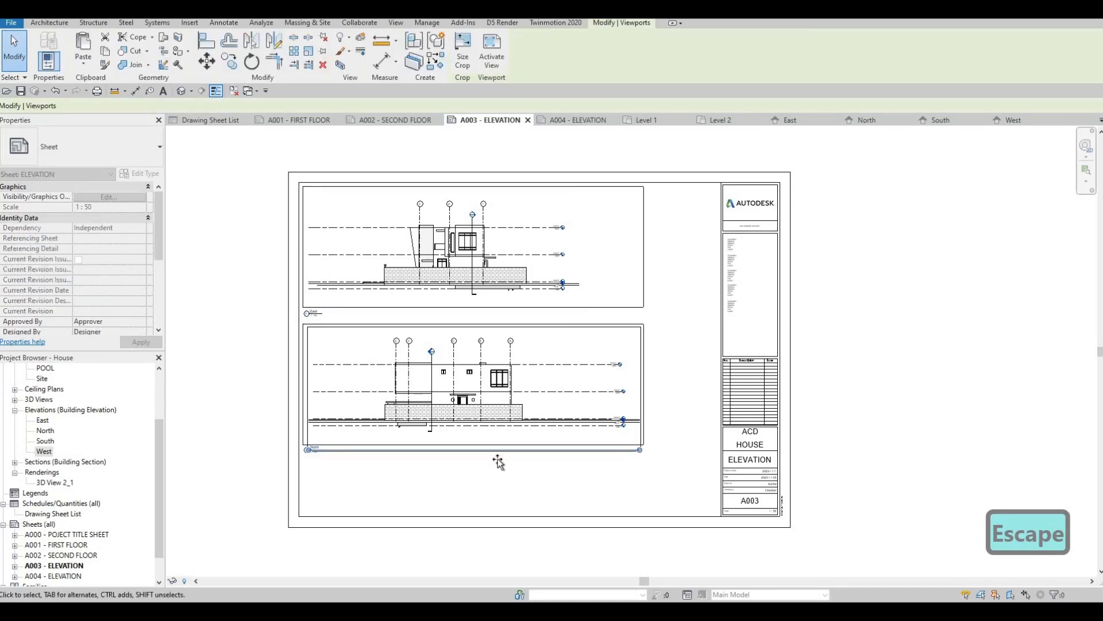
click(499, 452)
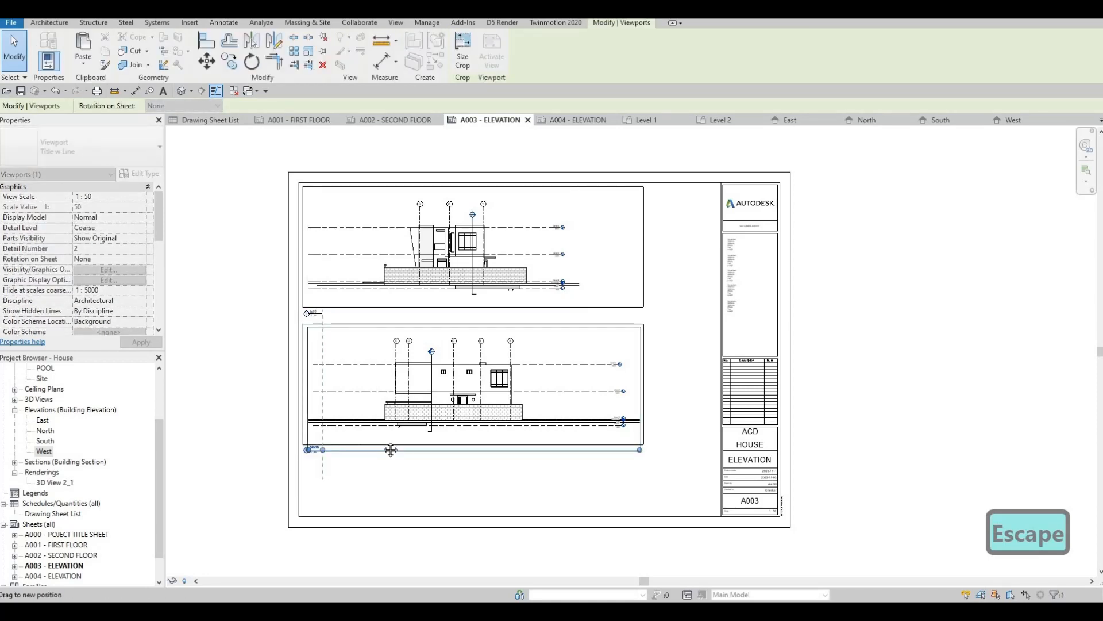
key(Escape)
key(Escape)
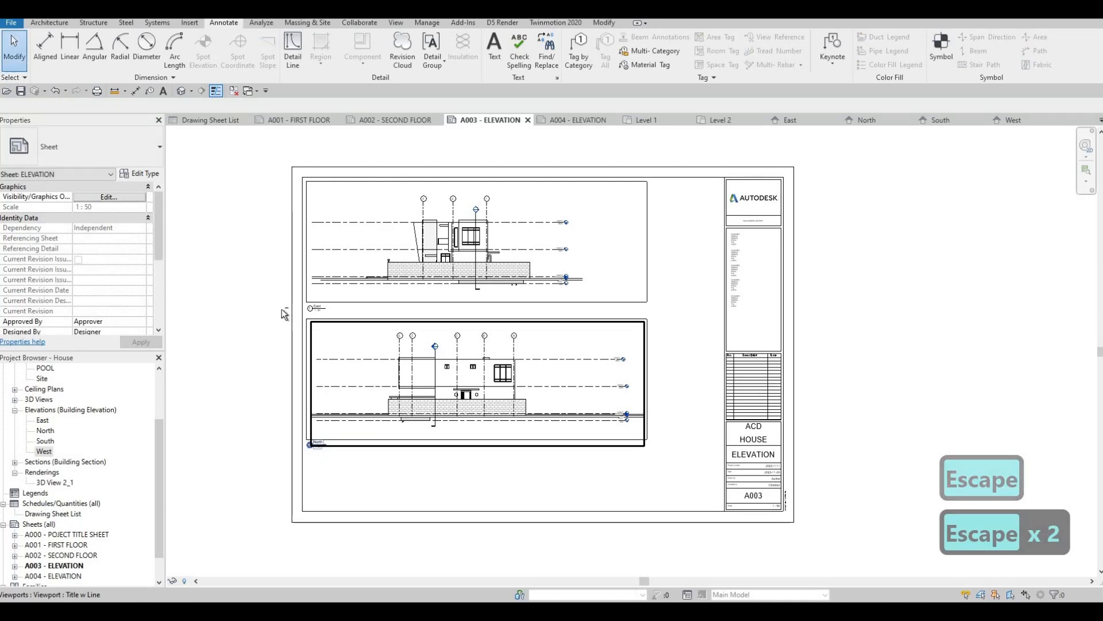
Nudge the lower frame and its North elevation together up three increments and back down one
scroll(317, 325, up, 2)
drag(762, 531, 764, 527)
key(Up)
key(Up)
key(Up)
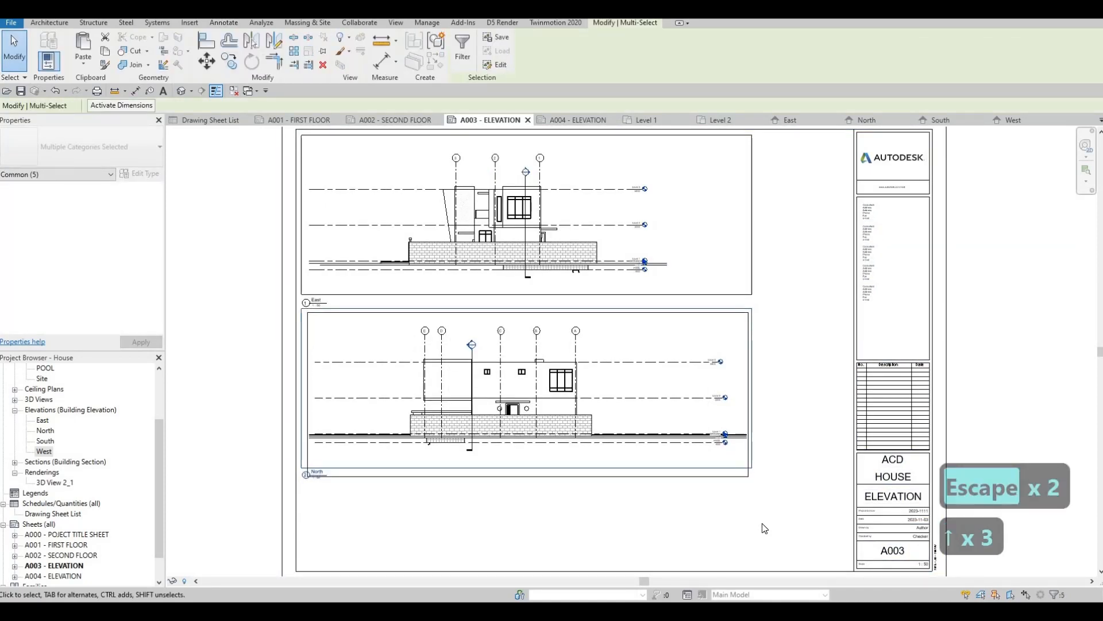
key(Down)
key(Escape)
key(Escape)
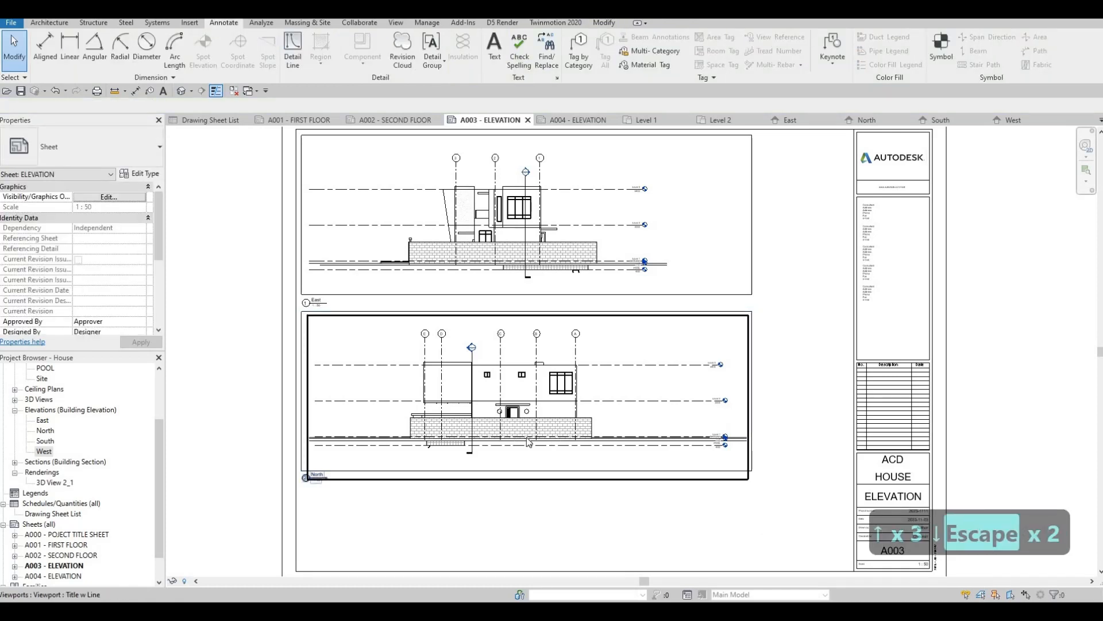
Nudge the East elevation 12 increments to the right so it sits more centrally in the upper frame
scroll(657, 330, down, 2)
key(Escape)
key(Escape)
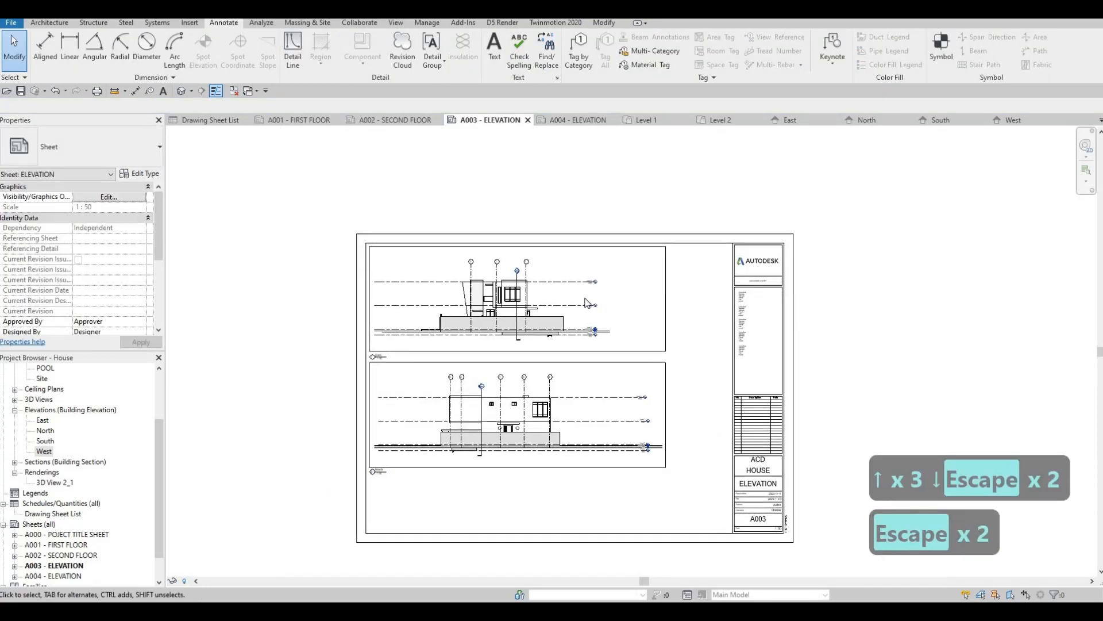
key(Escape)
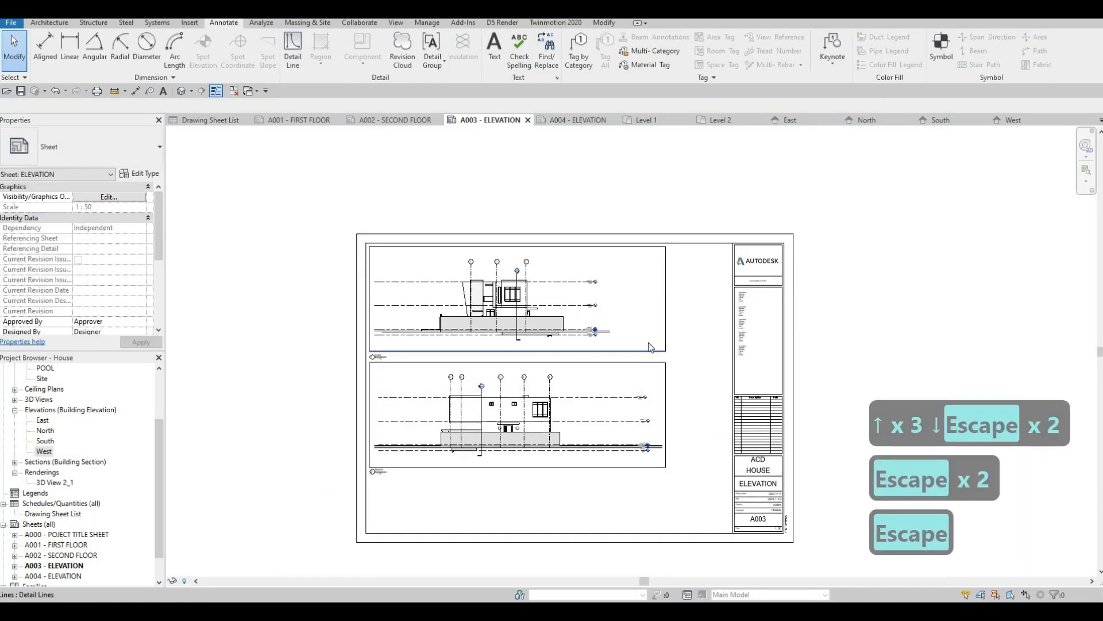
click(584, 314)
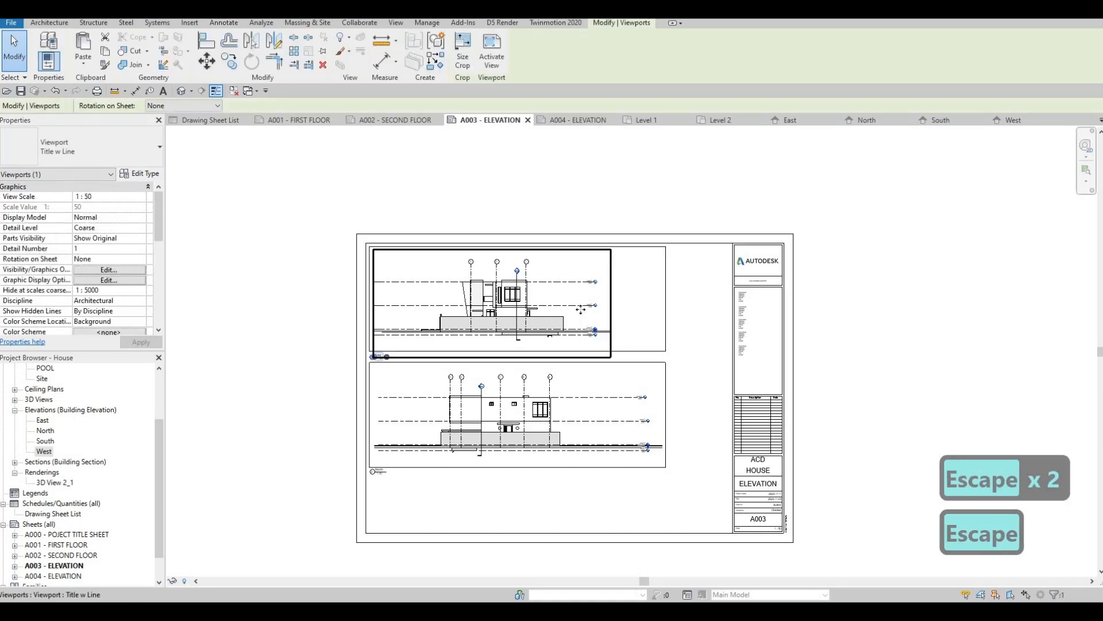
key(Right)
key(Right)
key(Right)
key(Right)
key(Right)
key(Right)
key(Right)
key(Right)
key(Right)
key(Right)
key(Right)
key(Right)
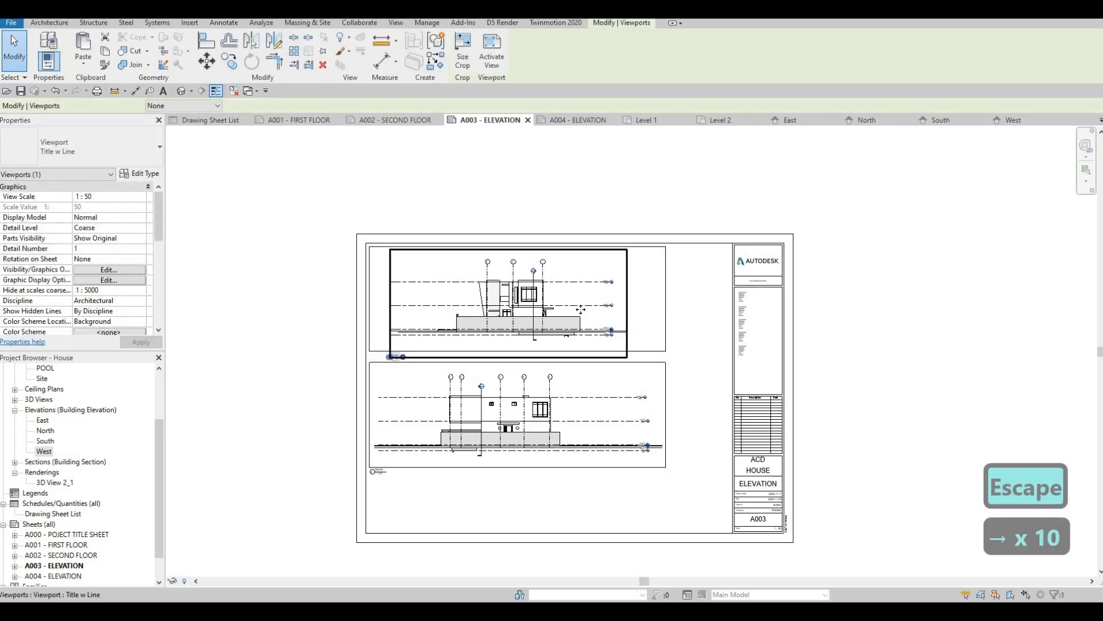
key(Escape)
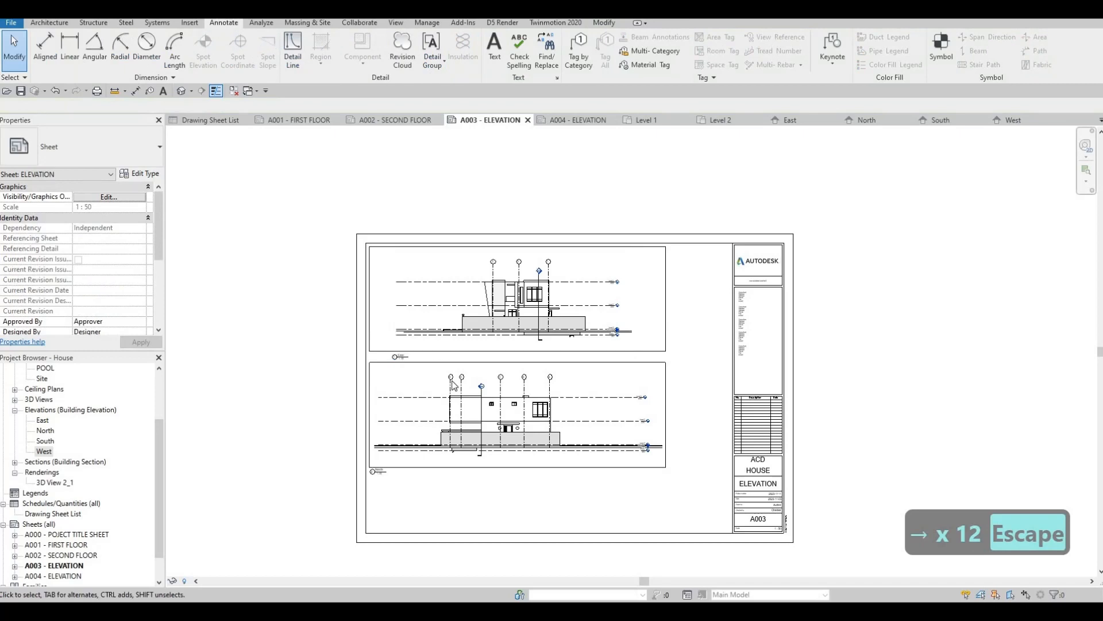
Move the East view title left to the upper frame's left edge, in line with the North title below
scroll(460, 377, up, 7)
click(460, 378)
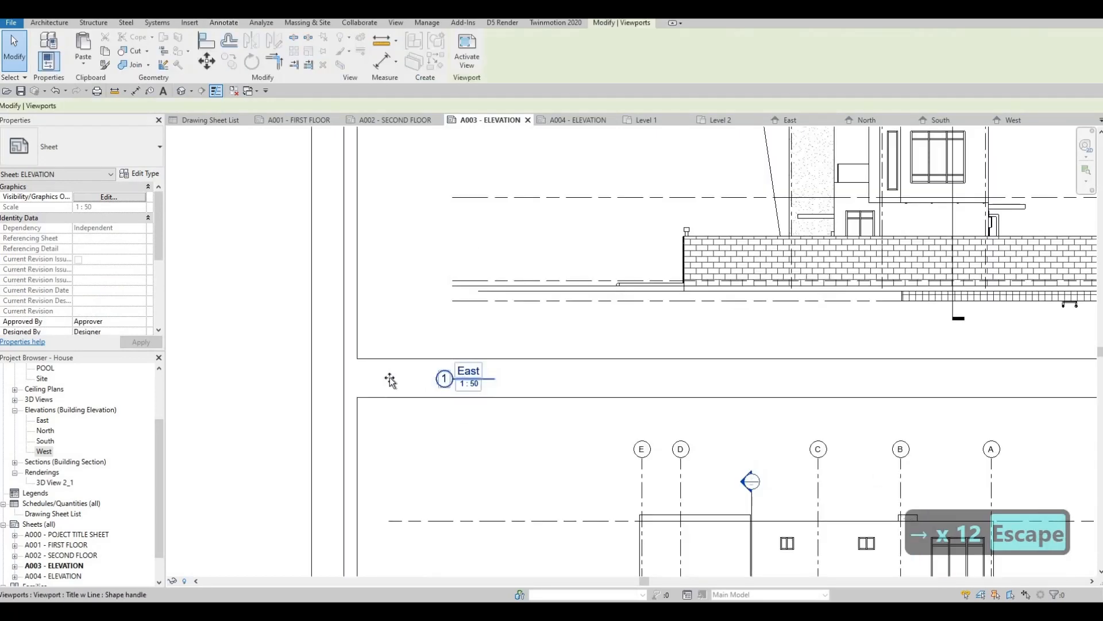
drag(460, 377, 374, 379)
scroll(374, 322, down, 4)
scroll(380, 513, down, 2)
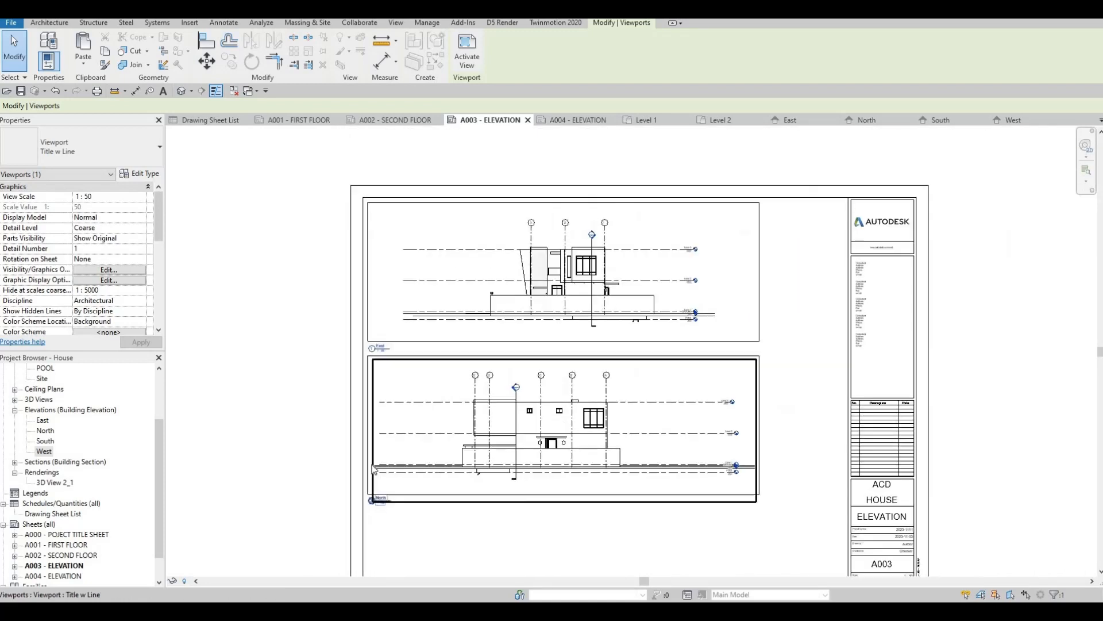
click(420, 435)
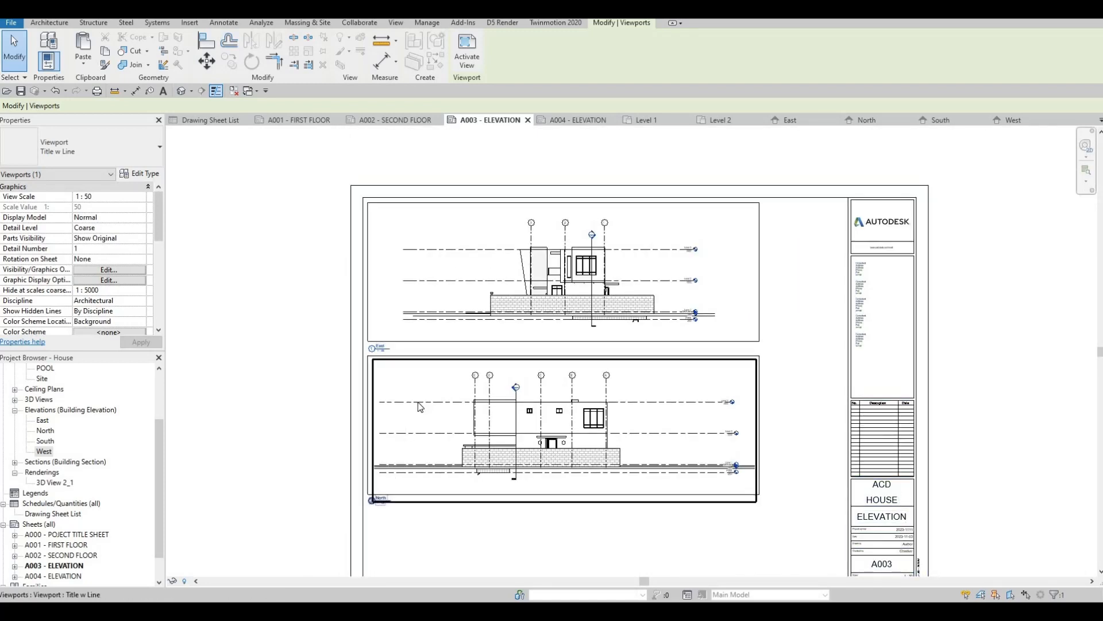
middle_drag(420, 435, 410, 451)
key(Escape)
click(517, 389)
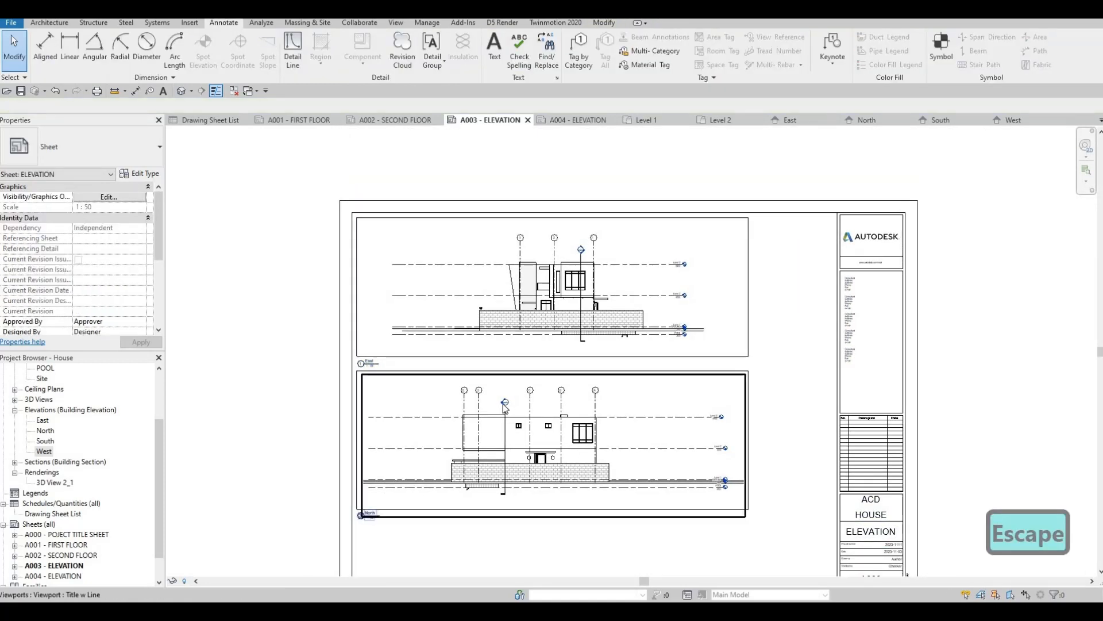
key(Escape)
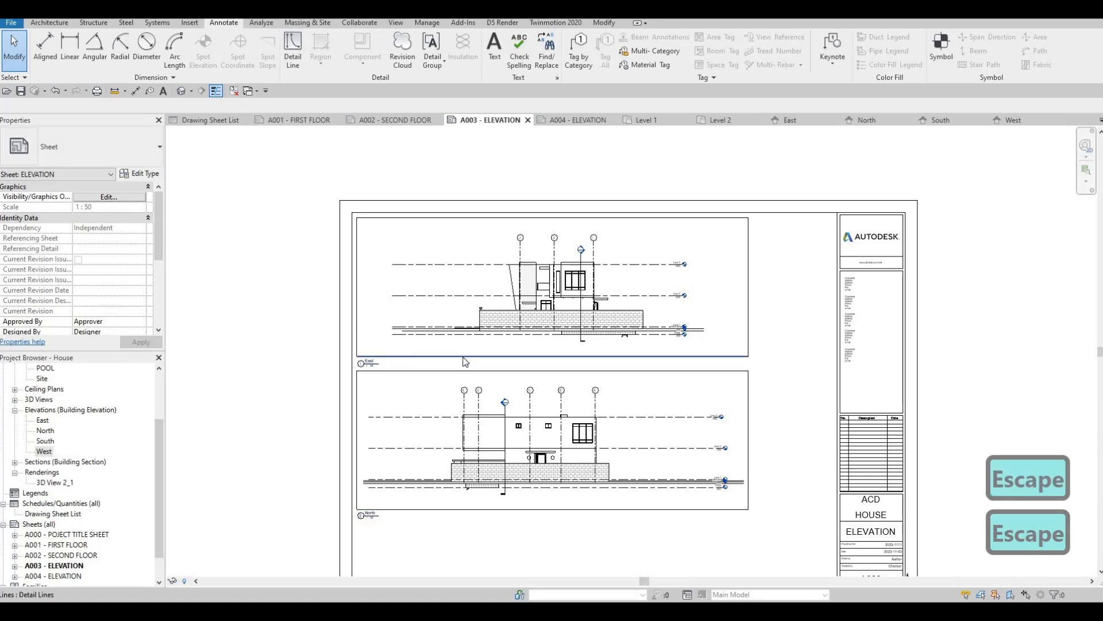
Copy the complete line chains of both elevation frames on sheet A003
key(Tab)
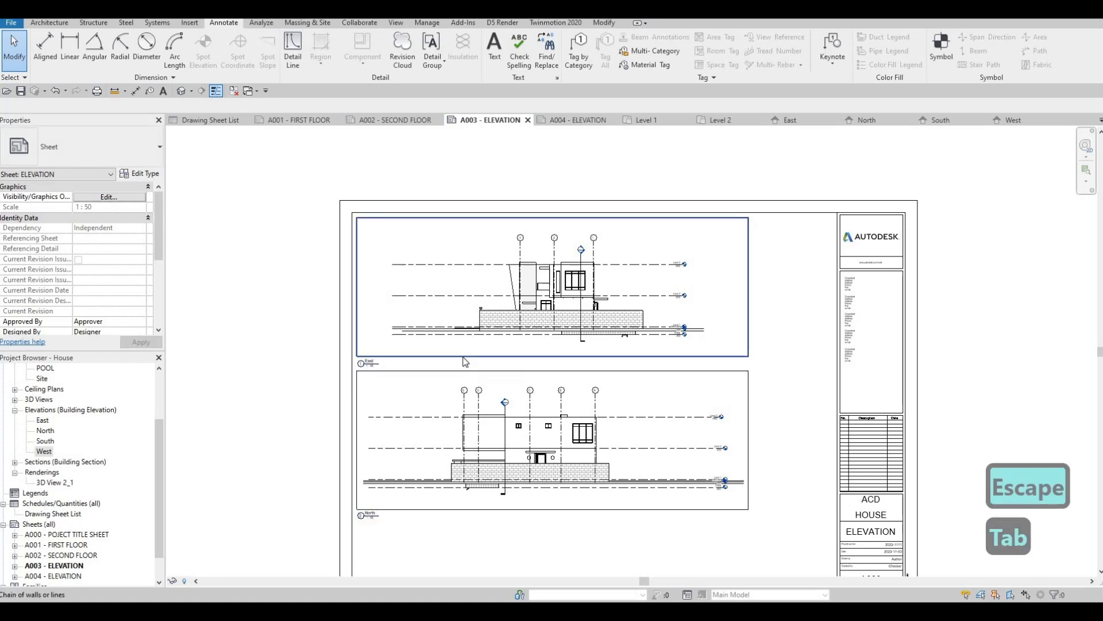
click(465, 361)
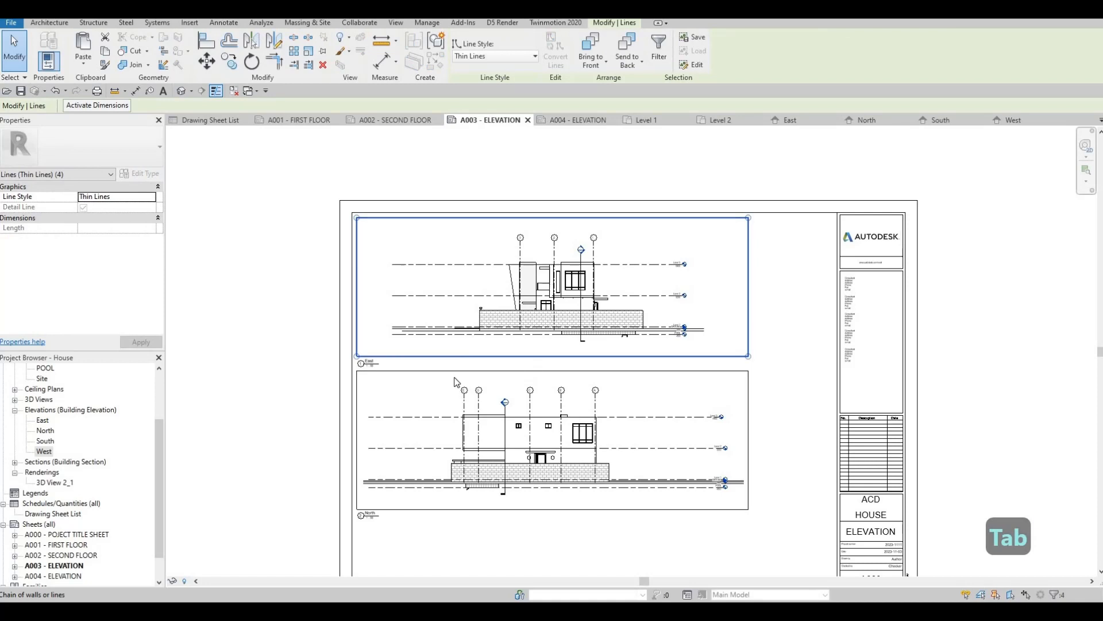
key(Tab)
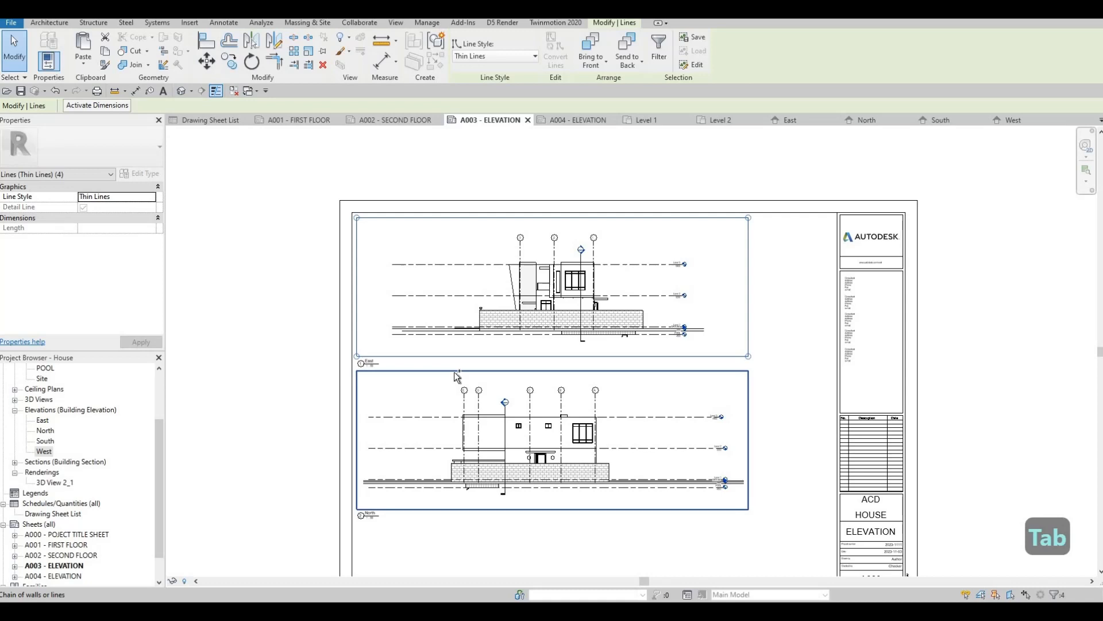
ctrl+click(455, 373)
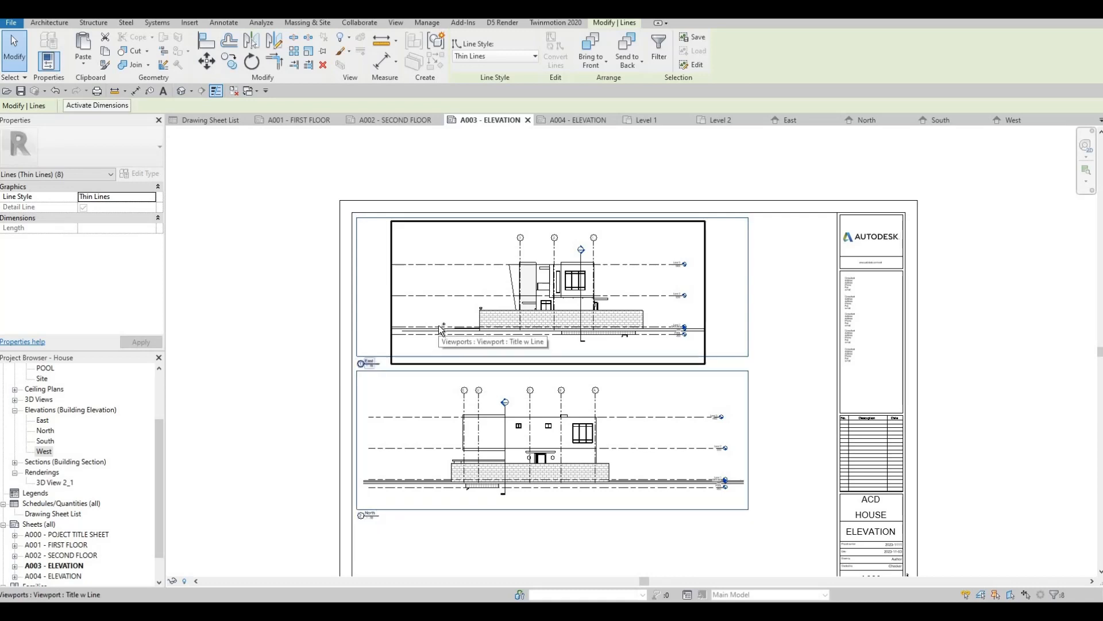
key(ctrl+c)
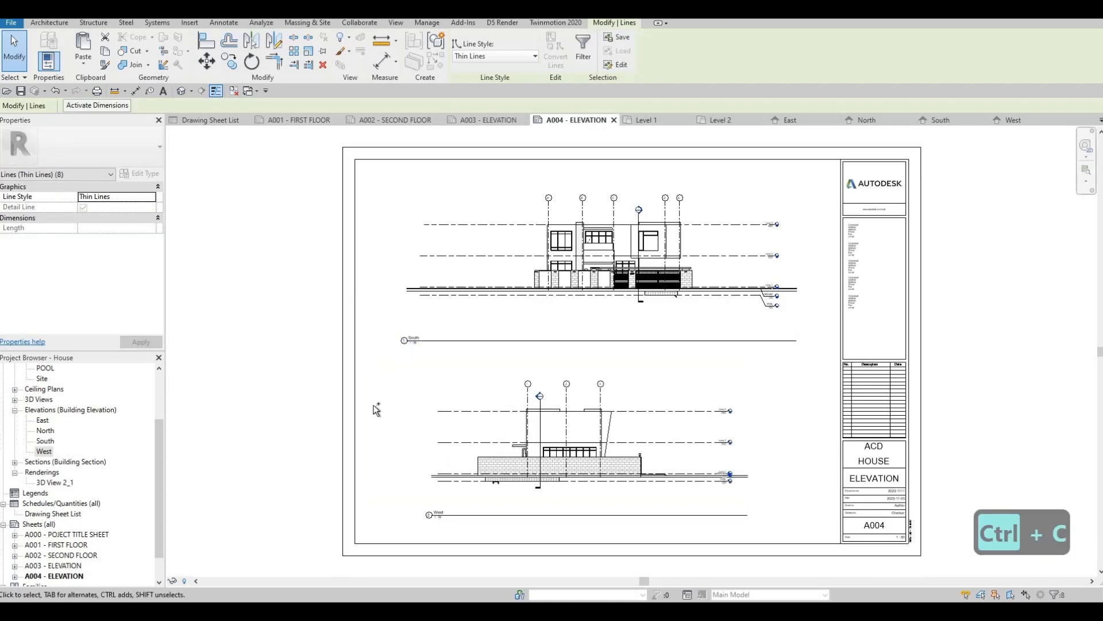
Paste the two copied frames onto sheet A004, just inside the upper-left corner of the sheet border
key(ctrl+v)
scroll(352, 444, up, 5)
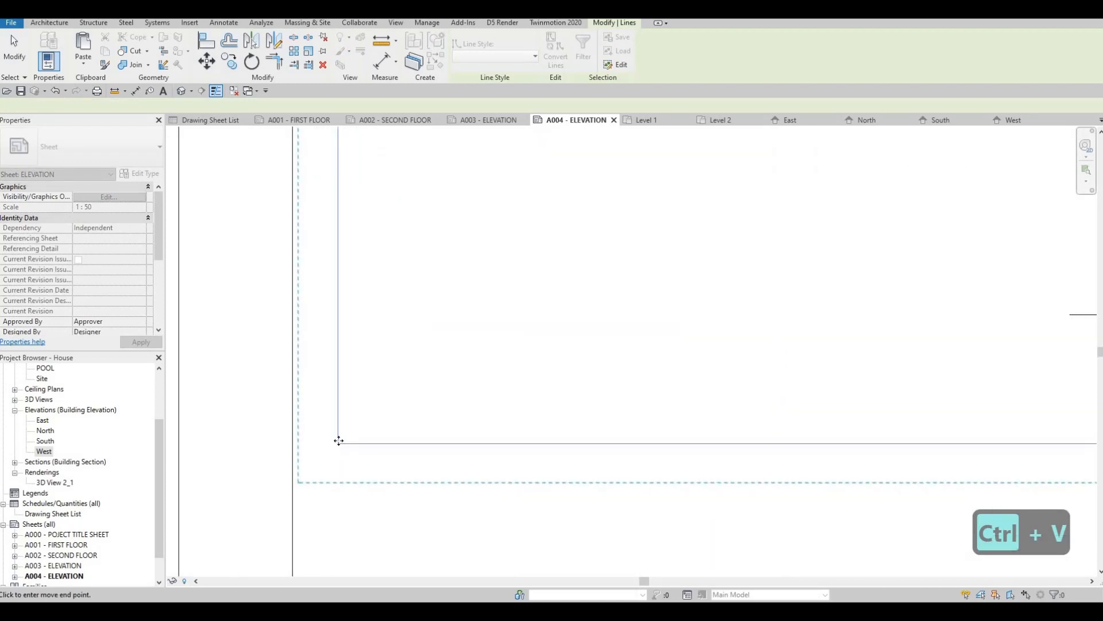
click(355, 395)
scroll(515, 201, down, 4)
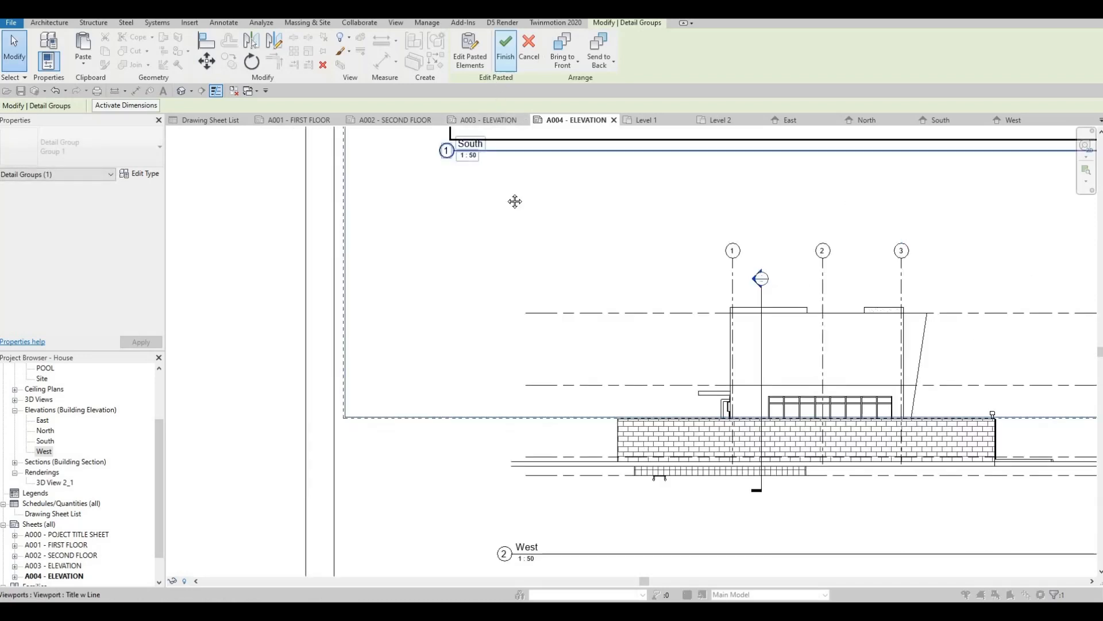
key(Escape)
scroll(476, 349, down, 5)
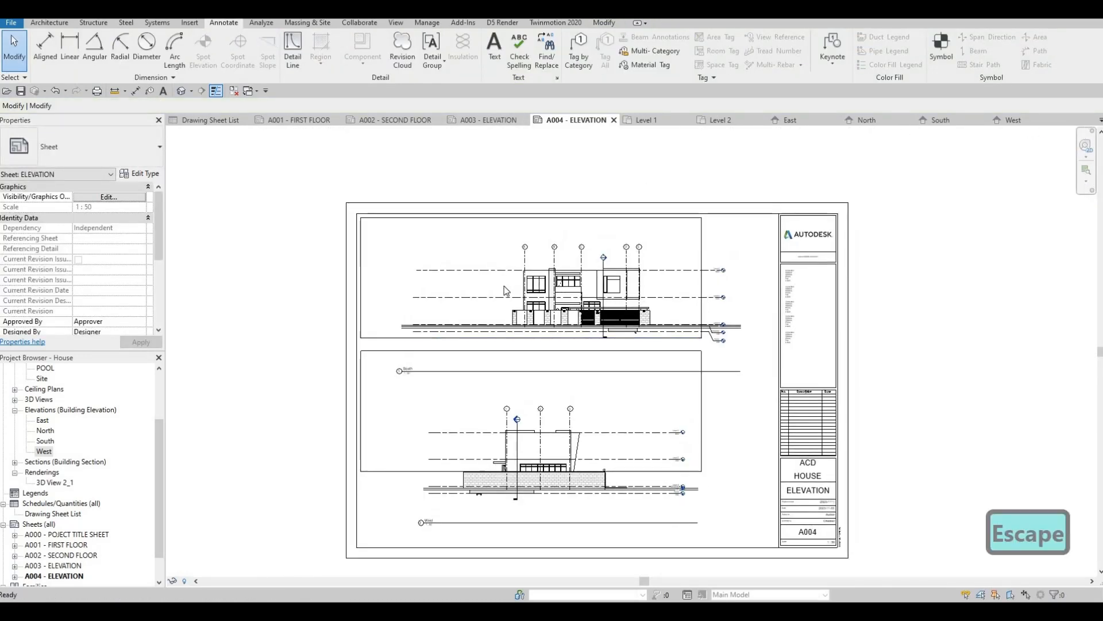
Move the South elevation left and up so it fits against the left side of the upper frame
scroll(484, 281, up, 2)
drag(451, 273, 438, 270)
middle_drag(401, 382, 408, 326)
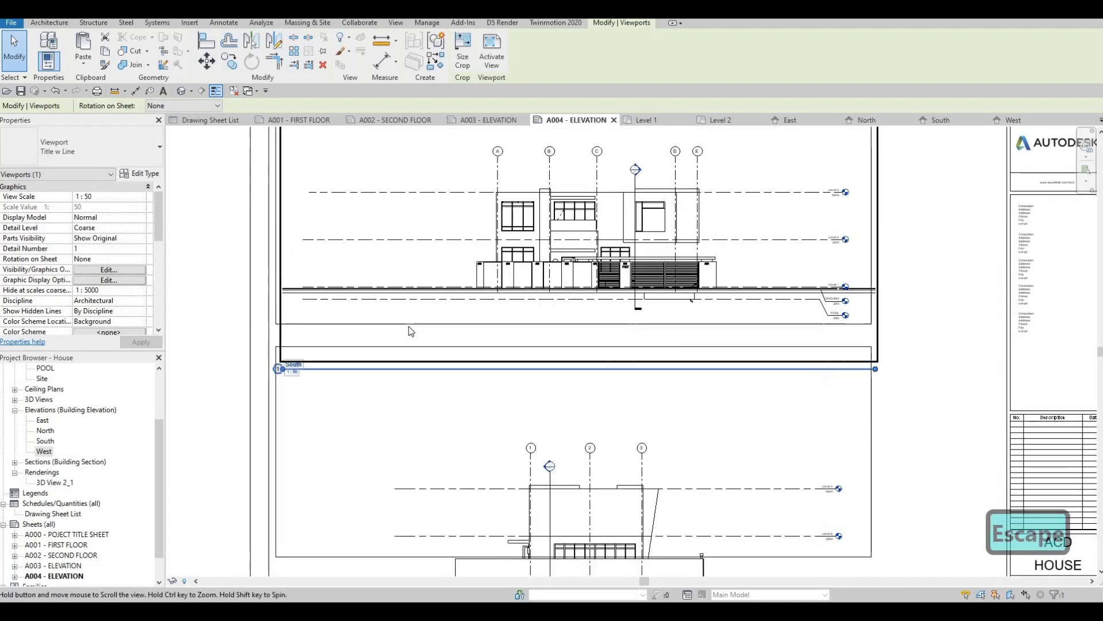
key(Escape)
Move the upper frame's bottom line and the lower frame's top line down together to give the South elevation more room
scroll(411, 331, down, 3)
click(408, 310)
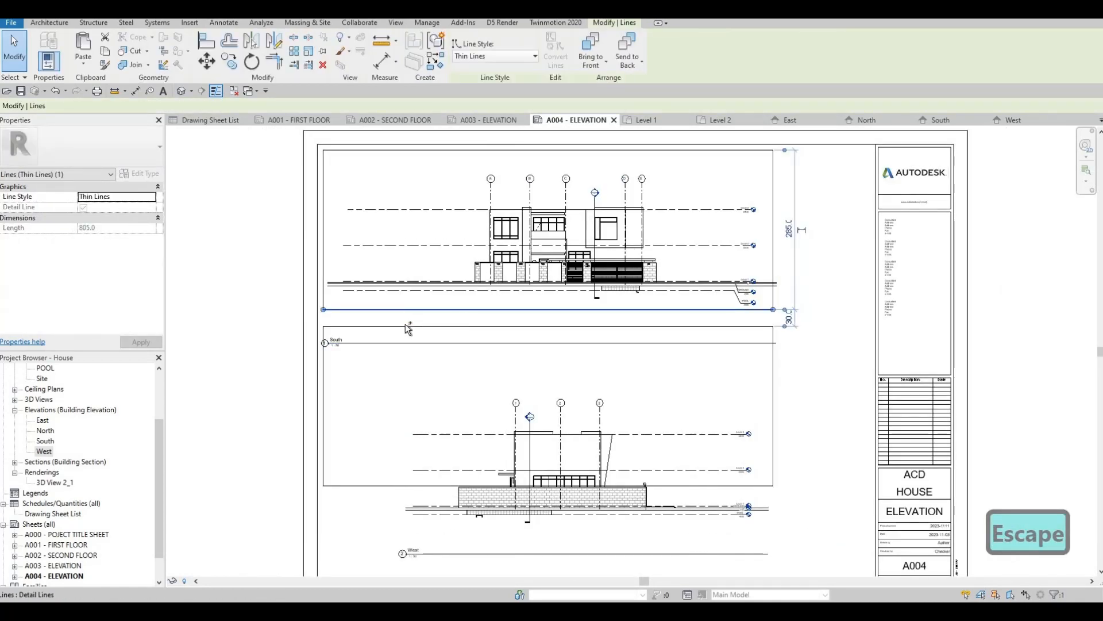
ctrl+click(408, 326)
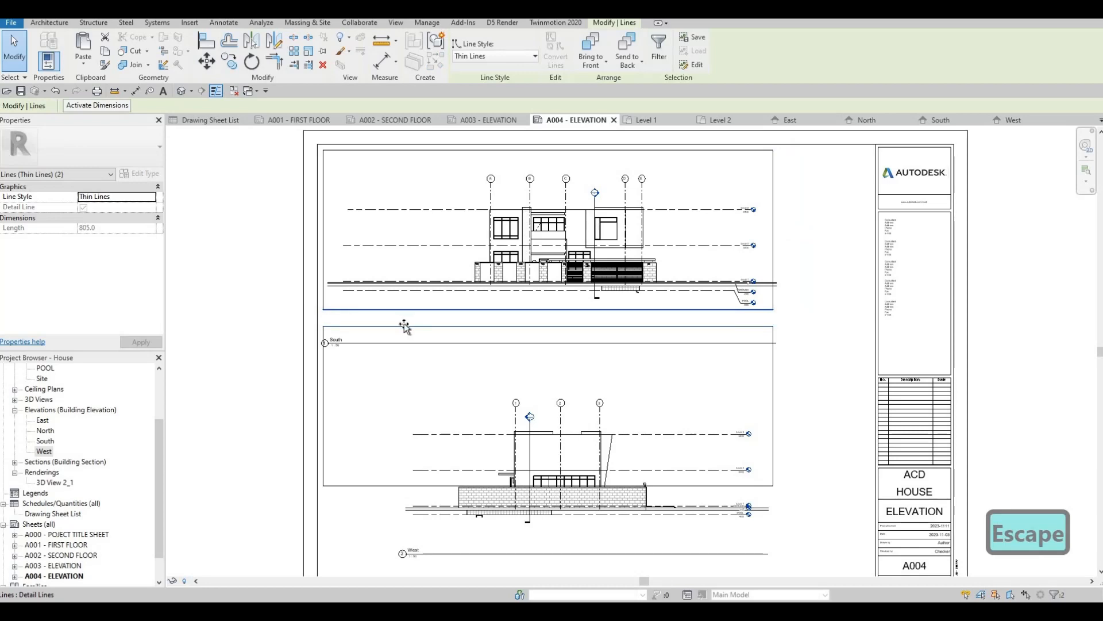
drag(404, 324, 347, 321)
key(Escape)
key(Escape)
Position the South view title in the gap between the two frames and shorten its line to just past the text
scroll(339, 343, up, 2)
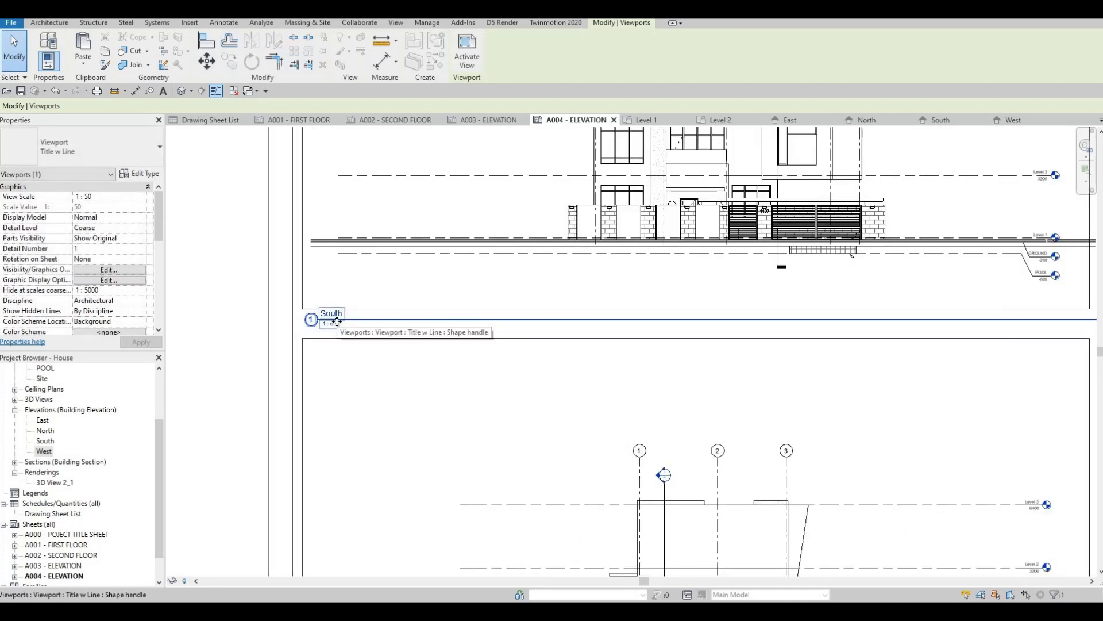
drag(337, 322, 335, 324)
scroll(415, 185, down, 5)
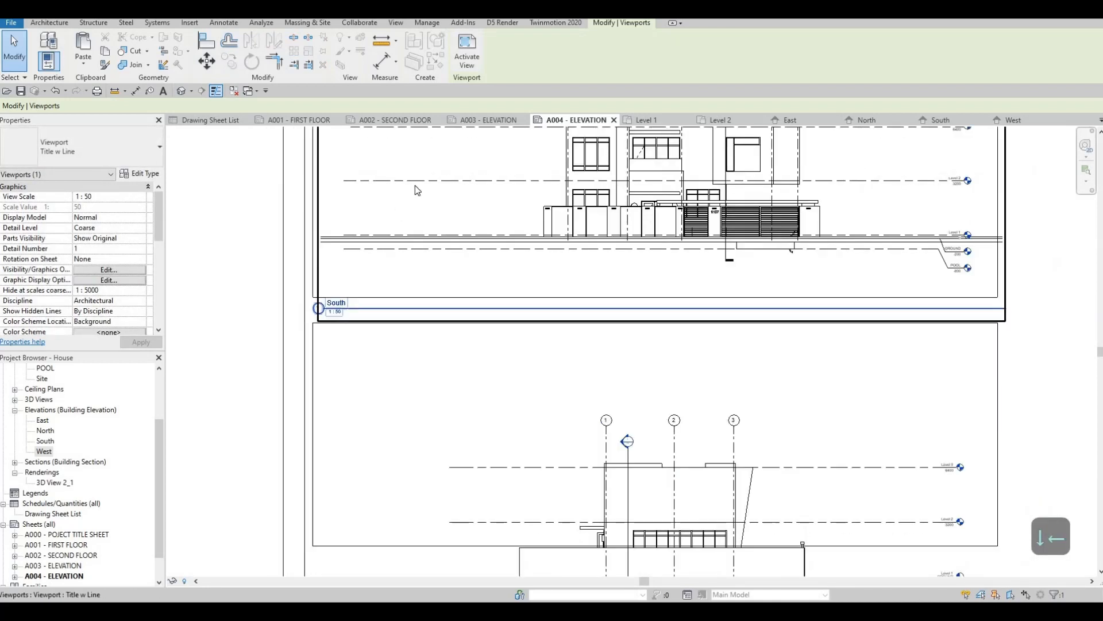
key(Escape)
click(645, 255)
scroll(734, 263, up, 3)
click(757, 266)
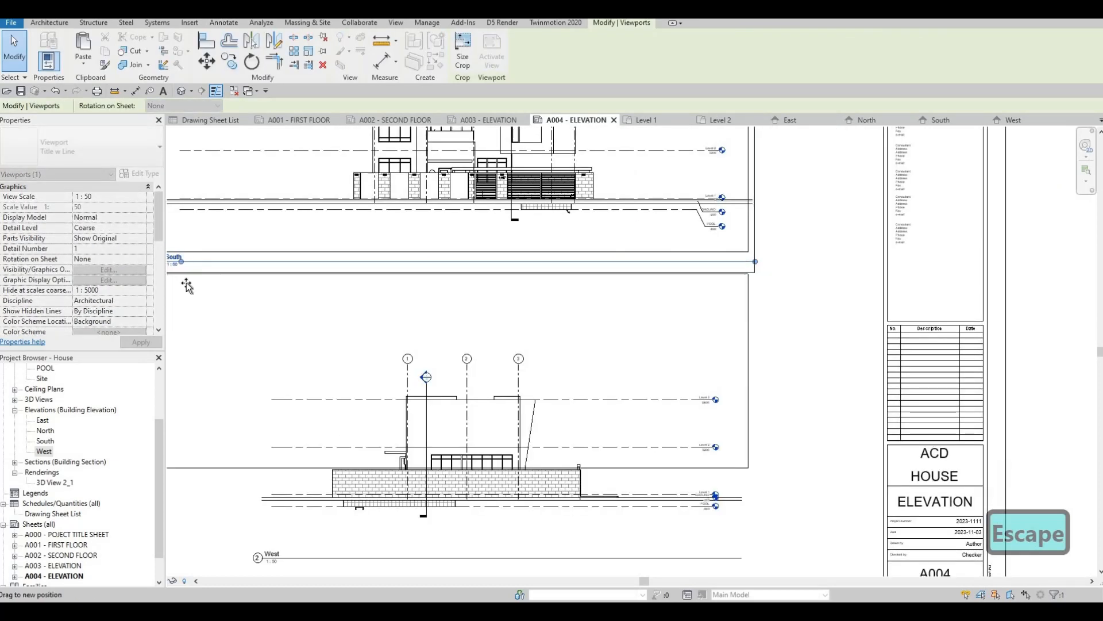
key(Escape)
Move the West elevation up and left into the lower frame
scroll(402, 322, down, 3)
middle_drag(454, 346, 485, 268)
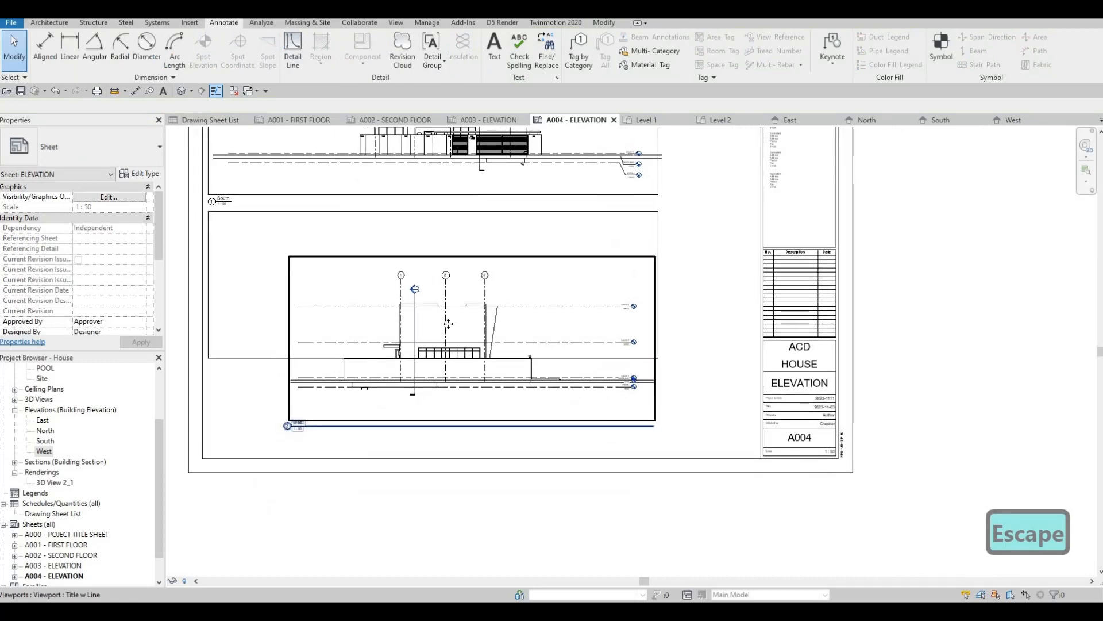
drag(448, 323, 435, 255)
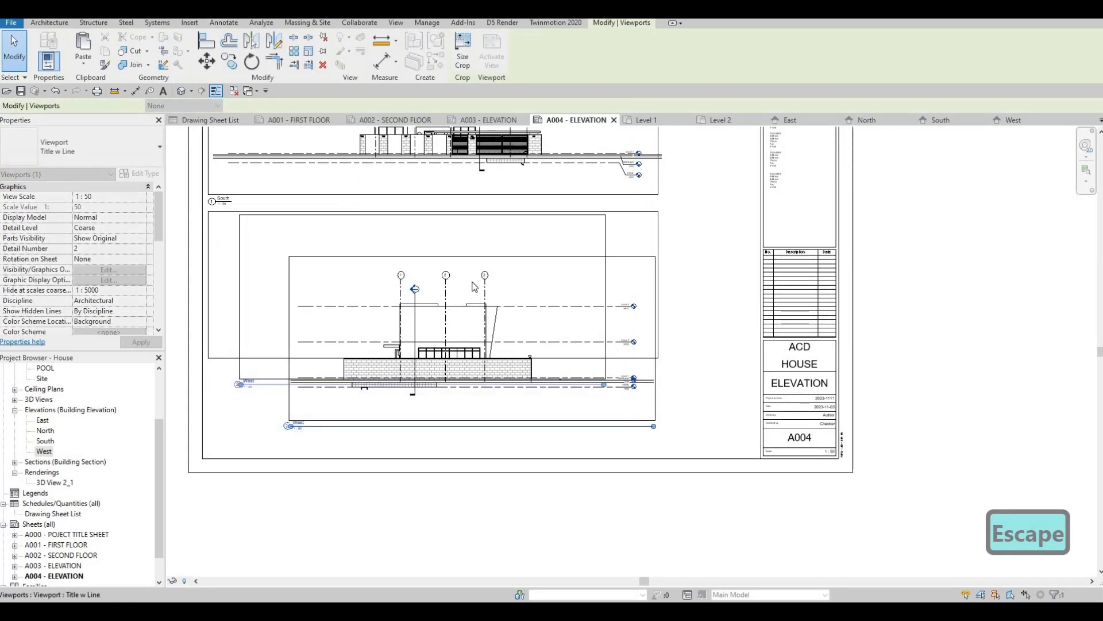
key(Escape)
middle_drag(537, 159, 500, 246)
scroll(548, 287, up, 1)
middle_drag(609, 213, 612, 239)
scroll(615, 238, down, 2)
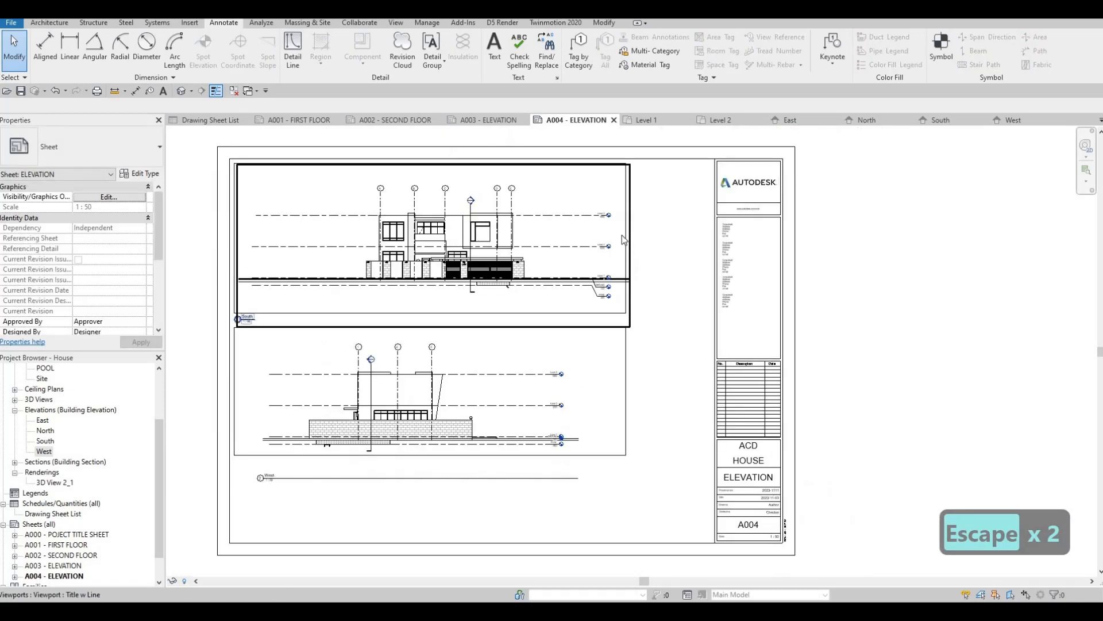
click(628, 214)
key(Escape)
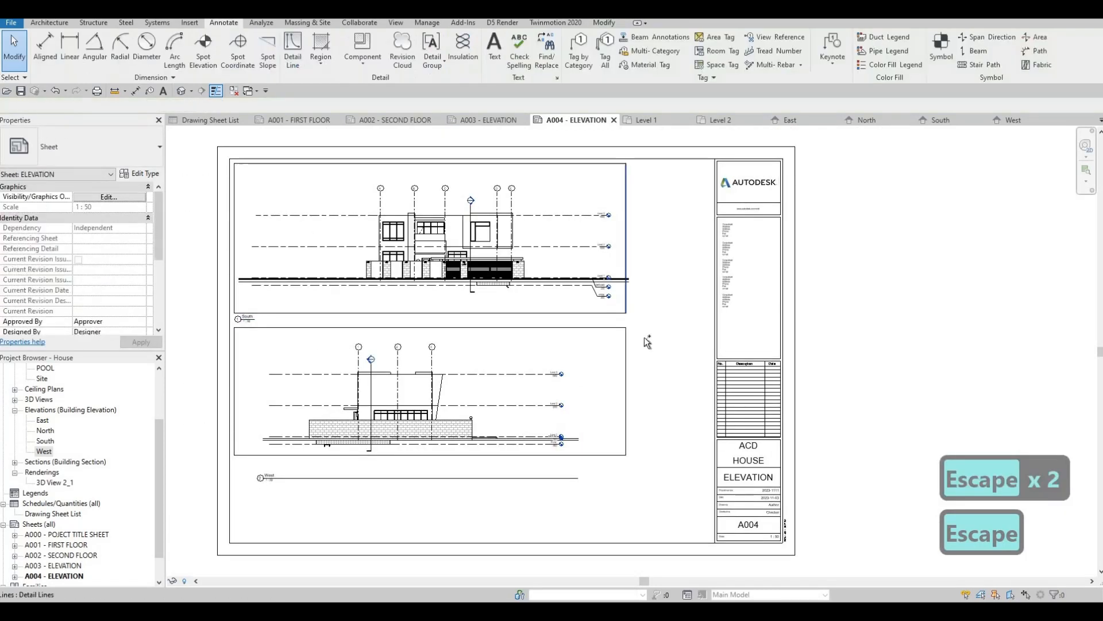
Move the right-hand lines of the upper and lower frames outward together to widen both frames
click(626, 352)
ctrl+click(626, 354)
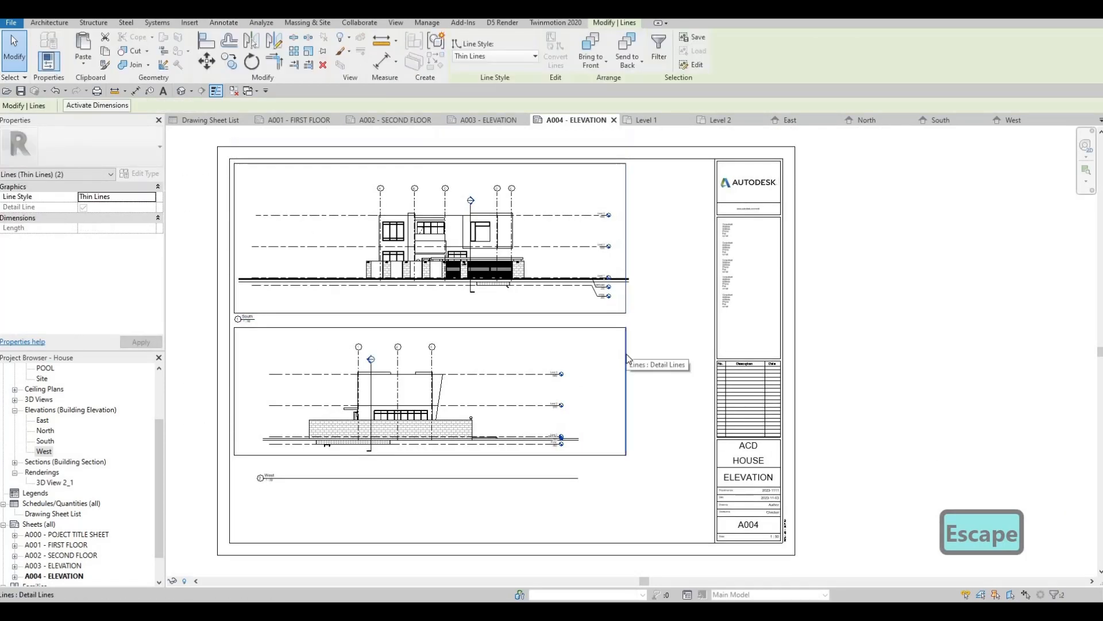
key(Right)
key(Right)
key(Right)
key(Right)
key(Escape)
Nudge the West elevation slightly to the right inside the lower frame
click(406, 390)
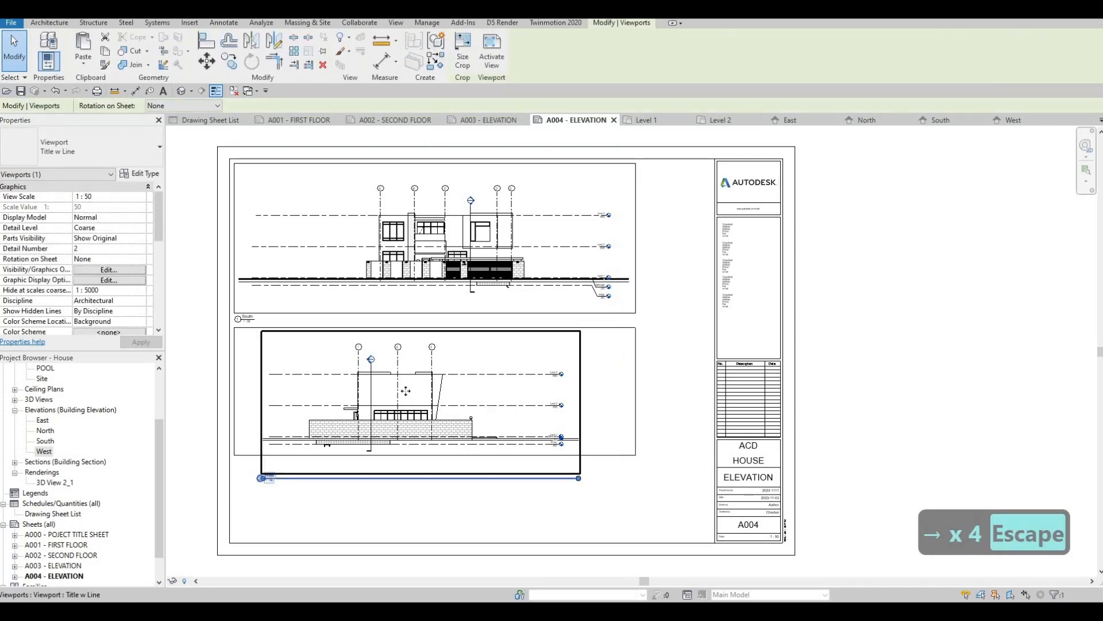
key(Right)
key(Right)
key(Right)
key(Escape)
Move the lower frame's bottom line down slightly to leave more room below the West elevation
middle_drag(338, 404, 354, 353)
scroll(354, 353, up, 3)
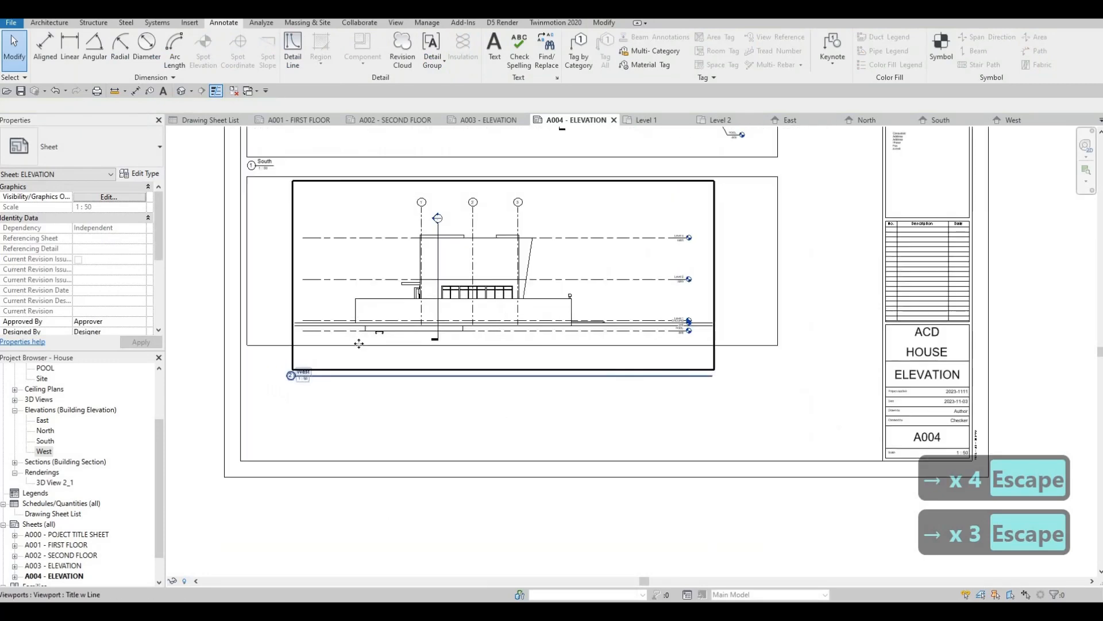
click(353, 358)
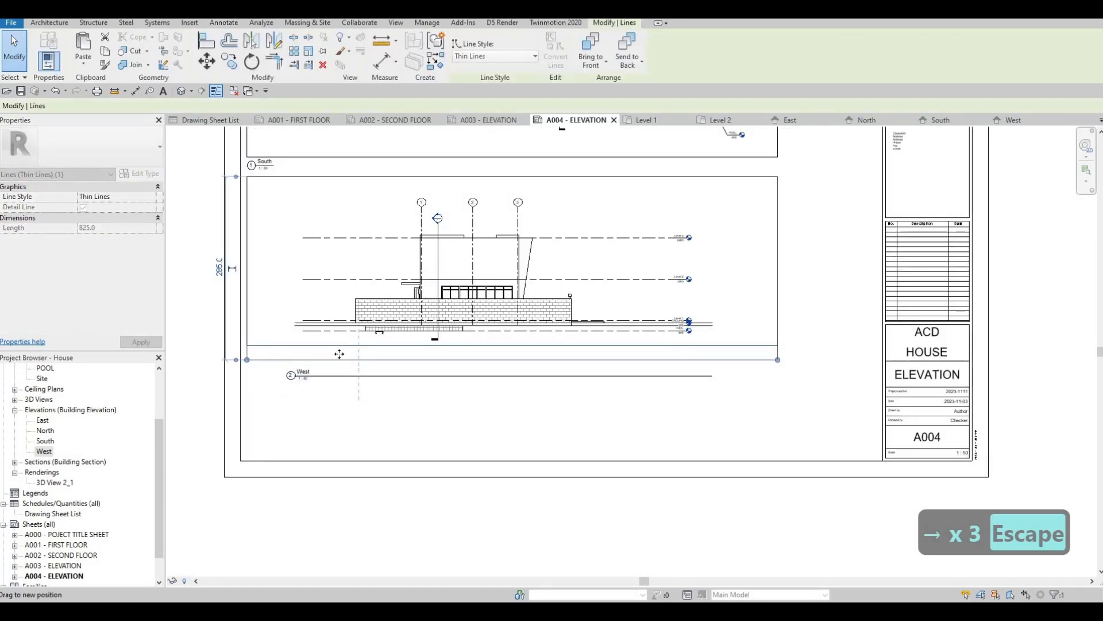
key(Escape)
Position the West view title just under the lower frame's left corner and shorten its line to just past the text
click(290, 370)
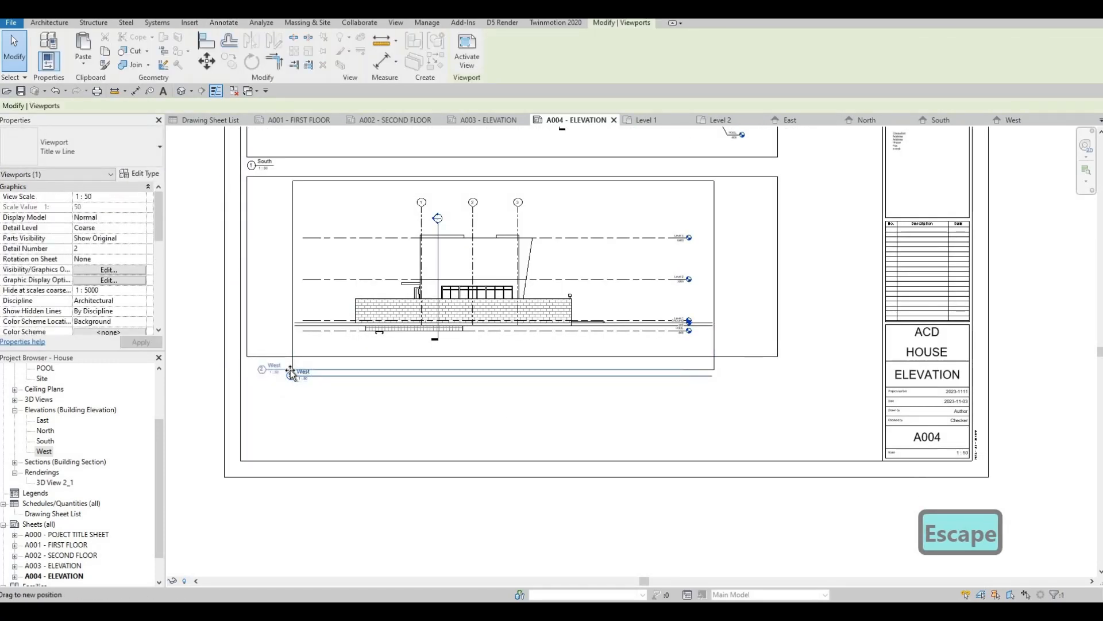
drag(290, 371, 251, 362)
key(Escape)
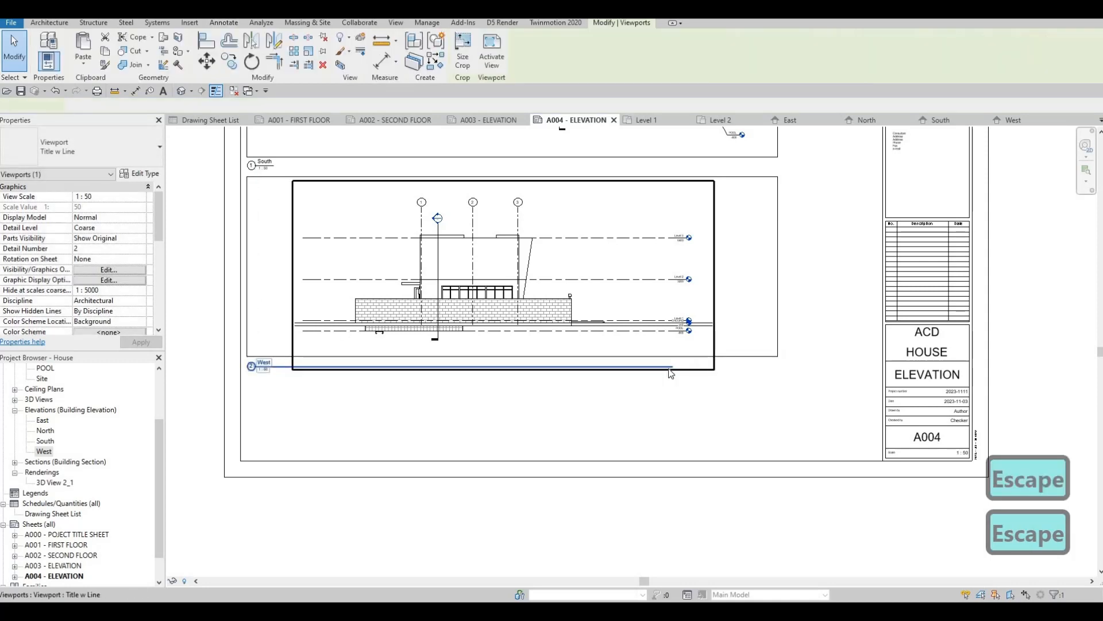
click(670, 370)
drag(672, 366, 271, 389)
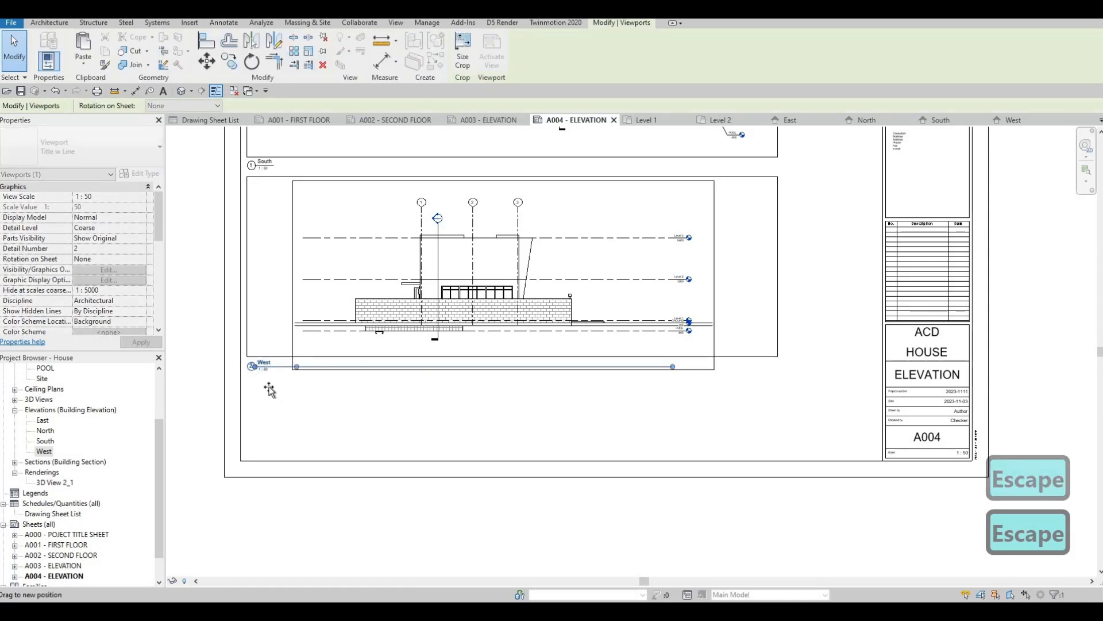
key(Escape)
Review the framed elevations and view titles on sheet A004, and open sheet A003 to check its layout
scroll(354, 363, down, 2)
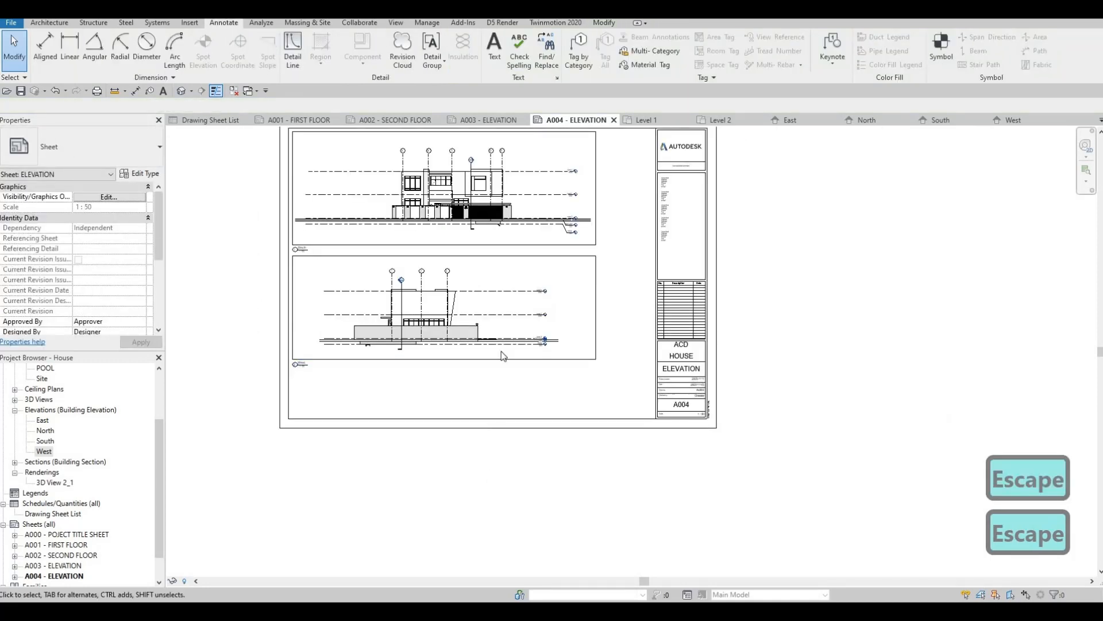
scroll(505, 345, up, 4)
middle_drag(547, 350, 575, 337)
scroll(576, 346, down, 6)
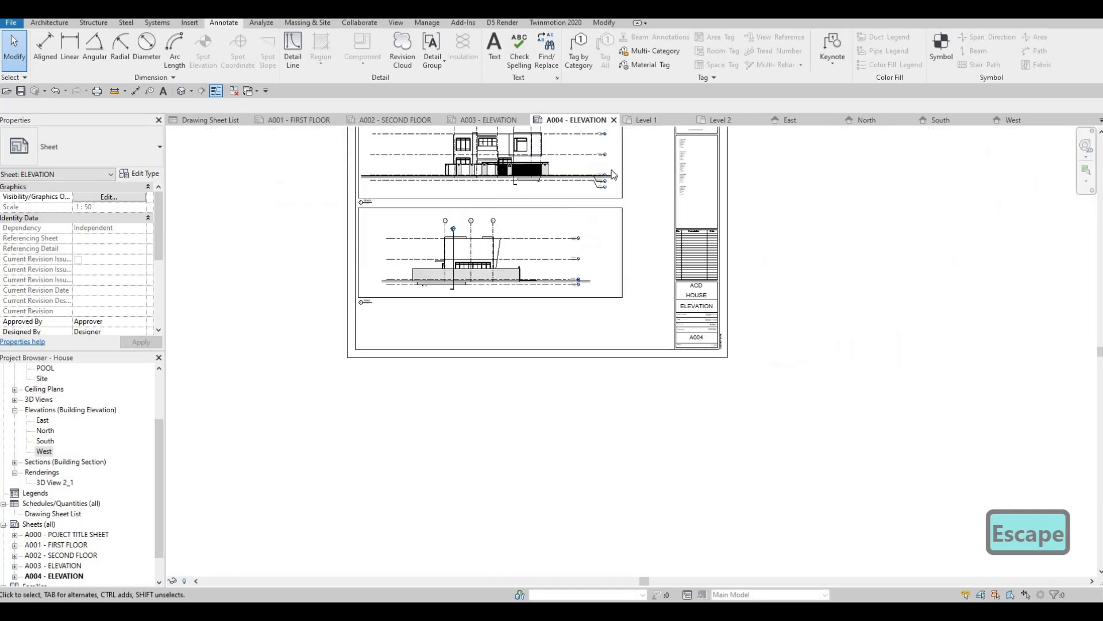
middle_drag(603, 159, 598, 178)
scroll(609, 177, up, 2)
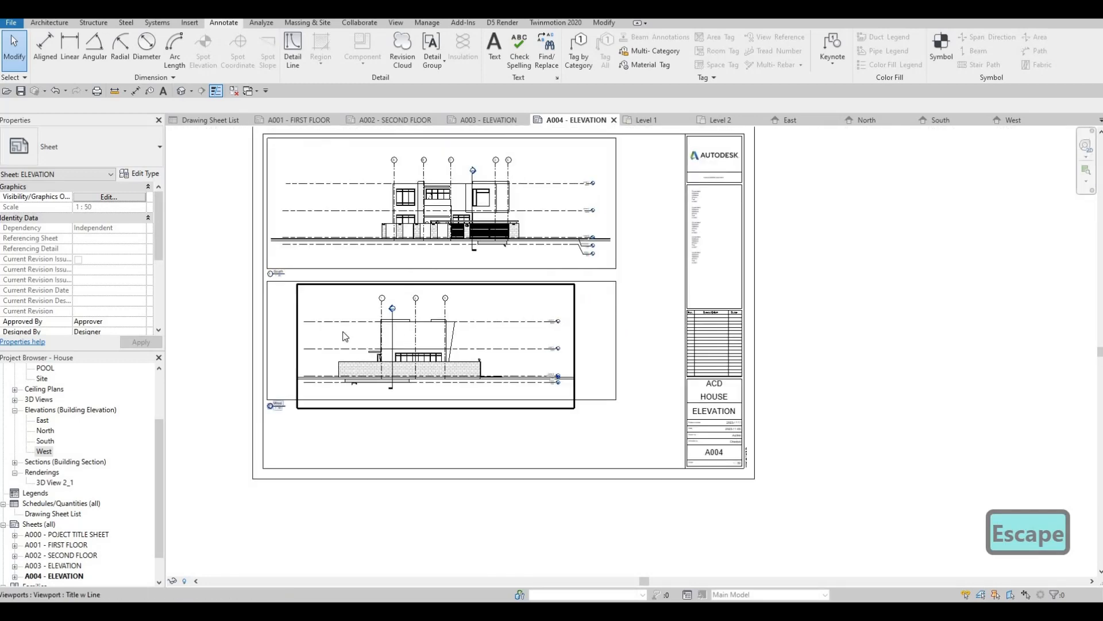
scroll(290, 320, down, 1)
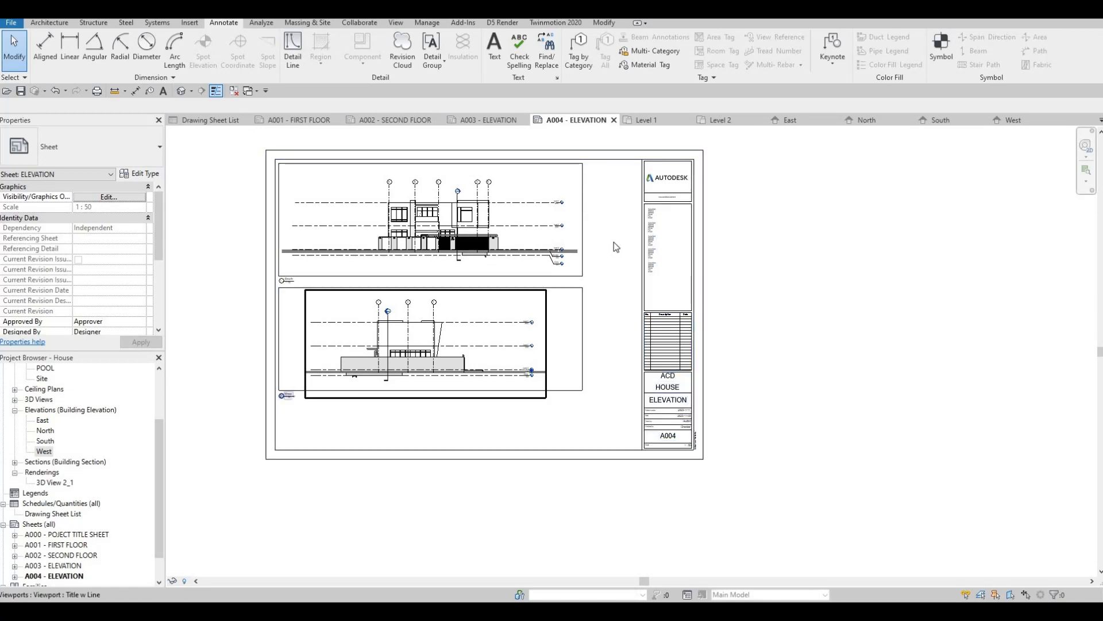
scroll(52, 534, down, 1)
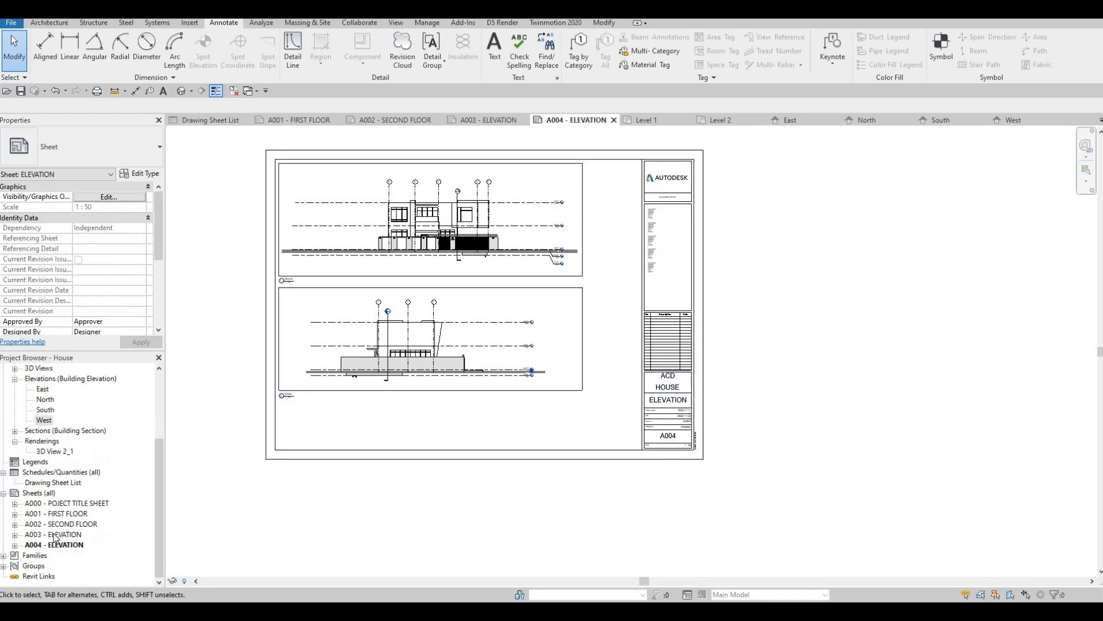
middle_drag(753, 247, 692, 207)
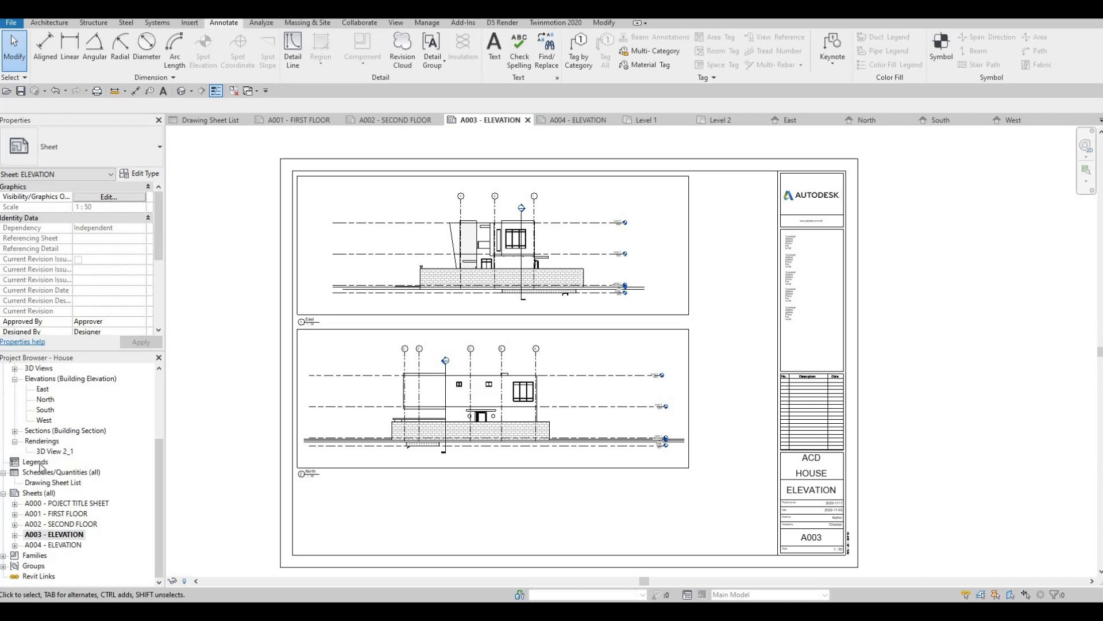
Create a keynote legend with the Key Value and Keynote Text fields
click(38, 463)
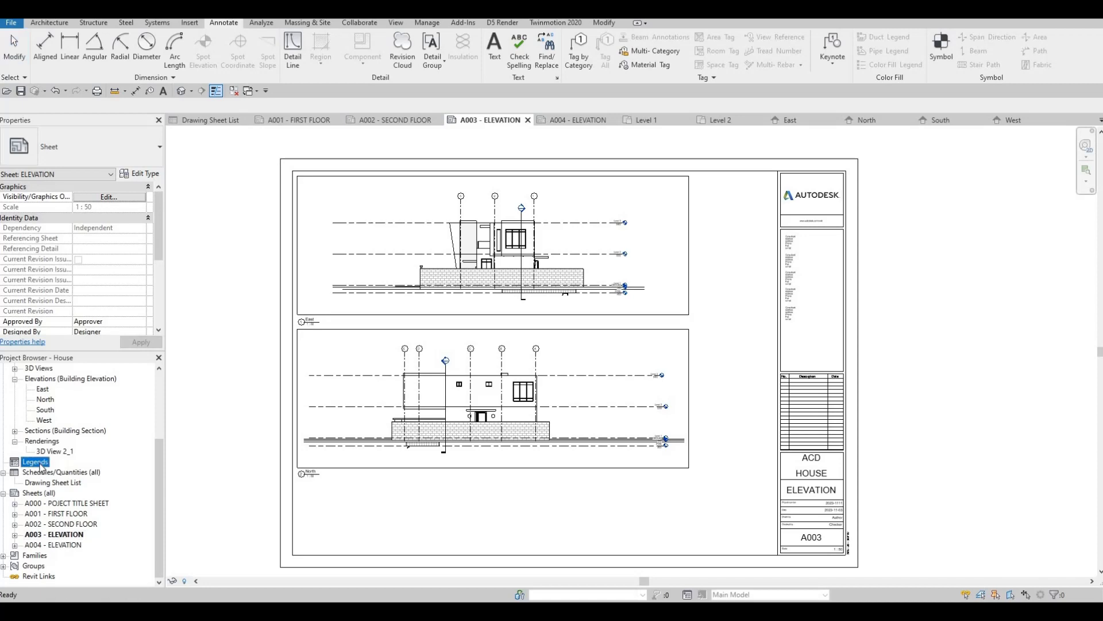
right_click(56, 465)
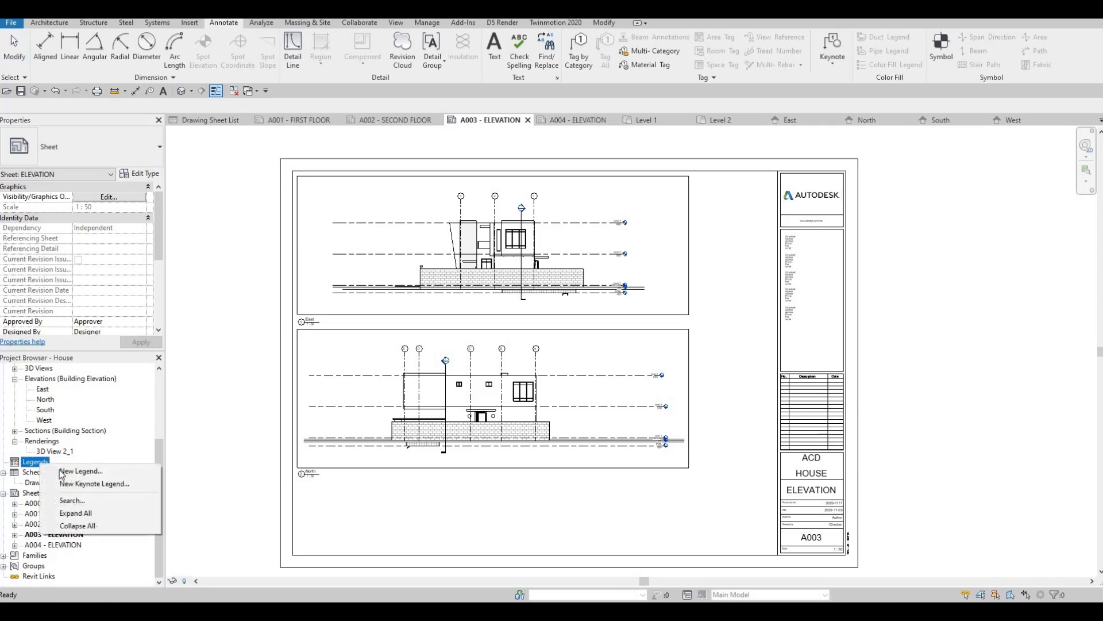
click(84, 484)
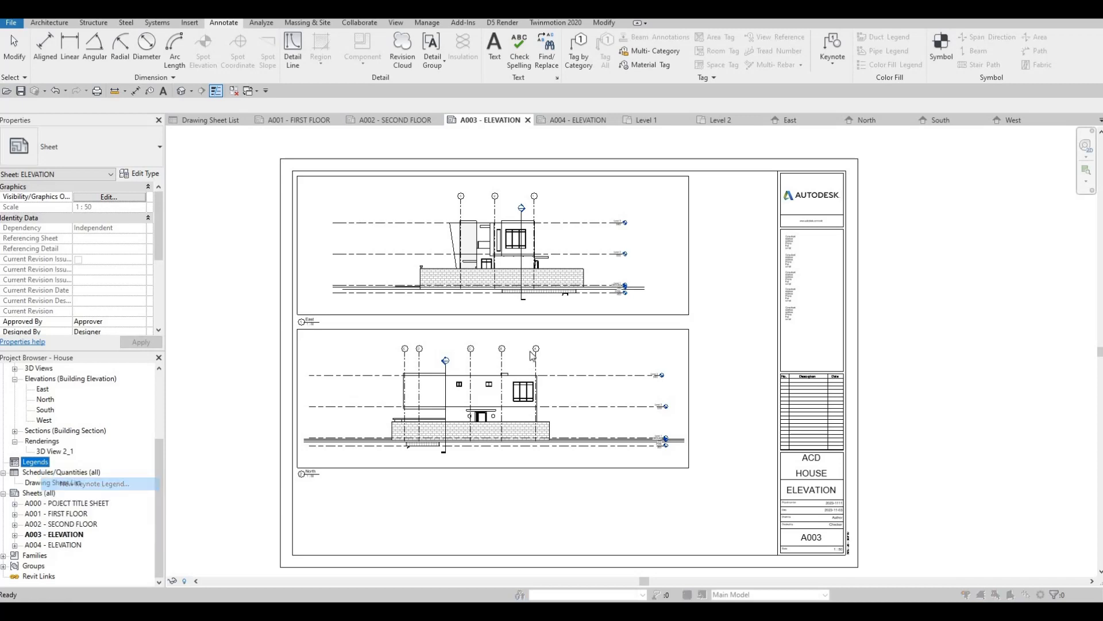
click(499, 323)
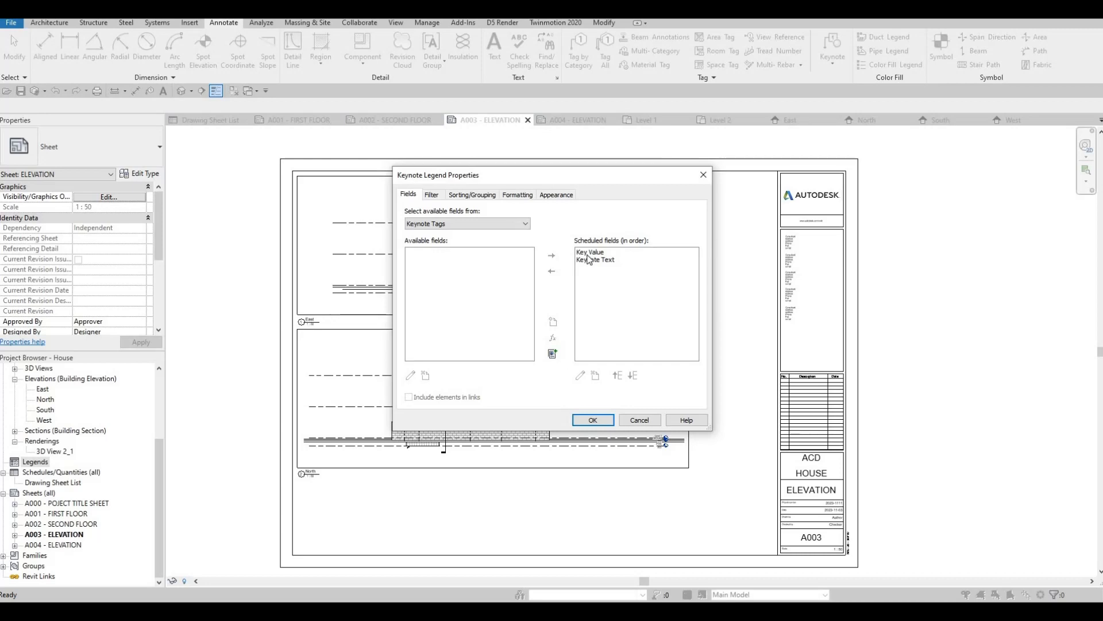
click(591, 295)
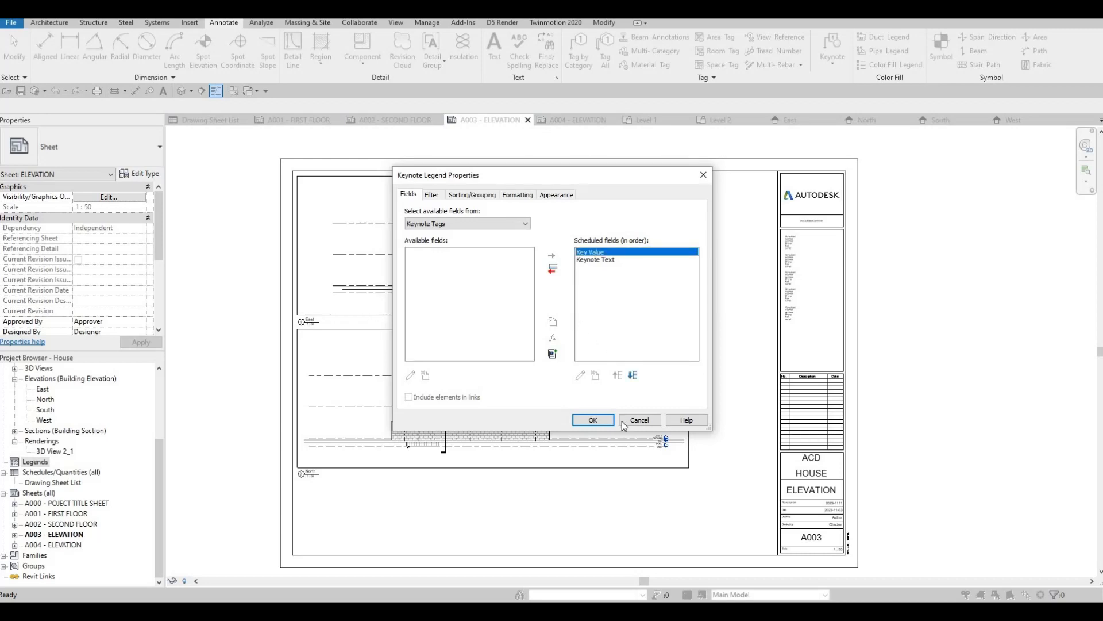
click(593, 421)
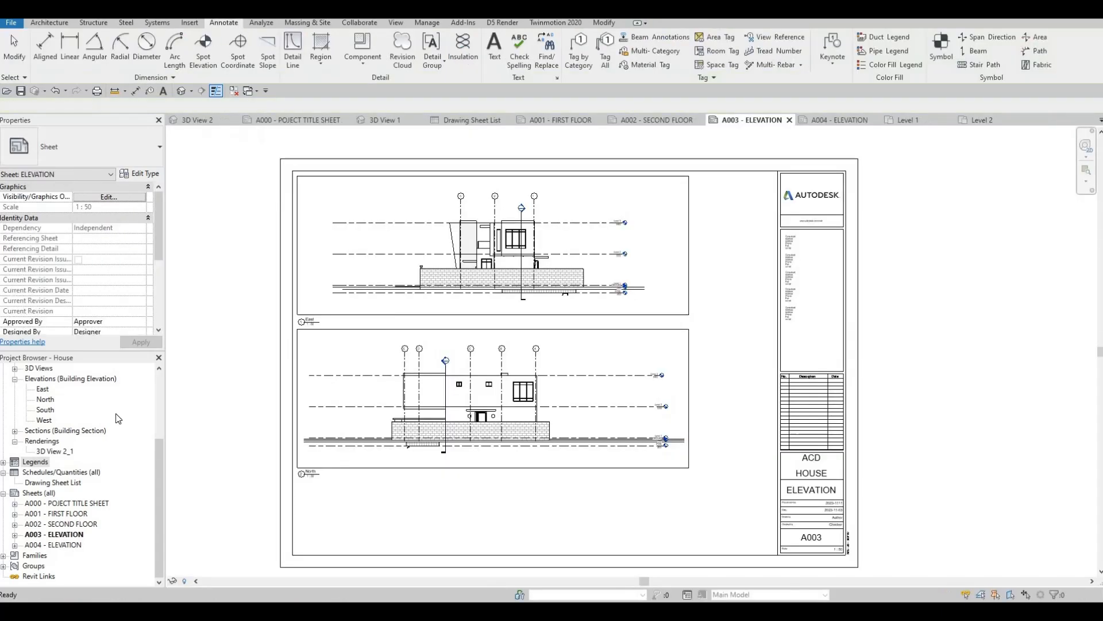
click(941, 49)
click(101, 154)
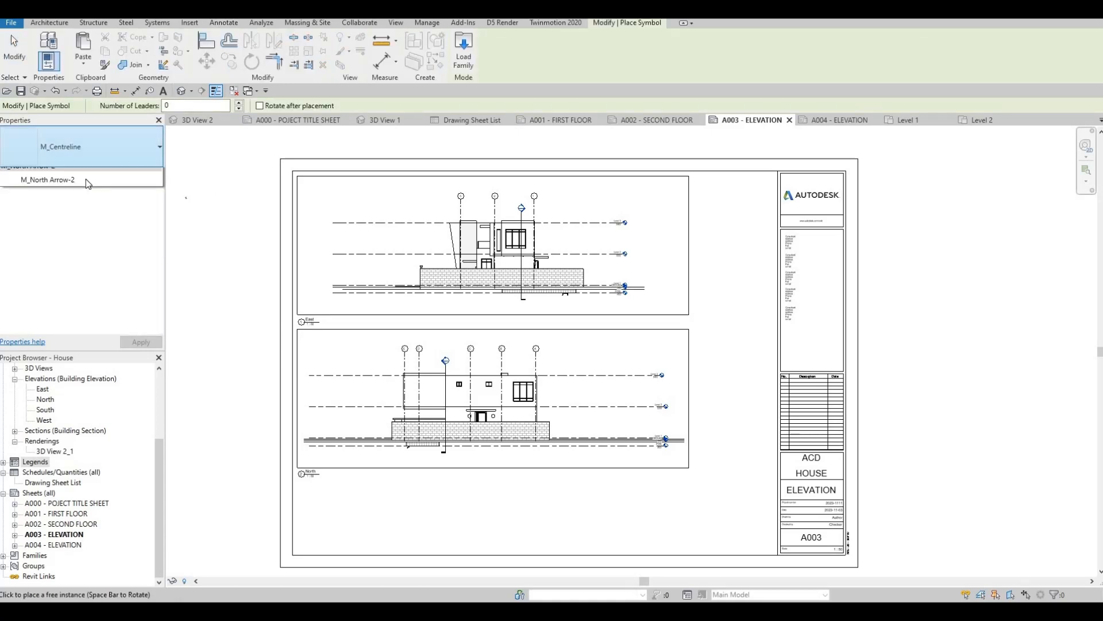
key(Escape)
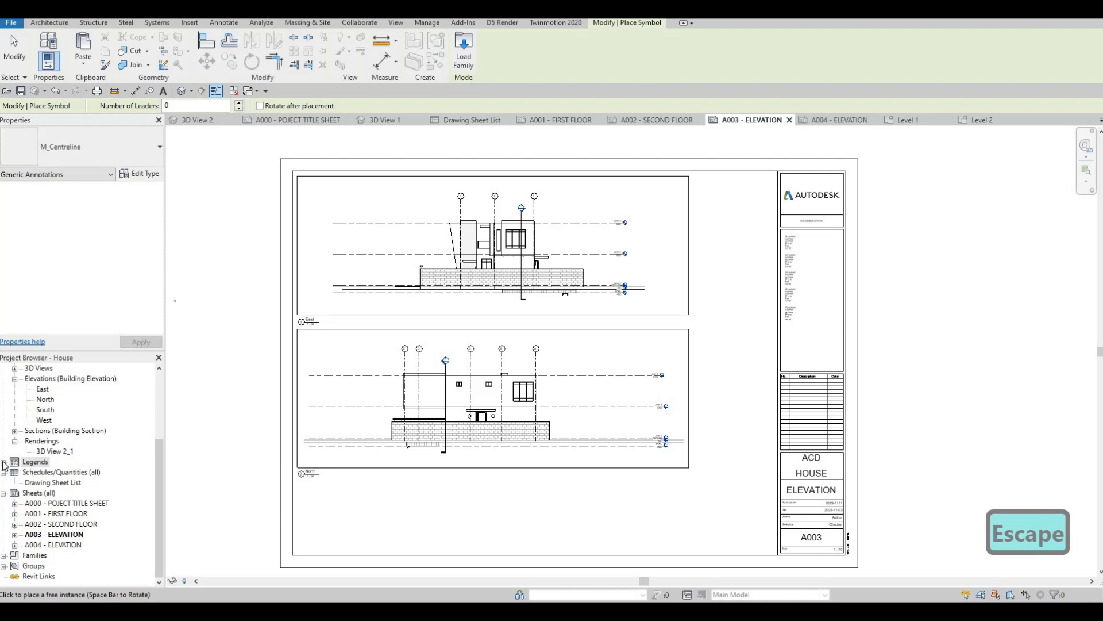
key(Escape)
Delete the keynote legend from the project
click(38, 466)
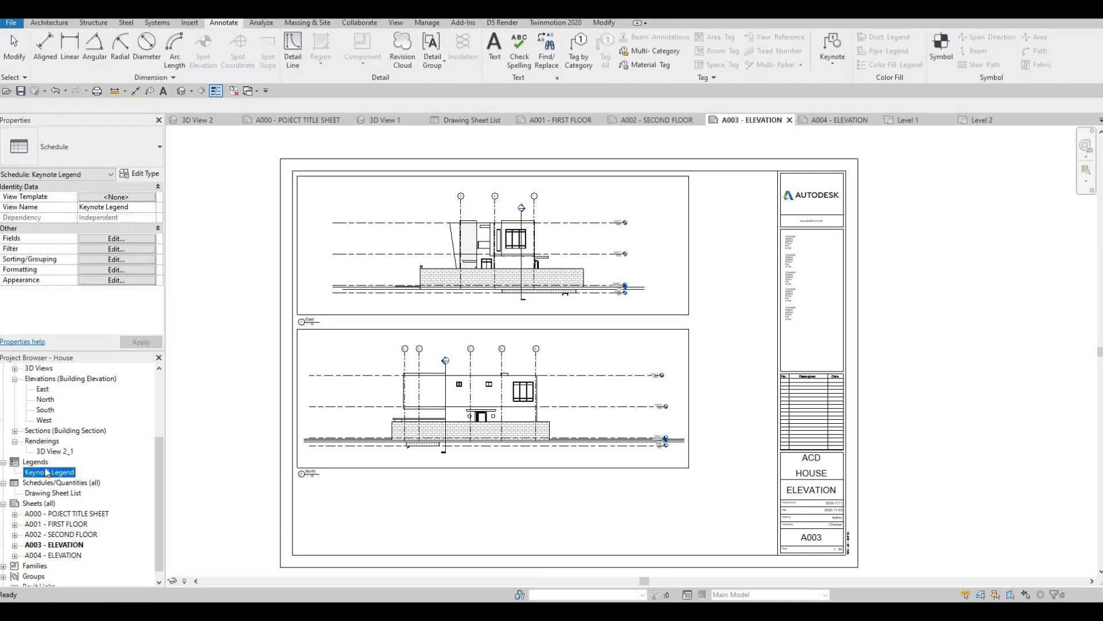
key(Delete)
Create a new legend view named GENERAL NOTES at a scale of 1 : 100
right_click(39, 463)
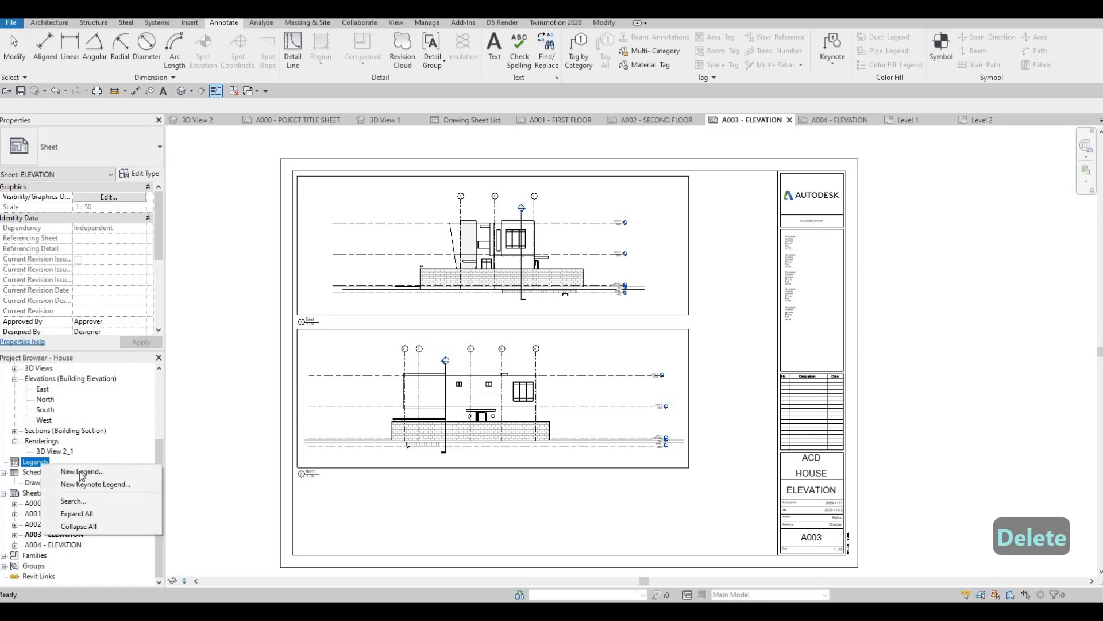
click(63, 469)
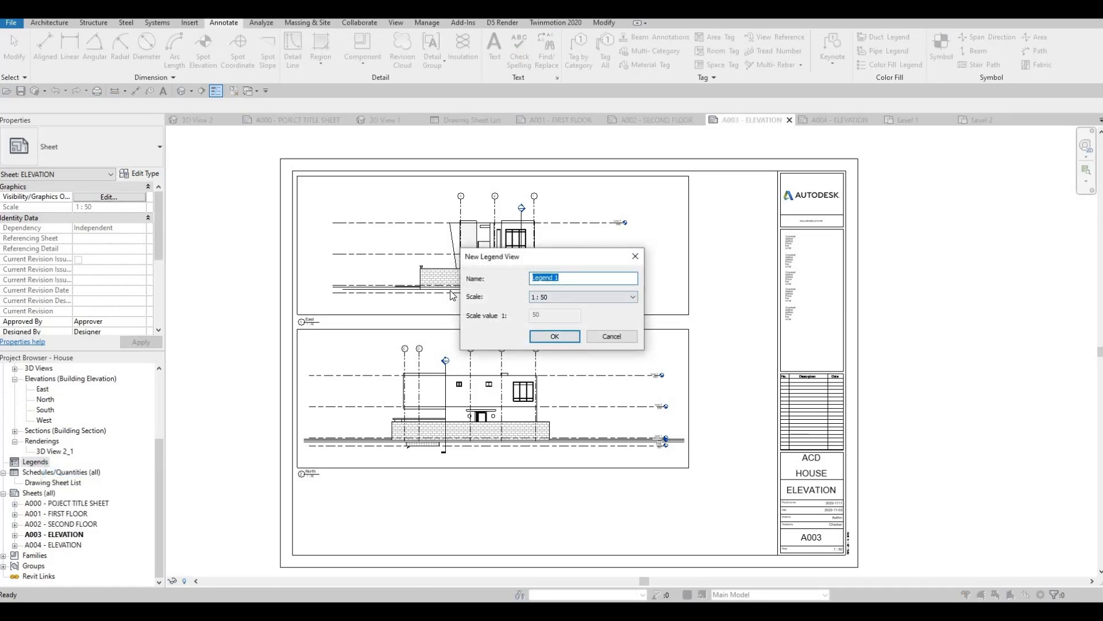
text(GEN)
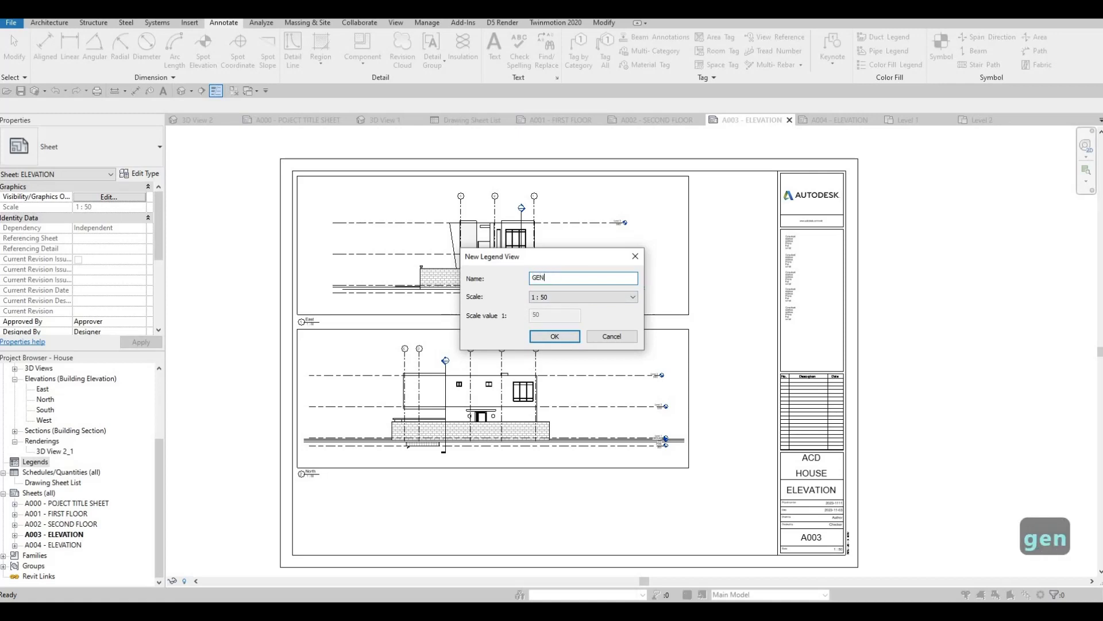
text(ERAL NOTES)
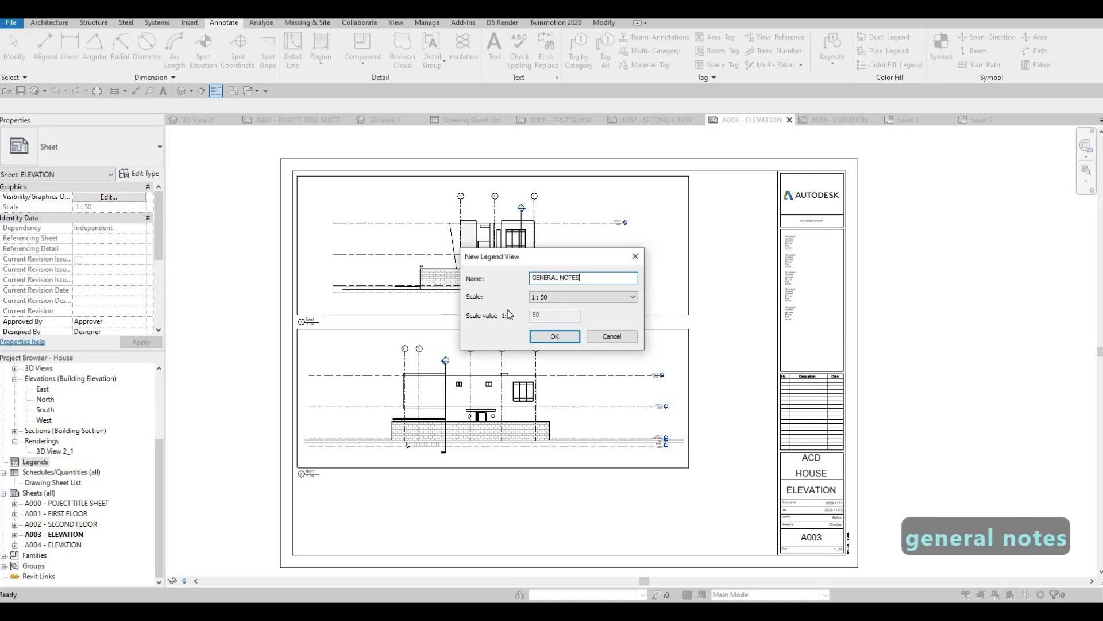
click(568, 300)
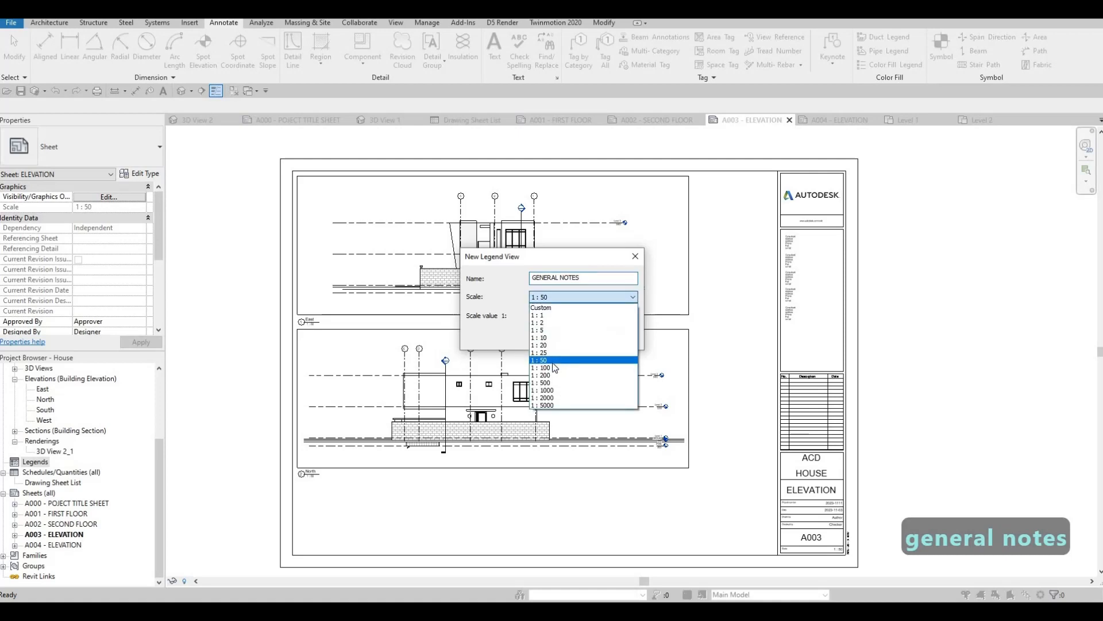
click(552, 367)
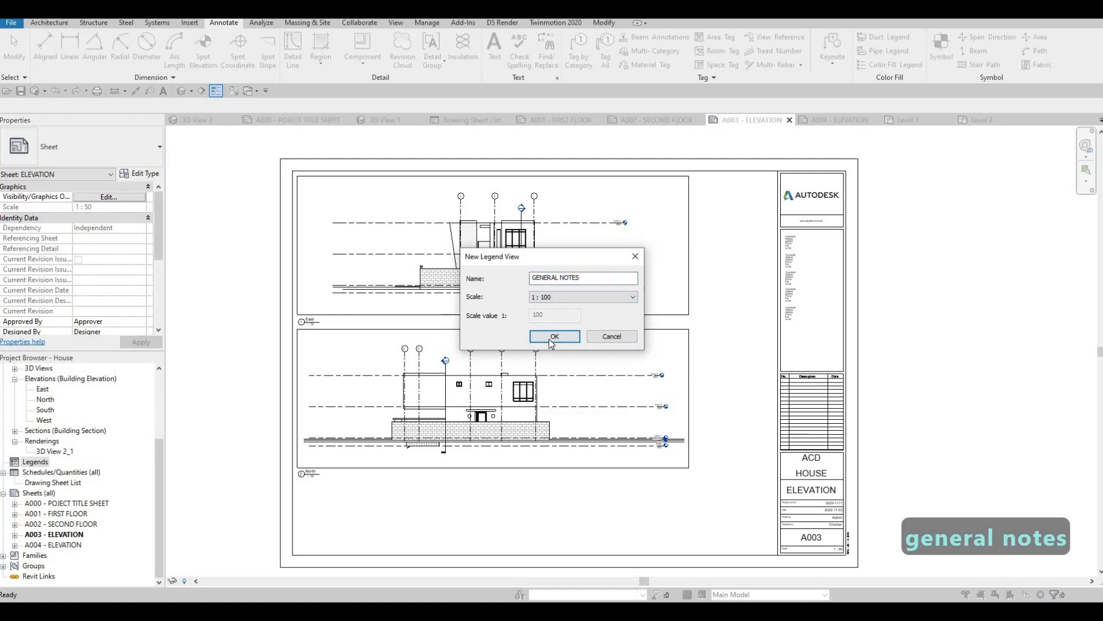
click(549, 339)
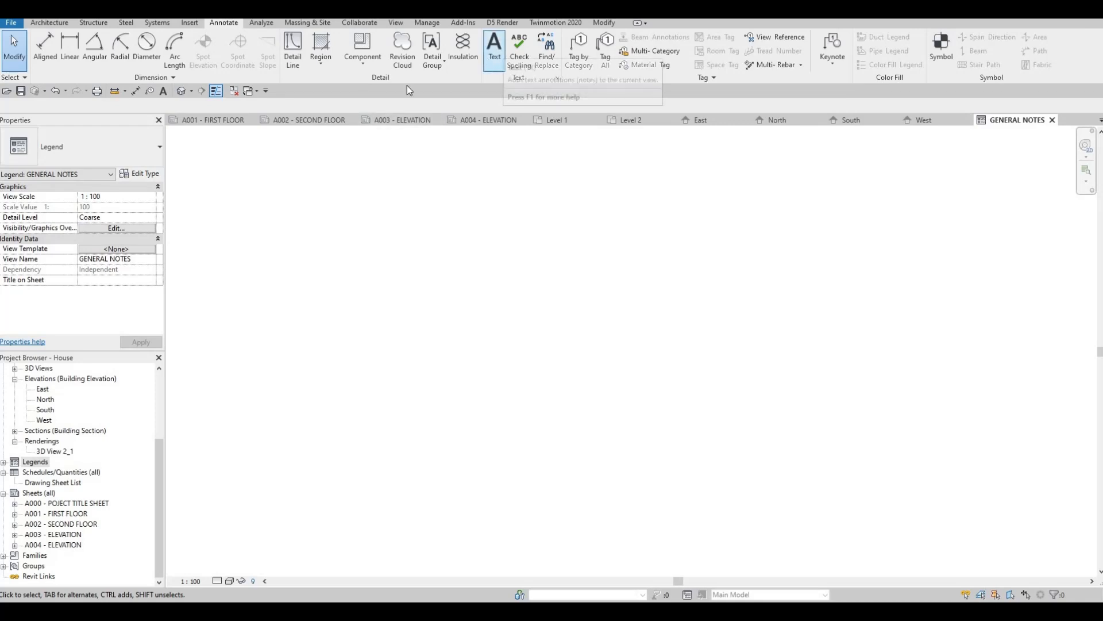
Place the heading text GENERAL NOTES in the legend view using the 2.5mm Arial text type
click(495, 48)
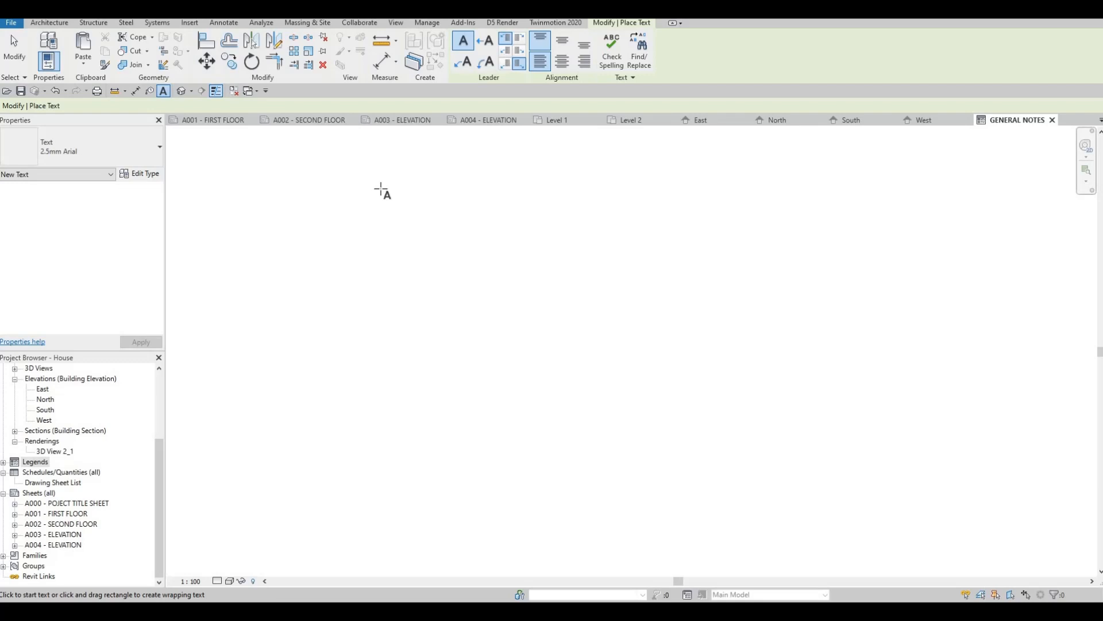
key(F1)
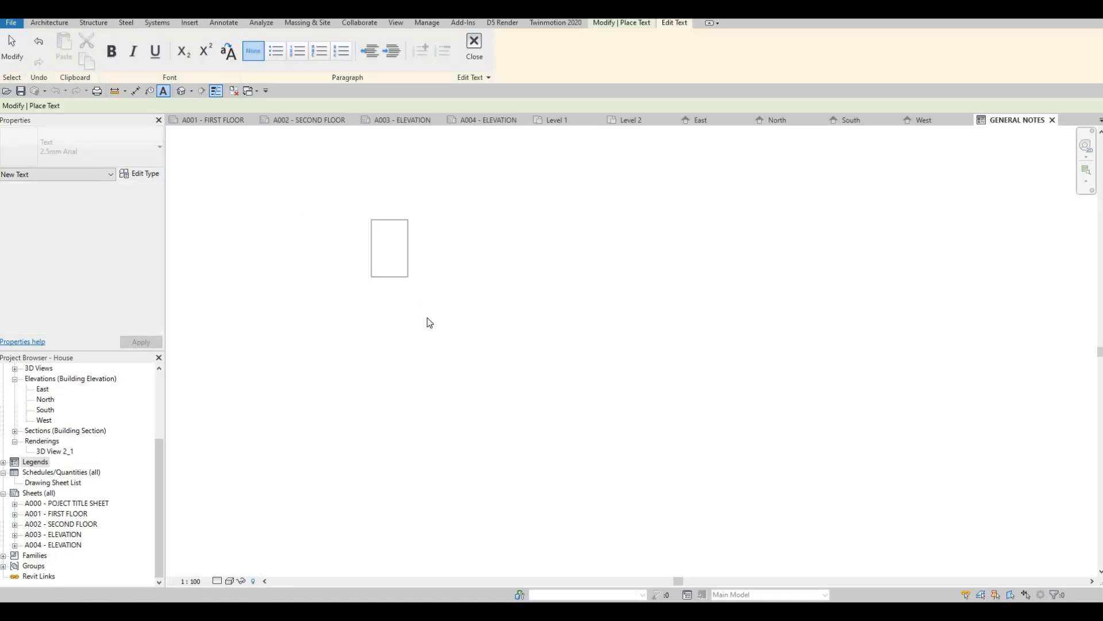
text(GENERAL )
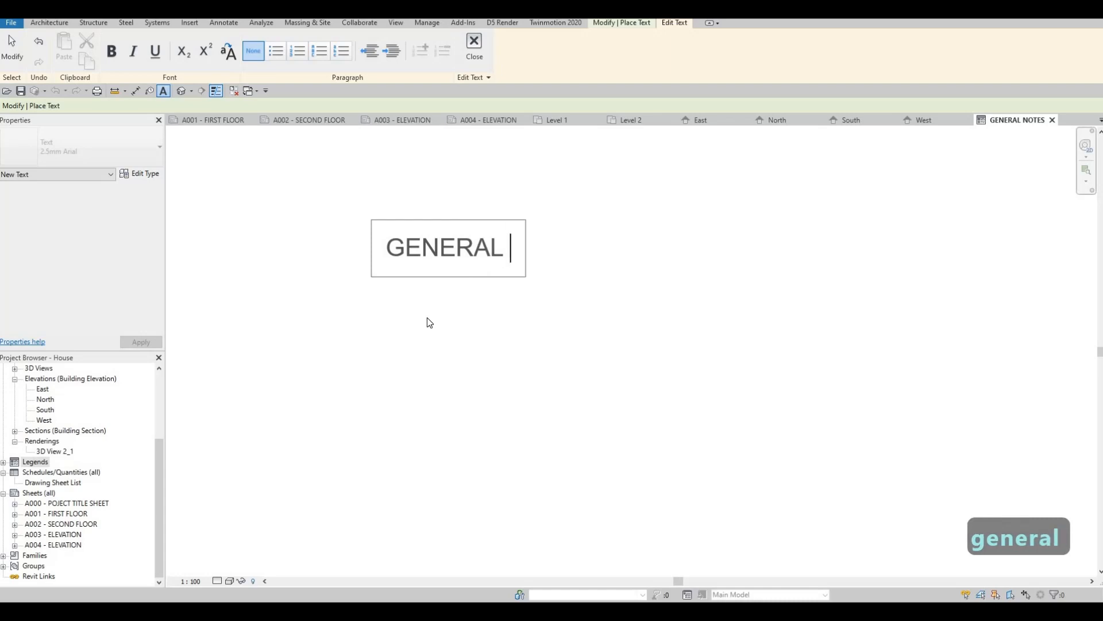
text(NOTES)
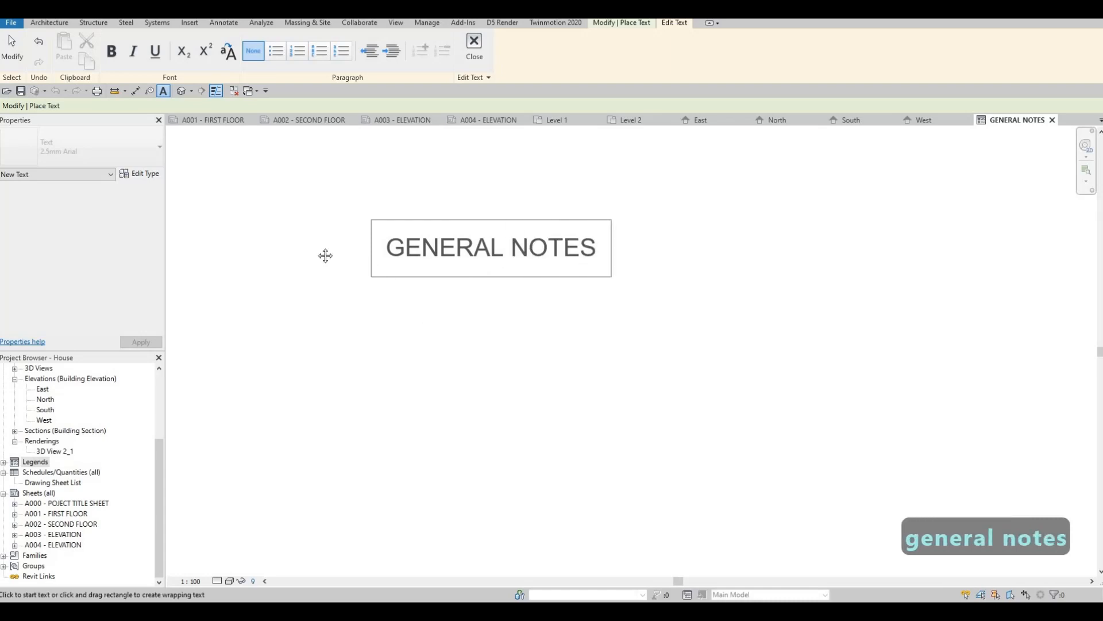
click(323, 257)
Place note 1 below the heading with the tab-separated text THIS IS A SAMPLE GENERAL NOTES, PLEASE SEE ME AFTER SCHOOL
scroll(325, 268, down, 2)
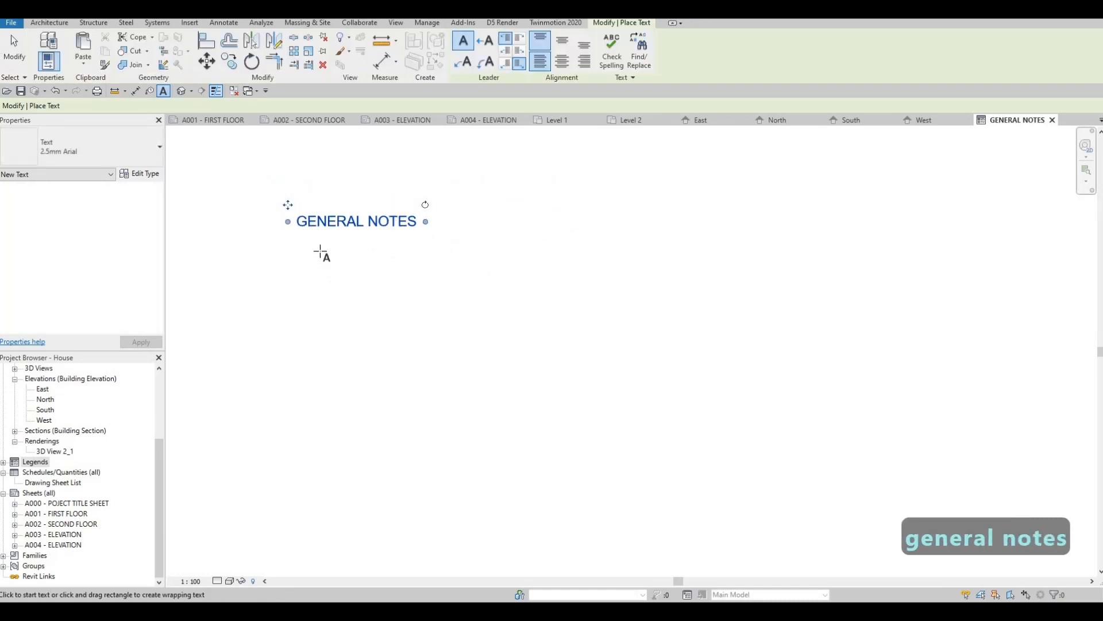
click(326, 253)
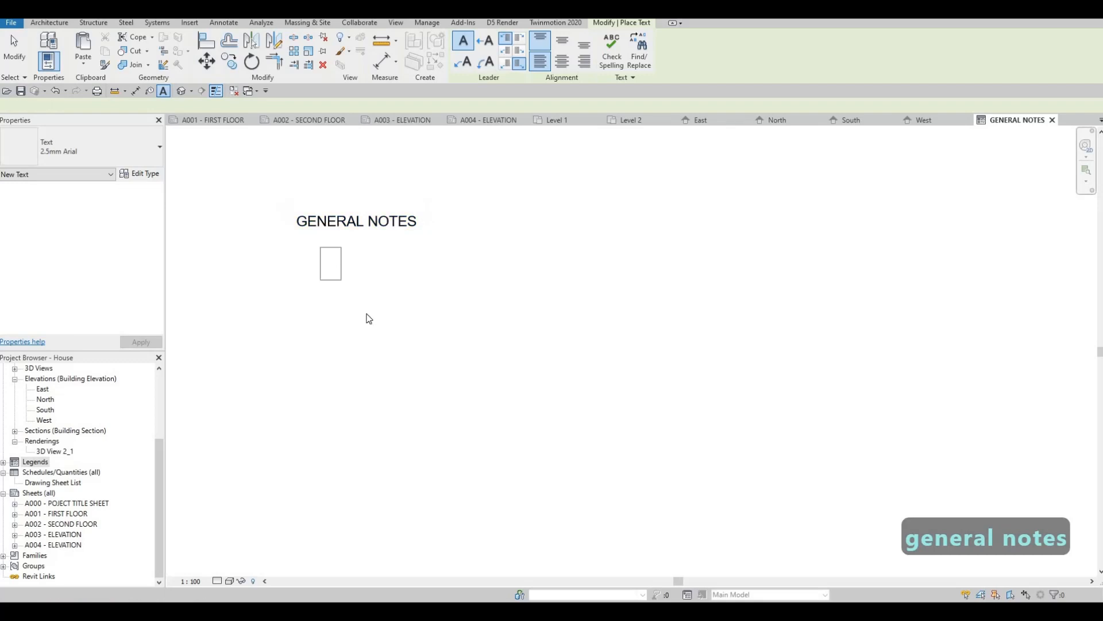
text(1)
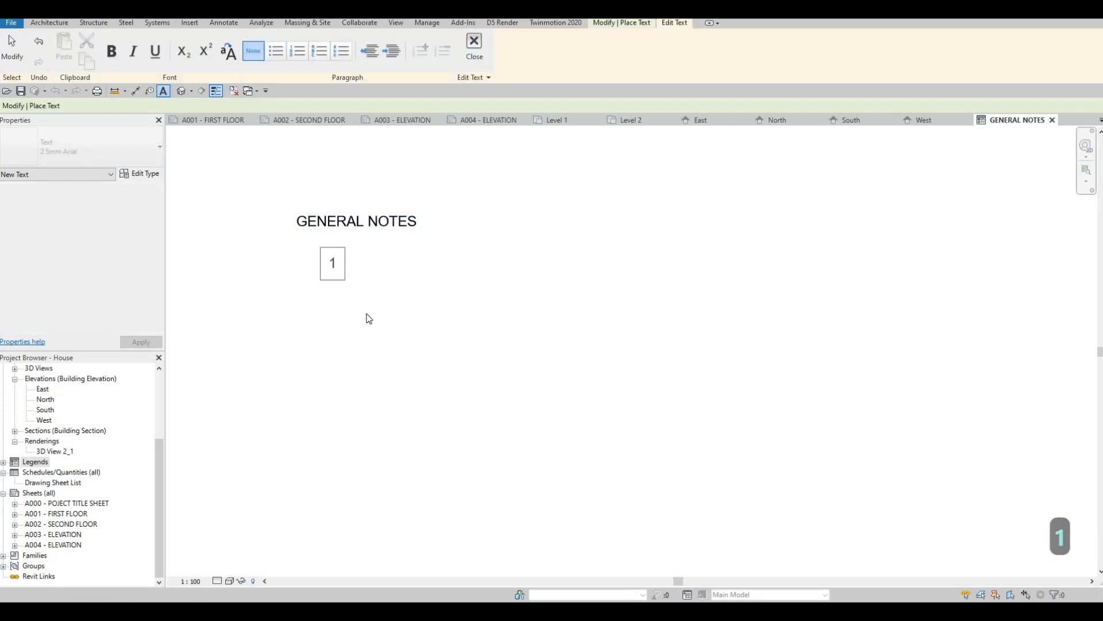
key(Tab)
key(Tab)
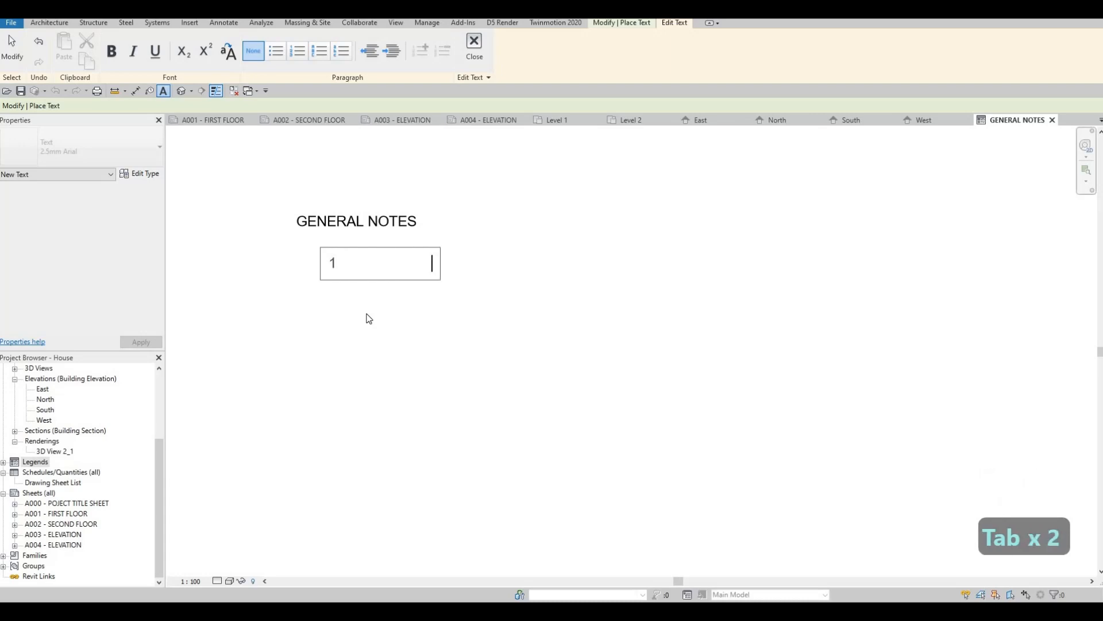
text(this is a sa)
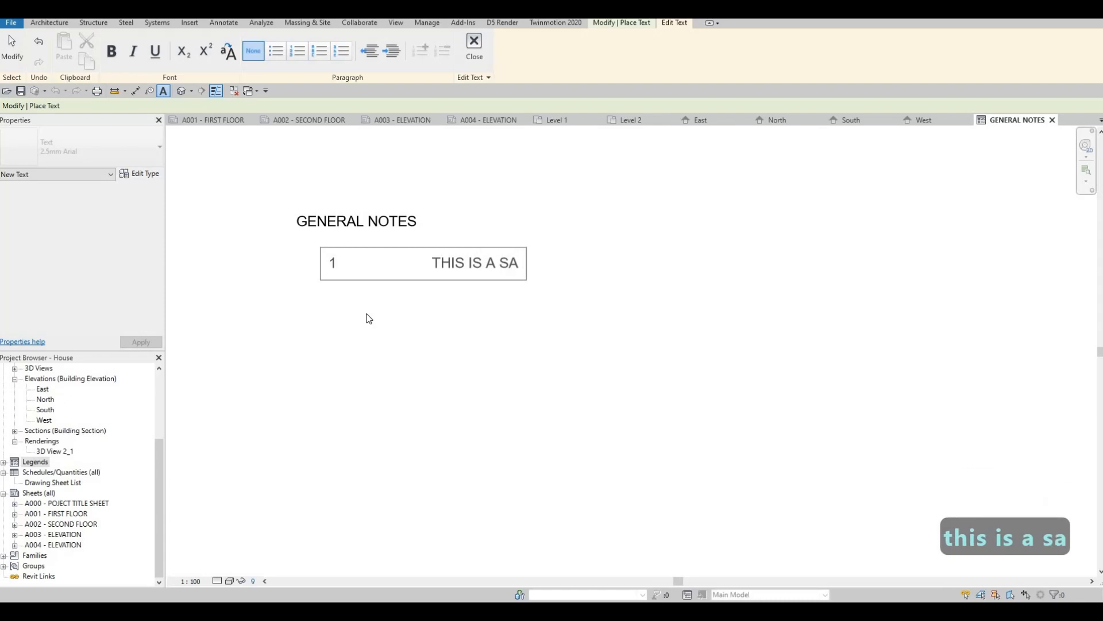
text(mple gene)
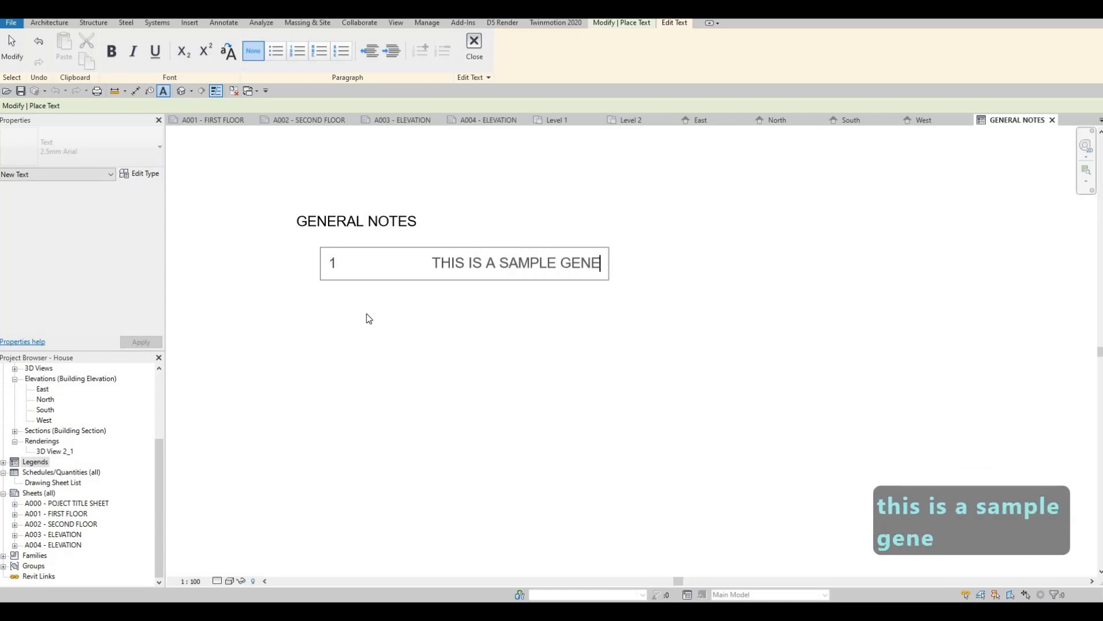
text(ral notes)
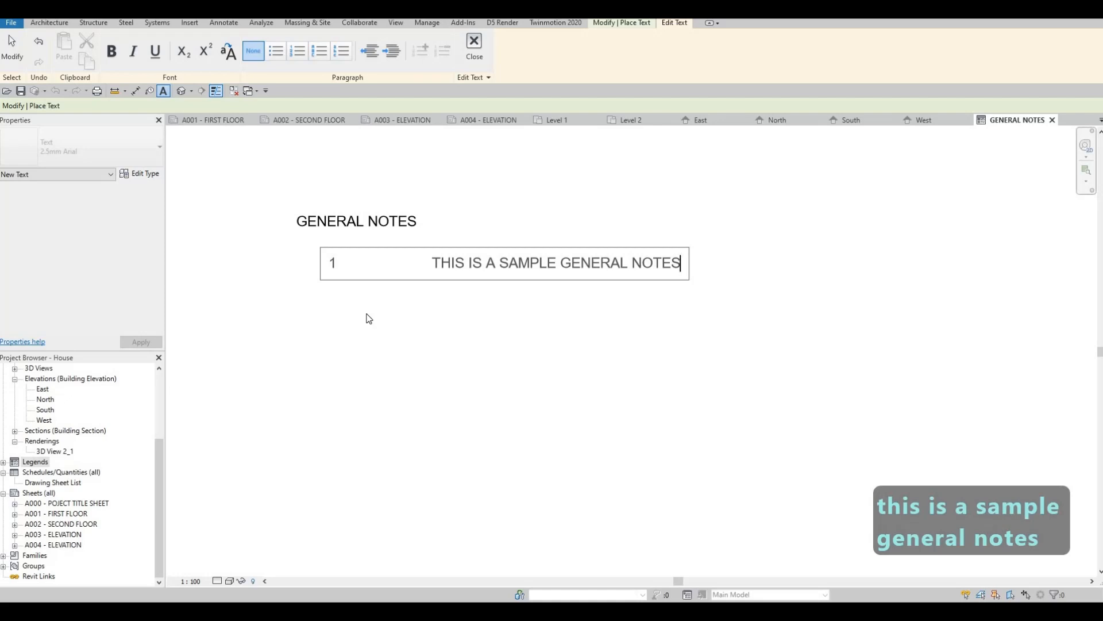
text(, please )
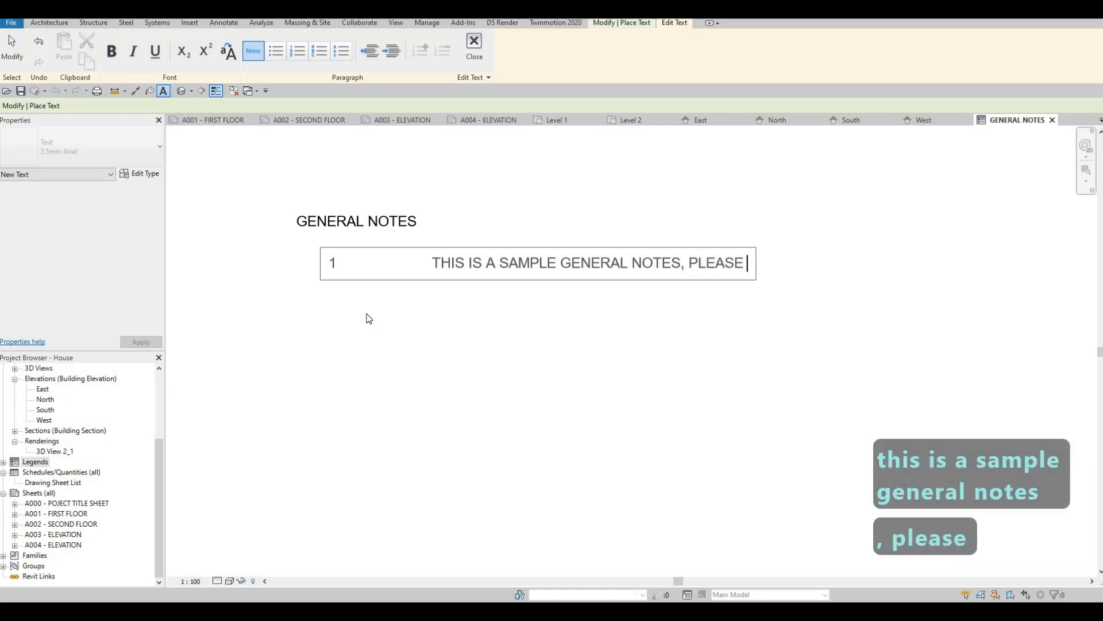
text(see)
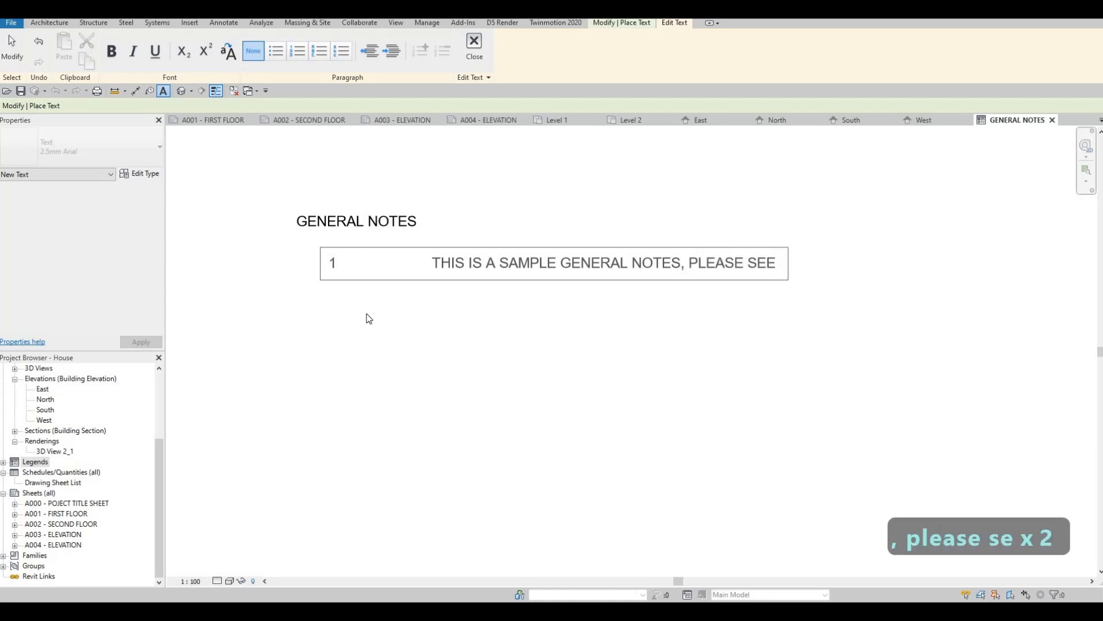
text( me after)
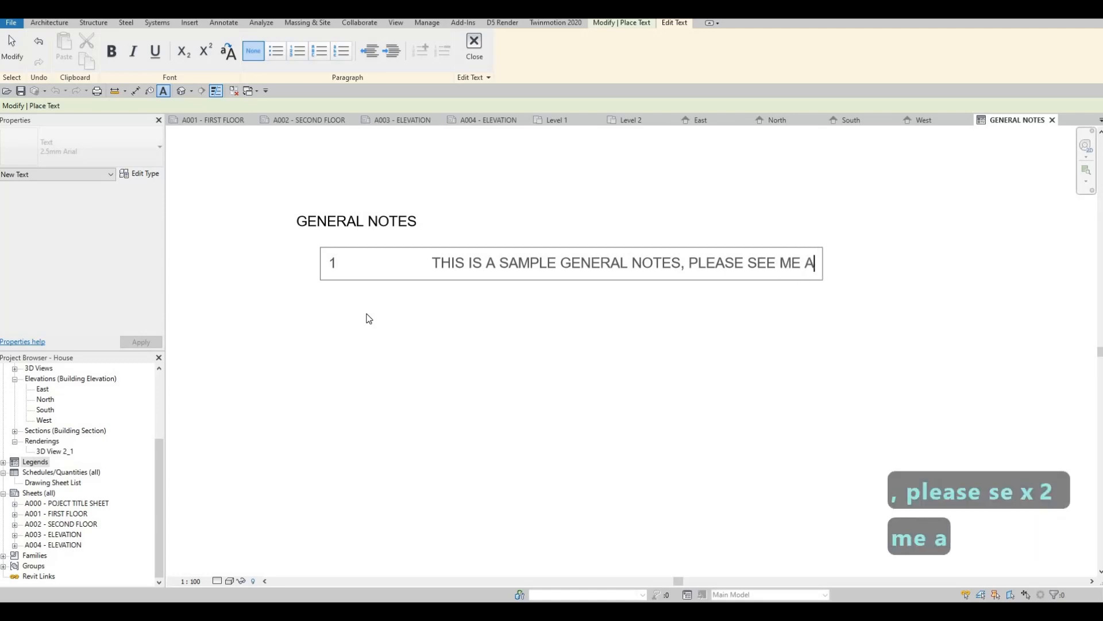
text( school)
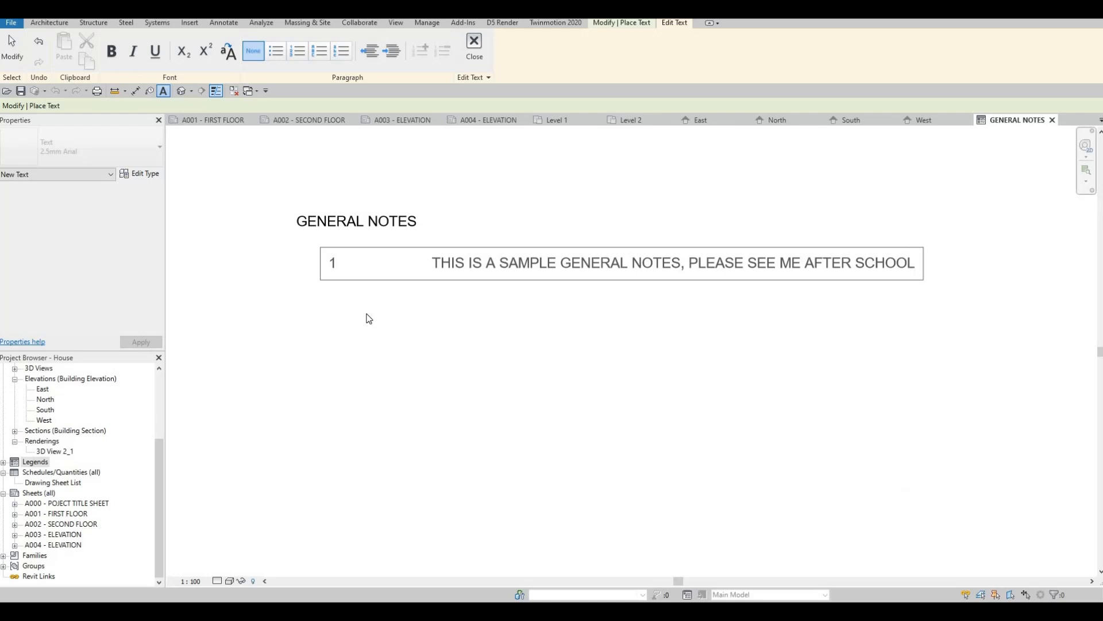
Extend note 1 with a comma and MY GIRLFRIEND'S BIRTHDAY IS ON followed by the birthday date and a period, then finish placing text
text(, my )
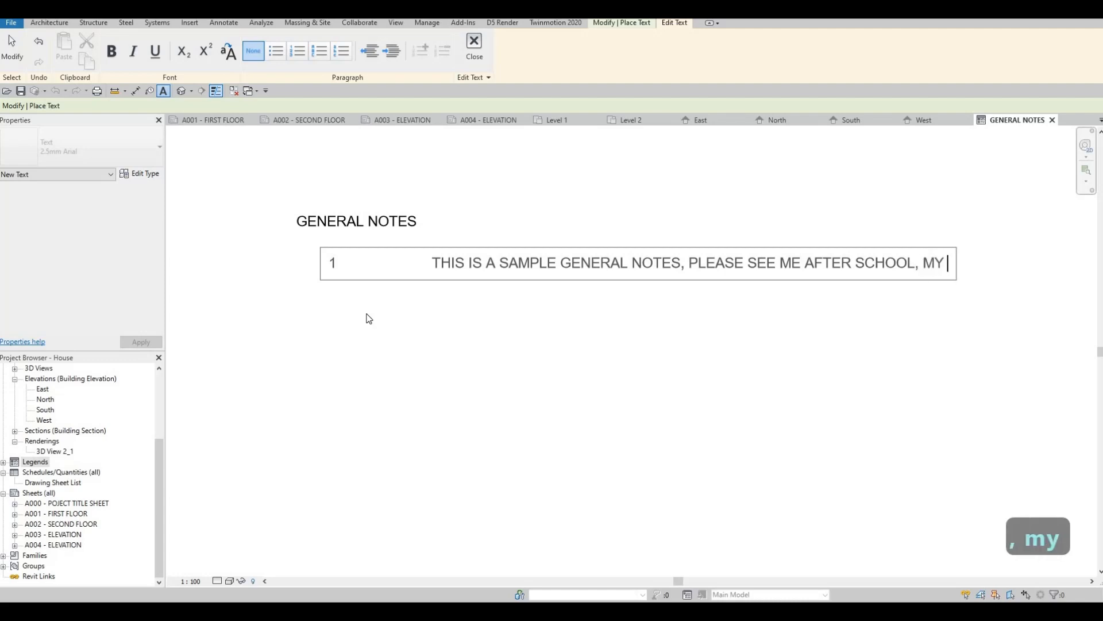
text(girl)
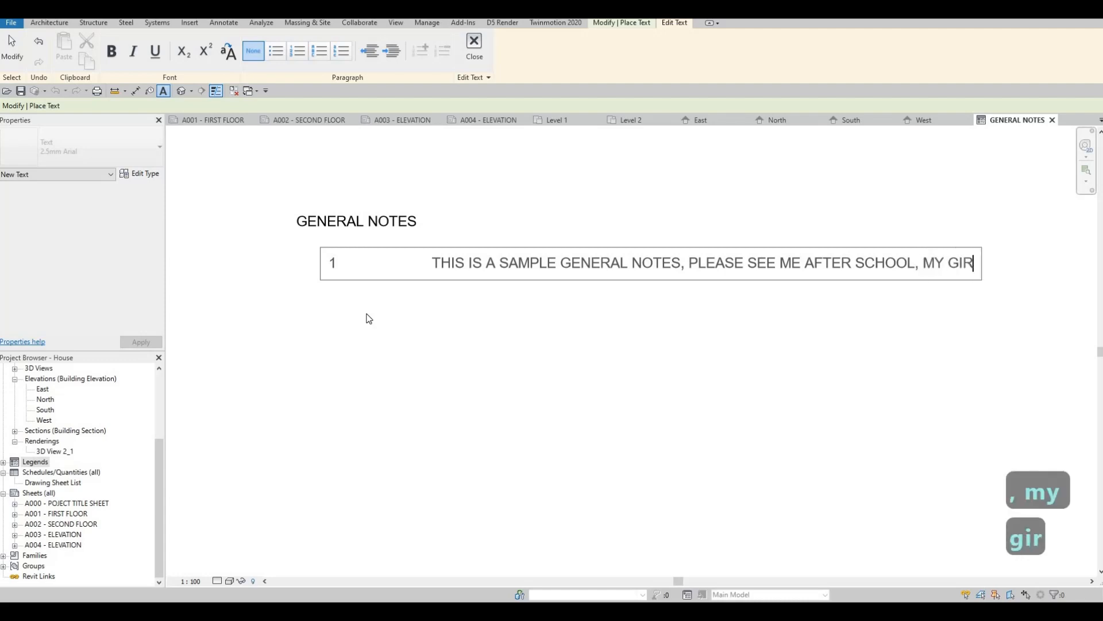
text( fri)
key(BackSpace)
key(BackSpace)
key(BackSpace)
key(BackSpace)
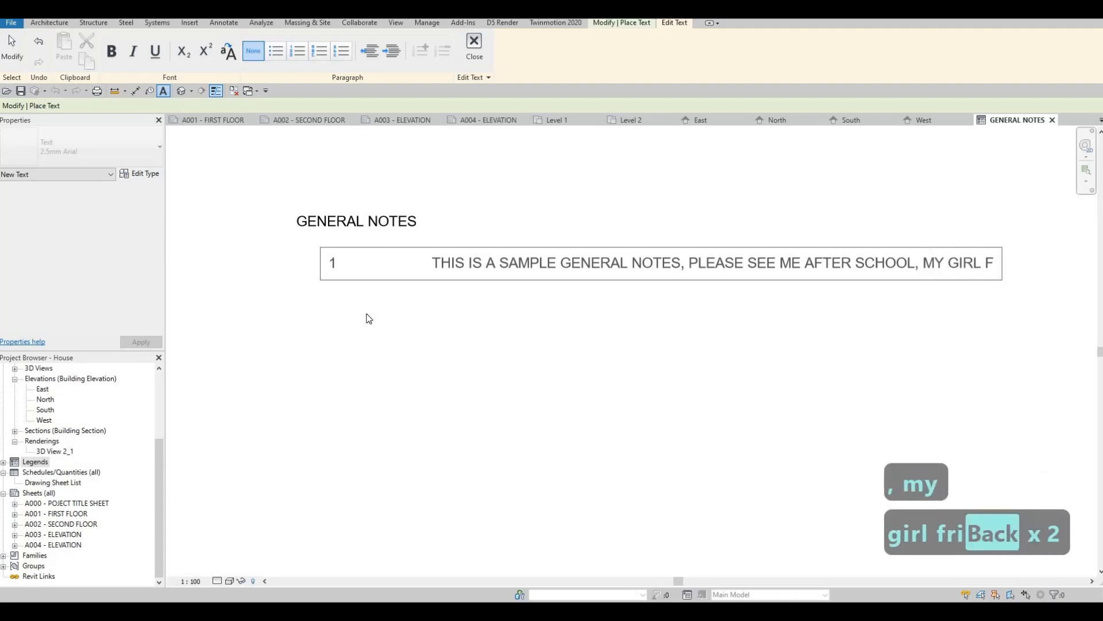
text(friend)
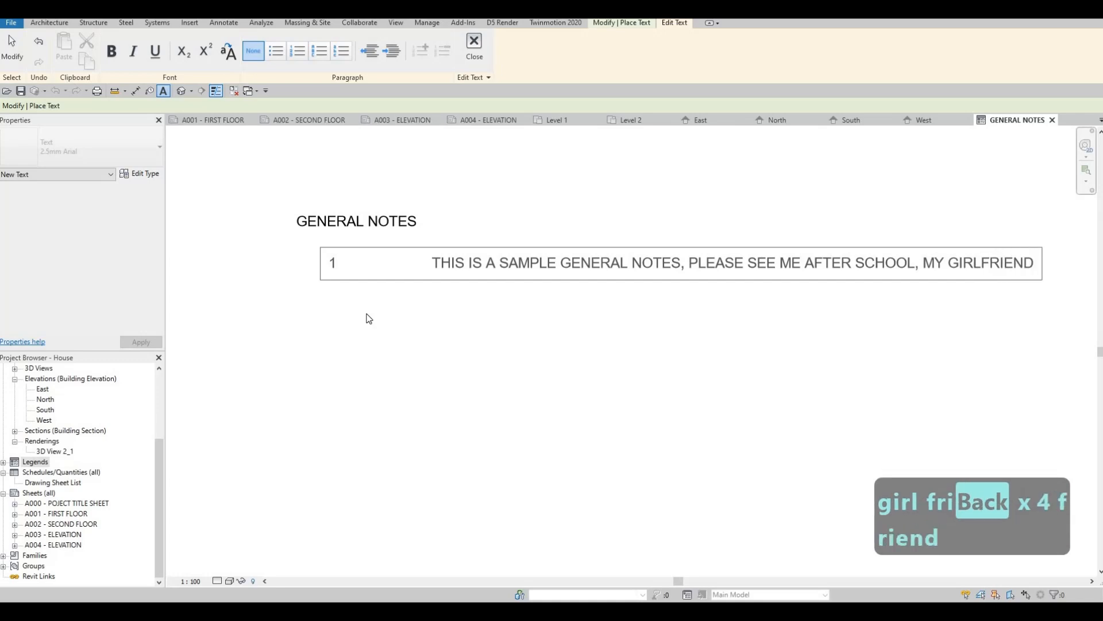
text('s birtha)
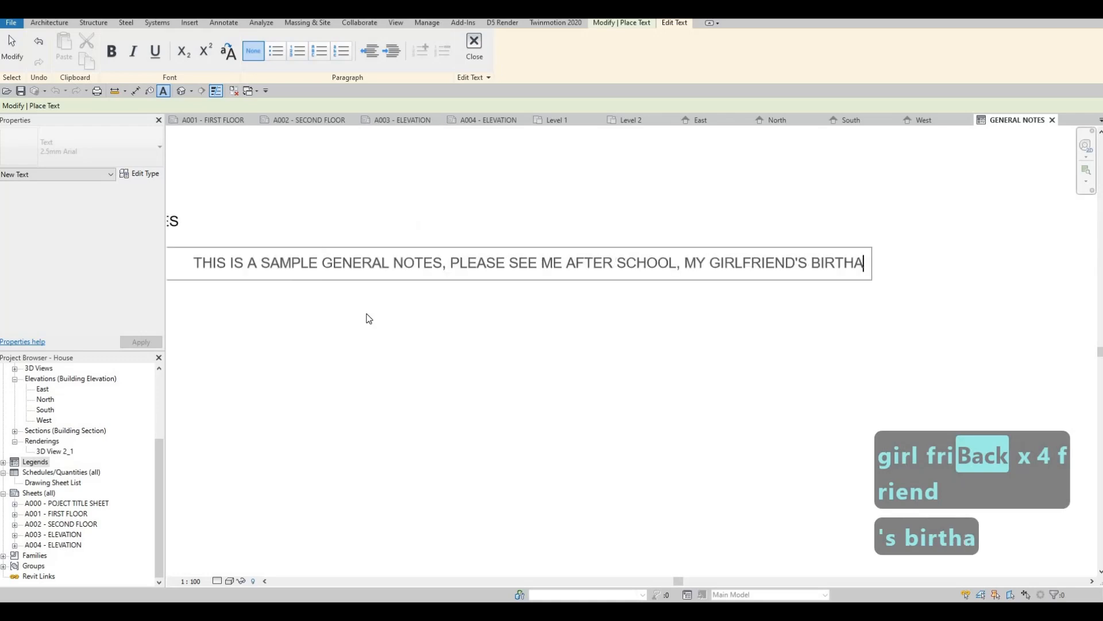
text(dy)
key(BackSpace)
key(BackSpace)
key(BackSpace)
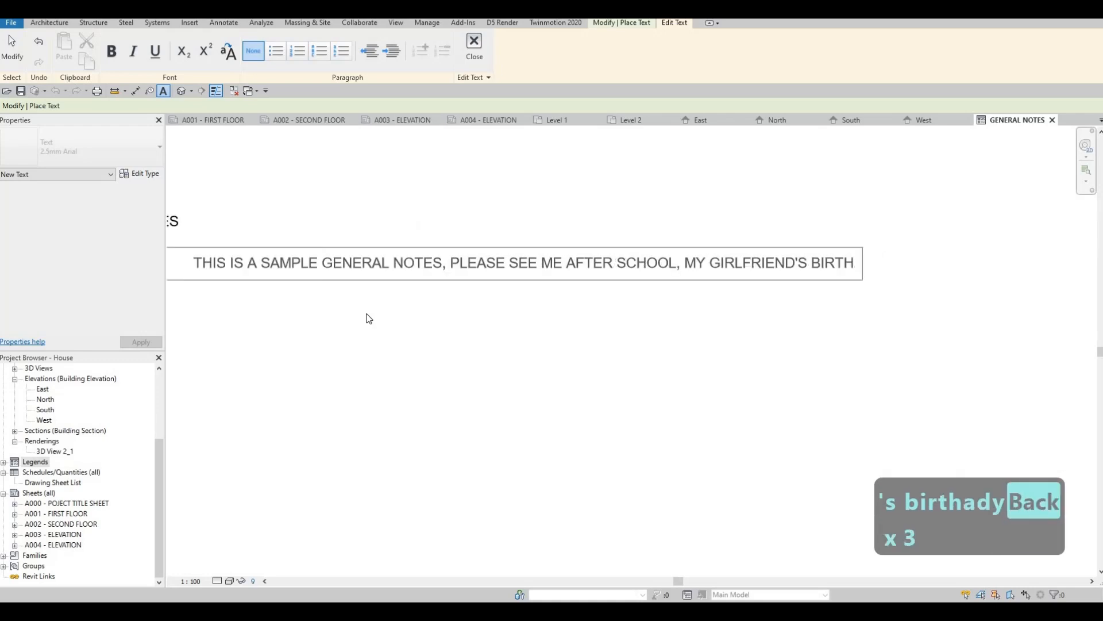
text(day is )
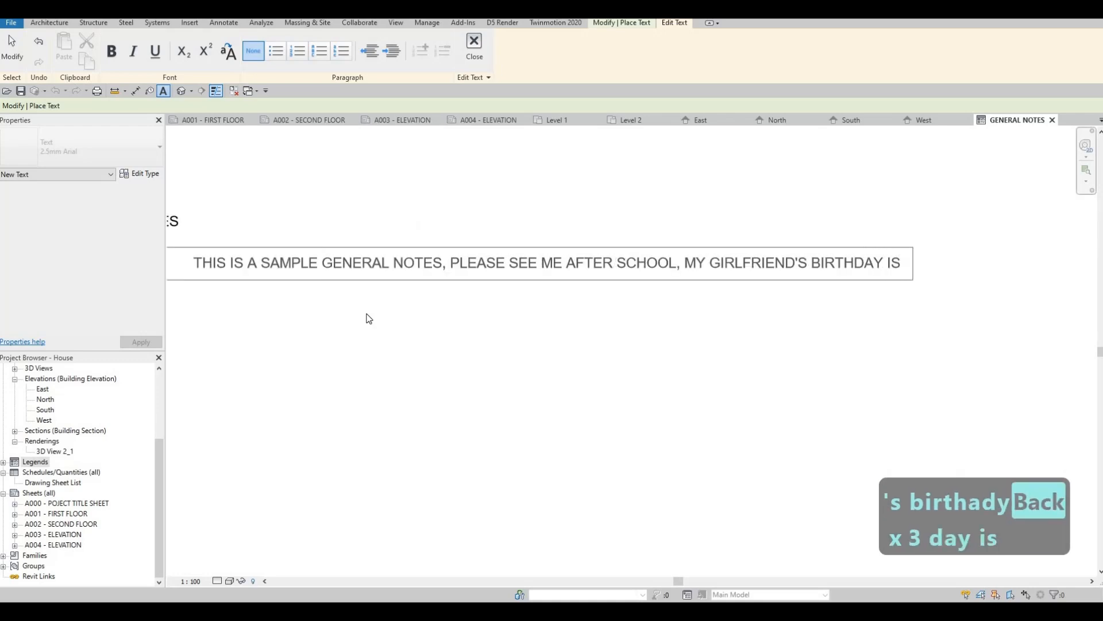
text(on nove)
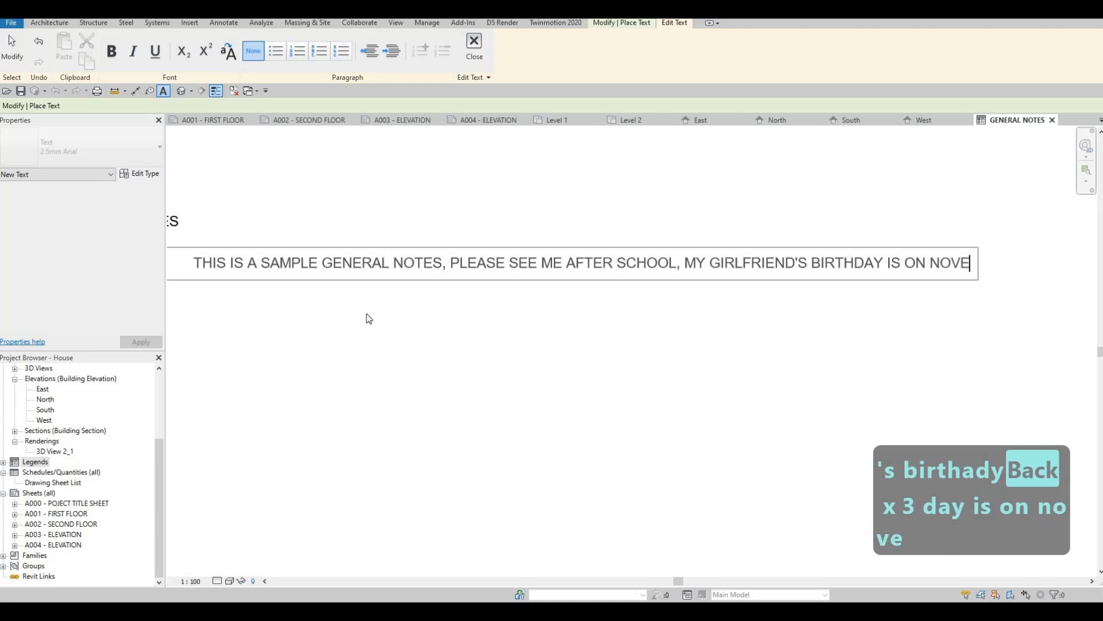
text(mber)
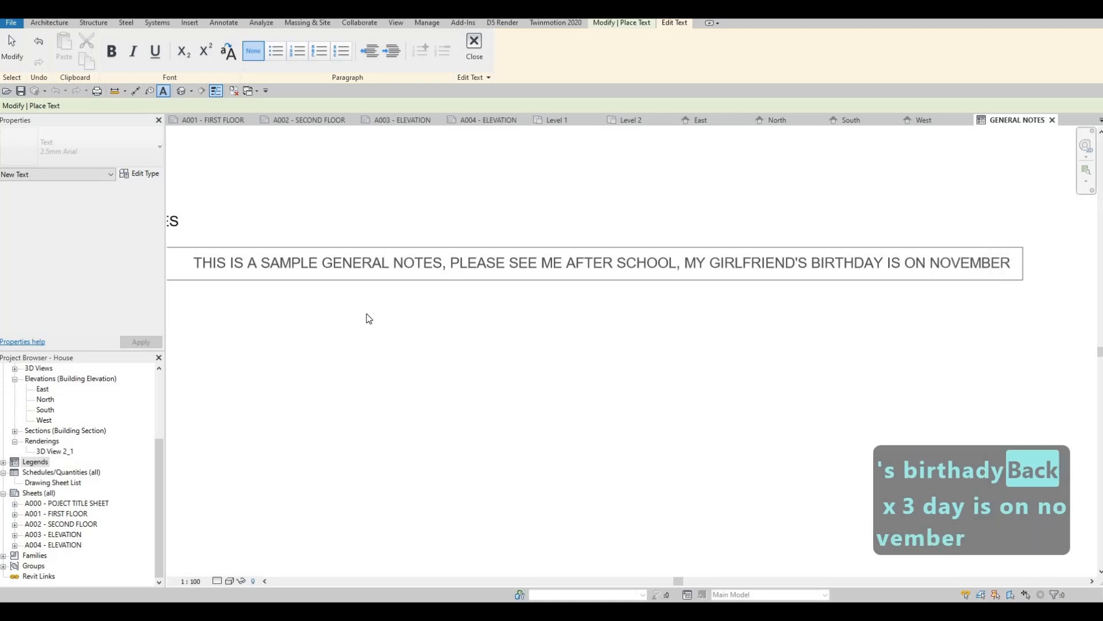
text( 7)
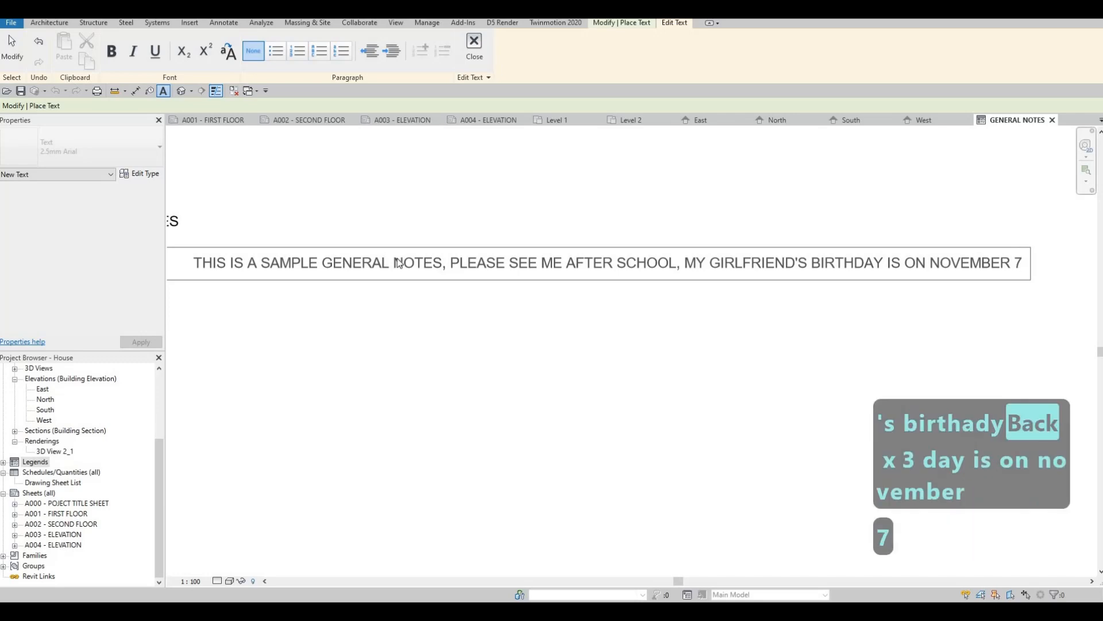
text(.)
click(561, 234)
key(Escape)
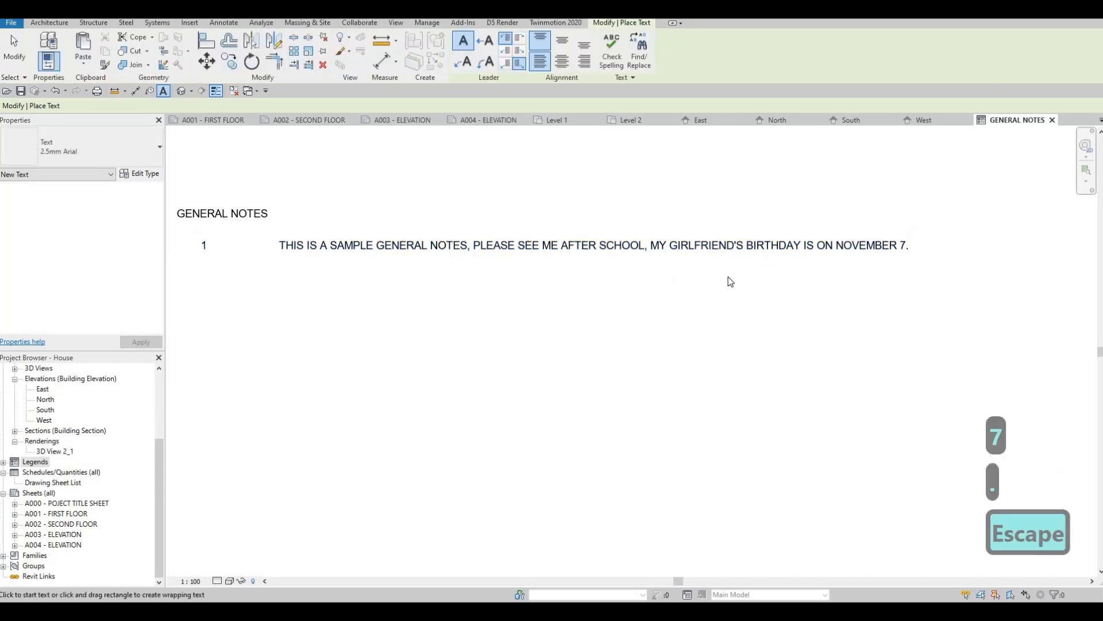
middle_drag(729, 281, 833, 312)
key(Escape)
Narrow the text box of note 1 so that its text wraps onto three lines
drag(1021, 277, 578, 297)
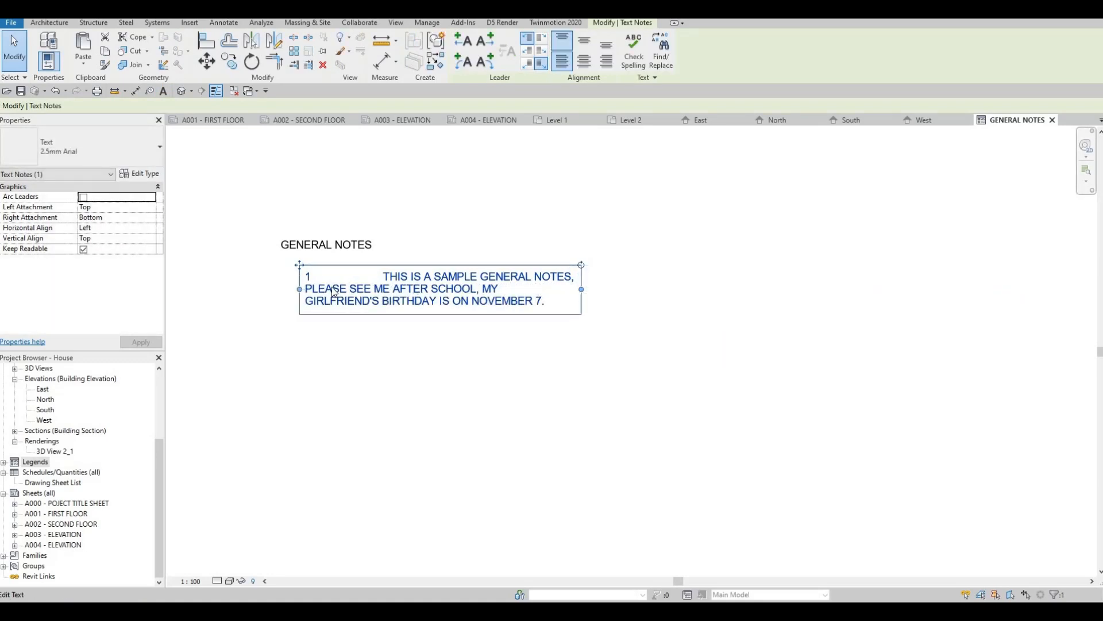
key(Escape)
click(305, 287)
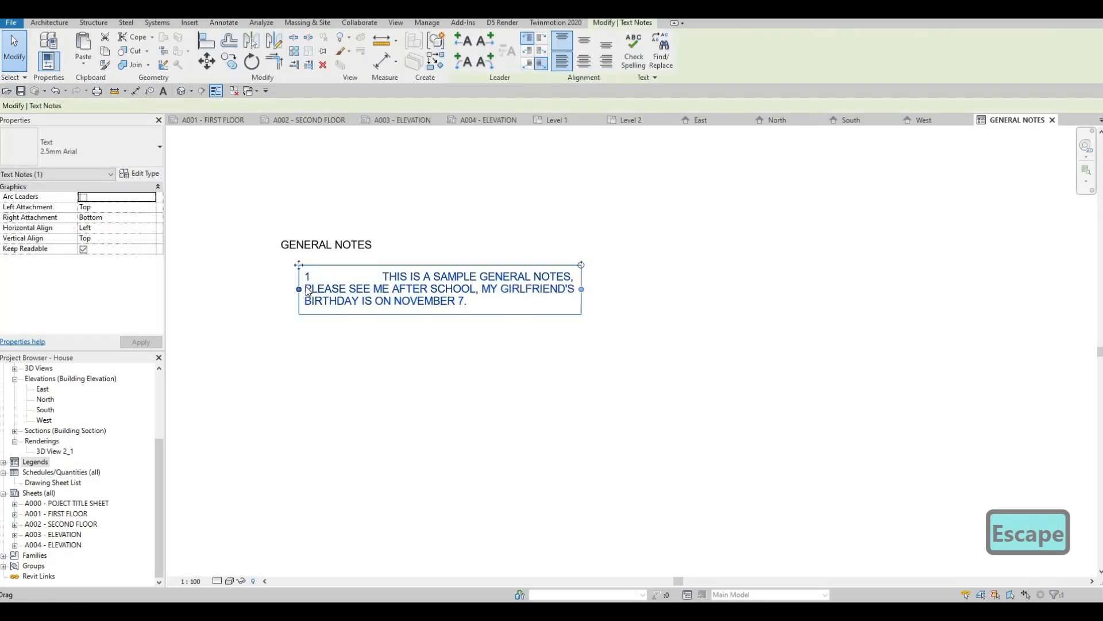
Indent each wrapped line of note 1 with two tabs to align it with the first line's text
double_click(313, 288)
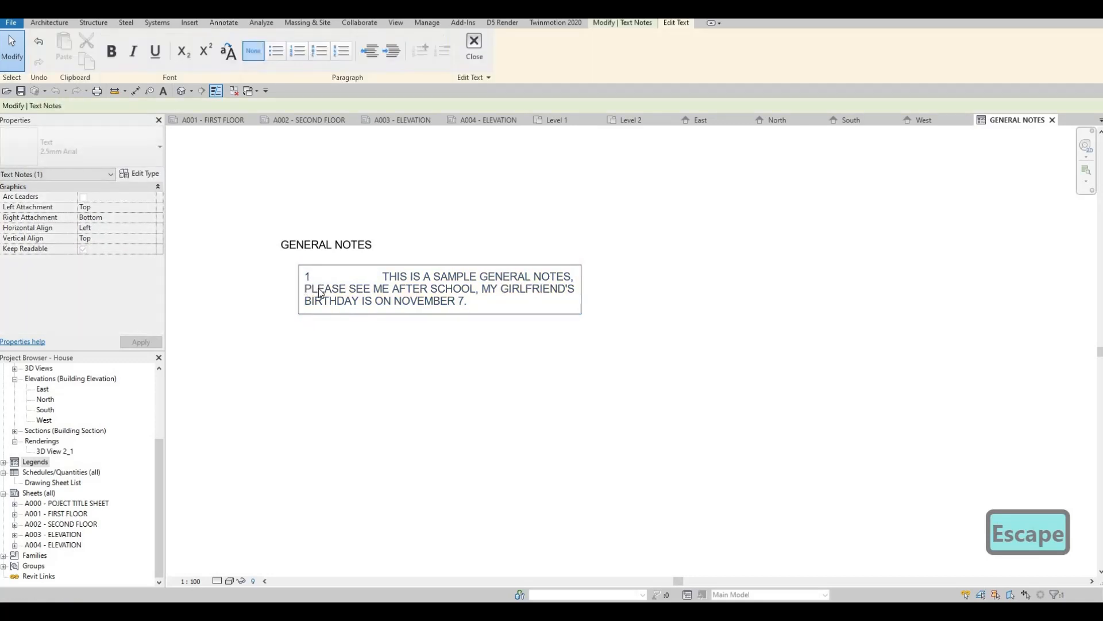
key(Tab)
key(Tab)
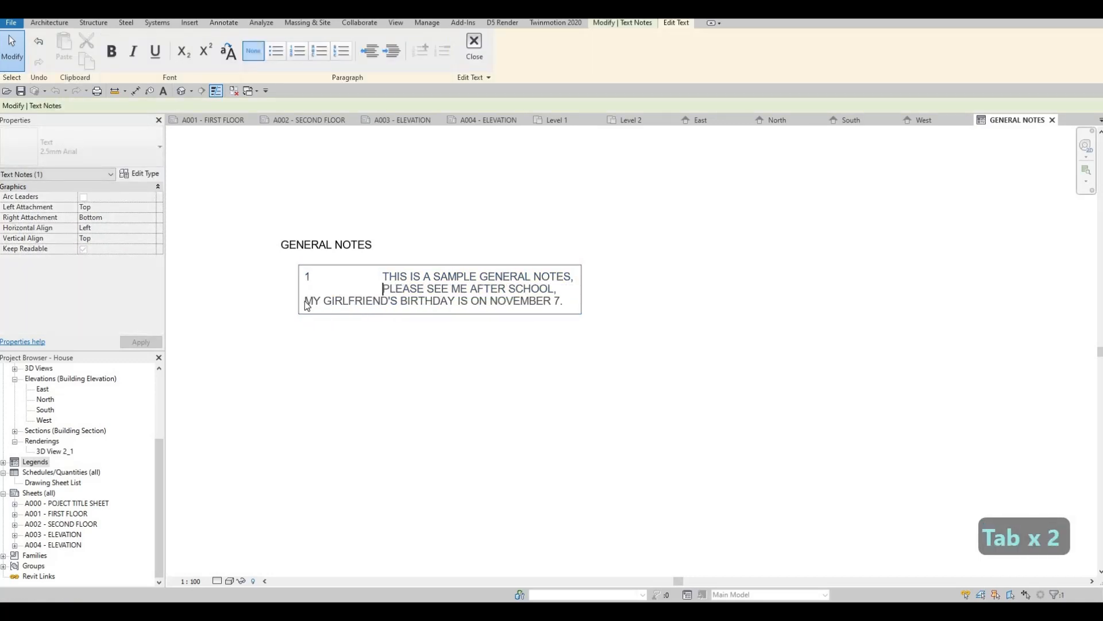
key(Tab)
key(Tab)
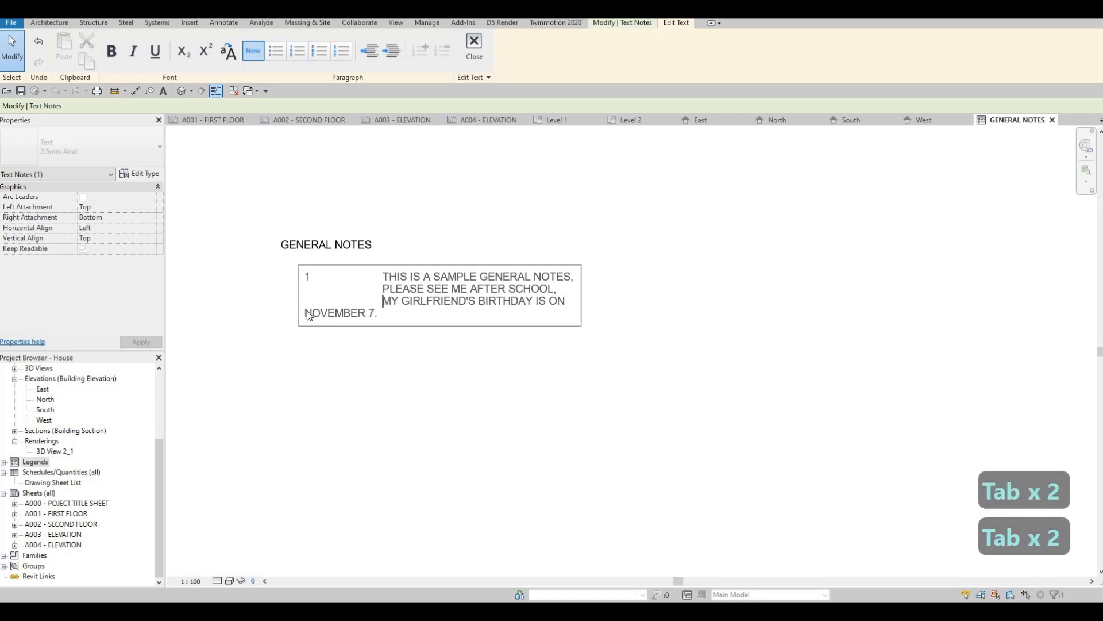
key(Tab)
key(Tab)
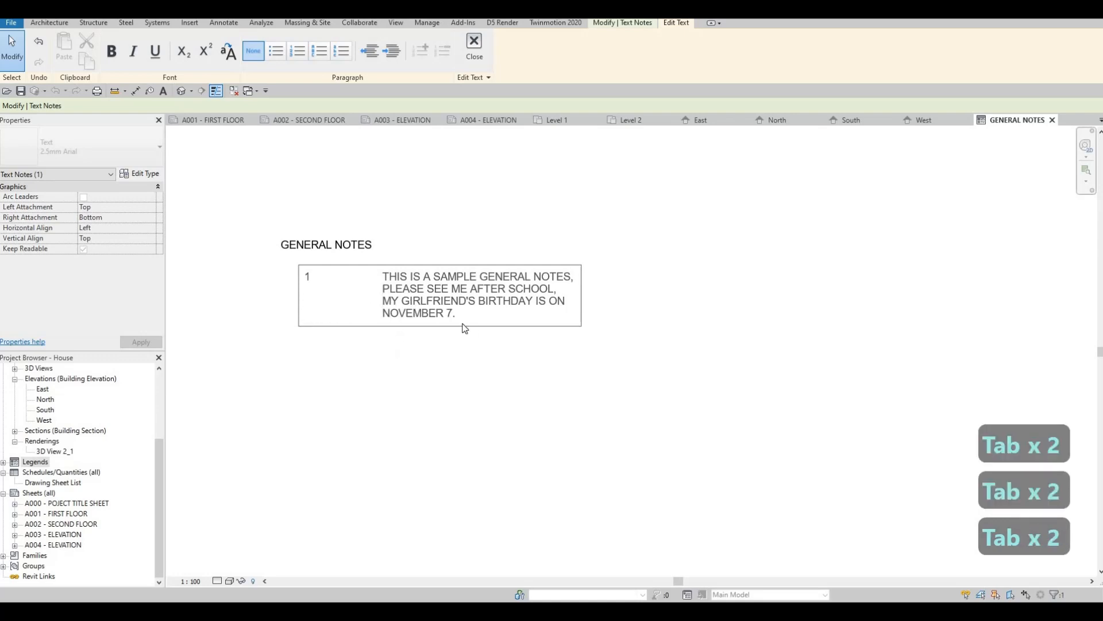
click(368, 248)
key(Escape)
Underline the whole GENERAL NOTES heading text
click(342, 252)
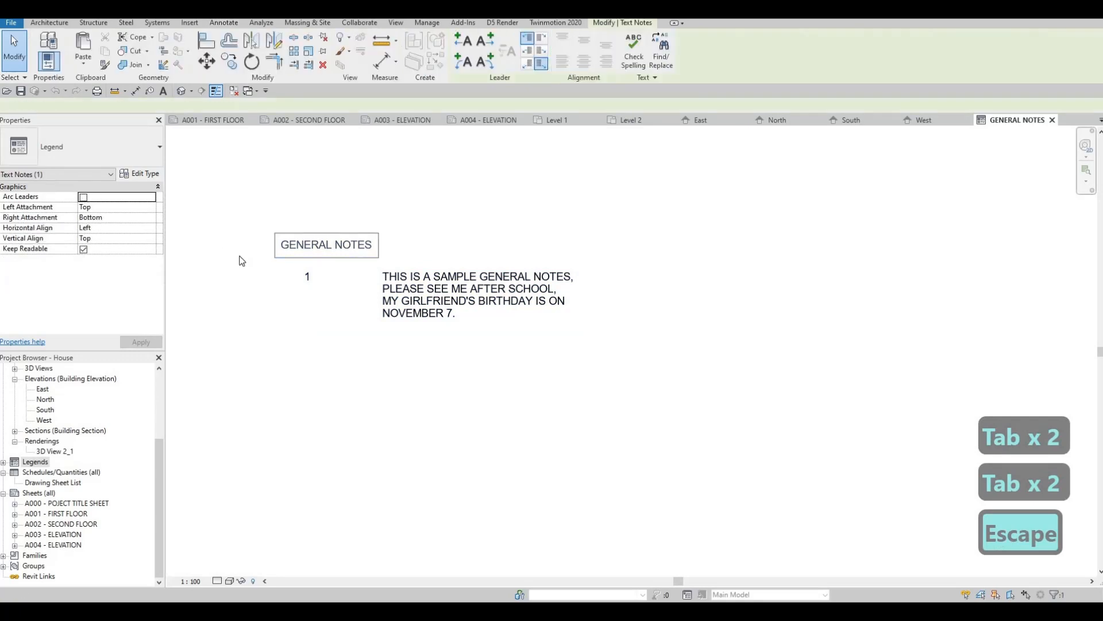
click(338, 259)
key(ctrl+a)
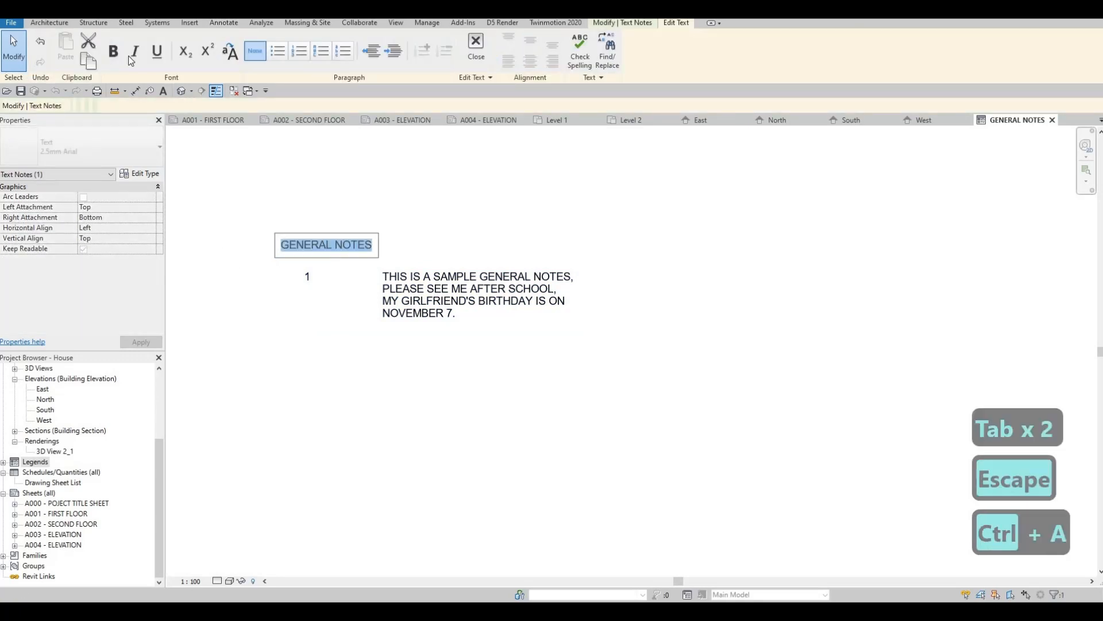
key(ctrl+u)
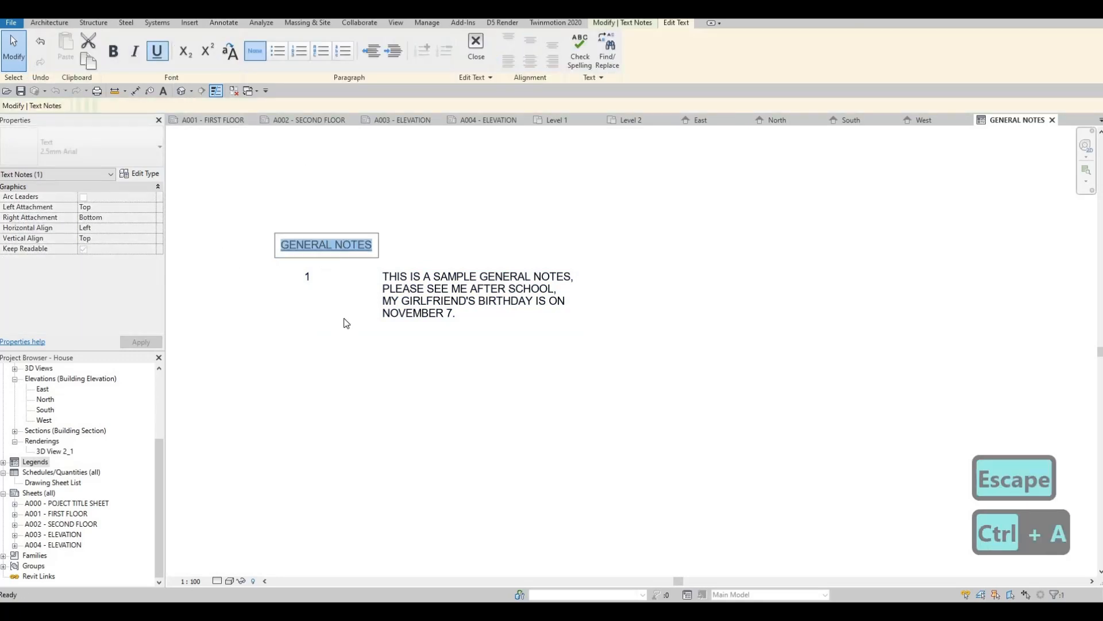
click(311, 288)
key(Escape)
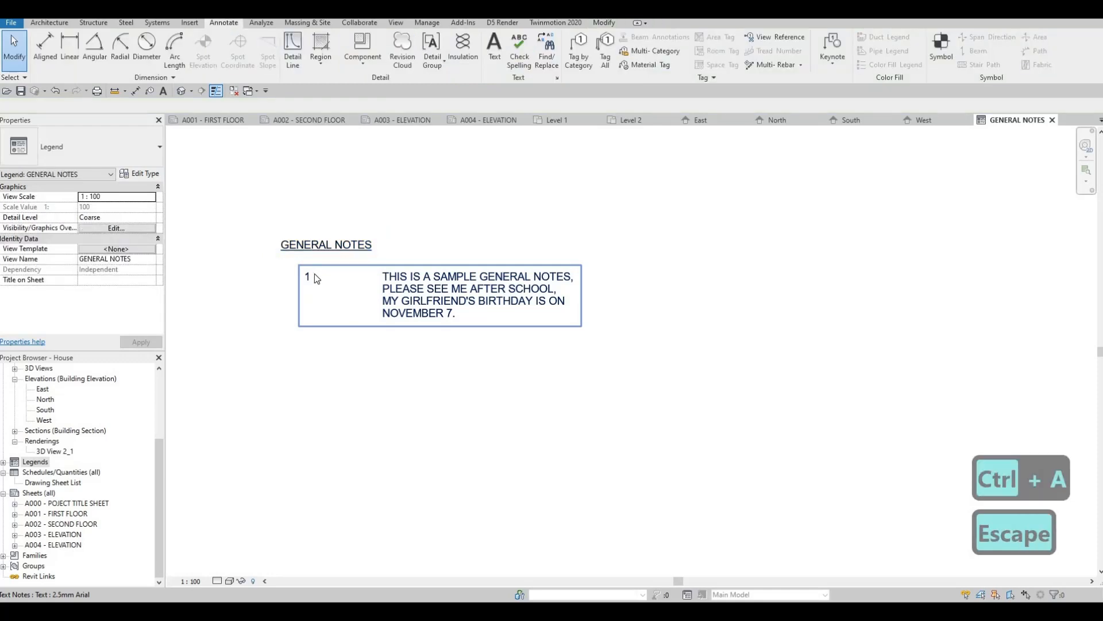
Add a period after the number 1 at the beginning of the note
click(315, 278)
click(315, 278)
text(.)
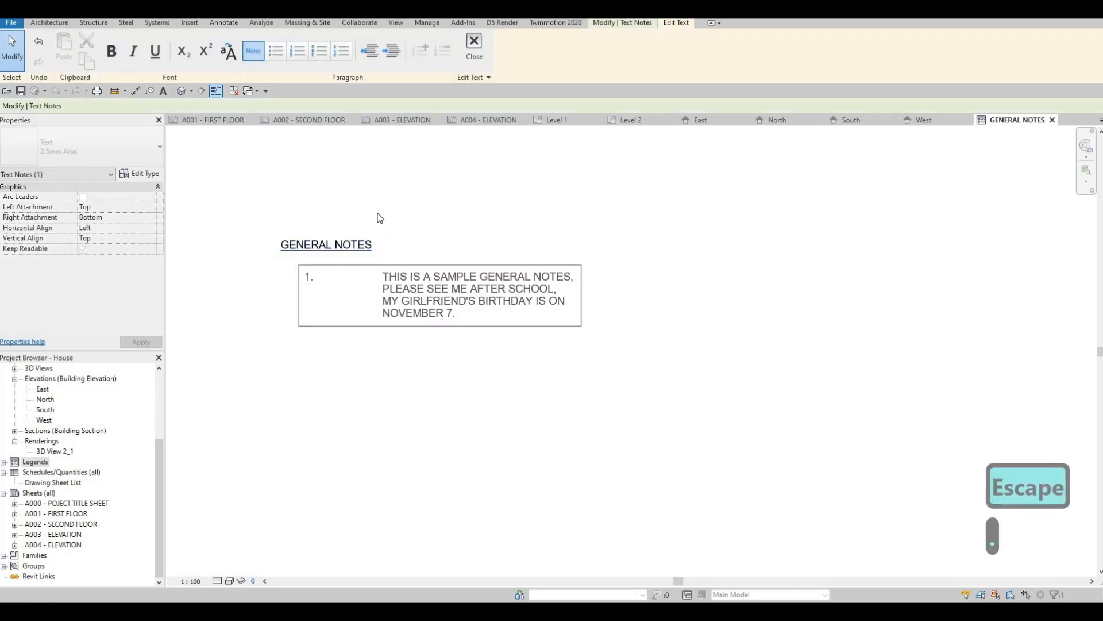
click(374, 168)
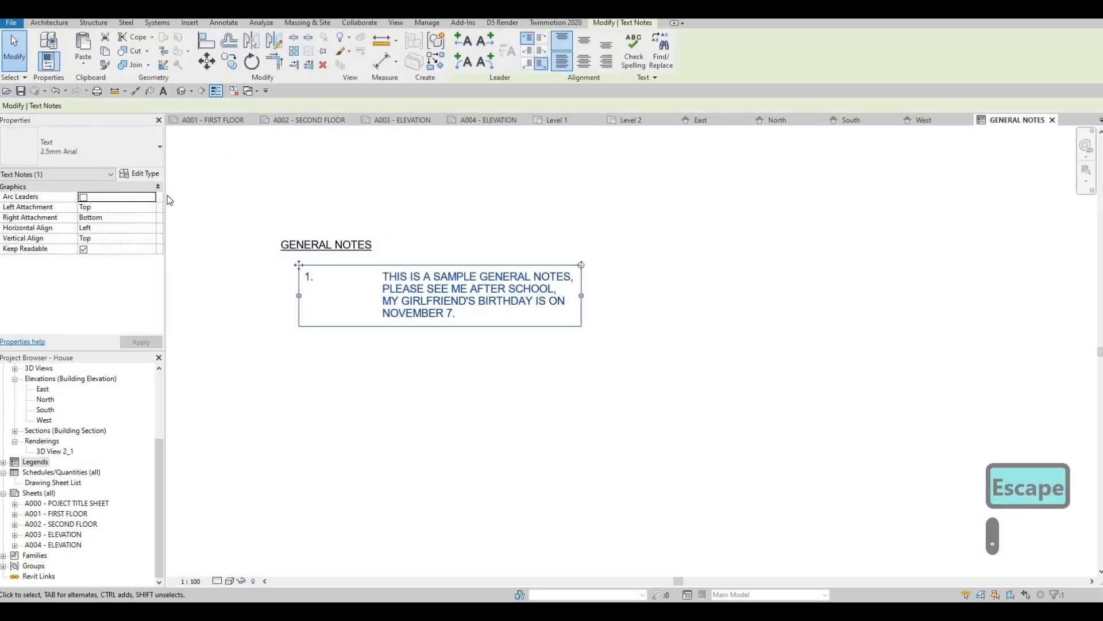
key(Escape)
Draw a rectangular Thin Lines detail-line frame about 10300 mm wide around the GENERAL NOTES heading and note 1
click(294, 53)
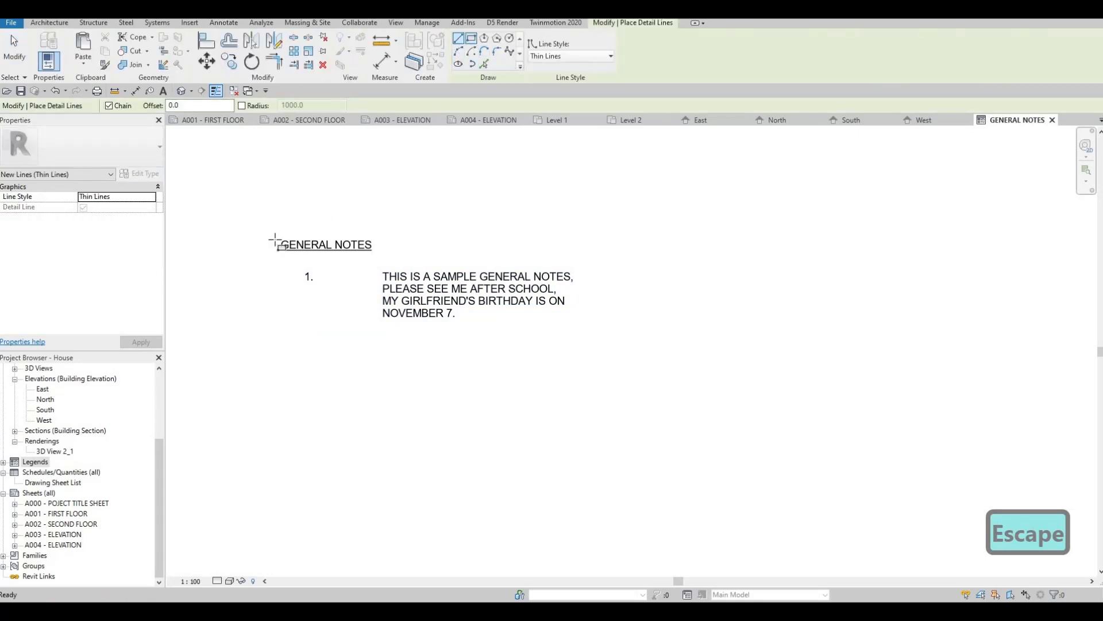
click(274, 226)
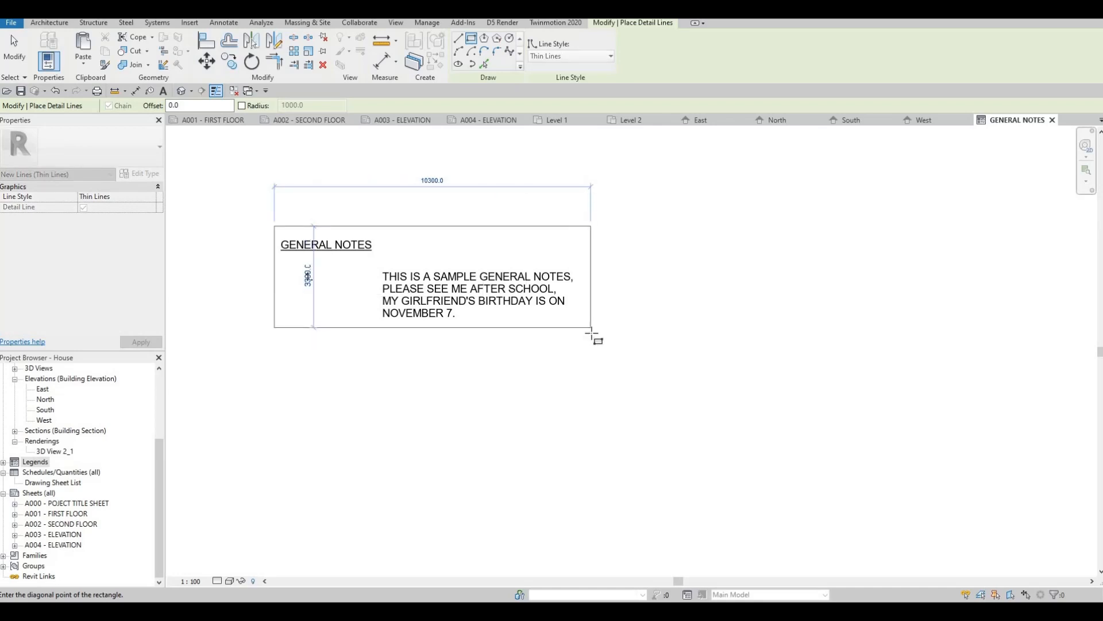
key(Escape)
key(Escape)
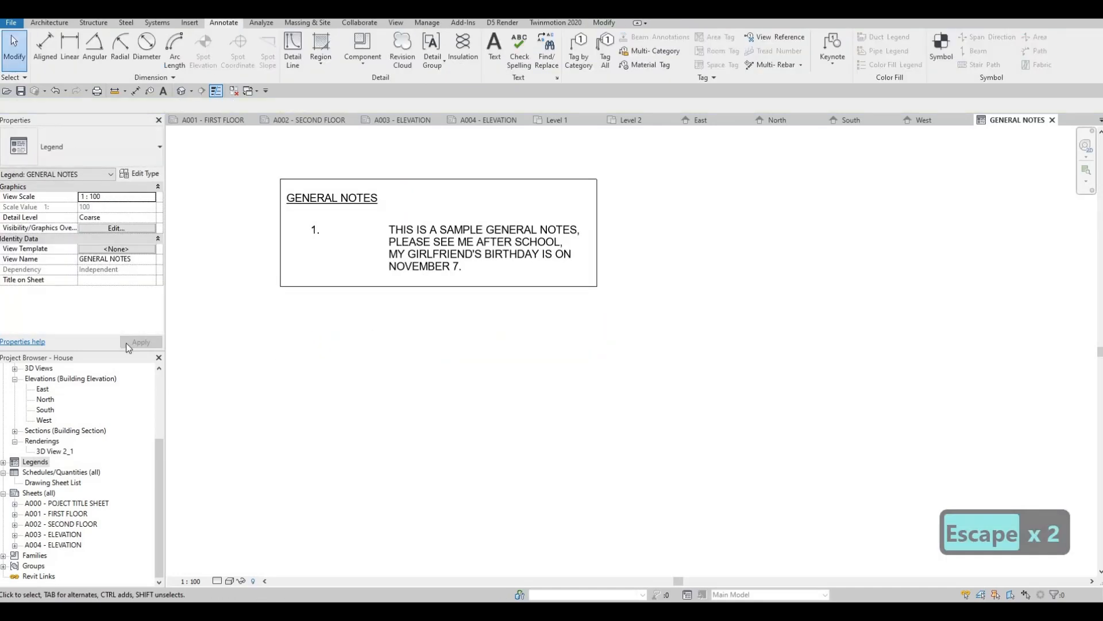
scroll(381, 311, down, 2)
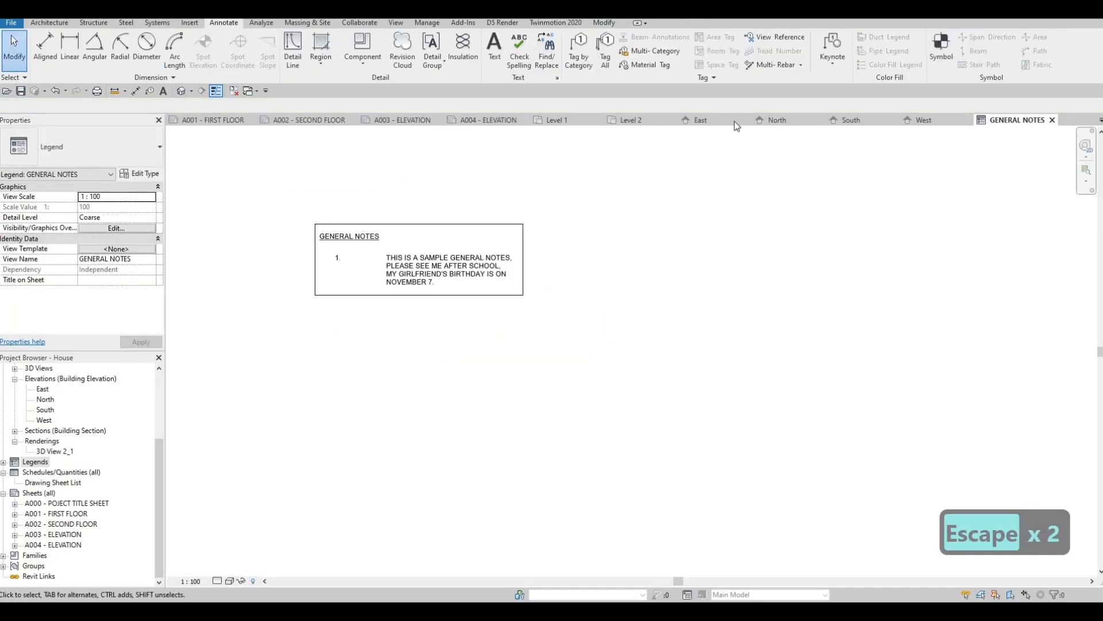
Place the GENERAL NOTES legend on sheet A003 in the free space between the upper elevation and the title block
click(401, 121)
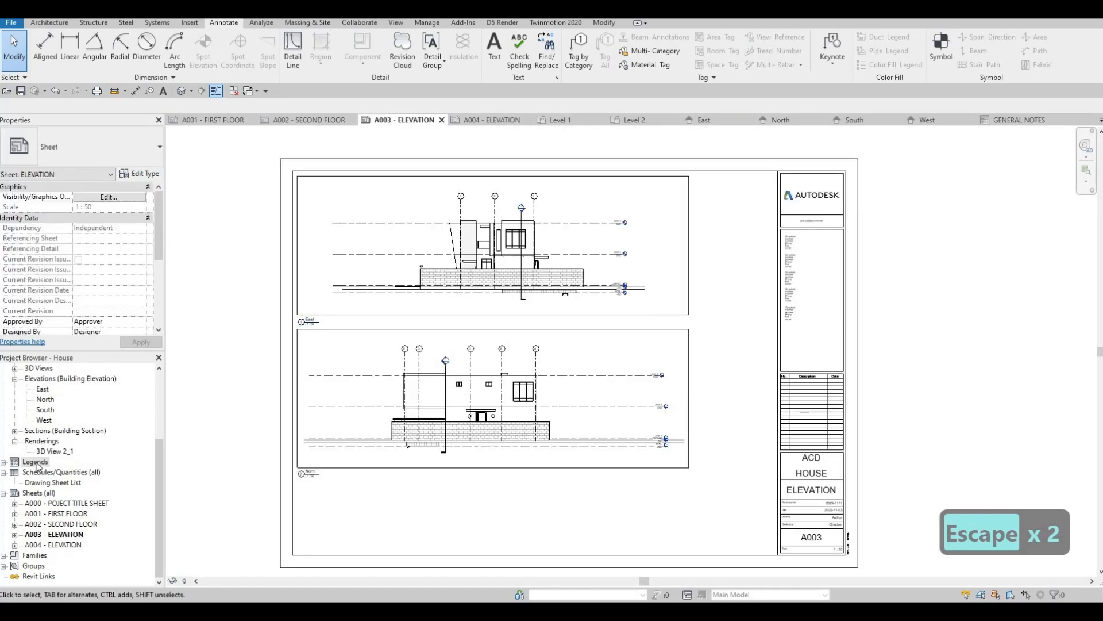
click(27, 463)
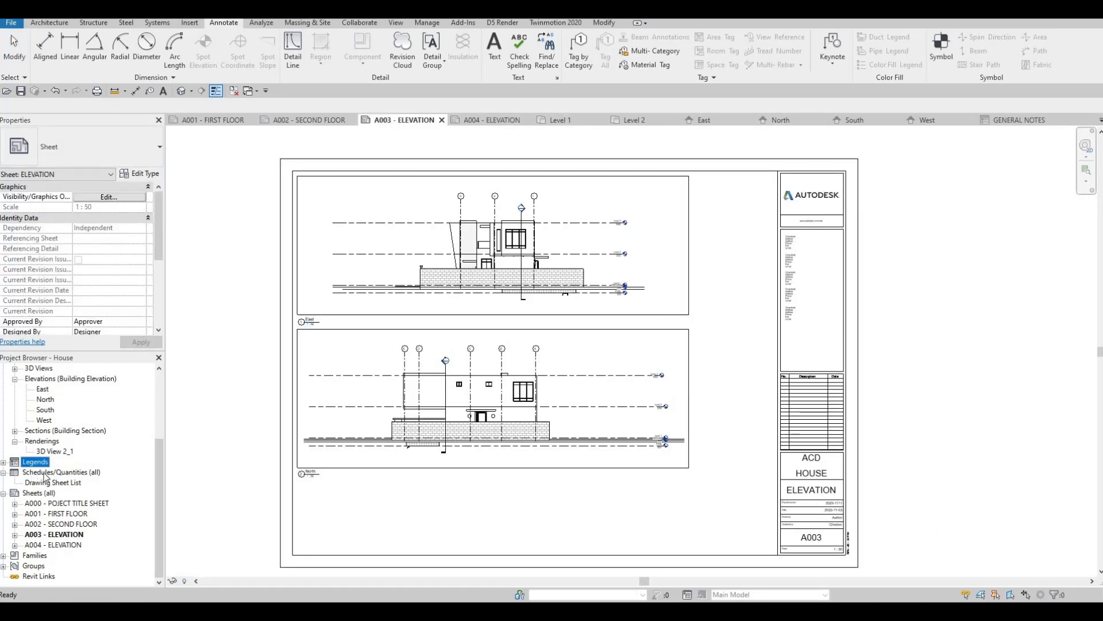
drag(45, 473, 729, 194)
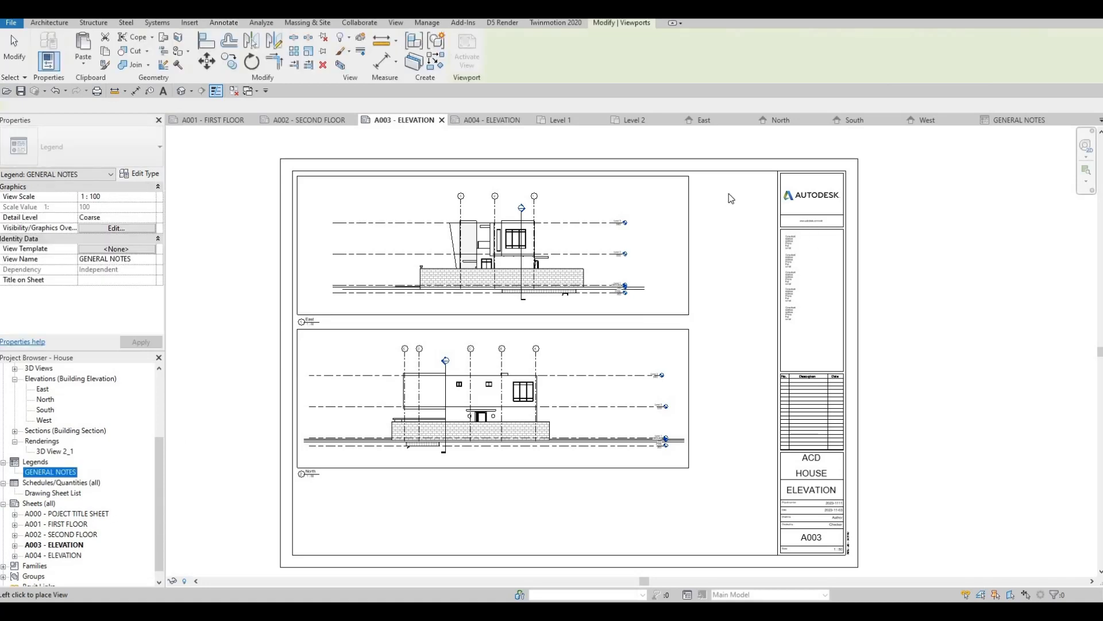
click(733, 191)
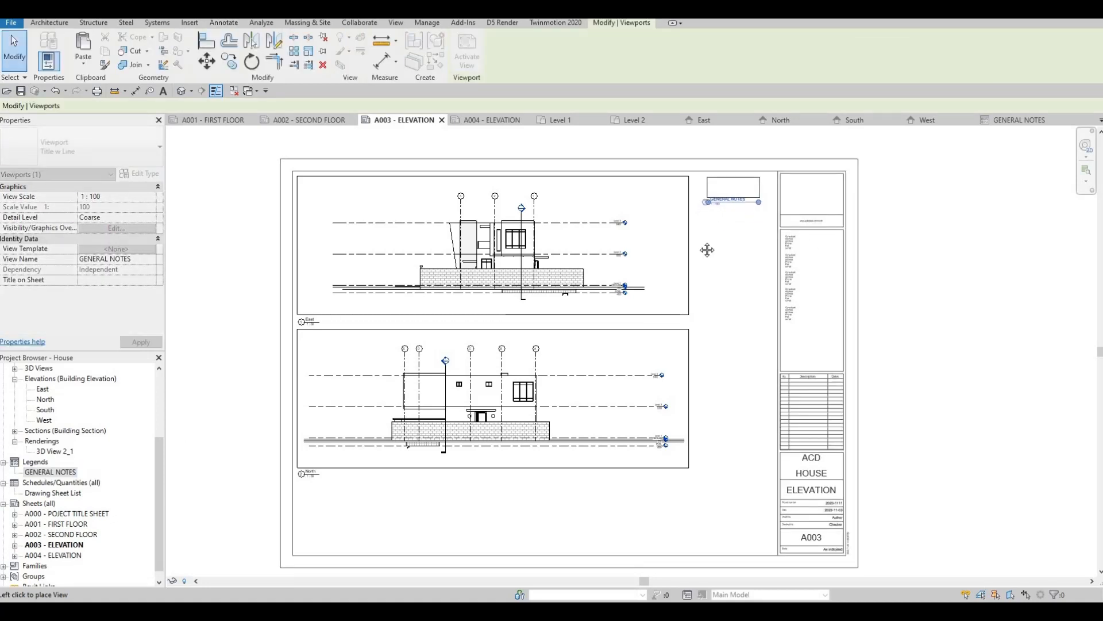
scroll(729, 196, up, 8)
key(Escape)
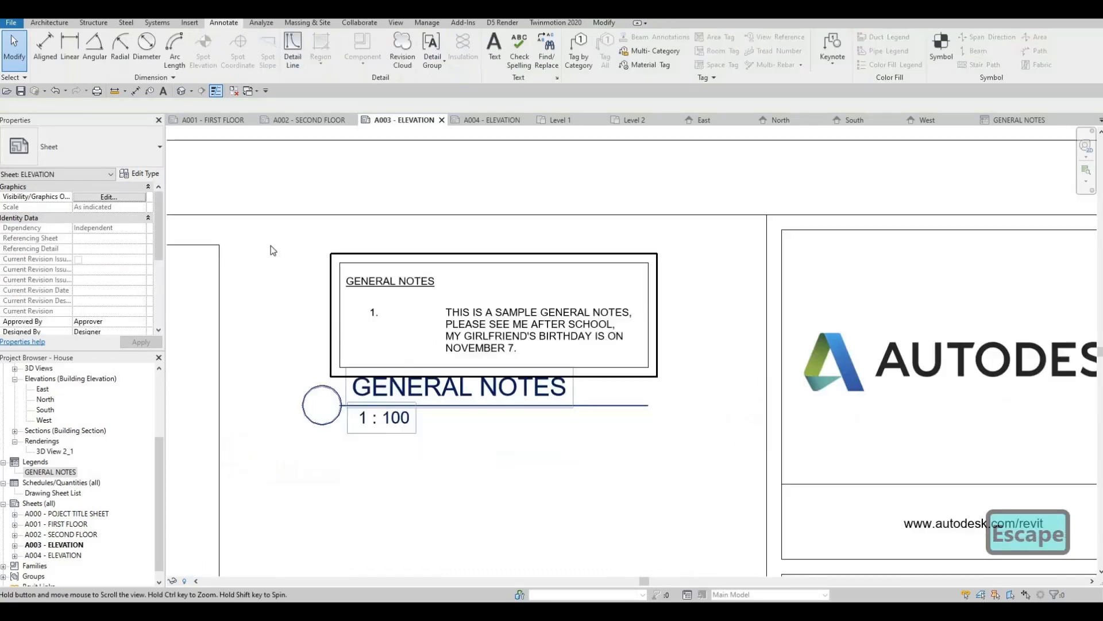
Change the GENERAL NOTES viewport on sheet A003 to the No Title type
scroll(755, 171, down, 1)
click(495, 310)
click(54, 135)
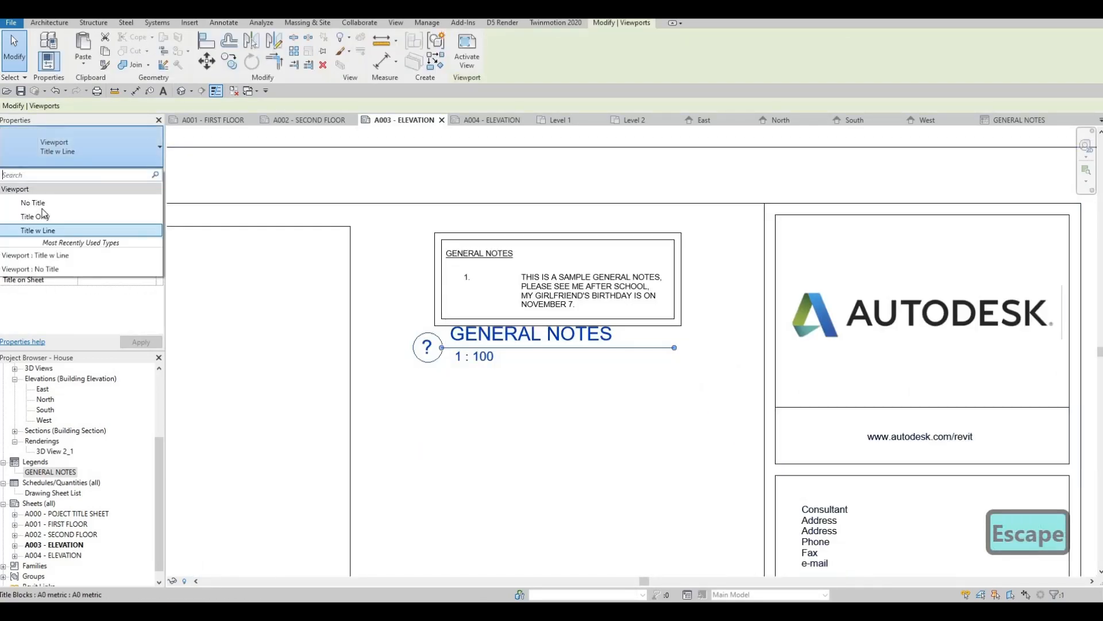
click(42, 207)
middle_drag(590, 208, 719, 141)
scroll(719, 141, down, 1)
key(Escape)
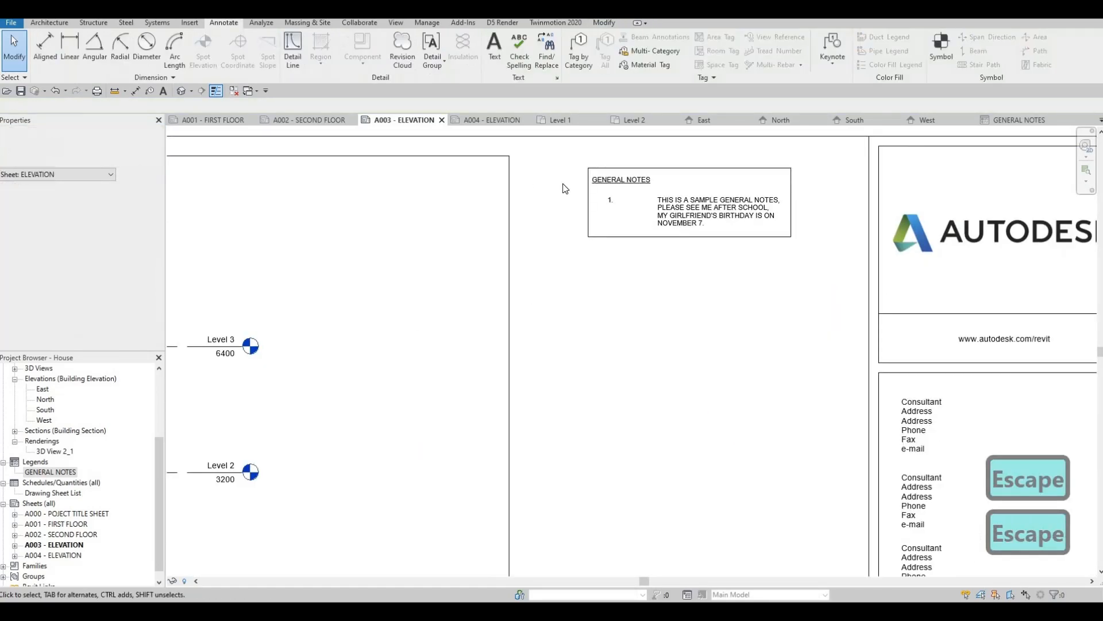
scroll(604, 175, up, 1)
middle_drag(697, 204, 689, 217)
click(688, 218)
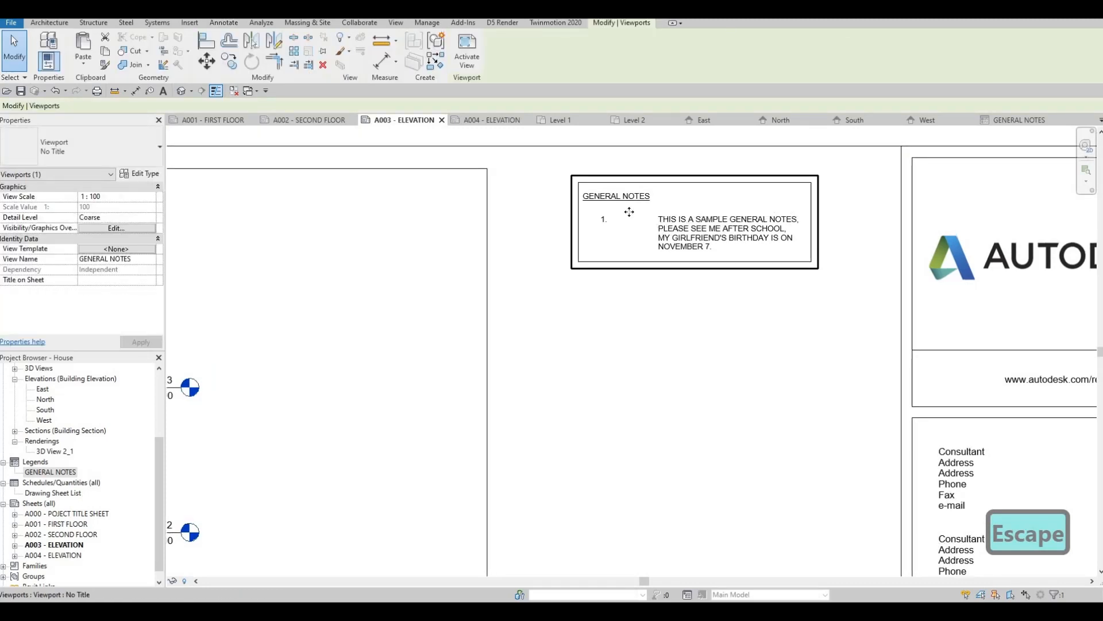
scroll(629, 212, down, 1)
key(Escape)
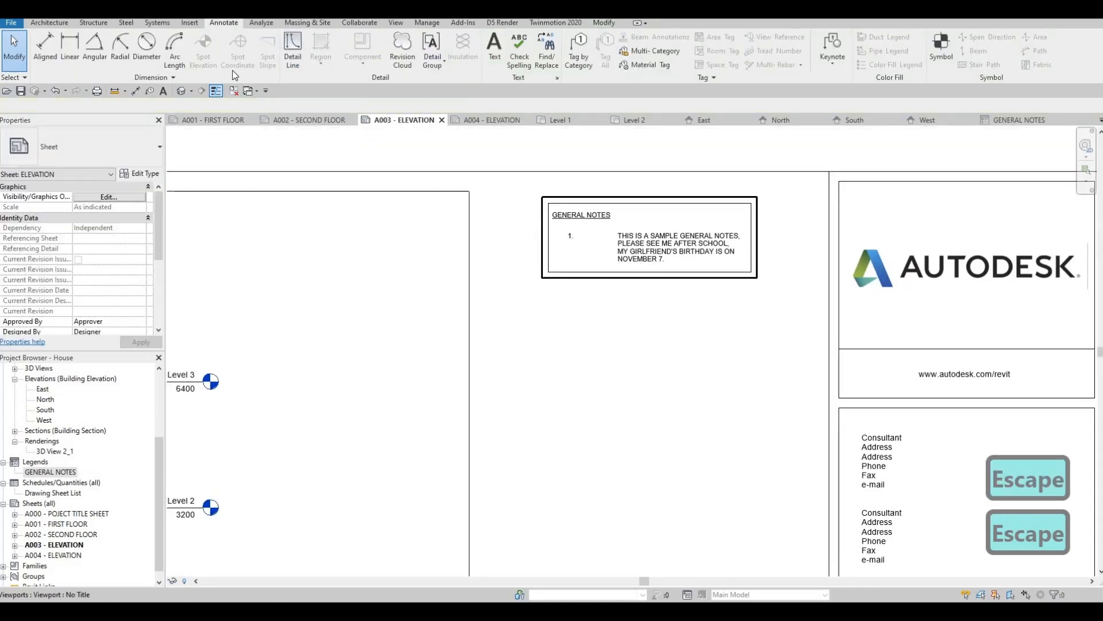
Draw two connected 10 mm guide lines from the upper corner beside the title block, one downward and one inward
key(d)
key(l)
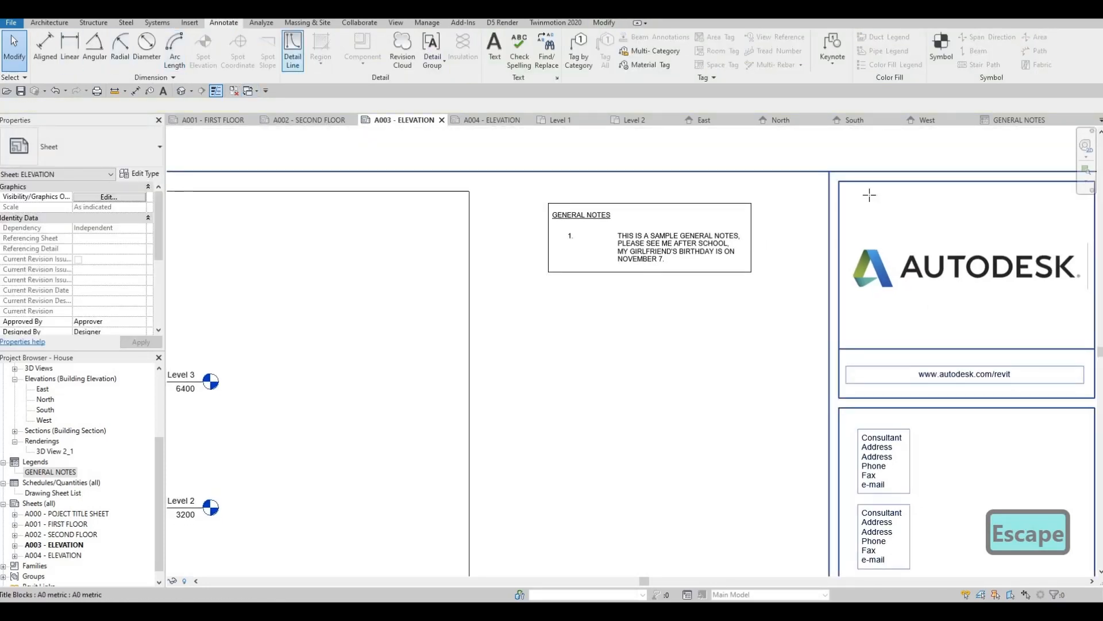
click(829, 171)
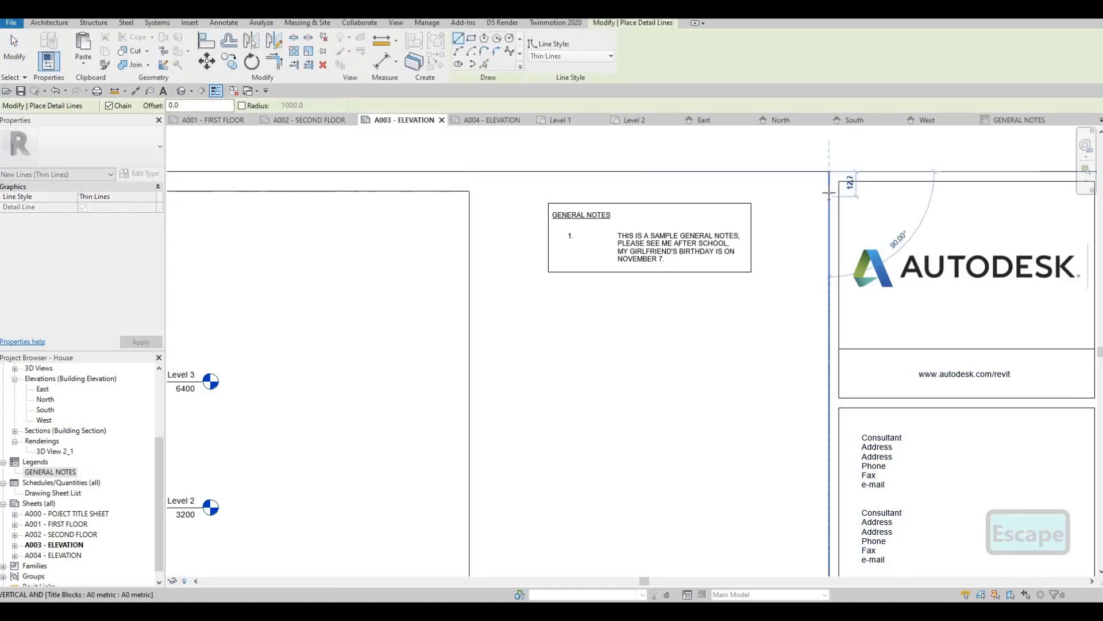
click(829, 192)
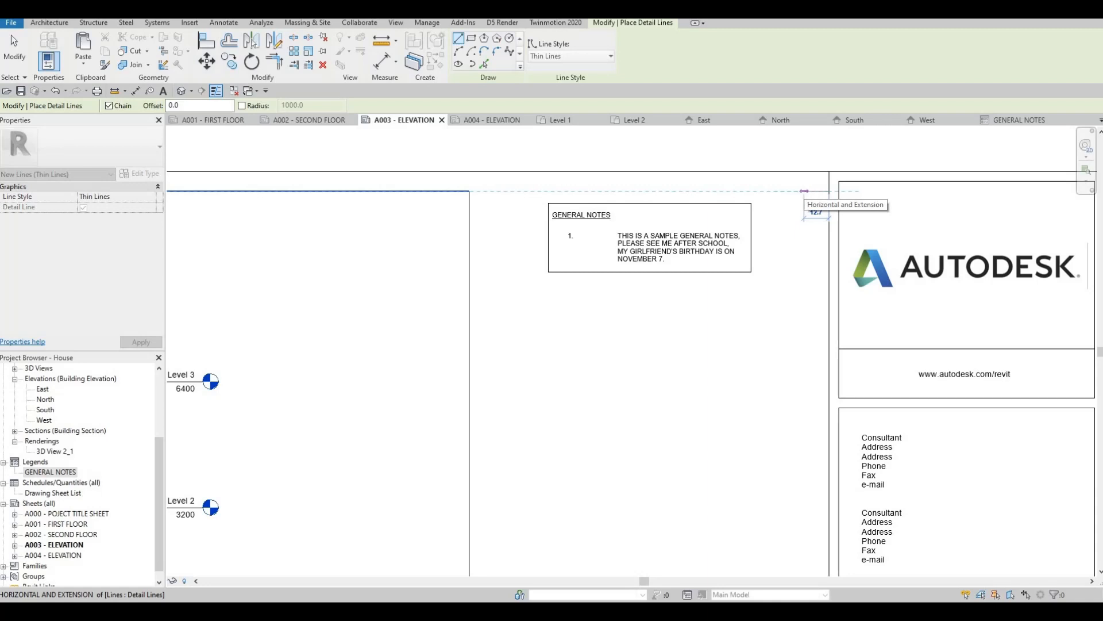
text(10)
key(Return)
key(Escape)
key(Escape)
key(Escape)
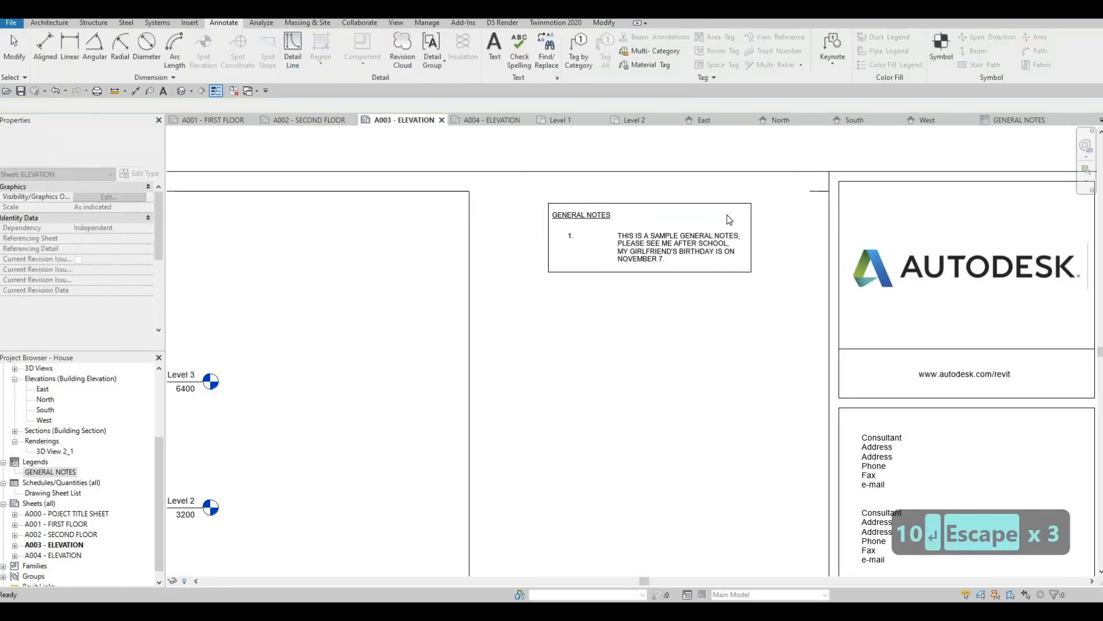
Move the GENERAL NOTES viewport so the upper corner of its frame nearest the title block meets the free end of the guide lines
click(726, 215)
key(m)
key(v)
scroll(741, 209, up, 4)
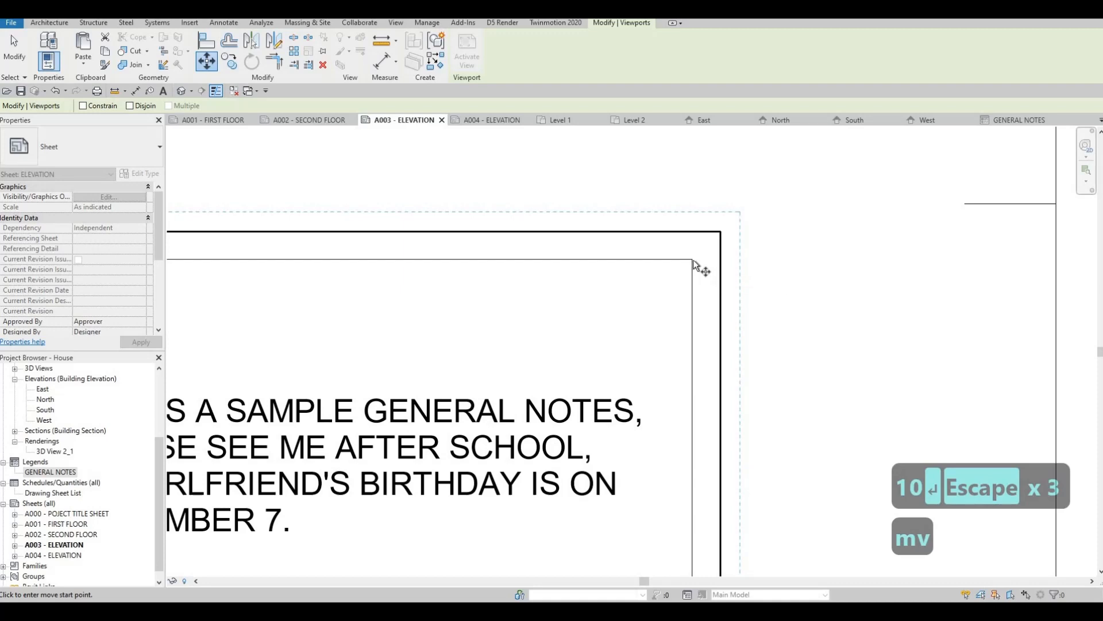
click(694, 262)
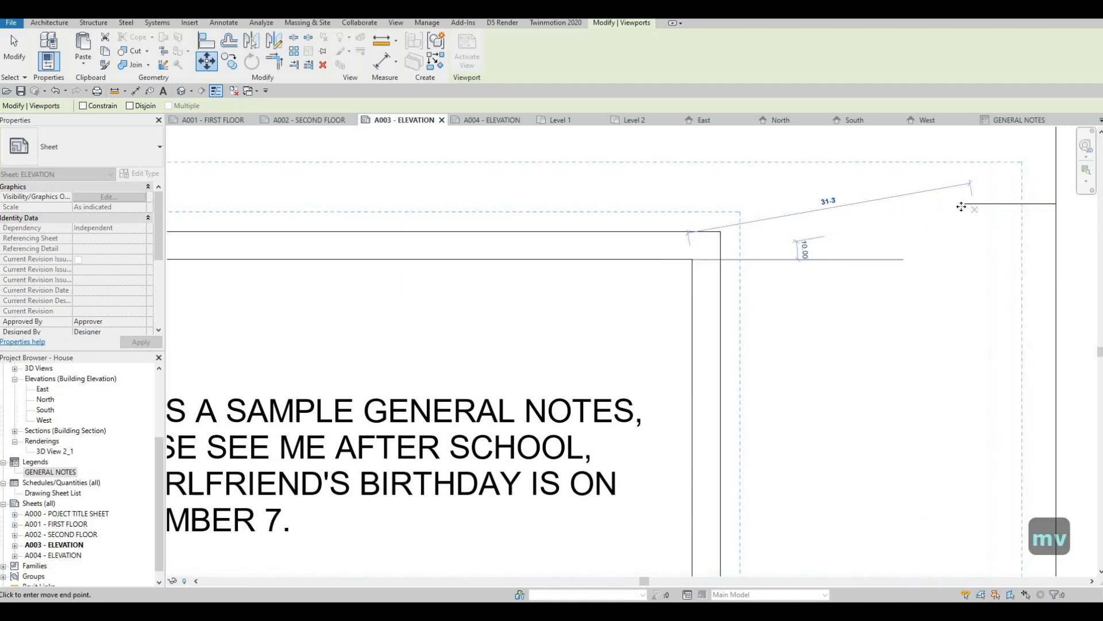
click(768, 239)
key(Escape)
key(Escape)
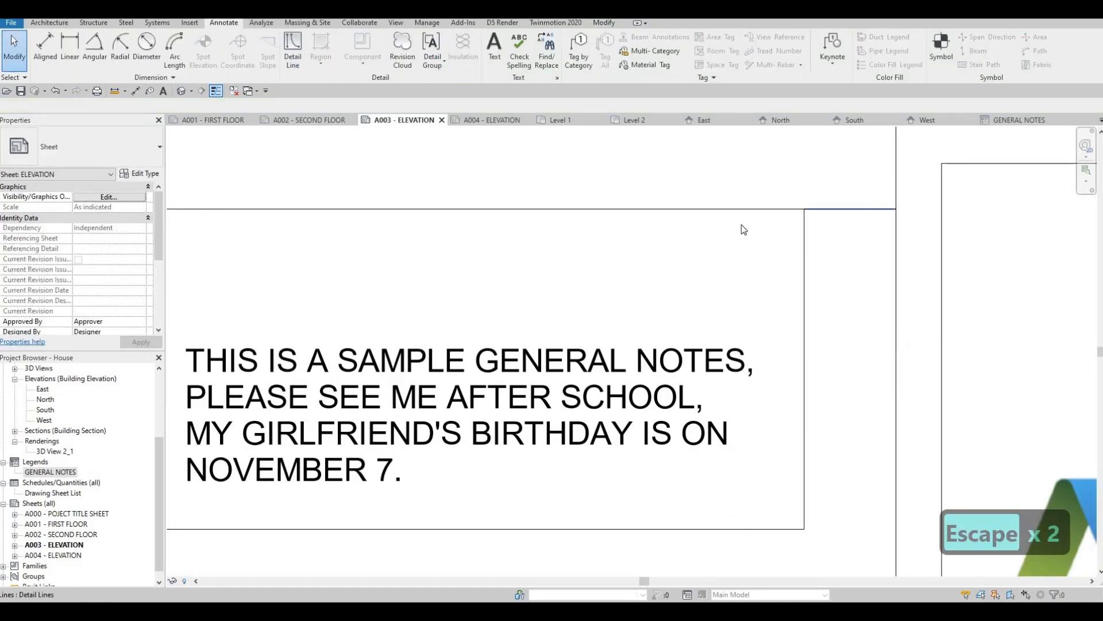
Check the legend frame's alignment at its corner and delete both 10 mm guide lines
scroll(819, 208, up, 6)
scroll(765, 227, down, 6)
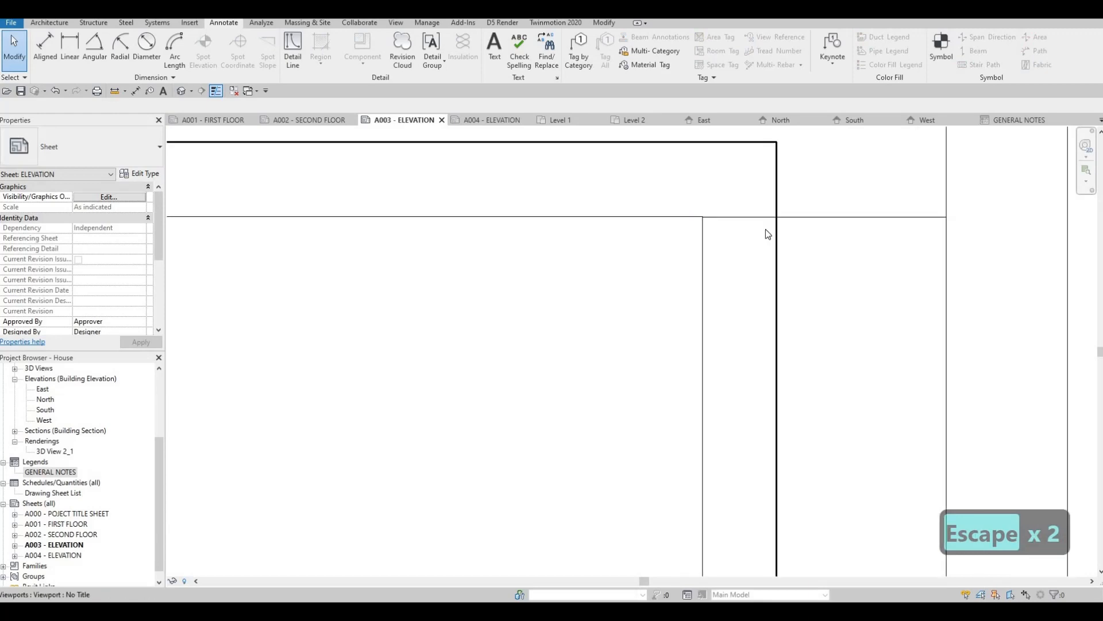
key(Escape)
key(Escape)
key(Tab)
click(783, 221)
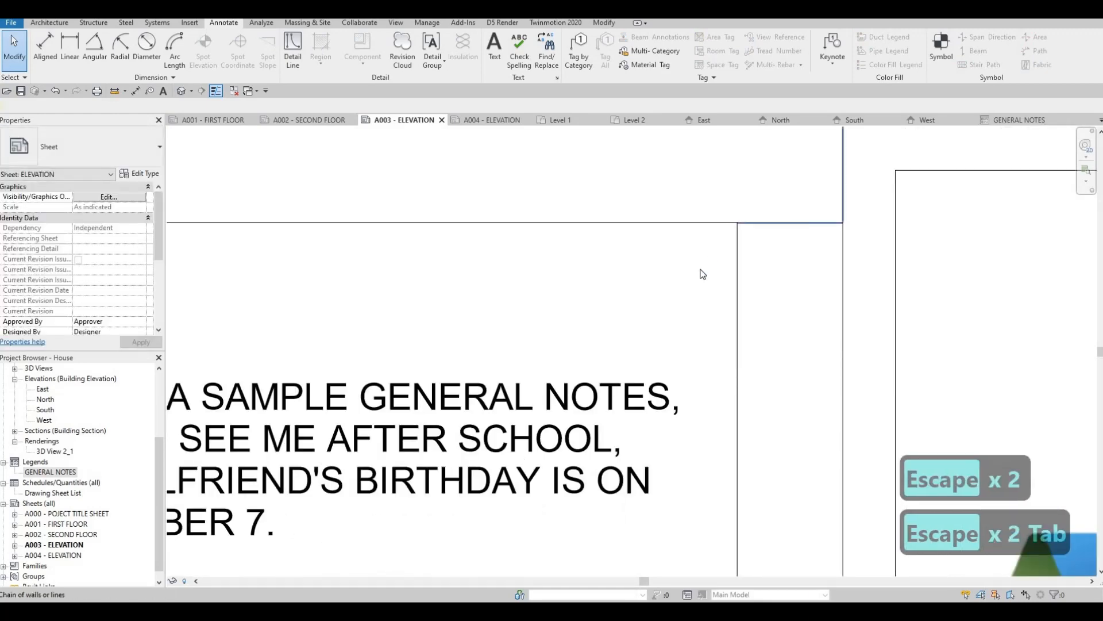
scroll(699, 269, up, 1)
scroll(736, 288, down, 2)
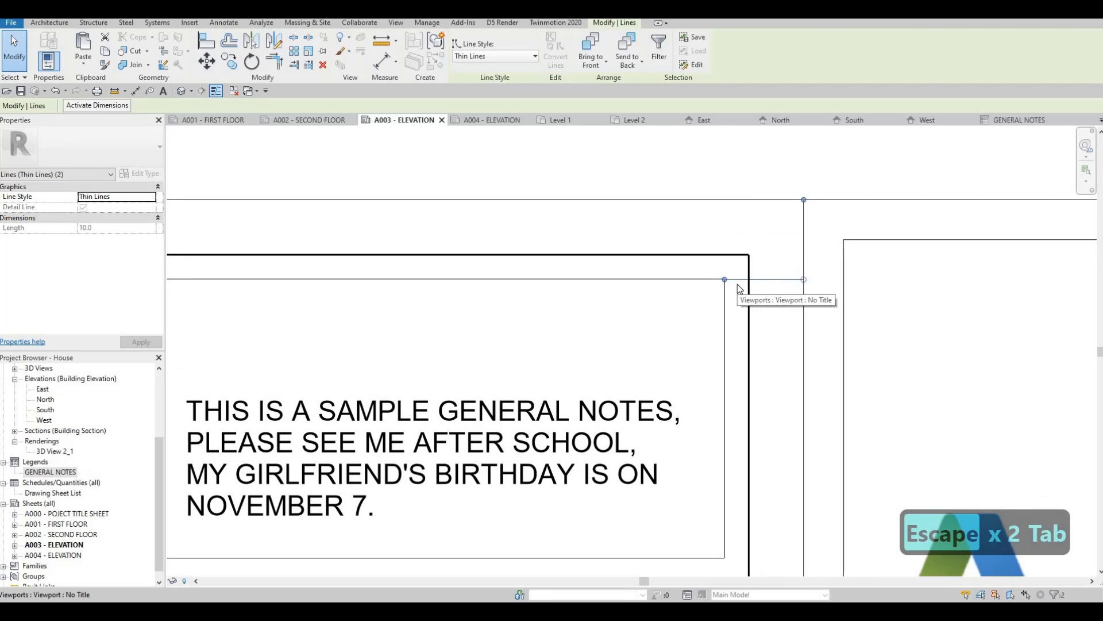
key(Delete)
key(Escape)
scroll(713, 308, down, 4)
key(Escape)
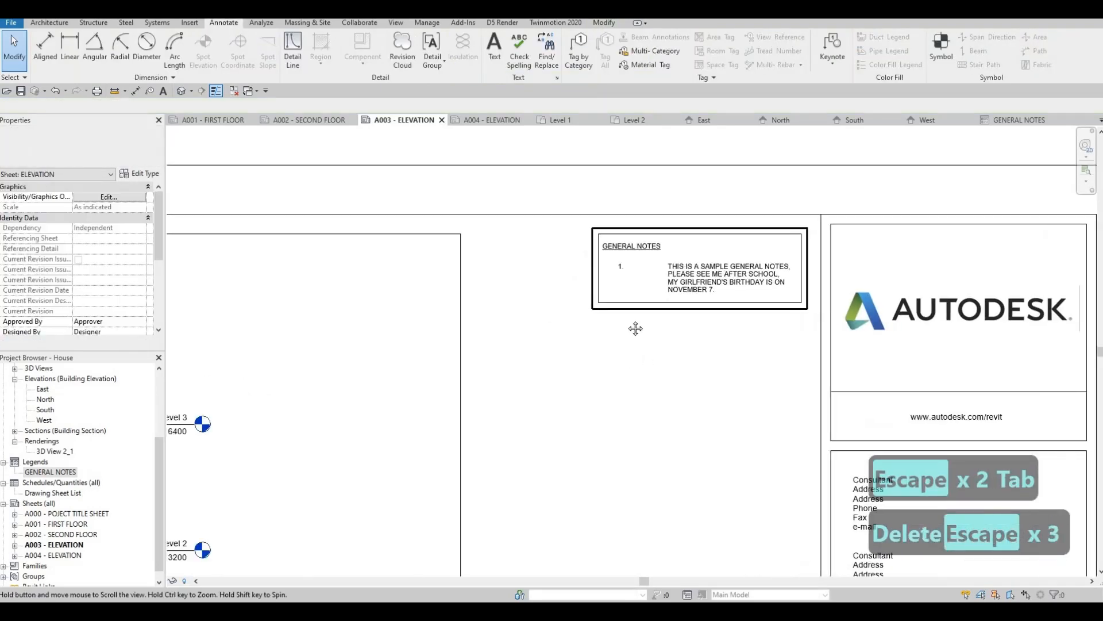
scroll(707, 246, down, 2)
scroll(632, 265, up, 4)
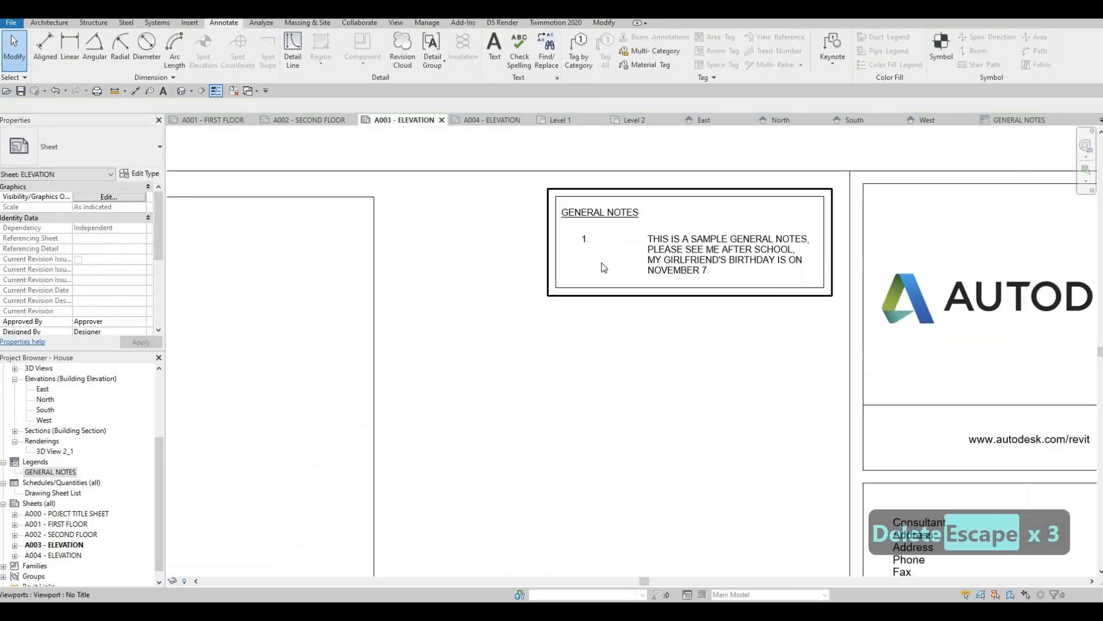
middle_drag(600, 270, 568, 274)
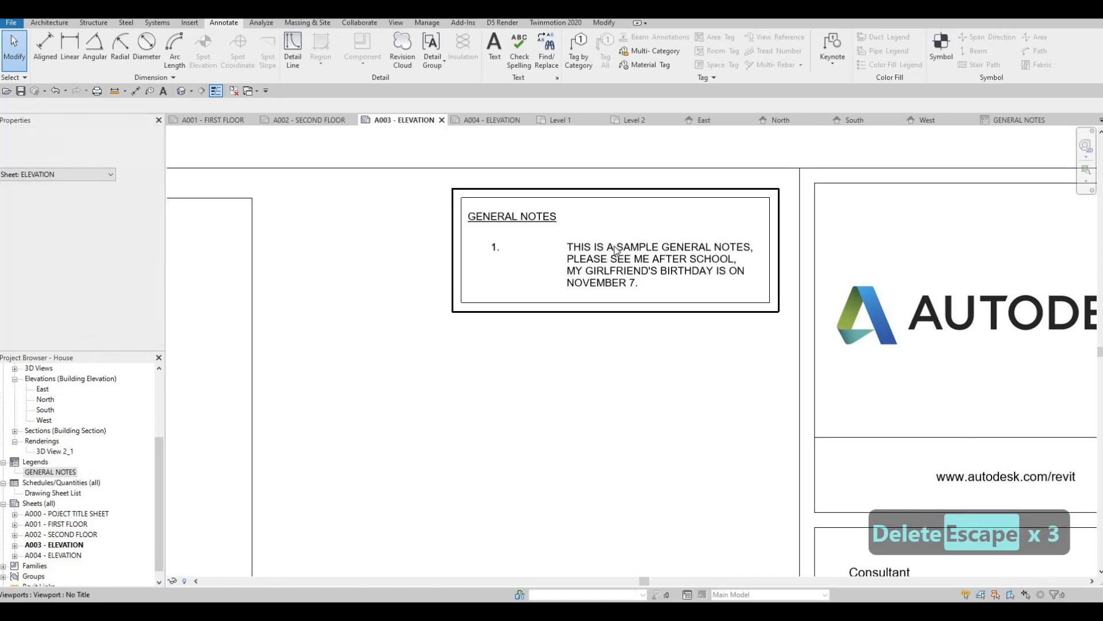
scroll(609, 267, down, 1)
scroll(629, 239, down, 2)
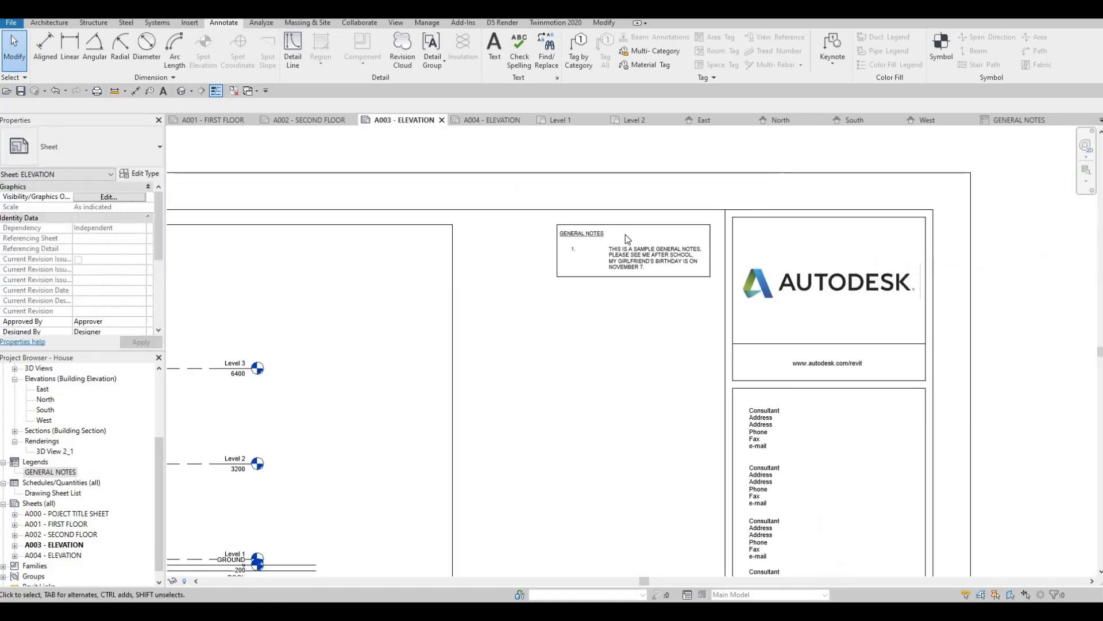
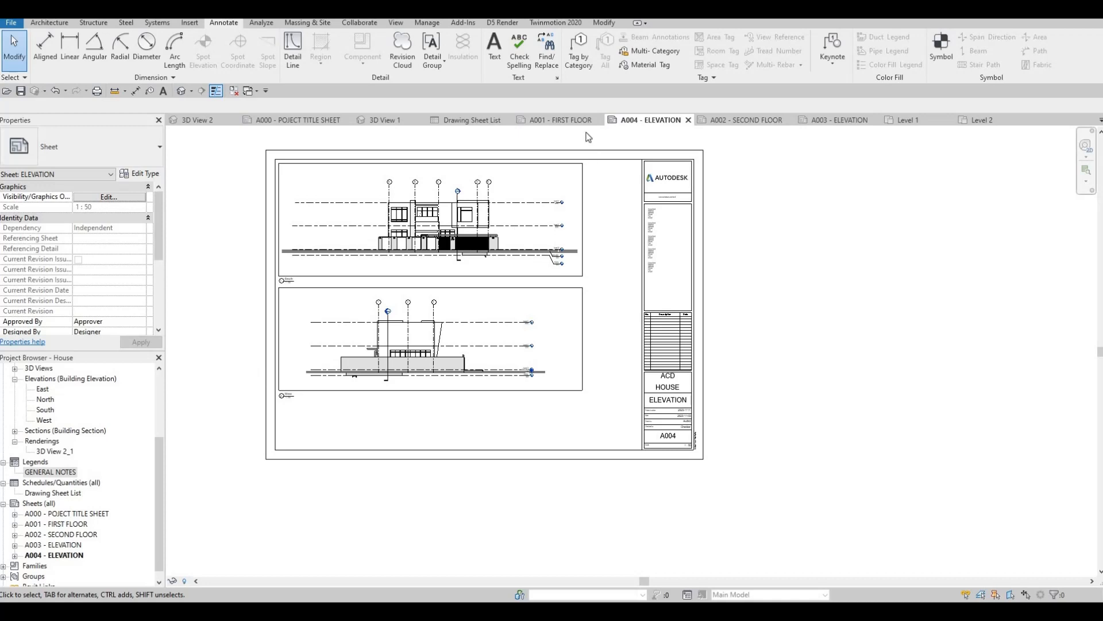
Copy the untitled GENERAL NOTES viewport from sheet A003 to the clipboard
click(548, 119)
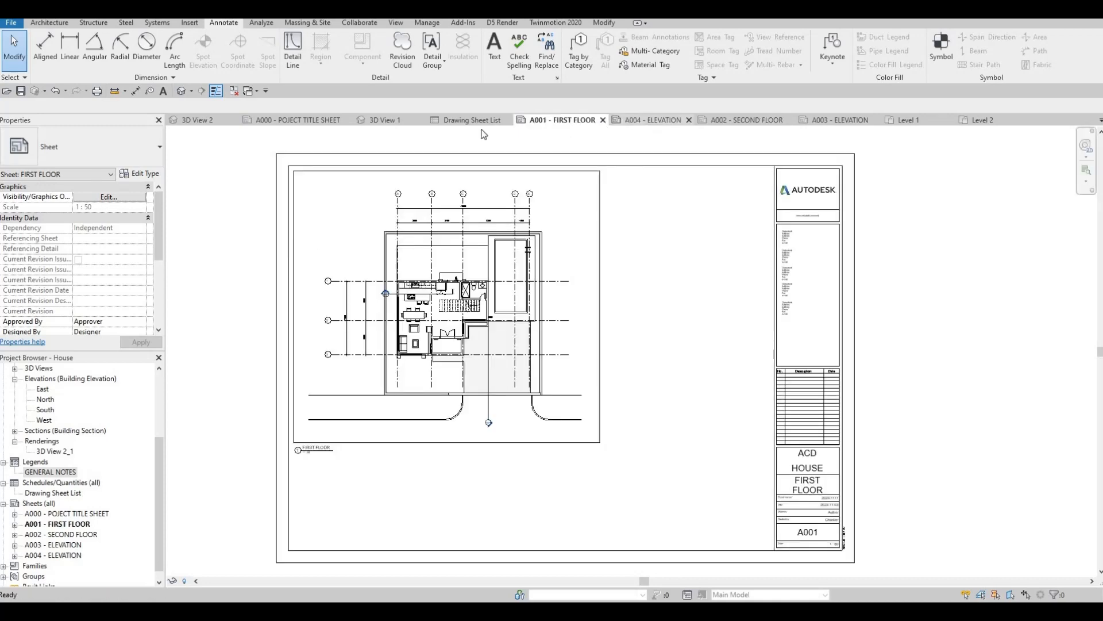
click(652, 119)
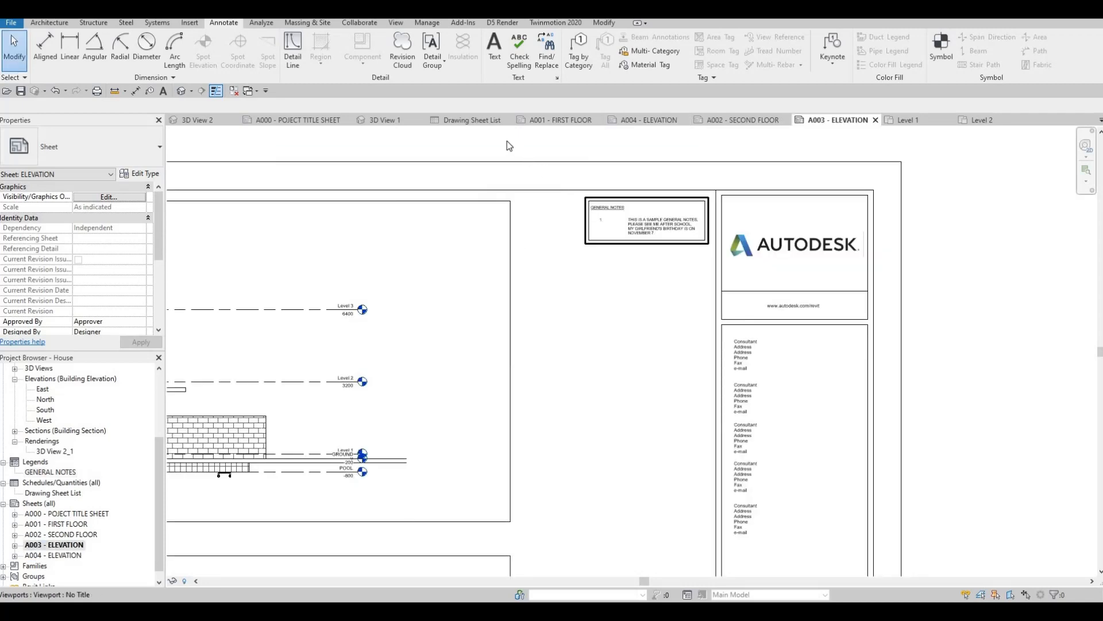
key(Escape)
drag(505, 140, 711, 278)
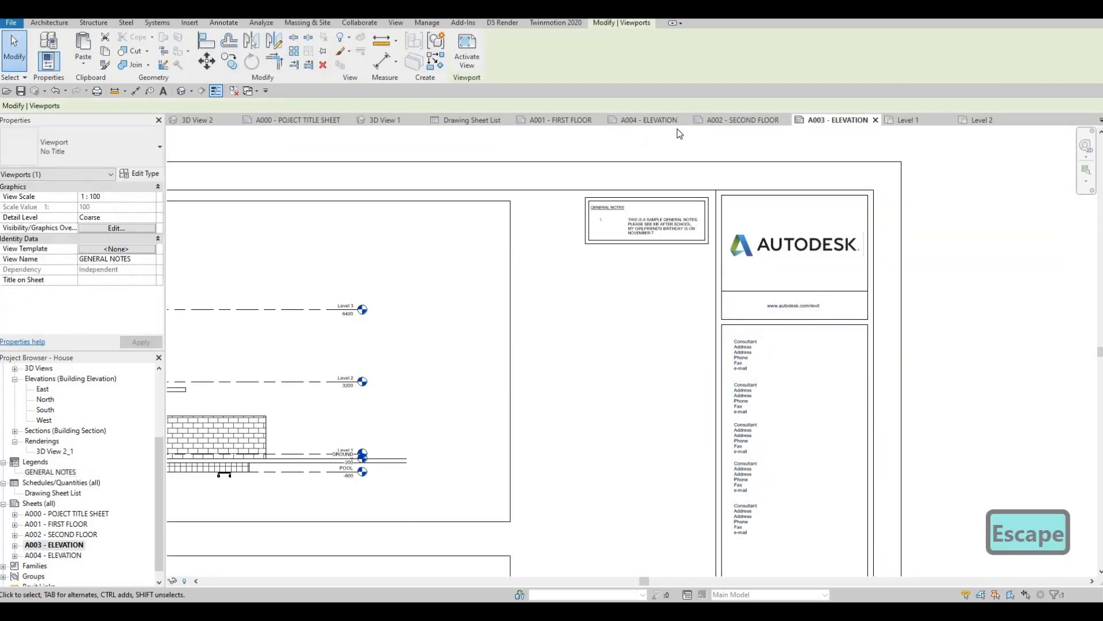
key(ctrl+c)
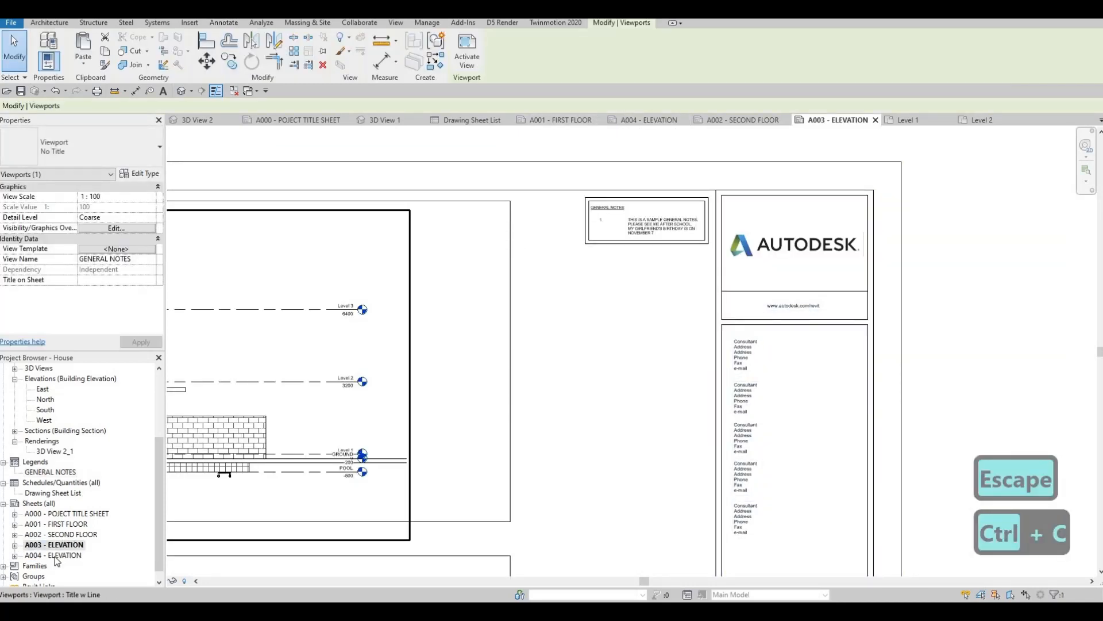
Paste the copied GENERAL NOTES viewport onto sheet A004 in the upper area beside the title block
click(649, 120)
key(ctrl+v)
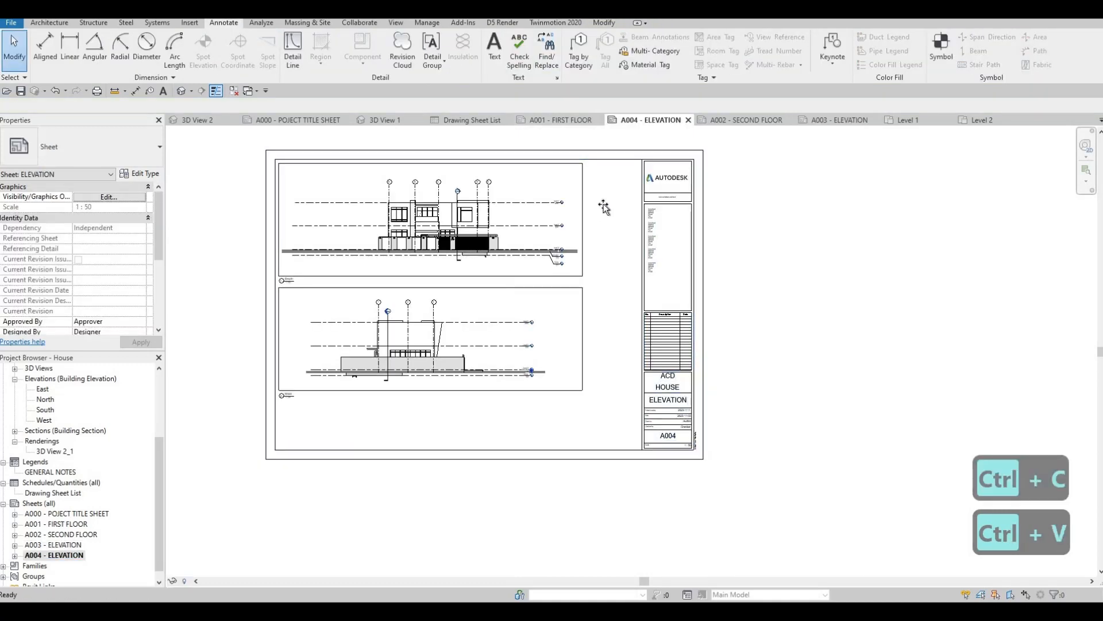
scroll(540, 237, up, 2)
scroll(540, 237, up, 3)
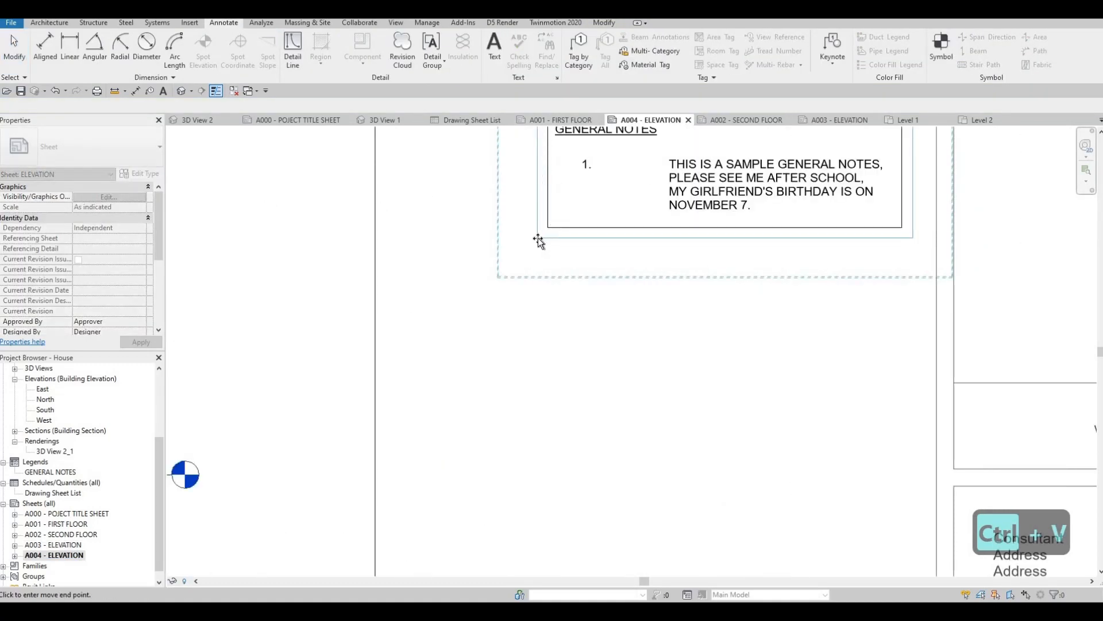
click(543, 240)
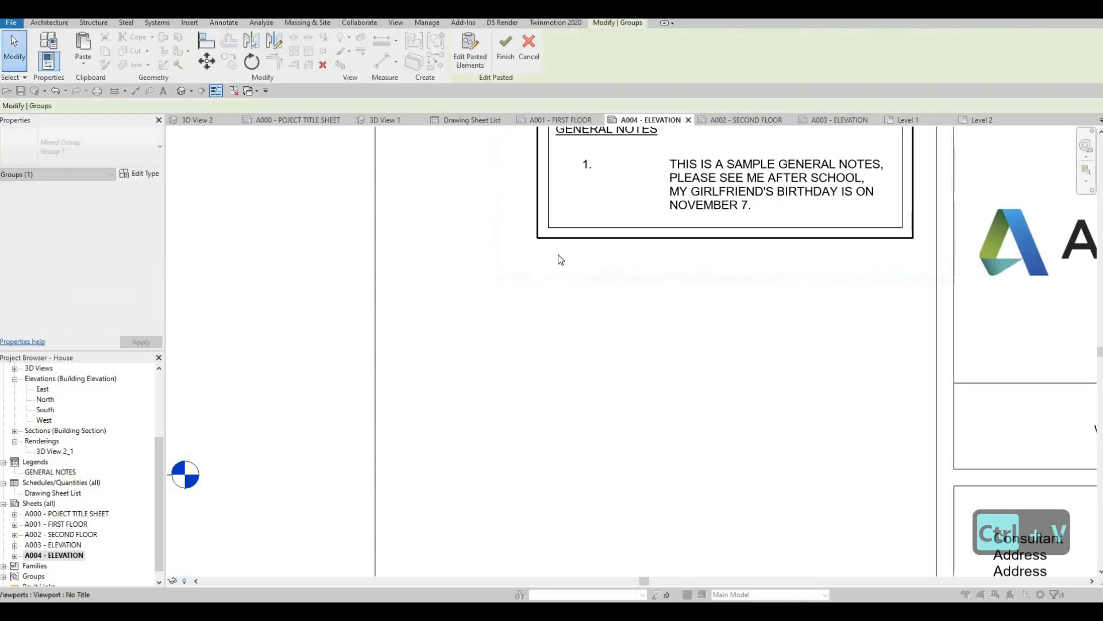
scroll(549, 230, down, 1)
key(Escape)
key(Escape)
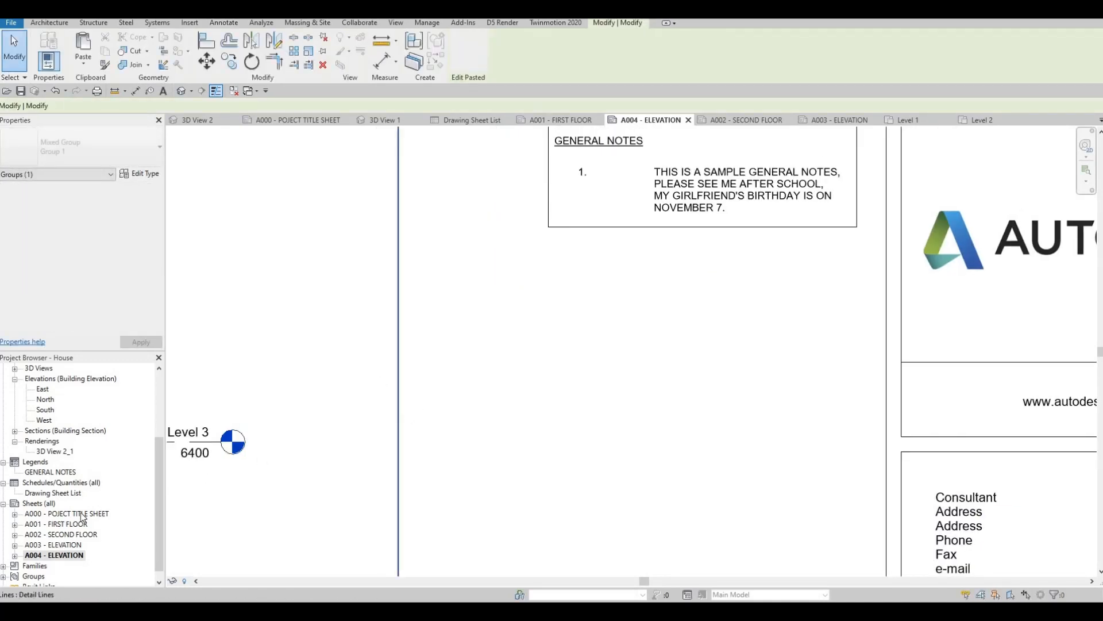
Open the GENERAL NOTES legend and start an indented item 2. one blank line below the first note
double_click(50, 472)
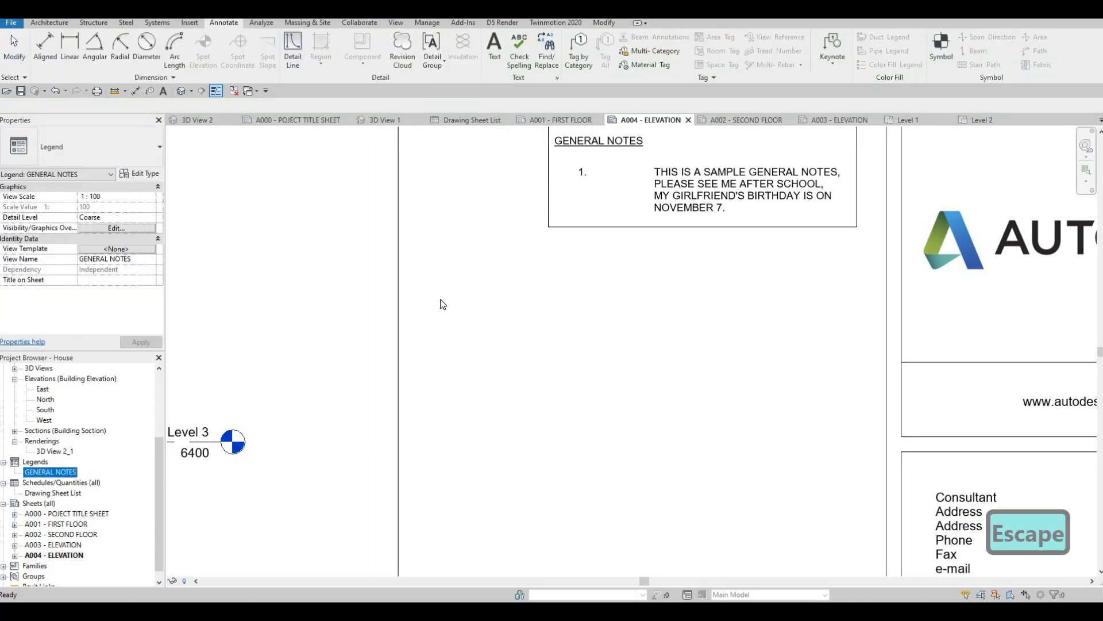
click(439, 284)
click(432, 284)
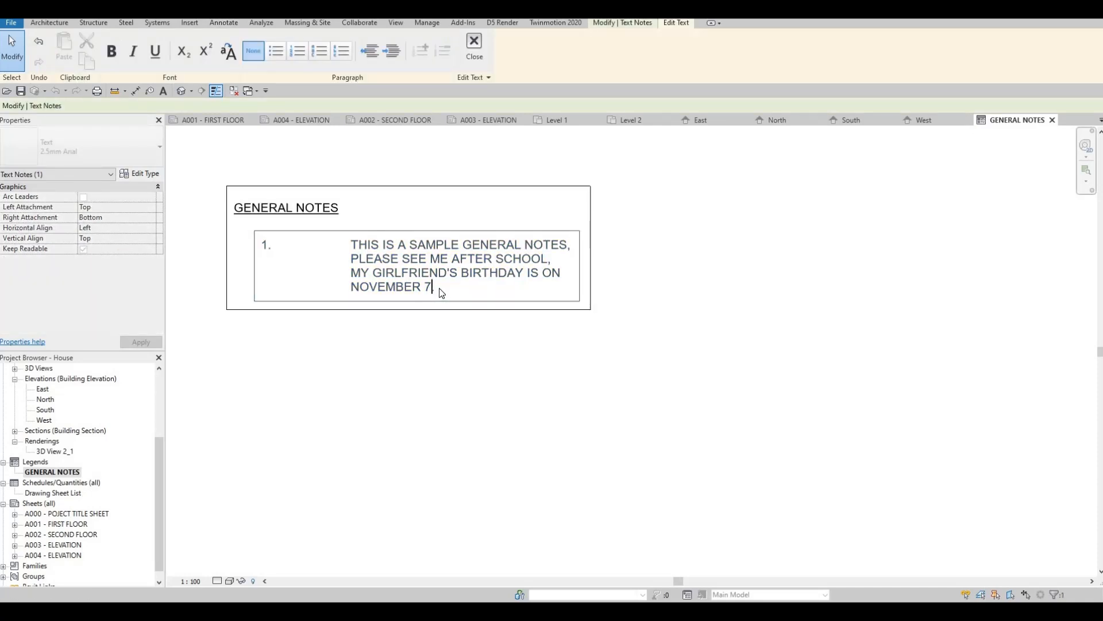
key(Return)
key(Return)
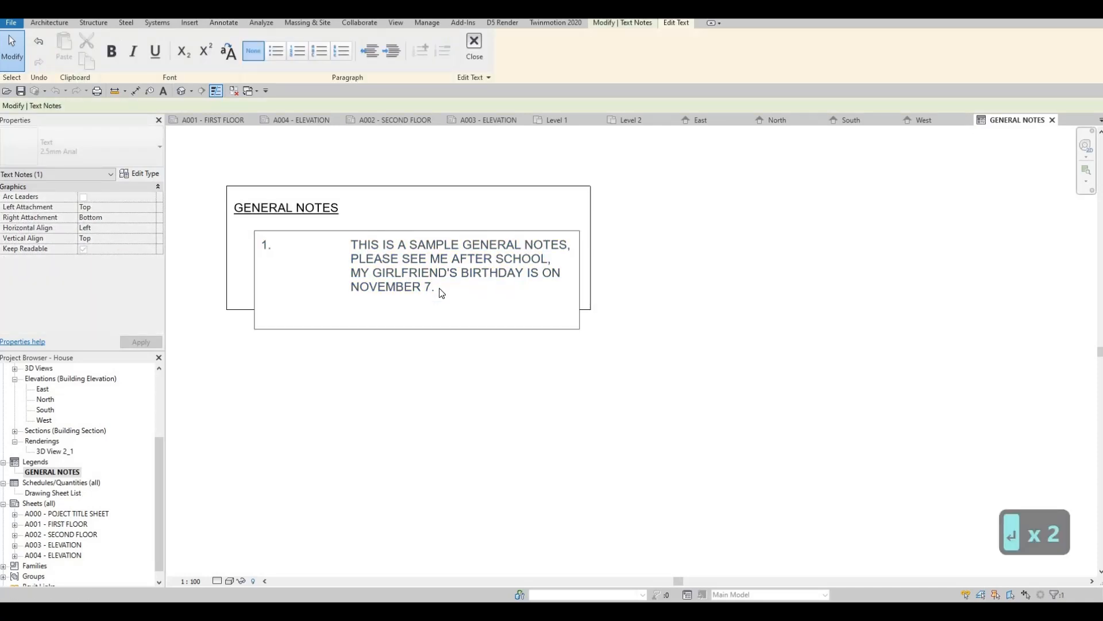
text(2)
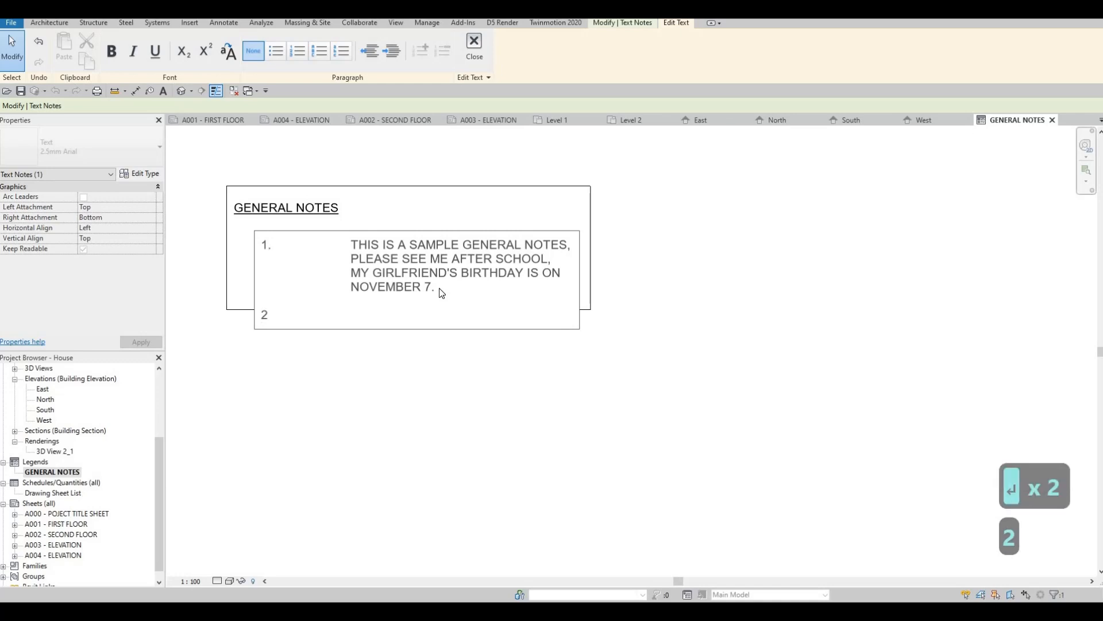
text(.)
key(Tab)
key(Tab)
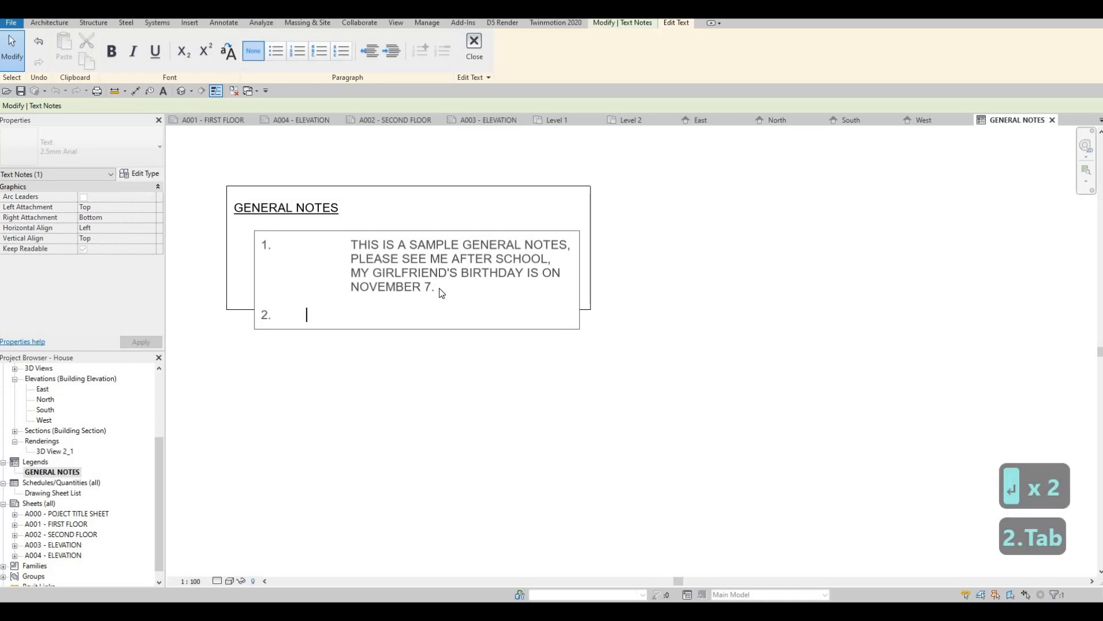
Write item 2 as "IF YOU ADD ANOTHER GEN NOTES, IT WILL ALSO APPEAR ON THE OTHER SHEETS."
text(IF YOU )
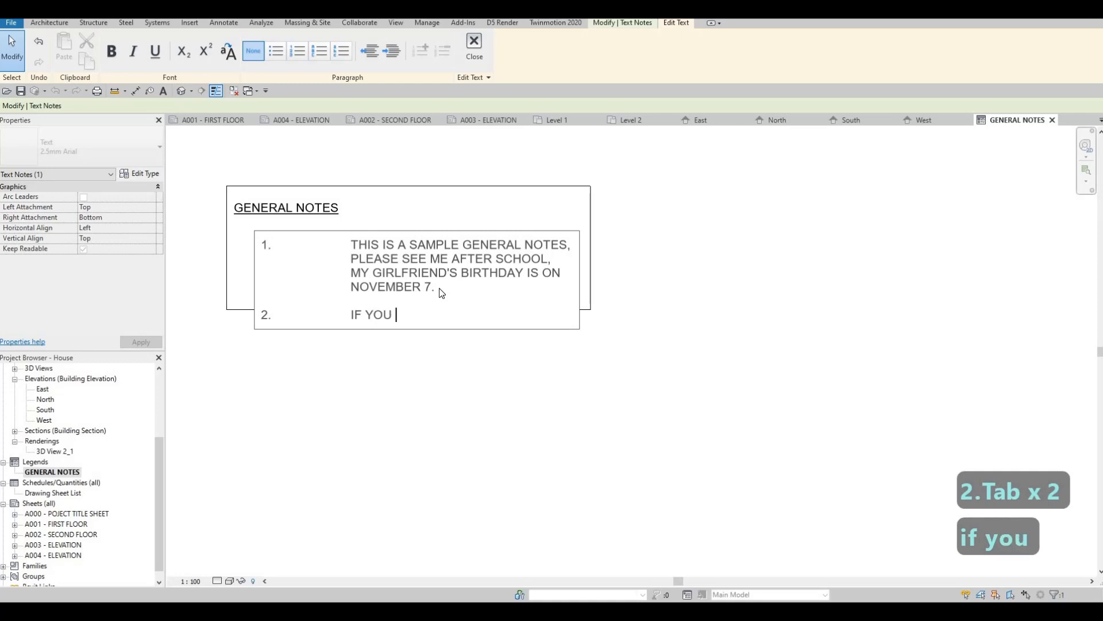
text(ADD ANOTHER)
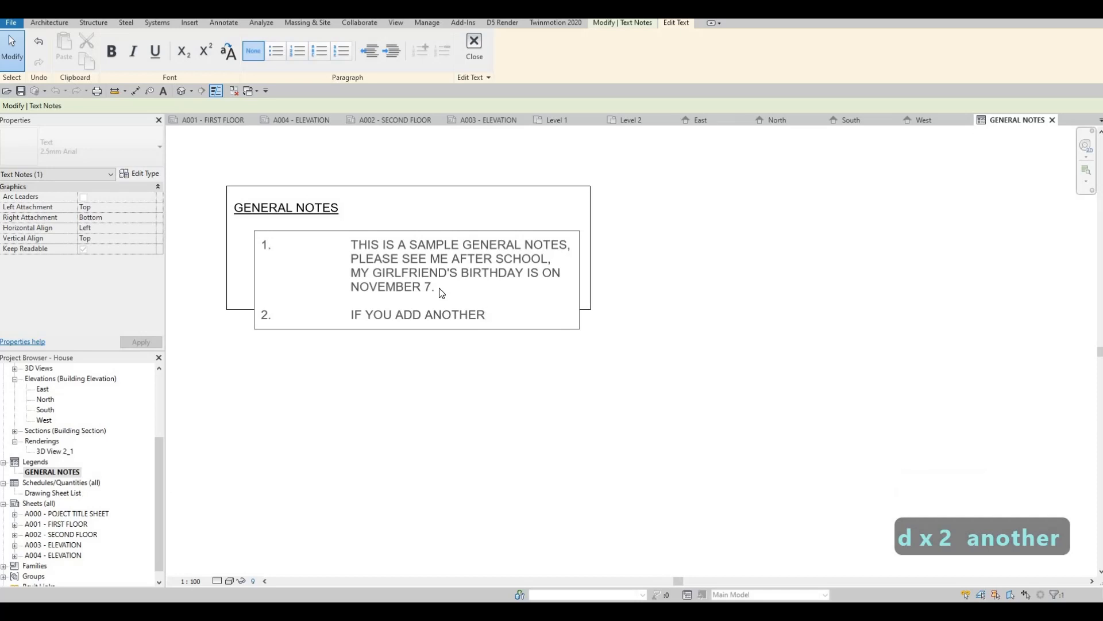
text( GEN N)
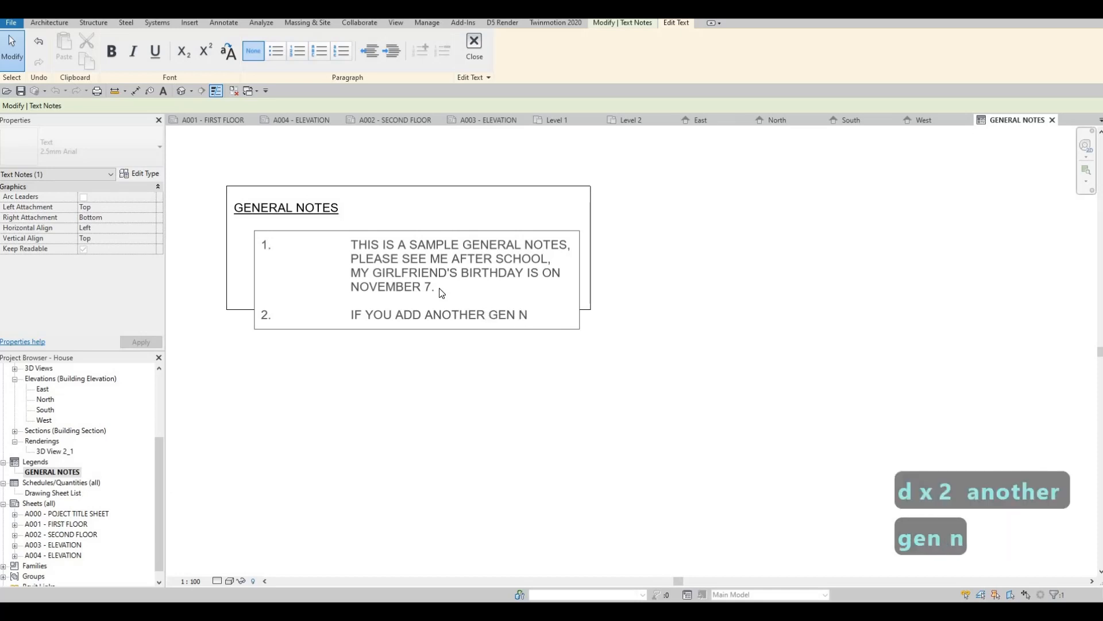
text(OTES, I)
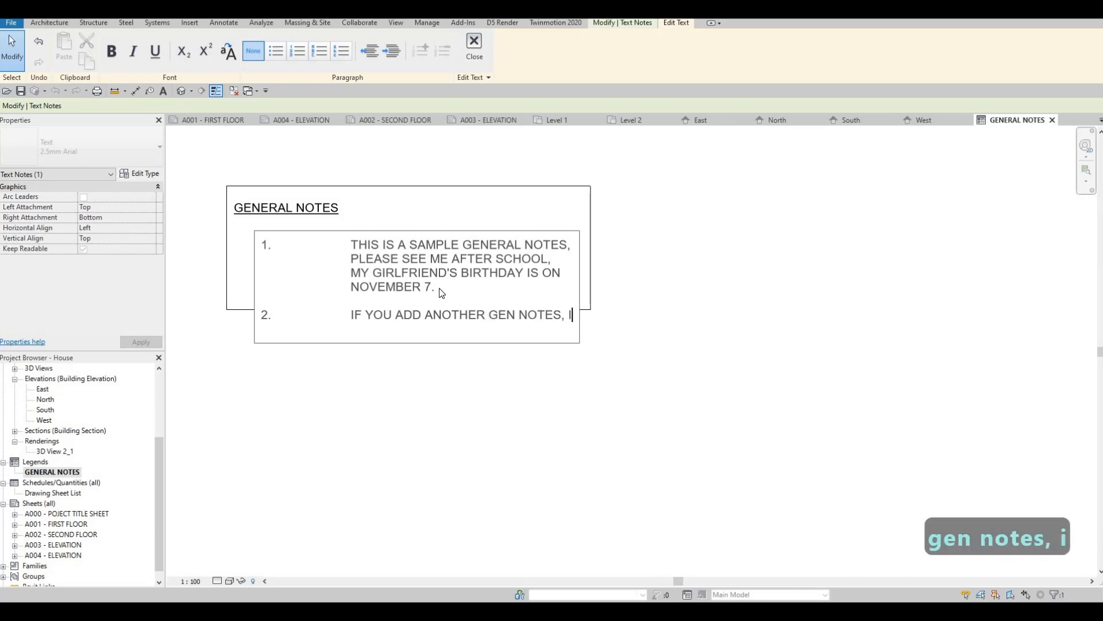
text(T WILL ALSO APP)
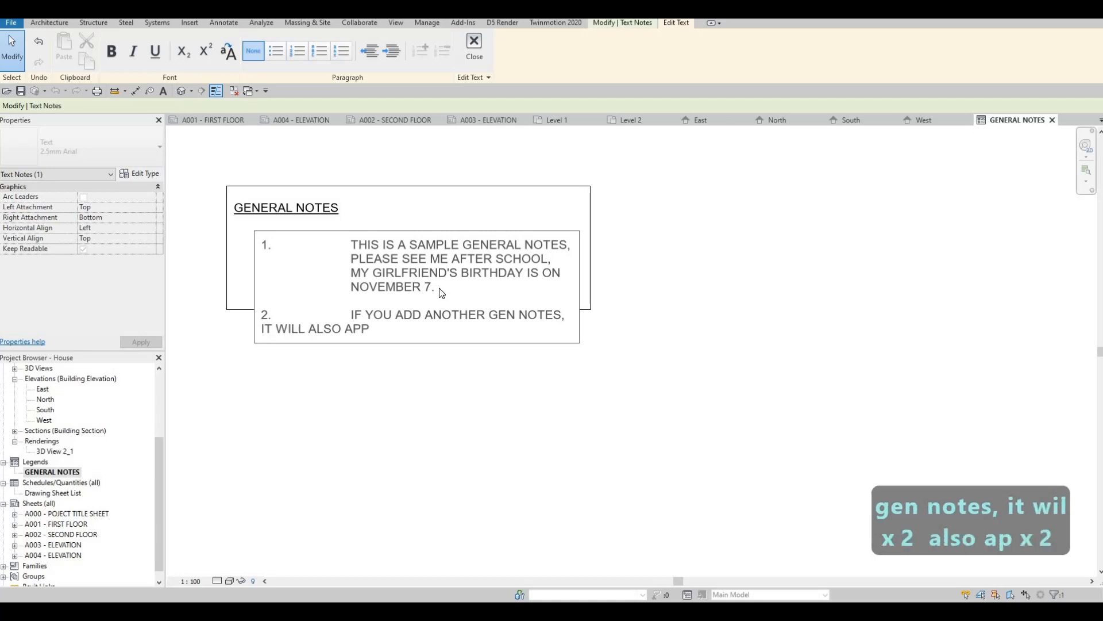
text(EAR )
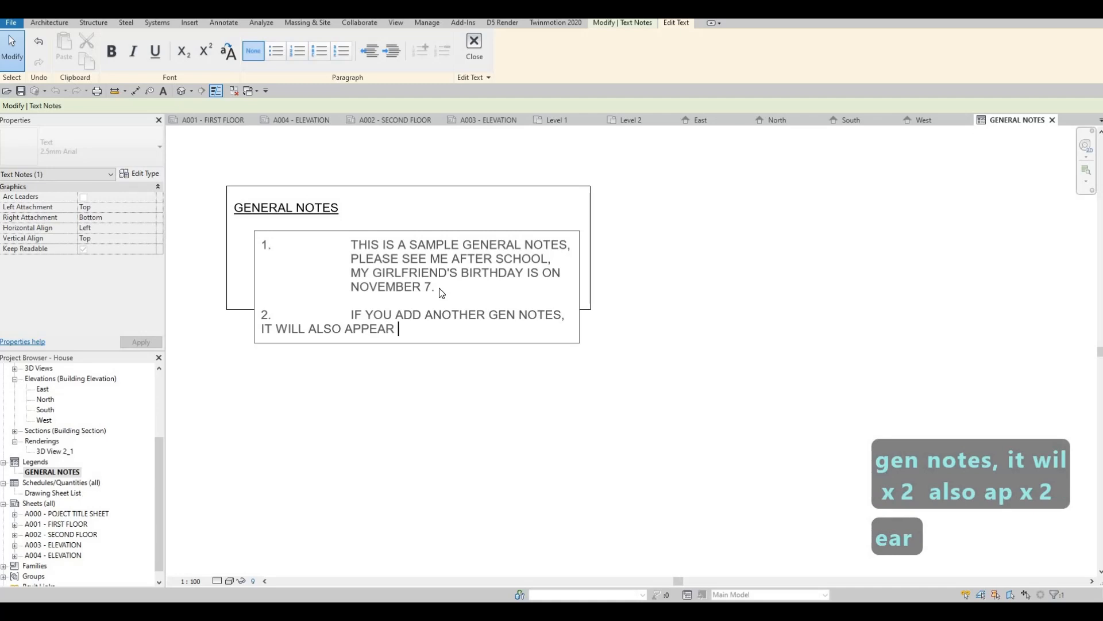
text(ON THE OTEHR)
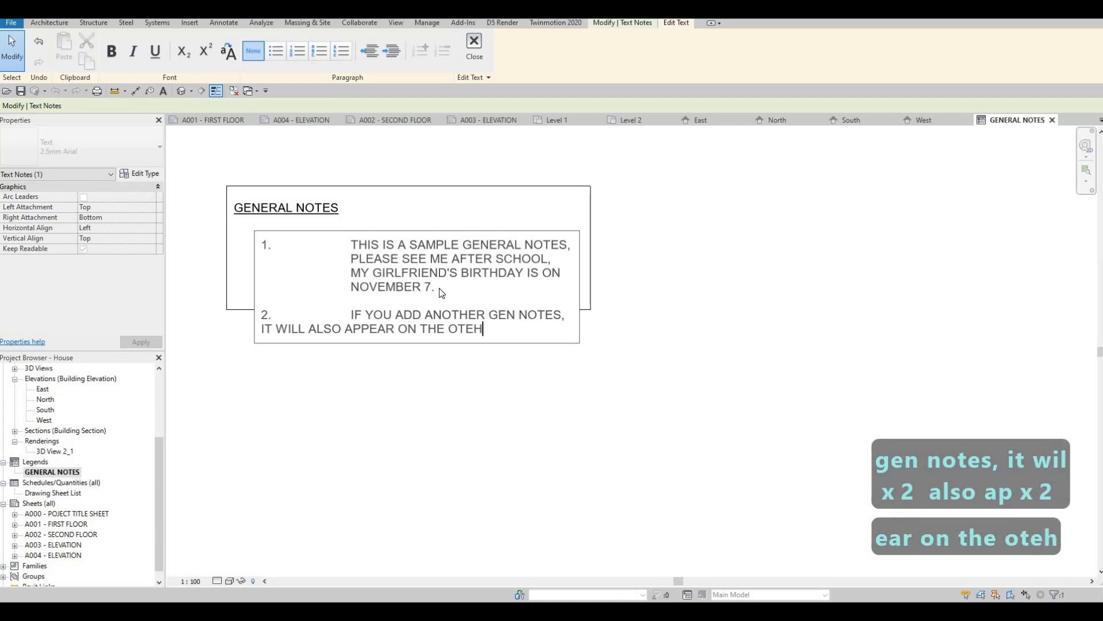
key(BackSpace)
key(BackSpace)
key(BackSpace)
key(BackSpace)
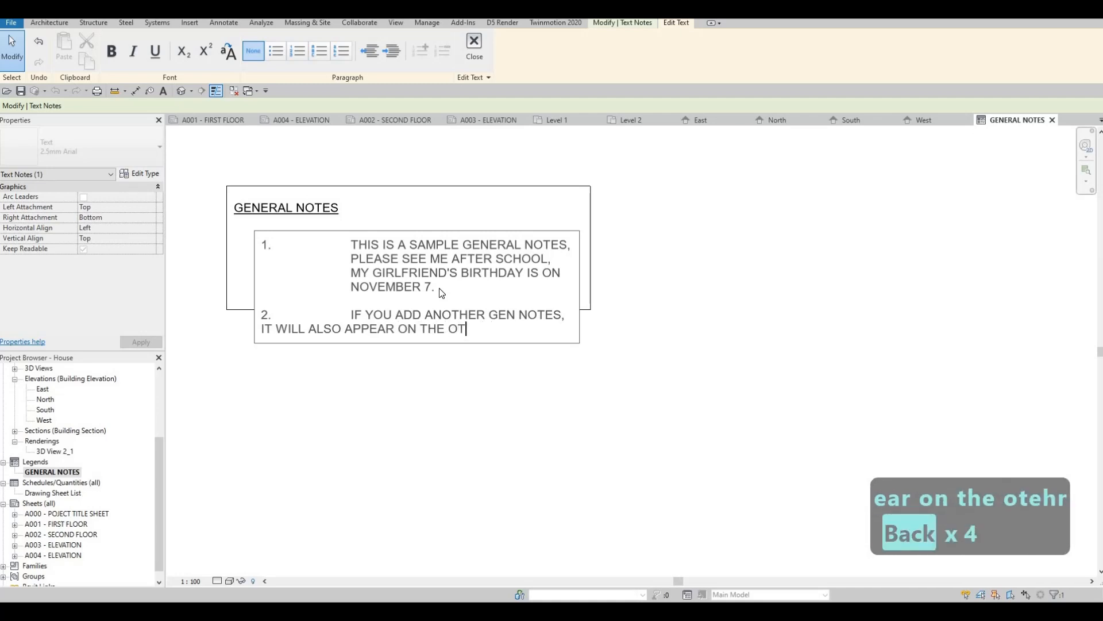
text(HER SHEETS)
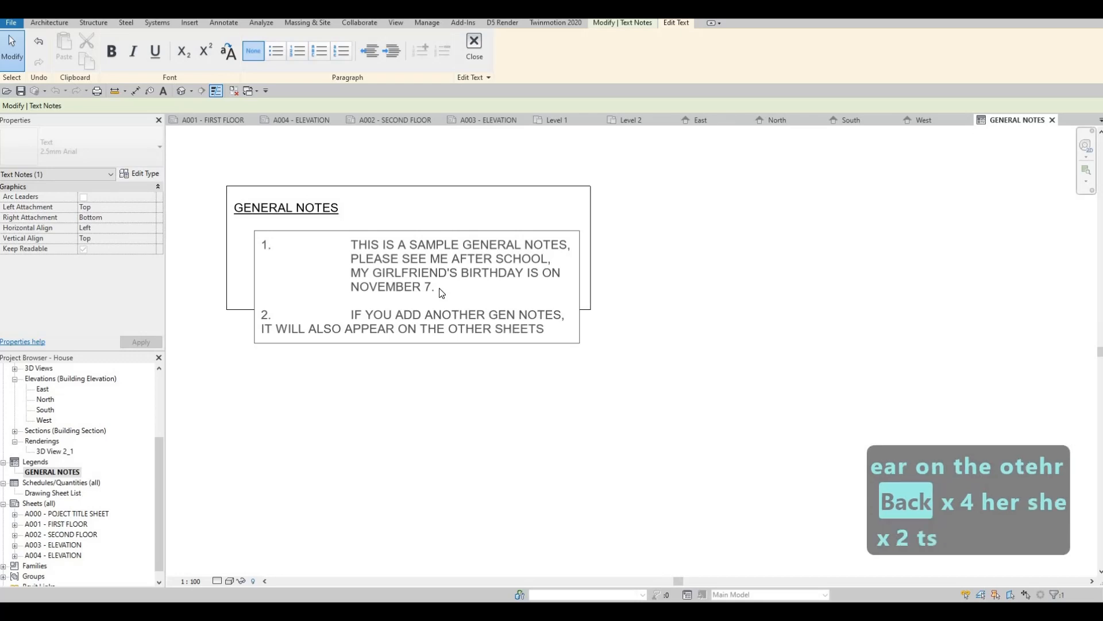
text(.)
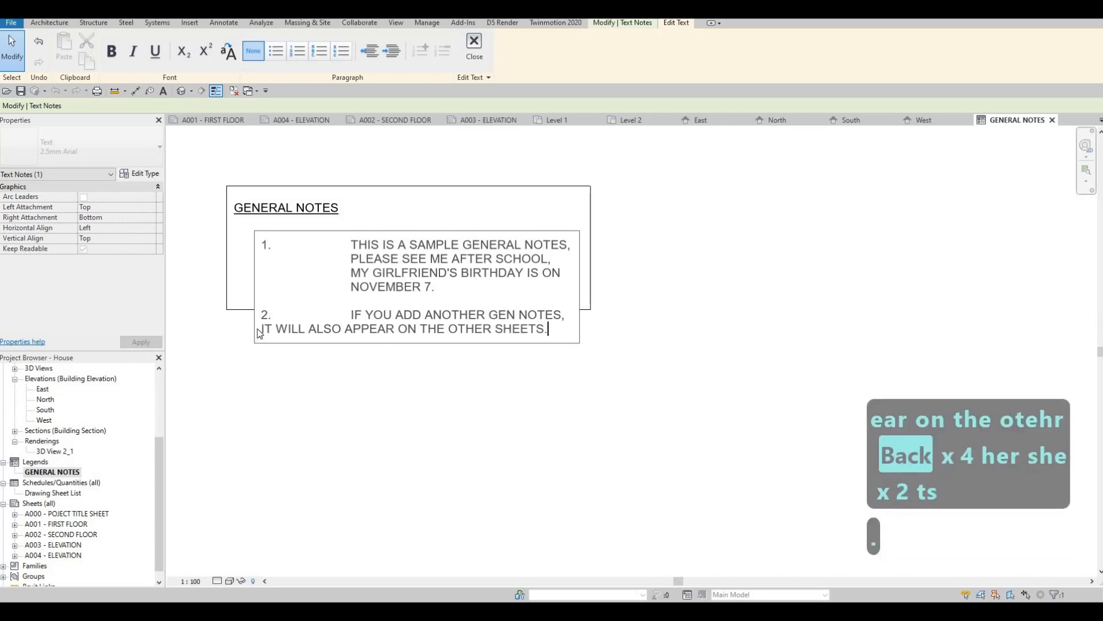
Indent the wrapped lines of note 2 to align with its first line, and lower the frame's bottom edge to enclose the note
key(Tab)
key(Tab)
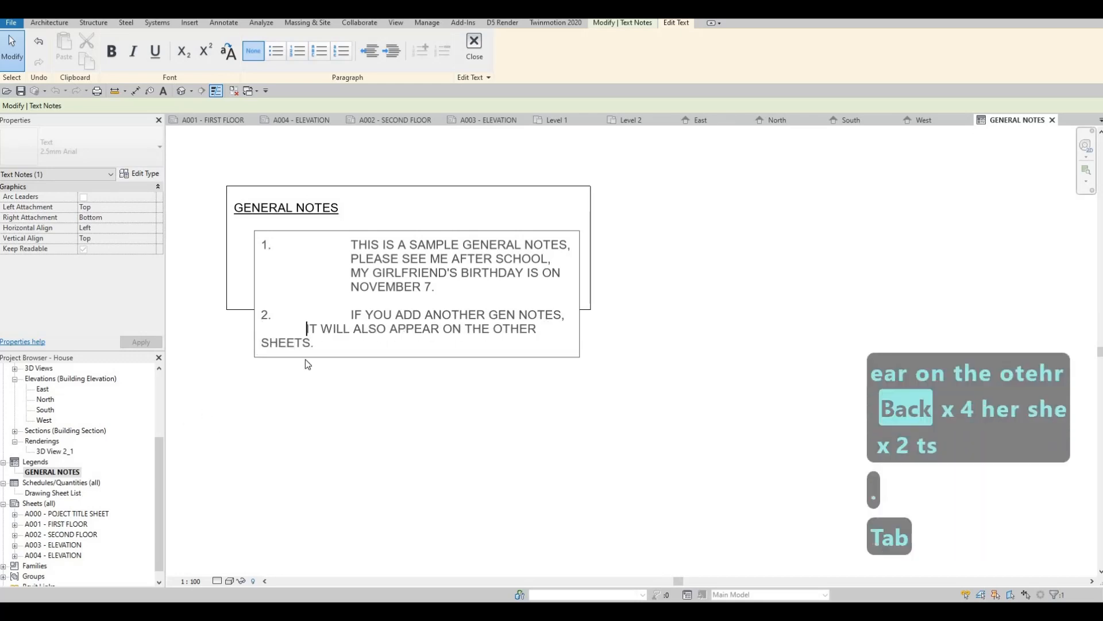
key(Tab)
key(Tab)
key(Tab)
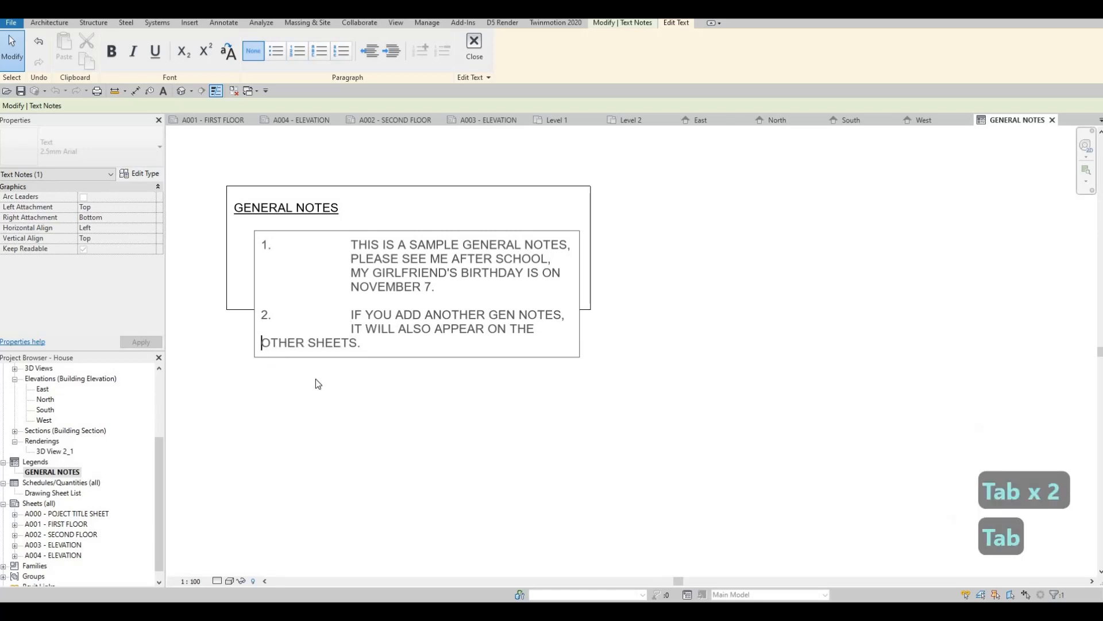
click(248, 315)
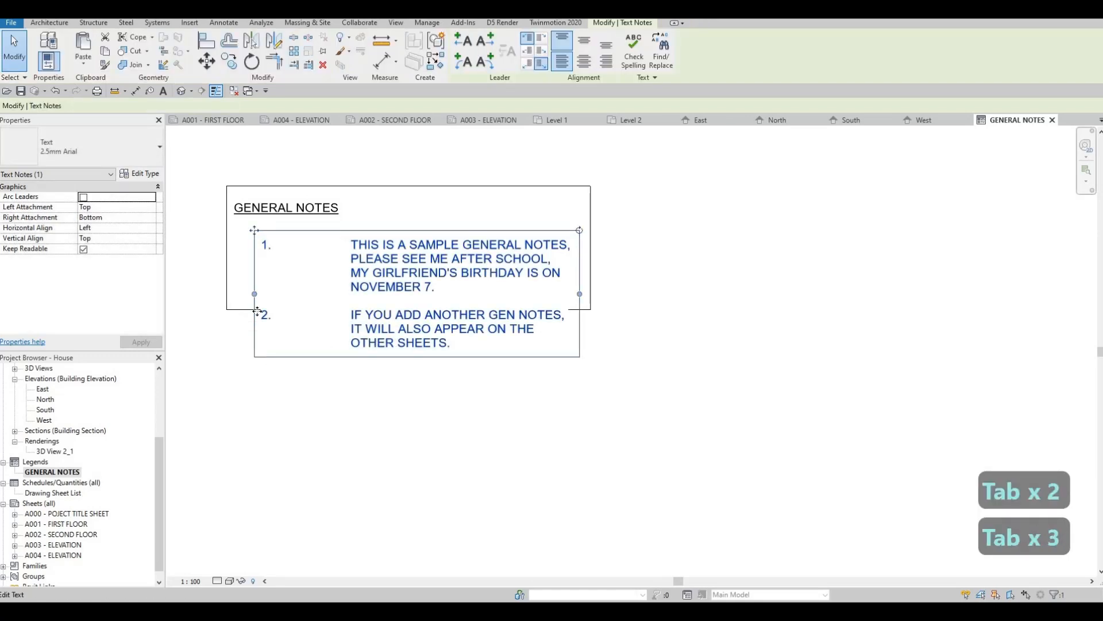
drag(248, 310, 252, 373)
key(Escape)
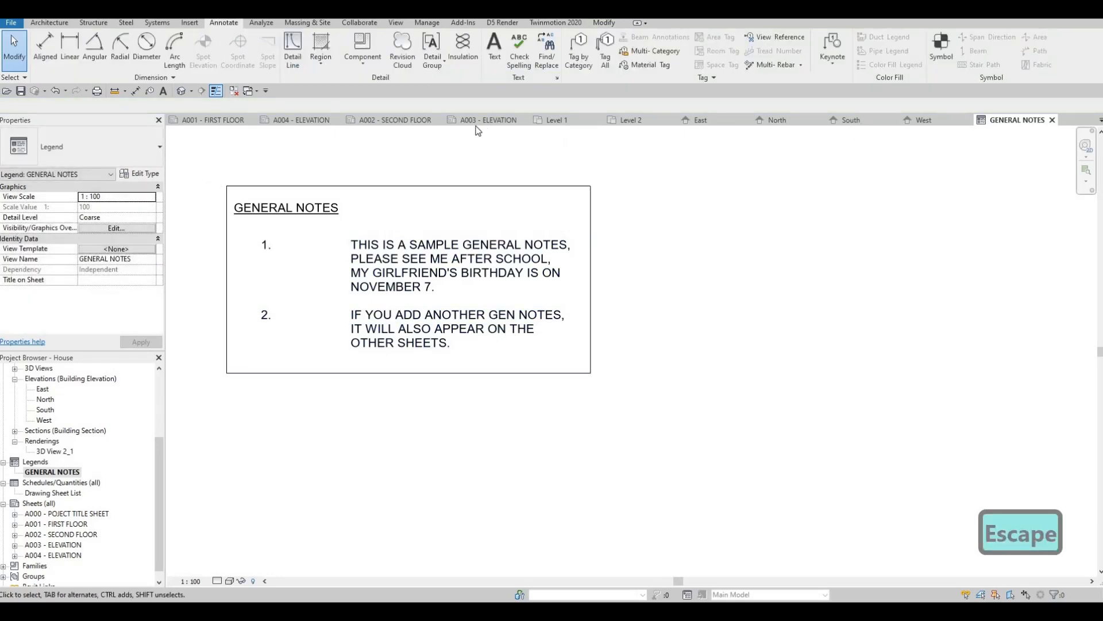
Examine the GENERAL NOTES legend on sheets A003 and A004 for the added second note and enlarged frame
double_click(60, 546)
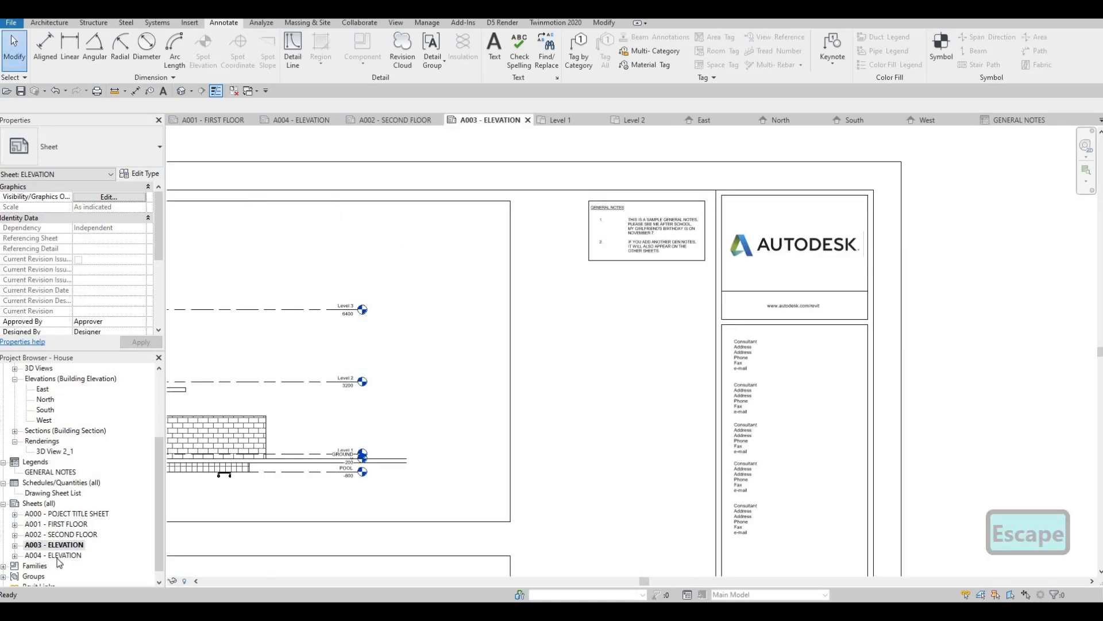
double_click(58, 555)
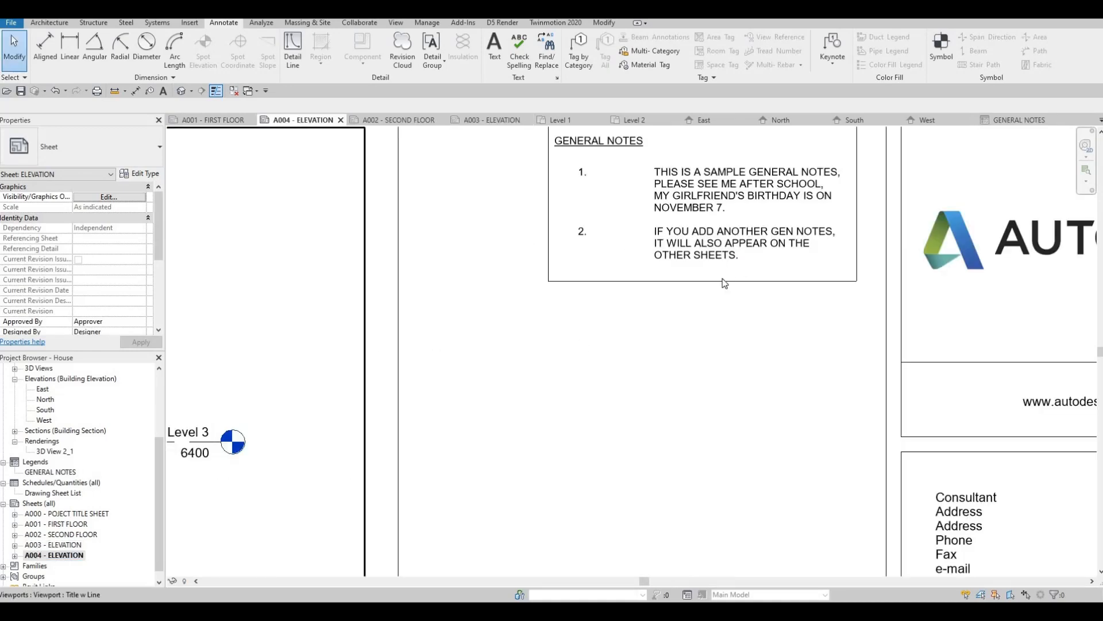
scroll(737, 267, down, 4)
scroll(715, 286, up, 8)
scroll(529, 288, down, 4)
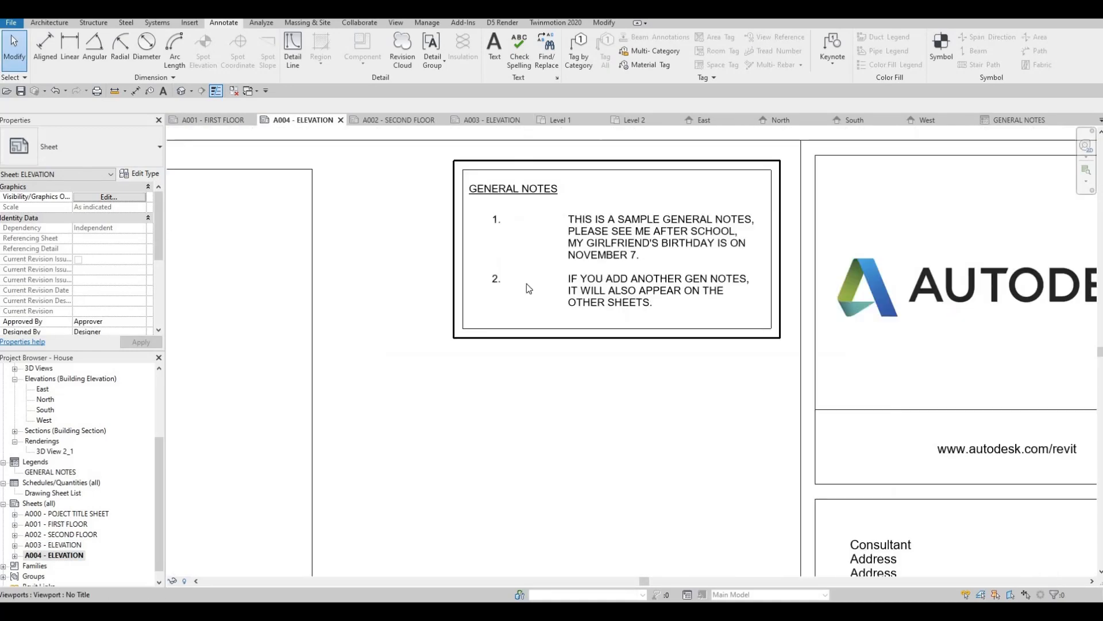
scroll(637, 242, down, 2)
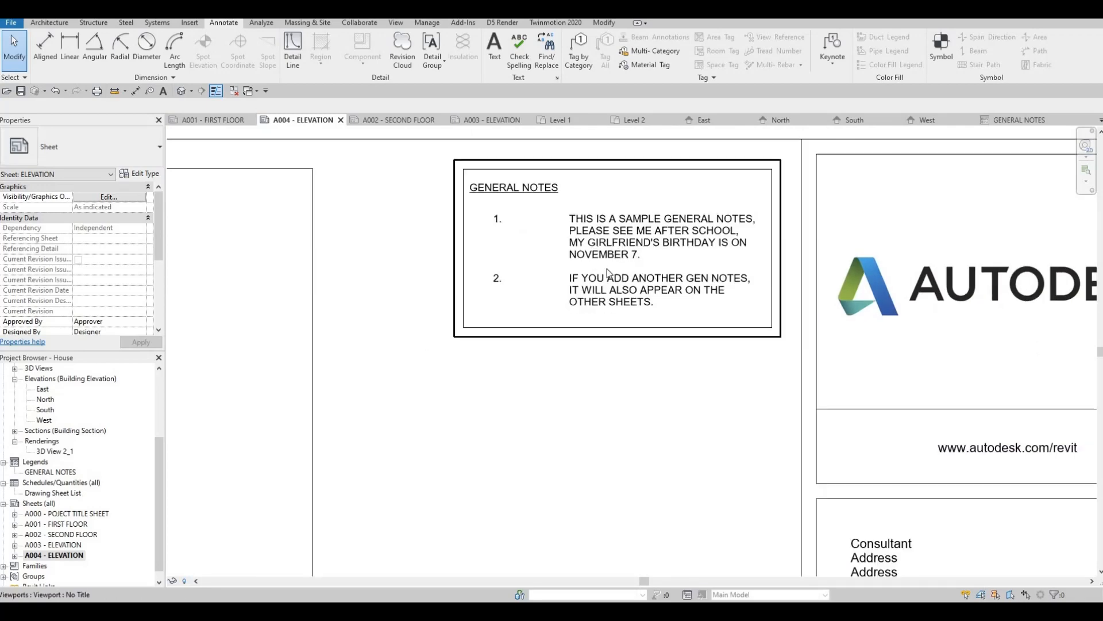
scroll(637, 242, down, 5)
scroll(505, 291, up, 2)
key(Escape)
key(Escape)
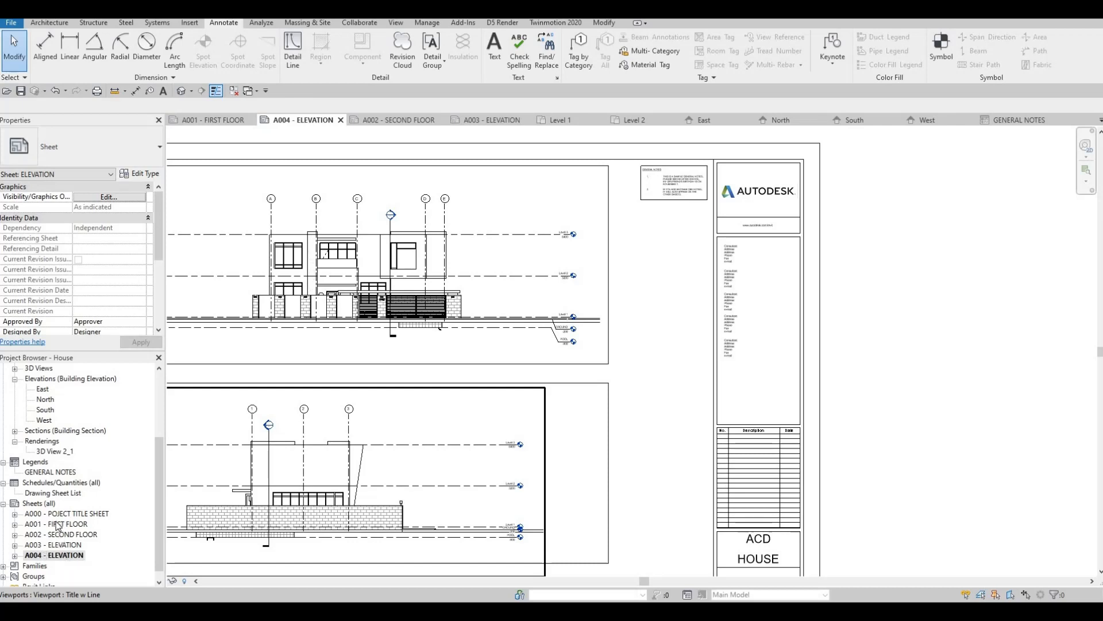
Duplicate the GENERAL NOTES legend with detailing
click(50, 472)
right_click(50, 472)
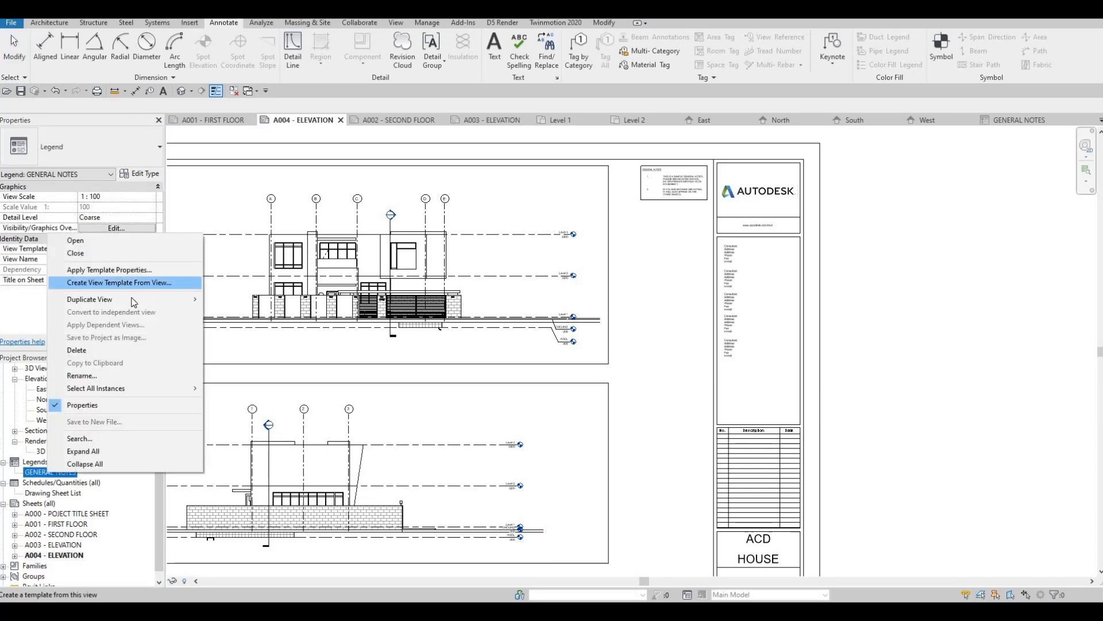
mouse_move(193, 299)
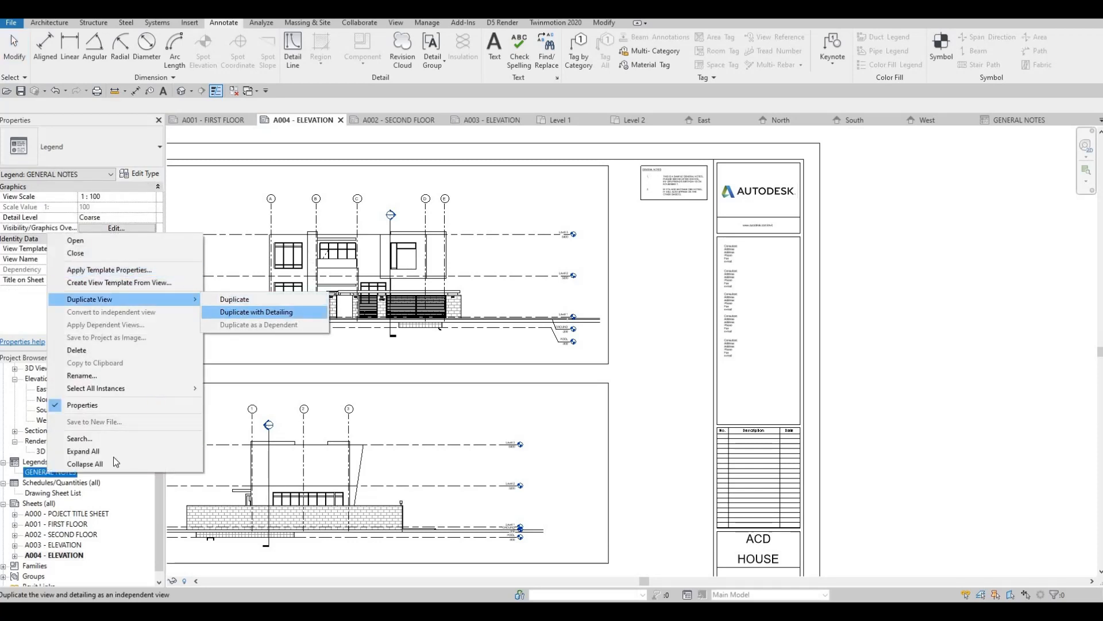
key(Return)
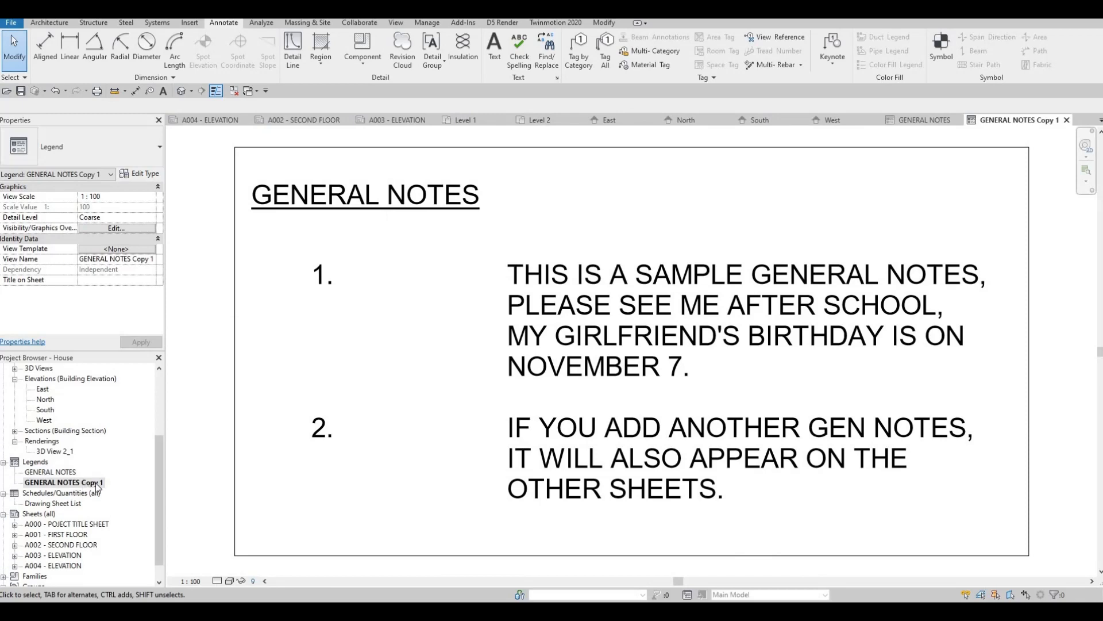
Rename the duplicated legend as GENERAL NOTES FIRST FLOOR
click(85, 482)
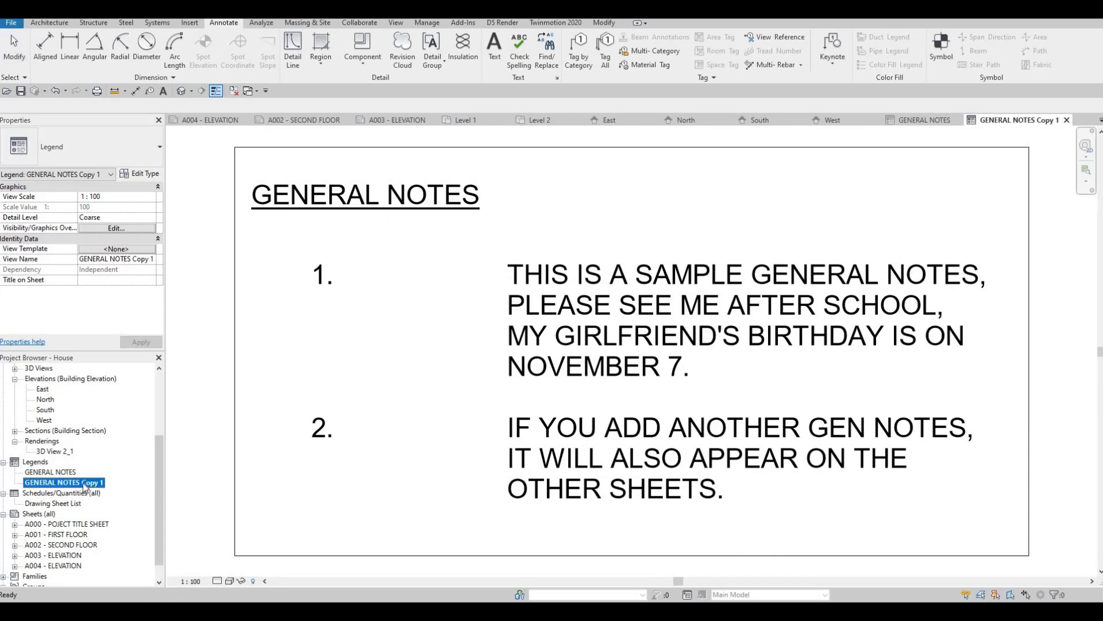
click(83, 482)
key(Left)
key(Left)
key(Left)
key(Left)
key(Left)
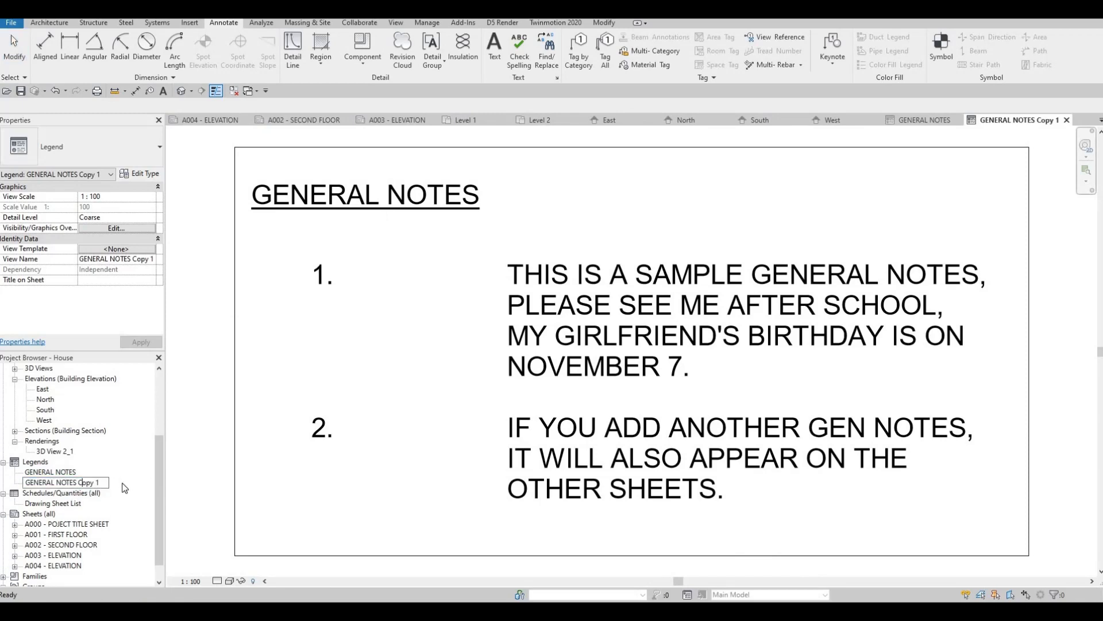
key(BackSpace)
key(BackSpace)
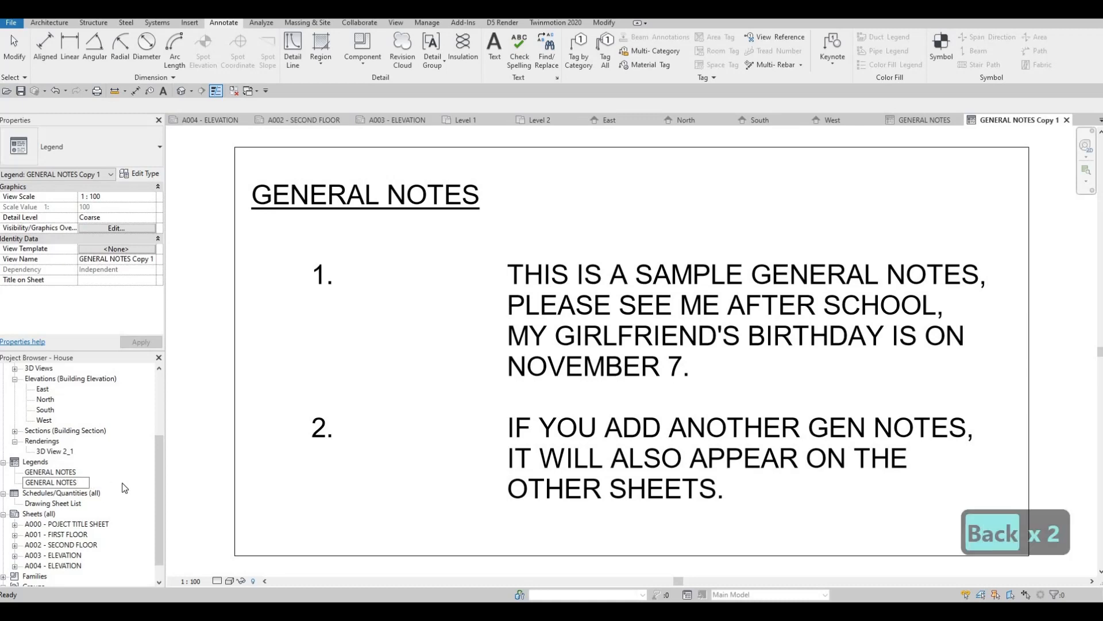
text(FIRST)
text(FLOOR)
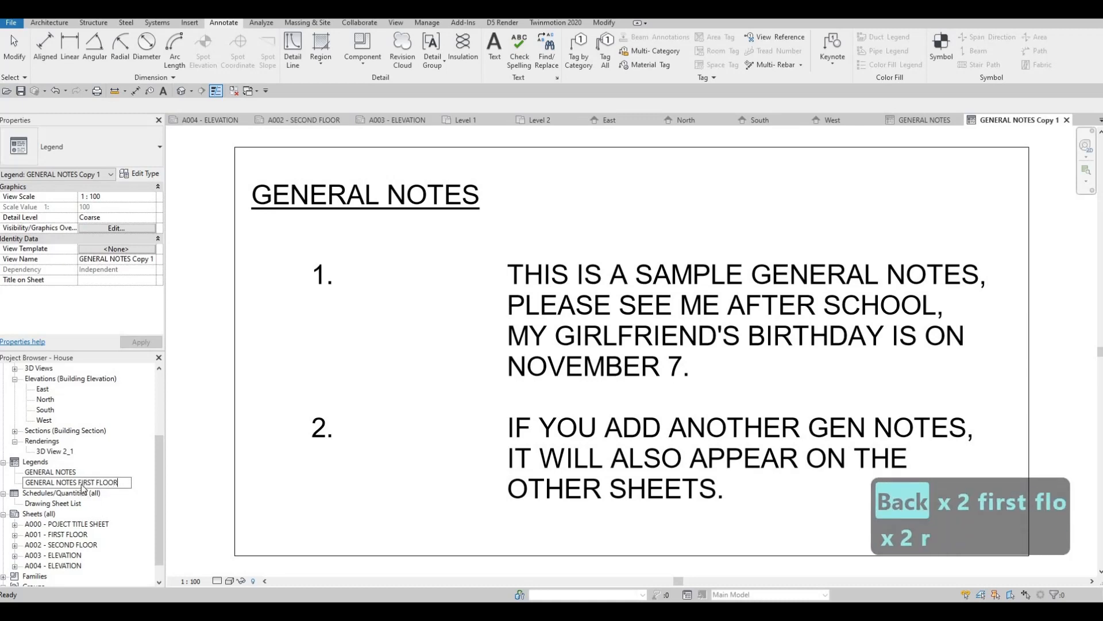
key(Return)
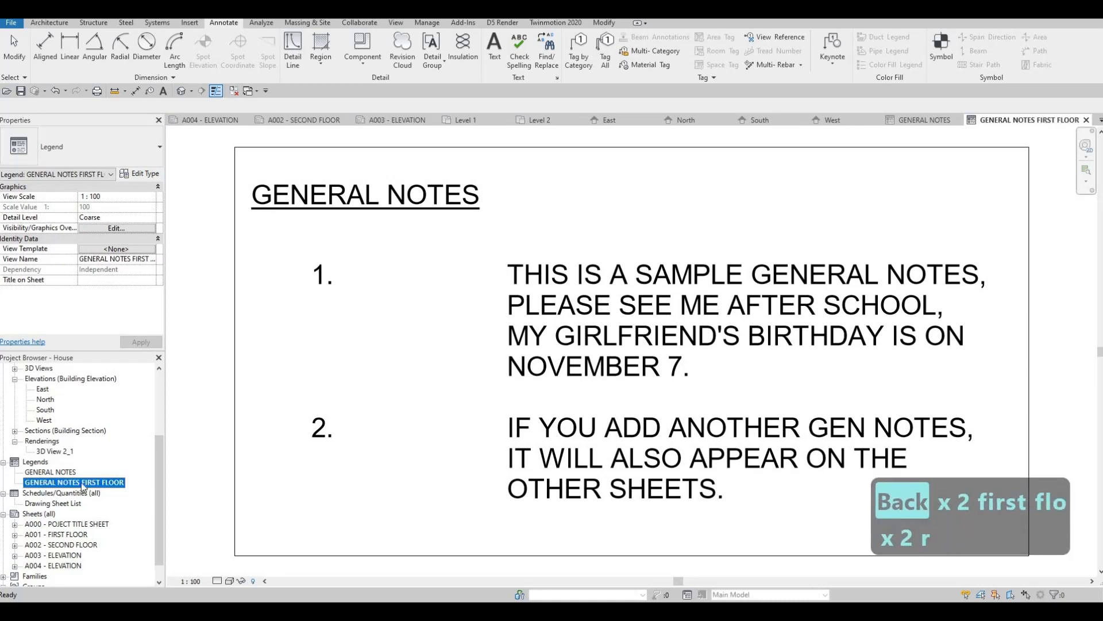
Duplicate the GENERAL NOTES FIRST FLOOR legend with detailing
right_click(81, 481)
mouse_move(222, 310)
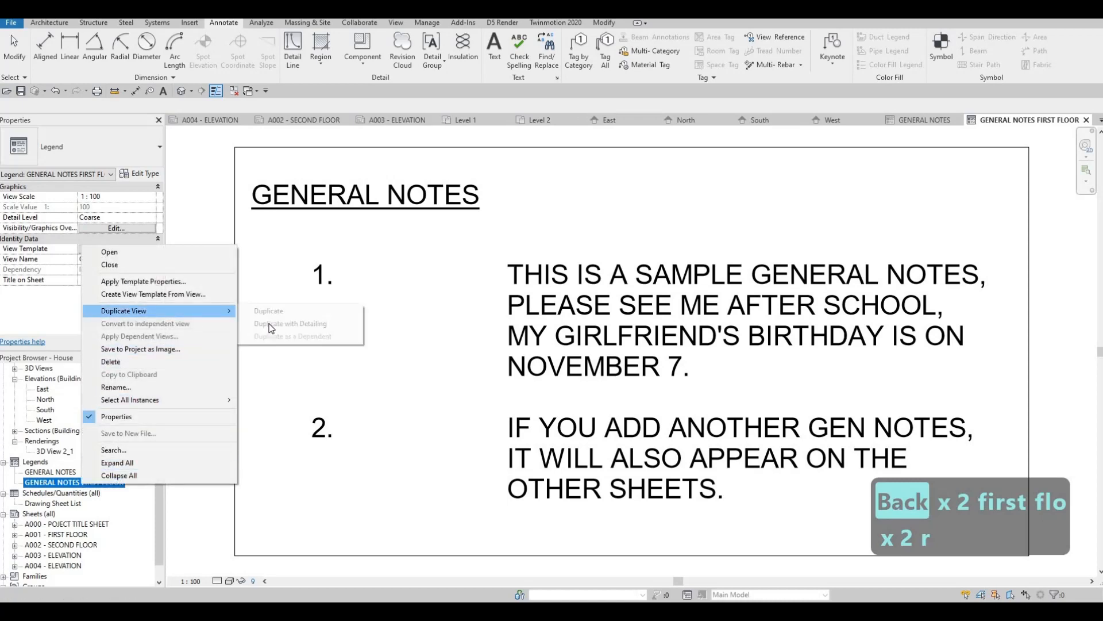
click(290, 323)
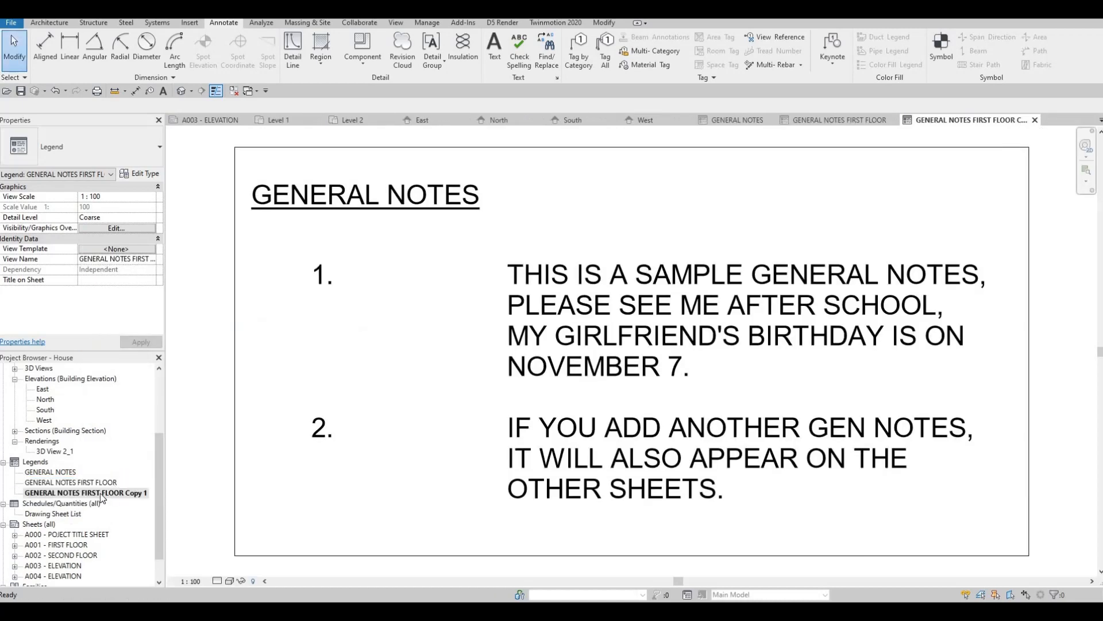
Rename the copy of the first floor legend as GENERAL NOTES SECOND FLOOR
click(85, 491)
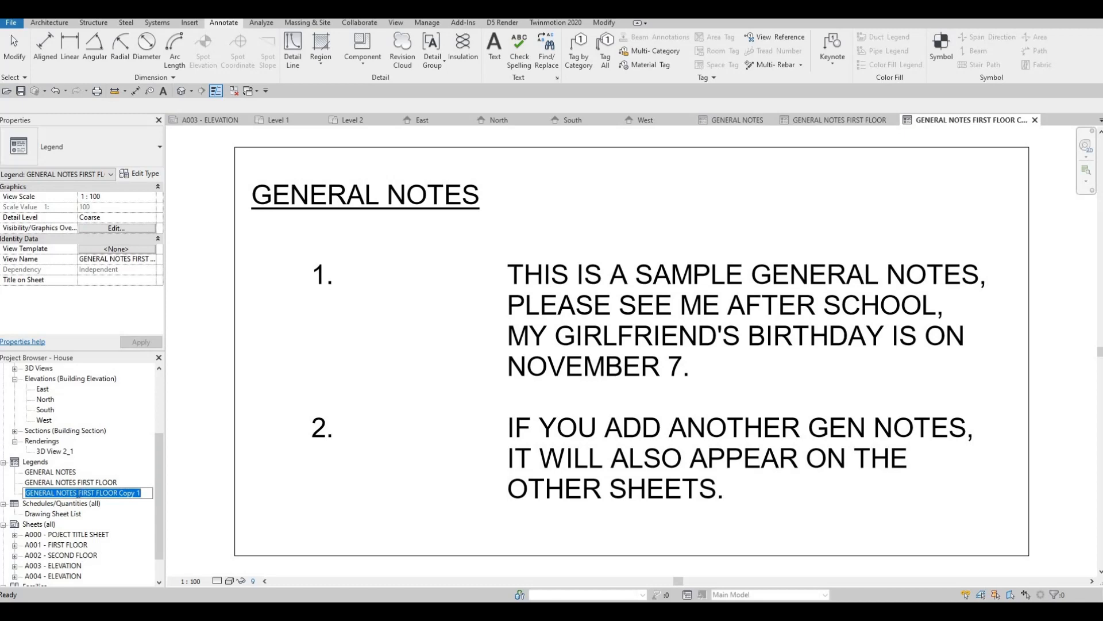
click(90, 494)
double_click(92, 493)
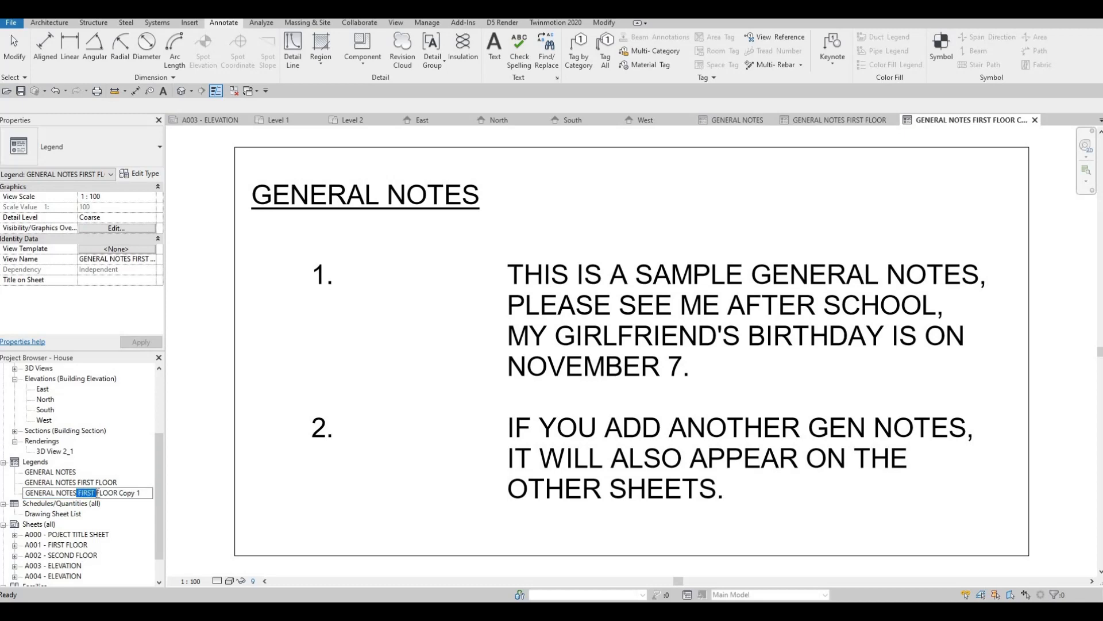
key(BackSpace)
text(SECO)
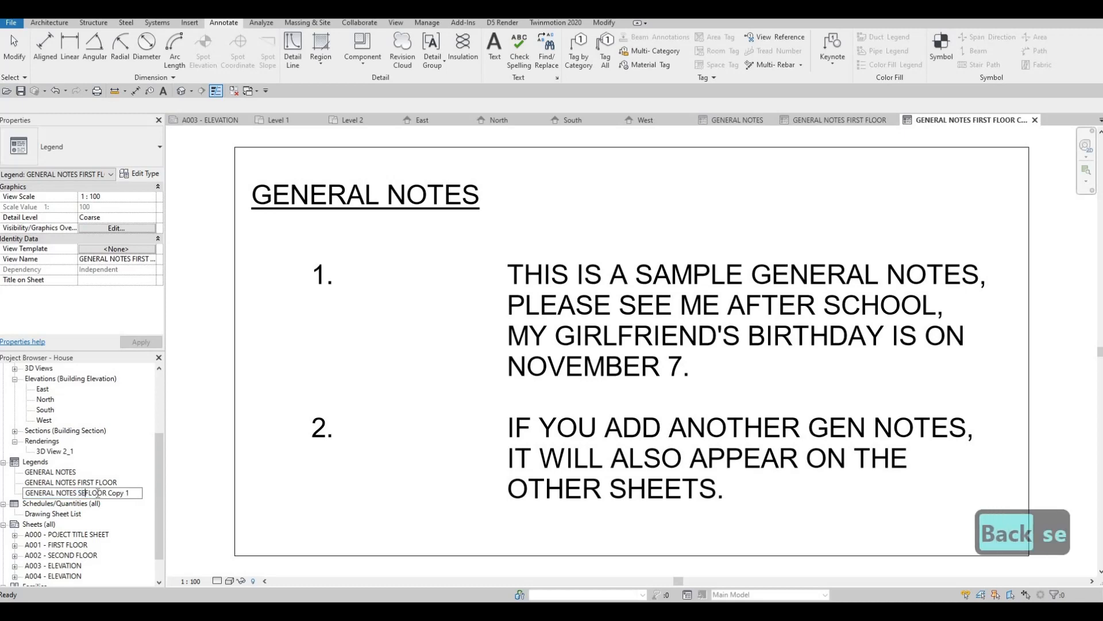
text(ND)
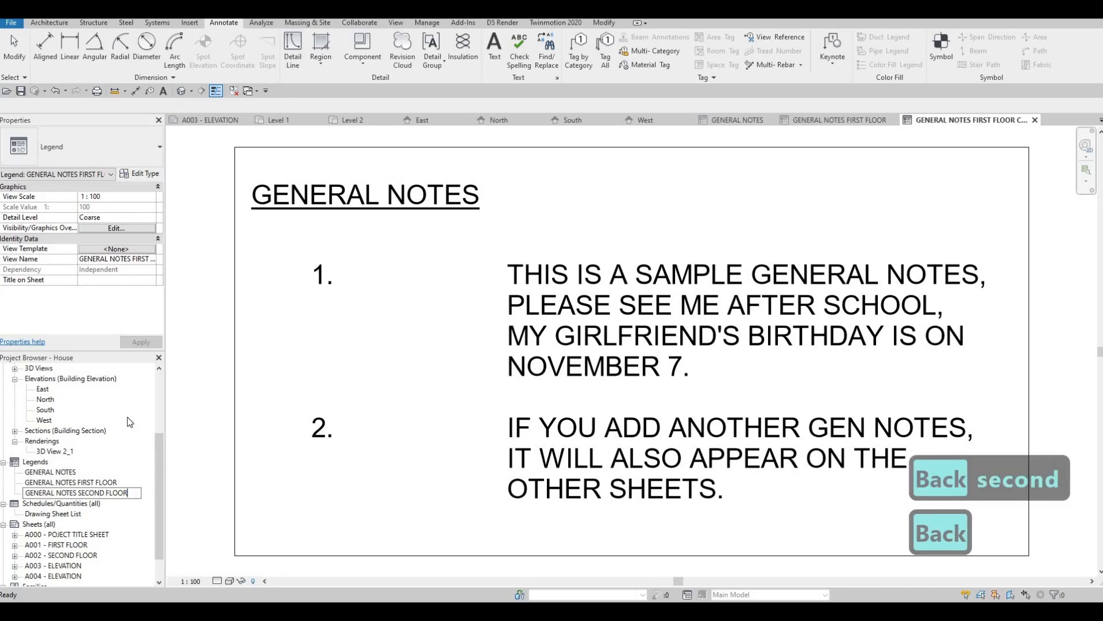
key(BackSpace)
key(Escape)
key(Escape)
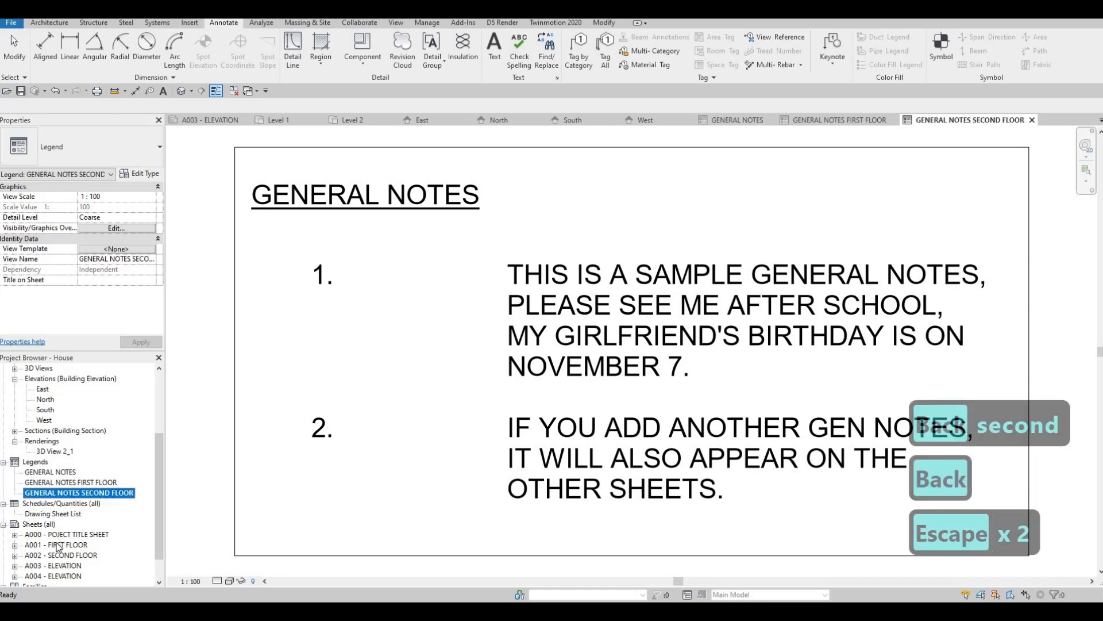
Place the GENERAL NOTES FIRST FLOOR legend in the upper-right corner of sheet A001, beside the title block, and open its viewport type choices
double_click(58, 547)
key(Escape)
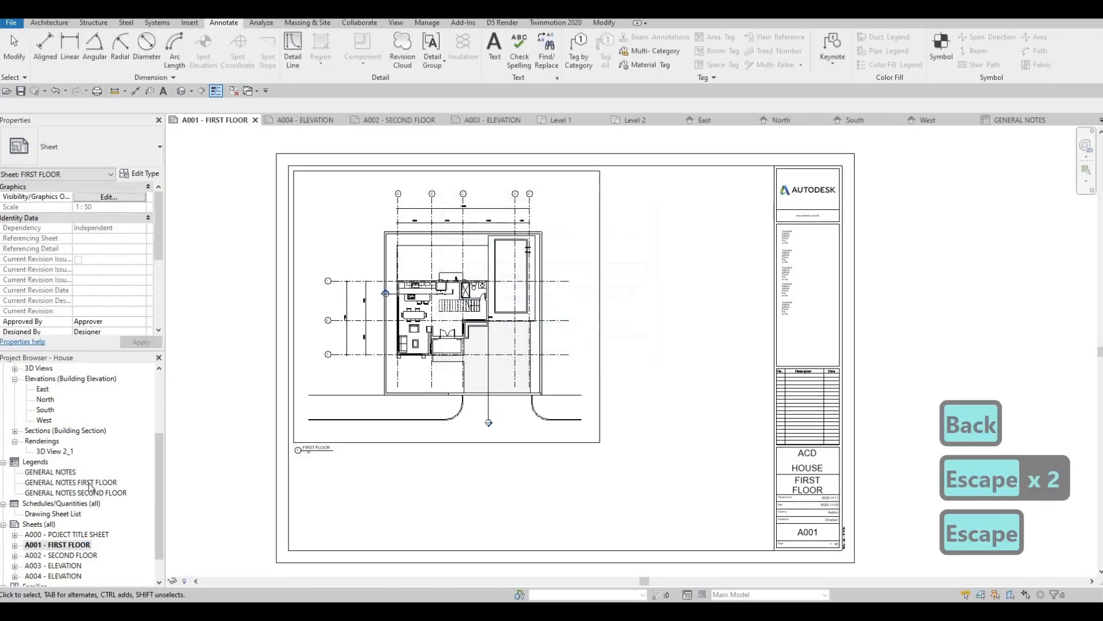
drag(89, 487, 735, 188)
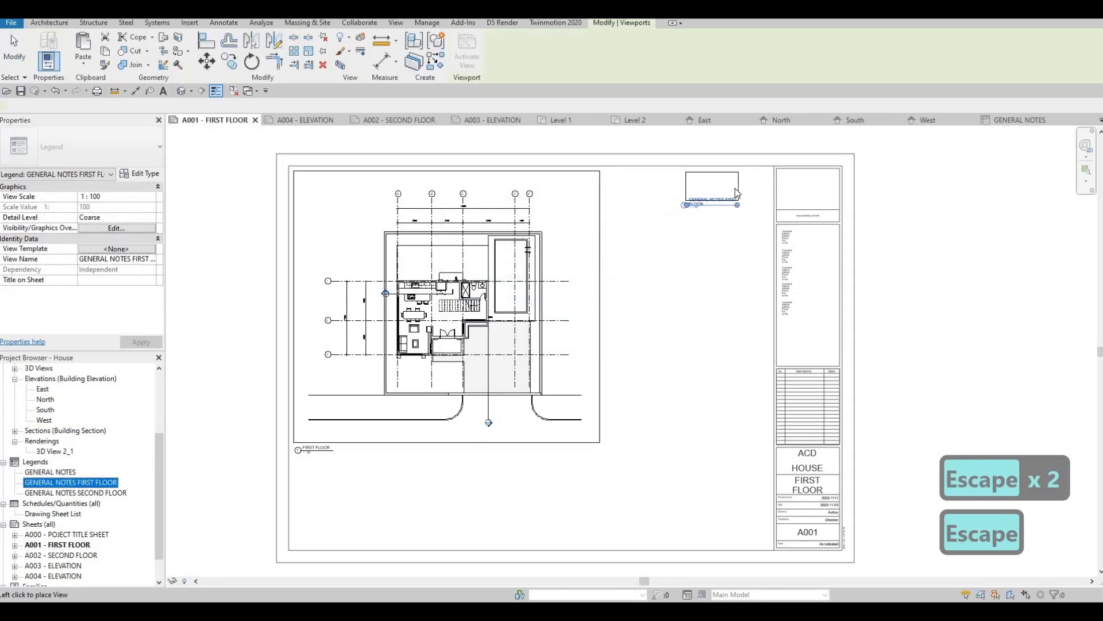
click(739, 185)
key(Escape)
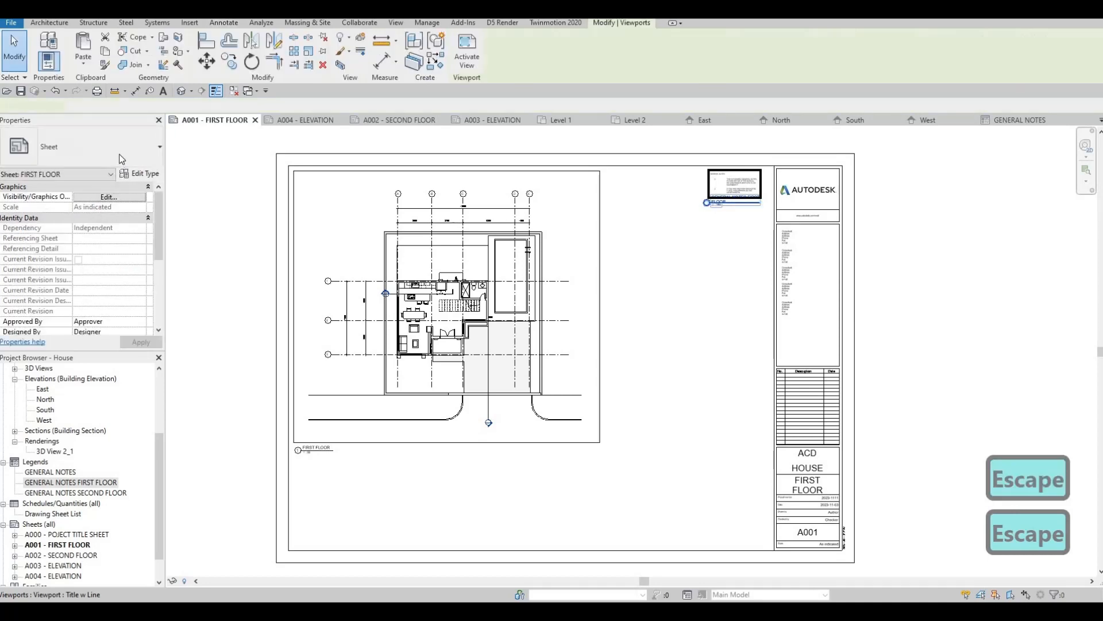
click(115, 150)
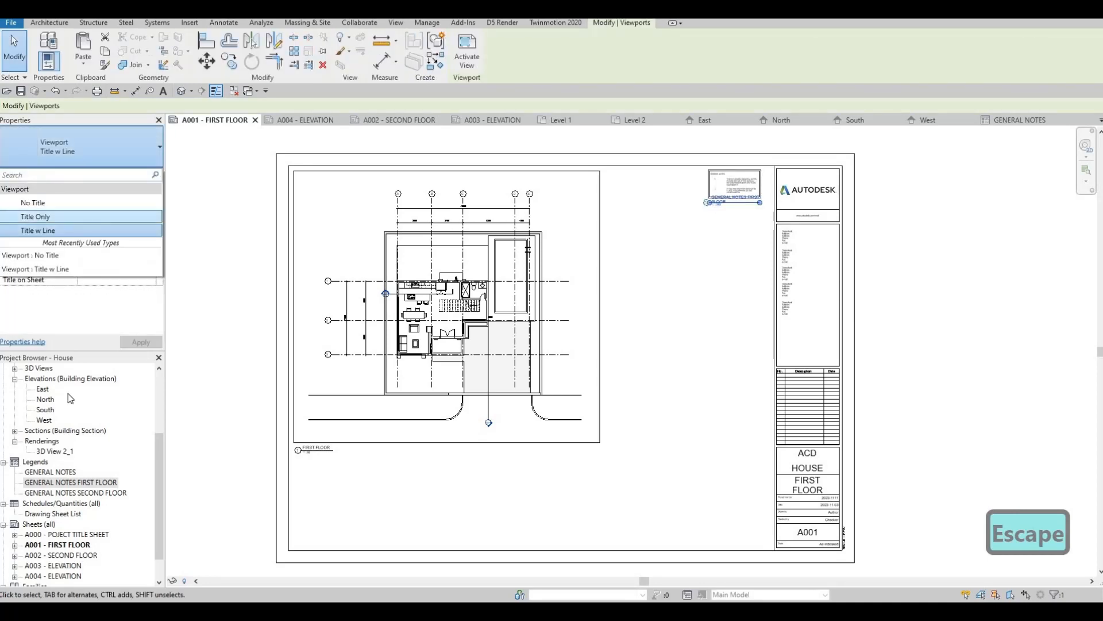
key(Escape)
Place the GENERAL NOTES SECOND FLOOR legend in the upper-right corner of sheet A002 and set its viewport type to No Title
double_click(77, 555)
drag(82, 495, 604, 180)
click(605, 184)
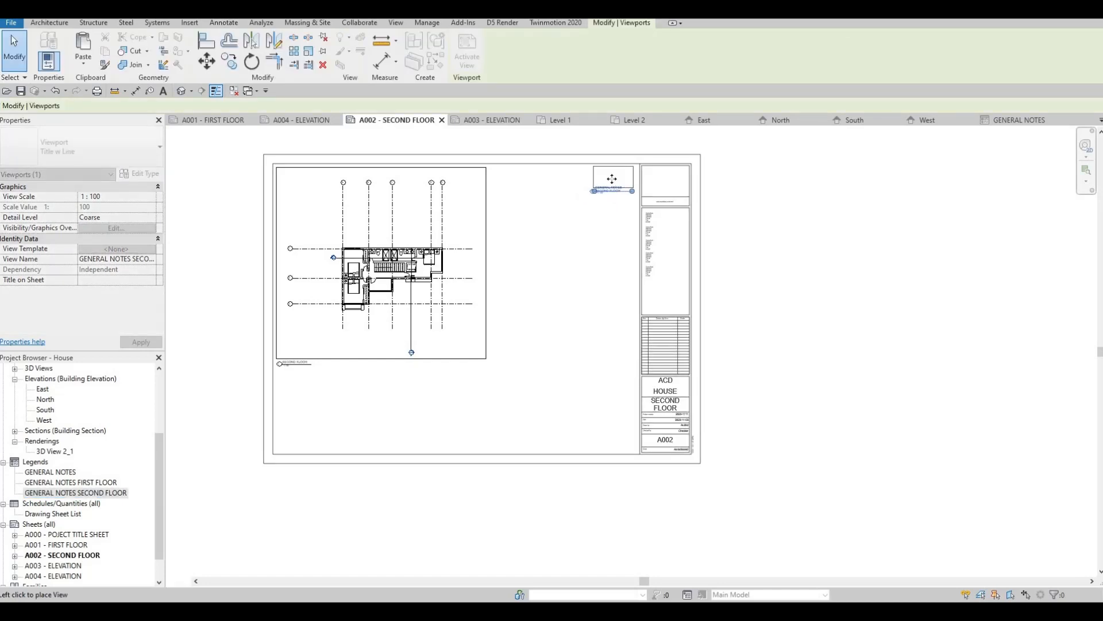
click(612, 178)
key(Escape)
click(613, 179)
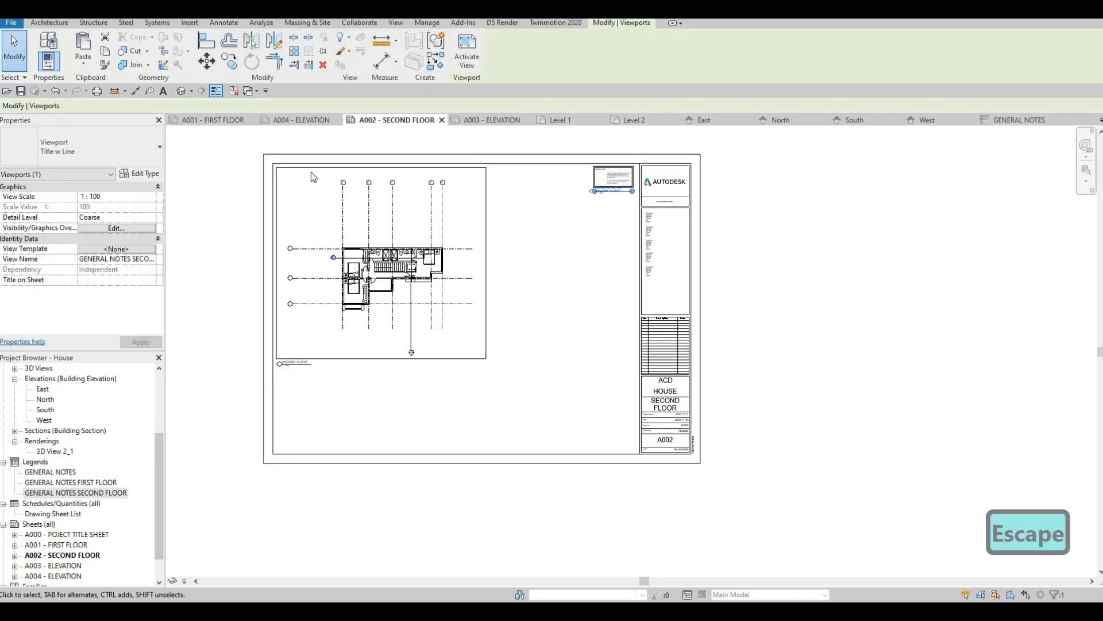
click(93, 154)
click(64, 204)
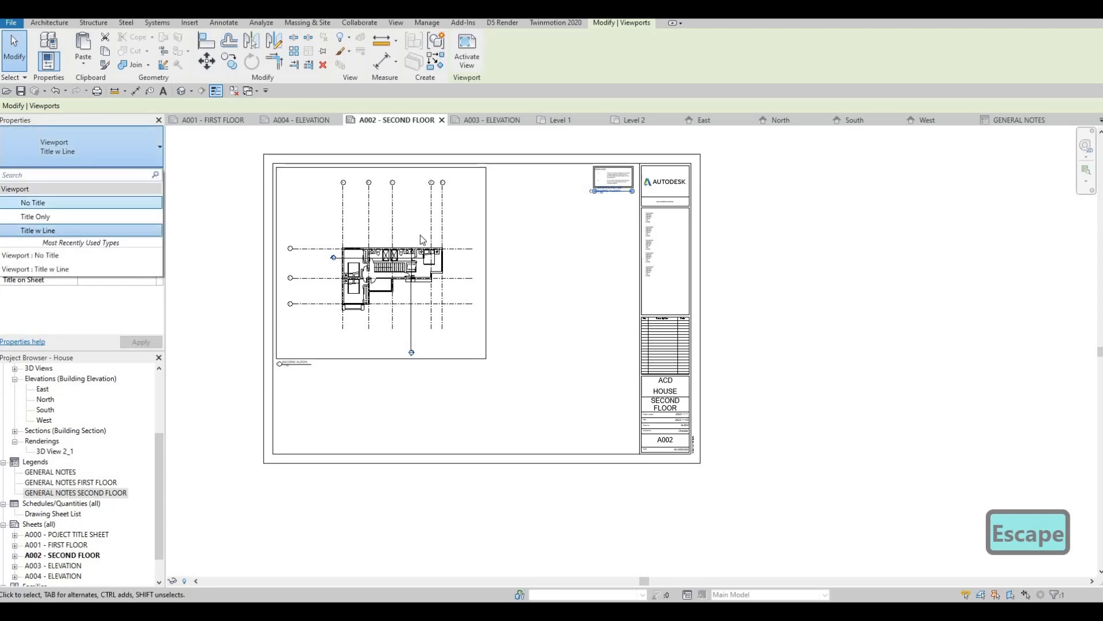
key(Escape)
Examine the placed GENERAL NOTES legend on sheet A002 up close and within the whole sheet layout
scroll(304, 246, down, 1)
middle_drag(477, 187, 526, 207)
scroll(494, 230, up, 2)
scroll(336, 248, up, 3)
scroll(525, 207, down, 2)
scroll(391, 251, down, 2)
middle_drag(295, 292, 454, 247)
middle_drag(550, 230, 528, 283)
scroll(597, 212, up, 6)
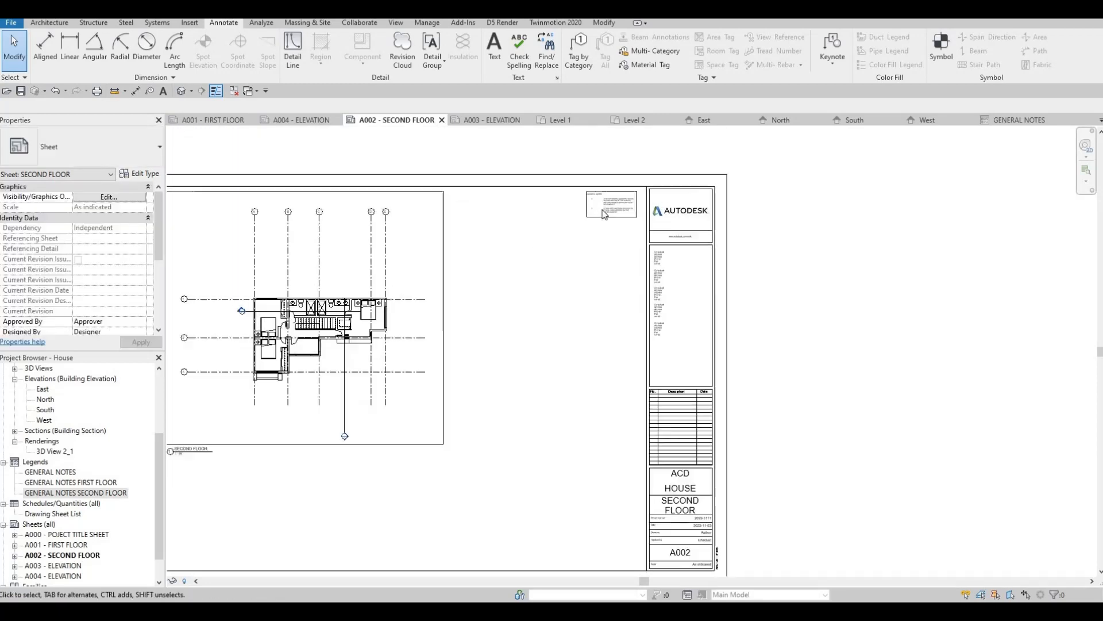
scroll(588, 251, down, 5)
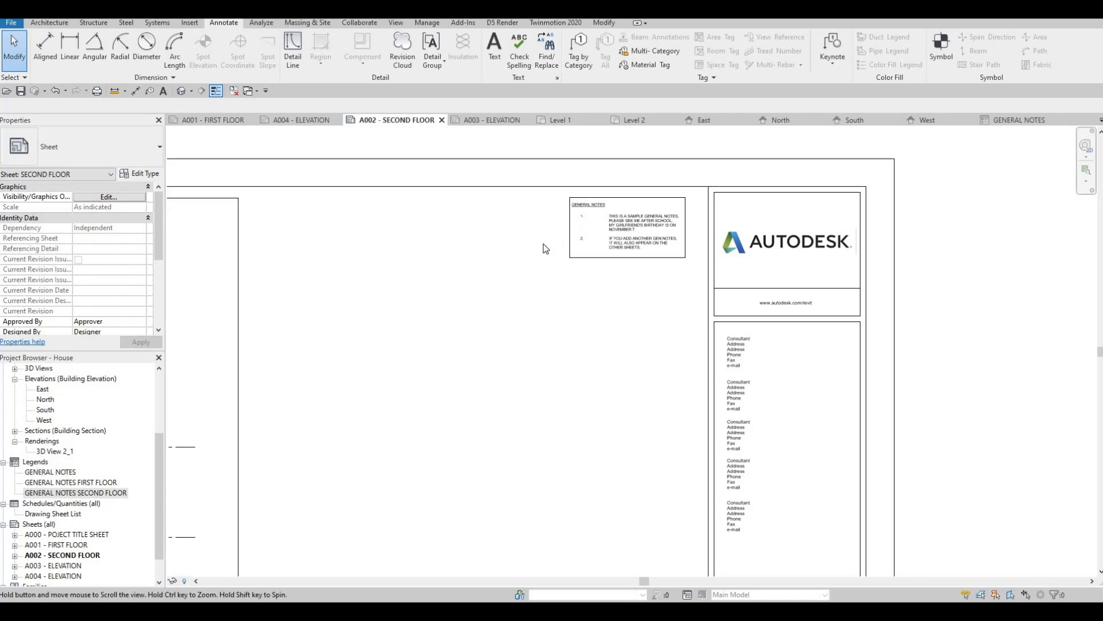
scroll(544, 246, down, 3)
scroll(540, 253, down, 5)
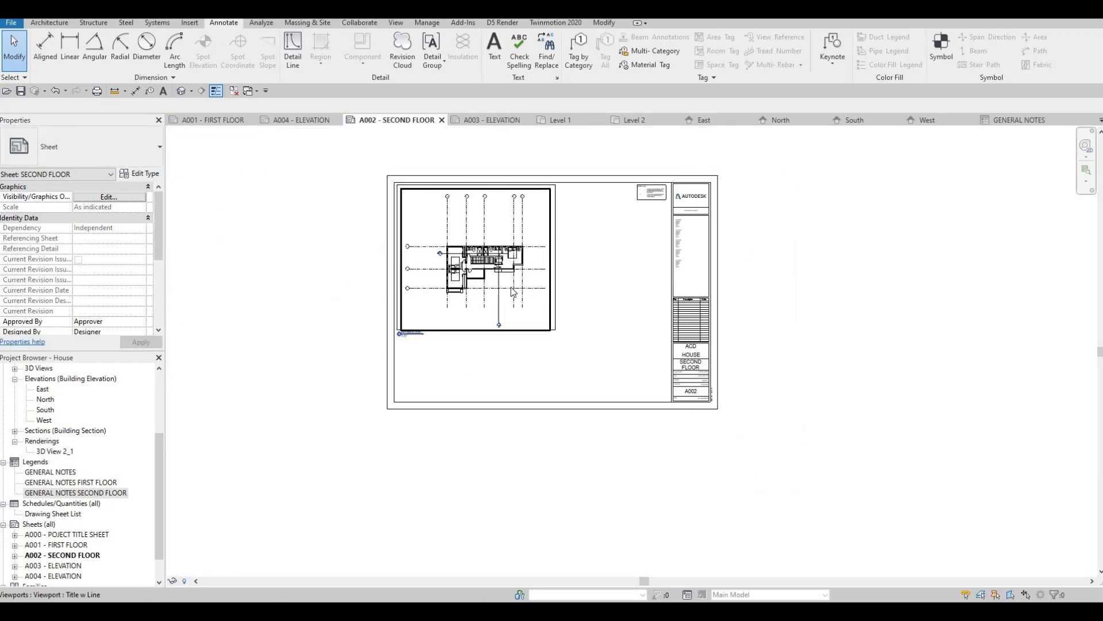
middle_drag(578, 229, 578, 250)
key(Escape)
scroll(578, 245, up, 3)
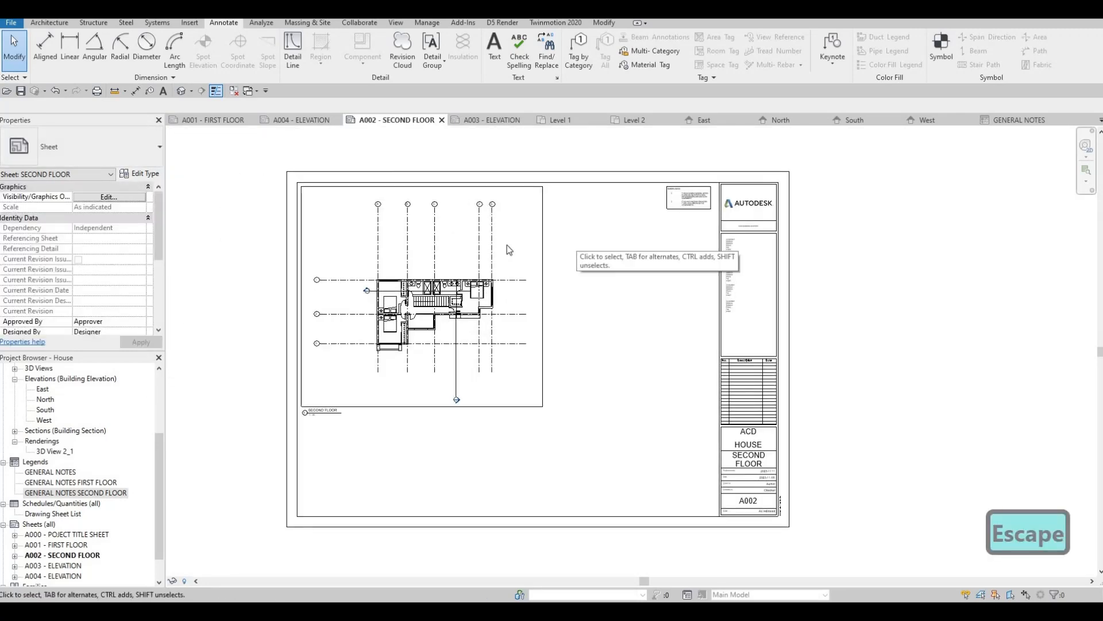
Try a sample text note reading "fdwfefw" directly on sheet A002 below the legend, and delete it
scroll(684, 198, down, 1)
middle_drag(684, 198, 505, 258)
scroll(506, 248, up, 2)
key(t)
key(x)
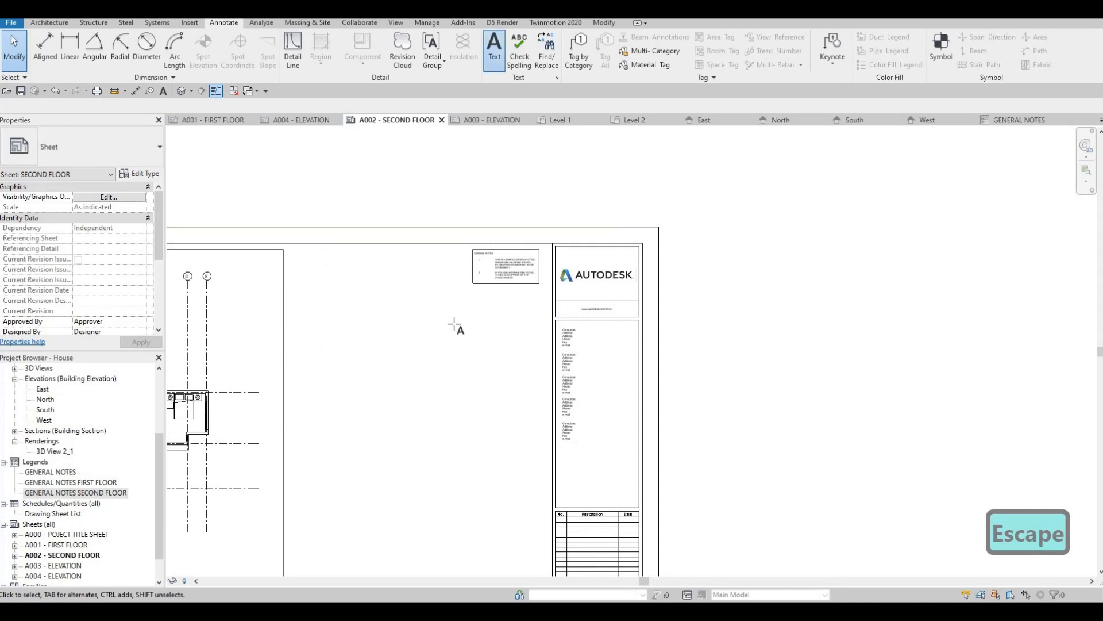
click(491, 388)
text(fdwfef)
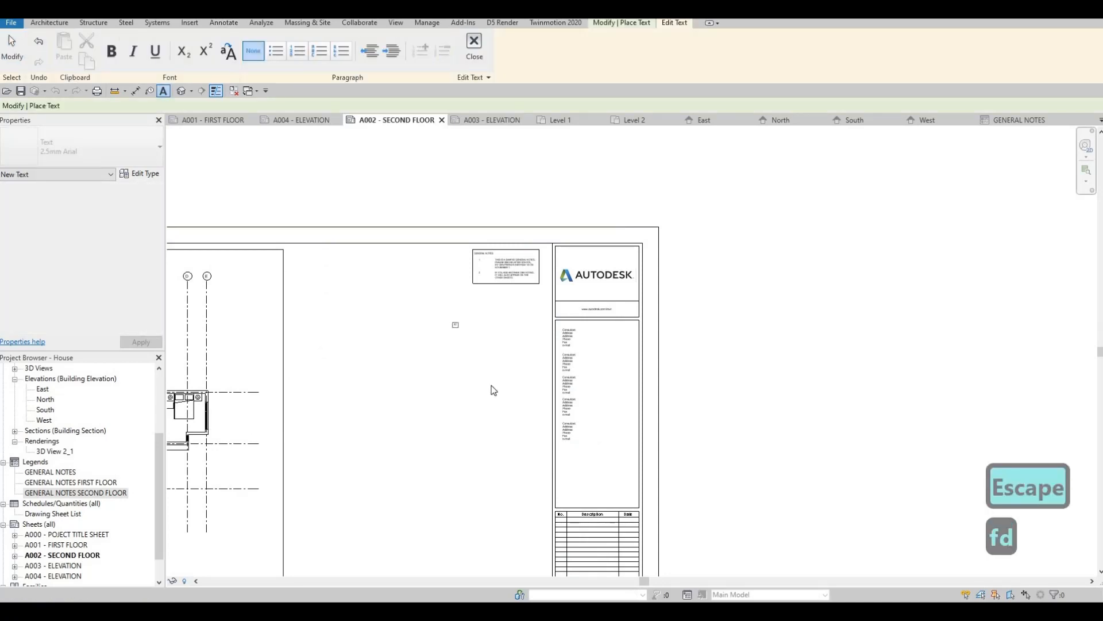
text(w)
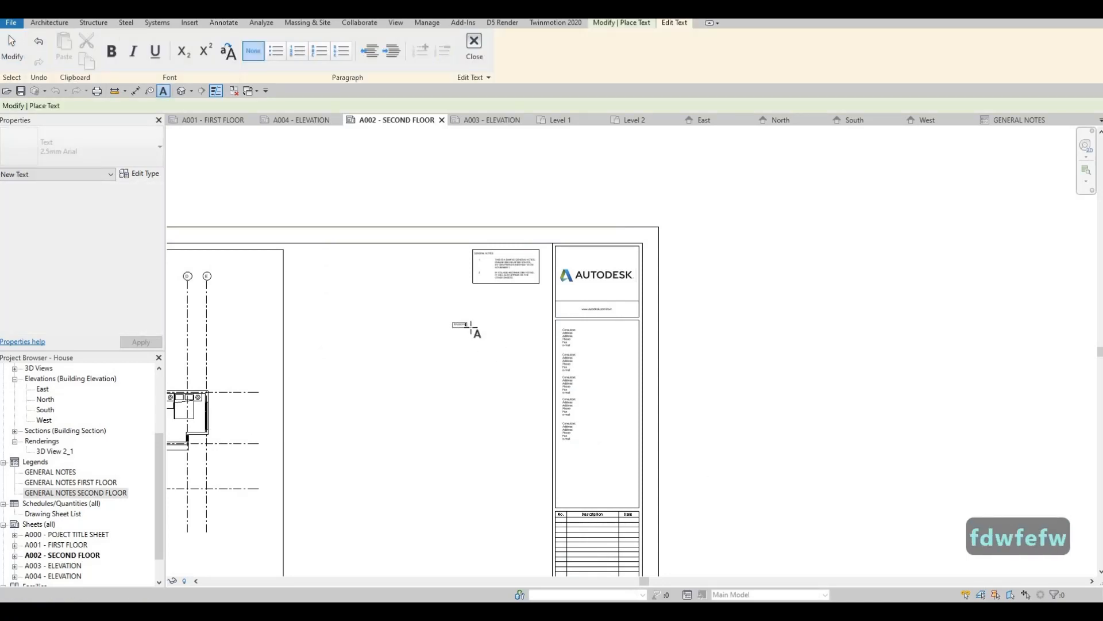
click(458, 329)
key(Escape)
key(Escape)
click(458, 326)
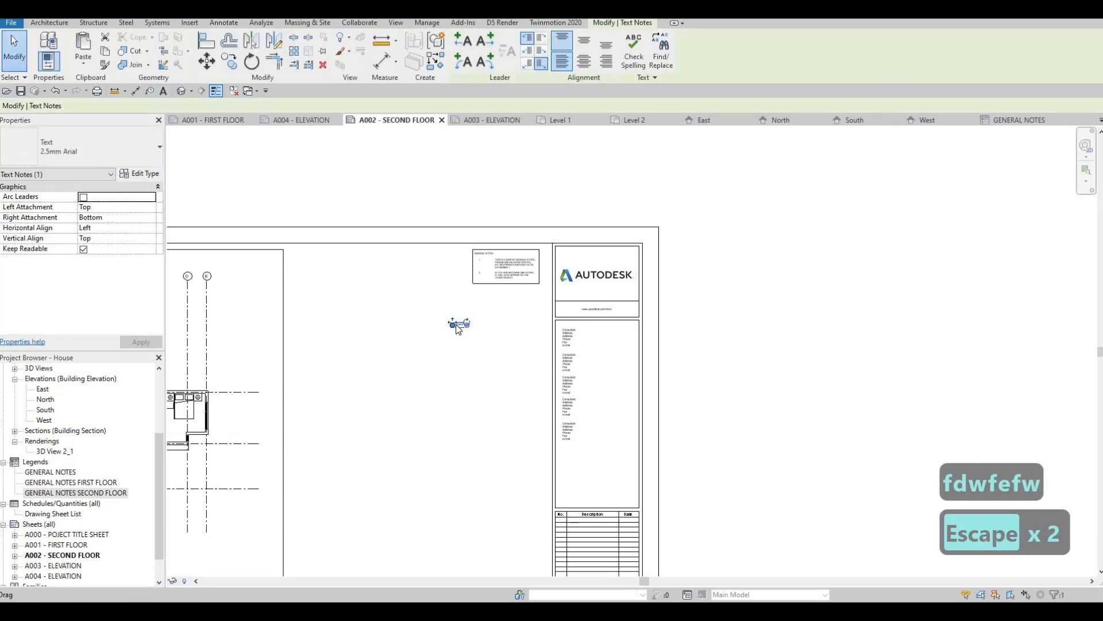
key(Delete)
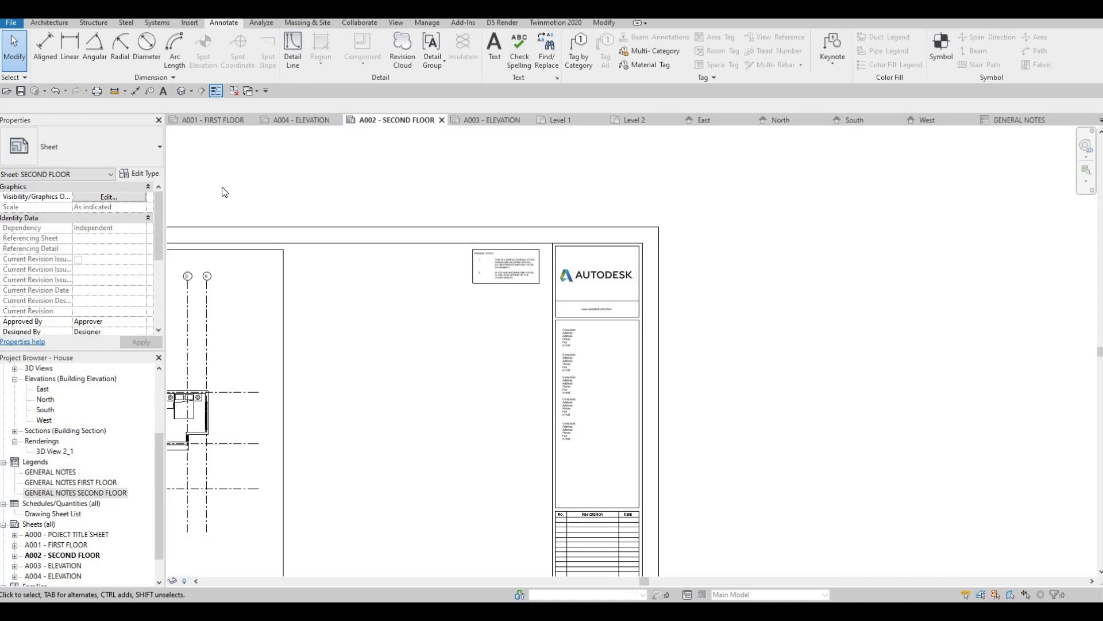
Examine the available export formats and export setup options, including the CAD formats, without exporting sheet A002
middle_drag(456, 200, 456, 199)
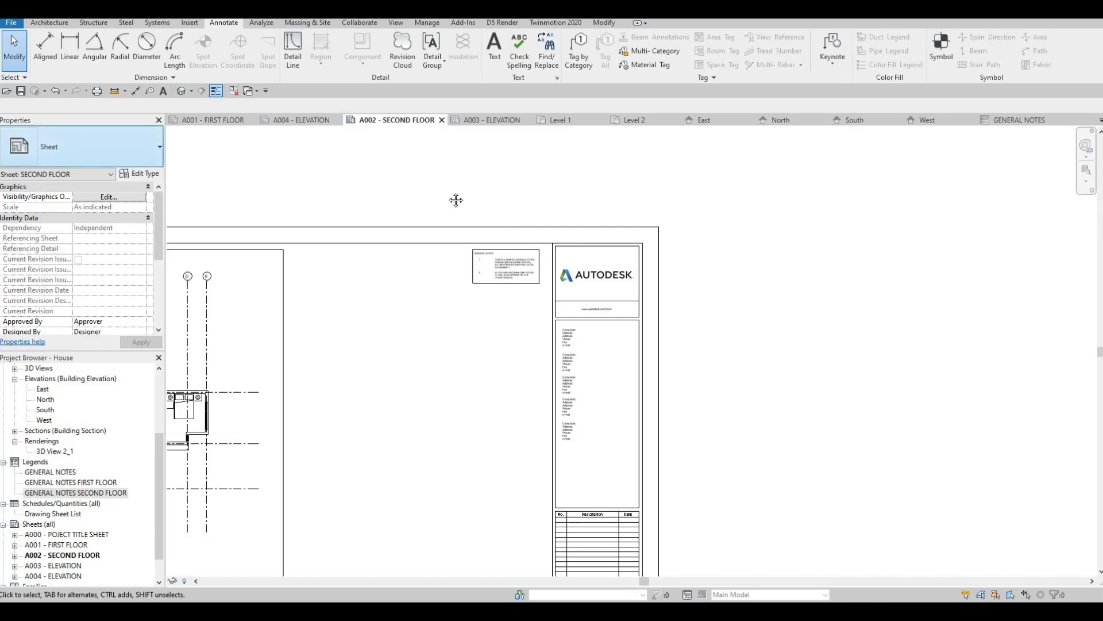
scroll(567, 179, down, 5)
middle_drag(567, 179, 704, 154)
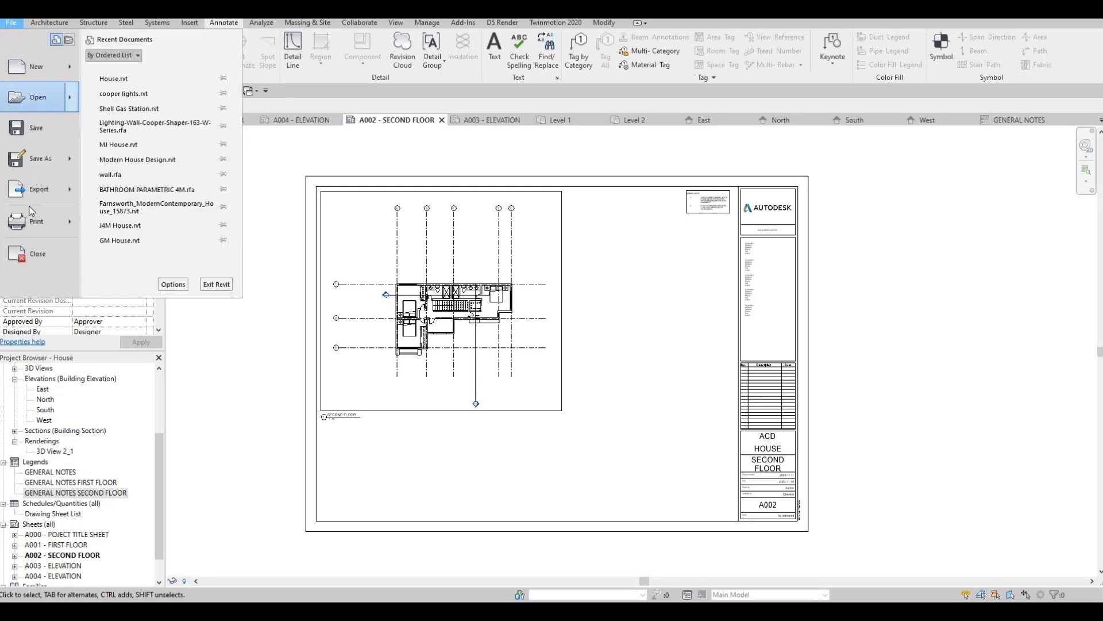
mouse_move(36, 201)
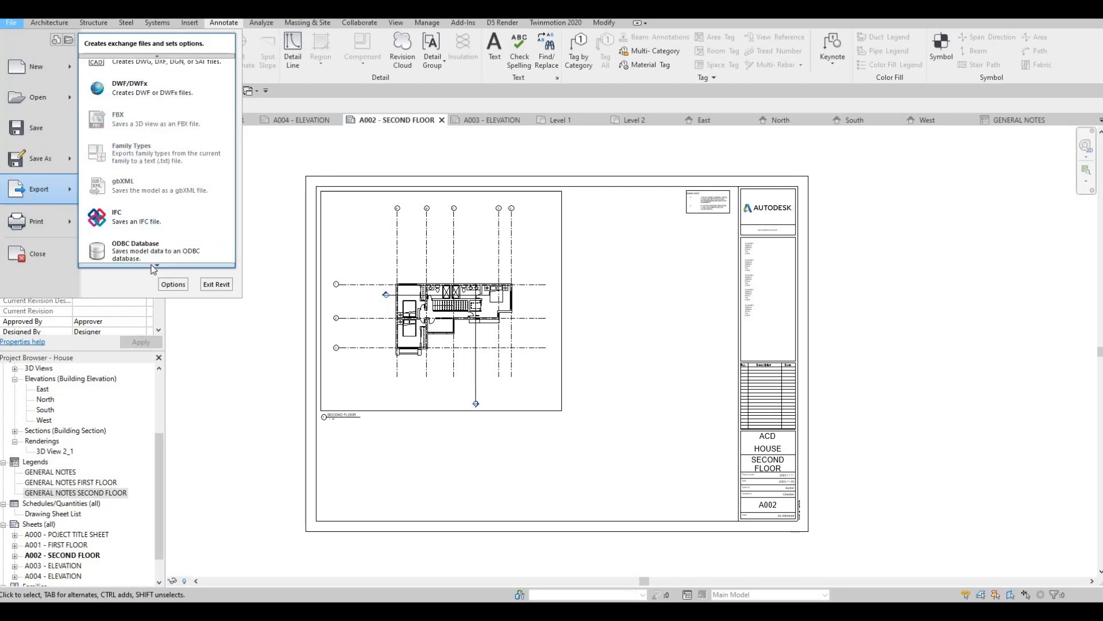
scroll(151, 256, down, 4)
scroll(148, 147, up, 4)
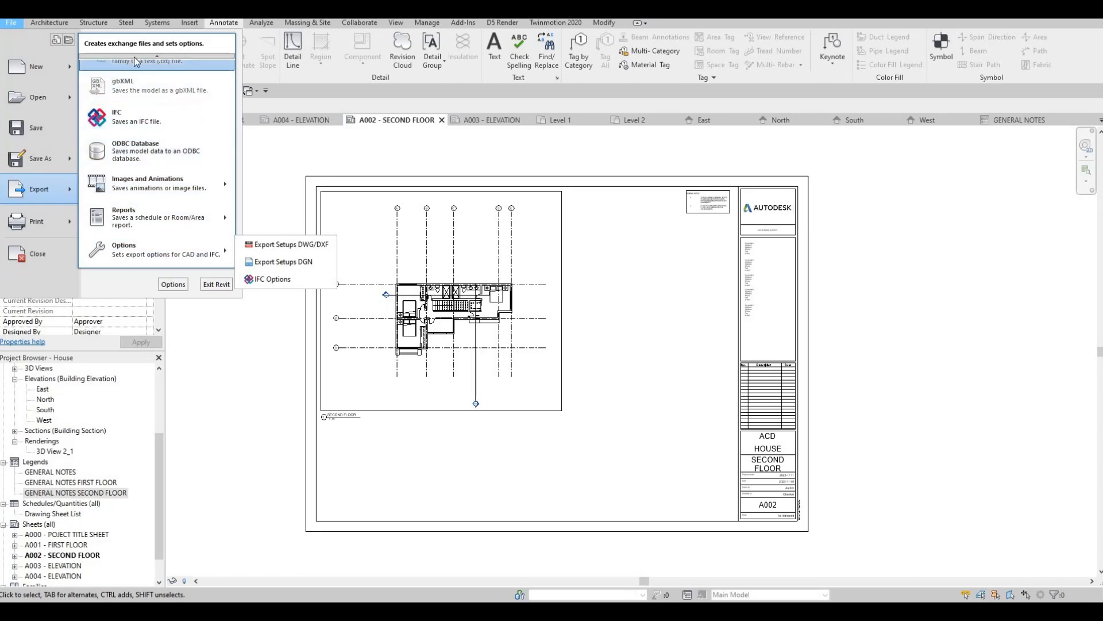
mouse_move(166, 71)
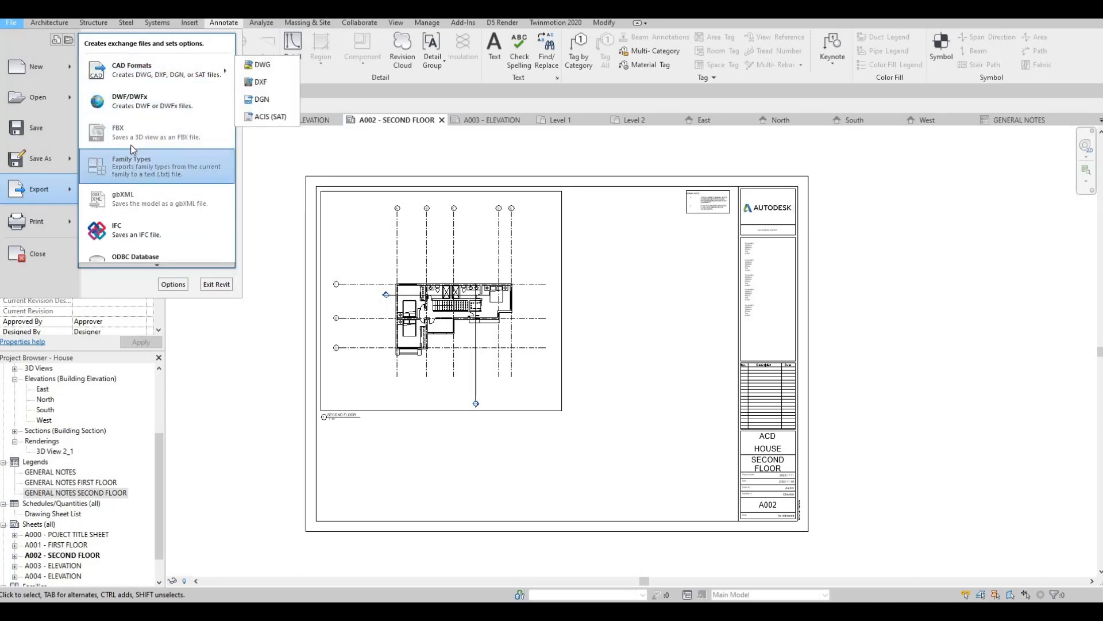
click(260, 167)
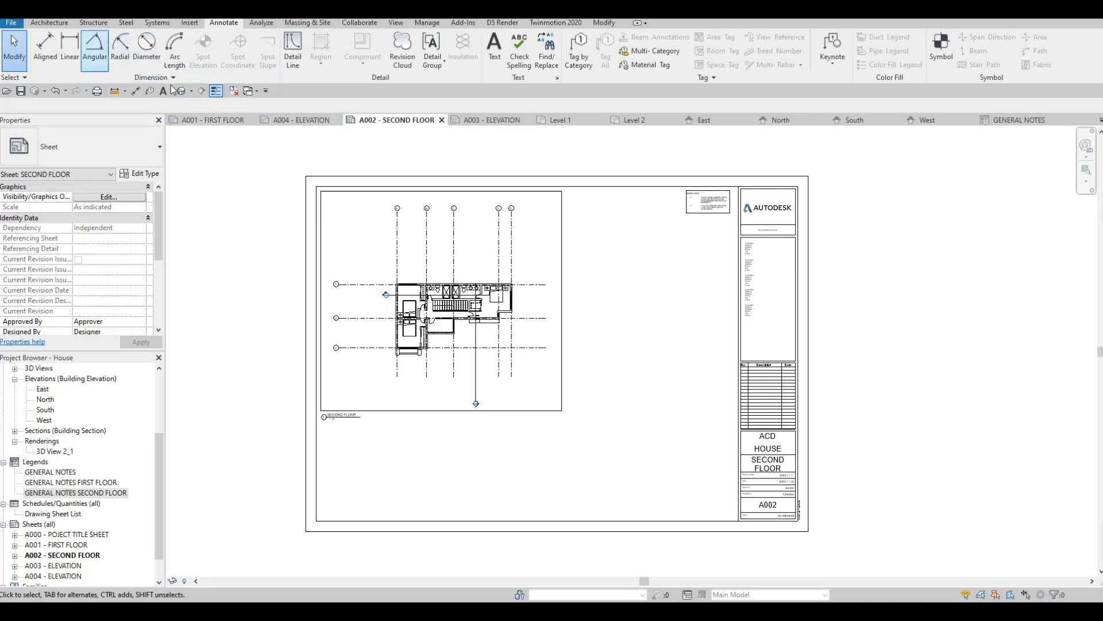
Save the House project
click(21, 91)
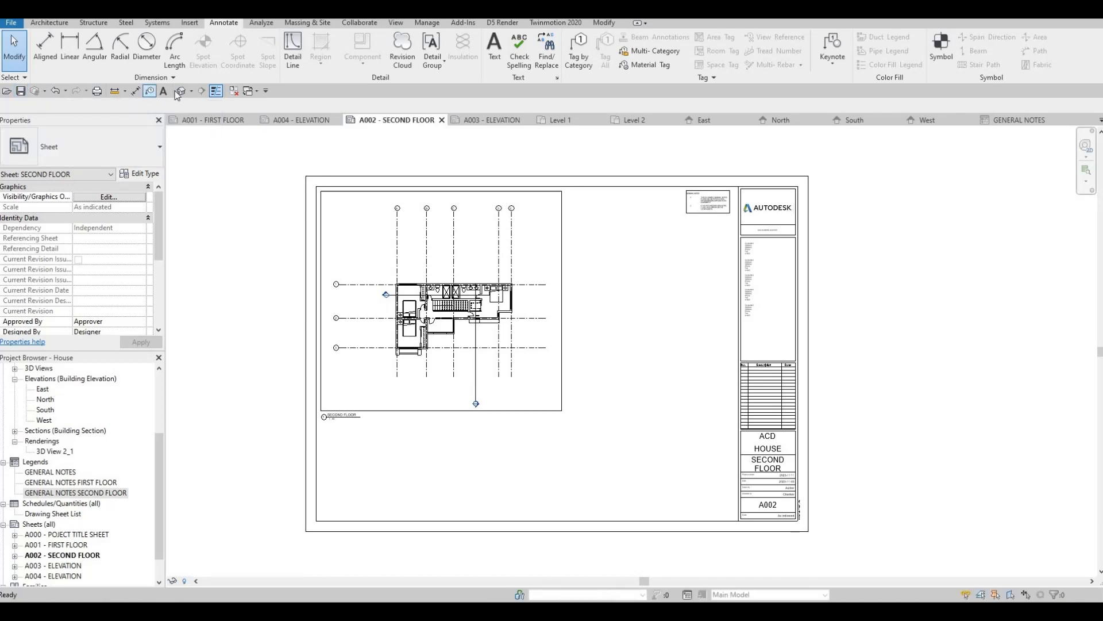
Set up a Microsoft Print to PDF print of selected views/sheets, combined into a single file
click(97, 91)
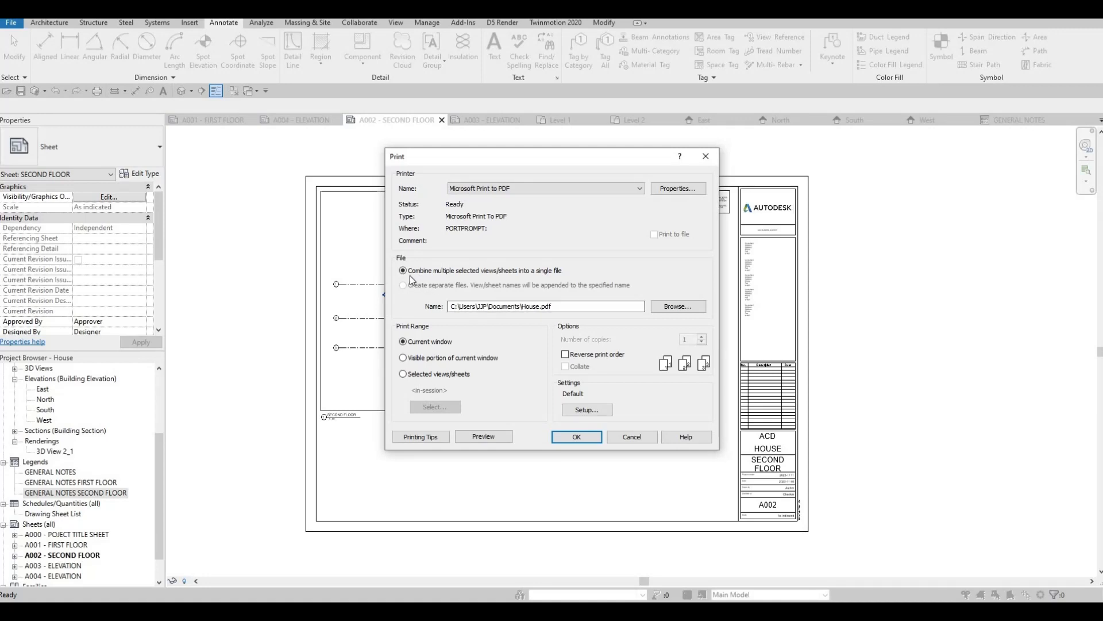
click(403, 374)
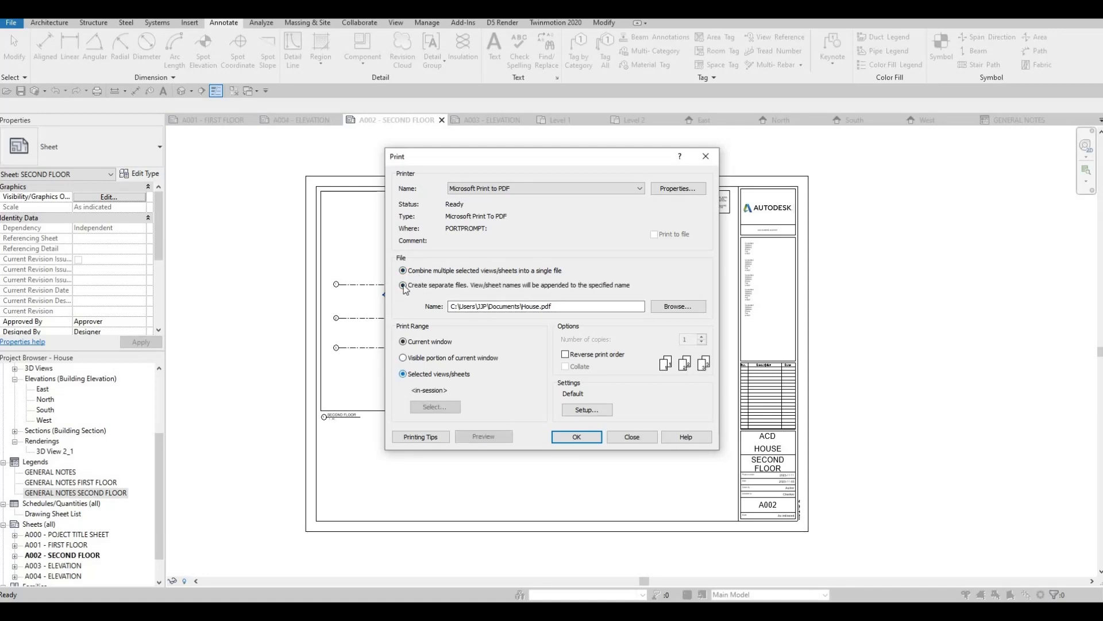
click(402, 285)
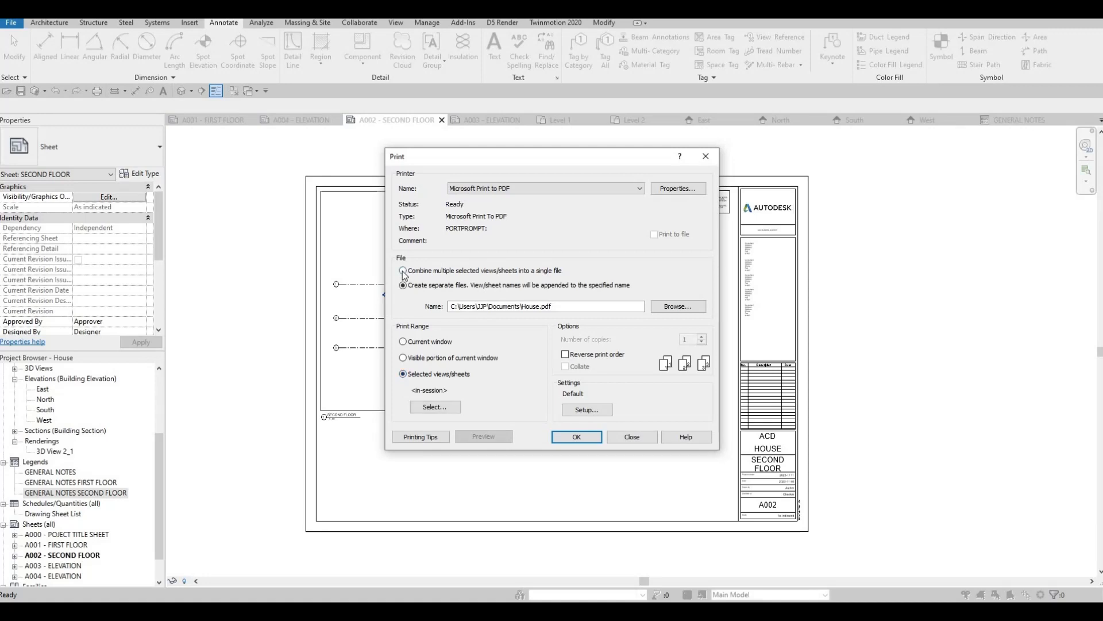
click(403, 271)
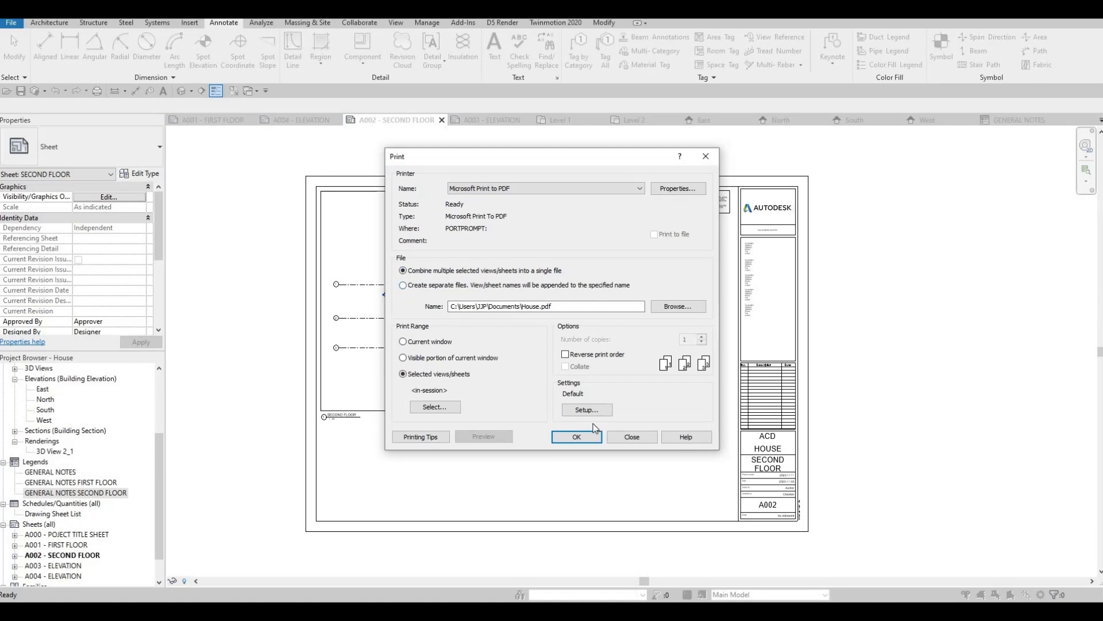
Configure the print setup with Letter paper, placement offset from the corner at the printer limit, and 100% zoom
click(587, 410)
click(481, 190)
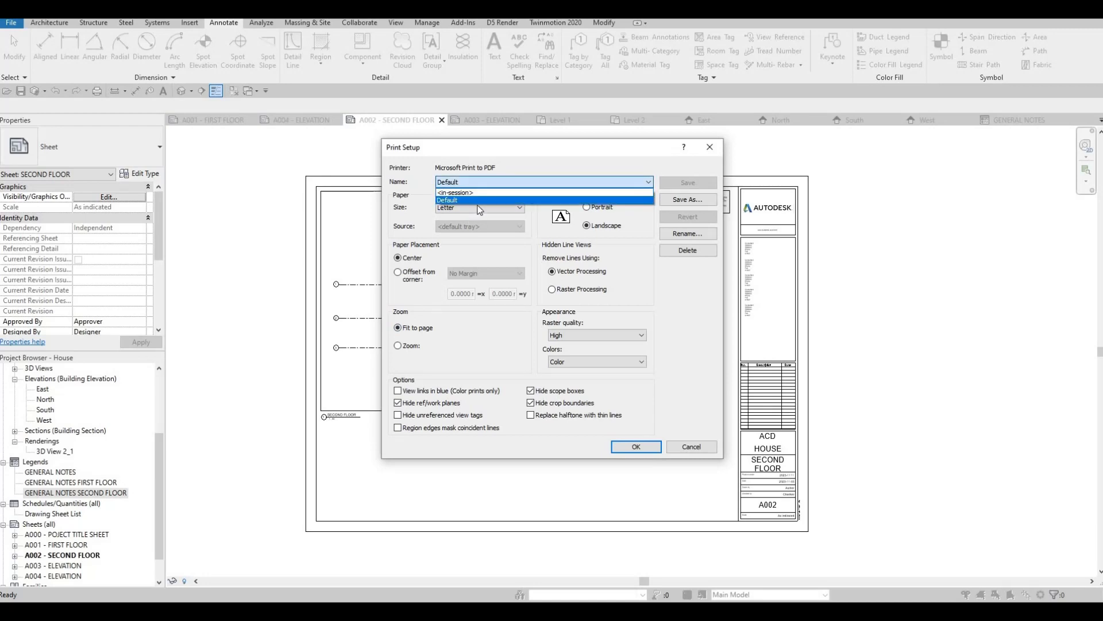
click(477, 208)
click(489, 208)
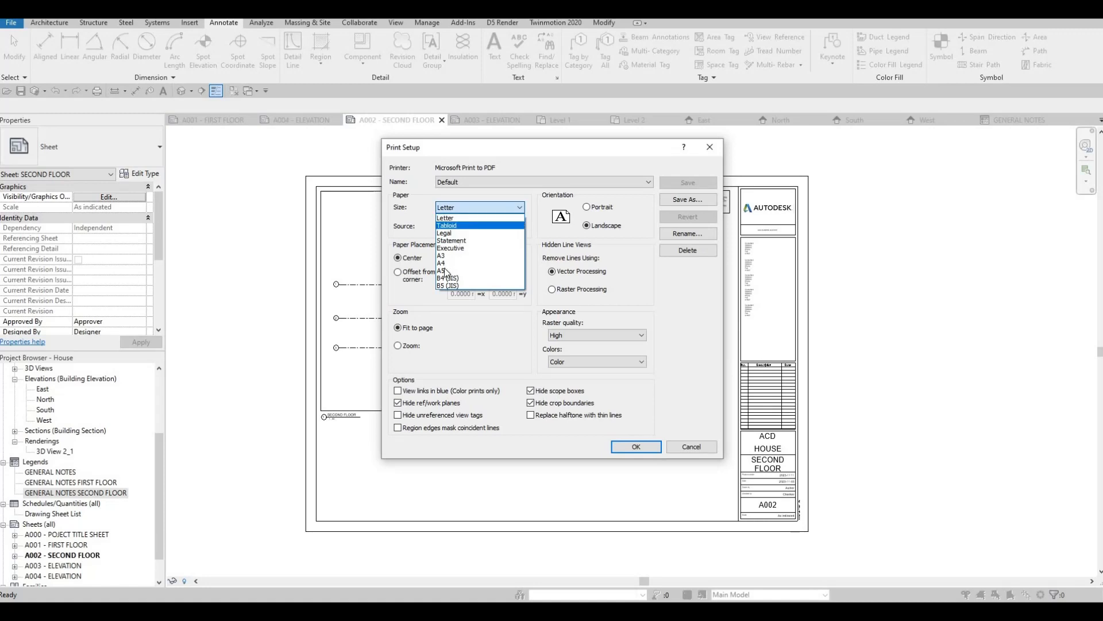
key(Escape)
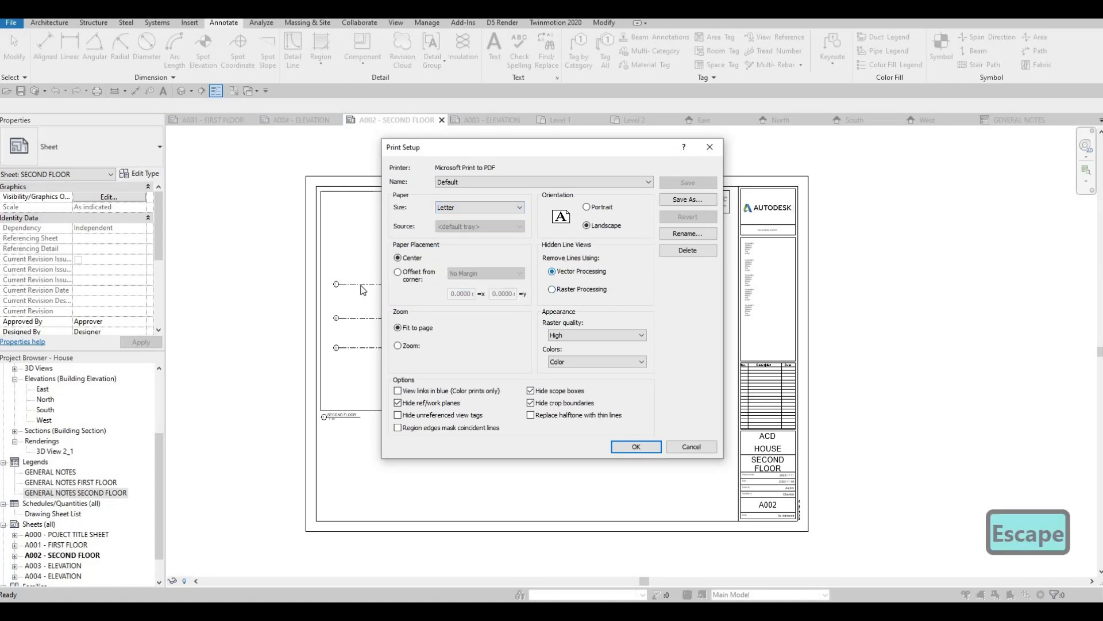
click(409, 272)
click(481, 274)
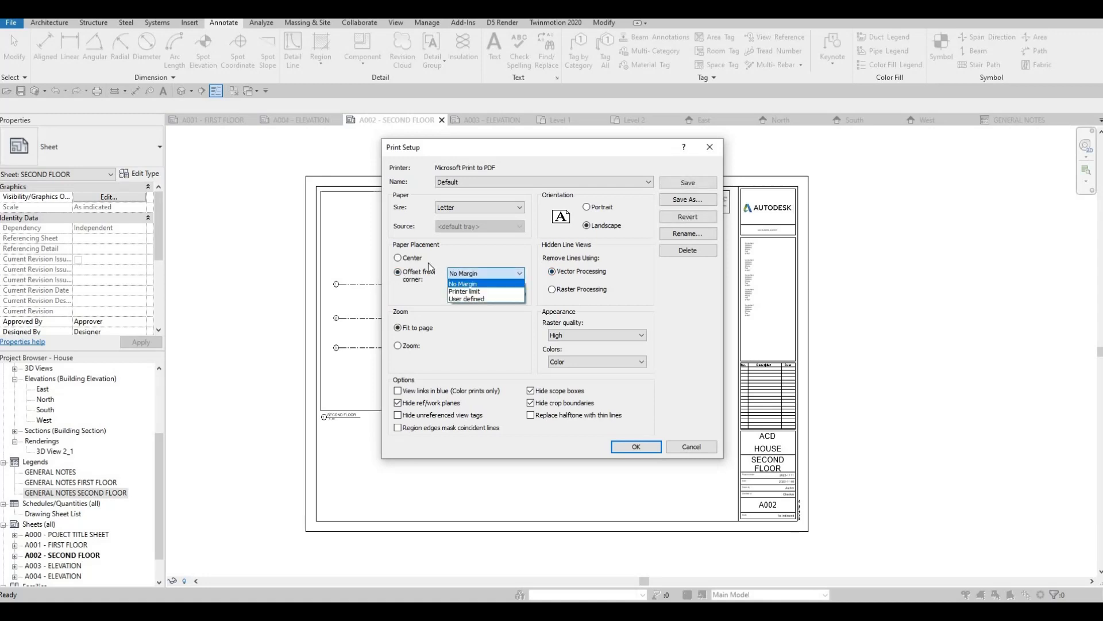
click(401, 259)
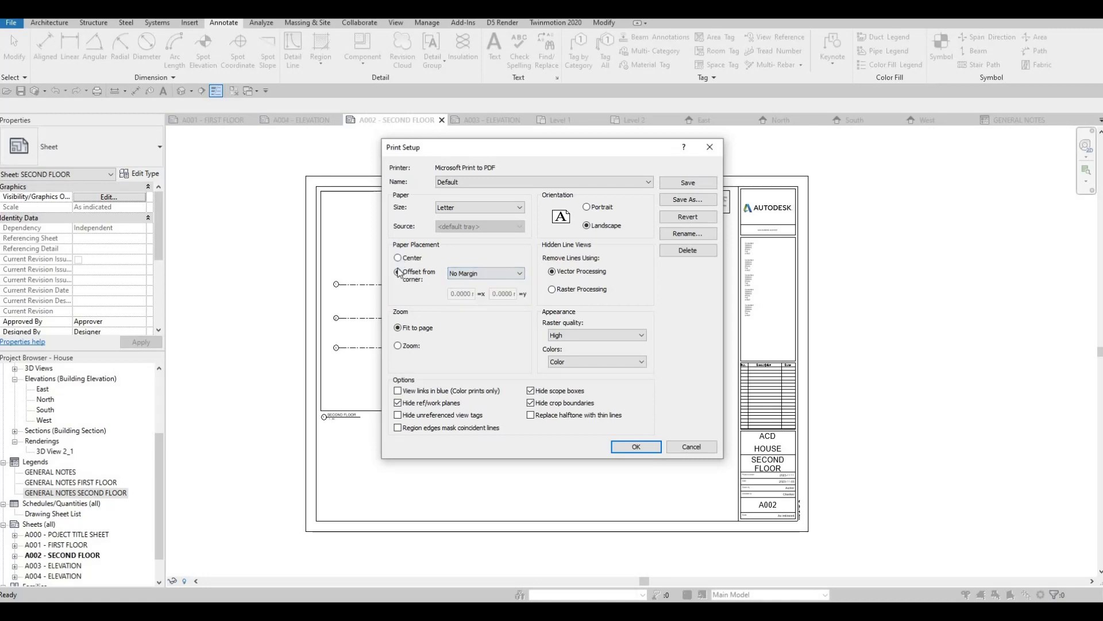
click(399, 258)
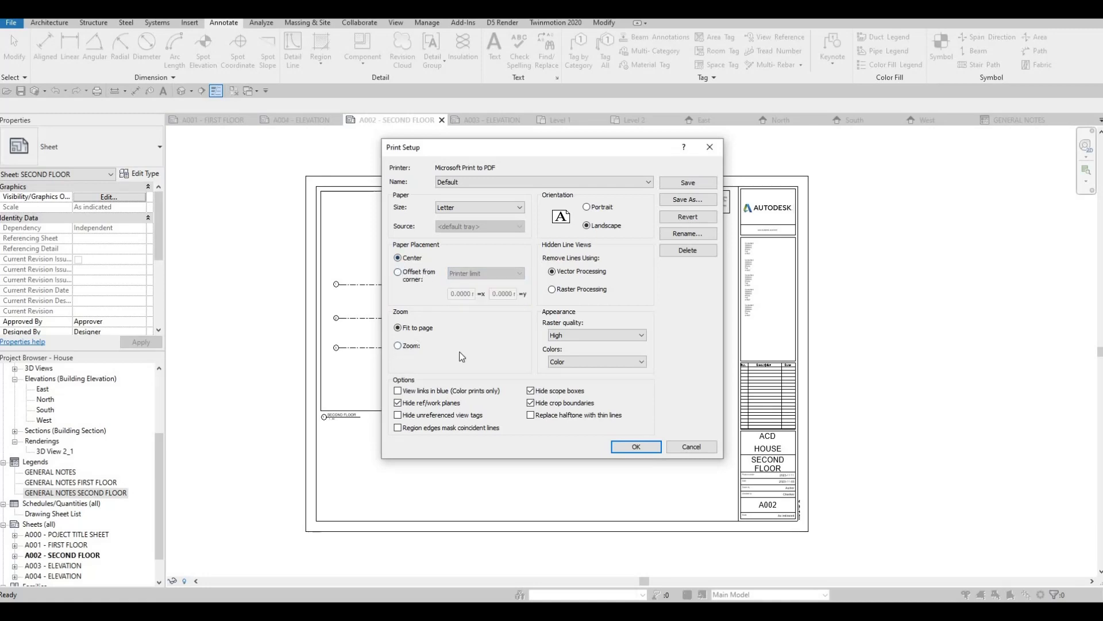
click(398, 345)
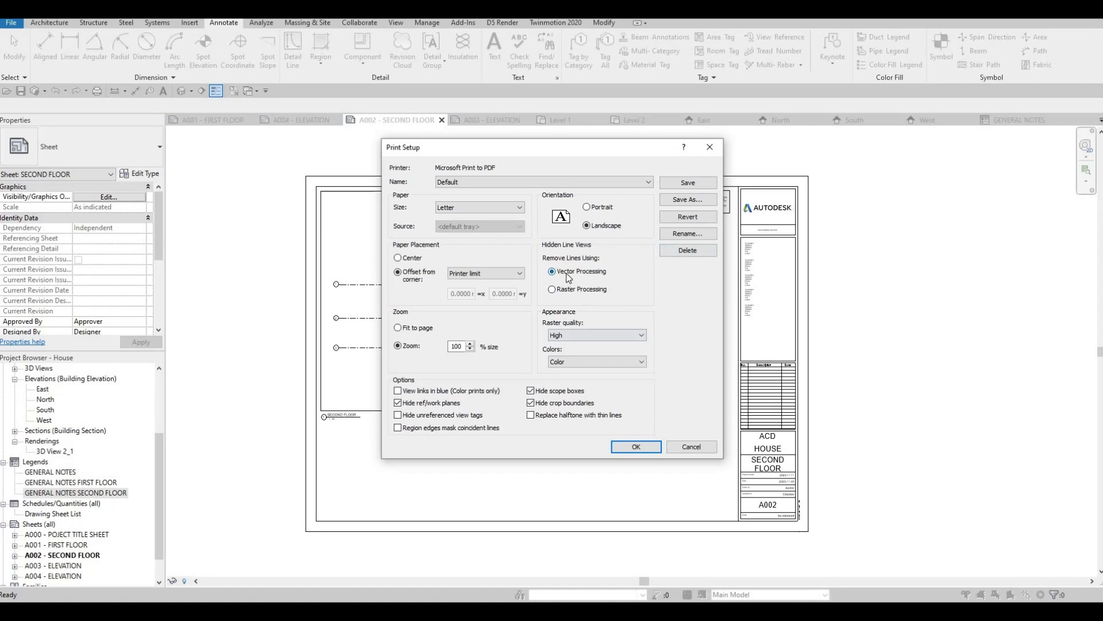
click(645, 446)
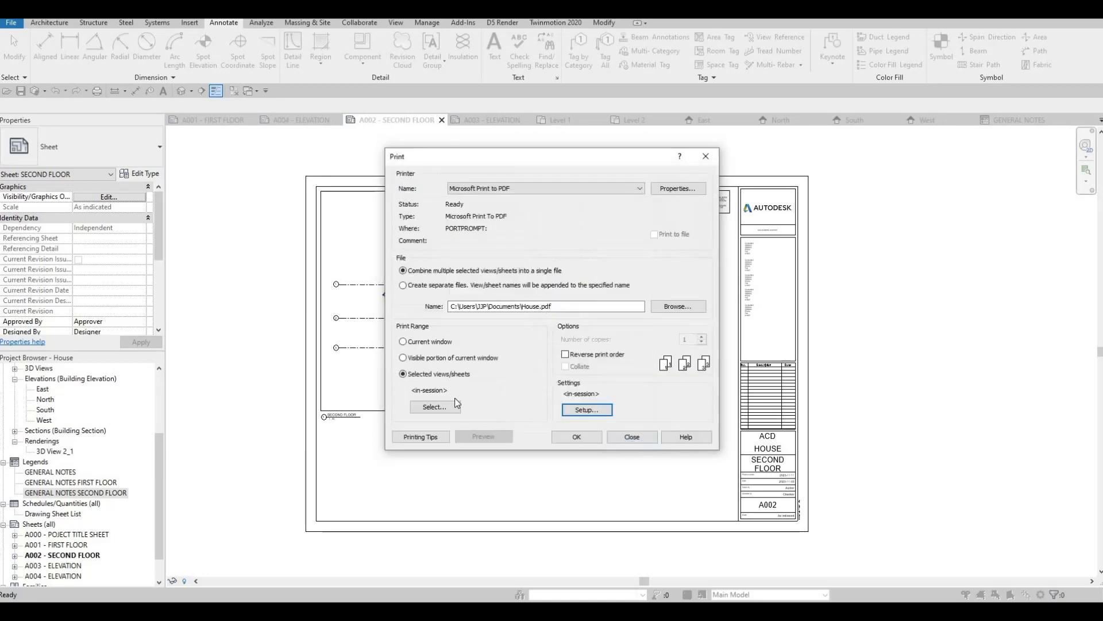
Limit the print selection list to sheets, include all of them, and save the selection as a set named FULLSET
click(446, 407)
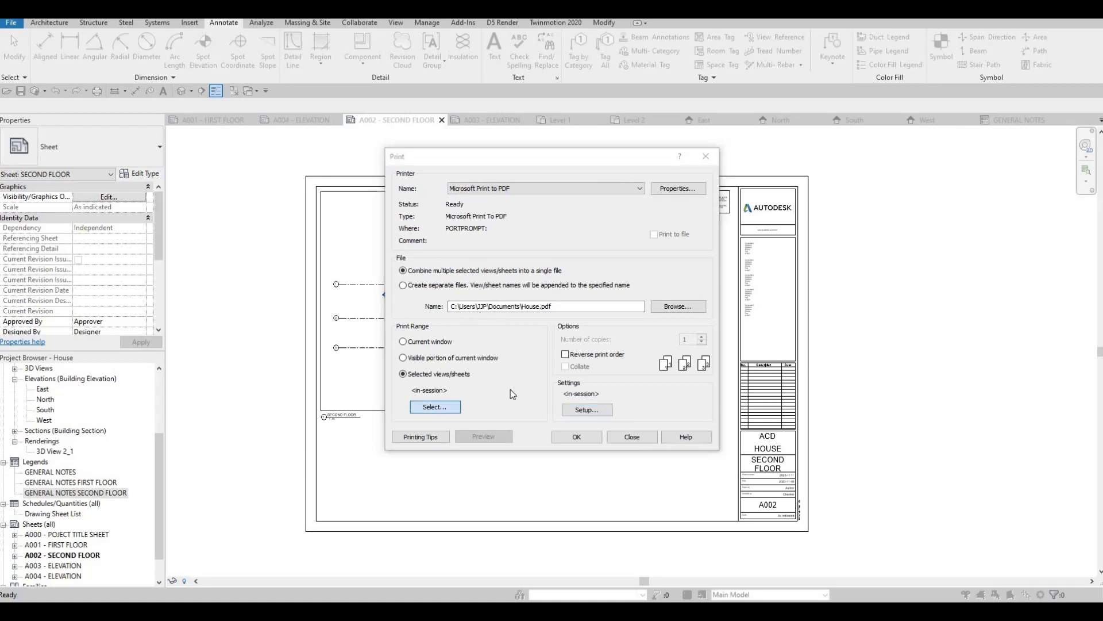
click(523, 443)
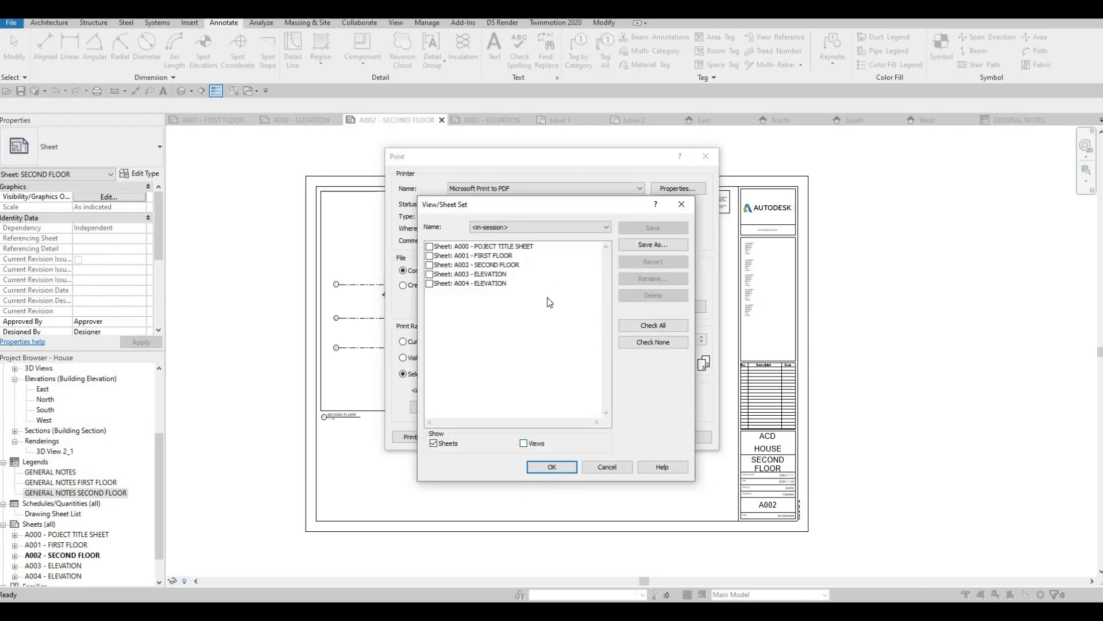
click(653, 326)
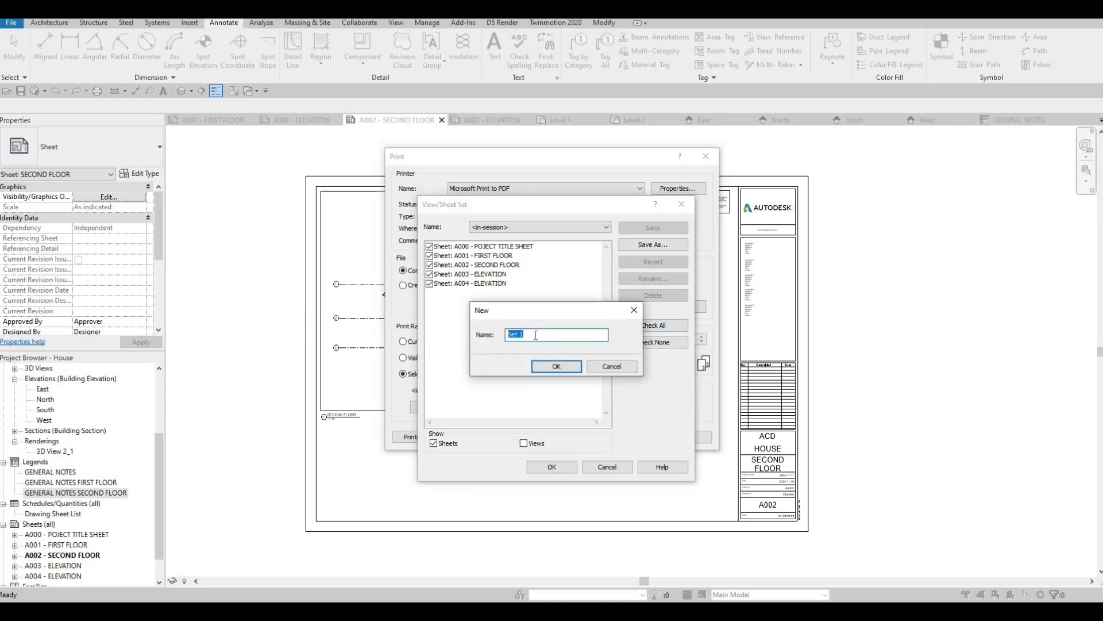
text(FULL)
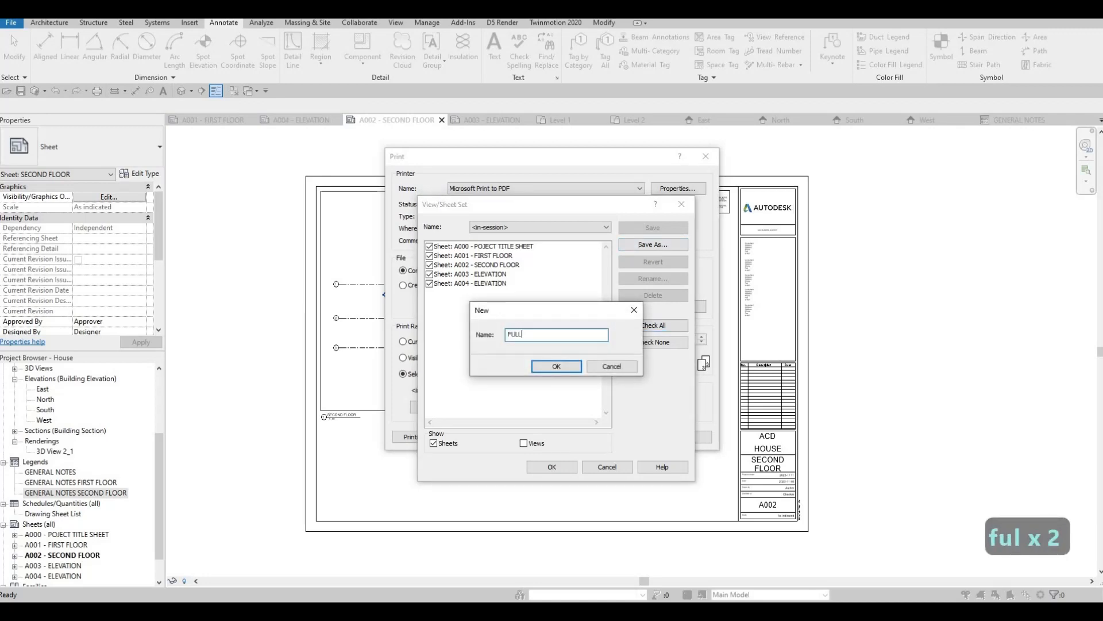
text(SET)
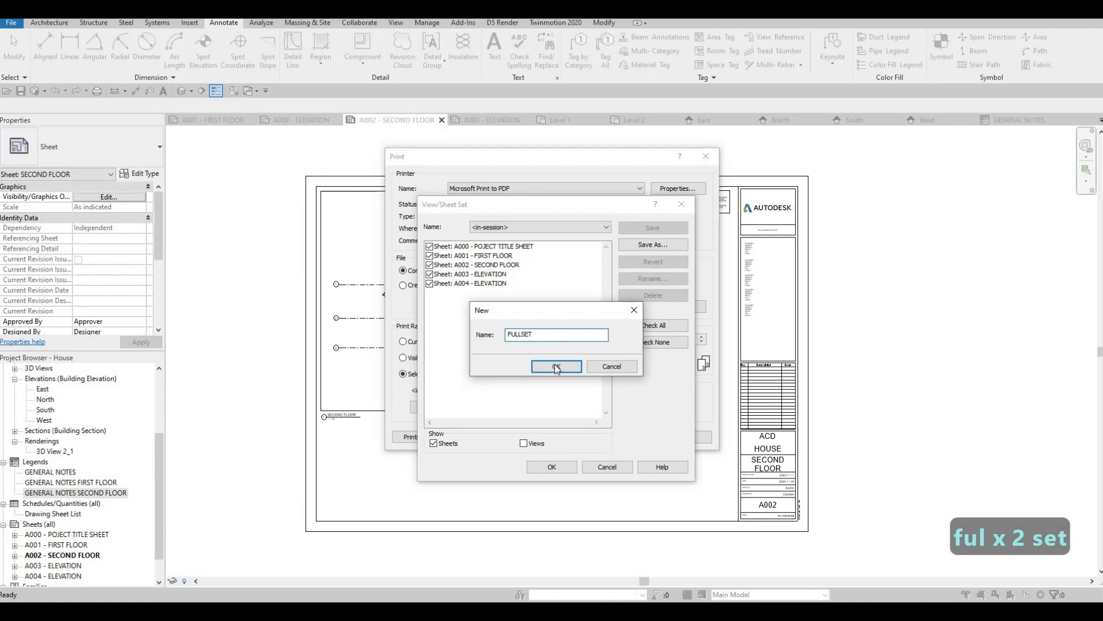
key(Return)
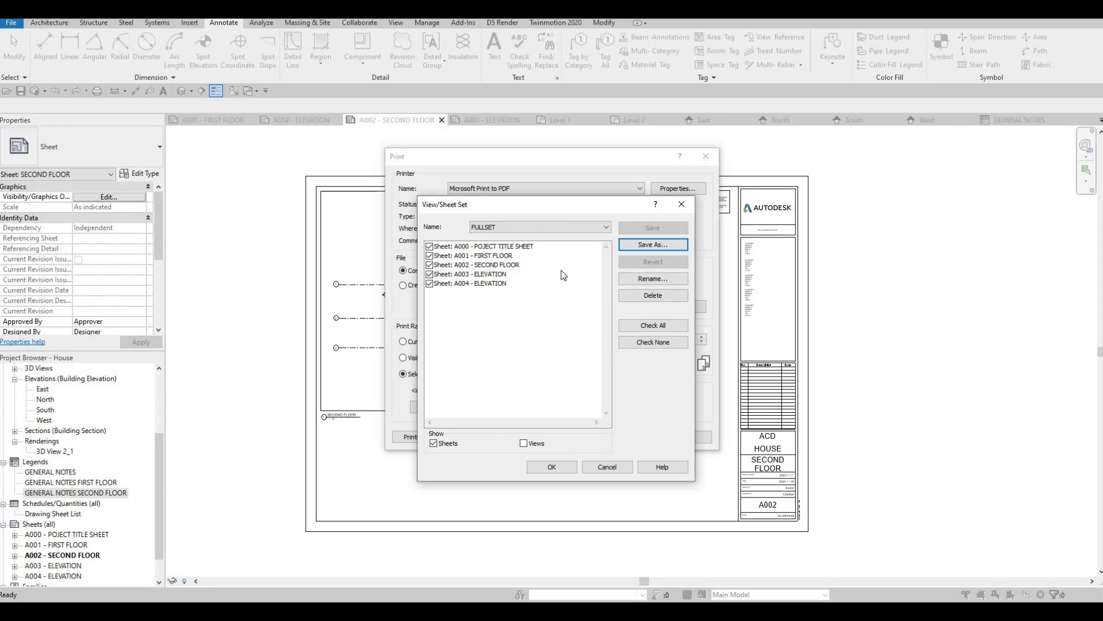
Exclude sheet A001 from the FULLSET set and save it, and include A001 again and resave the set
click(445, 256)
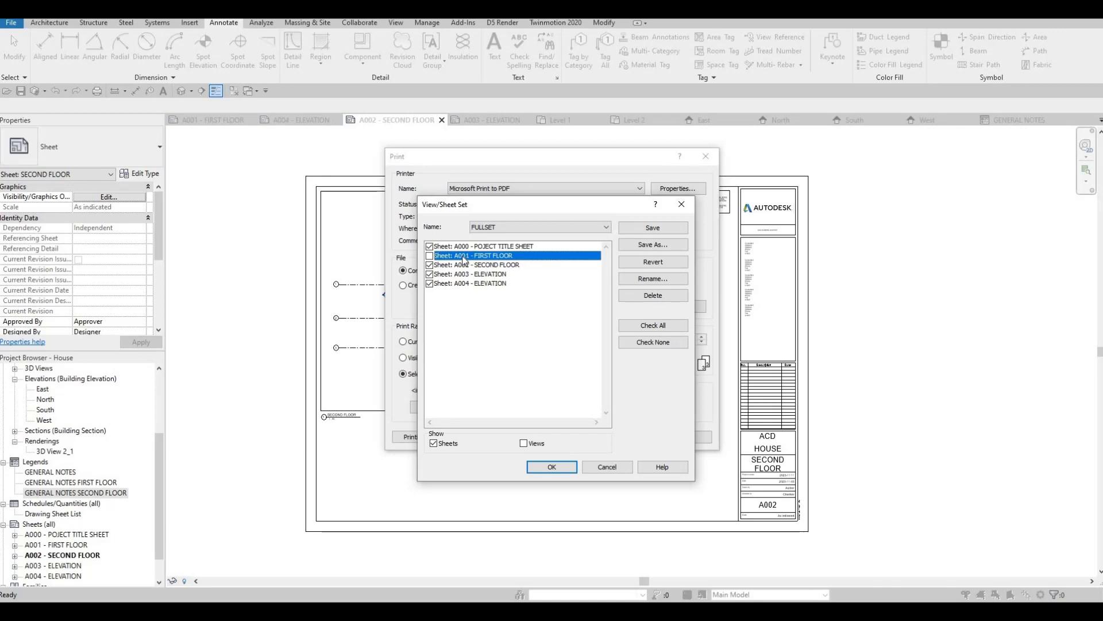
click(662, 230)
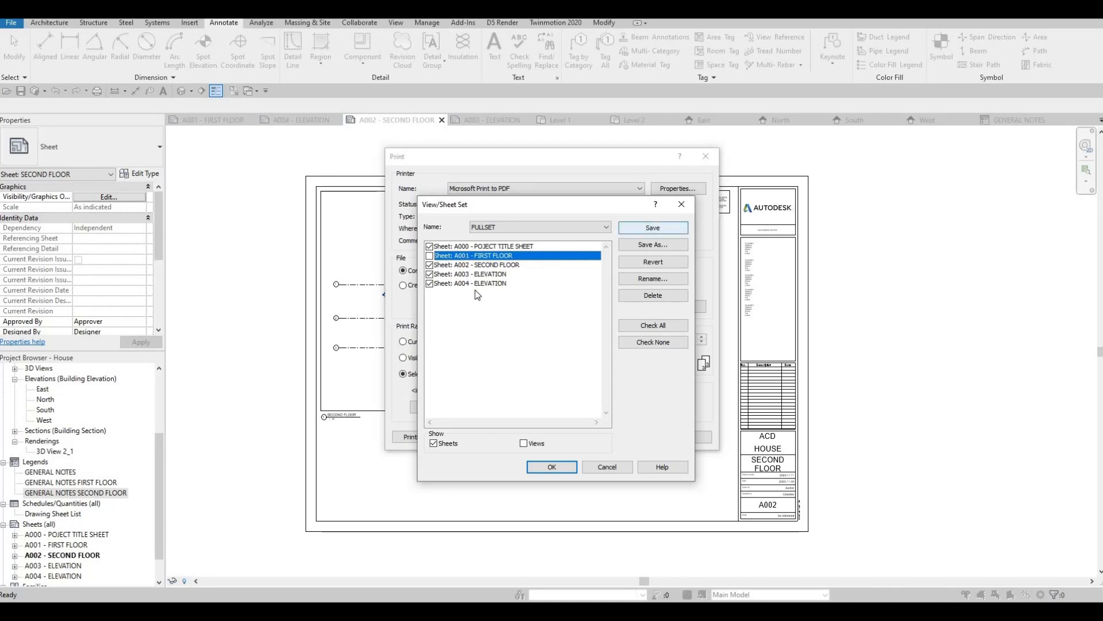
click(429, 255)
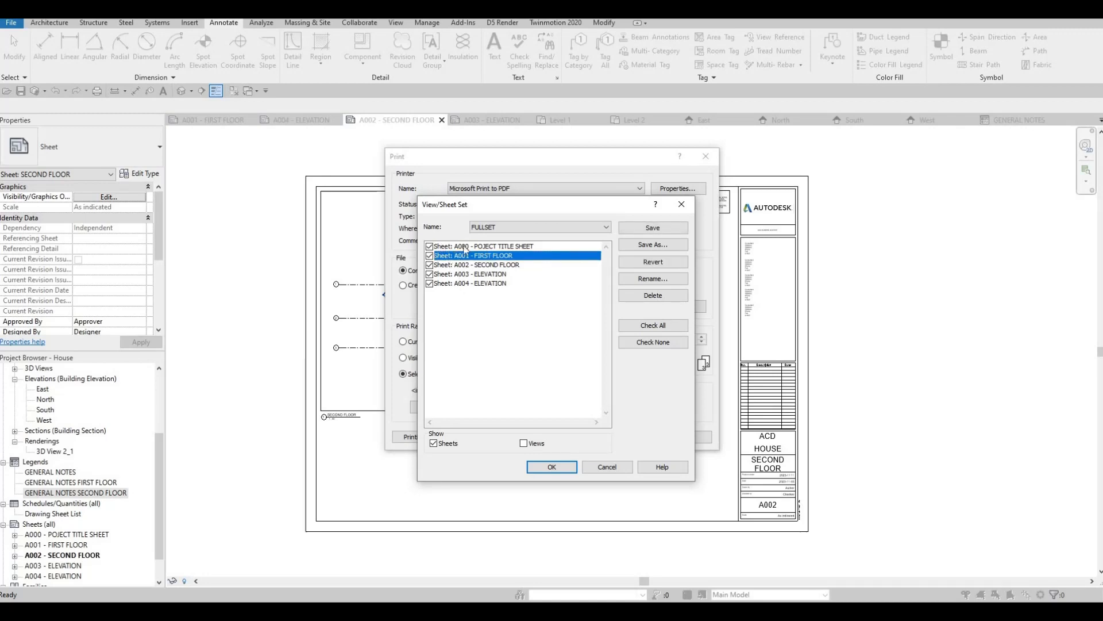
click(650, 229)
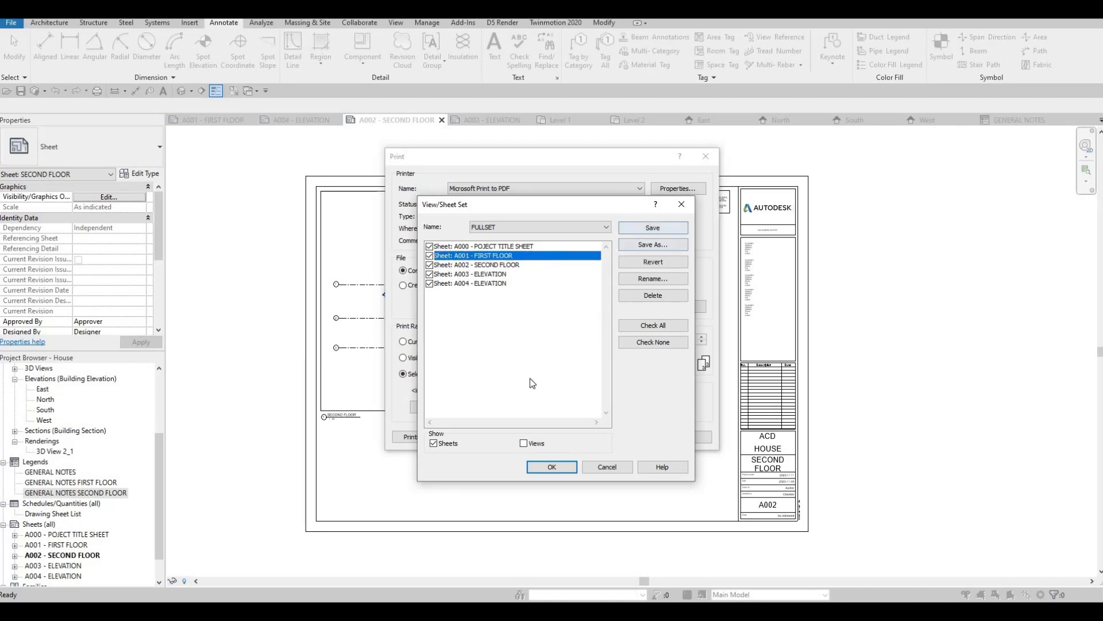
Accept the FULLSET selection and print it to a PDF named HOUSE on the Desktop
click(564, 470)
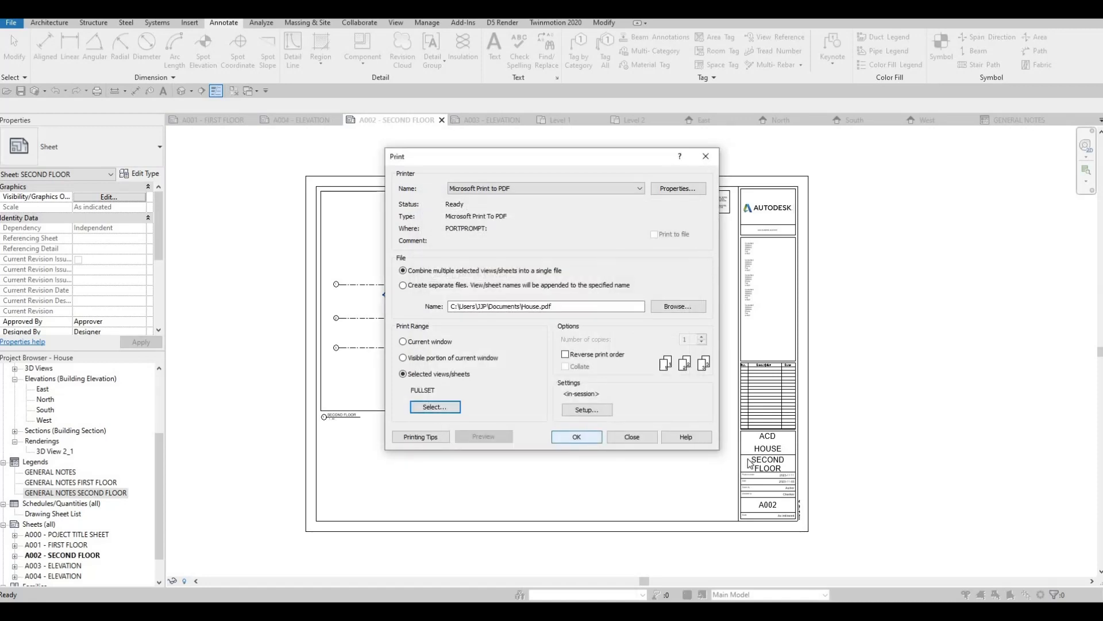
click(576, 437)
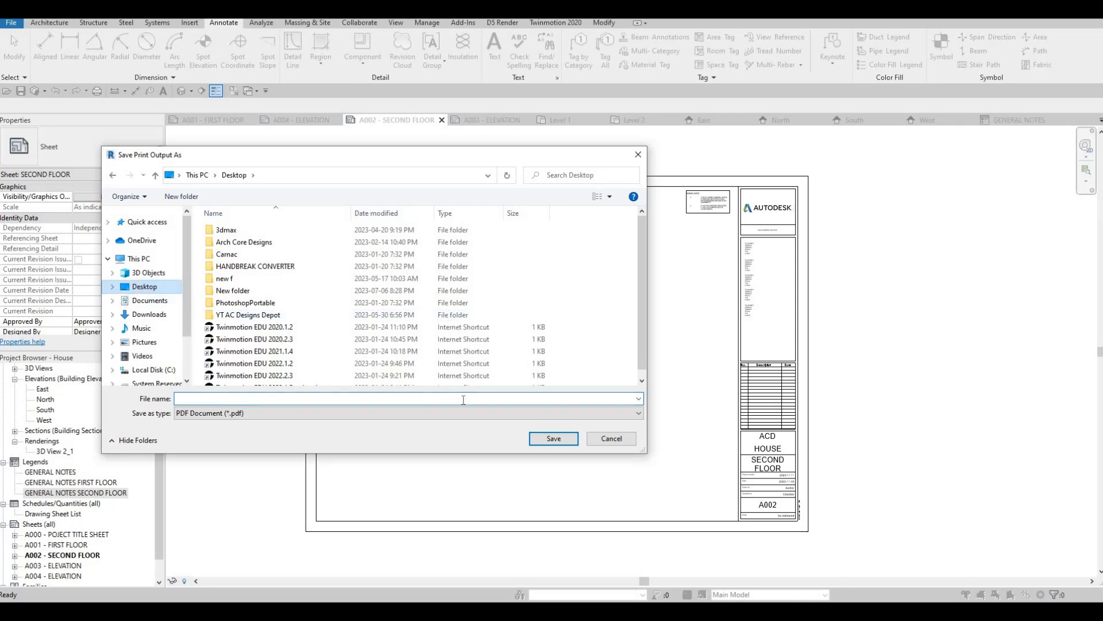
click(148, 300)
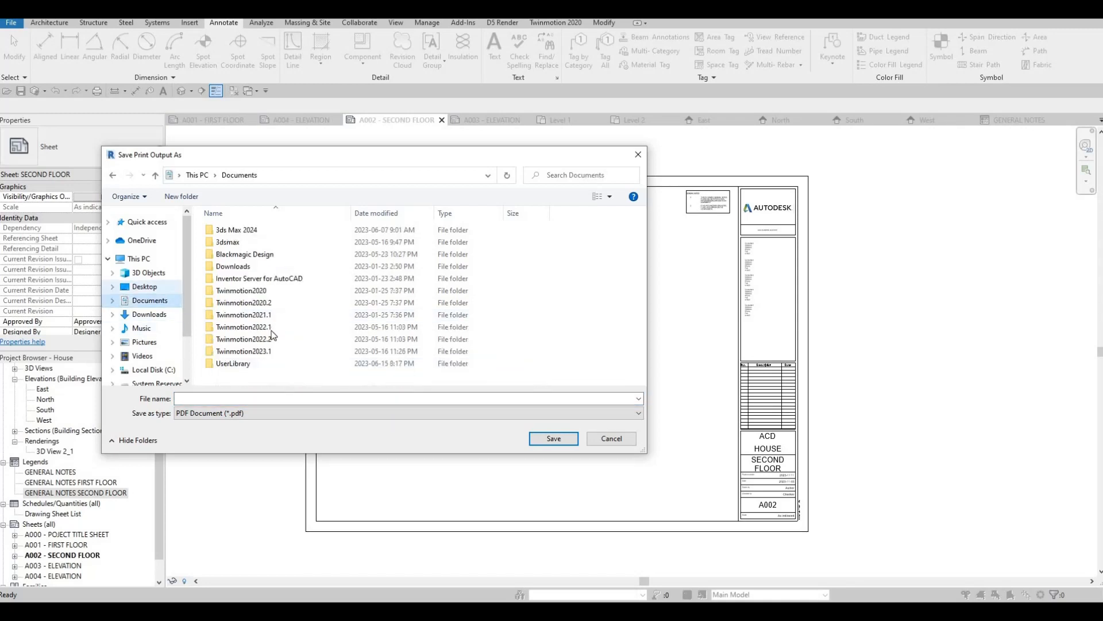
click(144, 286)
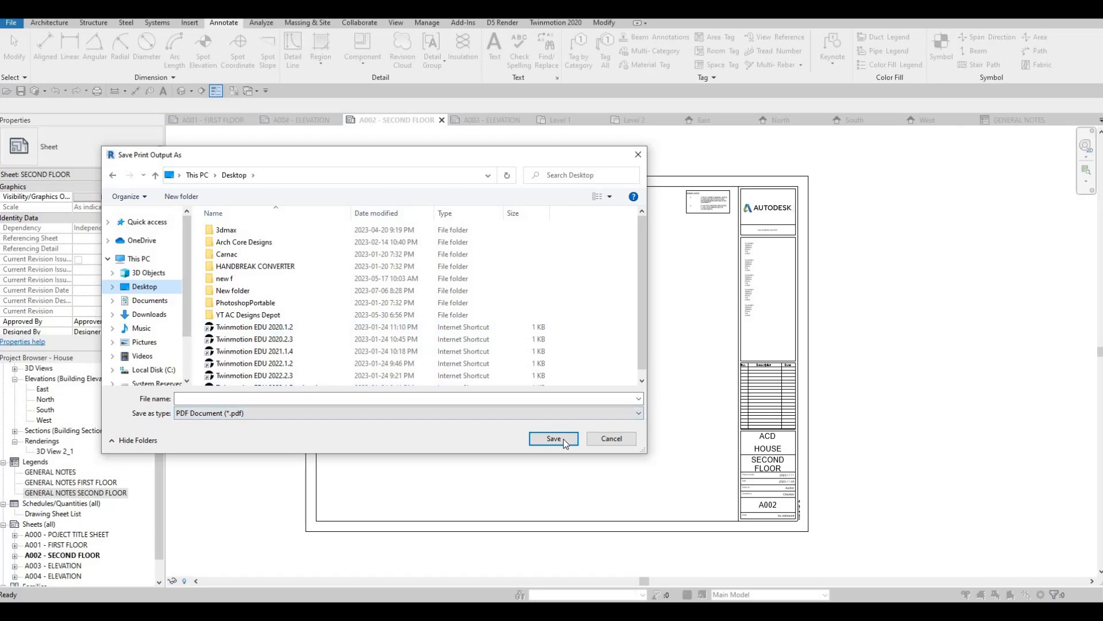
click(252, 399)
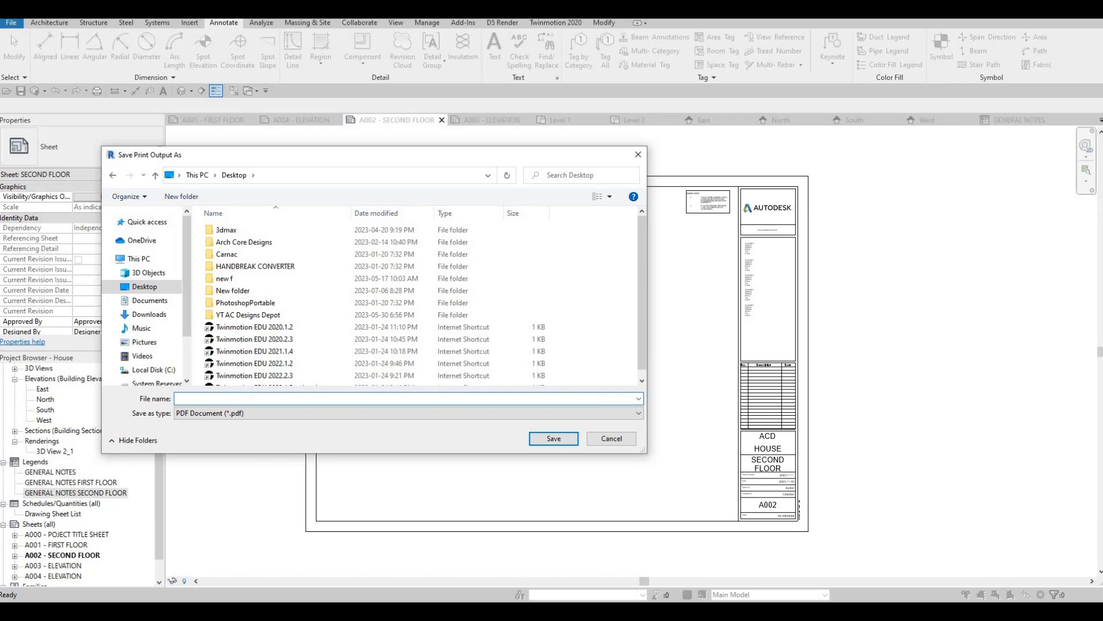
text(HOUSE)
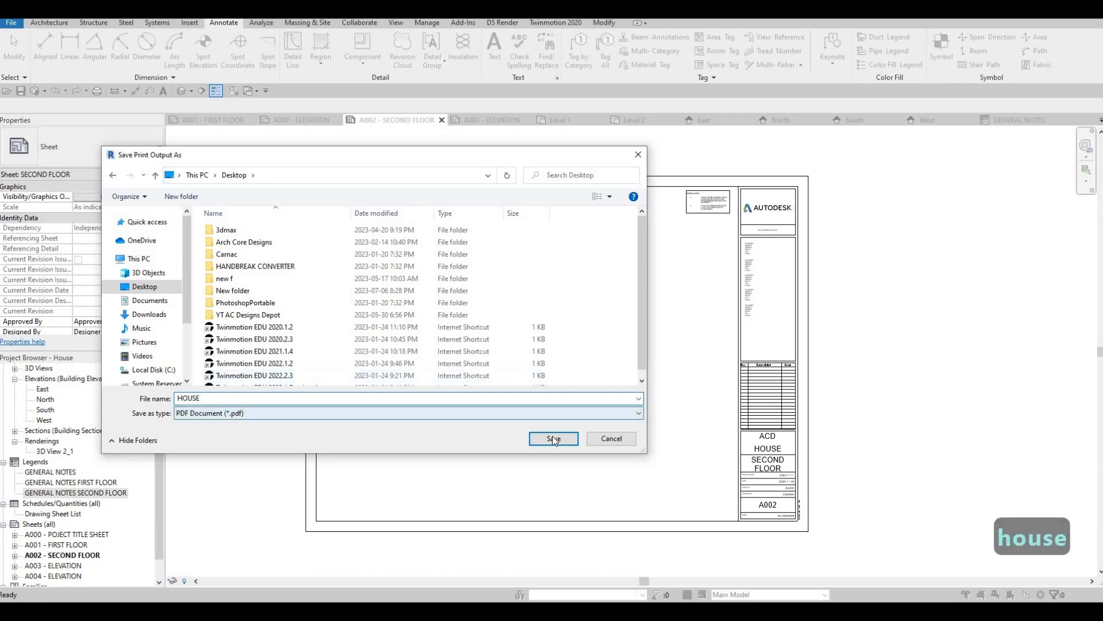
click(553, 439)
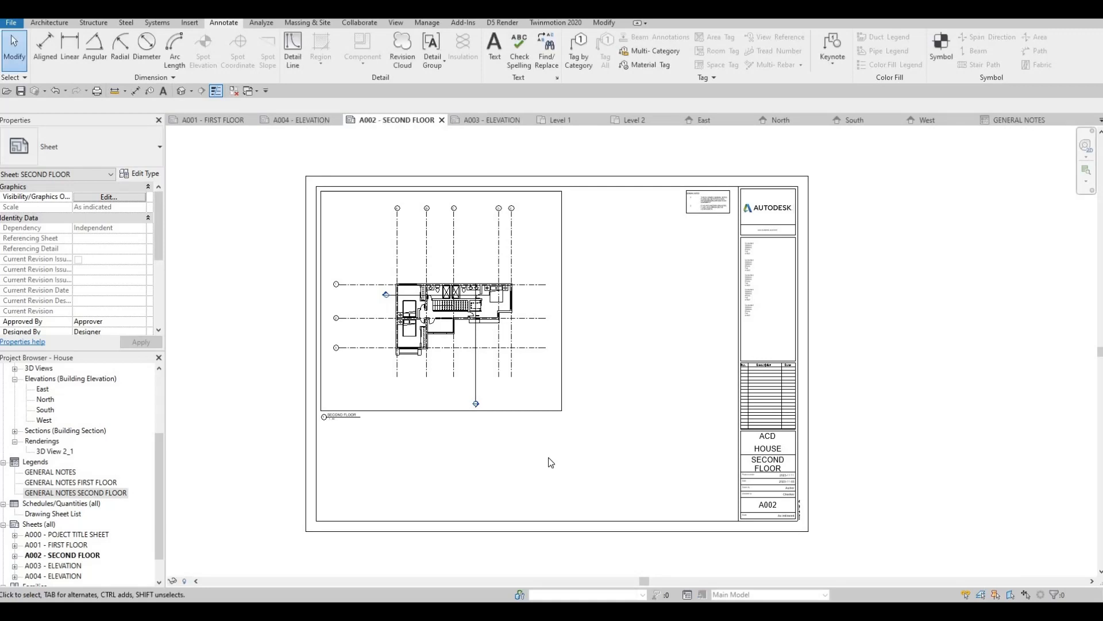
Switch to the browser and examine the page layout of the printed HOUSE.pdf in a maximized window
key(F1)
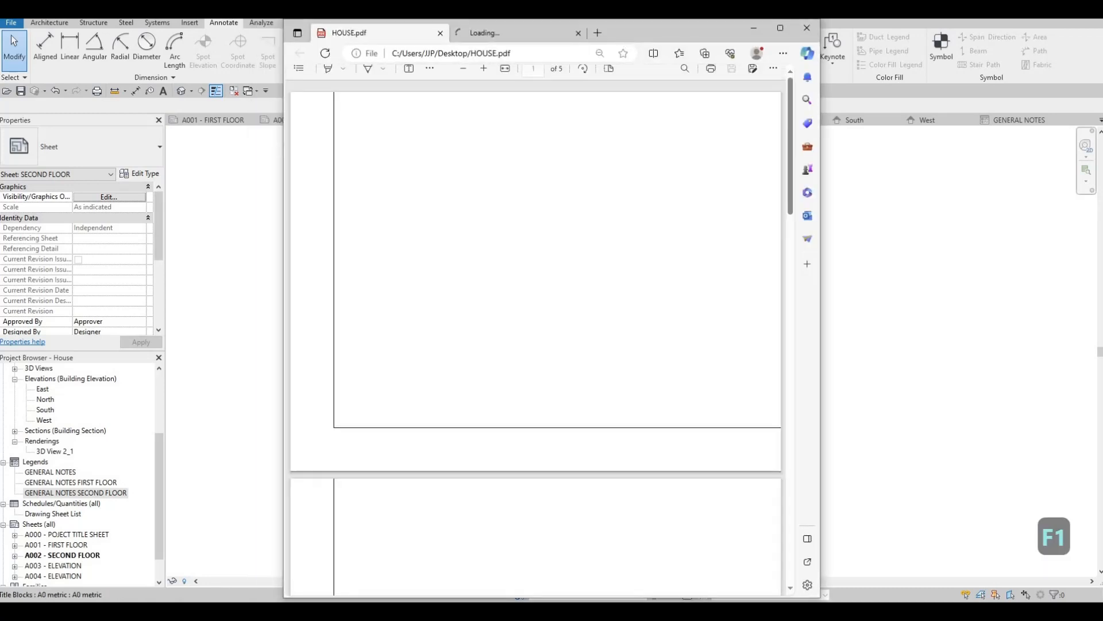
double_click(623, 36)
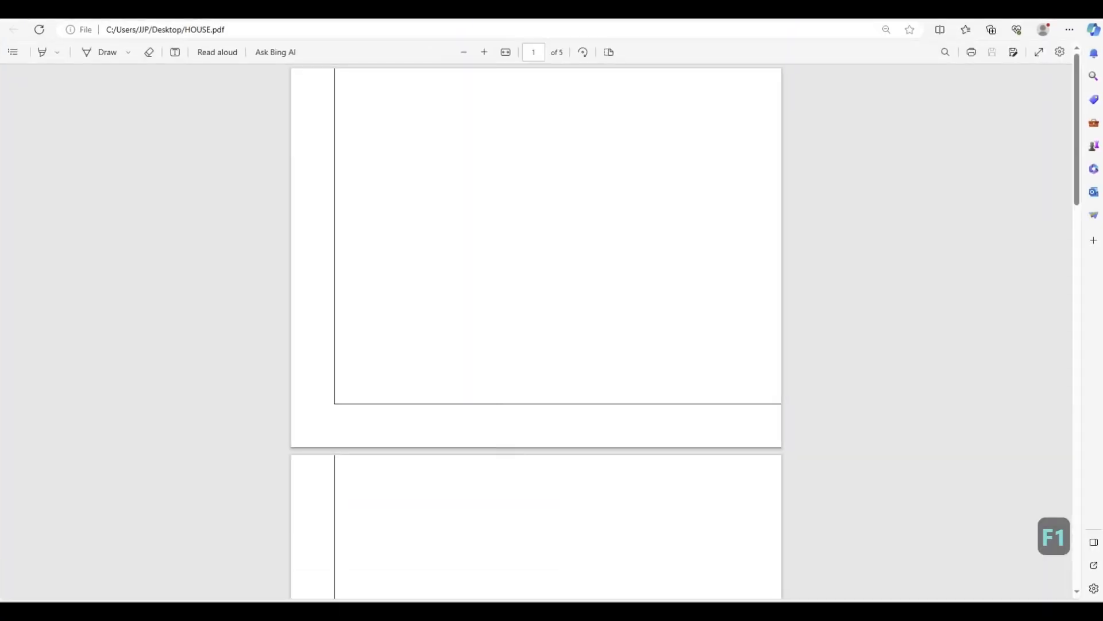
scroll(485, 301, down, 3)
ctrl+scroll(508, 293, down, 5)
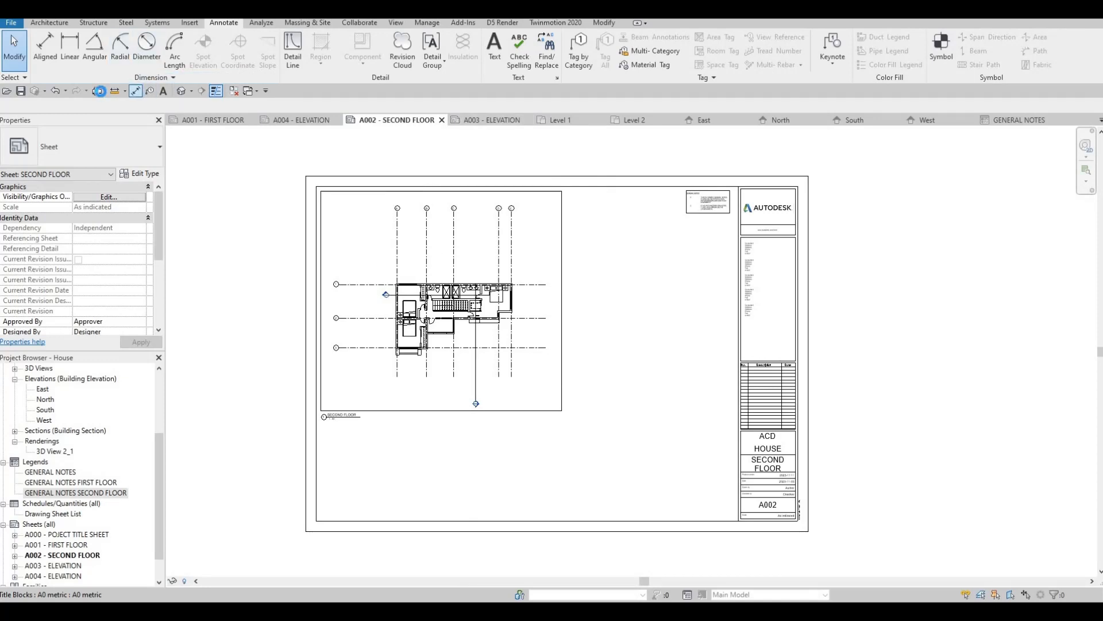
Configure the print setup with Tabloid paper, centered paper placement and Fit to page zoom
click(97, 90)
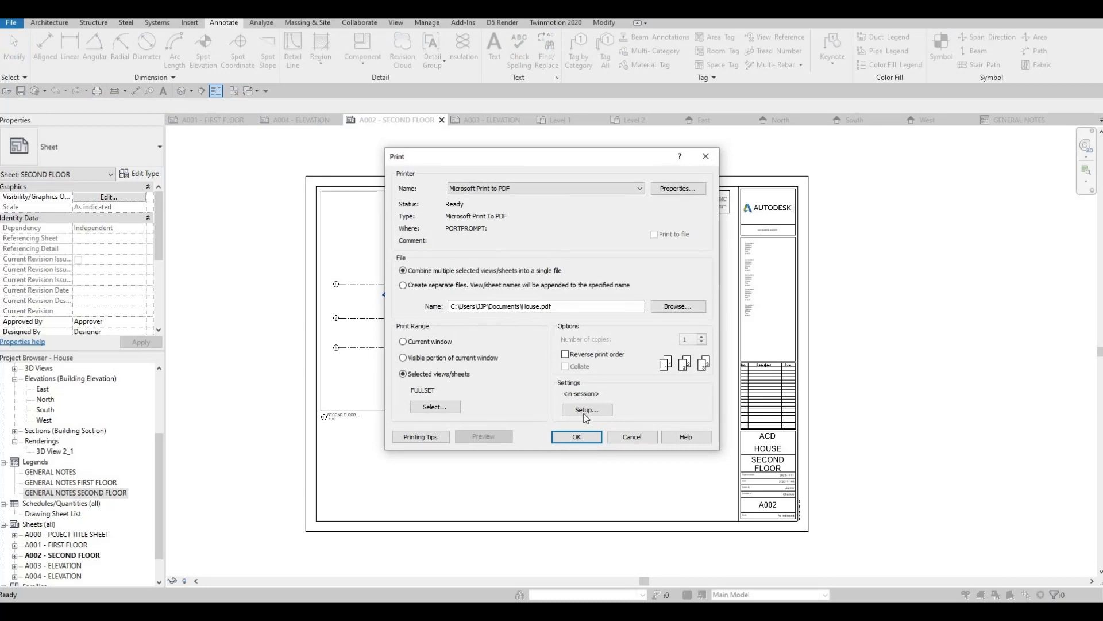
click(582, 412)
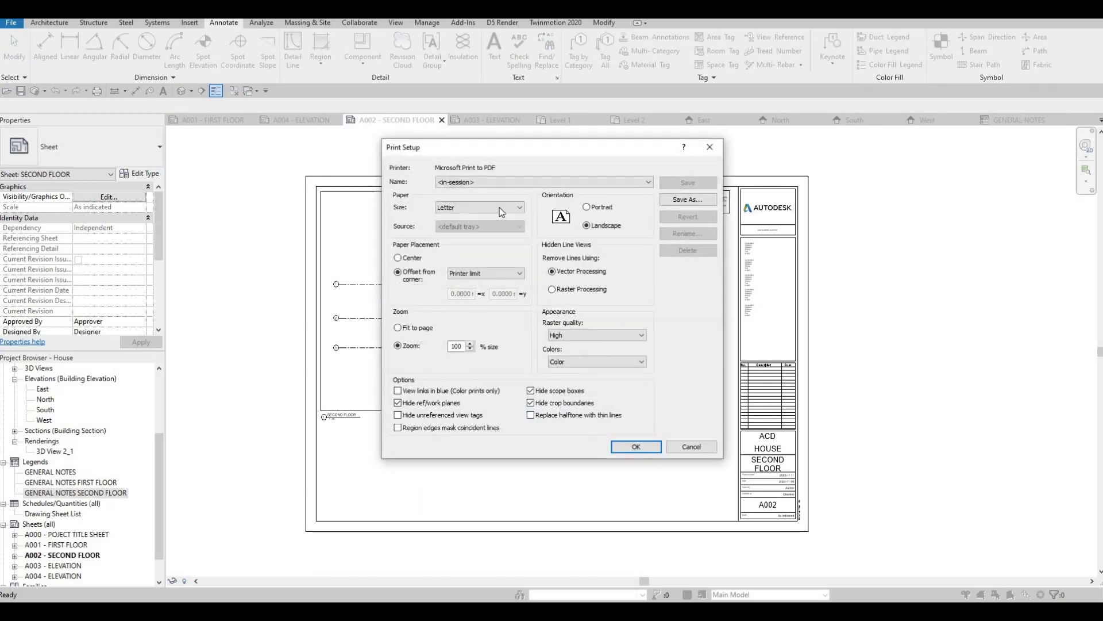
click(497, 208)
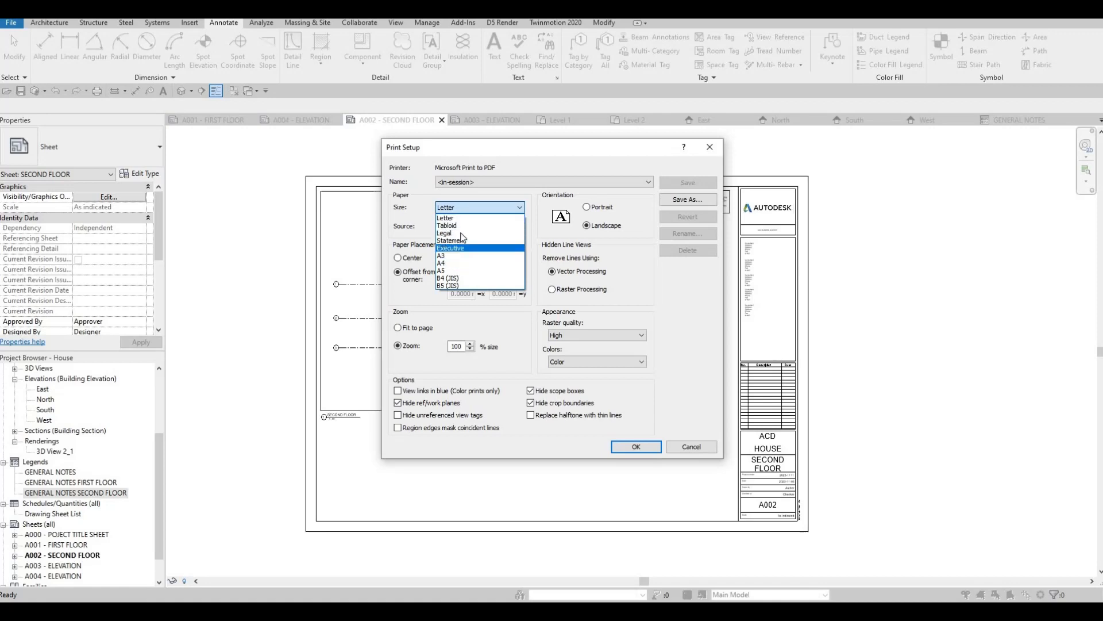
key(Return)
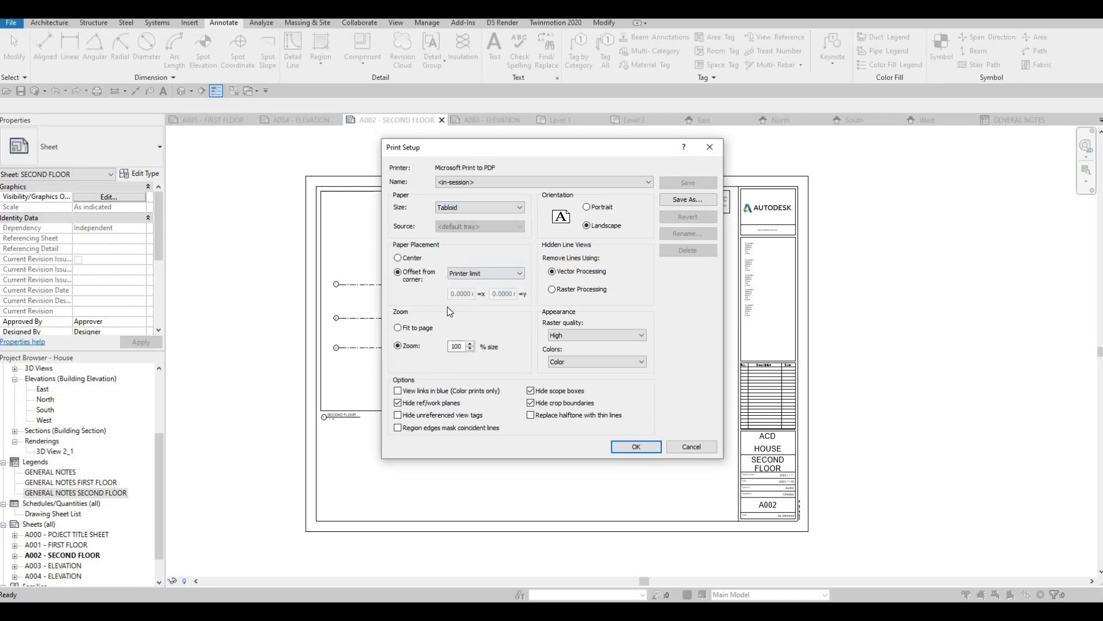
click(398, 258)
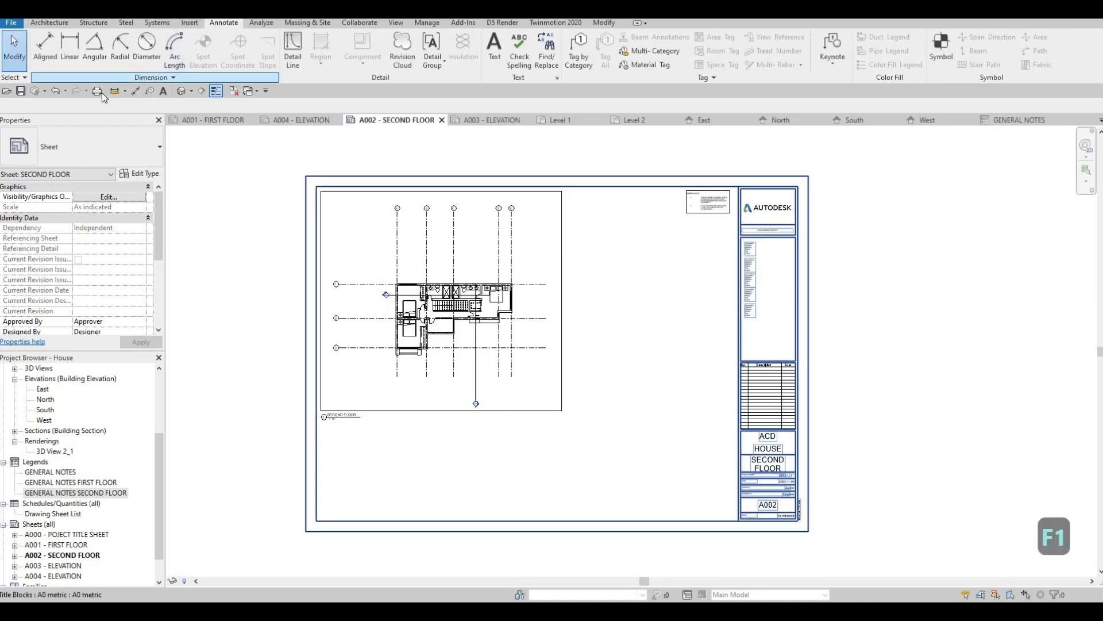
Check the paper size, placement and zoom in the print setup, and close the print dialogs
key(ctrl+p)
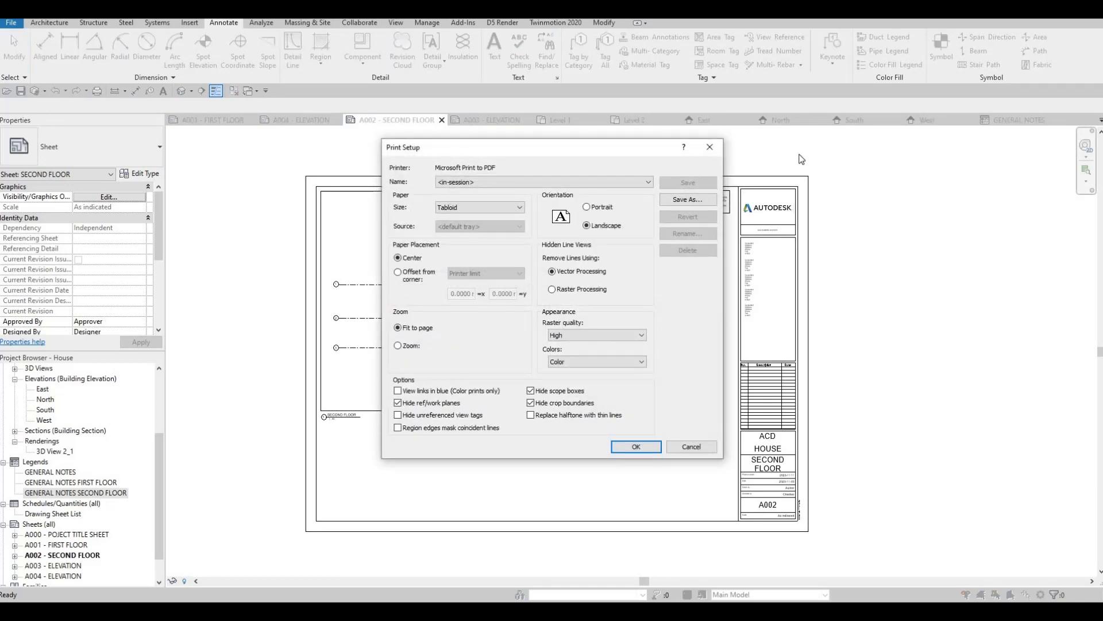
click(709, 147)
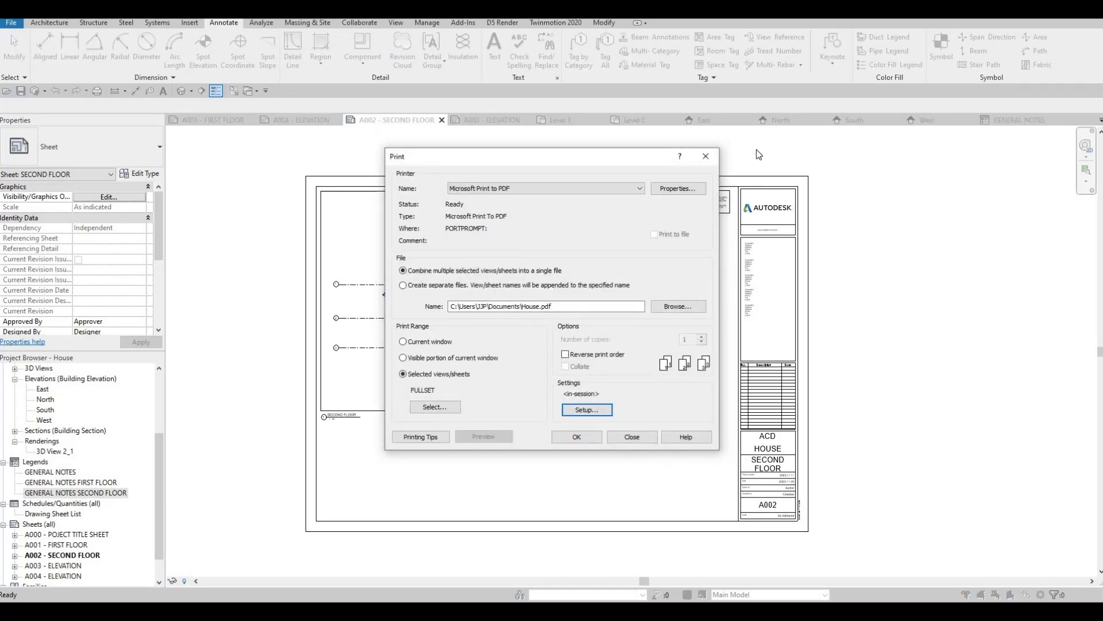
click(705, 156)
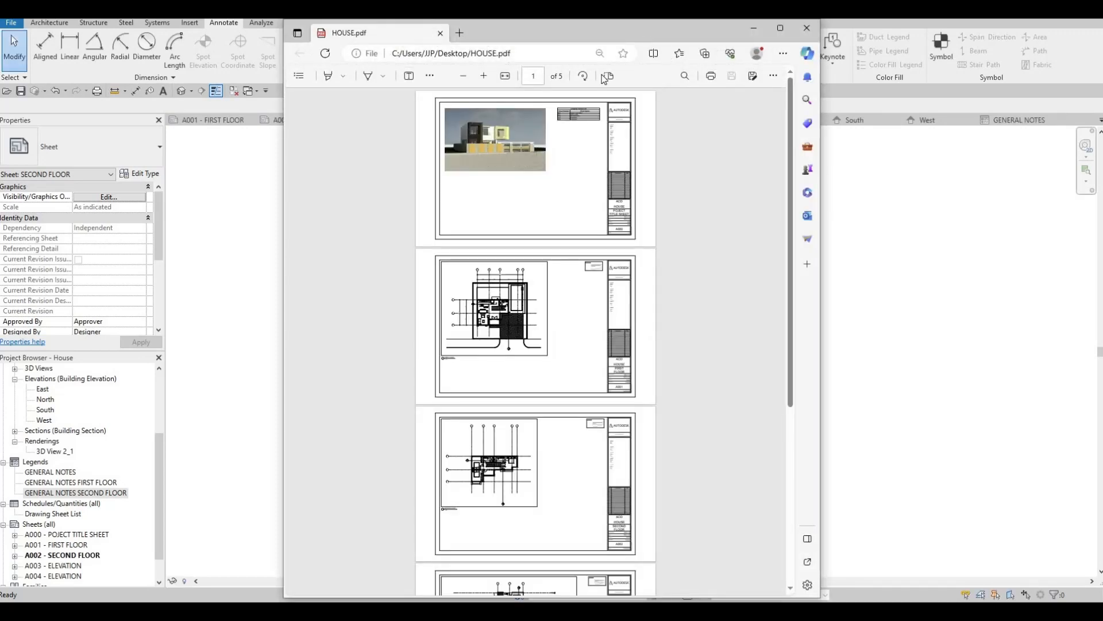
Examine every page of the printed HOUSE.pdf in a maximized window, from title sheet A000 to elevation sheet A004
click(781, 30)
ctrl+scroll(663, 151, up, 5)
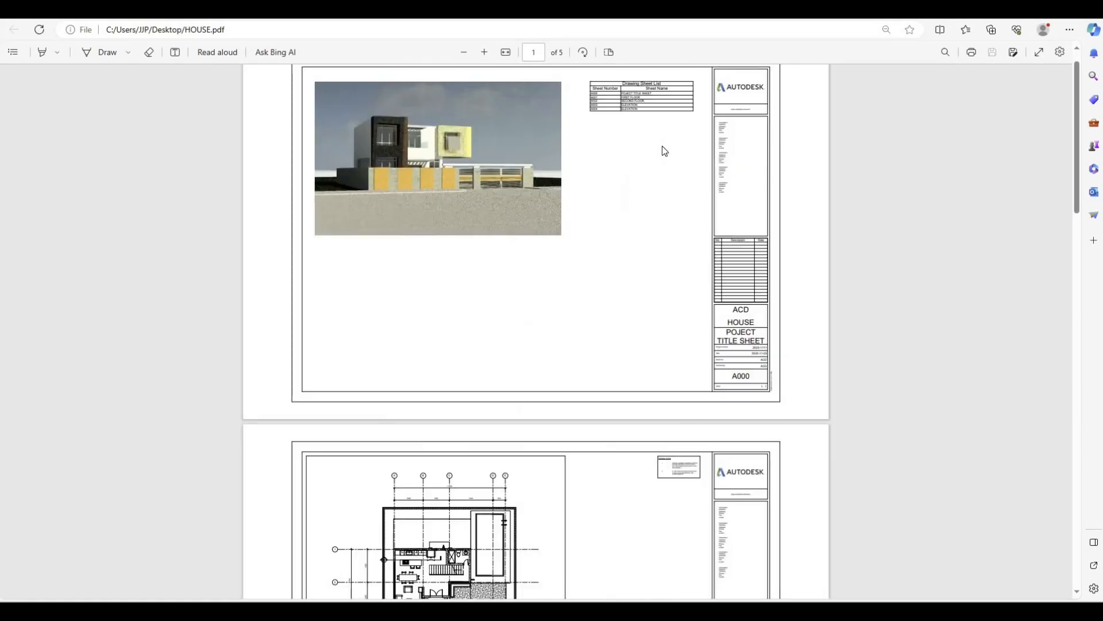
ctrl+scroll(583, 197, down, 5)
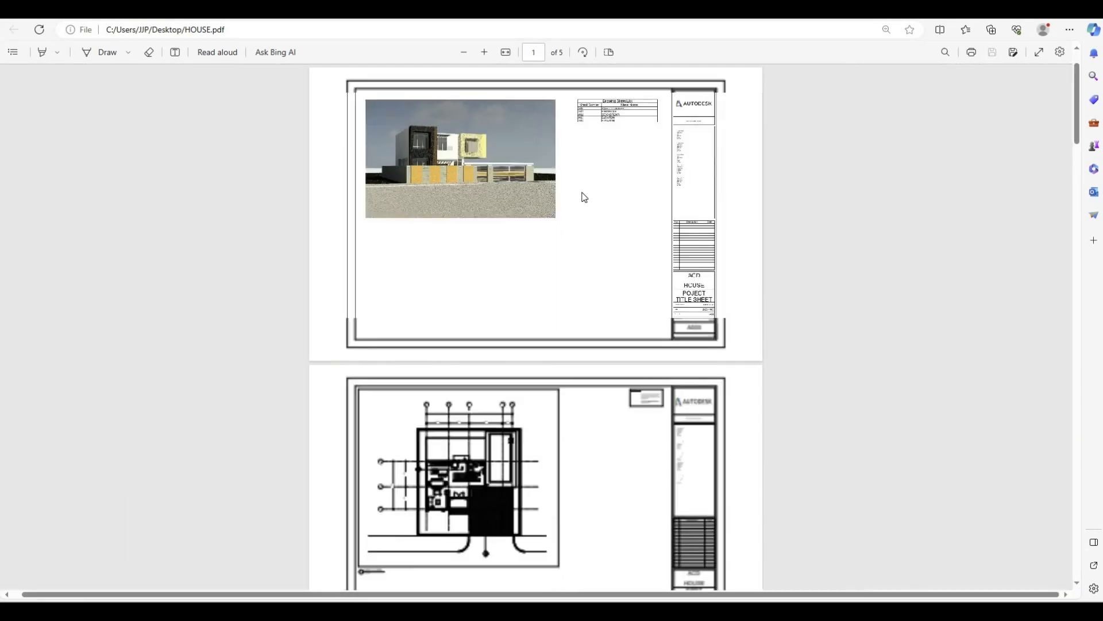
scroll(539, 184, down, 7)
scroll(575, 242, up, 7)
scroll(610, 294, down, 2)
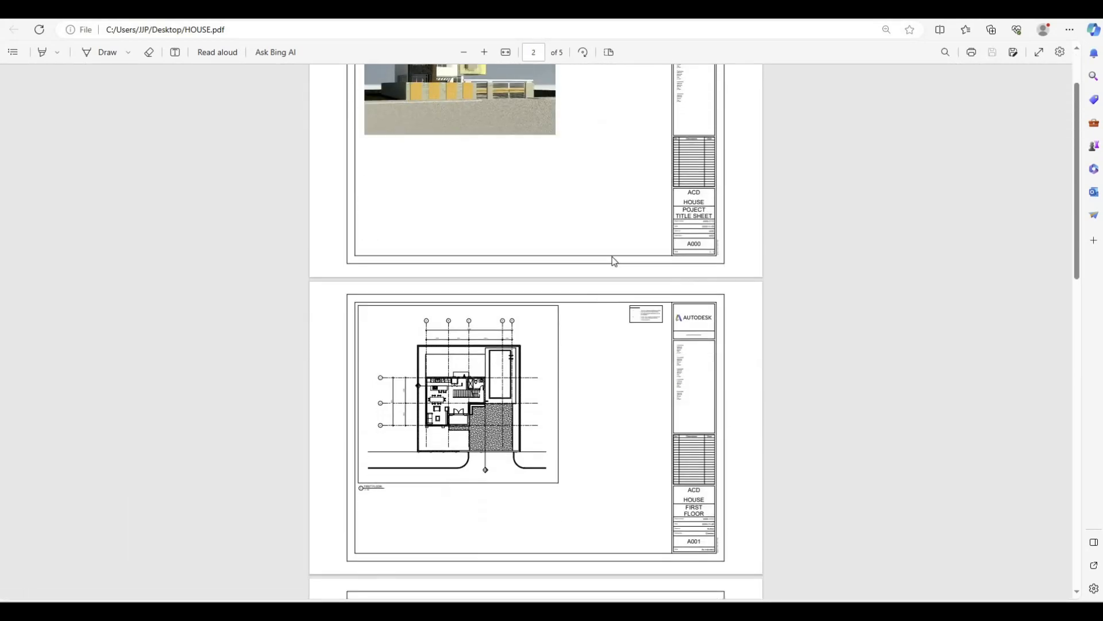
ctrl+scroll(612, 256, up, 3)
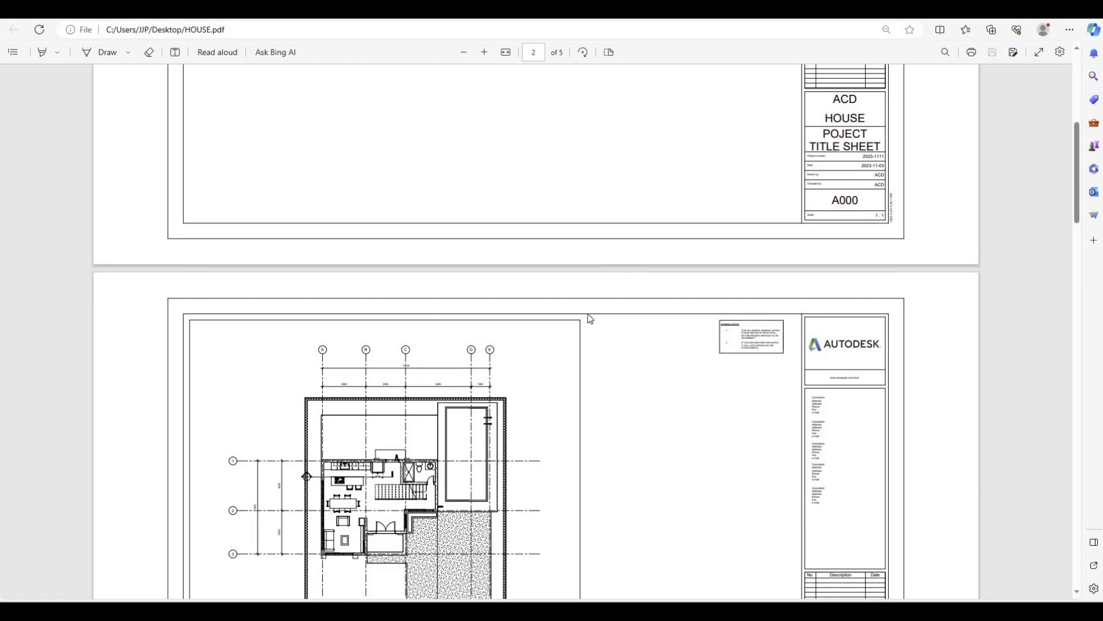
scroll(589, 316, down, 10)
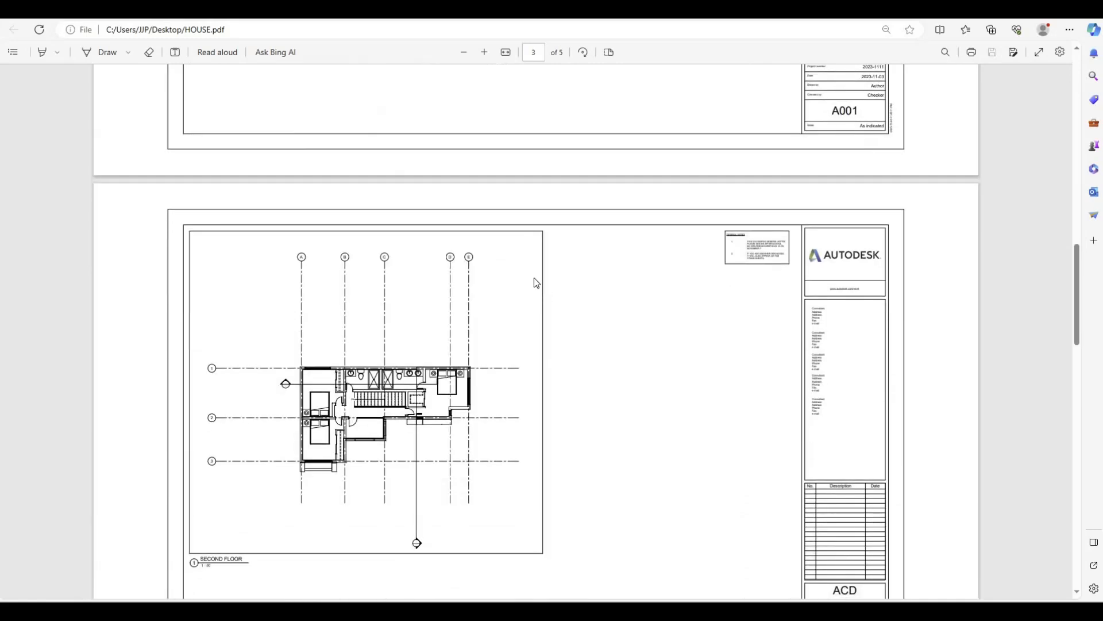
scroll(535, 278, up, 1)
scroll(534, 271, down, 5)
scroll(535, 268, down, 10)
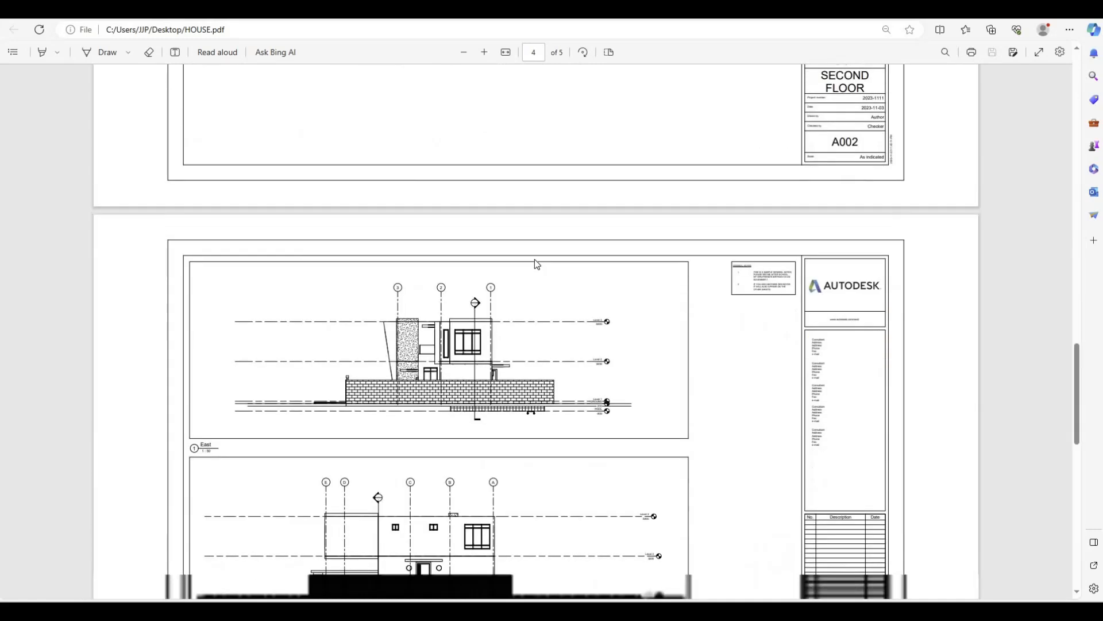
scroll(536, 262, up, 6)
scroll(535, 259, down, 7)
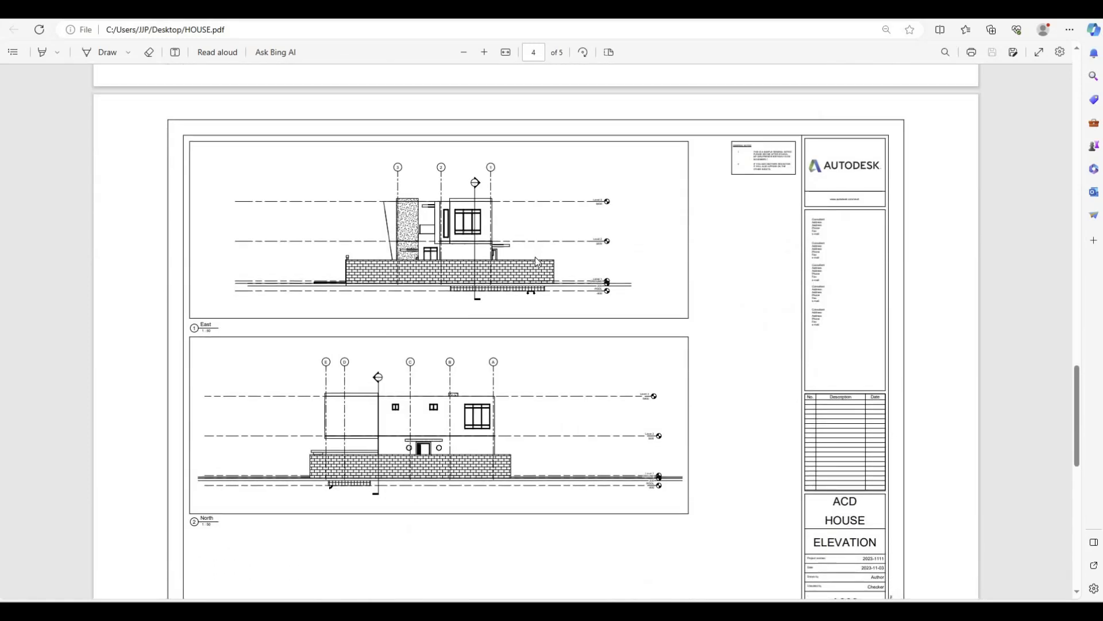
scroll(547, 259, down, 3)
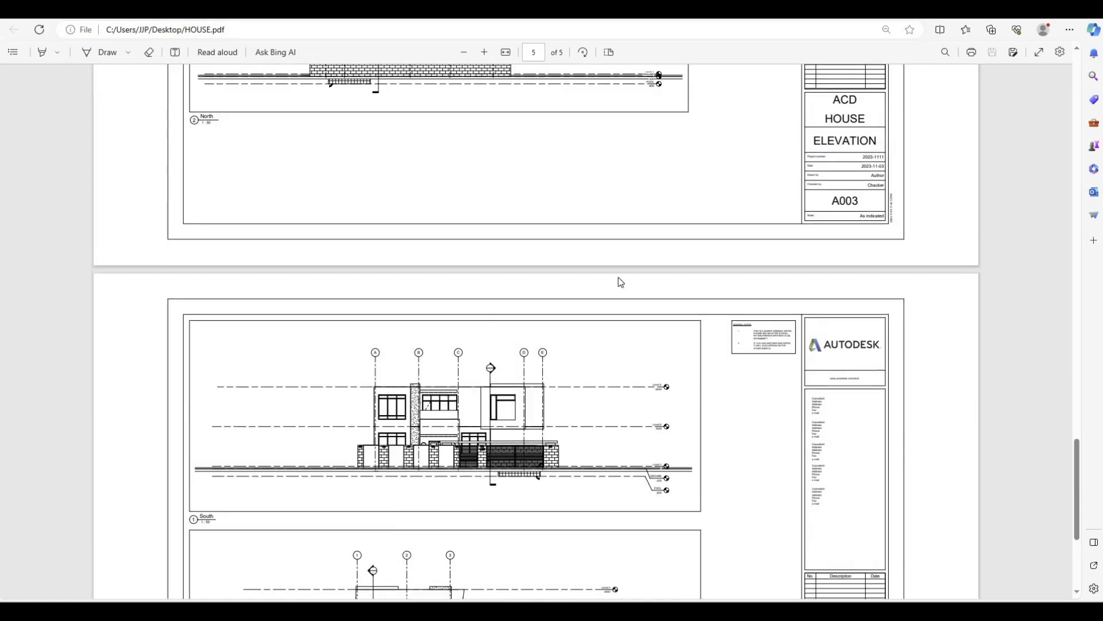
scroll(618, 281, down, 4)
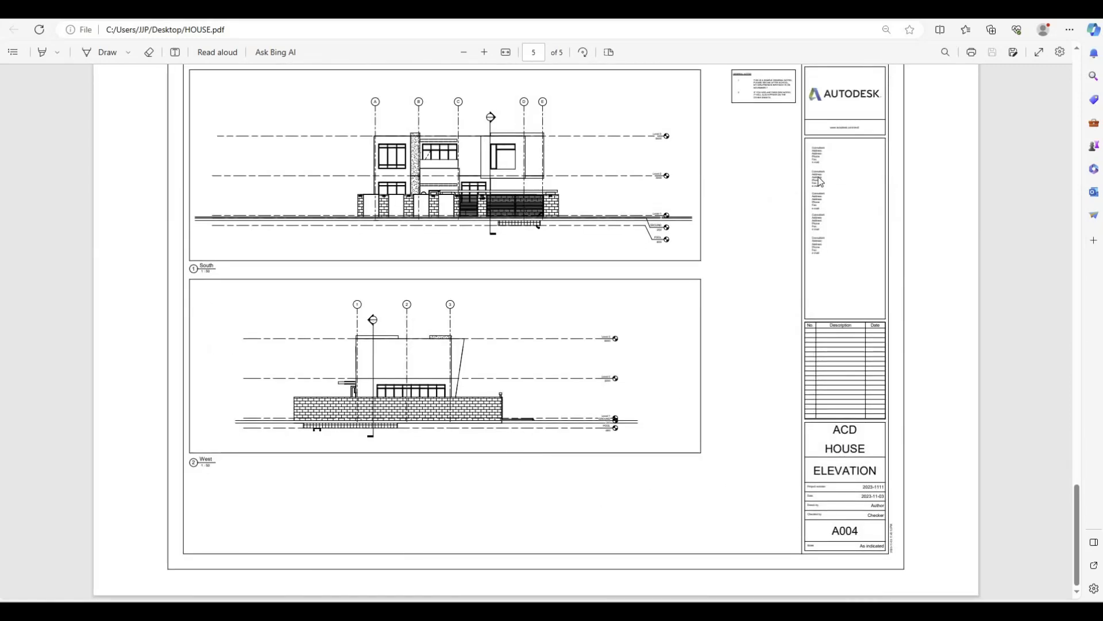
scroll(536, 332, up, 1)
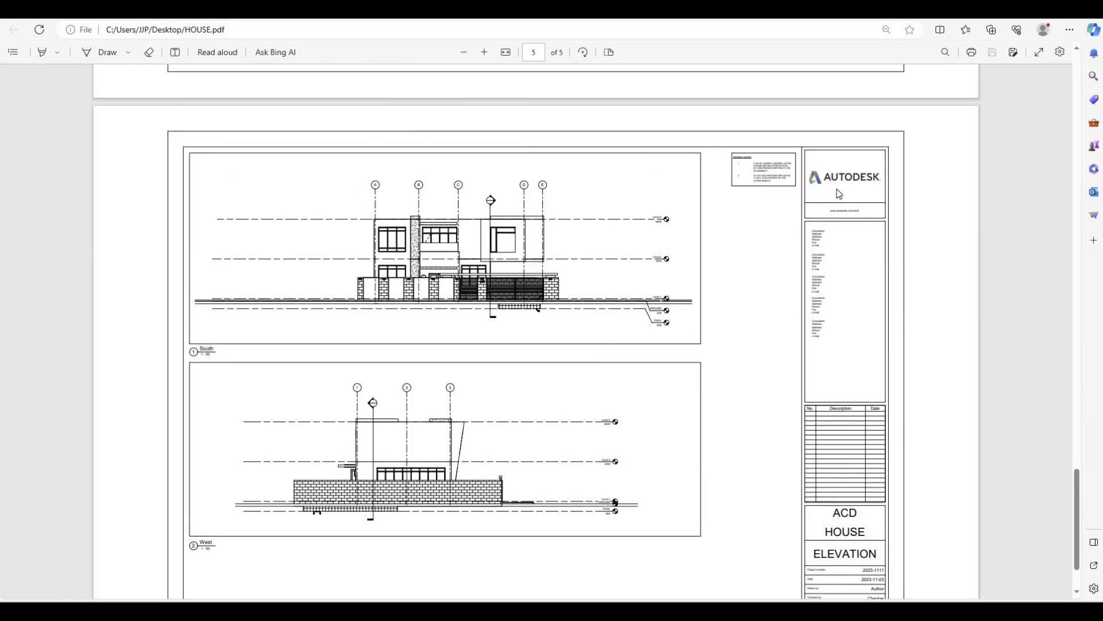
Switch back to Revit and save the House project
key(alt+Tab)
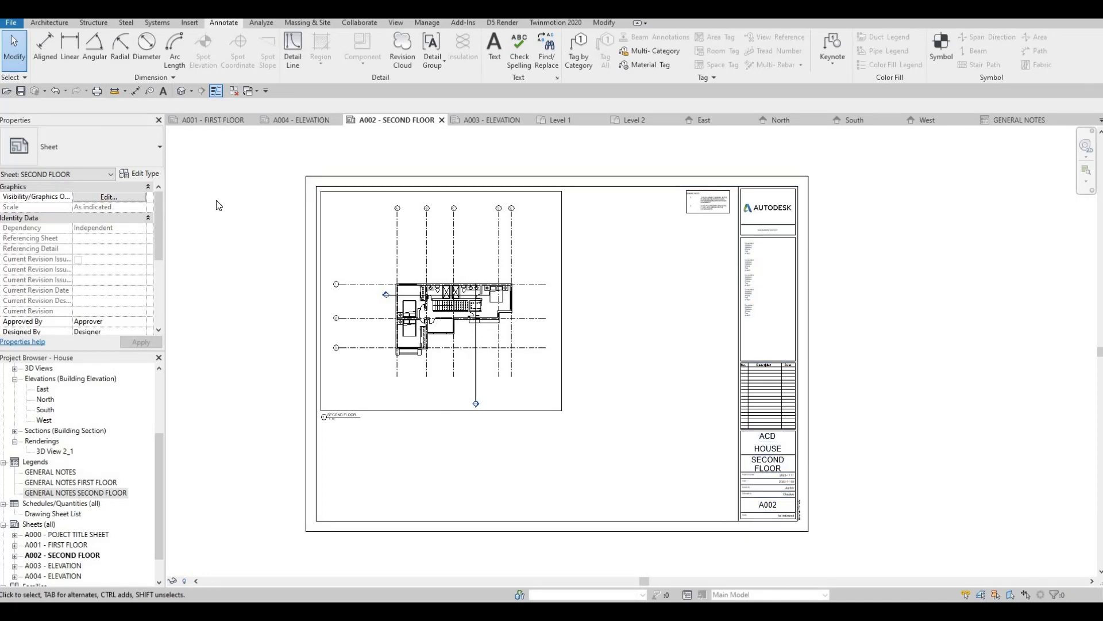
click(21, 91)
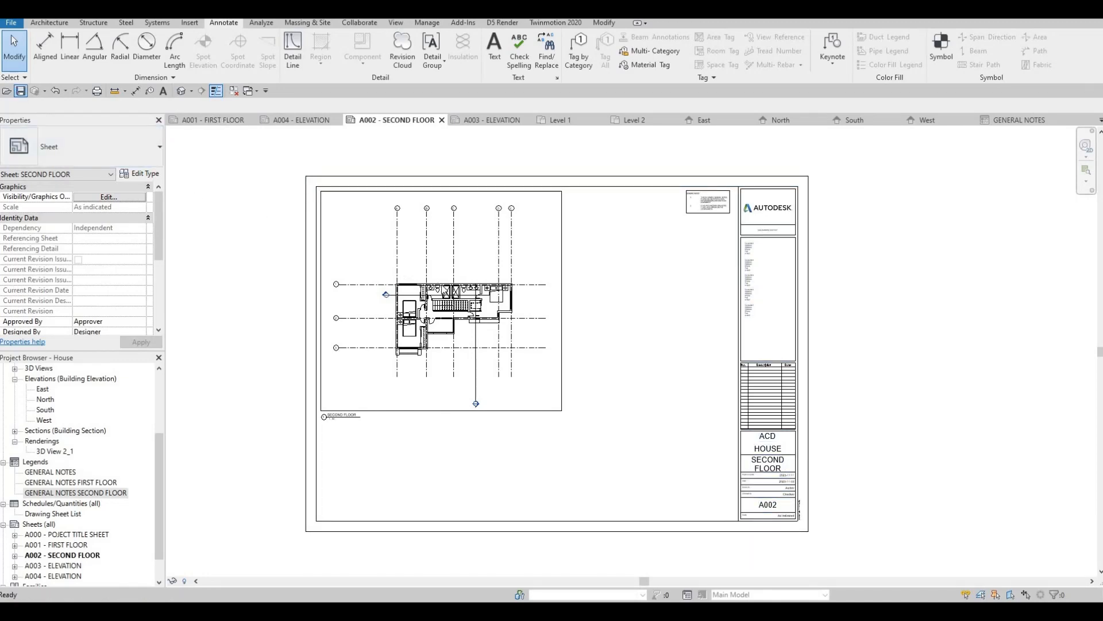